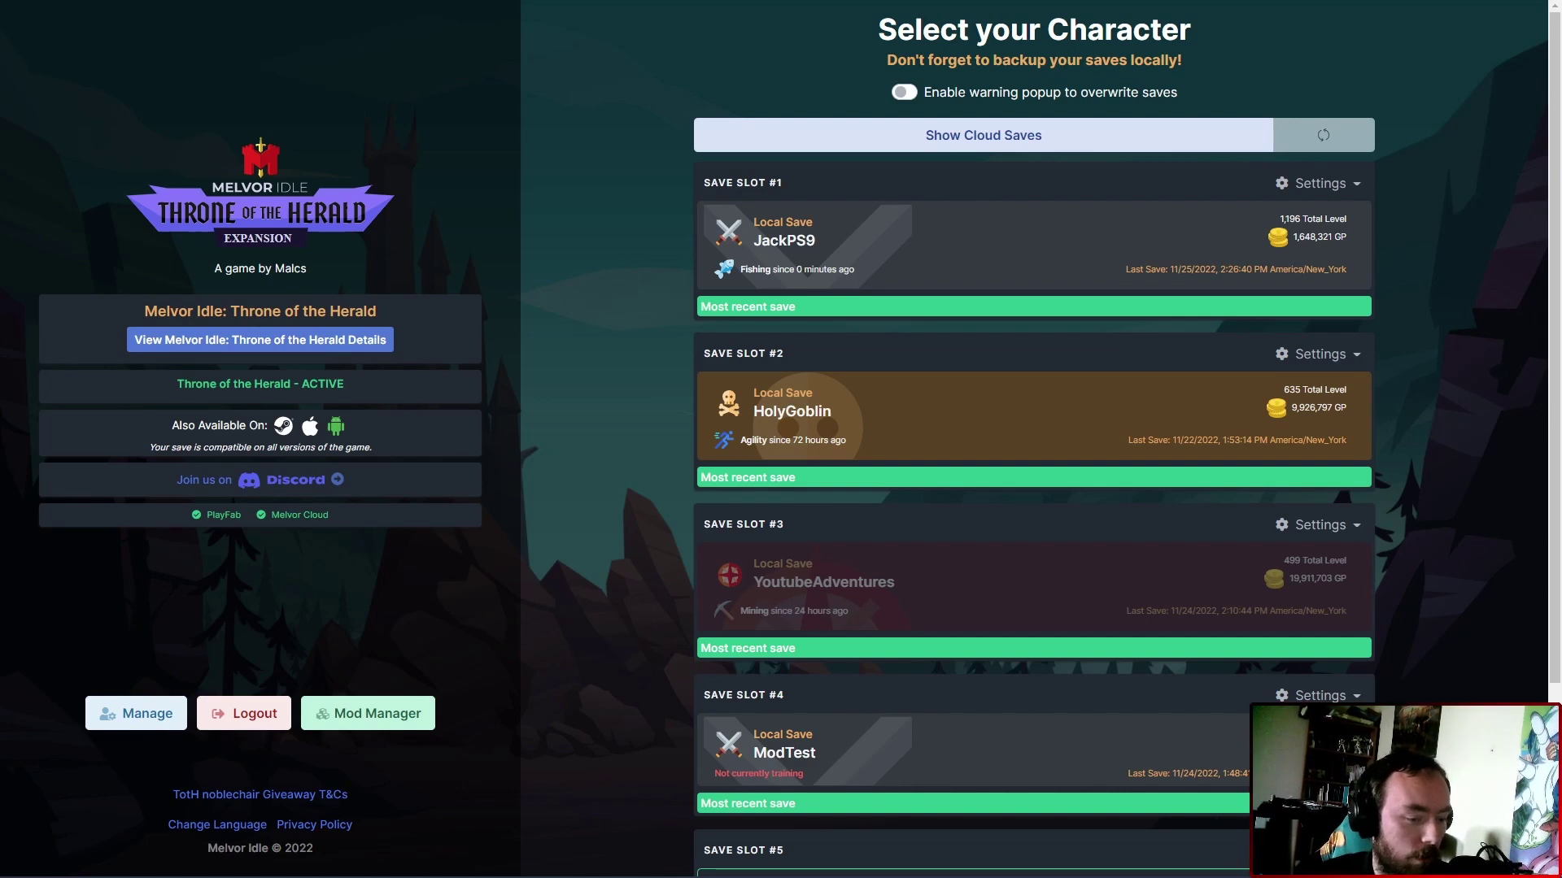
Load the Save Slot #3 character and review its offline Mining gains (level 46→67).
click(897, 610)
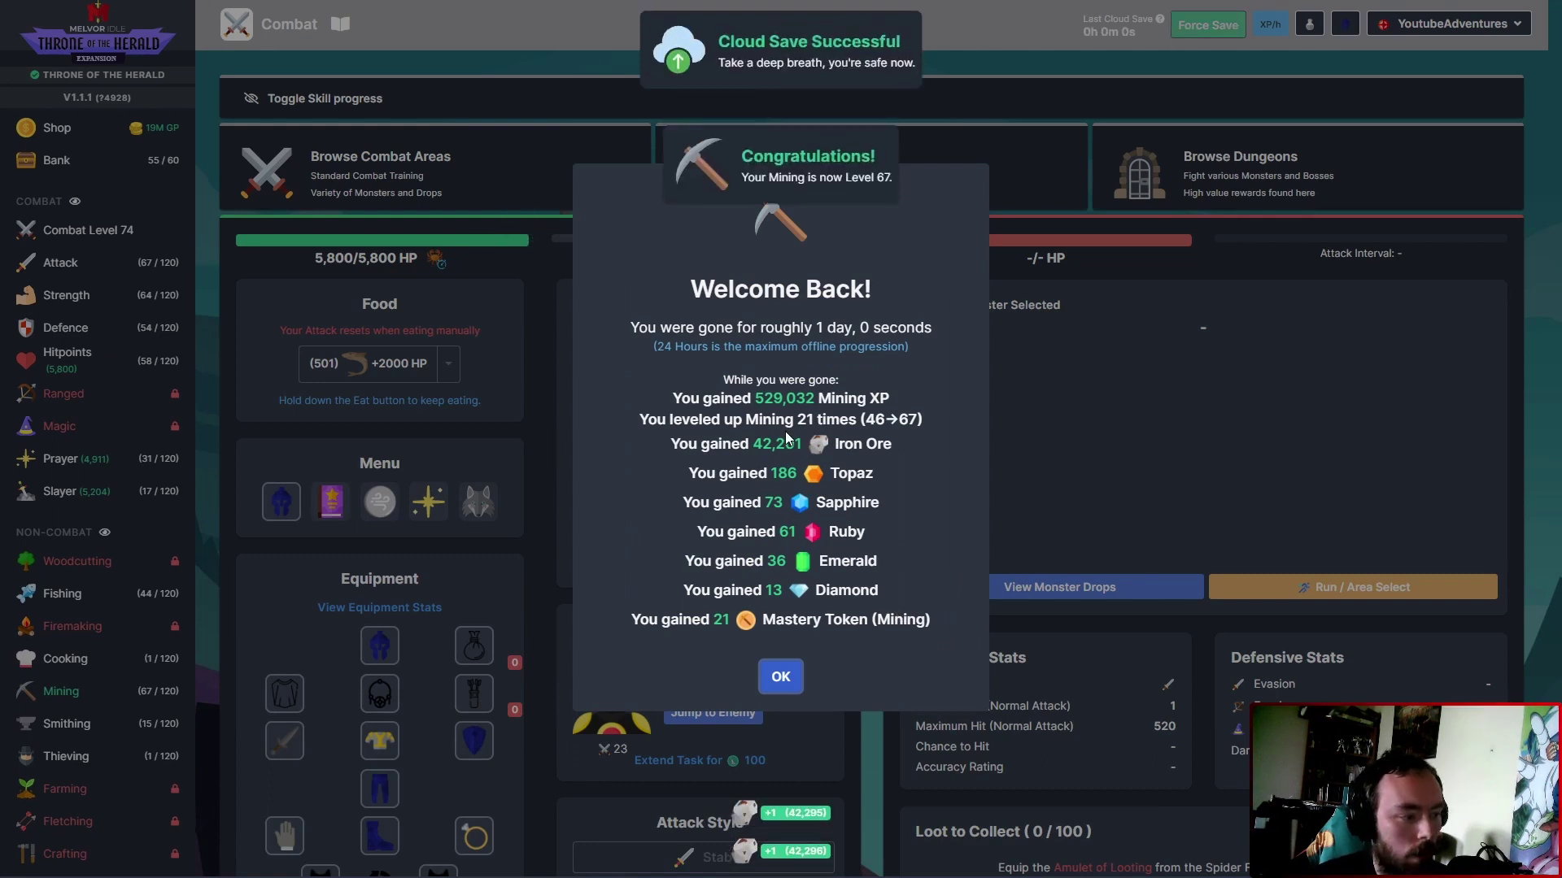
Claim all 21 Mining mastery tokens from the bank into the Mining pool.
click(781, 677)
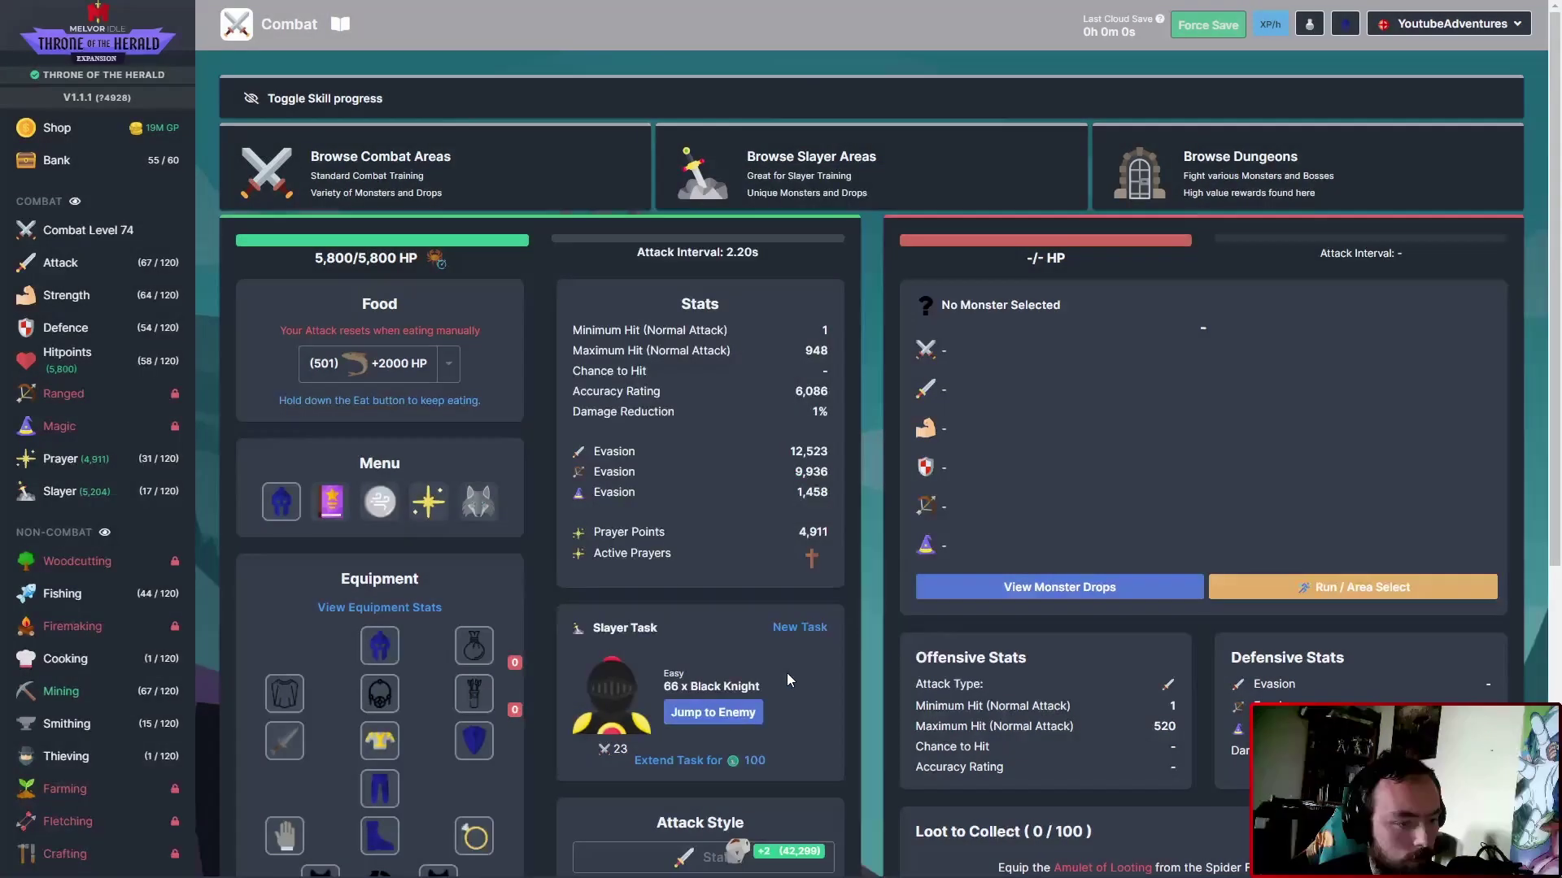
click(99, 693)
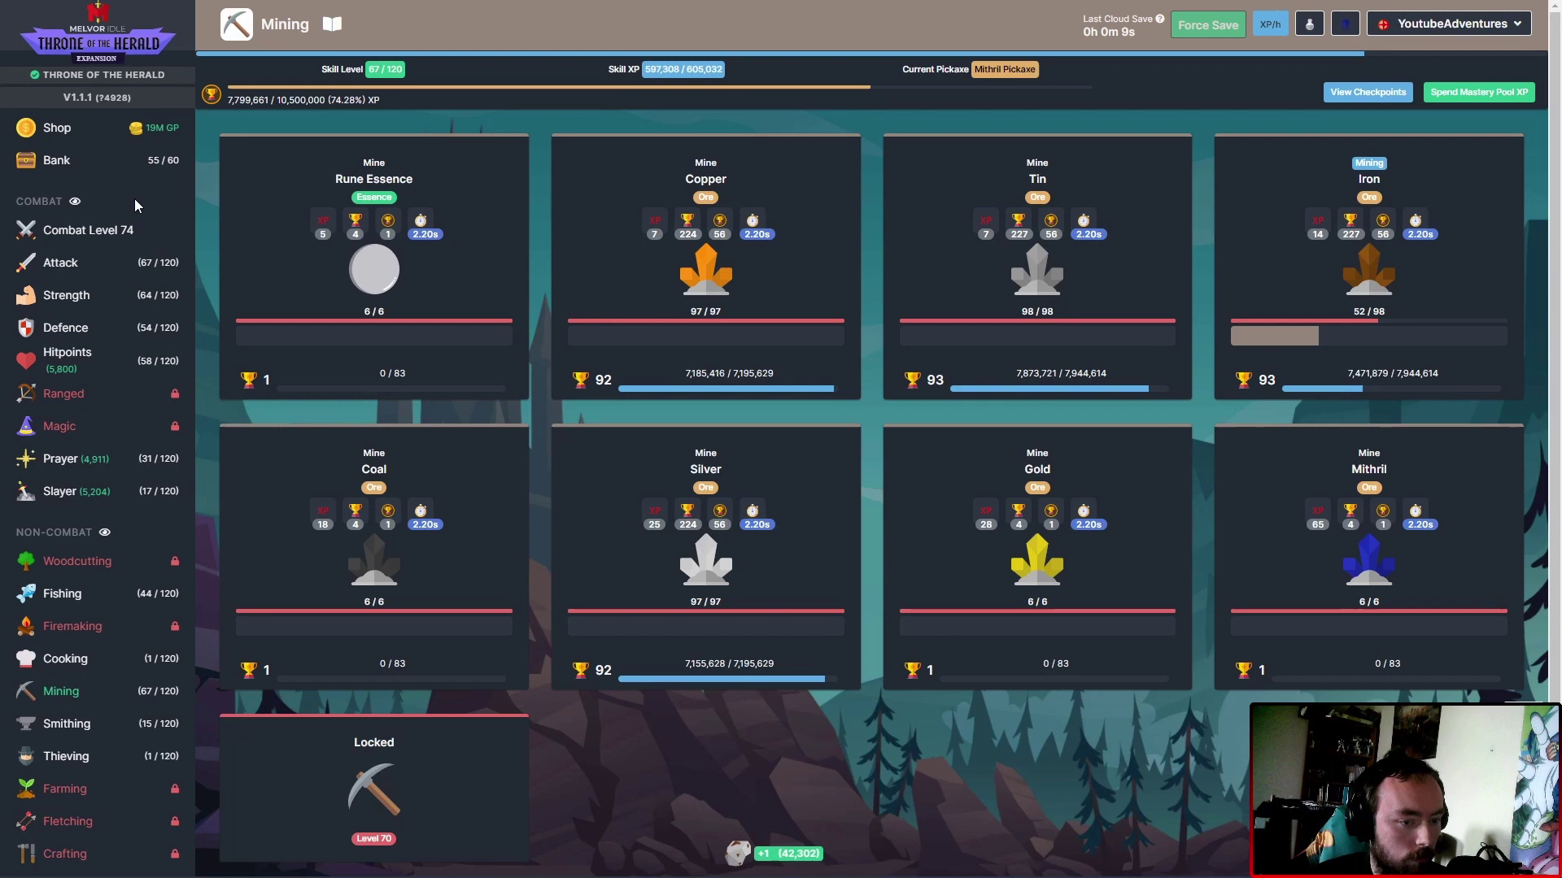
click(56, 159)
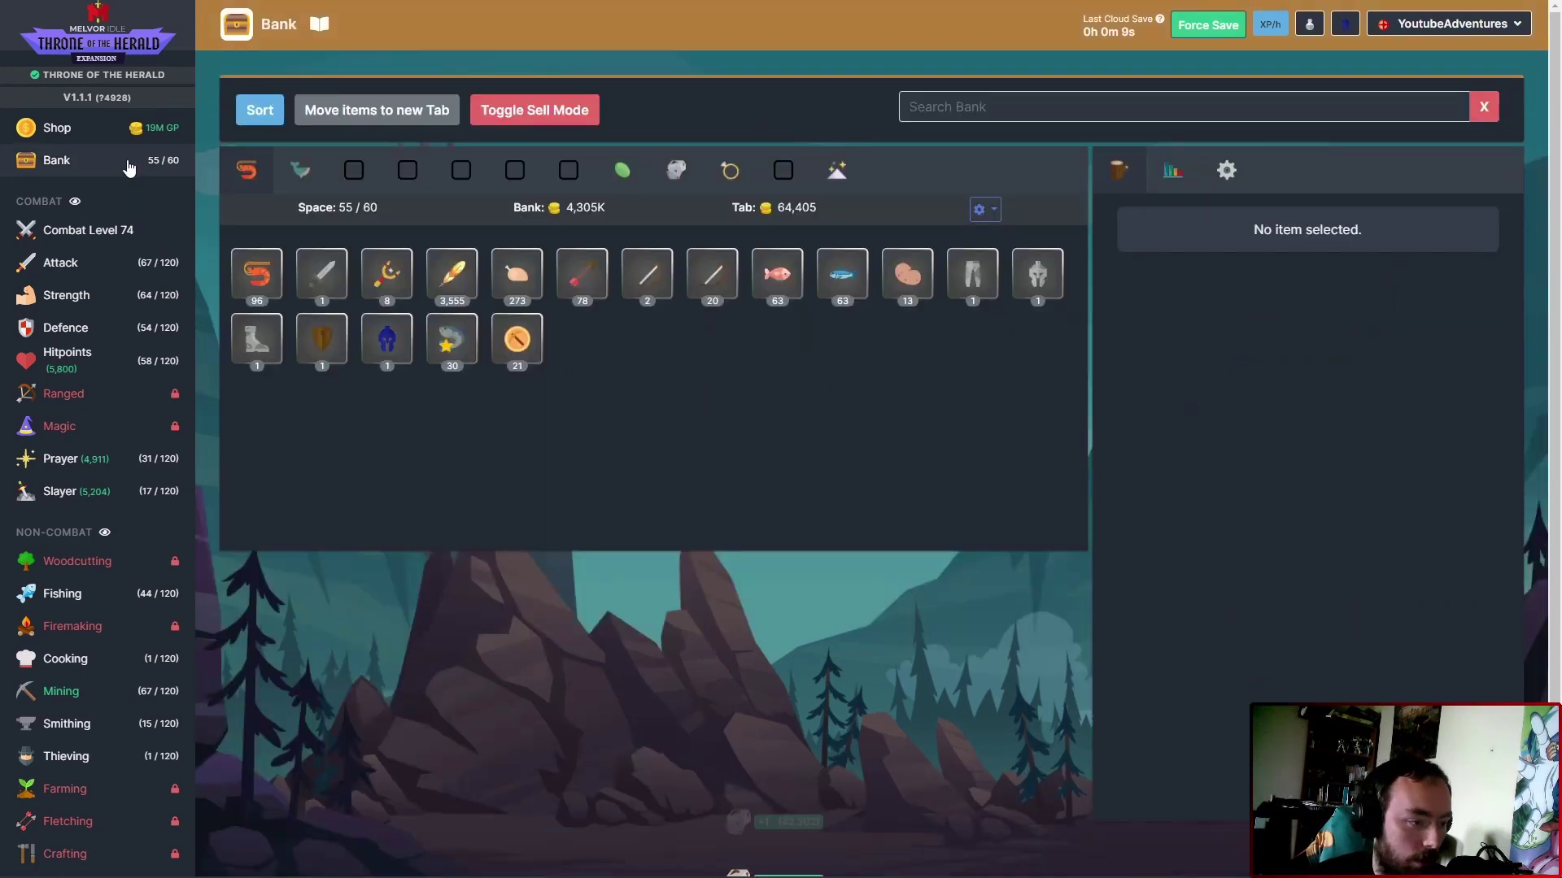
click(517, 340)
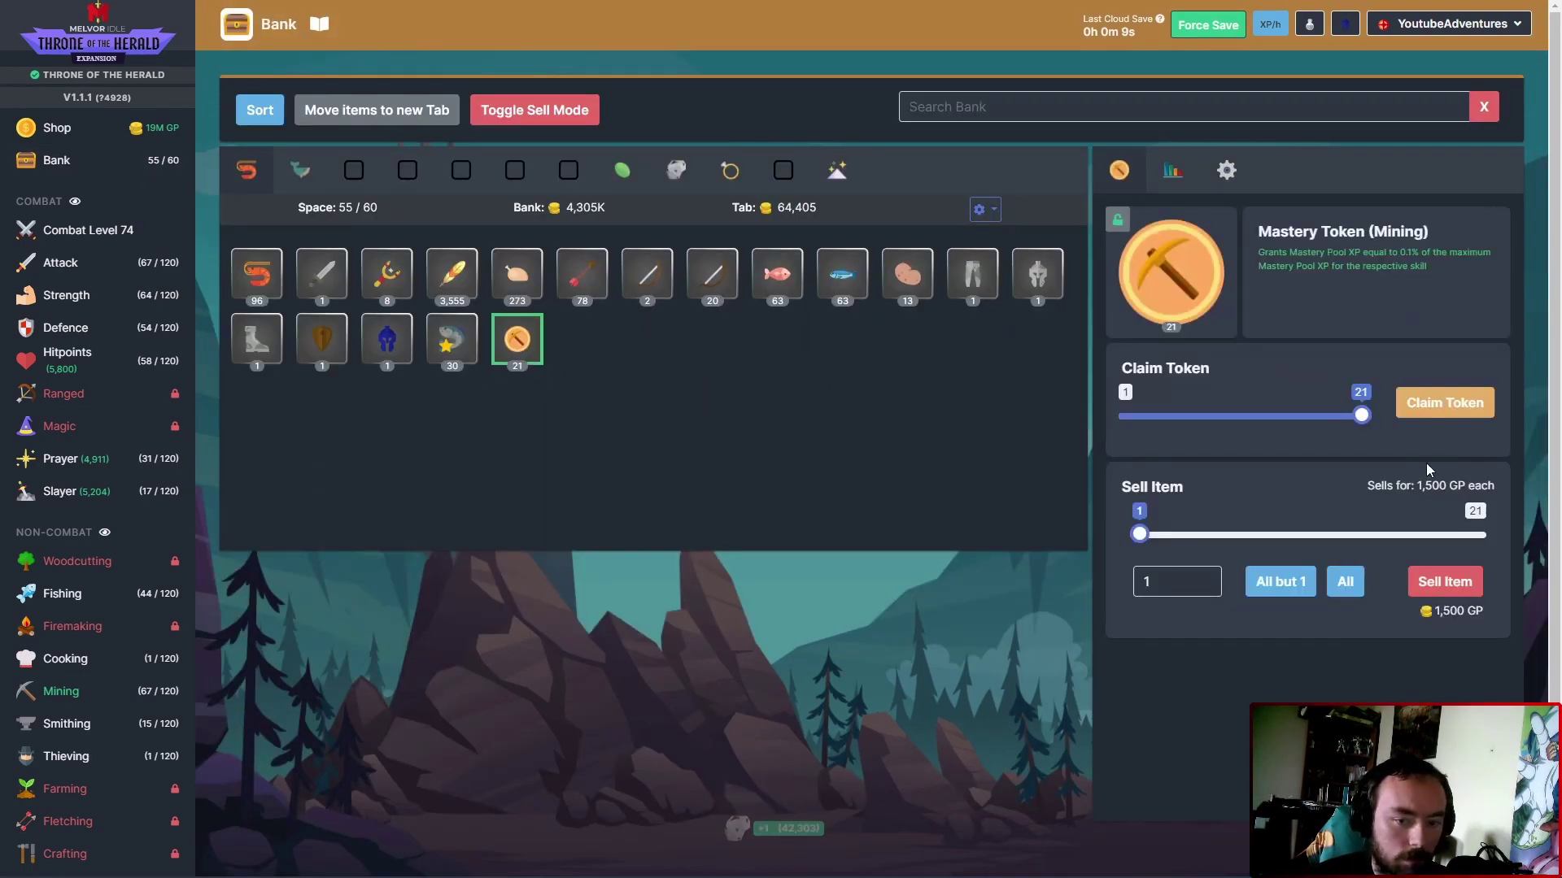
click(1439, 400)
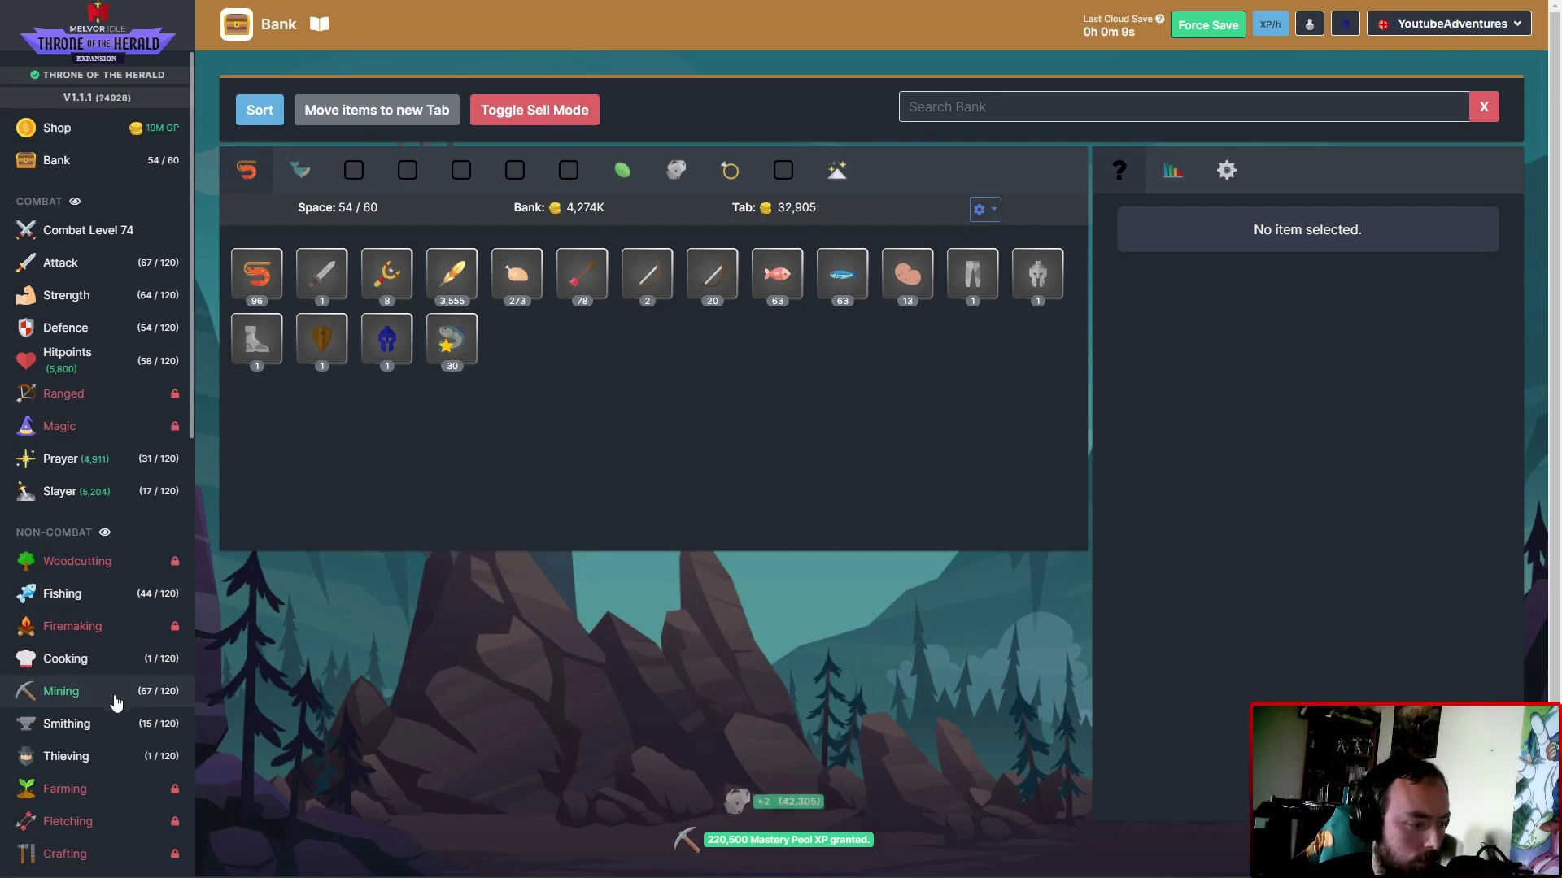
Check the Mining mastery pool checkpoints, then list the combat areas.
click(61, 692)
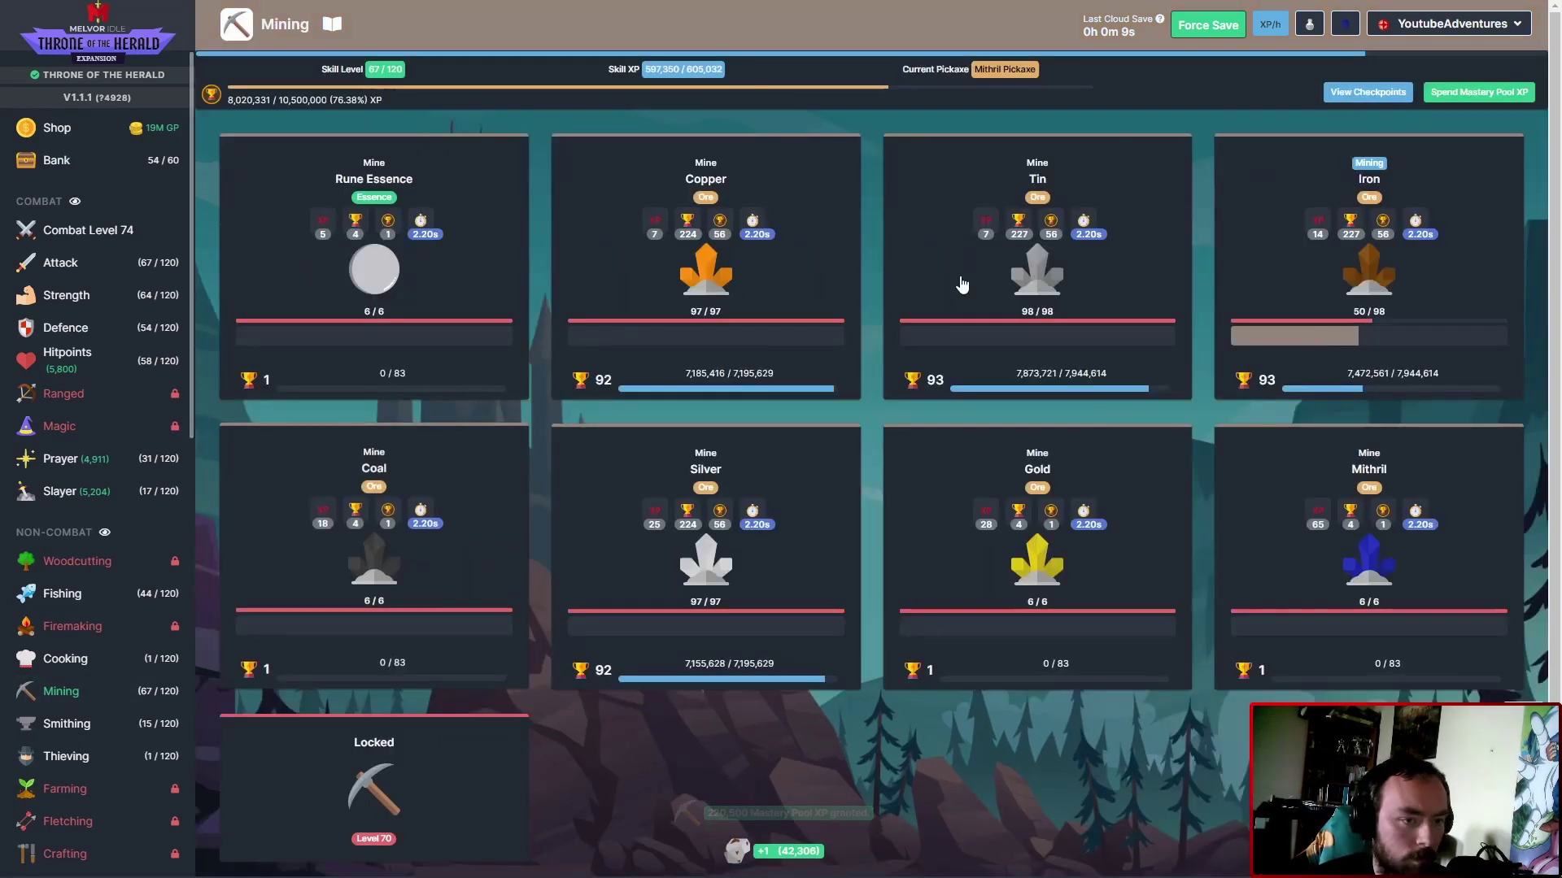
click(1368, 92)
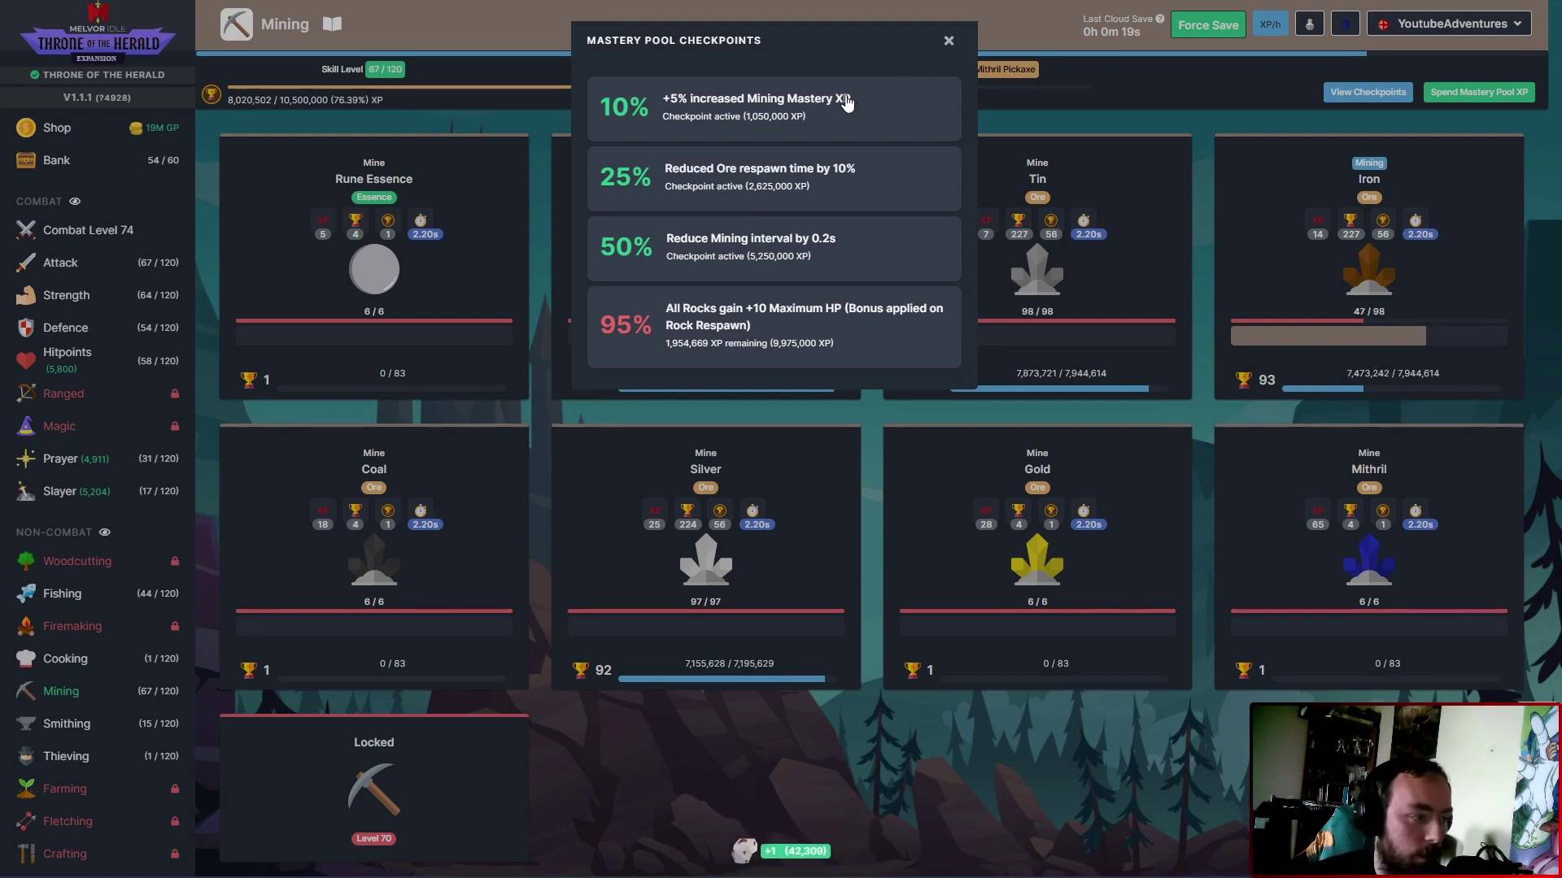
click(949, 41)
click(88, 230)
scroll(1083, 522, down, 5)
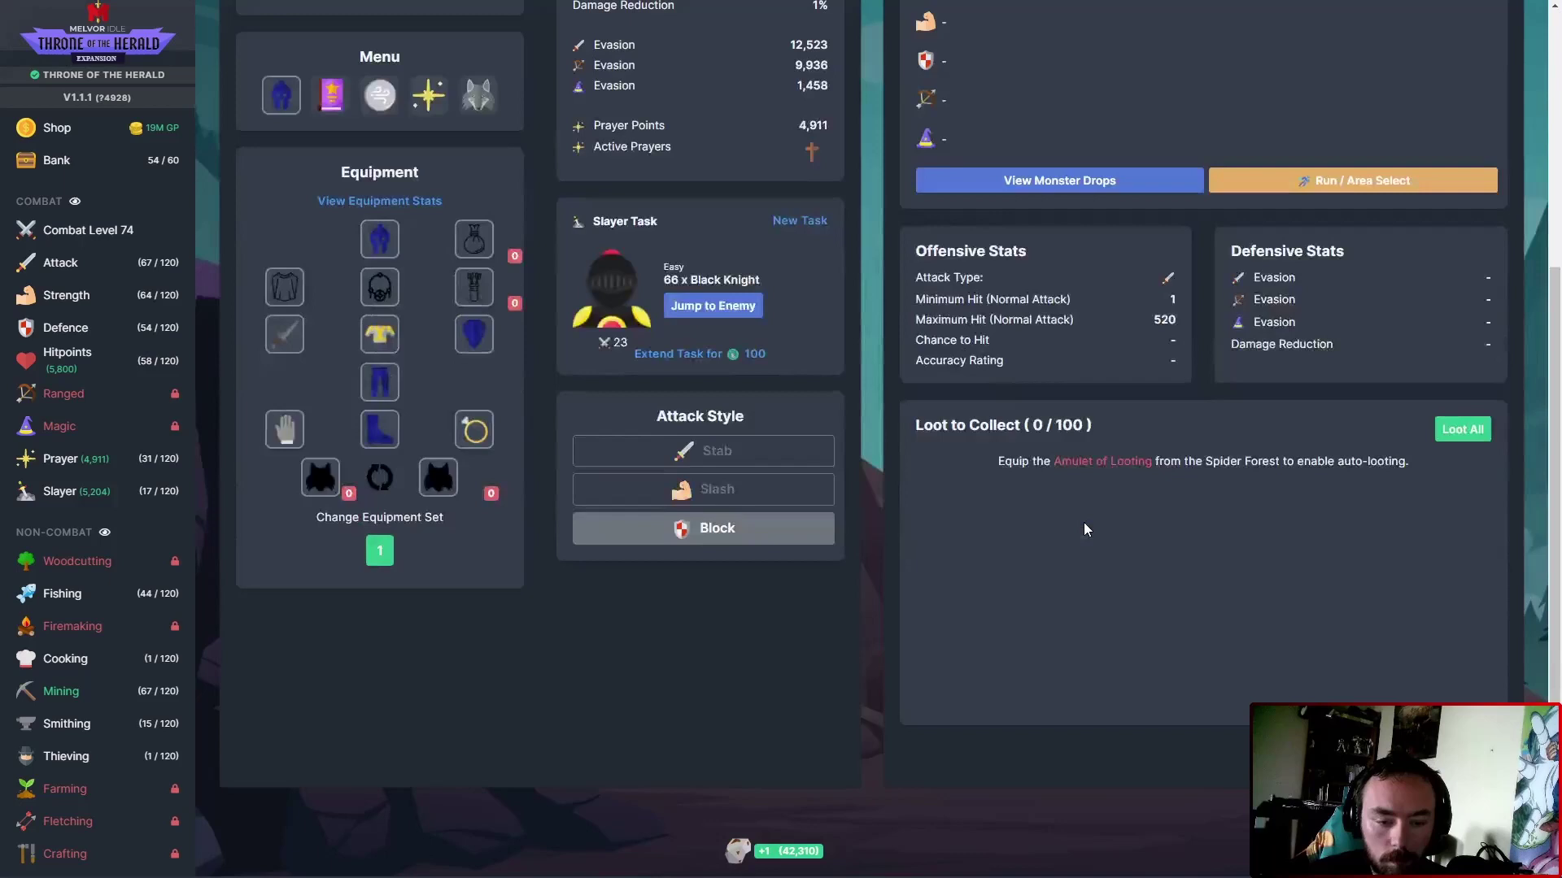
scroll(1084, 523, down, 2)
scroll(1032, 457, up, 5)
click(434, 173)
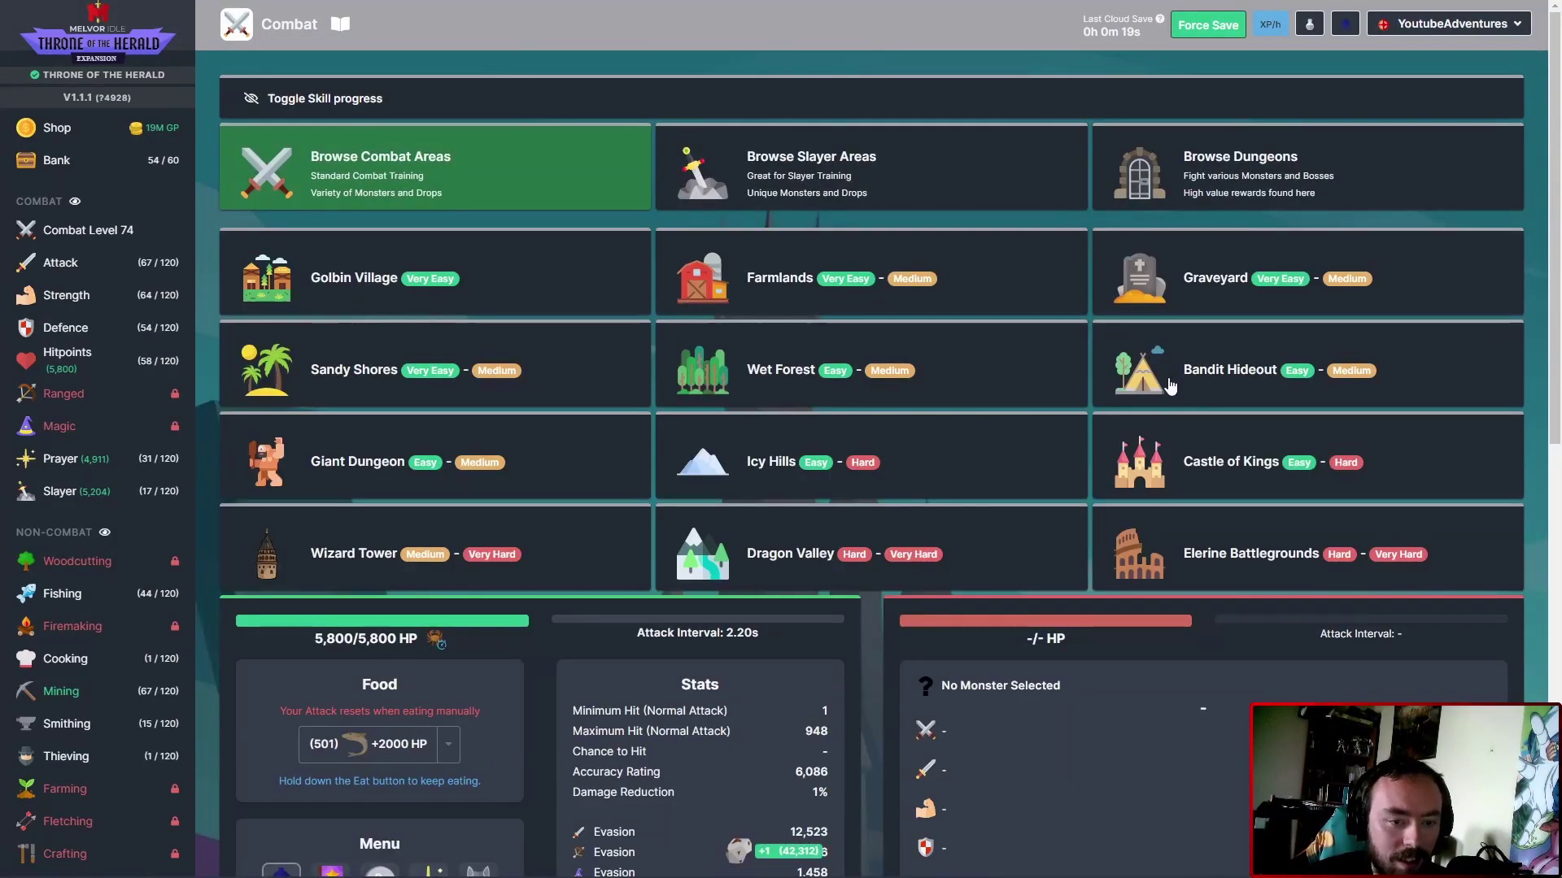
Check the Smithing page, then start fighting knights in Castle of Kings.
click(66, 723)
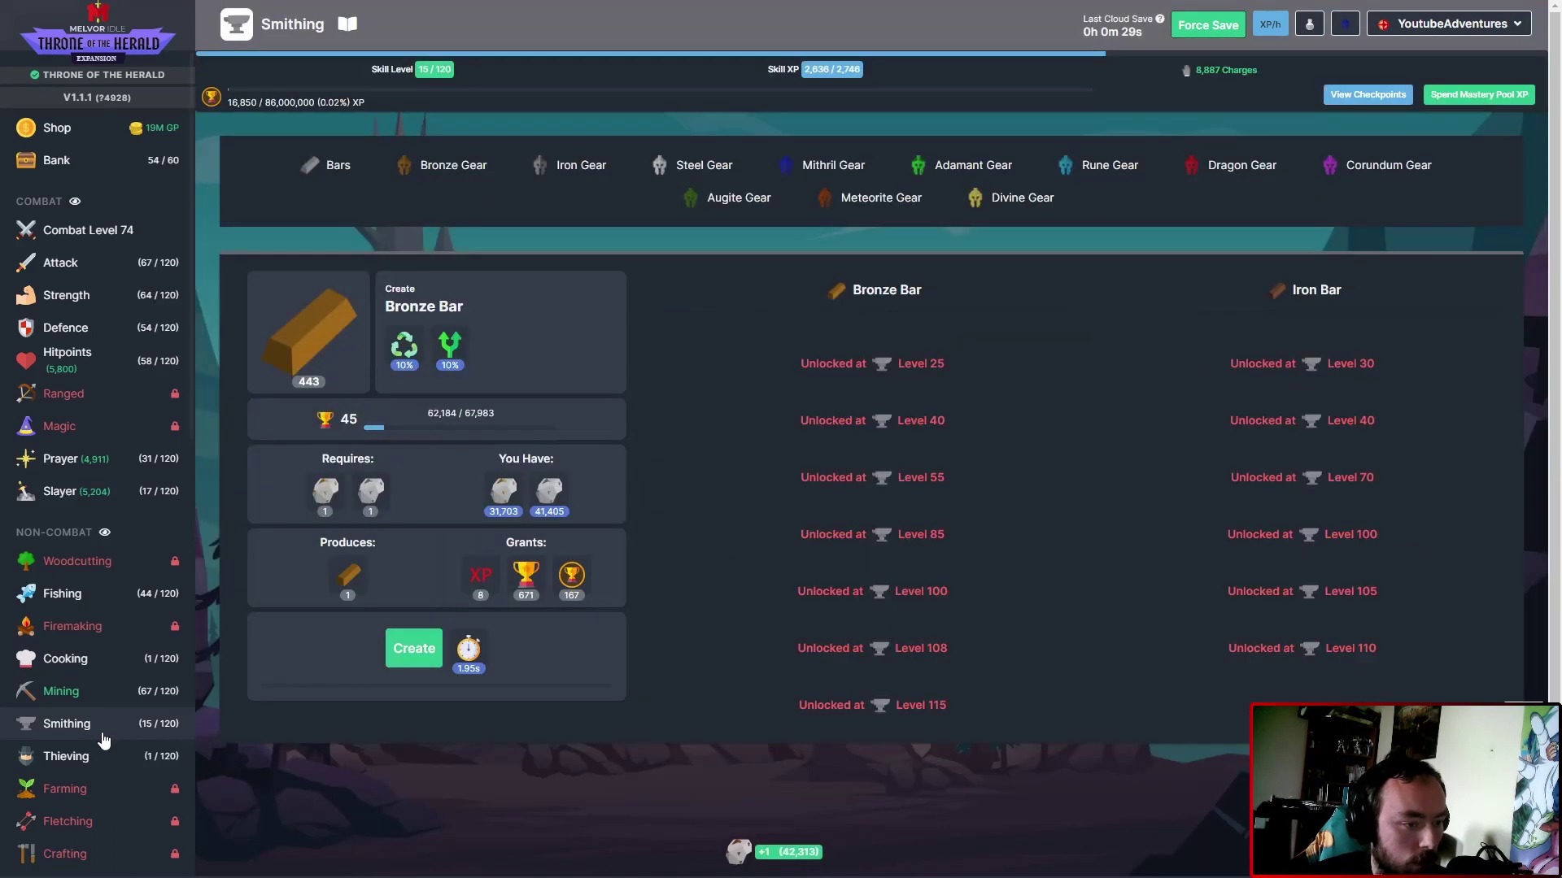
click(88, 229)
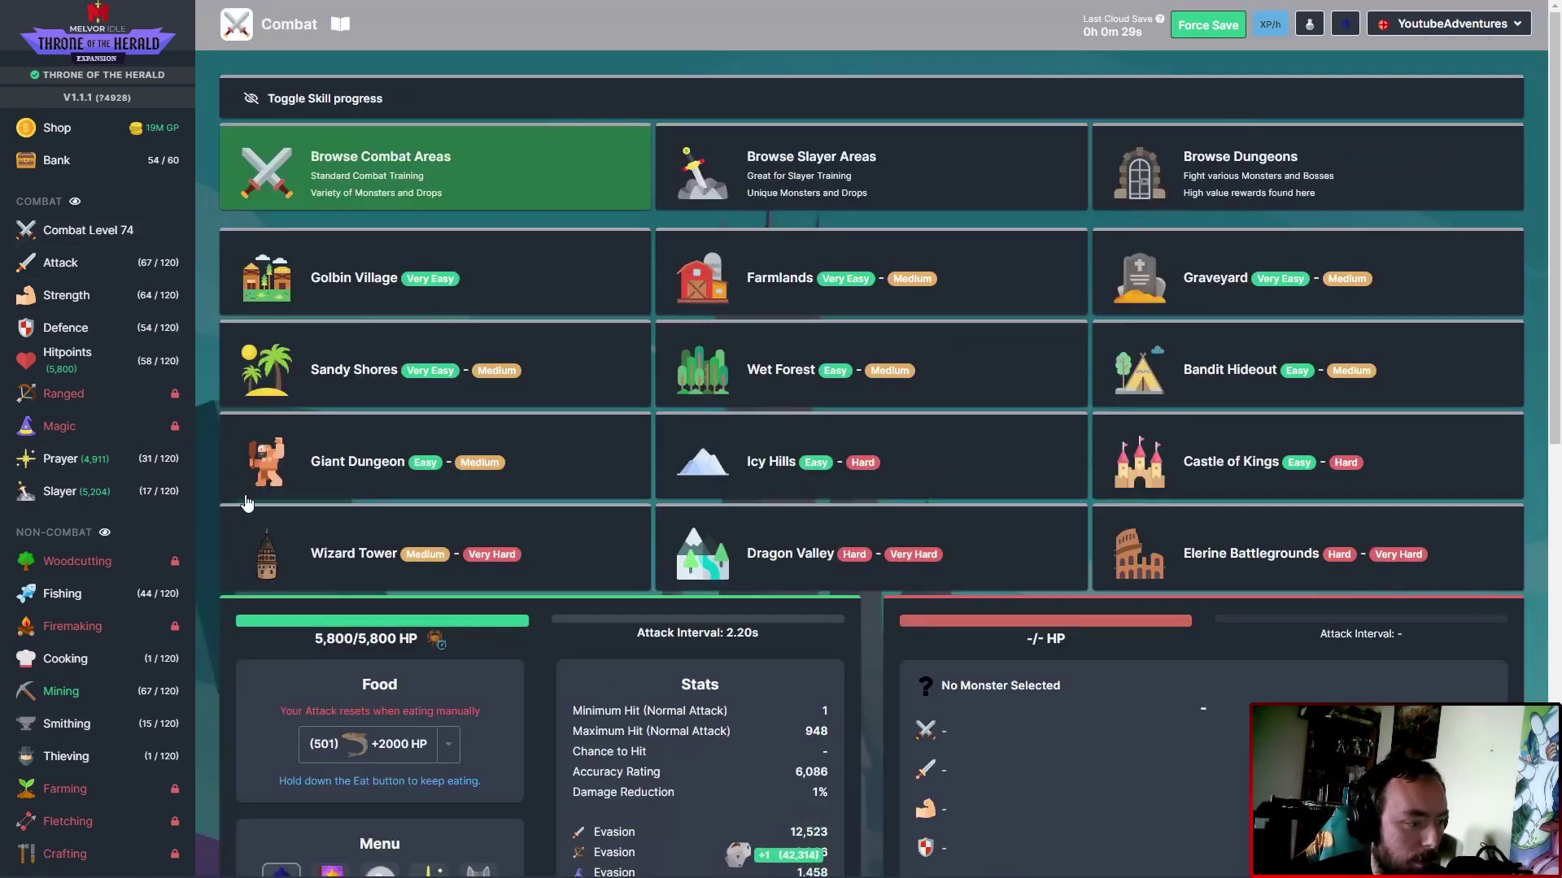
scroll(285, 605, down, 3)
scroll(286, 605, down, 2)
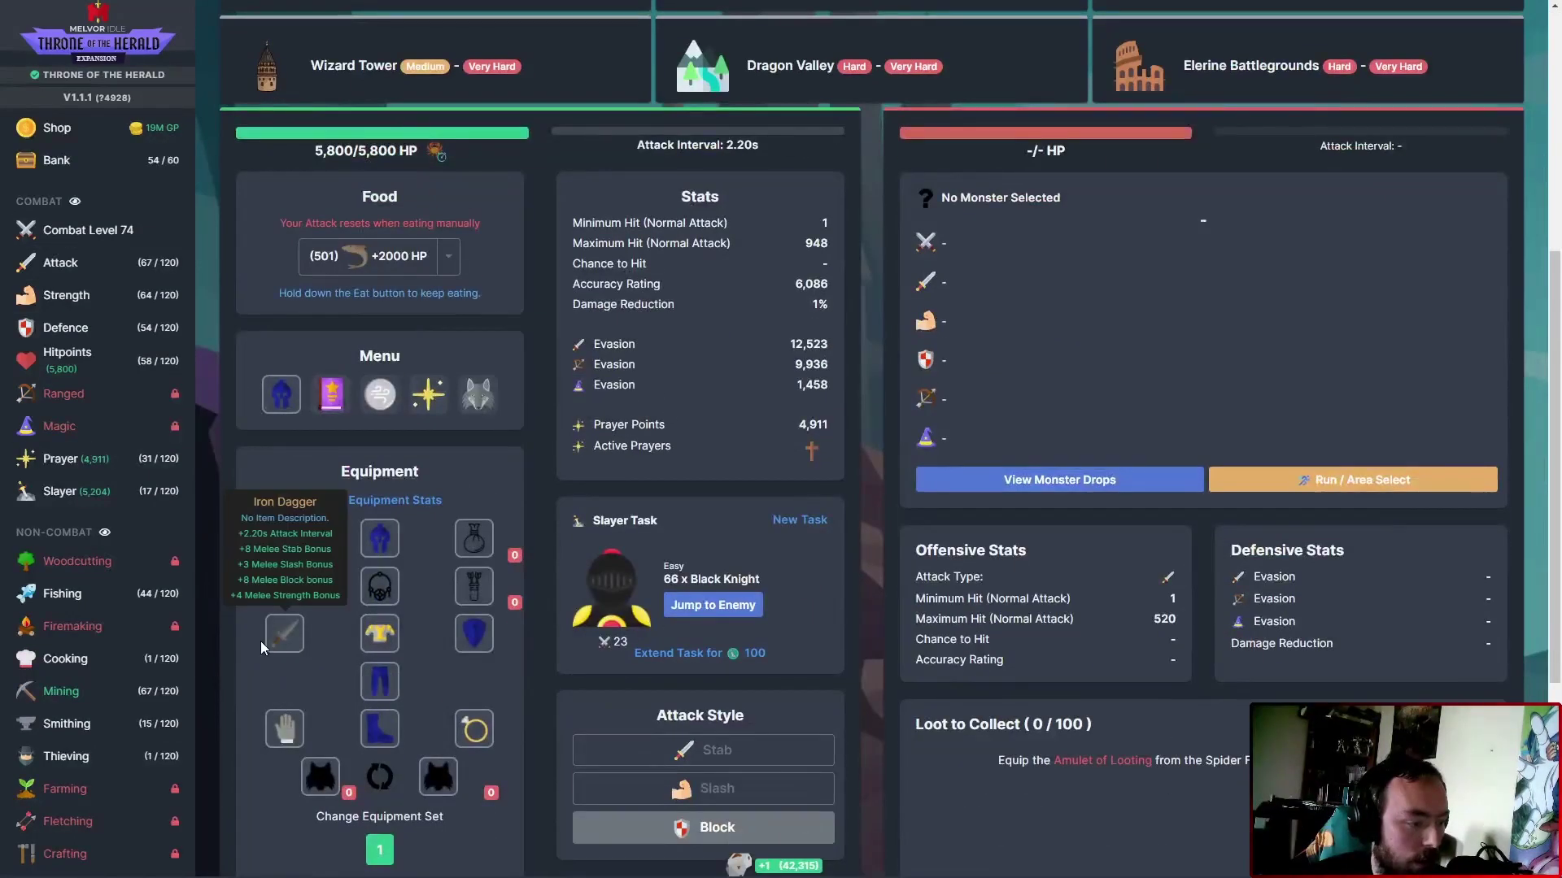
click(67, 723)
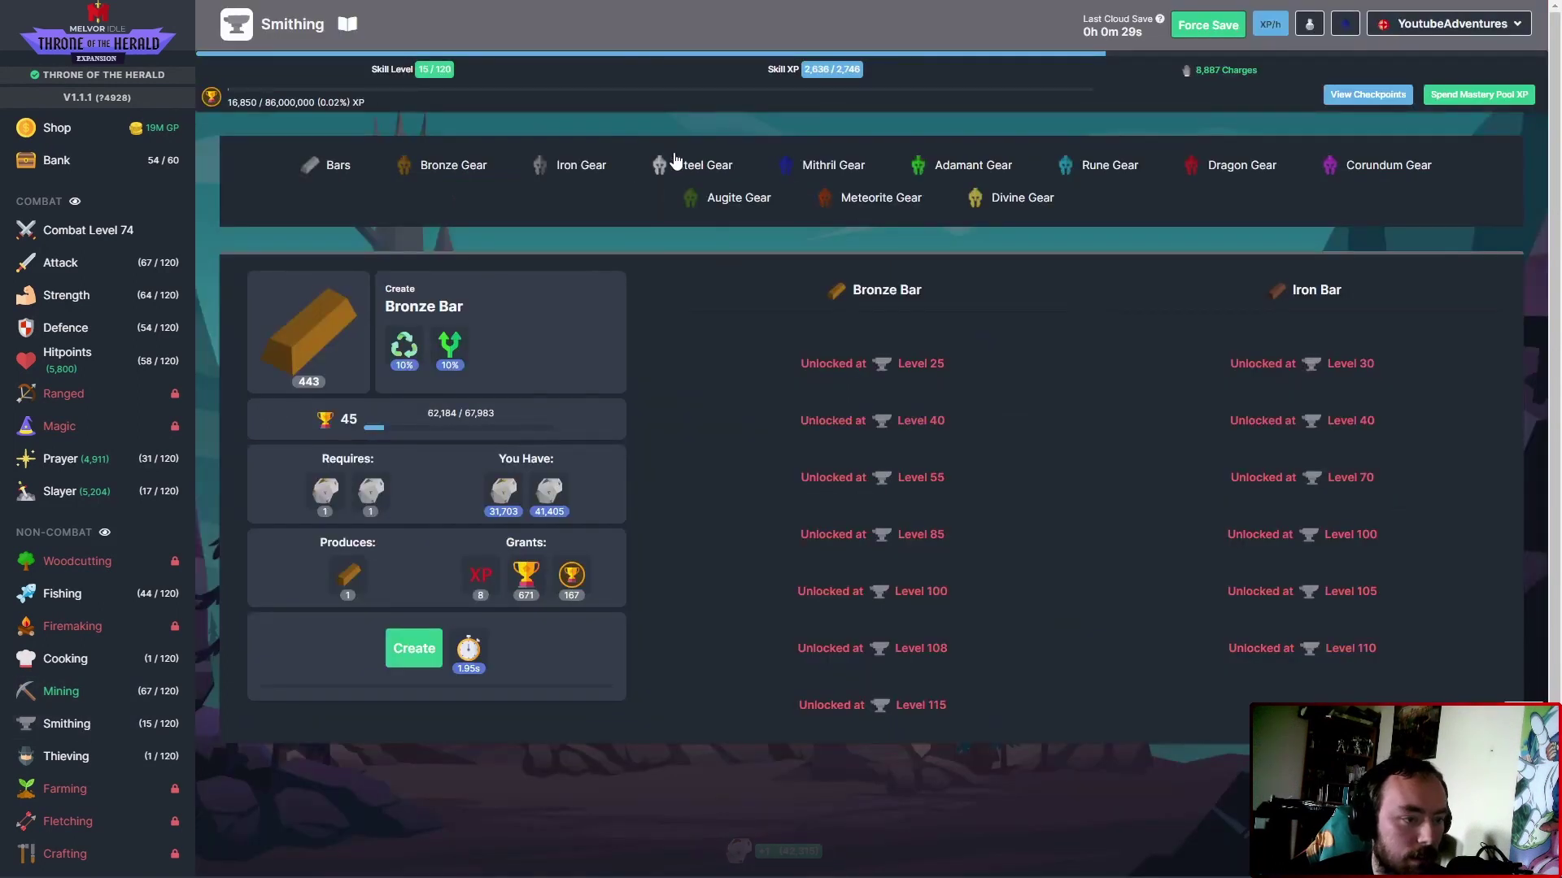
click(79, 228)
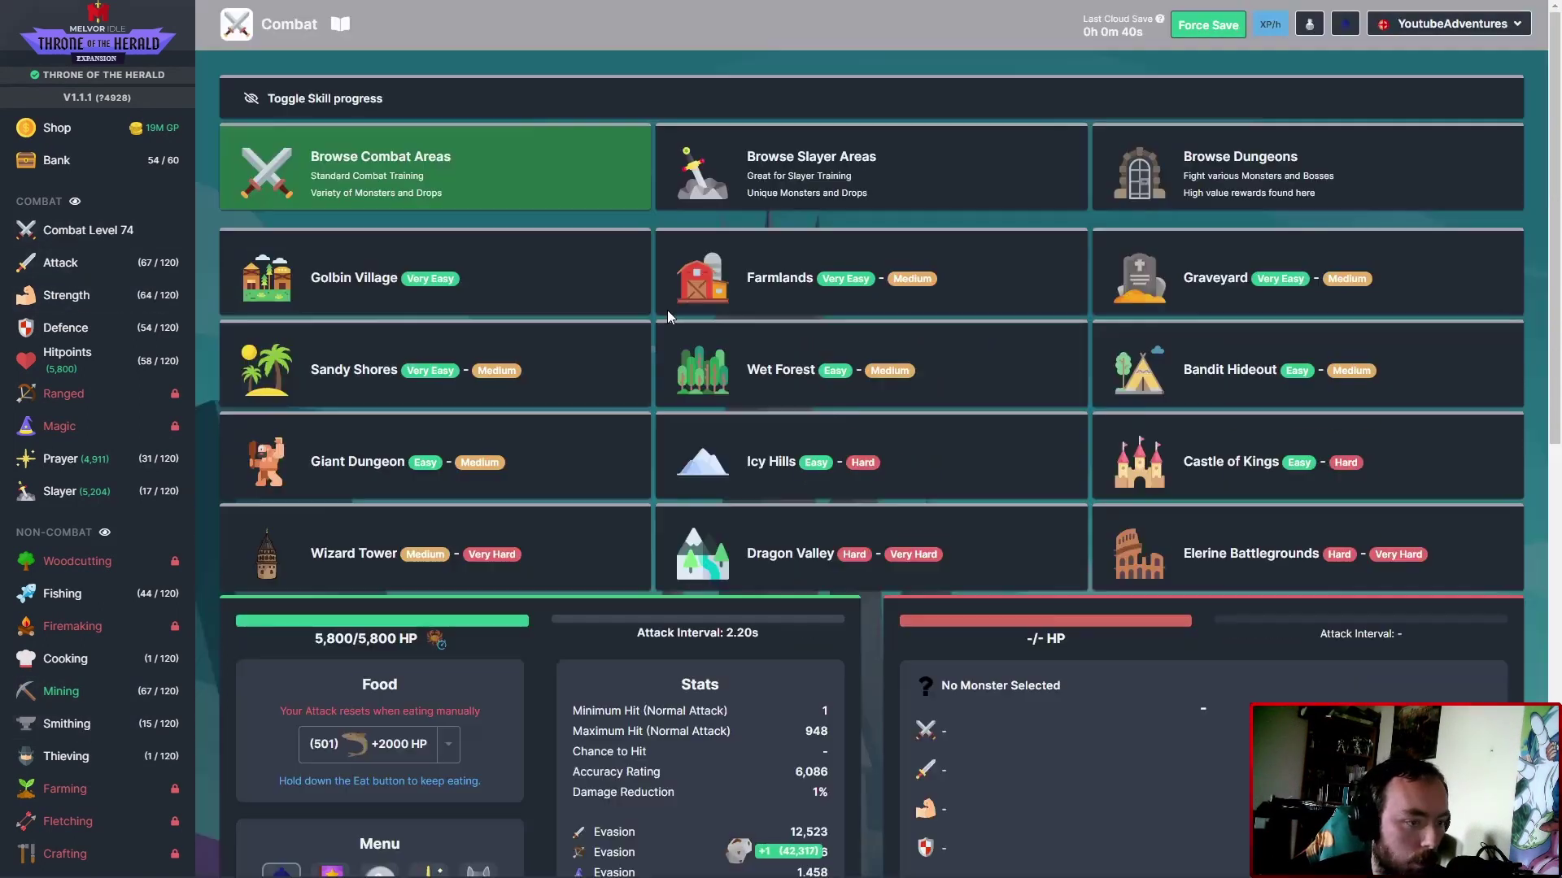
click(1205, 468)
scroll(1205, 467, down, 2)
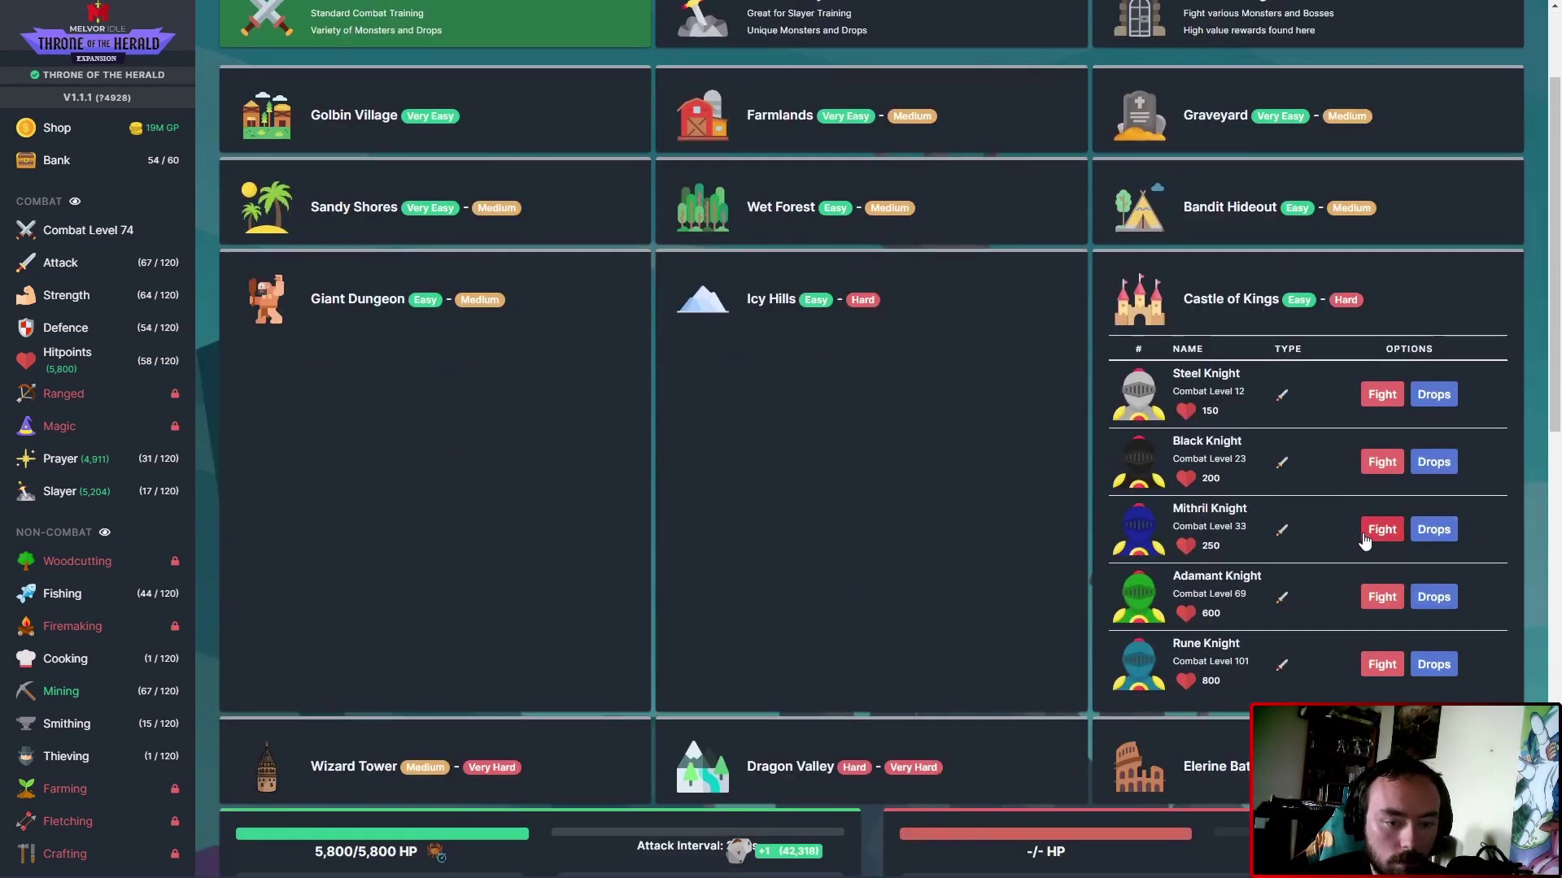
click(1382, 463)
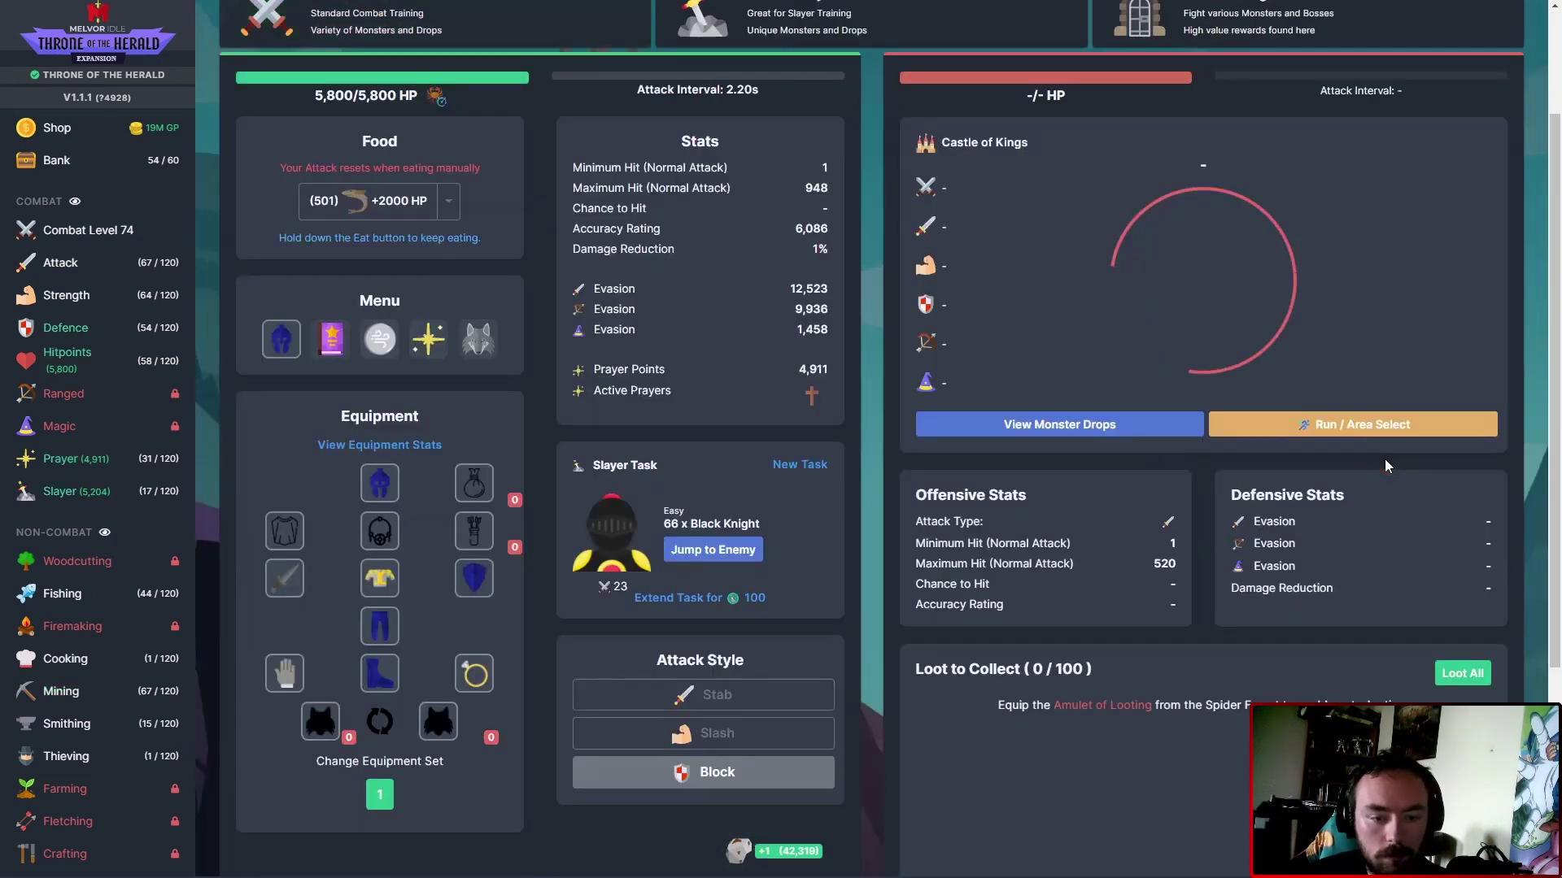
Review the Mithril Knight and Black Knight drop tables.
click(1134, 423)
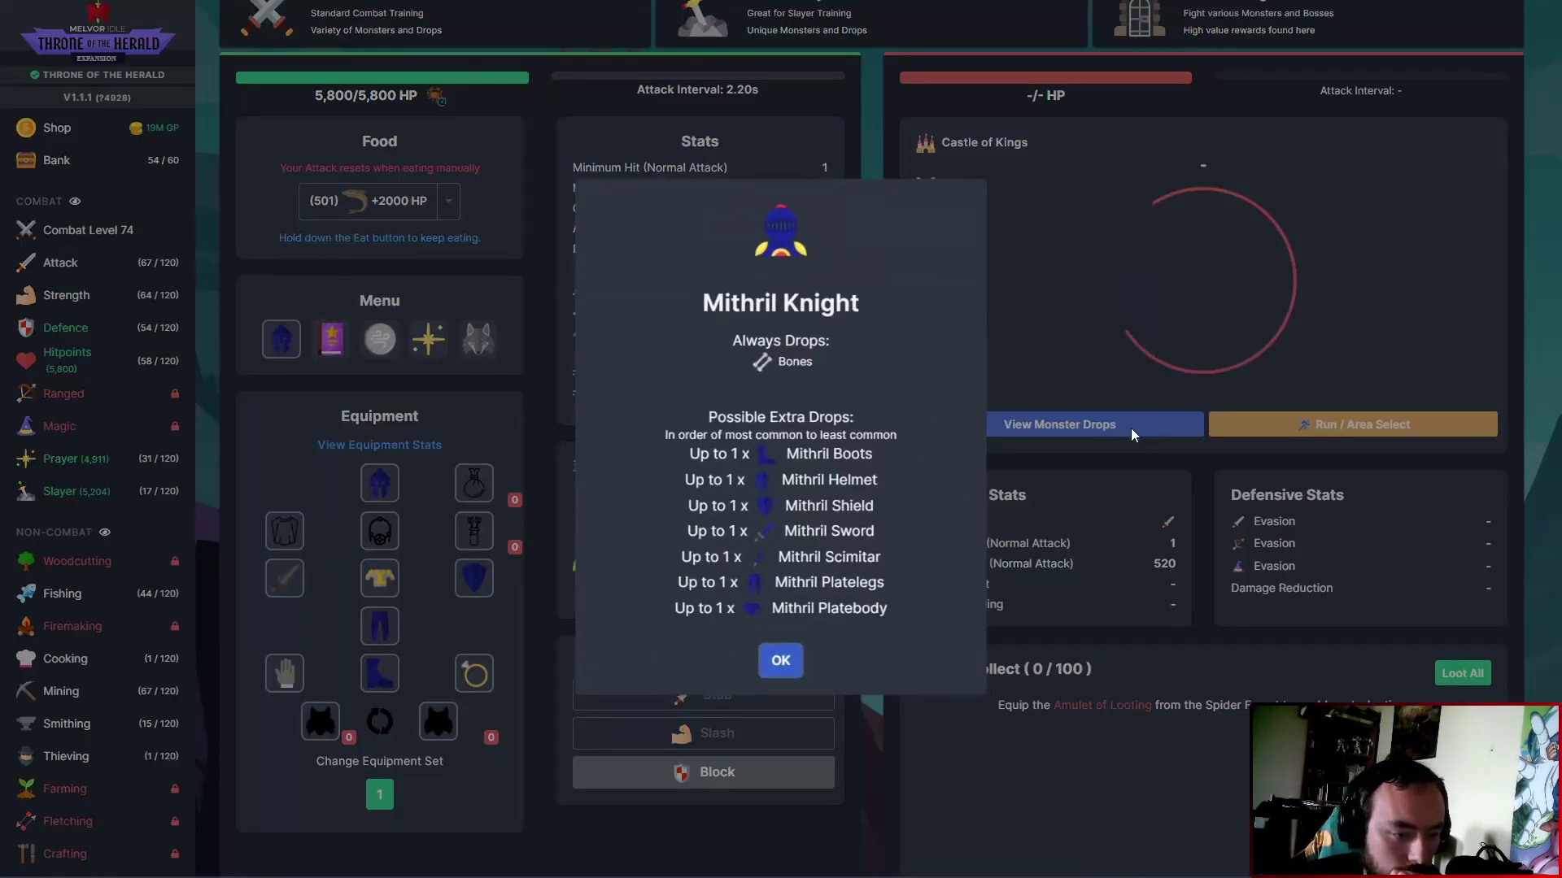
click(780, 664)
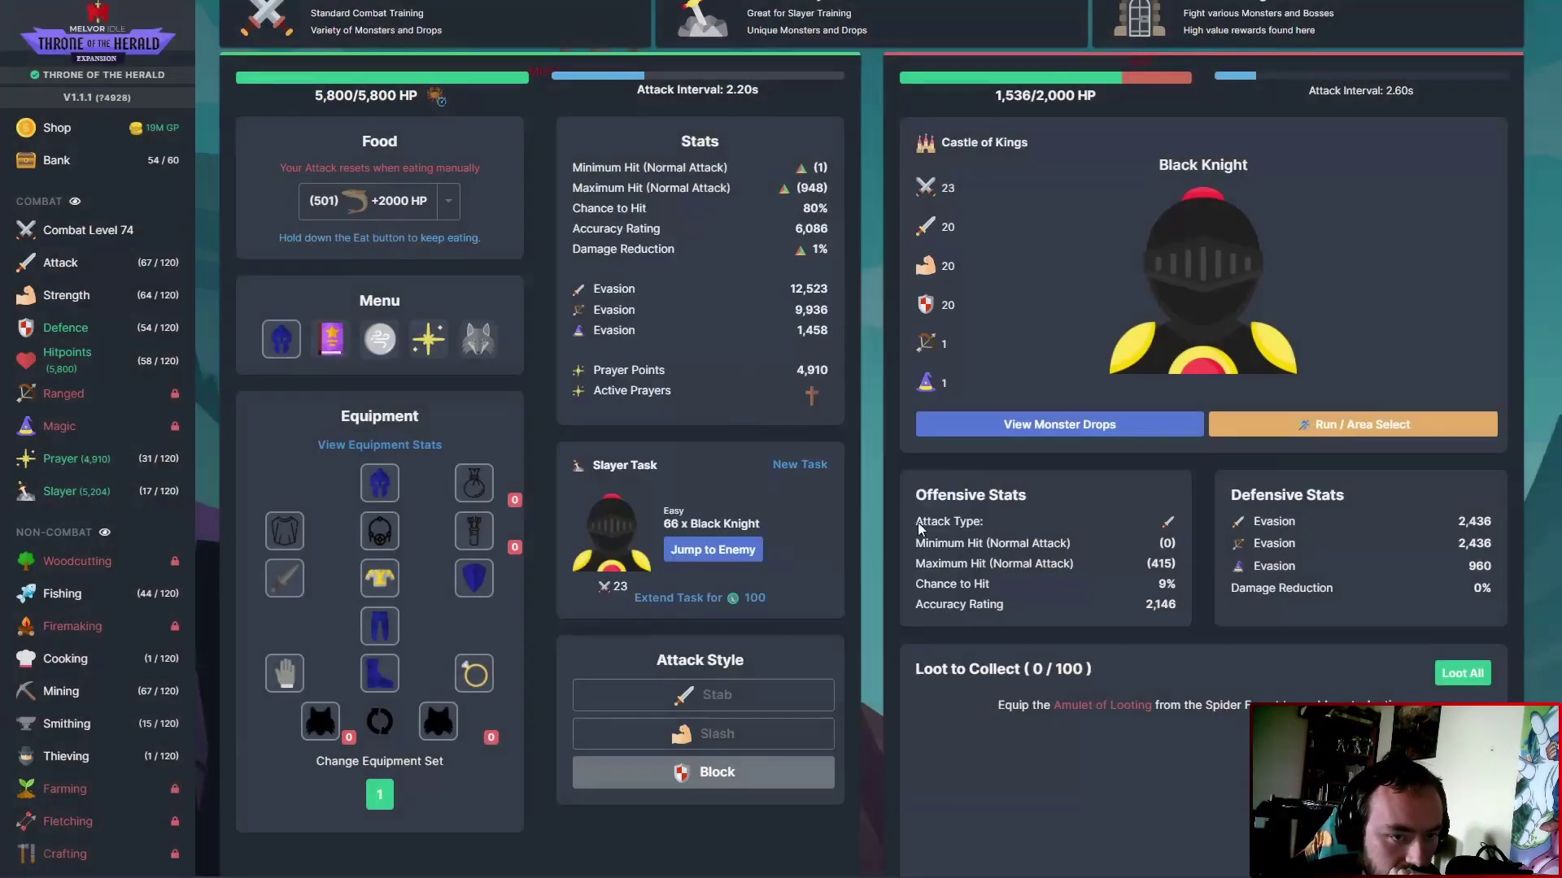
click(1027, 430)
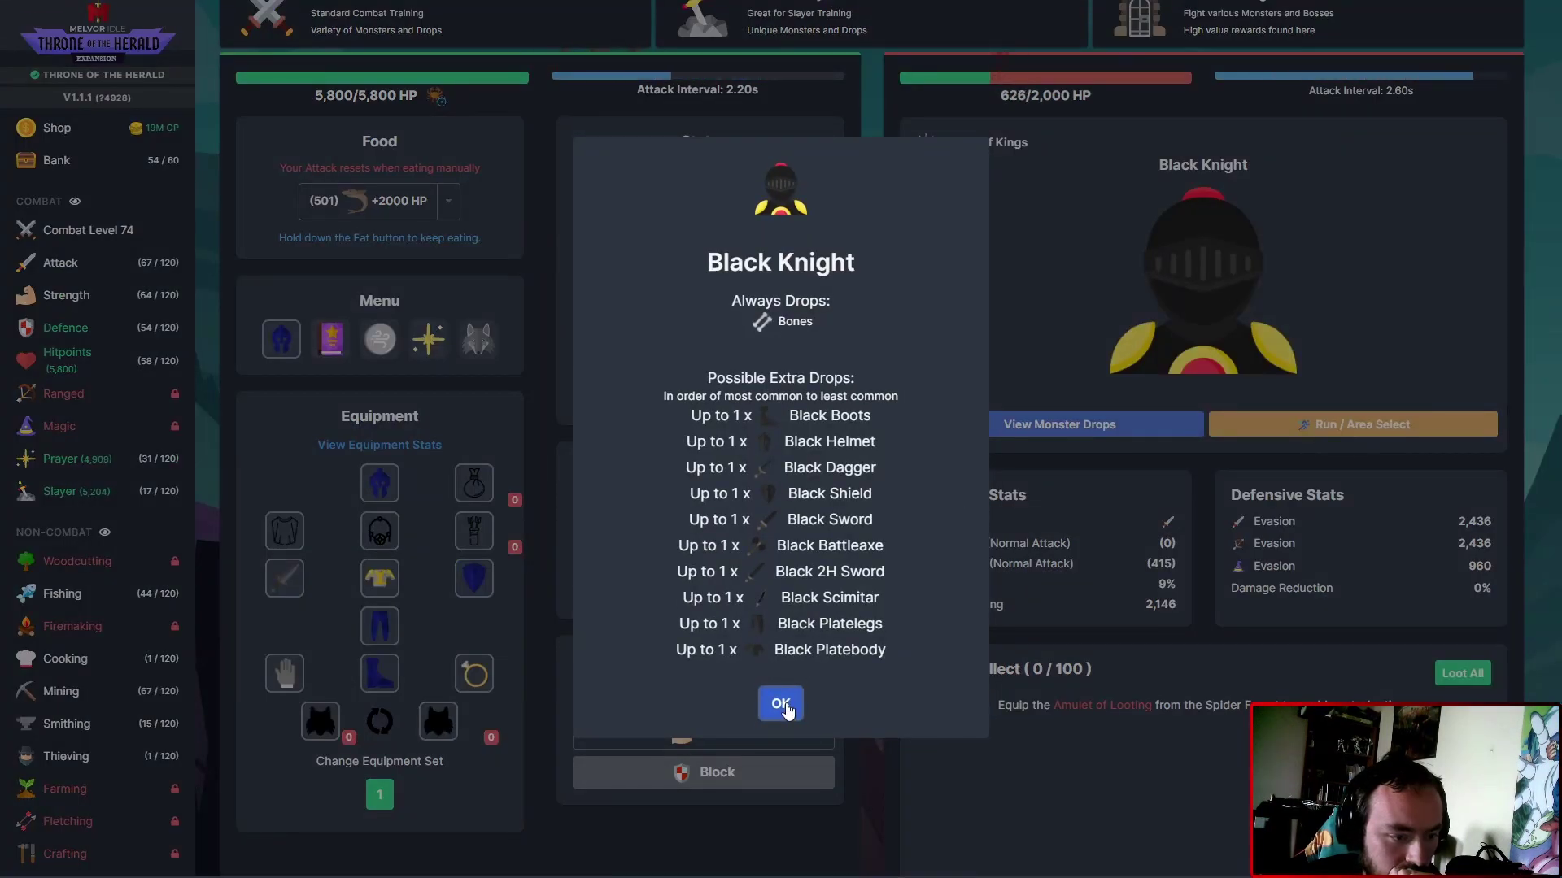
click(783, 705)
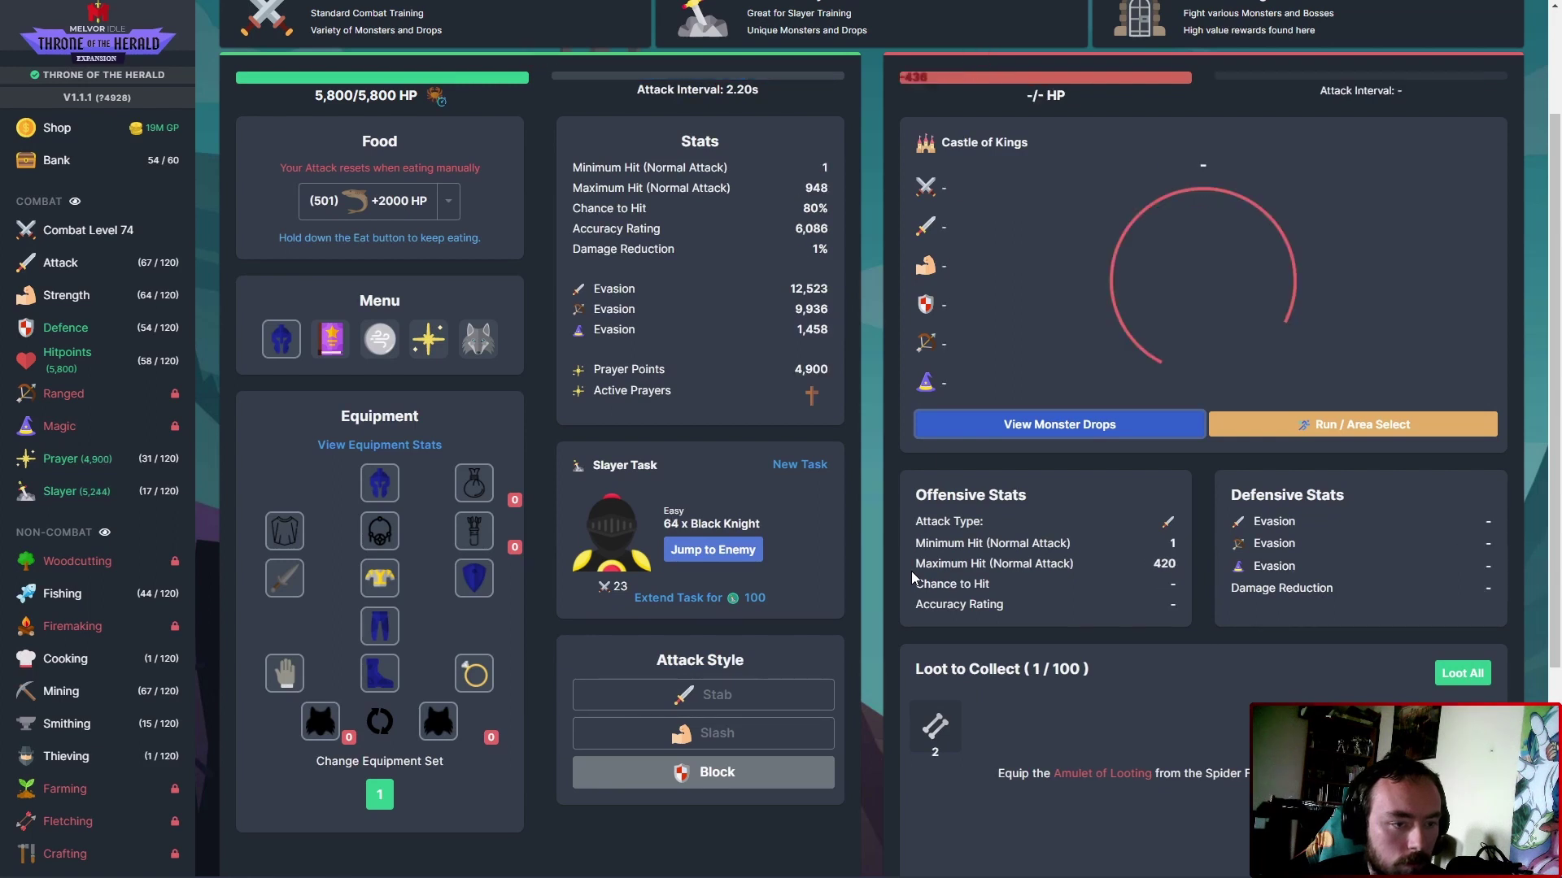
Reopen Castle of Kings and recheck the Mithril and Black Knight drops.
click(366, 20)
click(1225, 306)
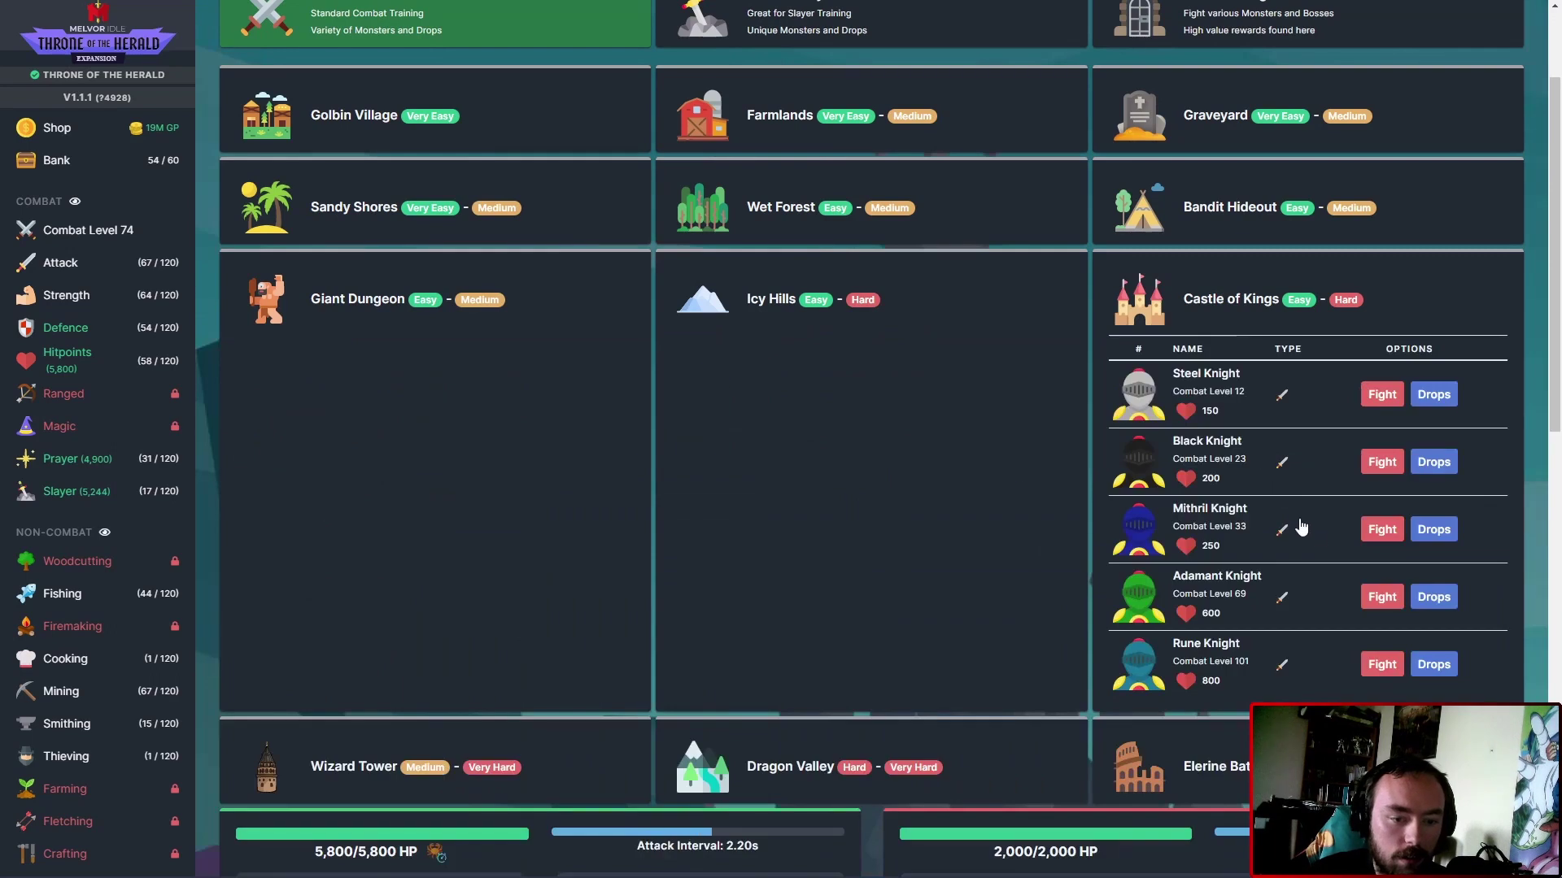
click(1433, 530)
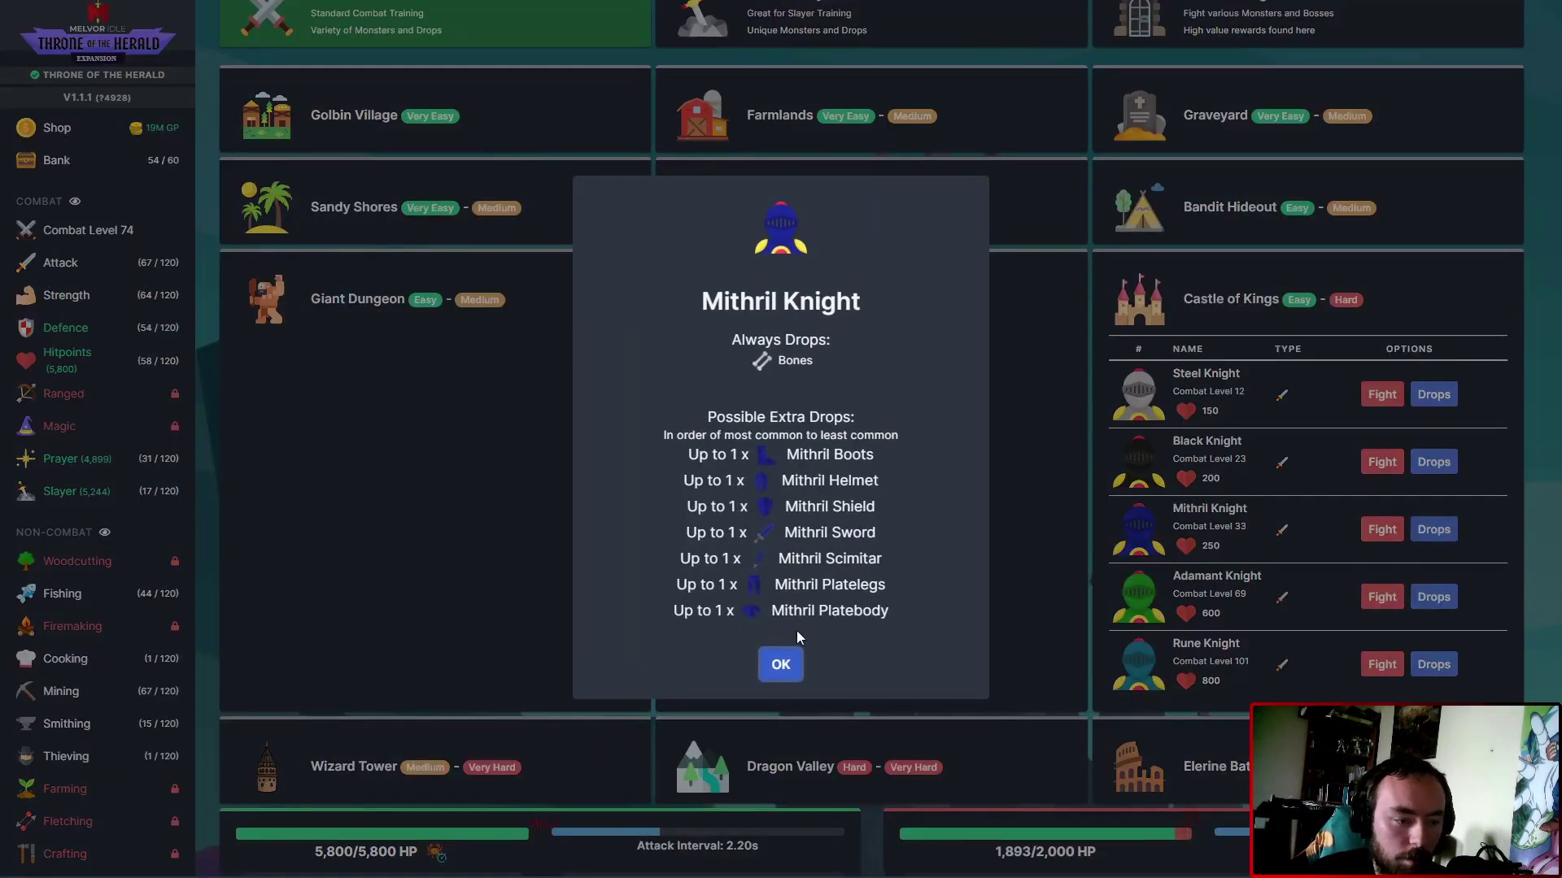
click(781, 663)
click(1434, 461)
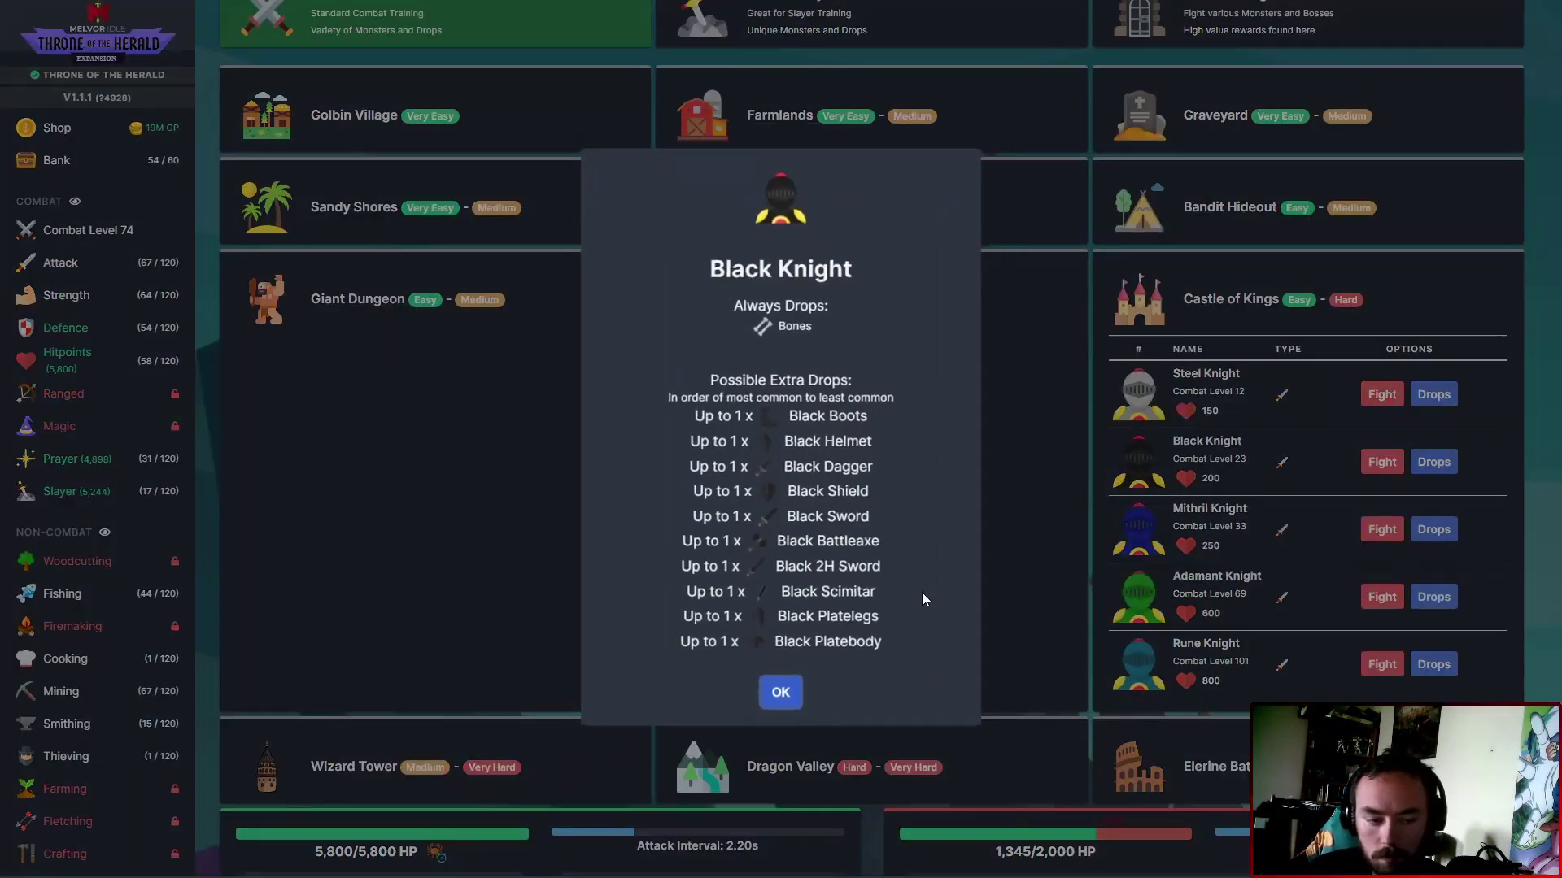
click(782, 704)
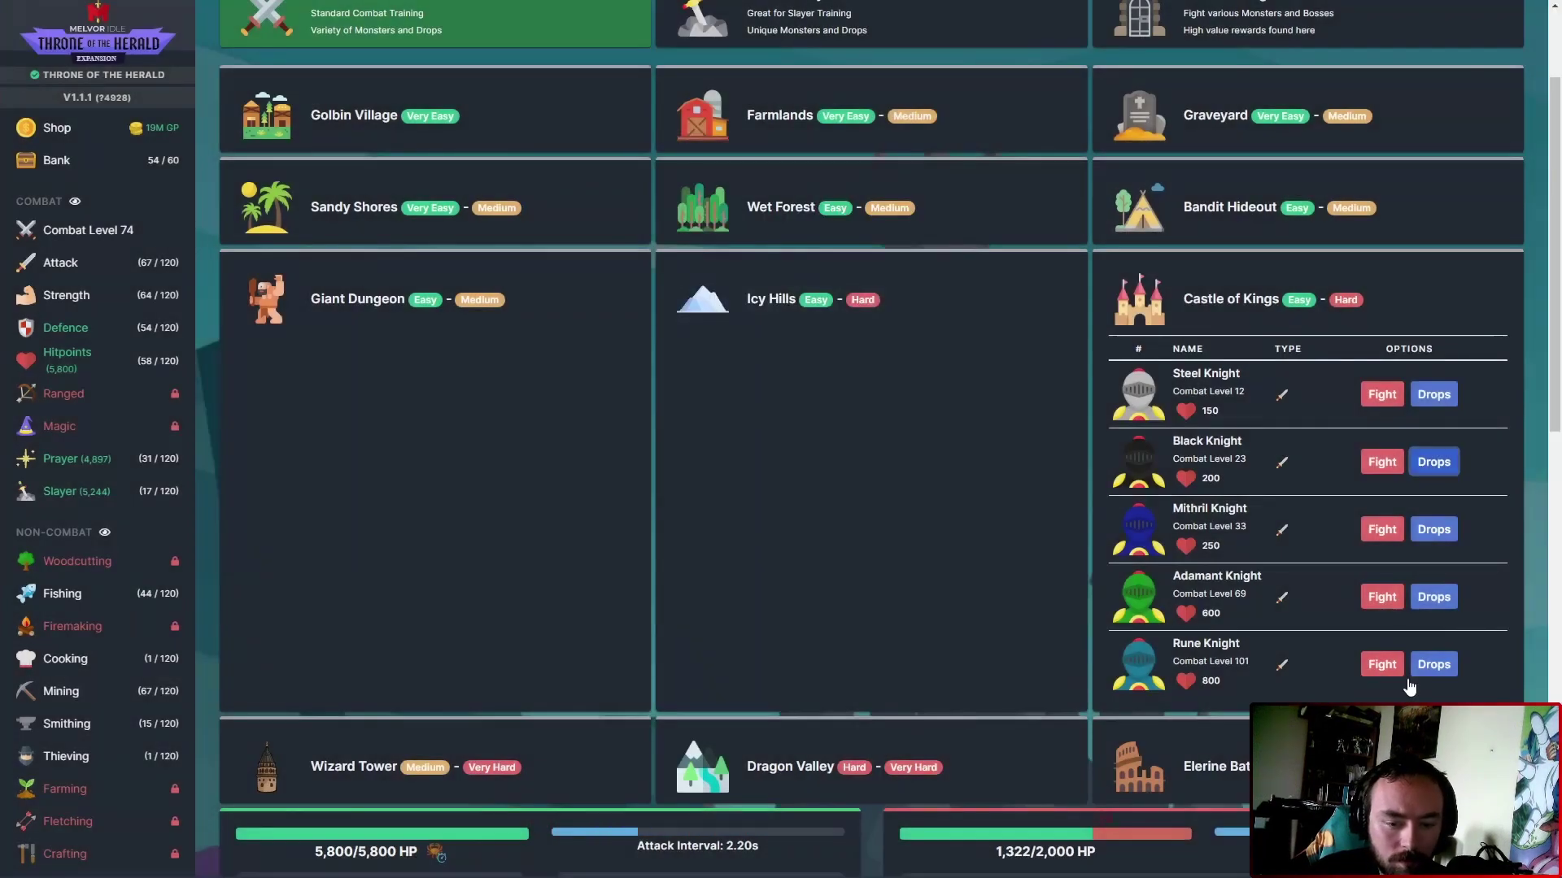
click(1381, 461)
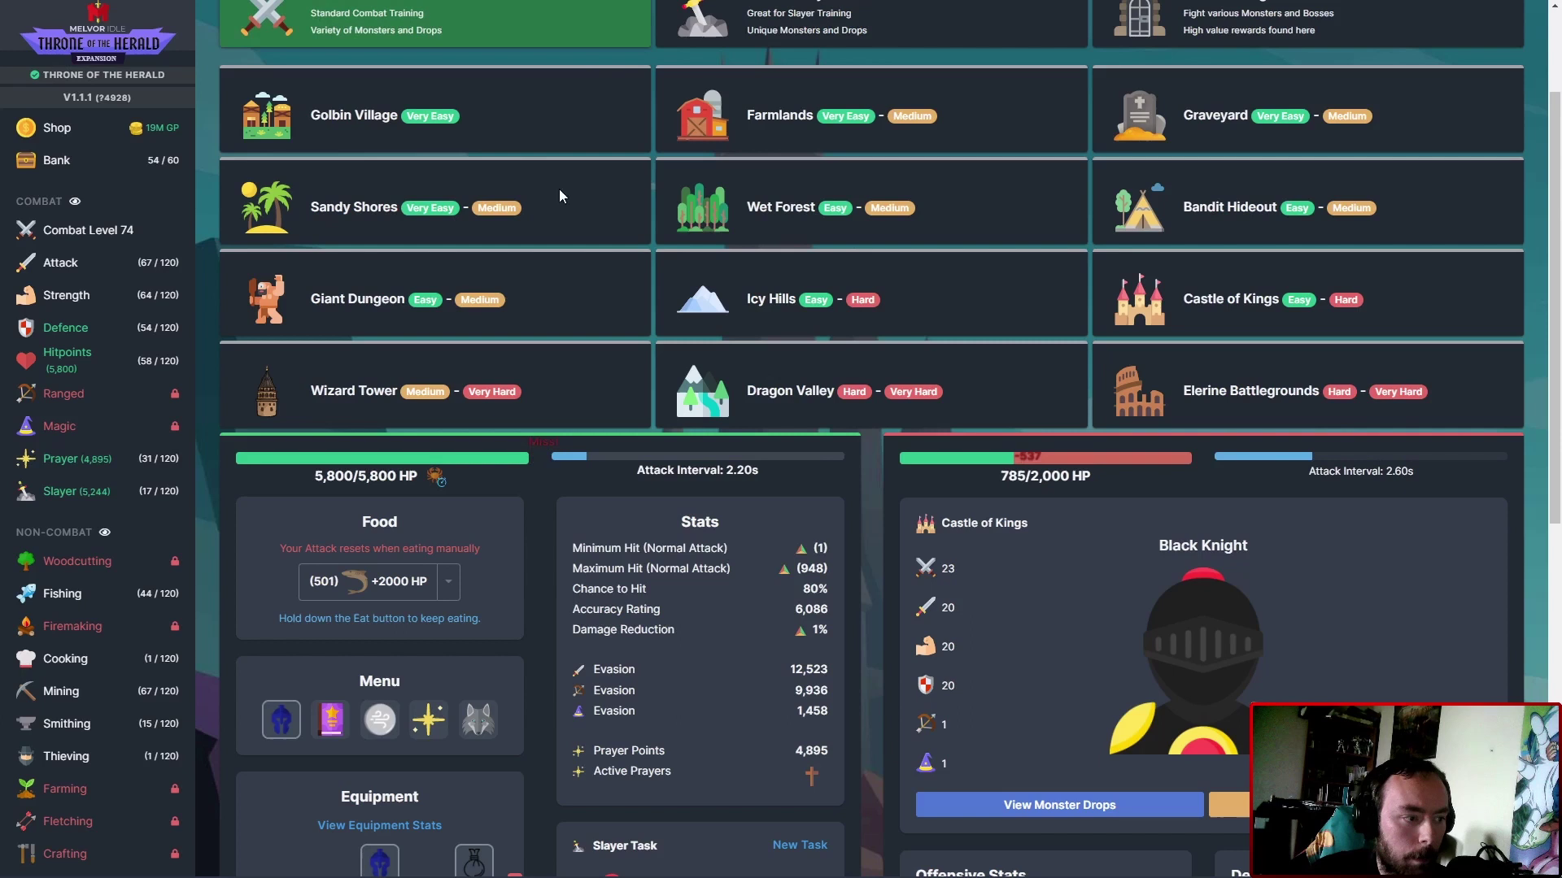
Check the Rune Knight's drops, then reopen the Black Knight drop list.
click(1262, 299)
scroll(1424, 560, down, 1)
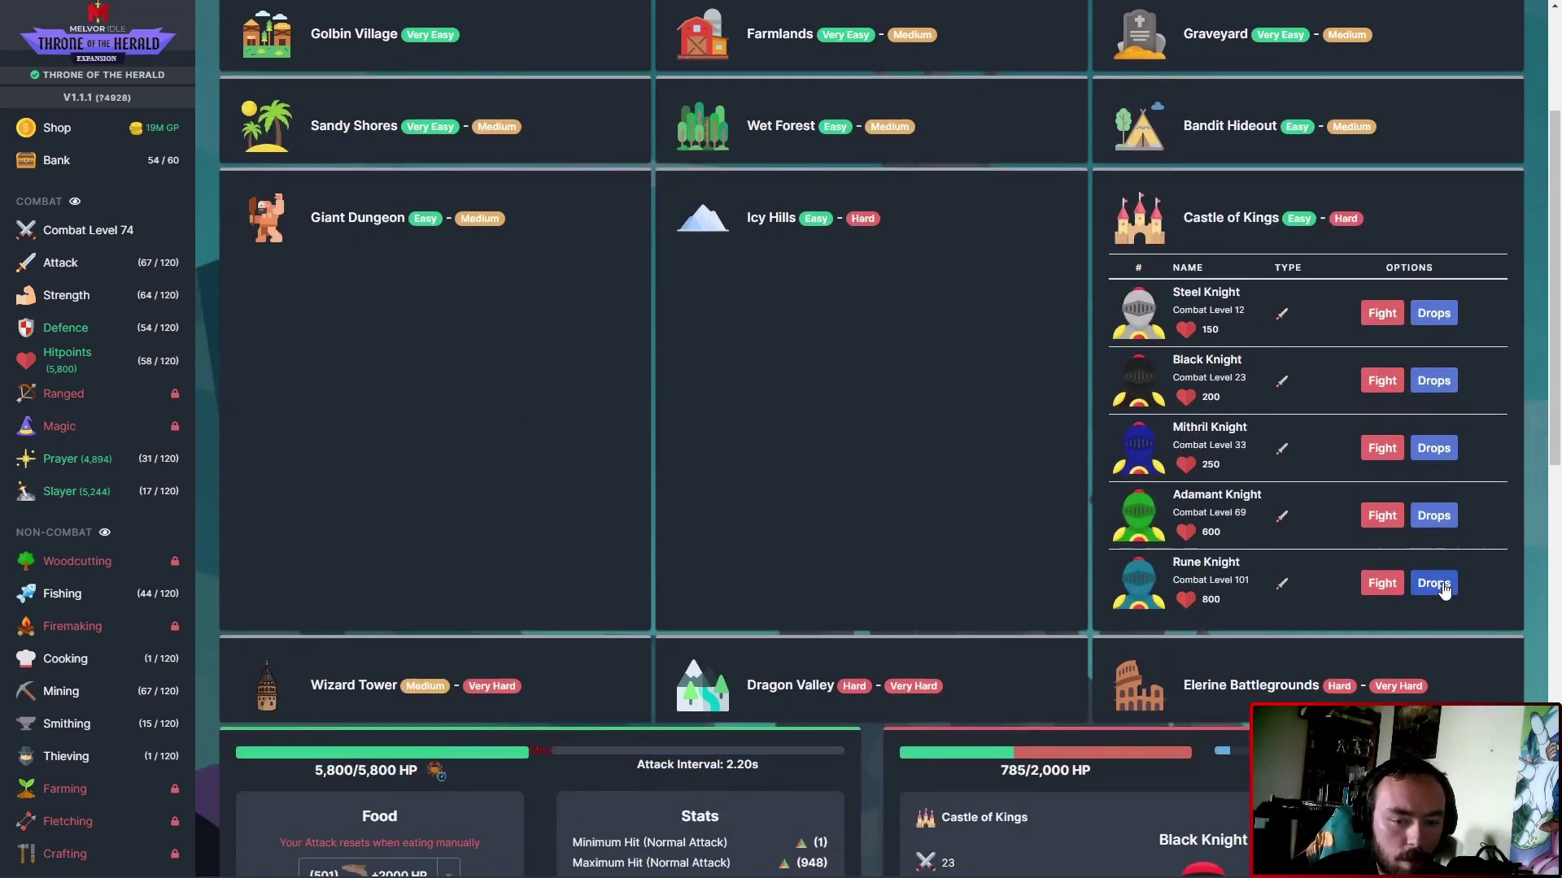
click(1433, 584)
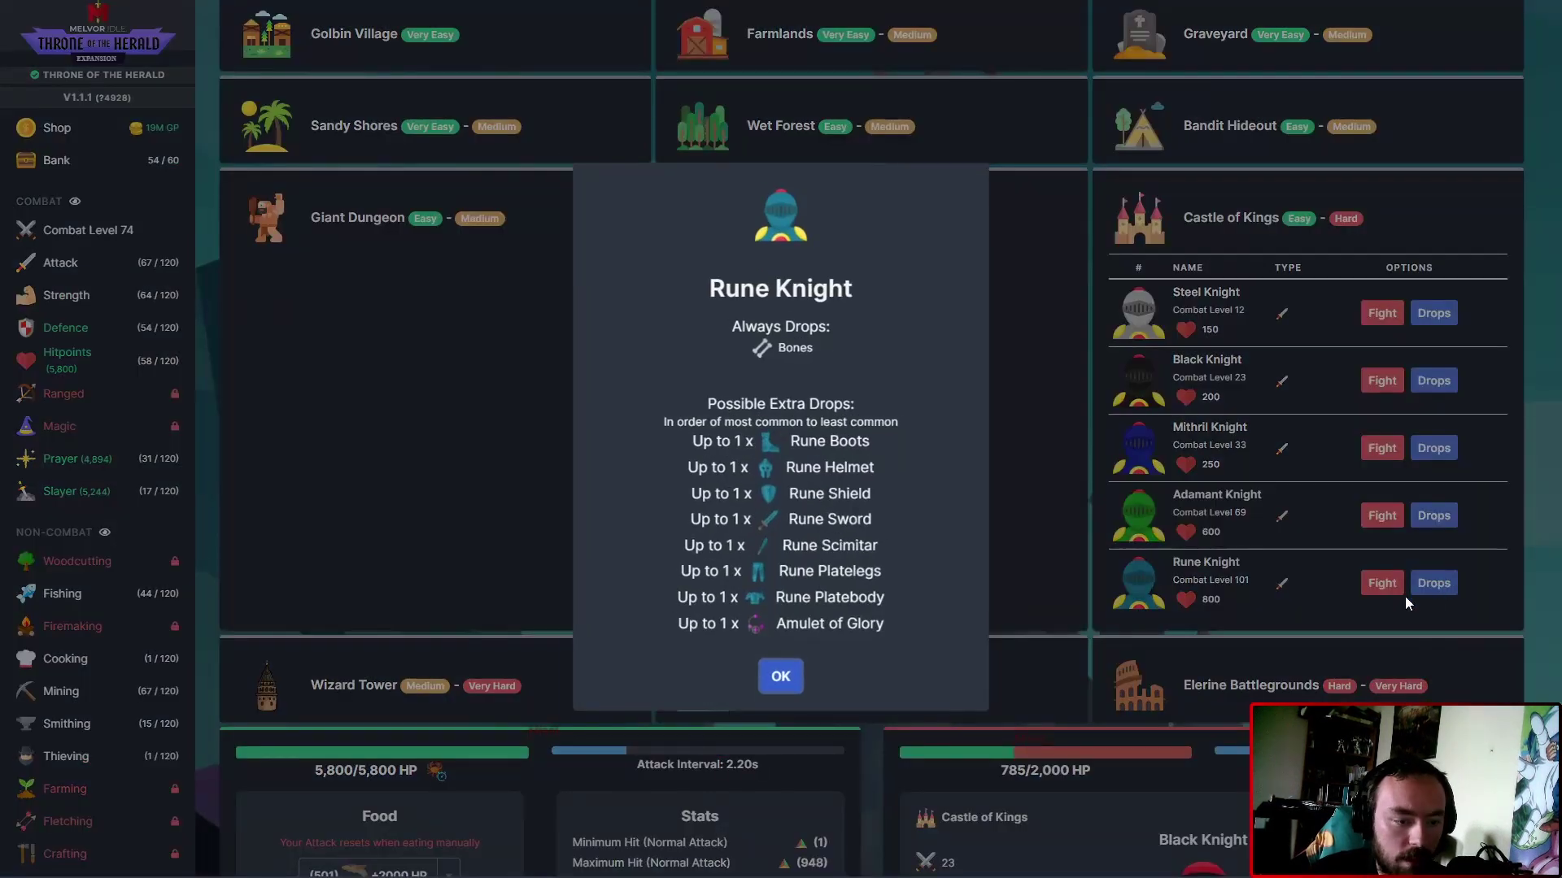
click(783, 678)
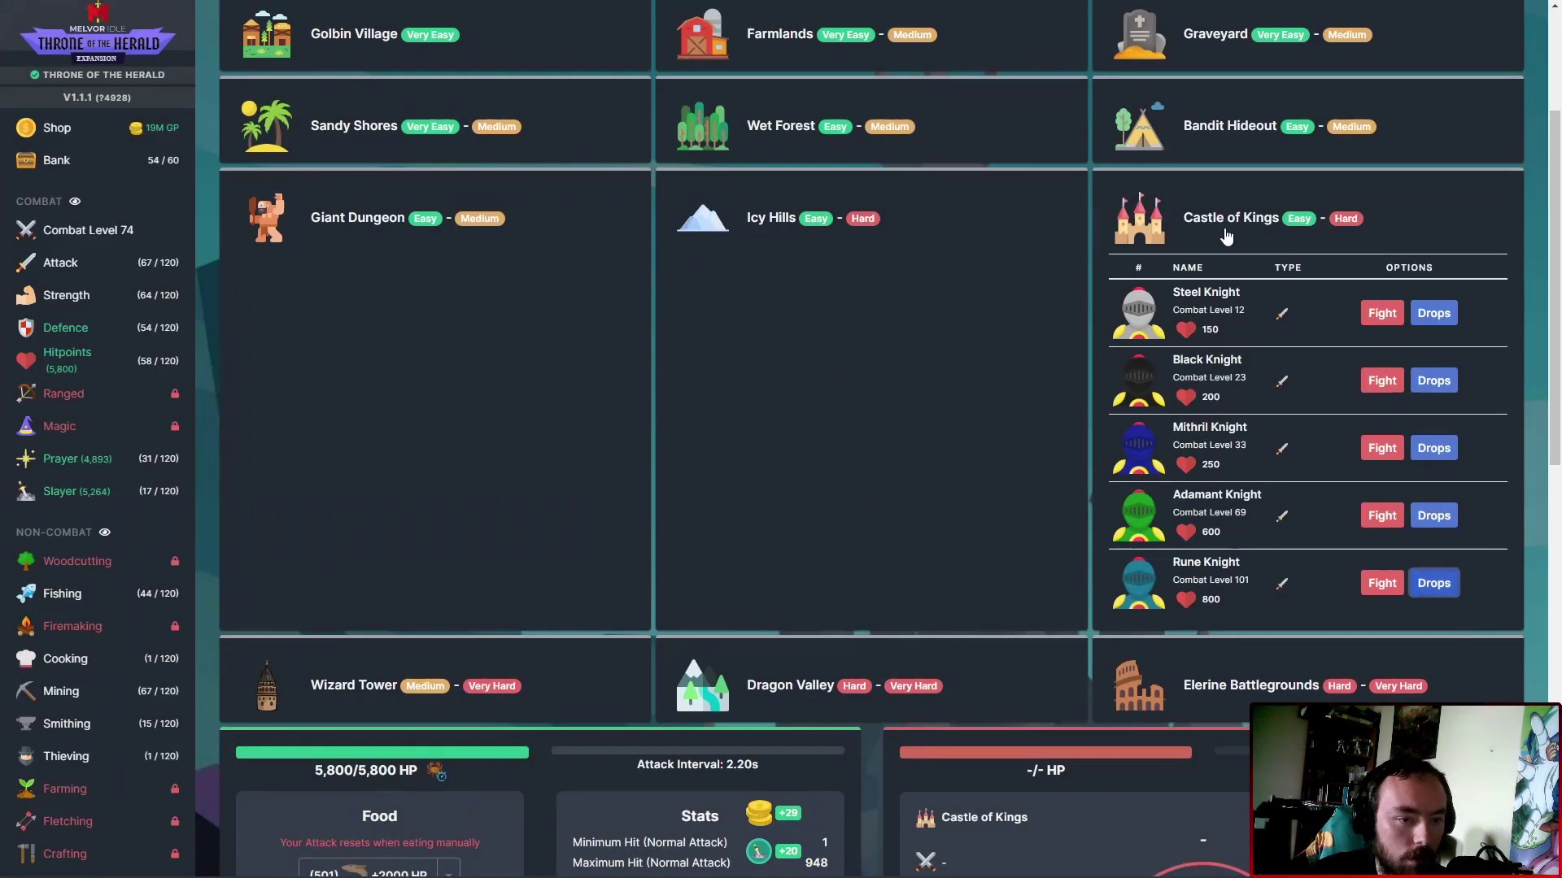
click(1382, 380)
scroll(732, 244, up, 3)
scroll(727, 278, down, 1)
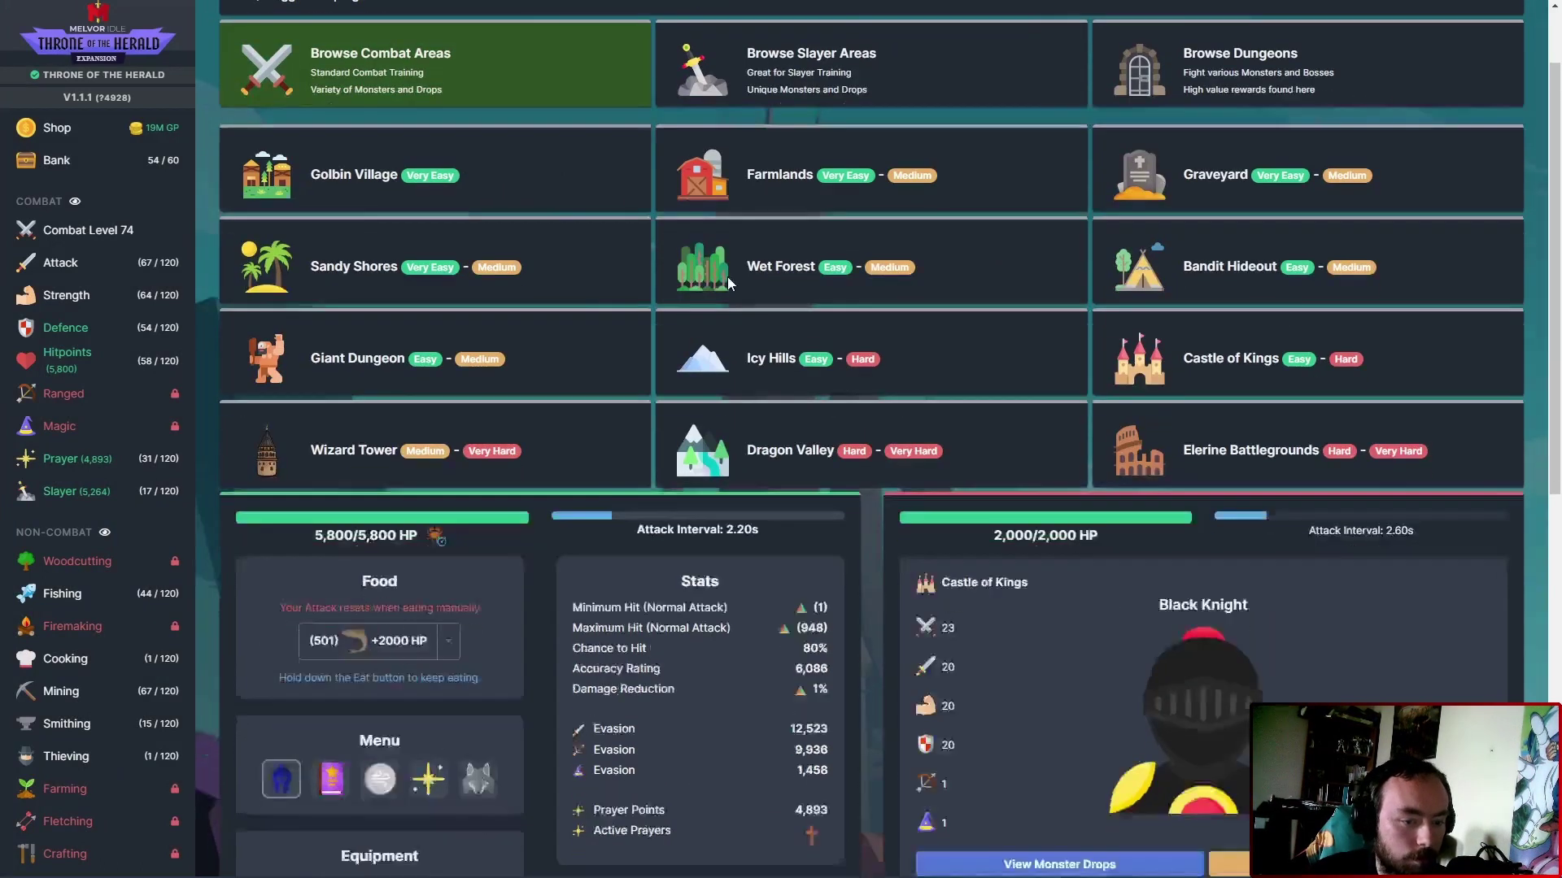
scroll(728, 278, down, 6)
scroll(727, 293, up, 3)
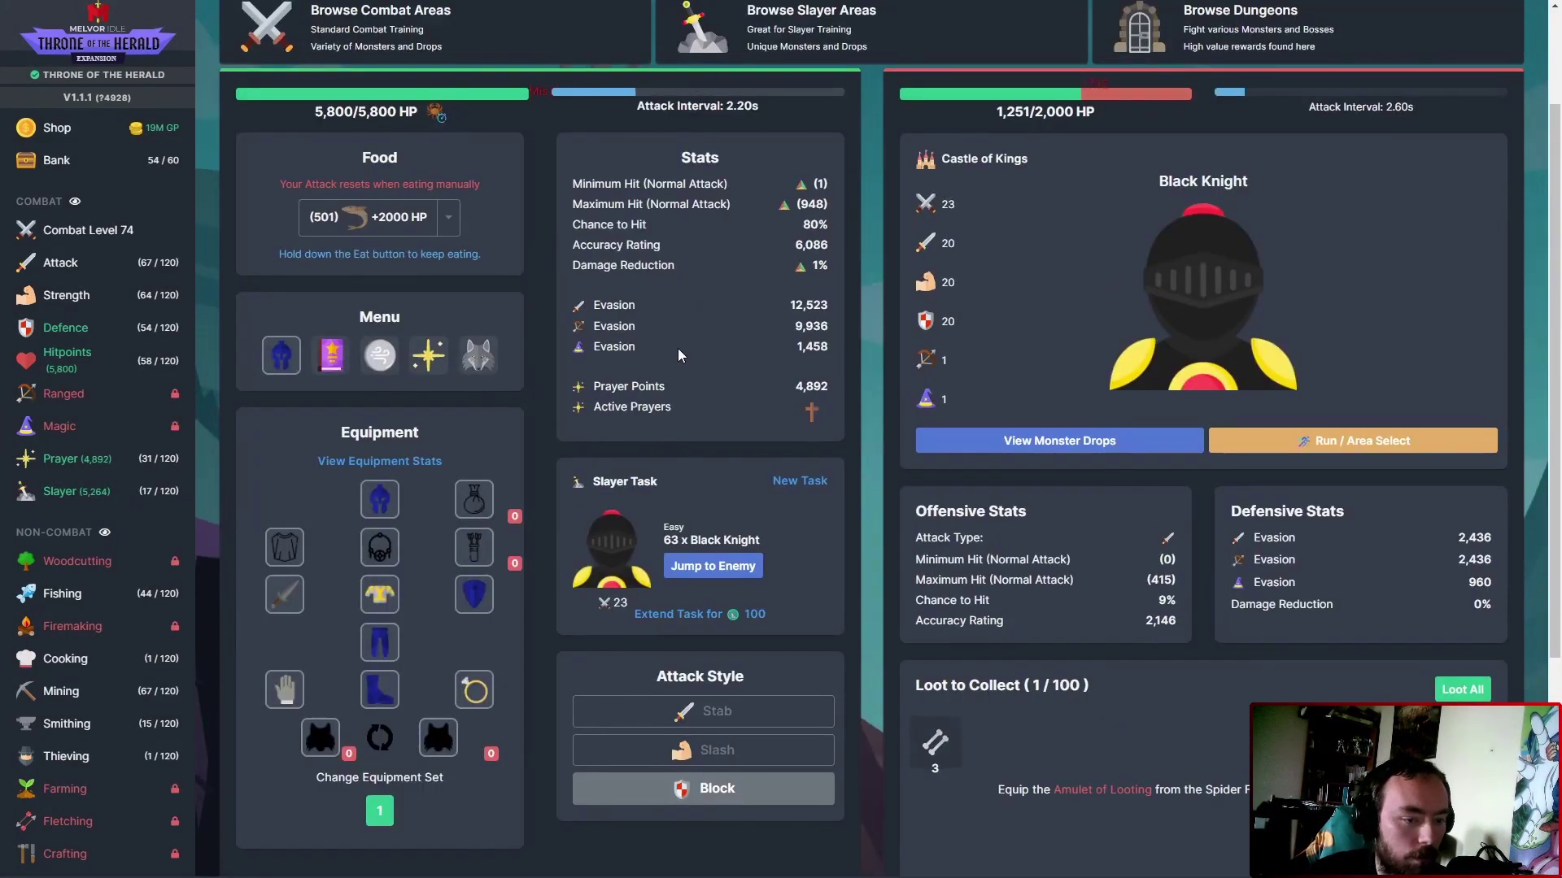
click(1123, 445)
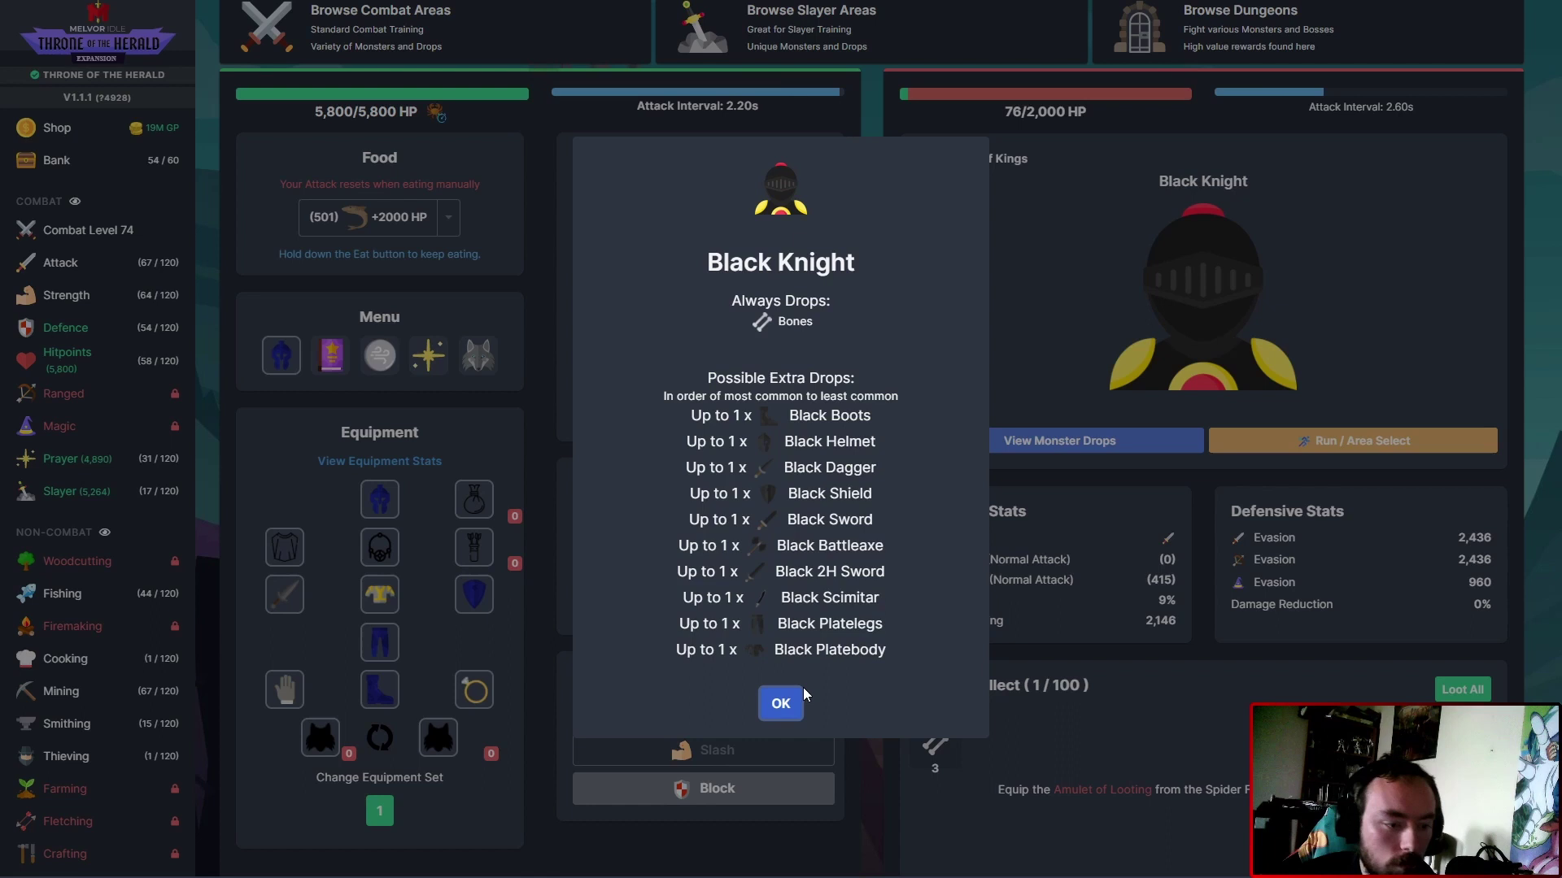
click(782, 704)
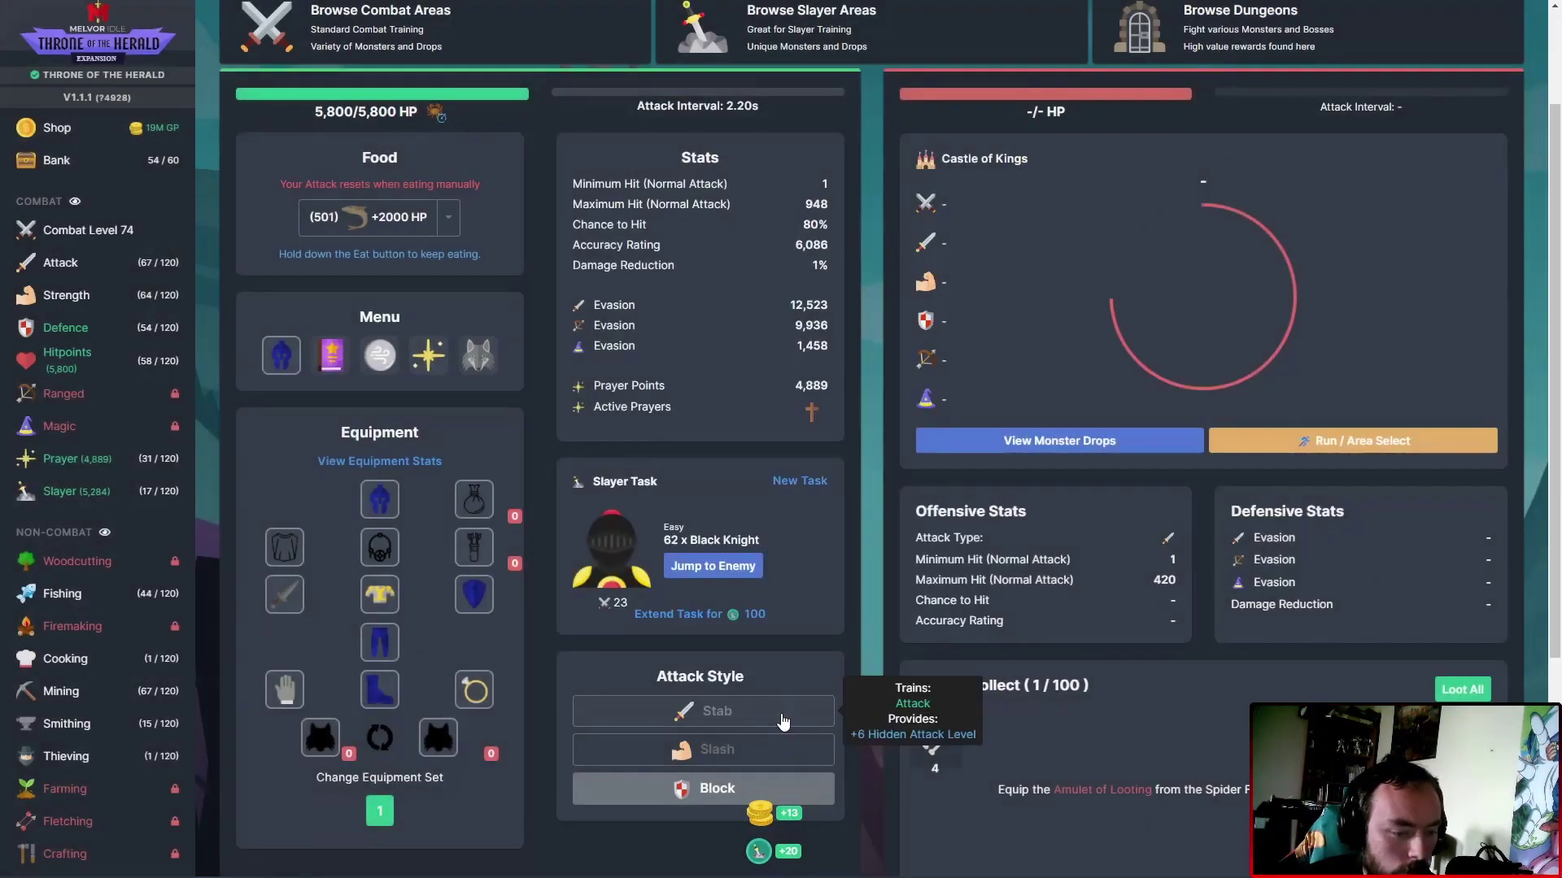
scroll(134, 657, down, 3)
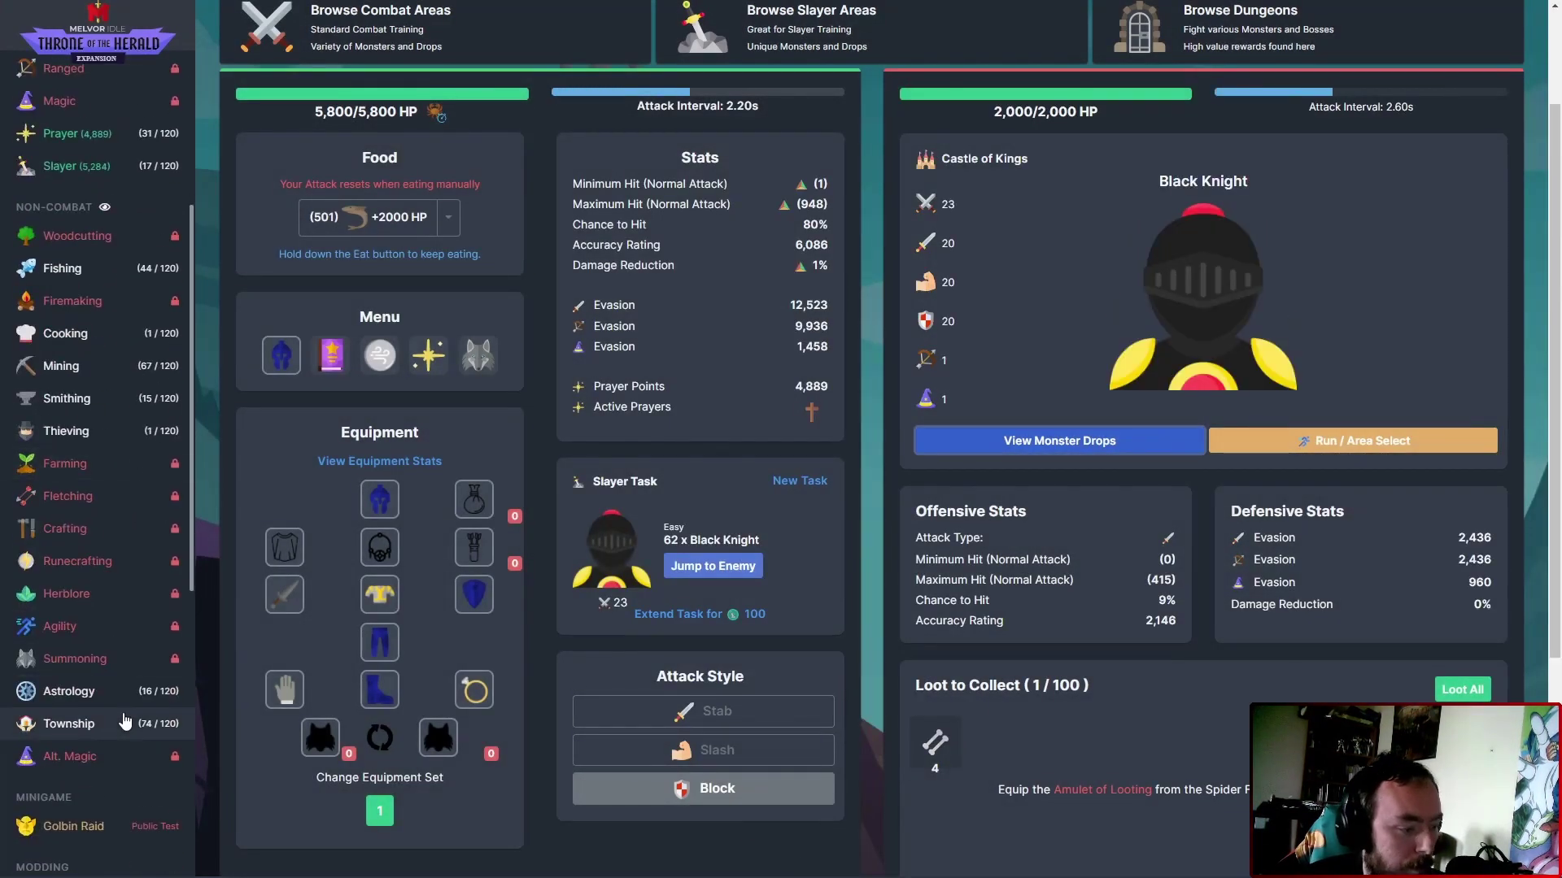
click(148, 701)
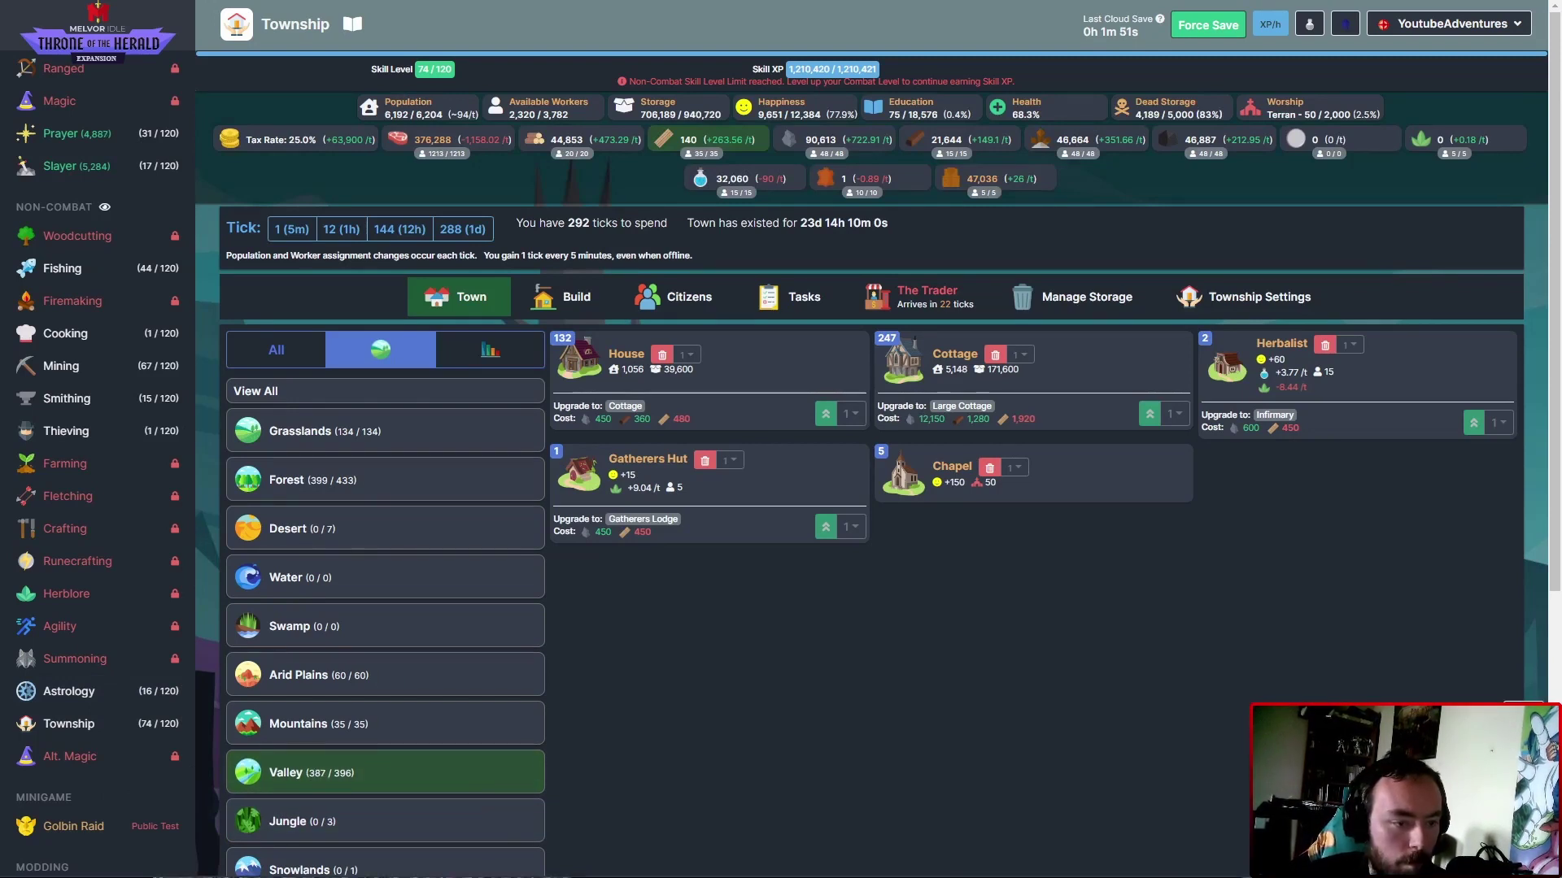
scroll(98, 488, up, 1)
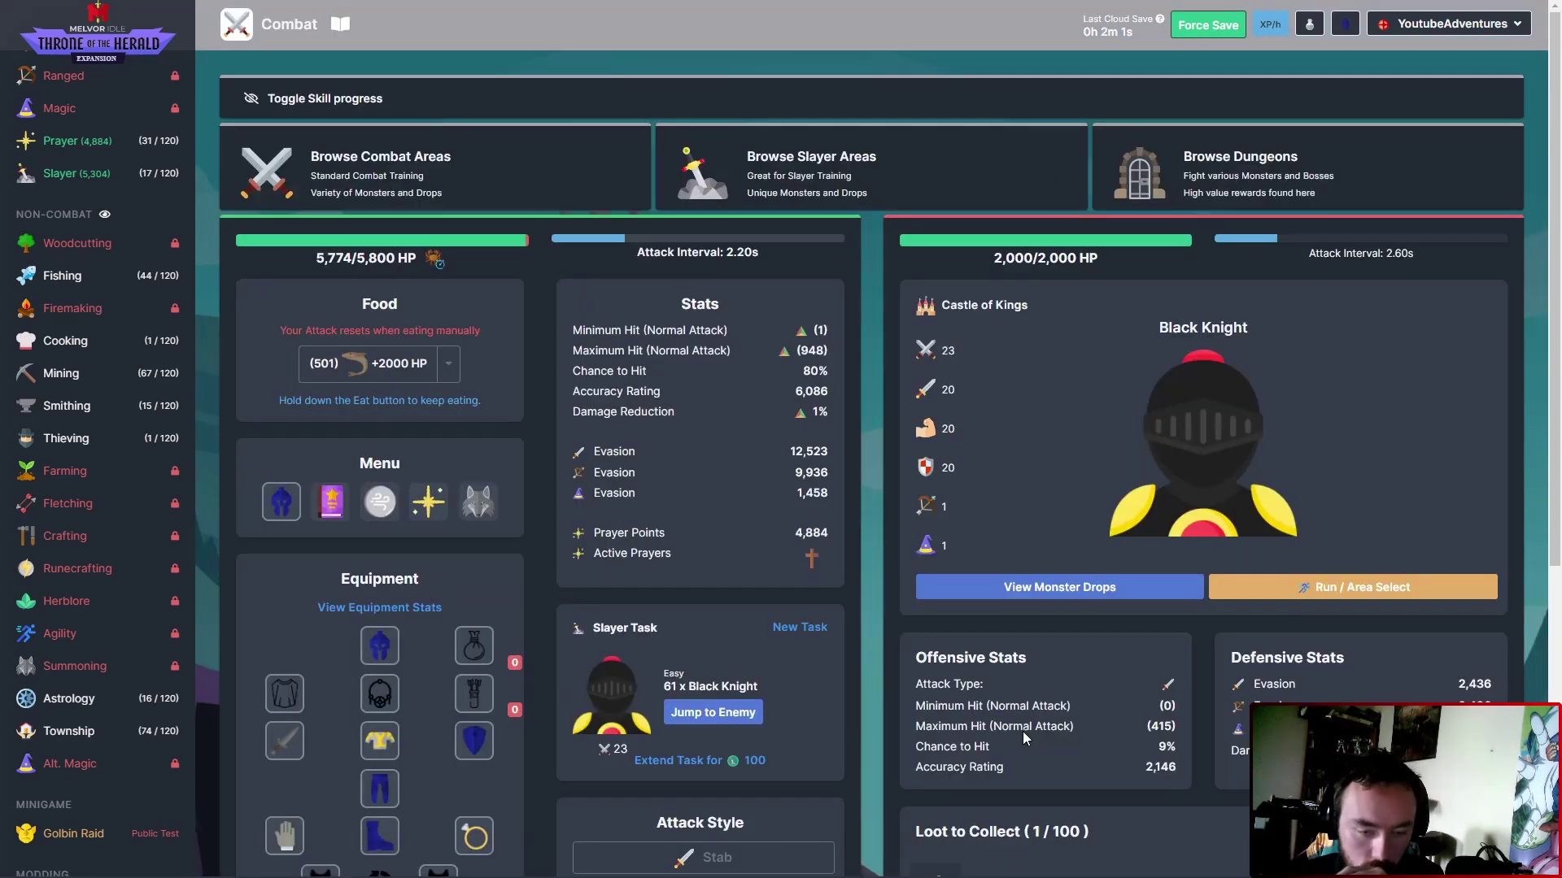
scroll(992, 668, down, 3)
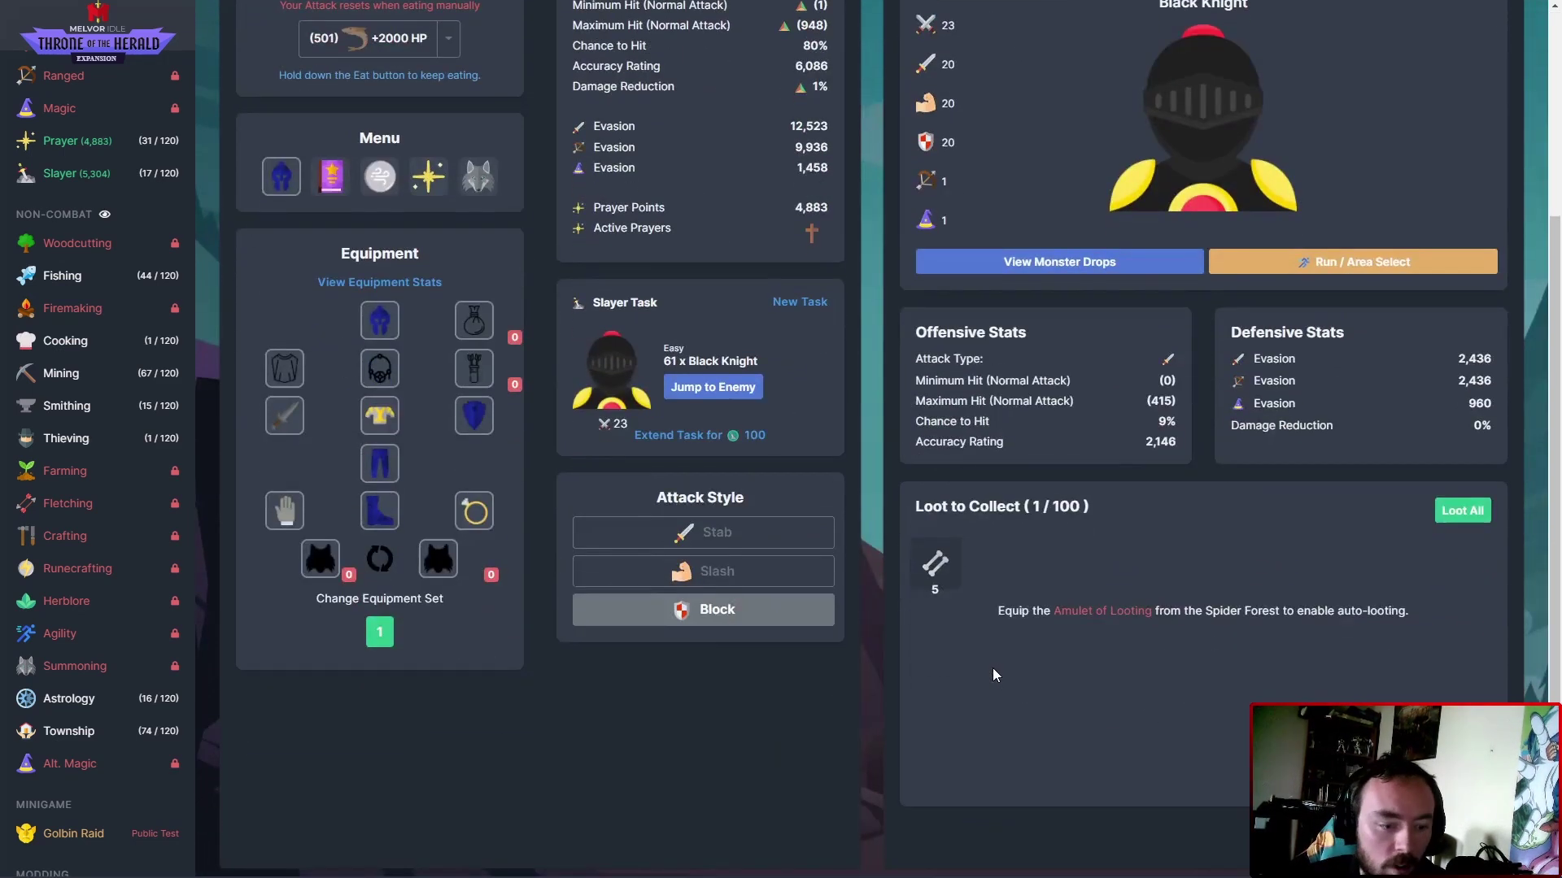
scroll(99, 428, down, 1)
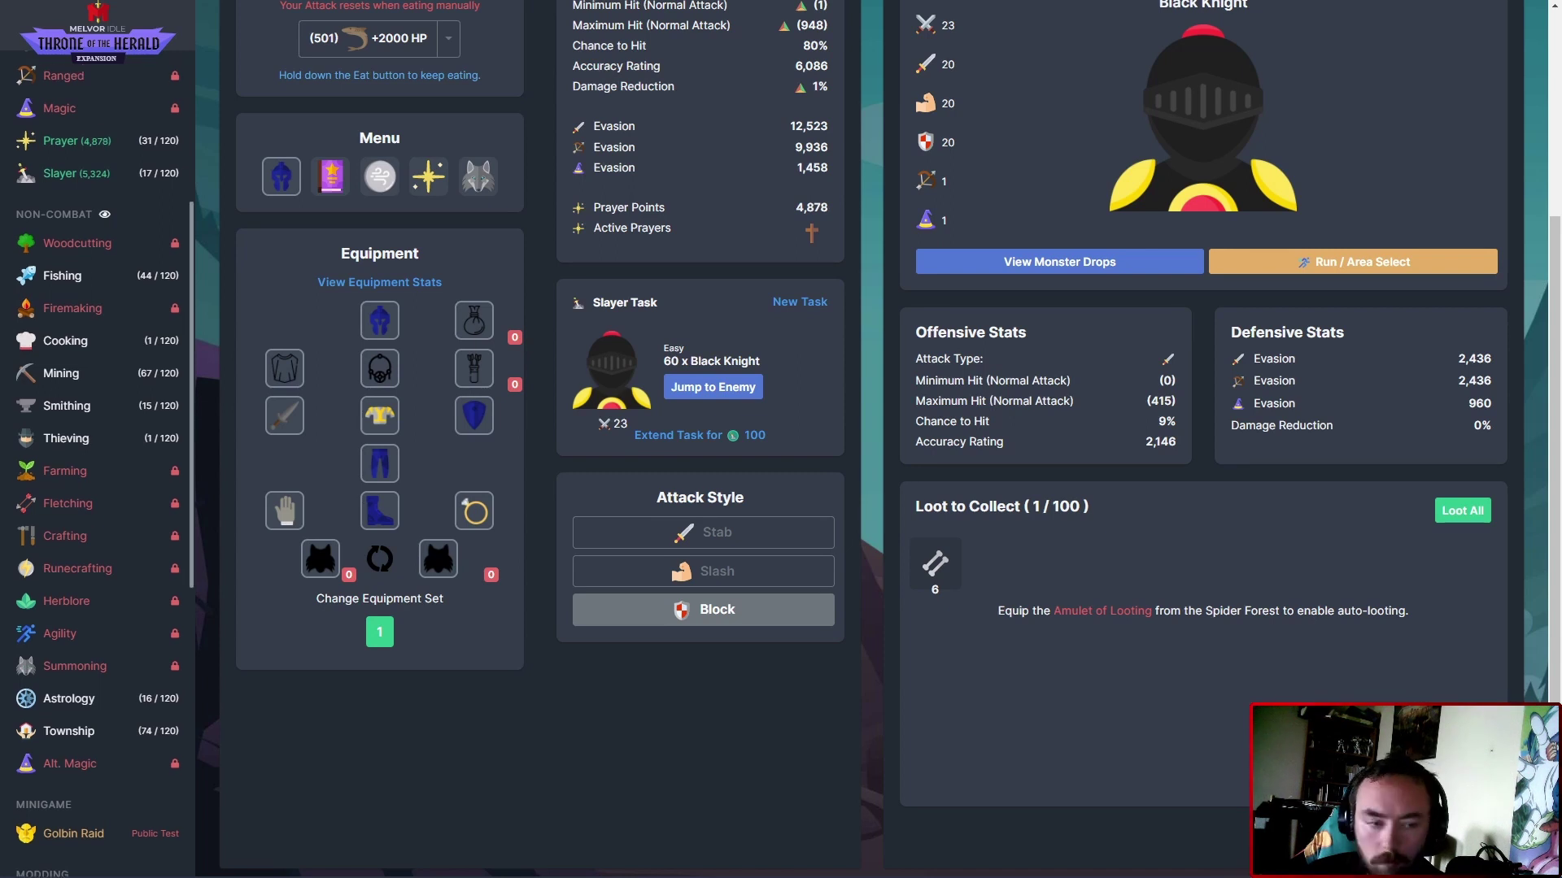
scroll(854, 440, up, 5)
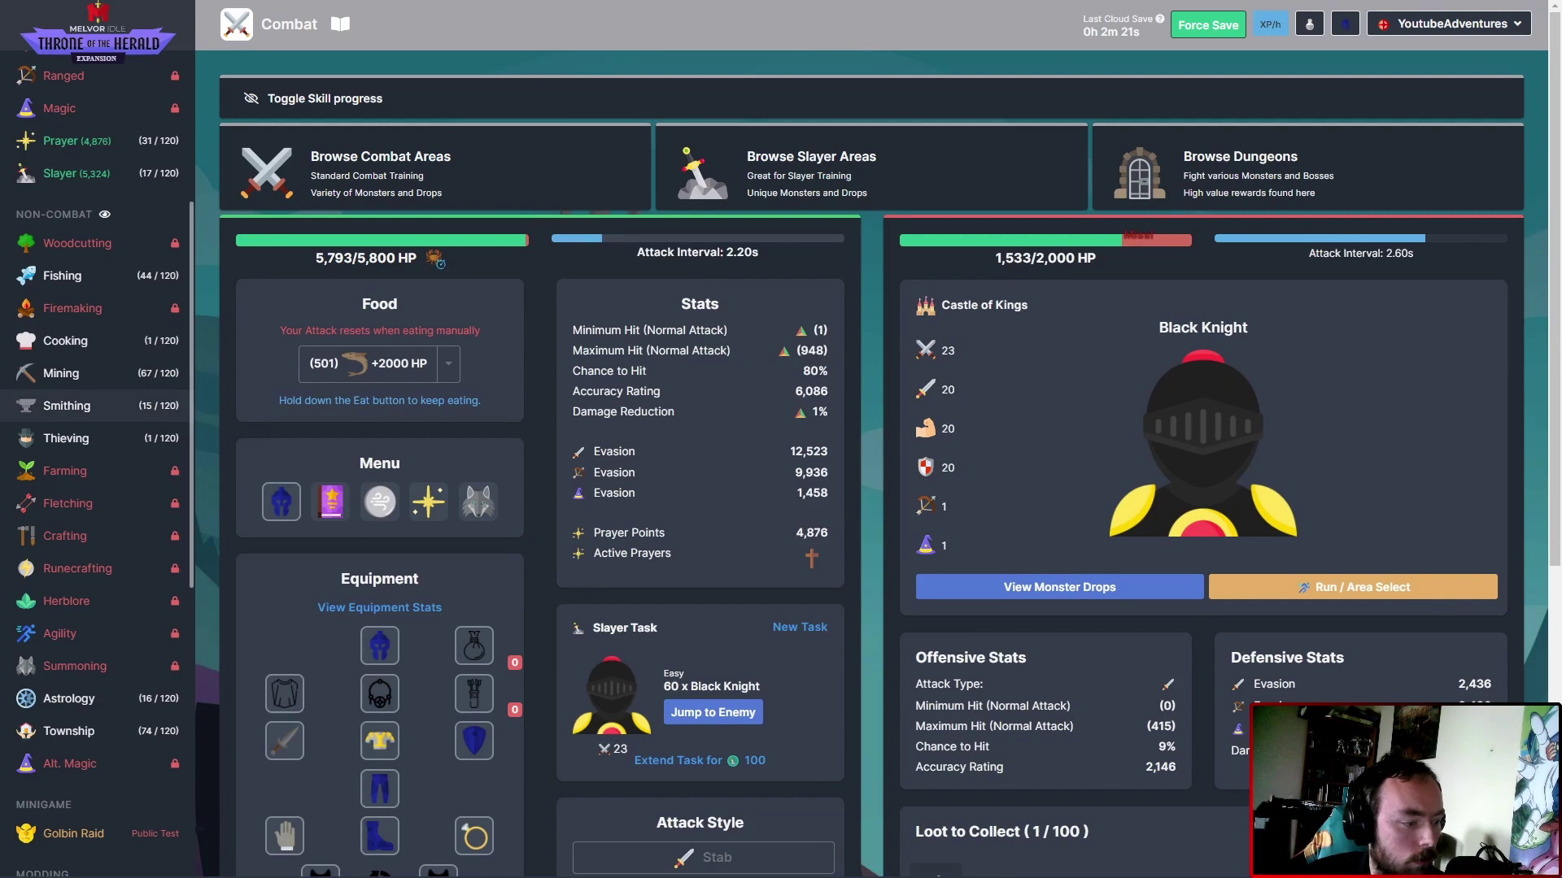
scroll(98, 440, up, 5)
scroll(98, 440, down, 8)
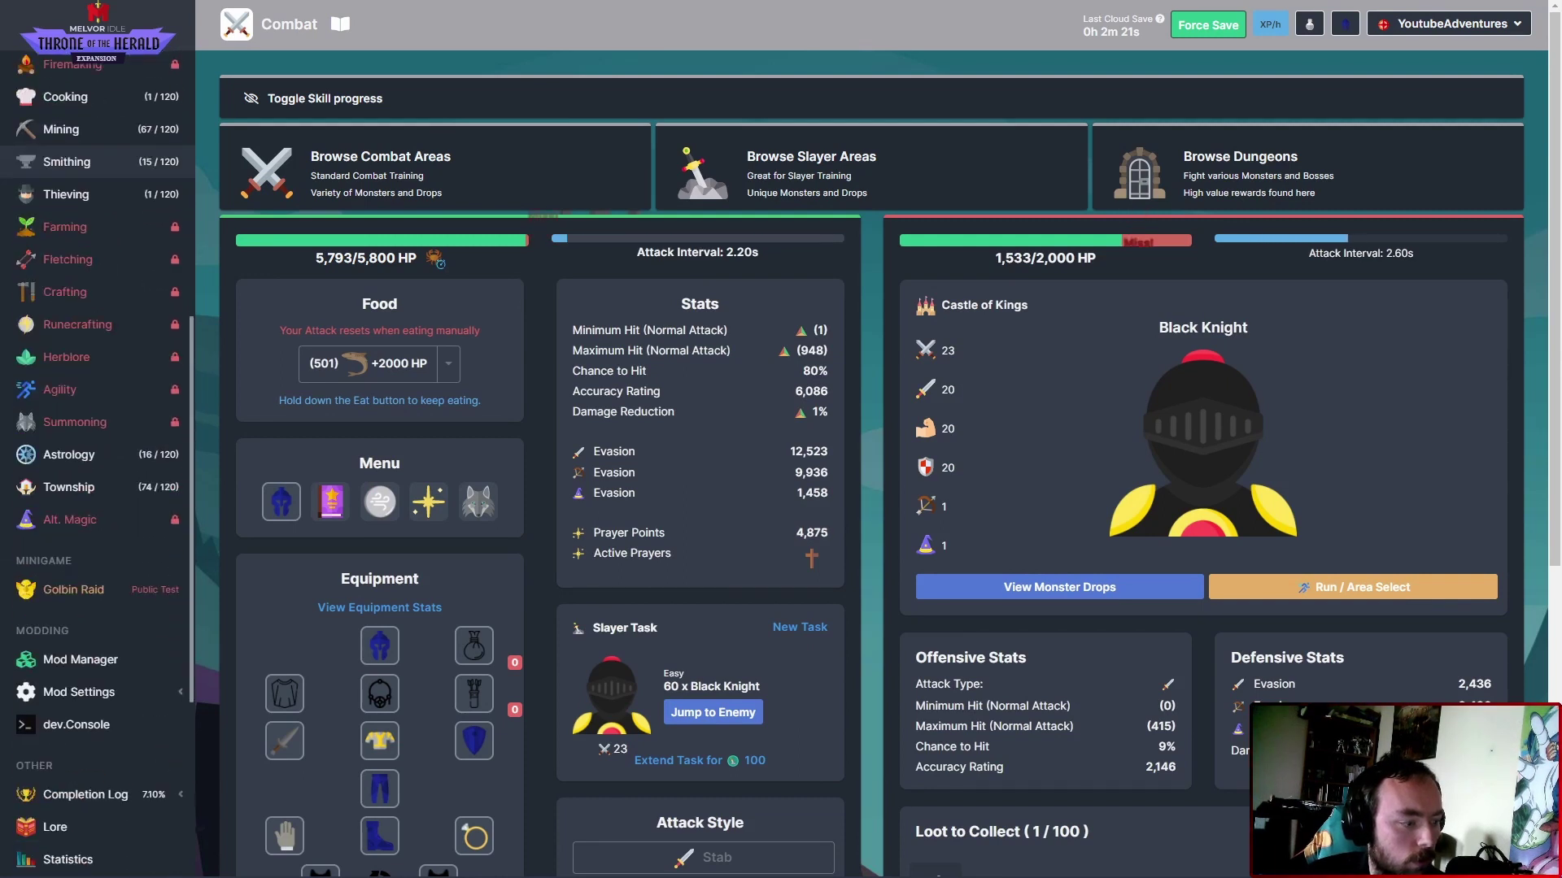
scroll(97, 489, down, 5)
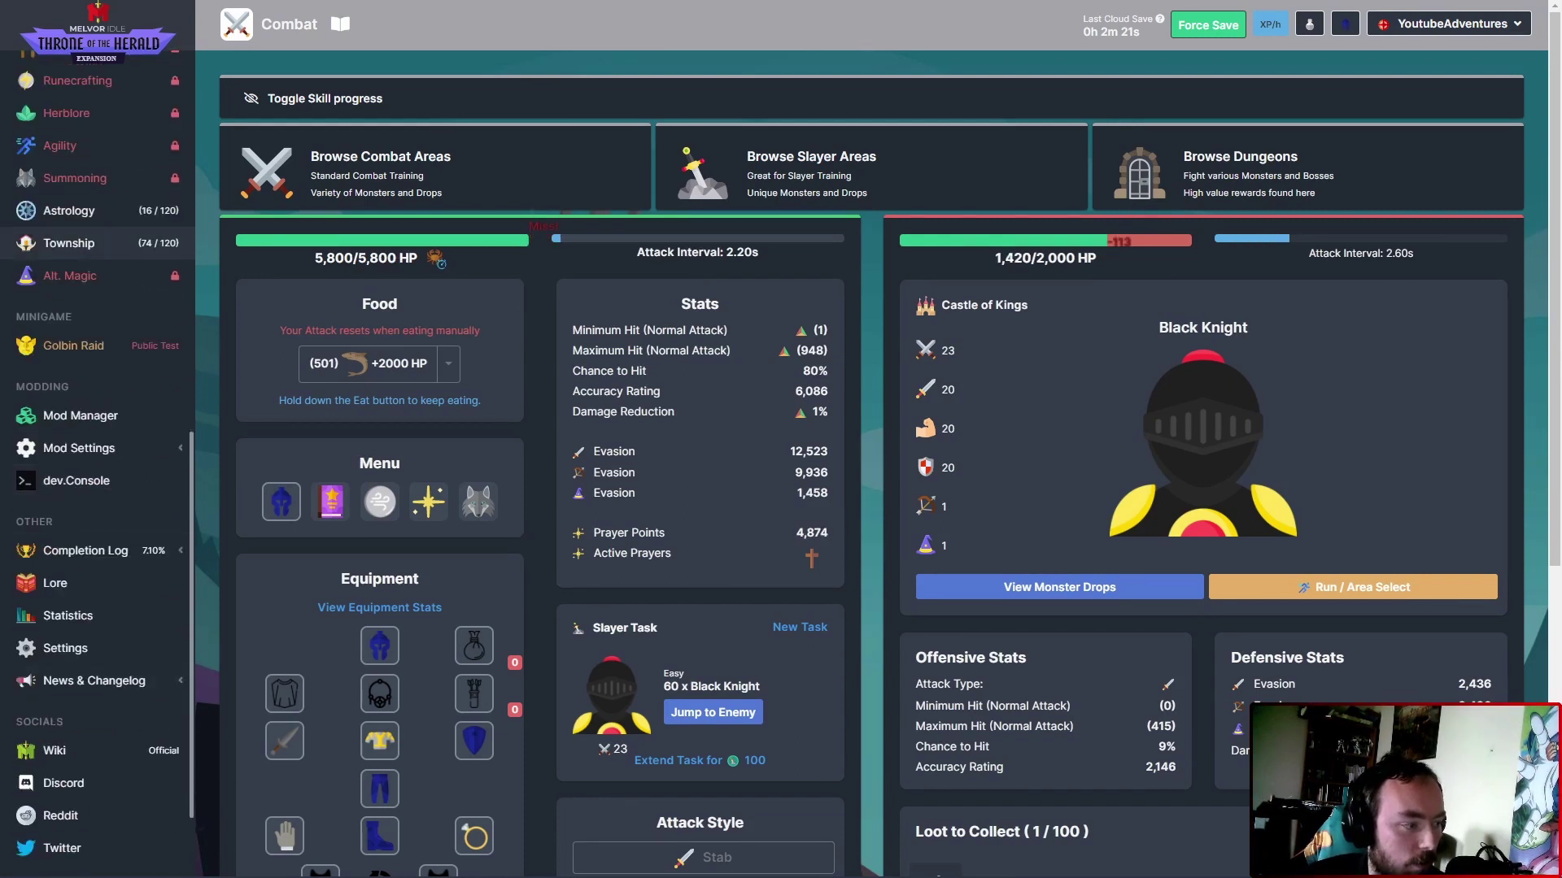
Open the Township, view all buildings, and filter to the Valley biome.
click(86, 250)
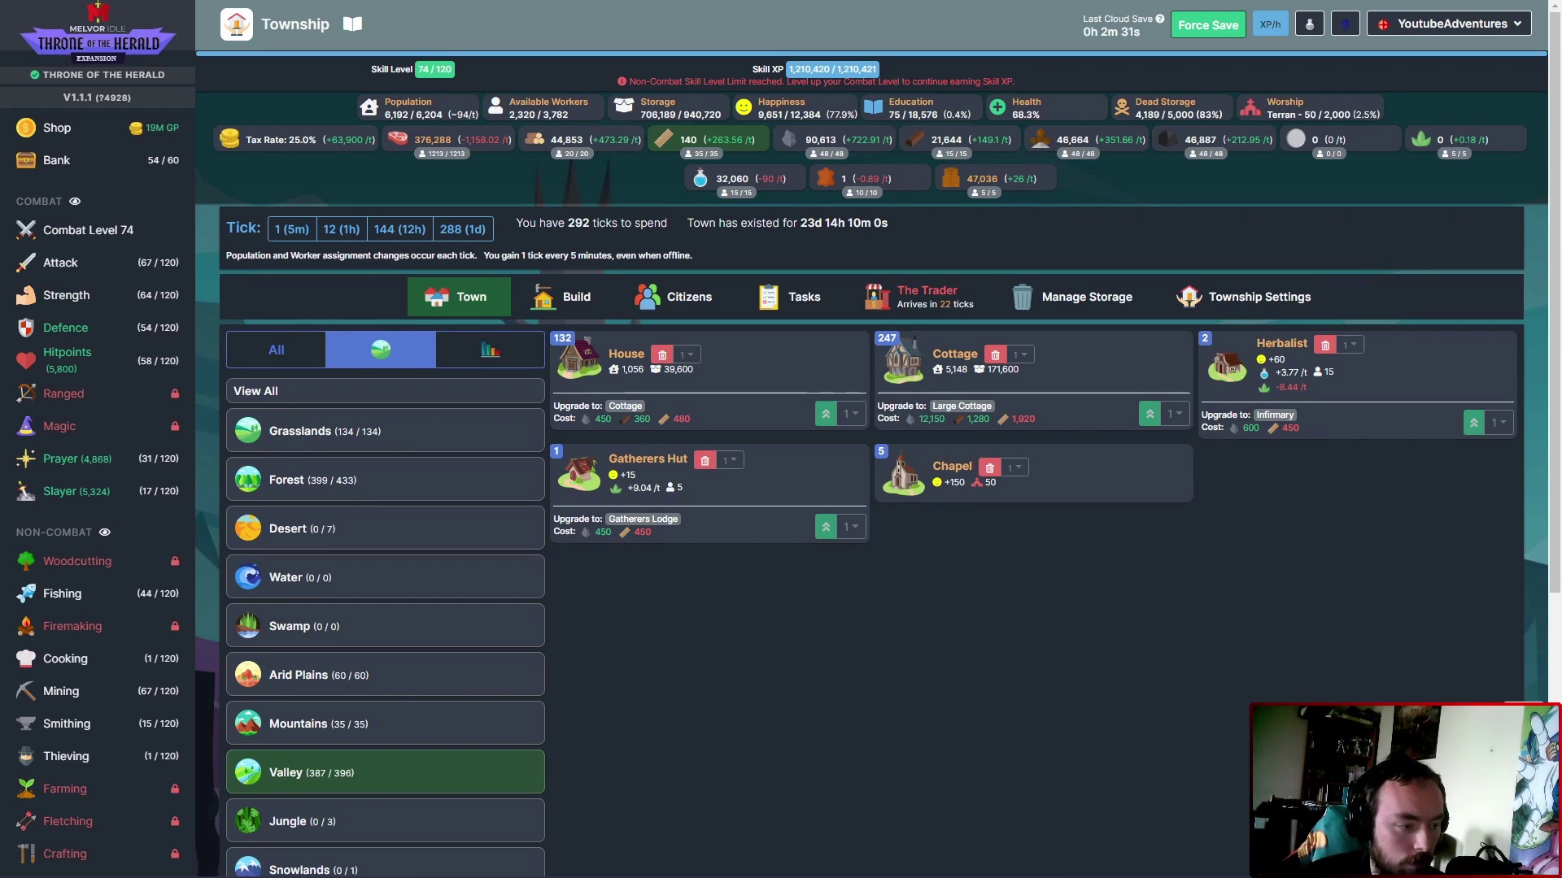
click(486, 393)
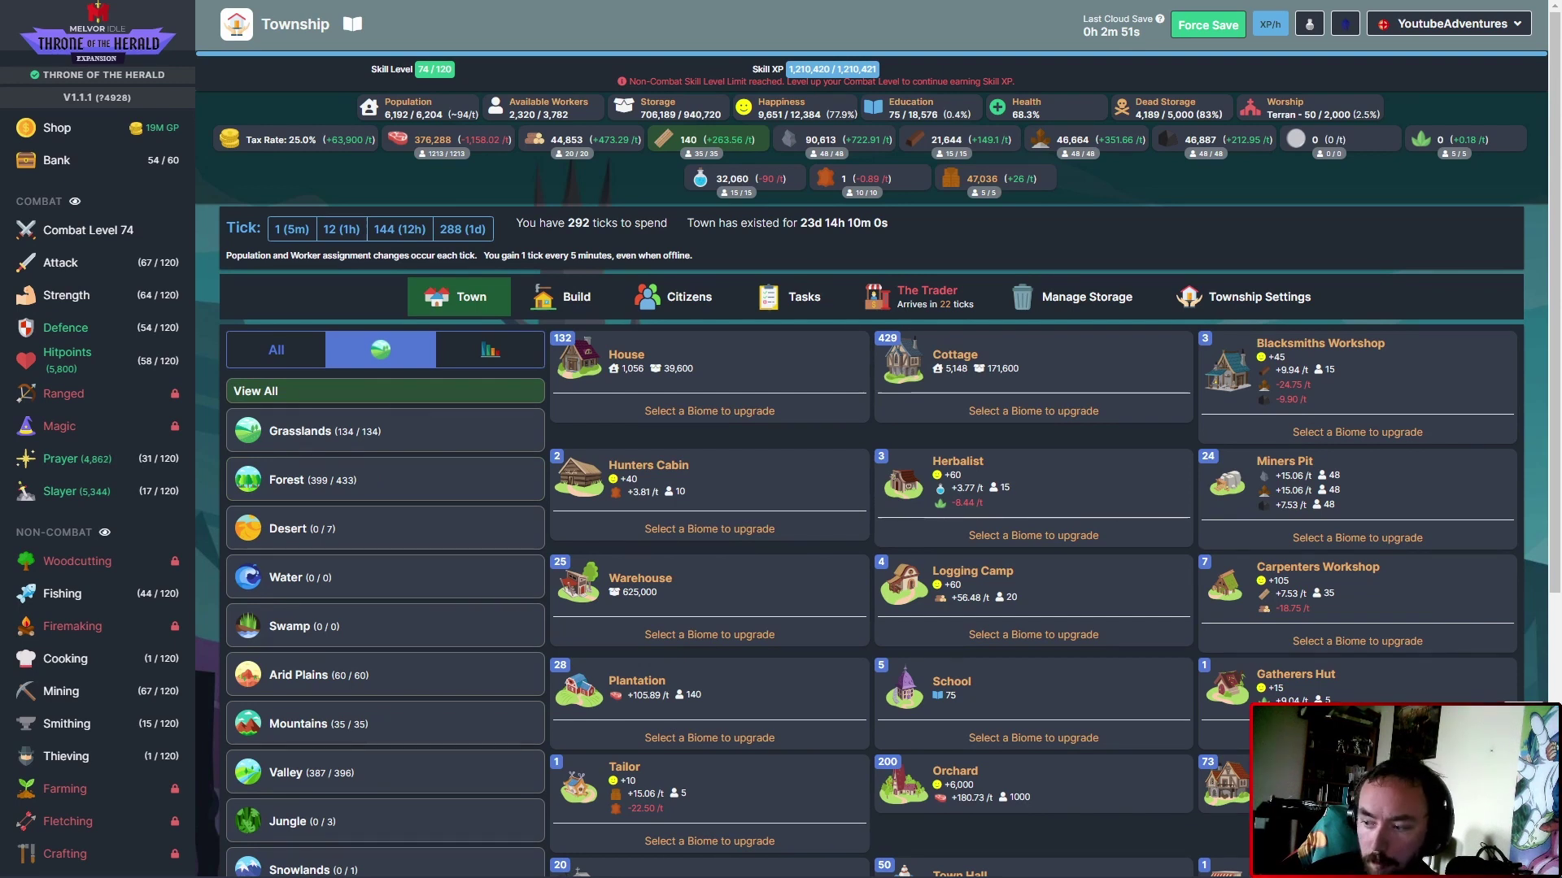
scroll(373, 480, down, 2)
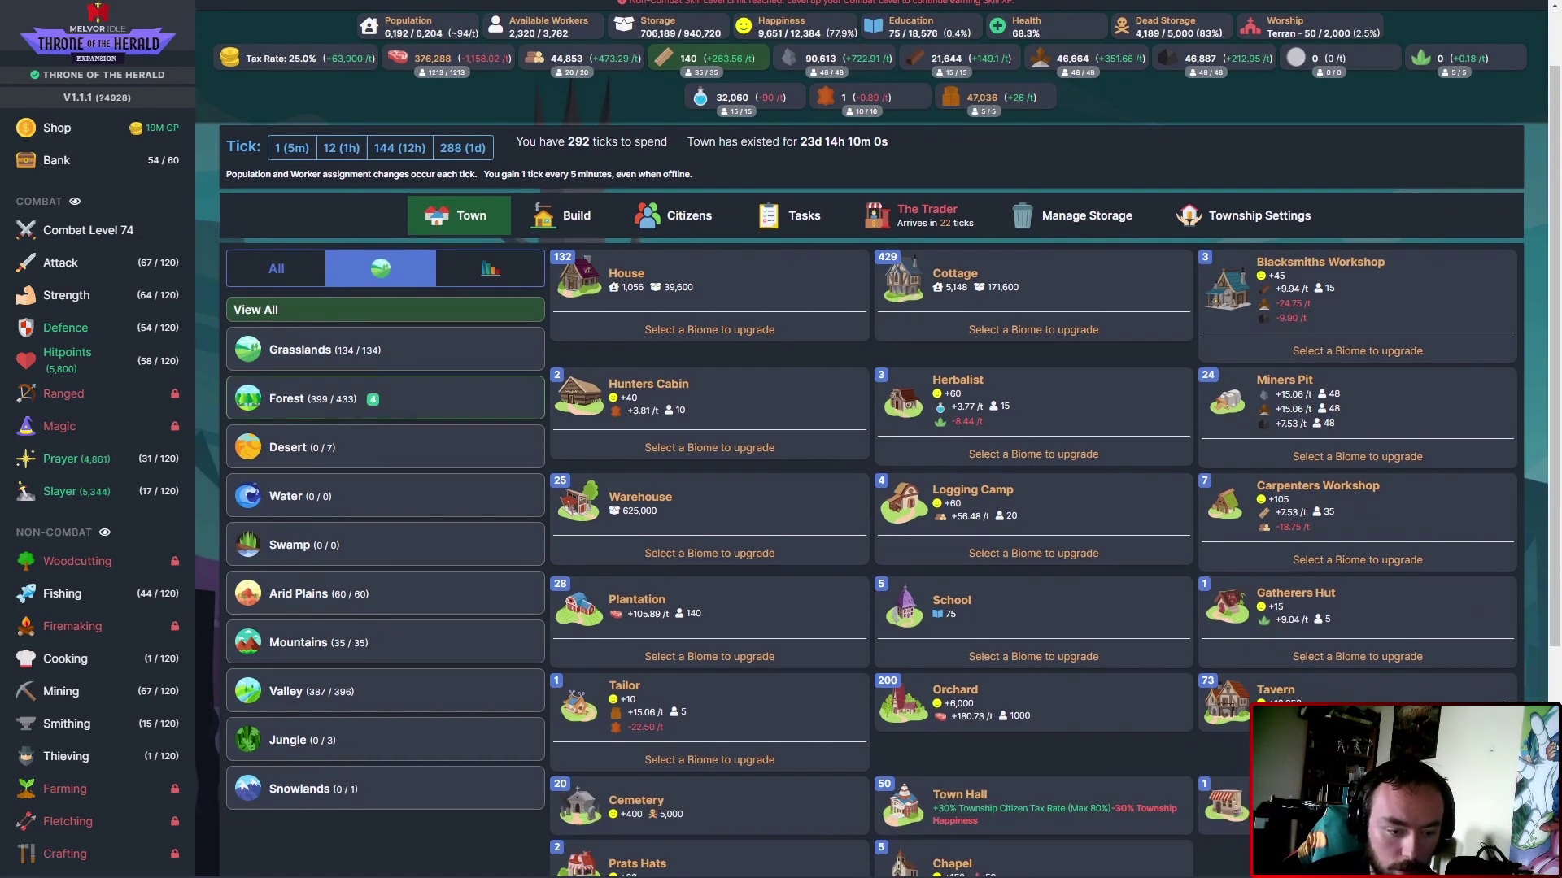
scroll(373, 480, down, 2)
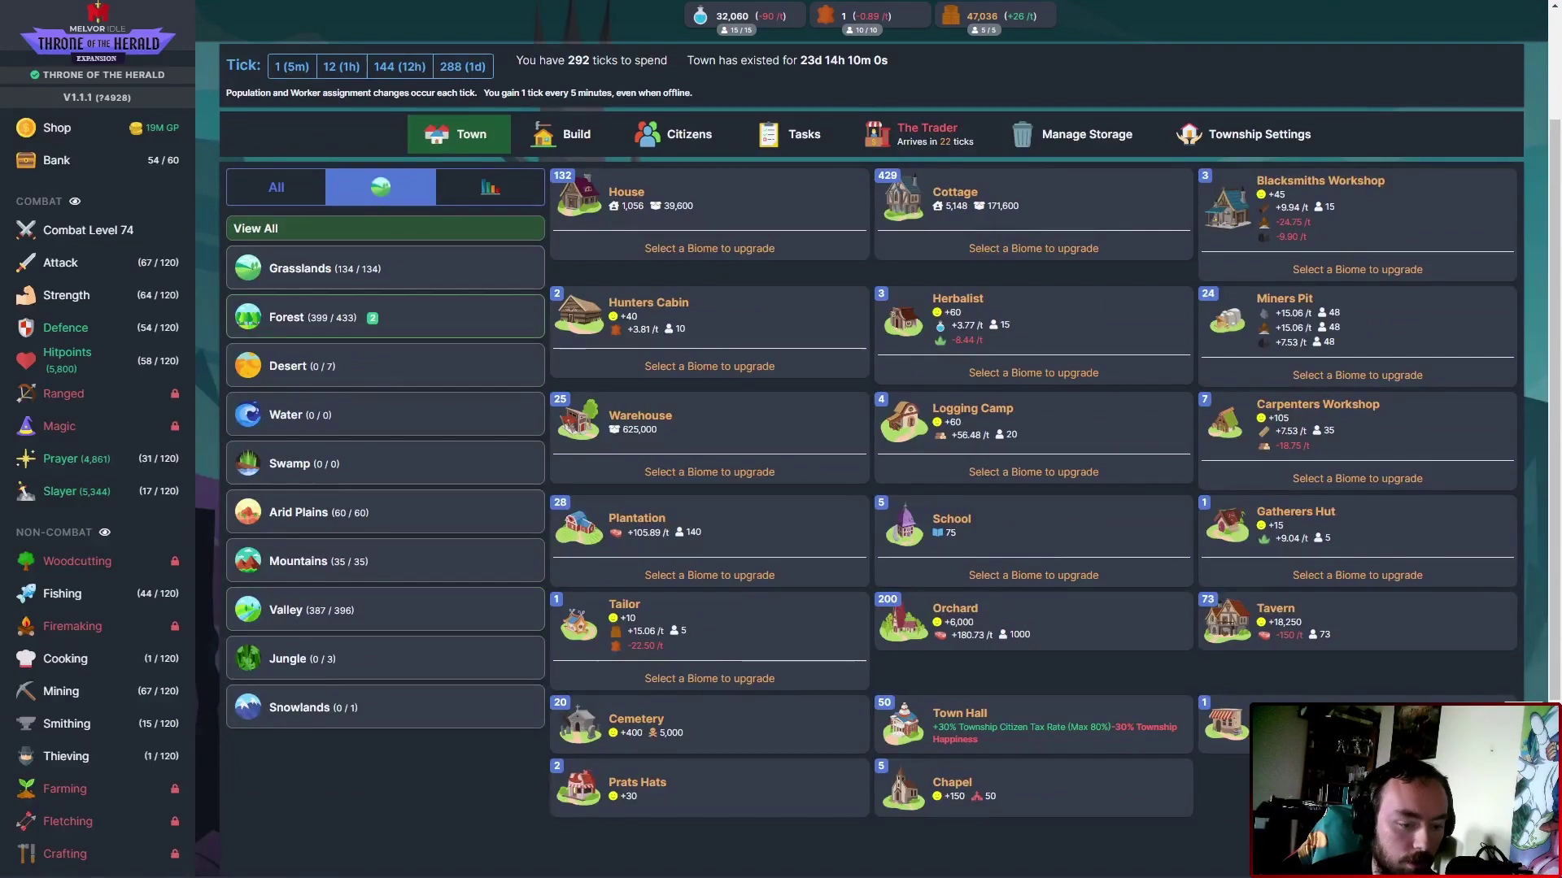
click(384, 610)
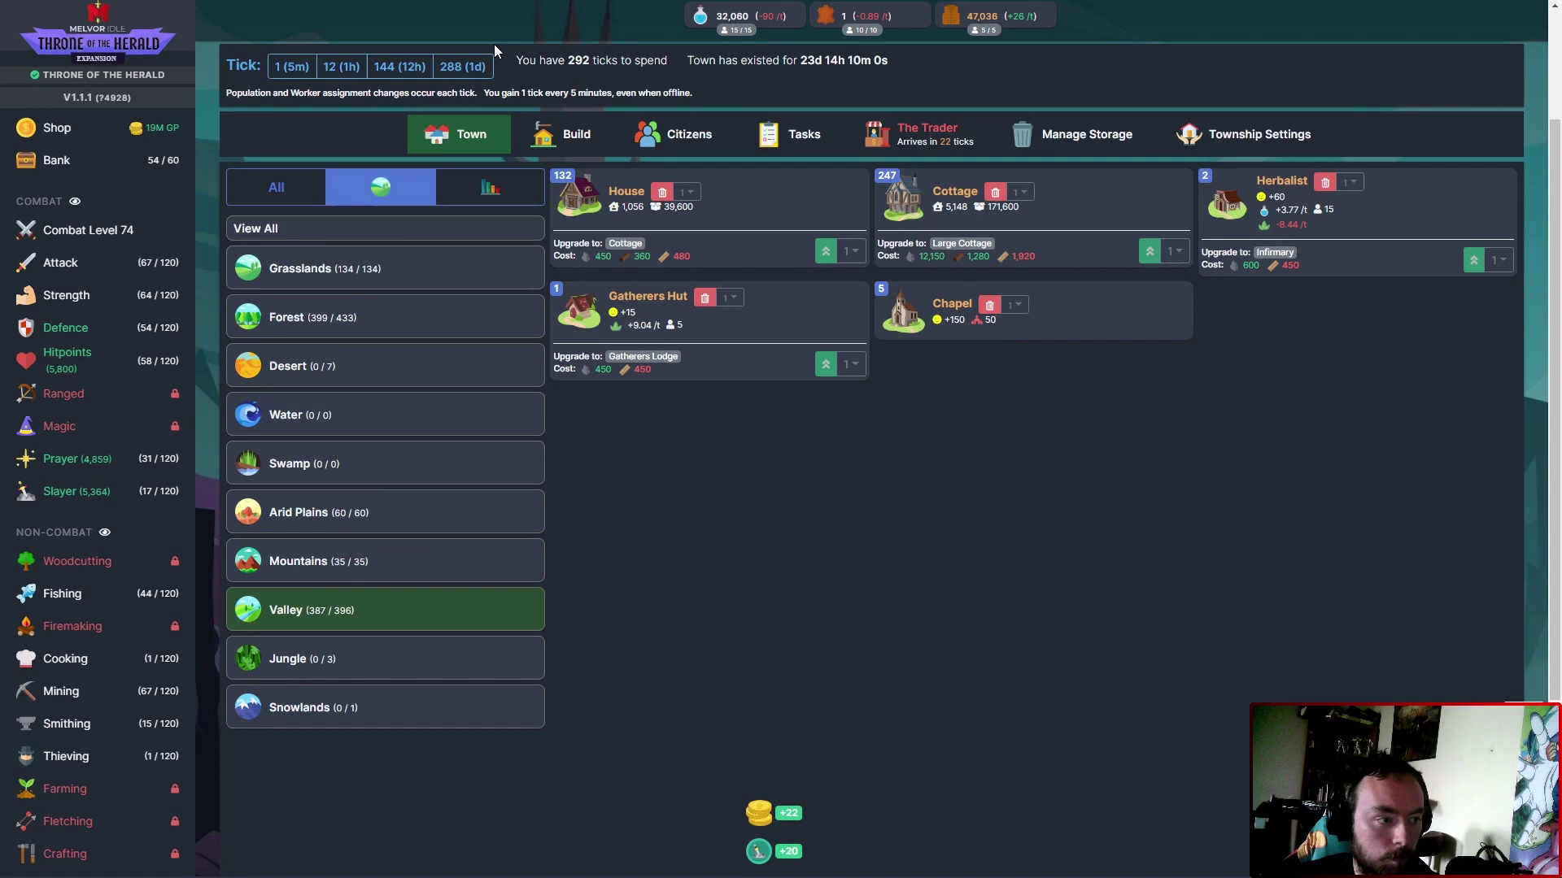
Filter the Build tab's building list to the Other category.
click(562, 141)
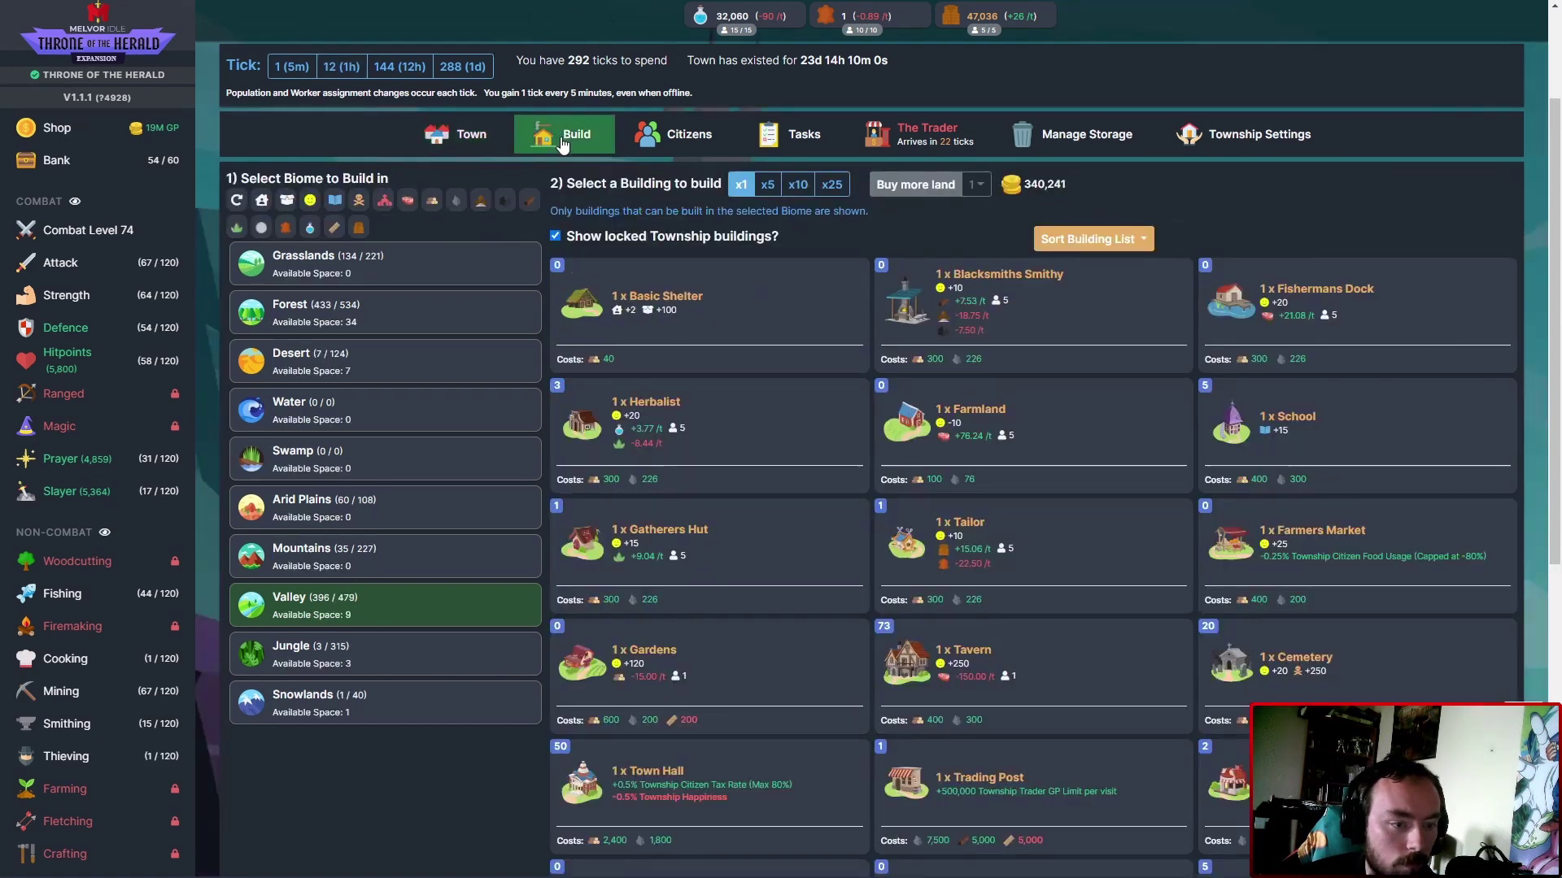
scroll(723, 337, down, 1)
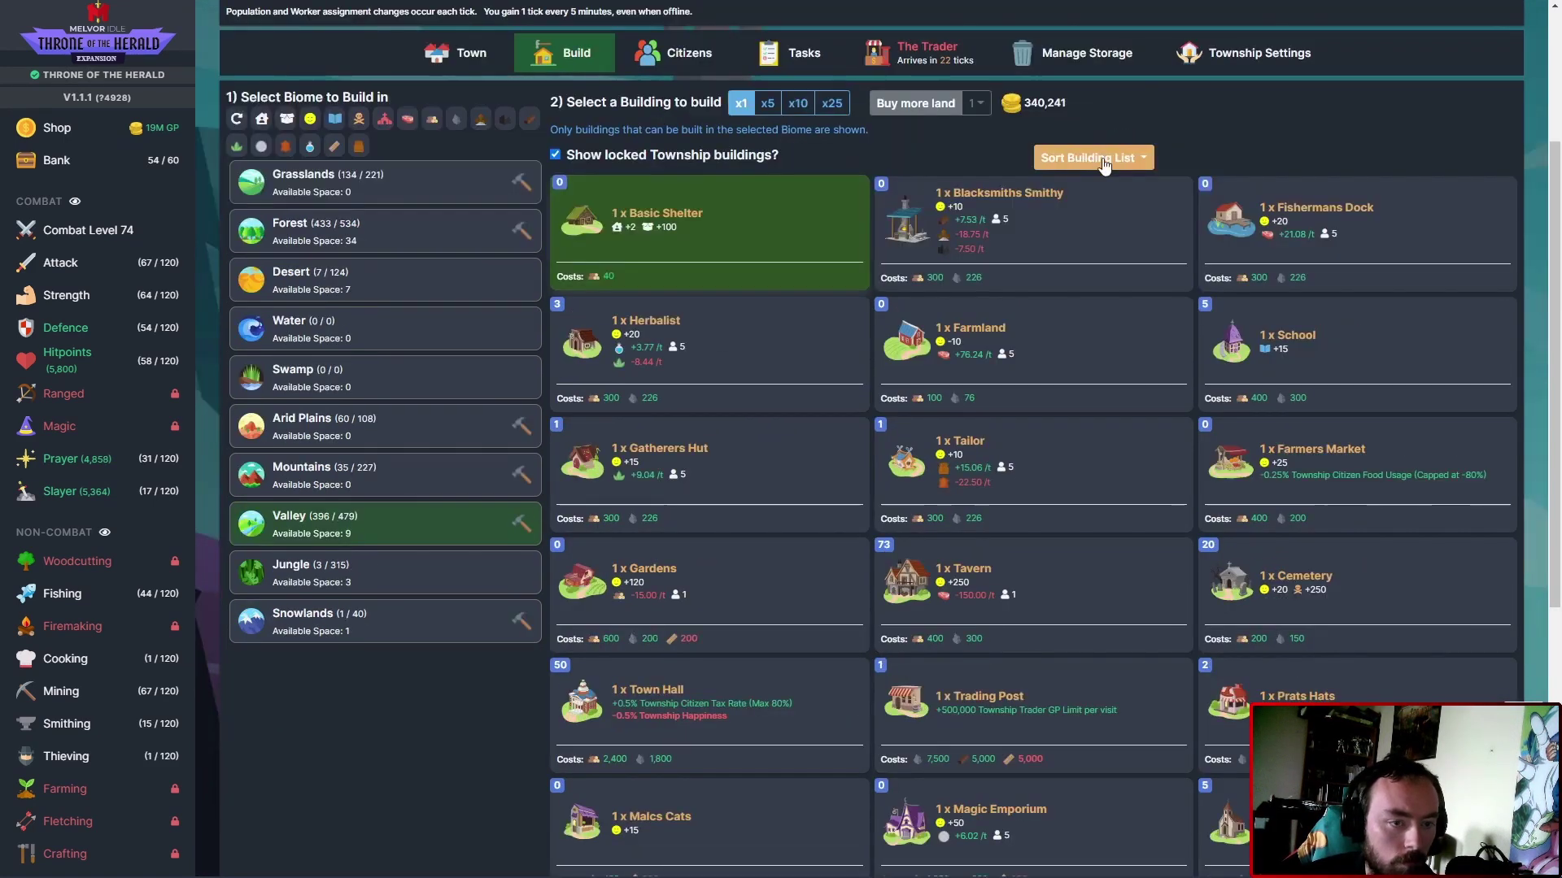
click(1091, 157)
click(1046, 336)
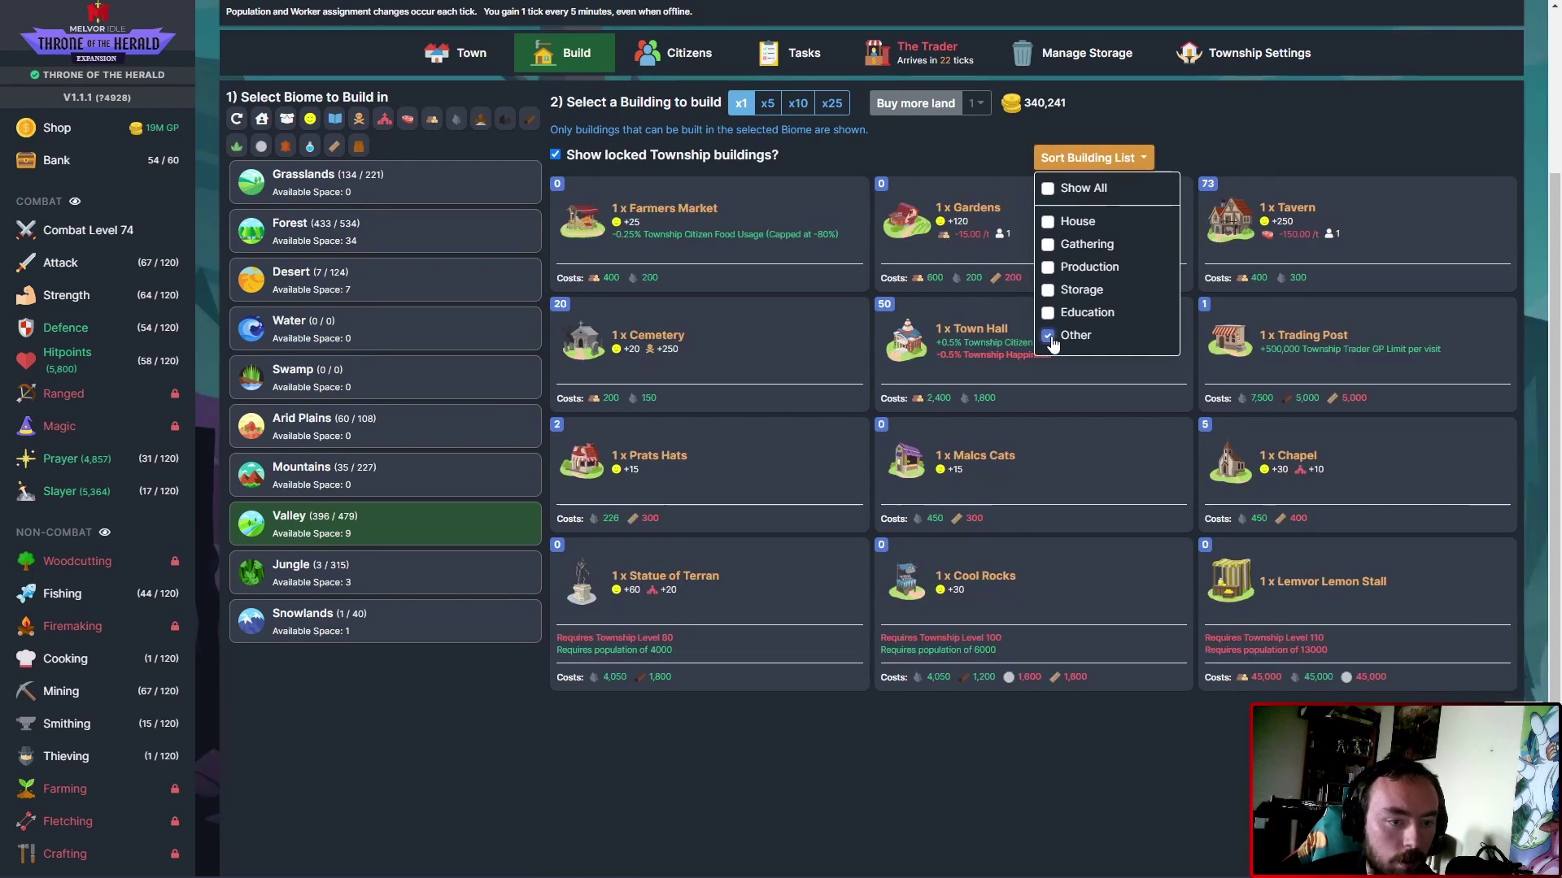
click(1291, 136)
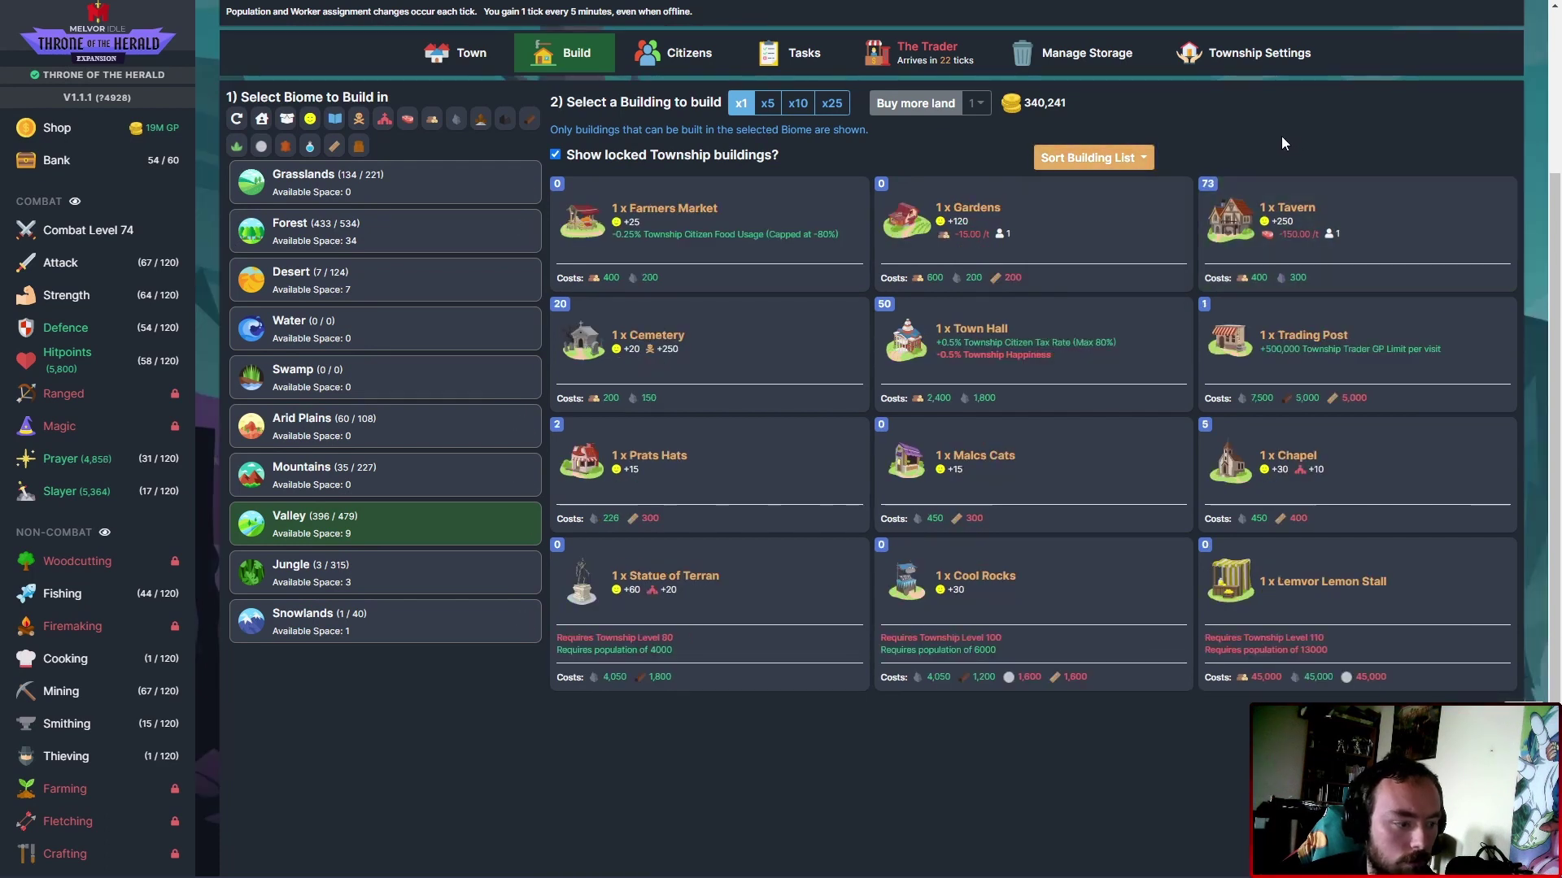
scroll(1281, 136, up, 2)
Build more Valley Chapels while advancing the township one tick at a time.
click(293, 67)
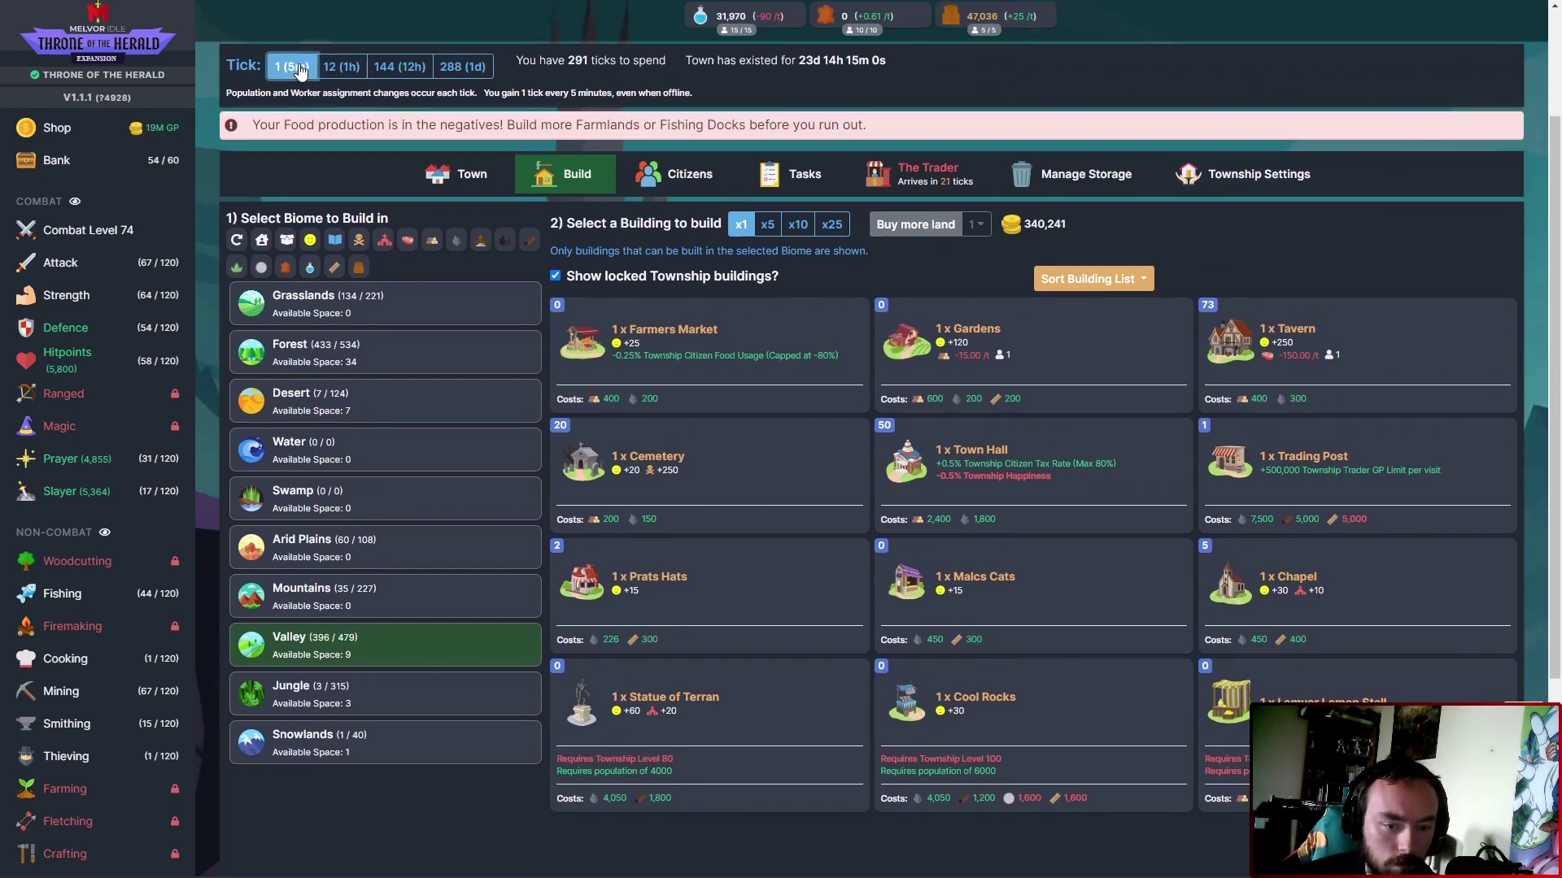
click(1320, 597)
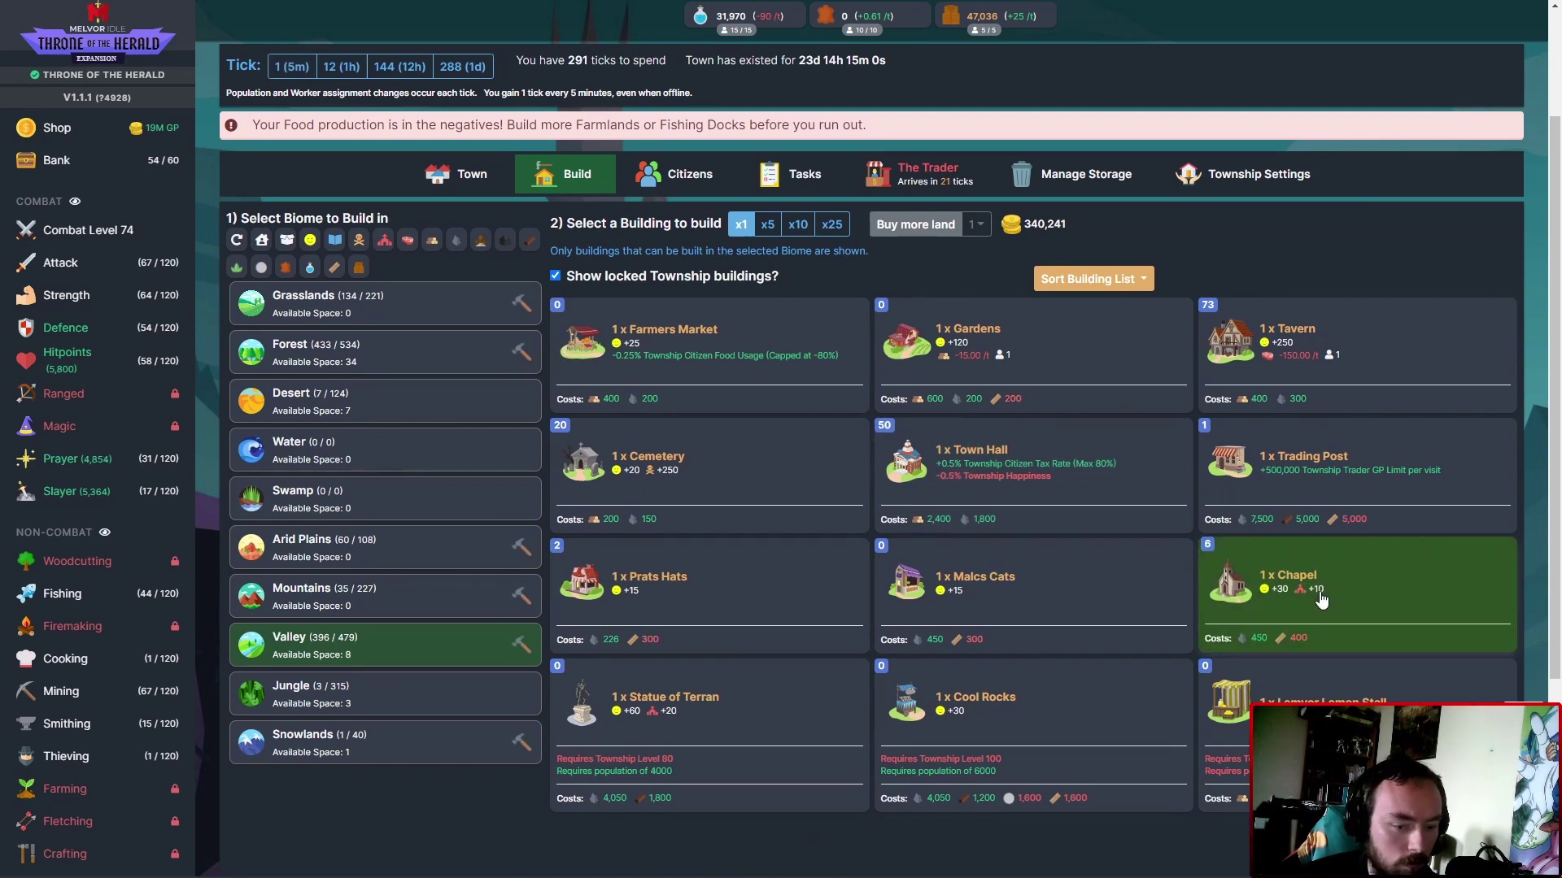
click(290, 65)
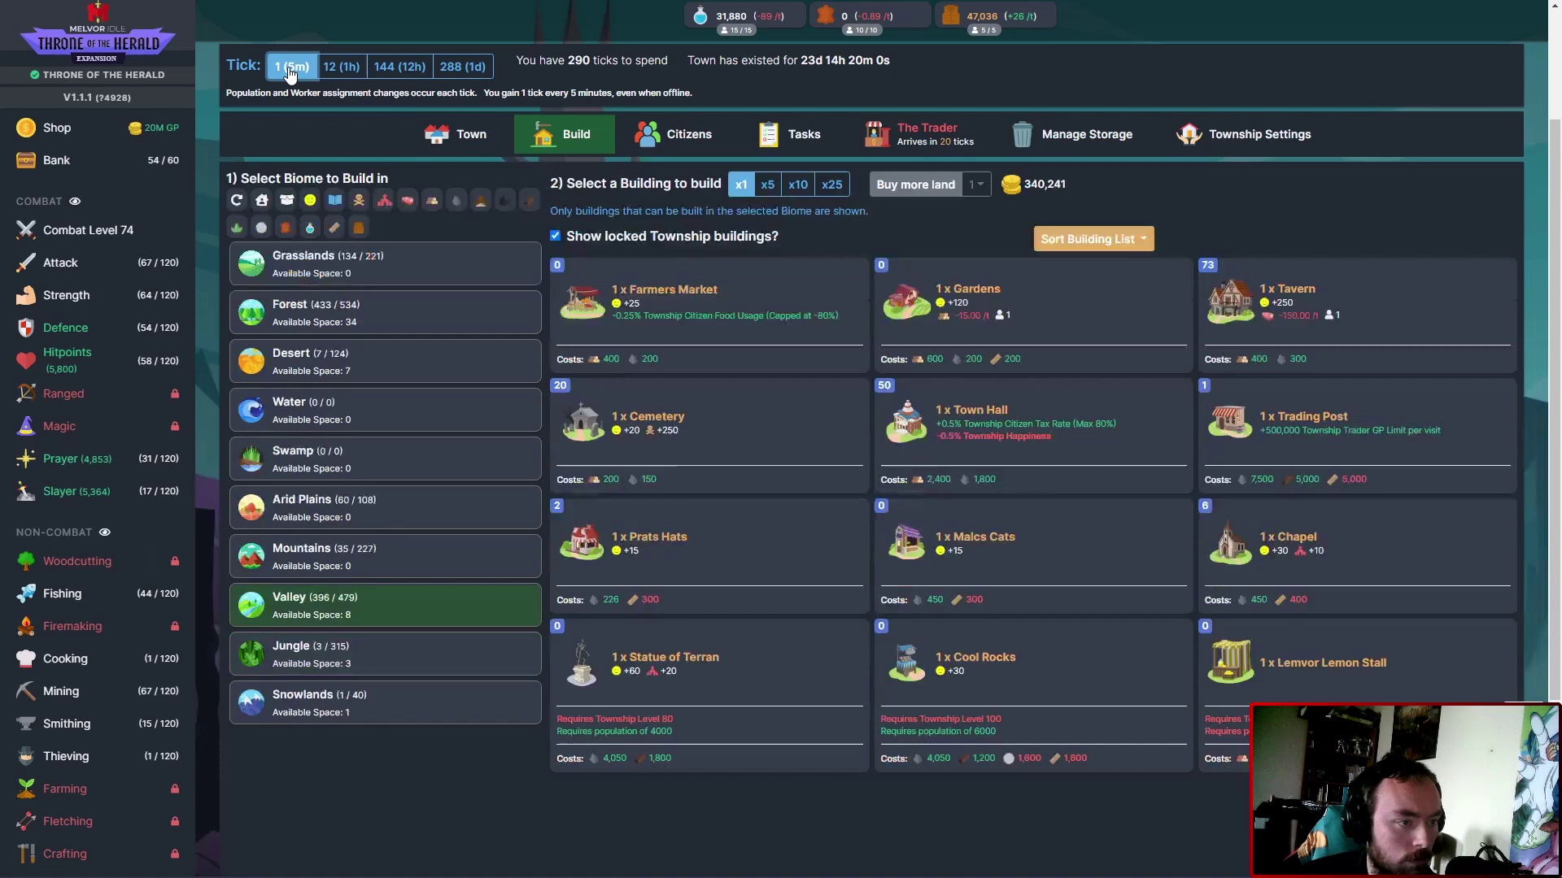
click(290, 66)
click(1314, 598)
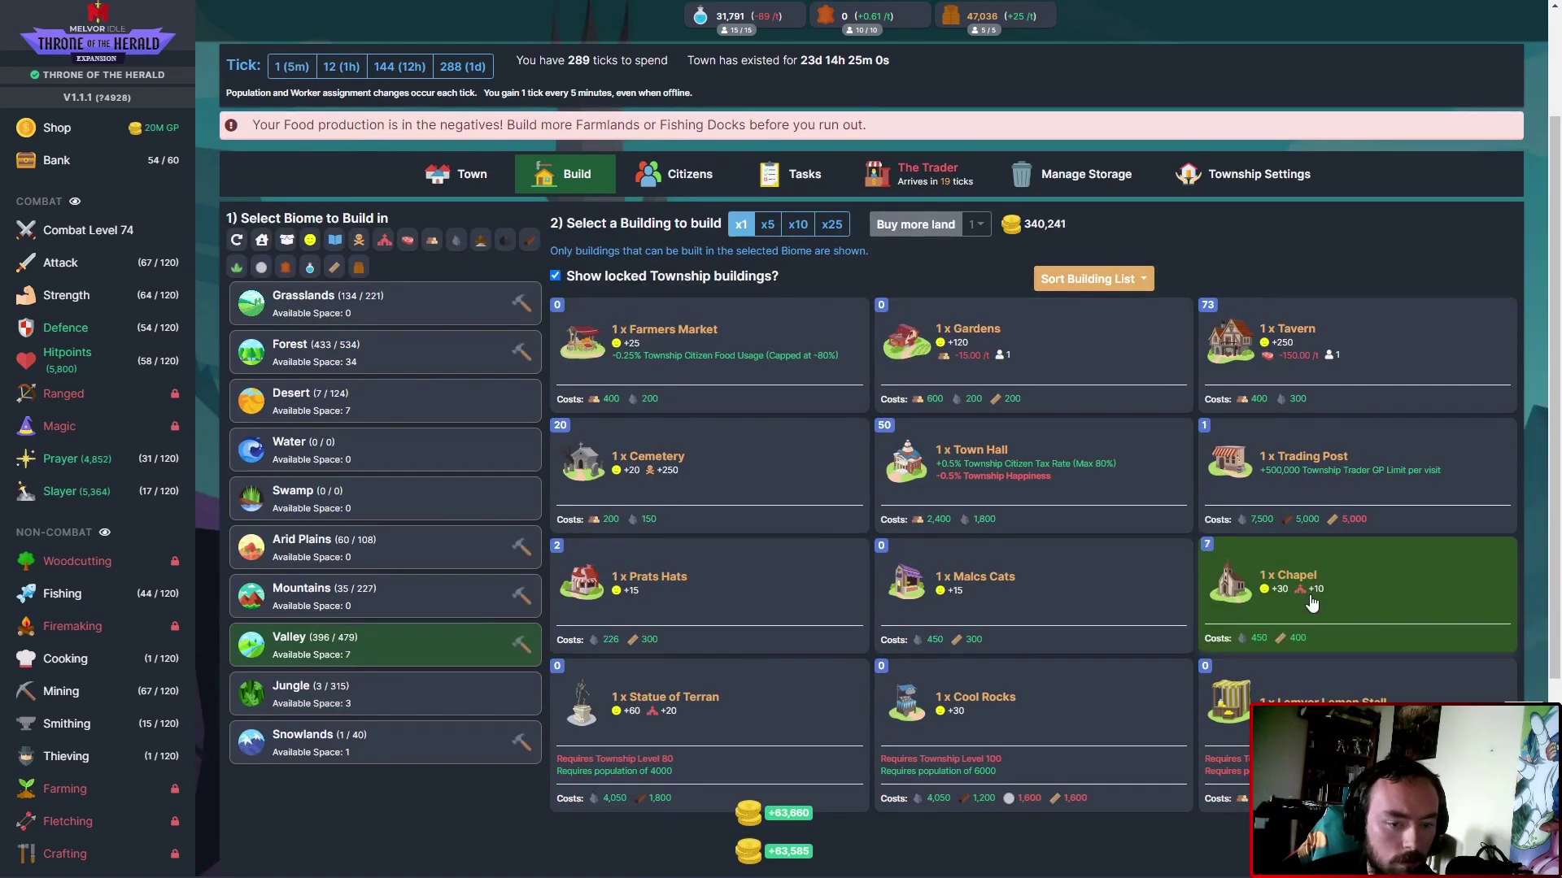
scroll(1314, 488, up, 3)
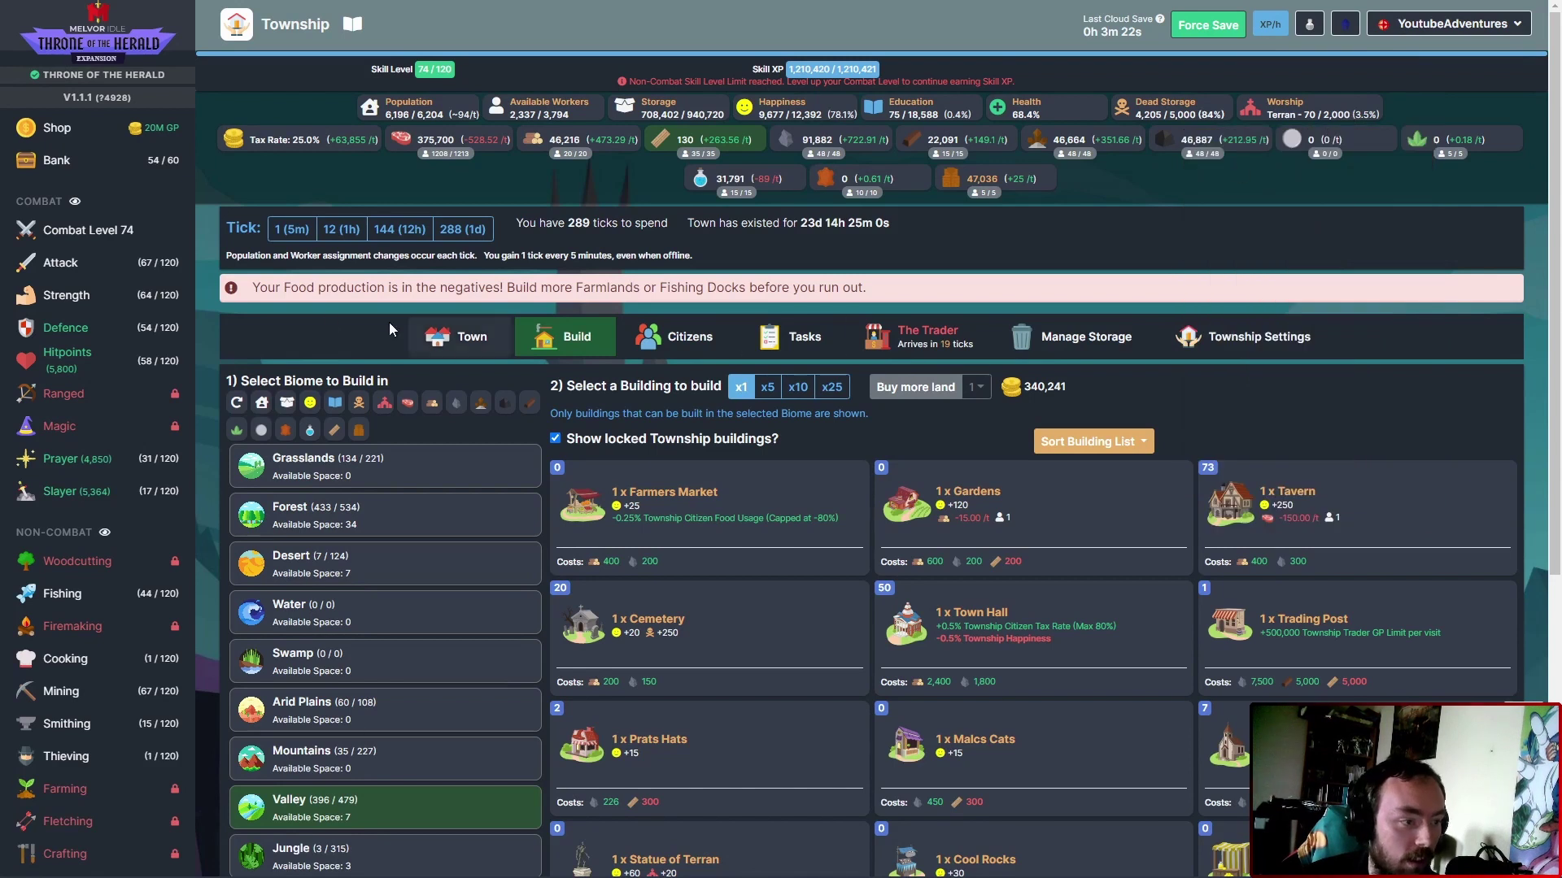
click(290, 231)
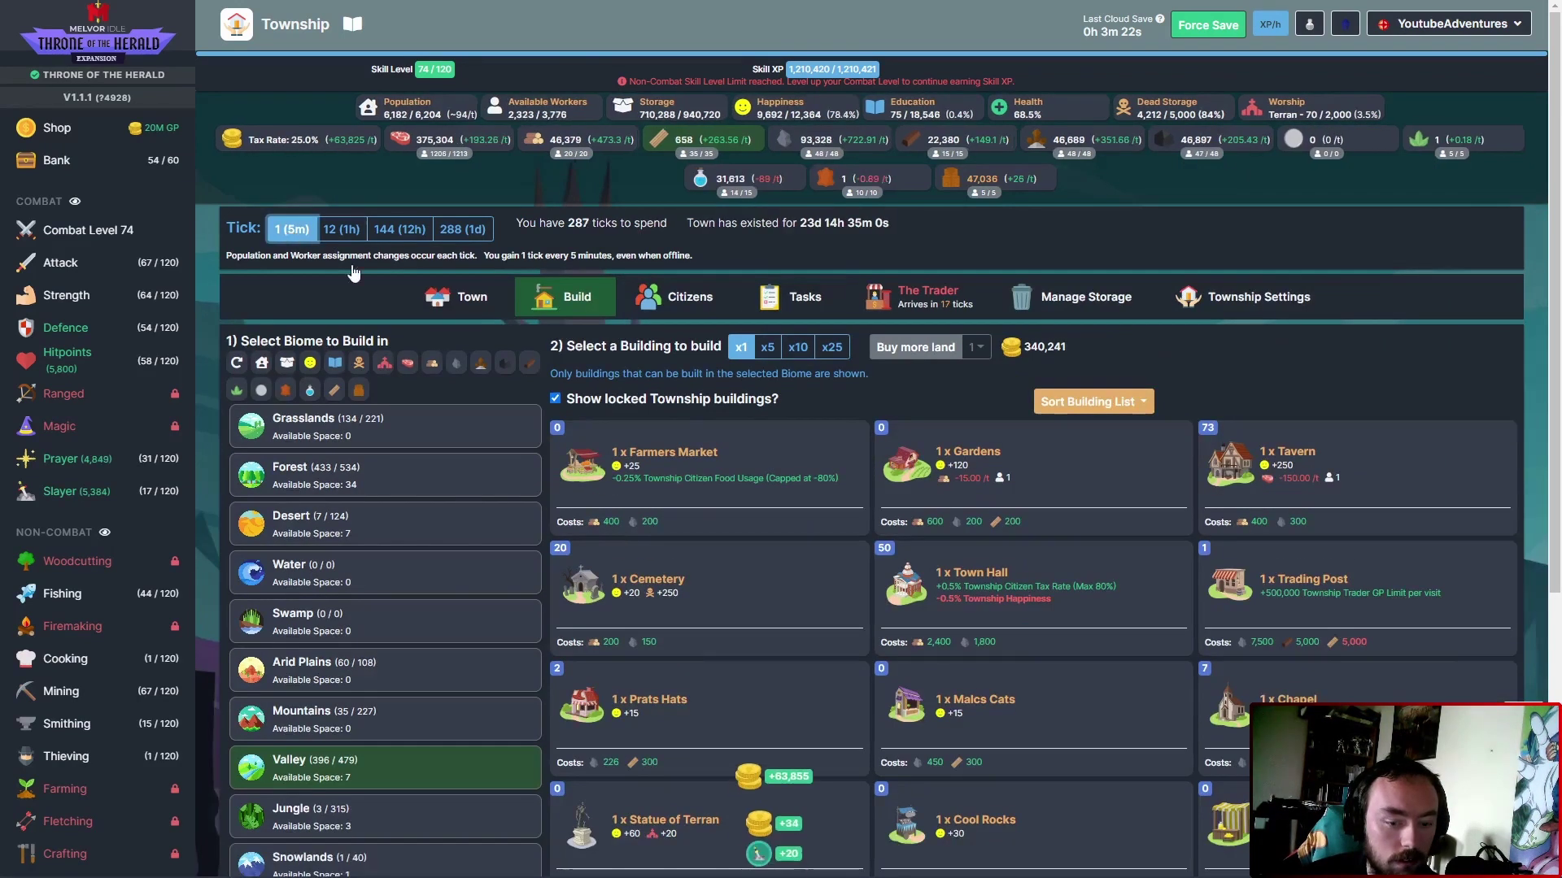
click(290, 230)
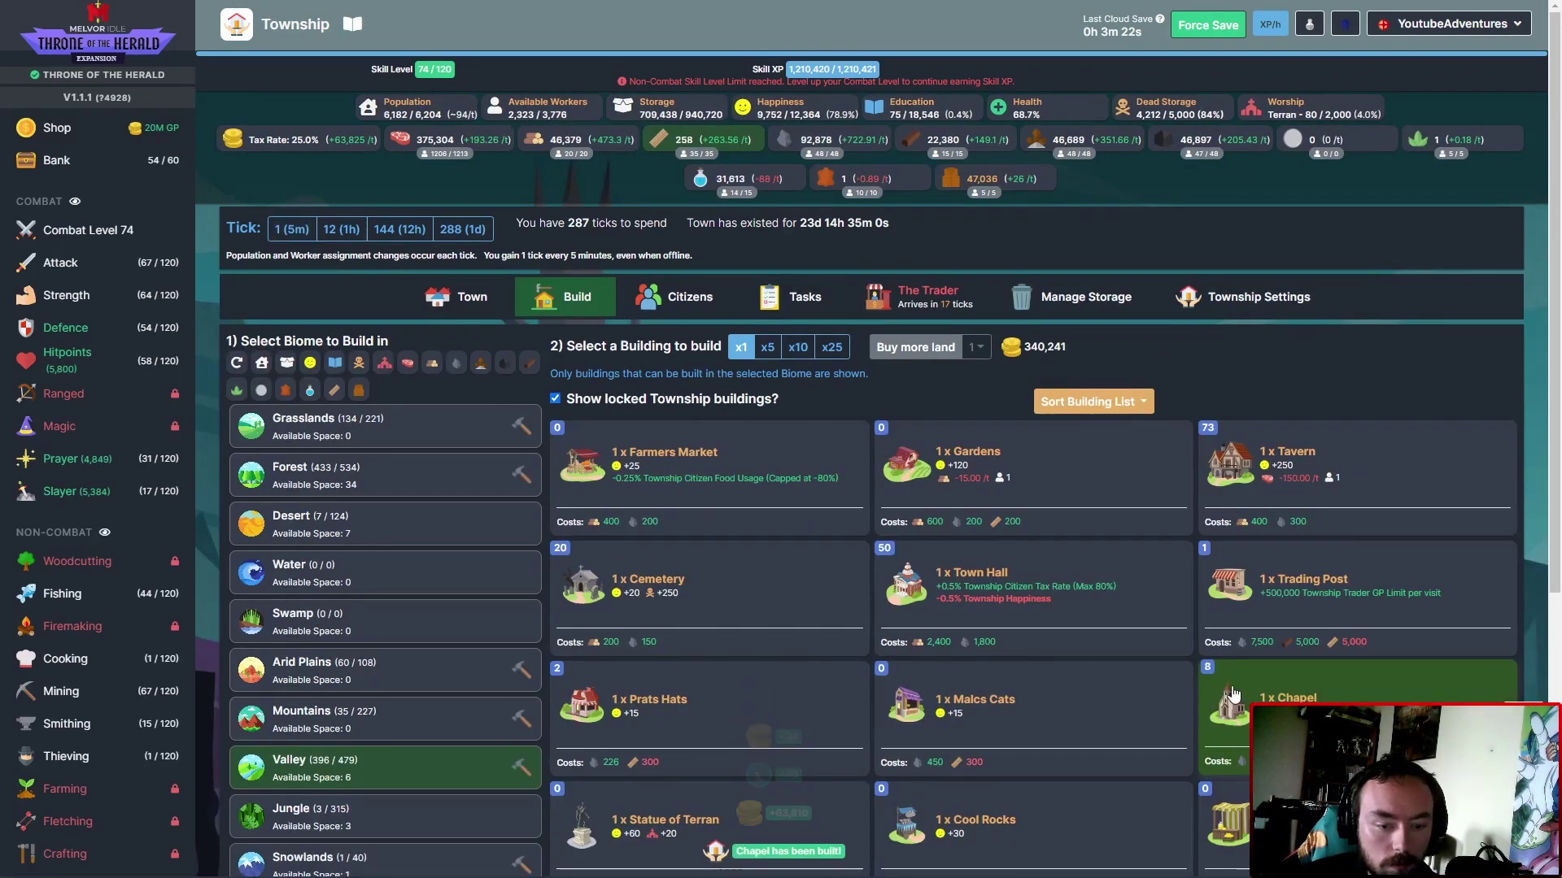
click(290, 231)
click(289, 230)
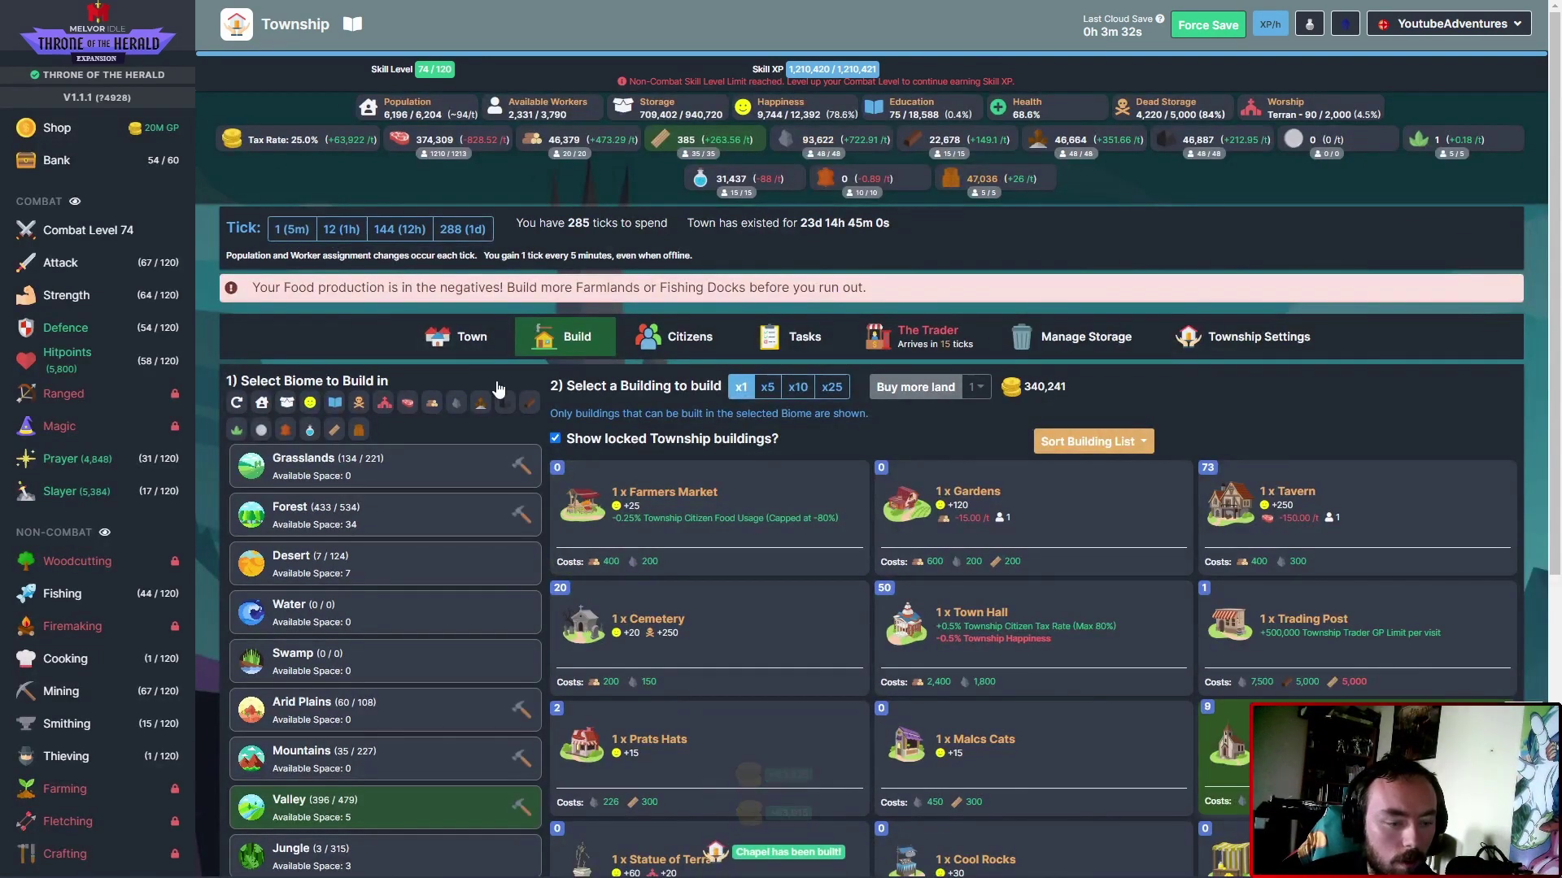
click(291, 229)
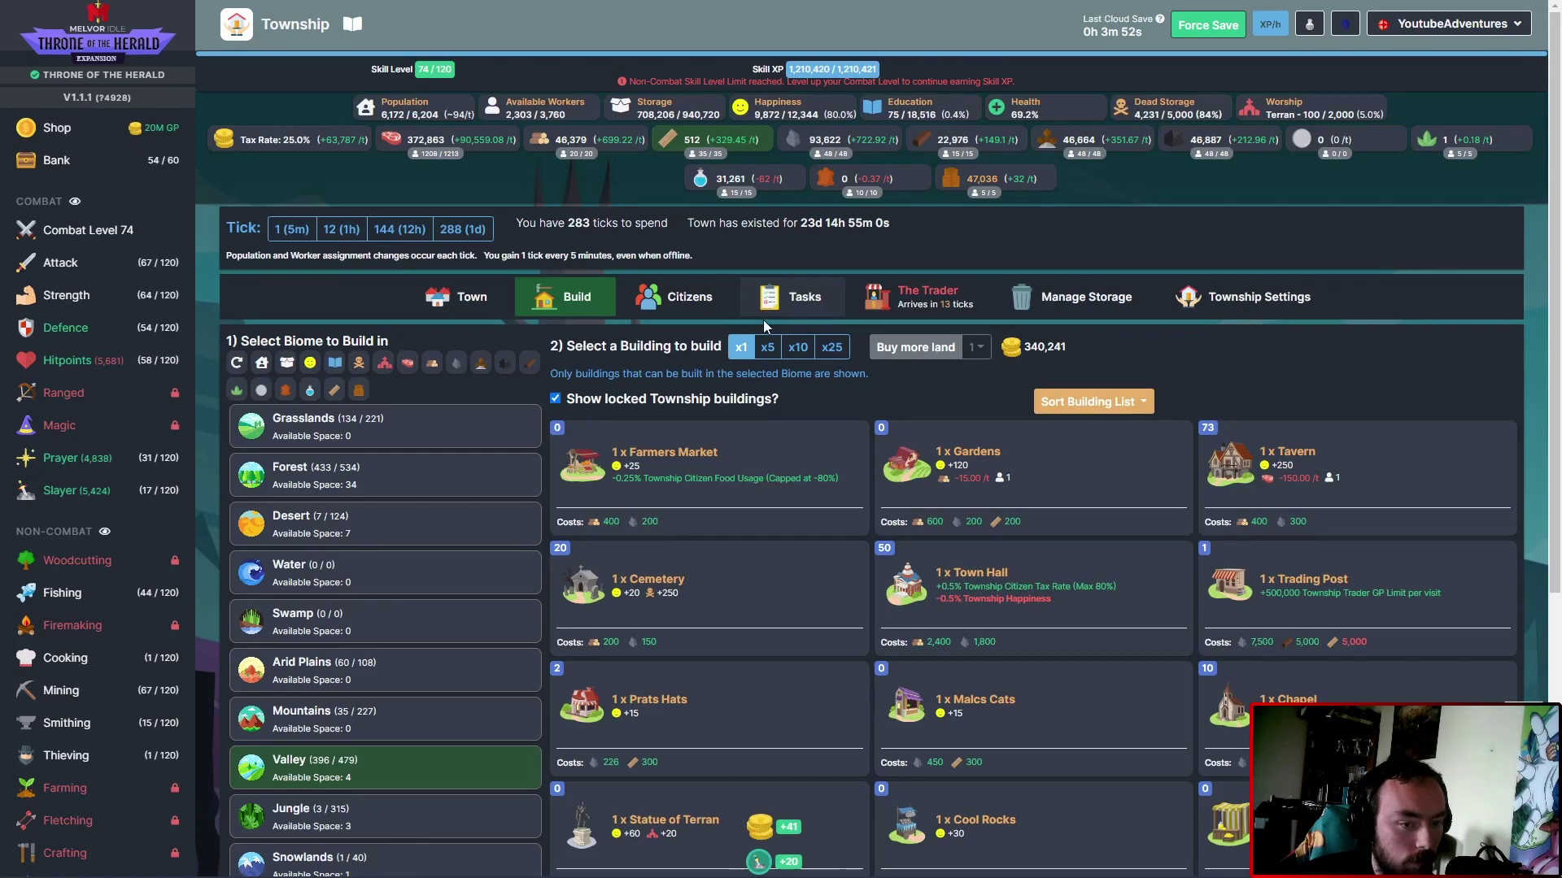
Build Chapels up to 15 between single ticks, then browse the Desert and Water biomes.
click(291, 227)
click(1240, 730)
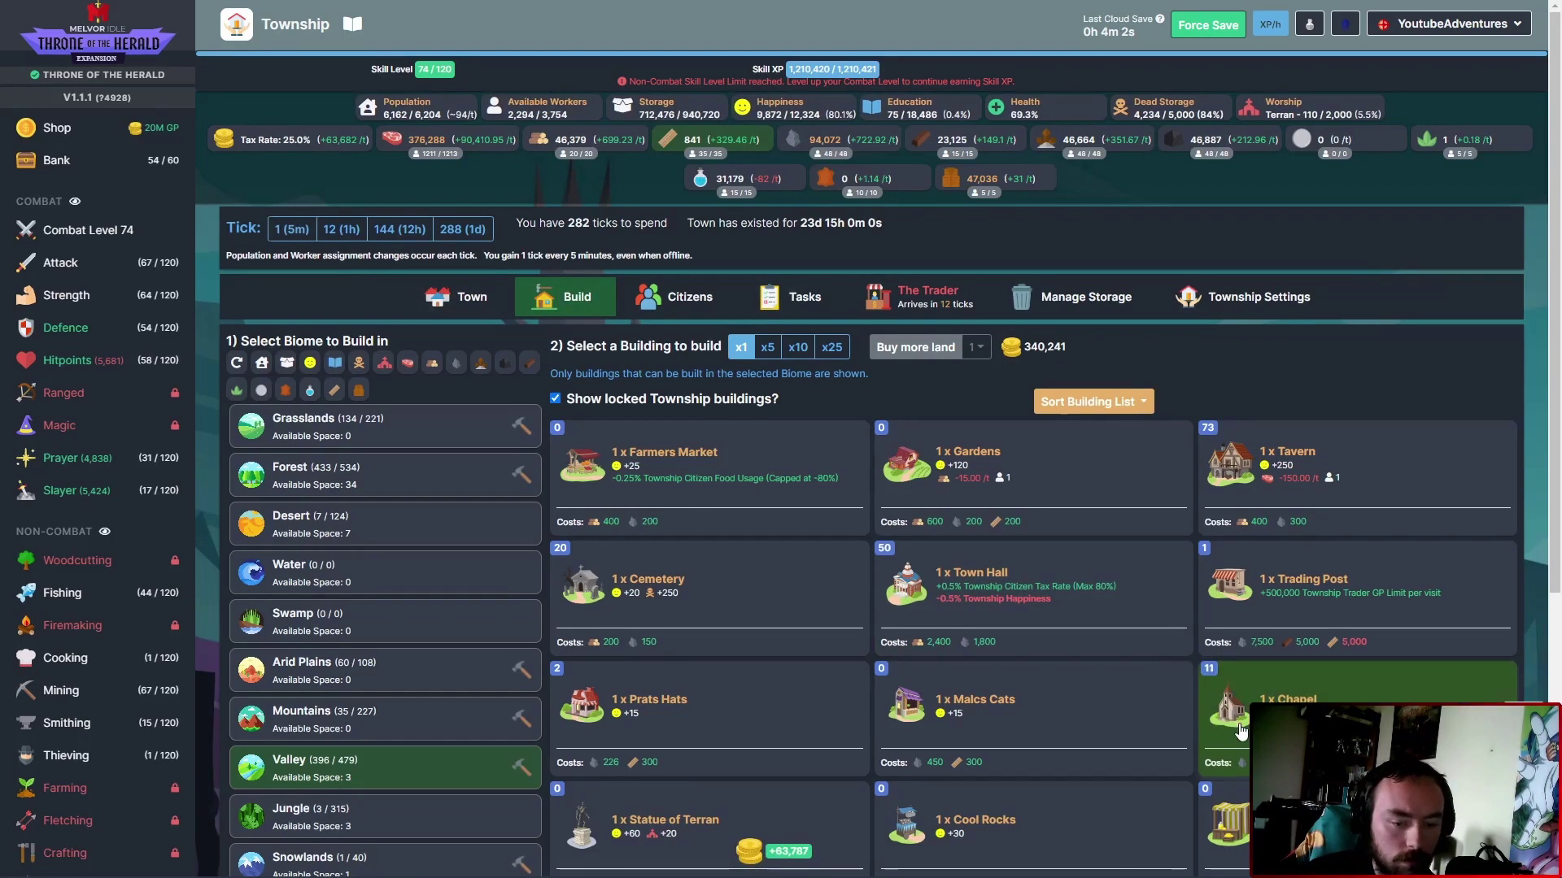
click(1239, 729)
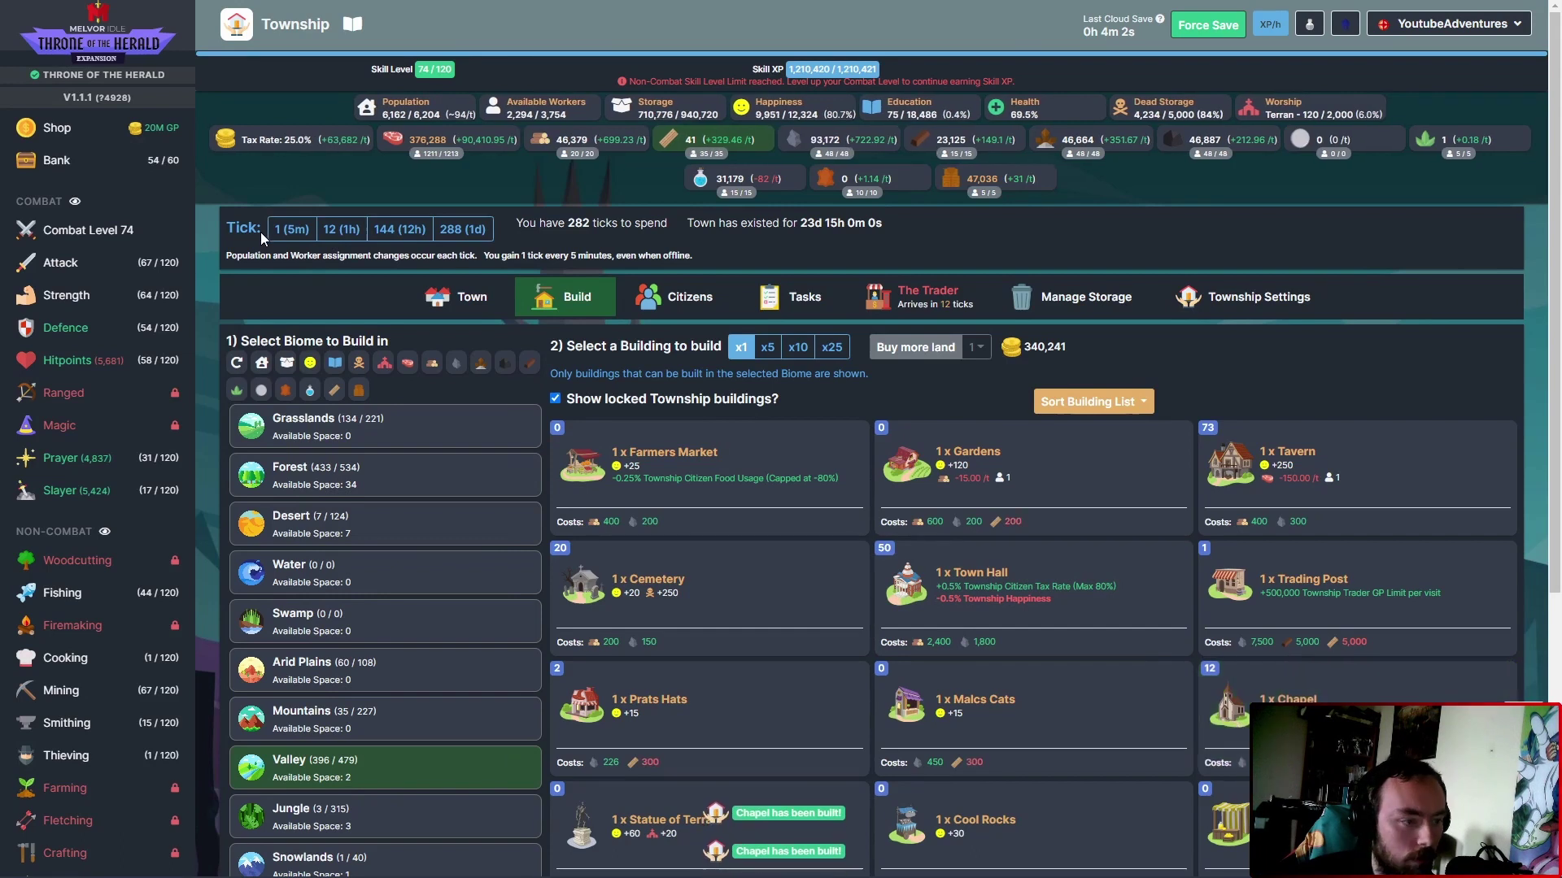
click(290, 229)
click(291, 230)
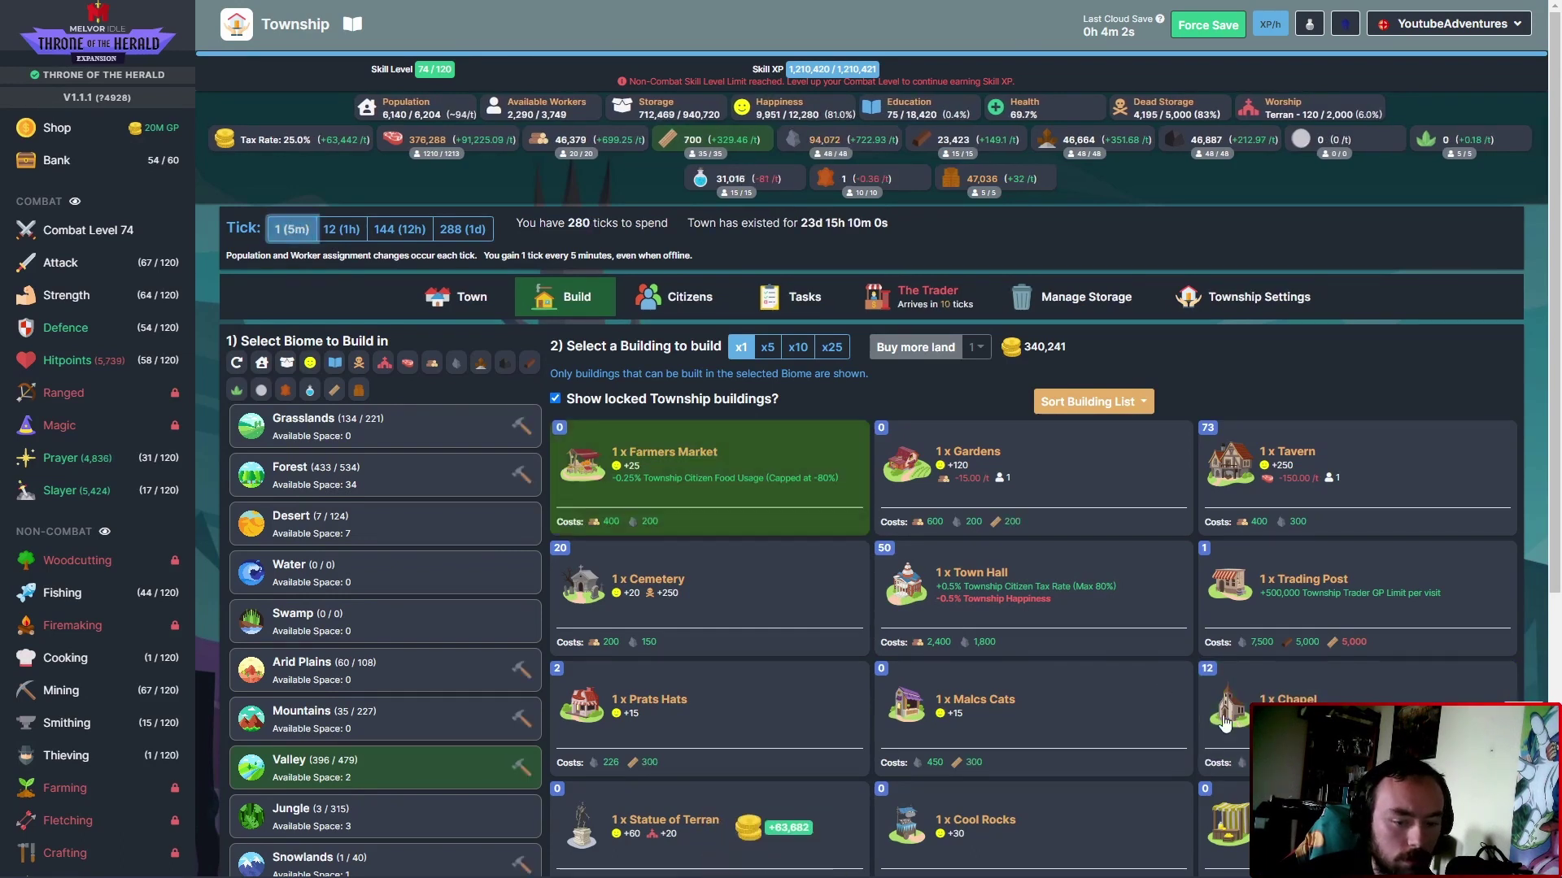
click(1240, 720)
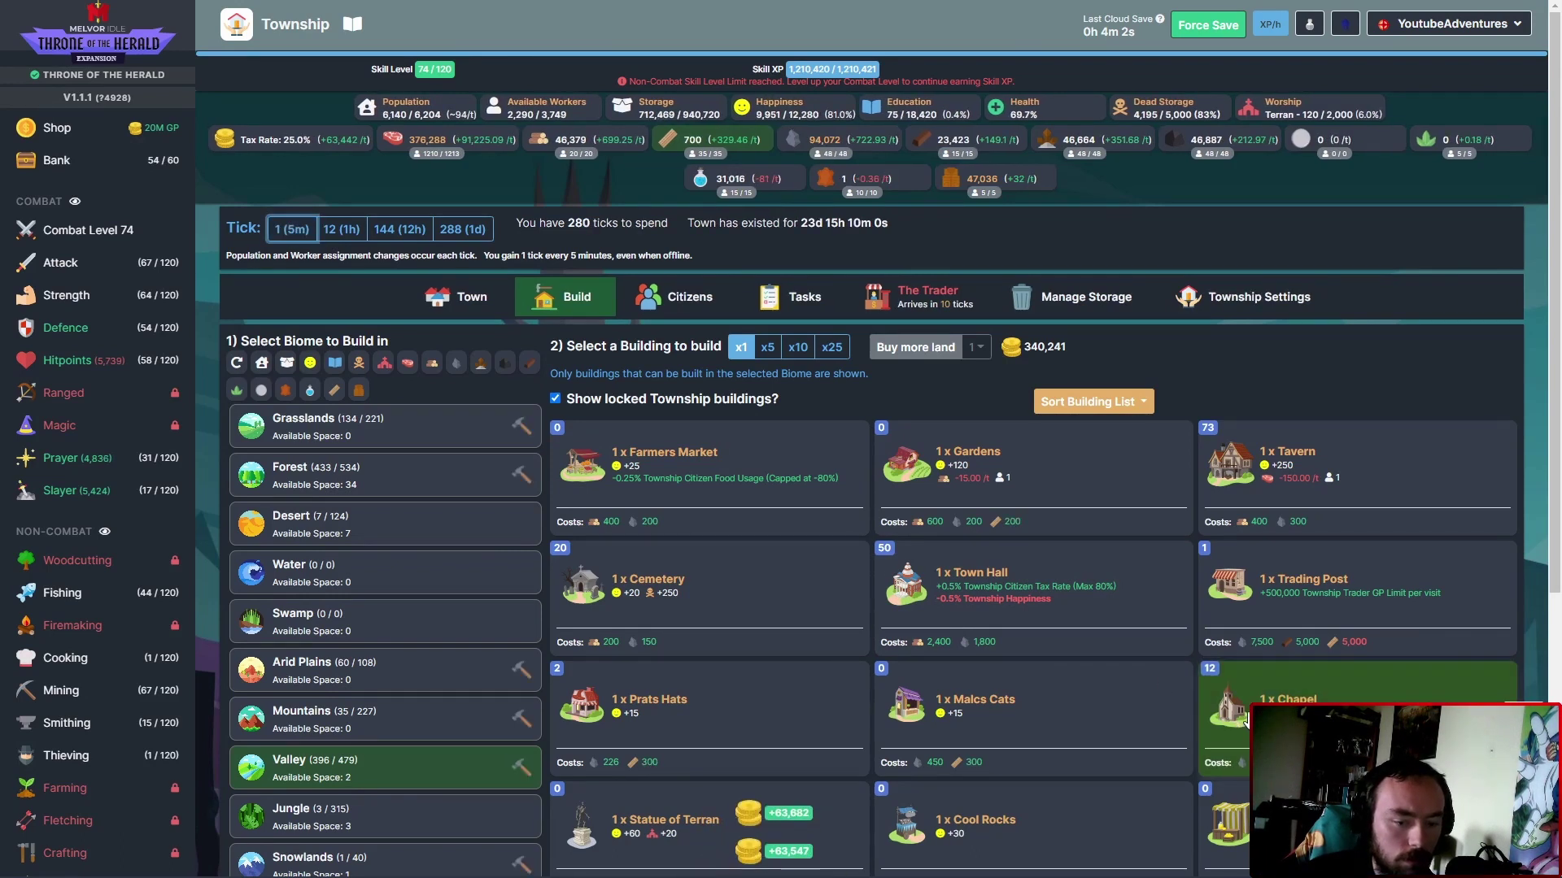
click(302, 230)
click(1240, 720)
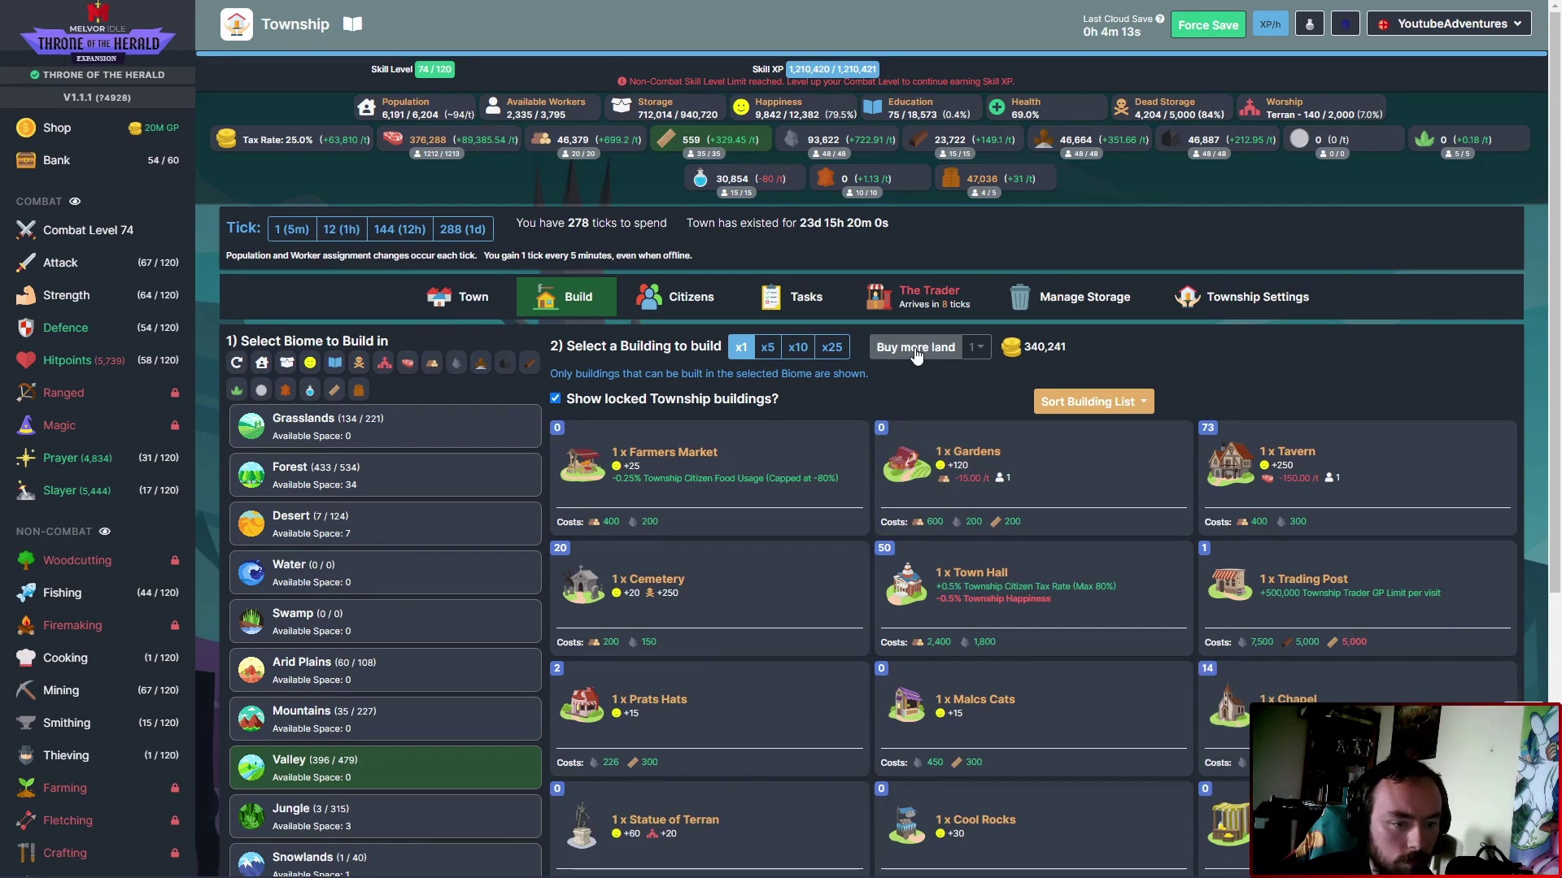
click(1226, 708)
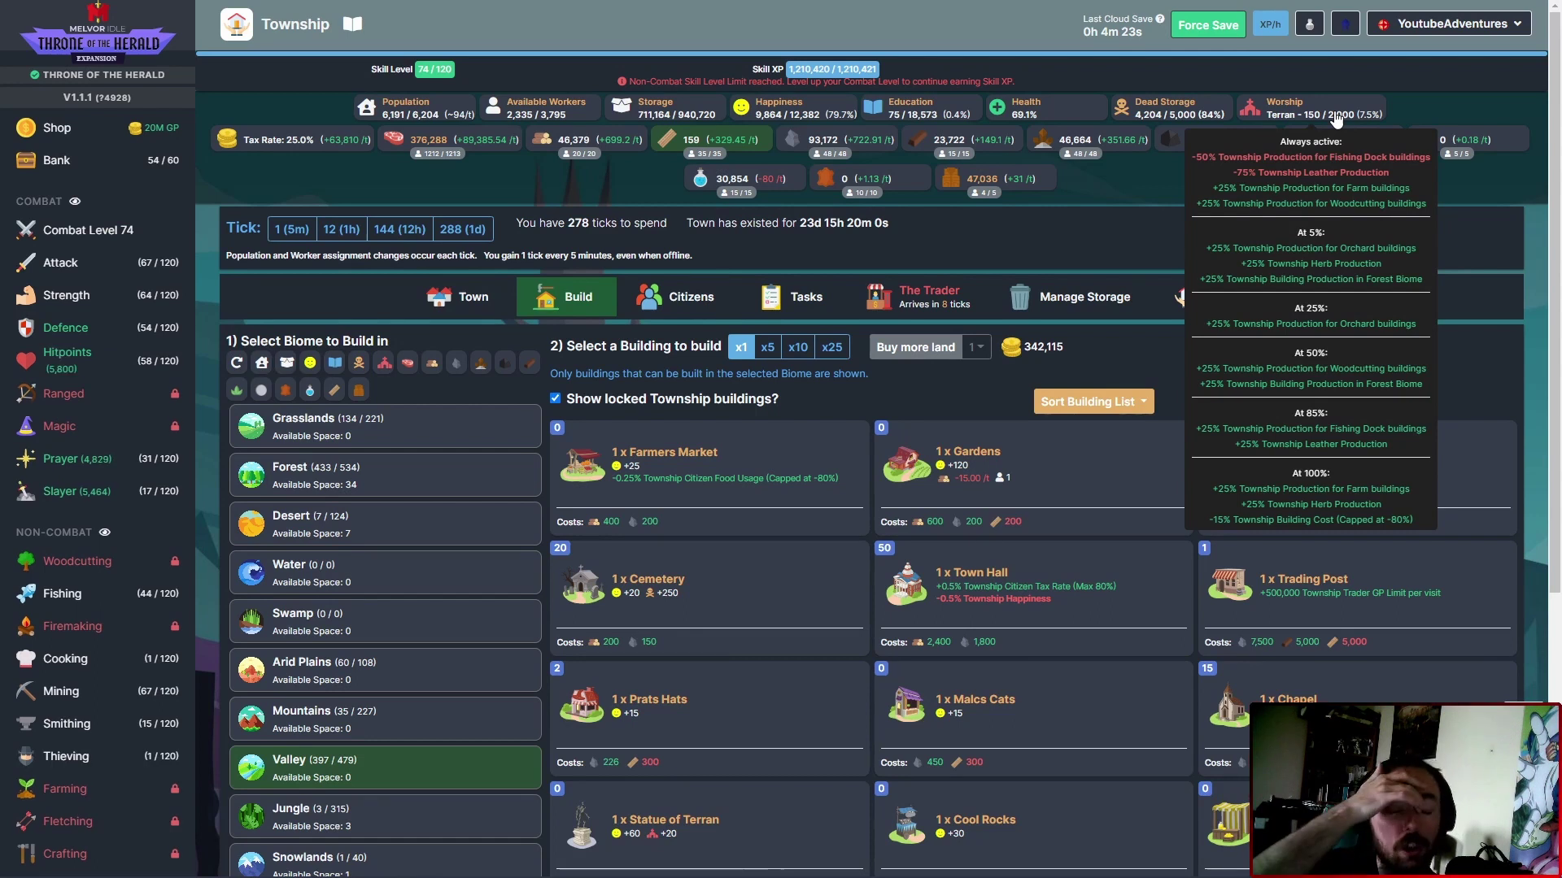
click(300, 519)
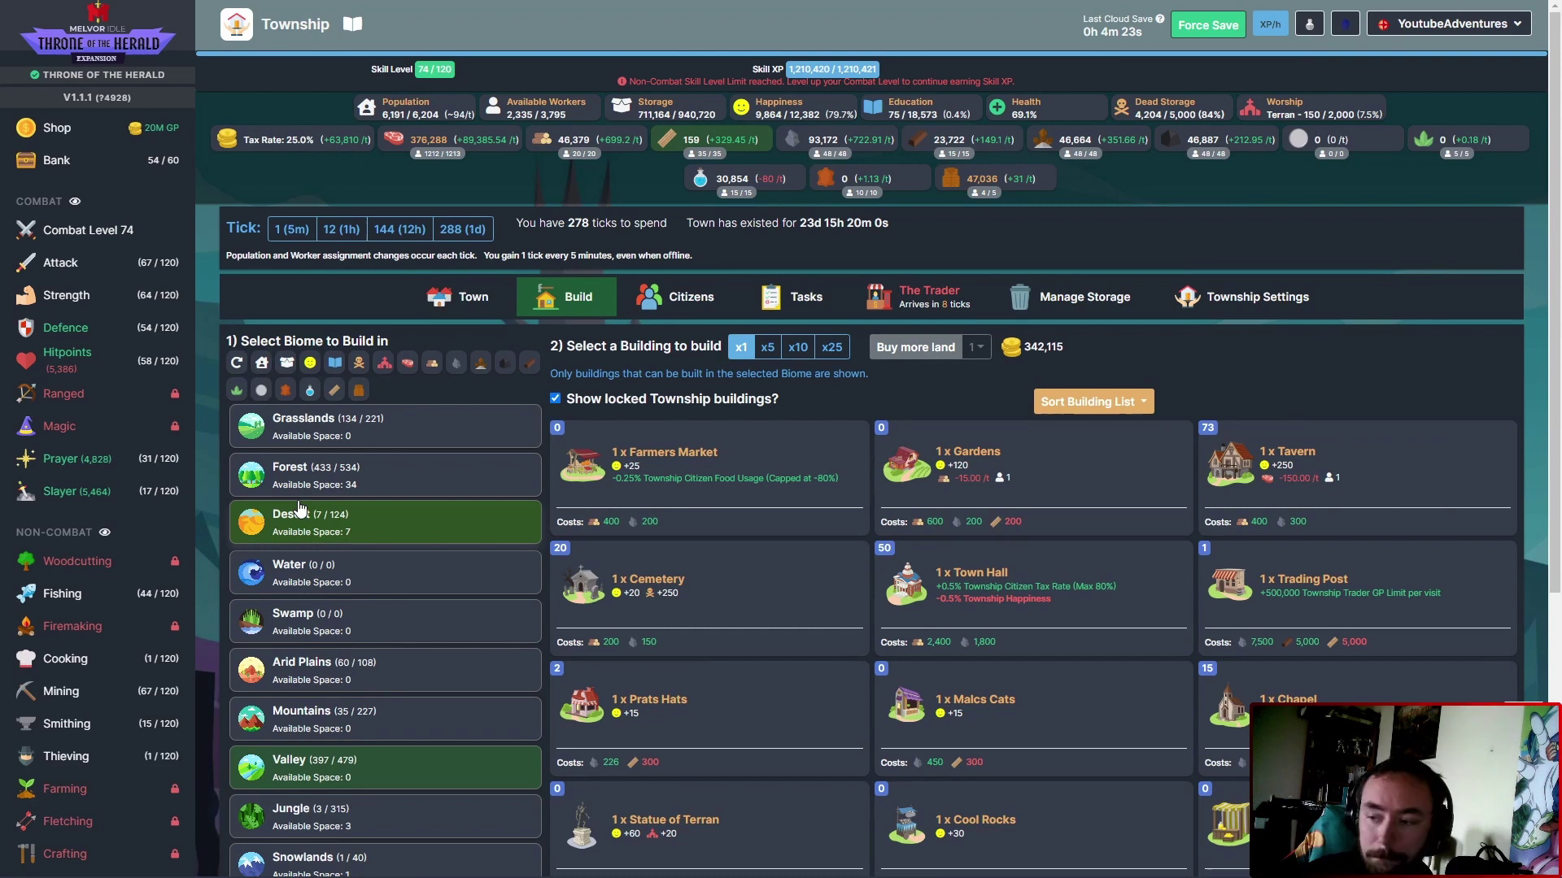
click(357, 573)
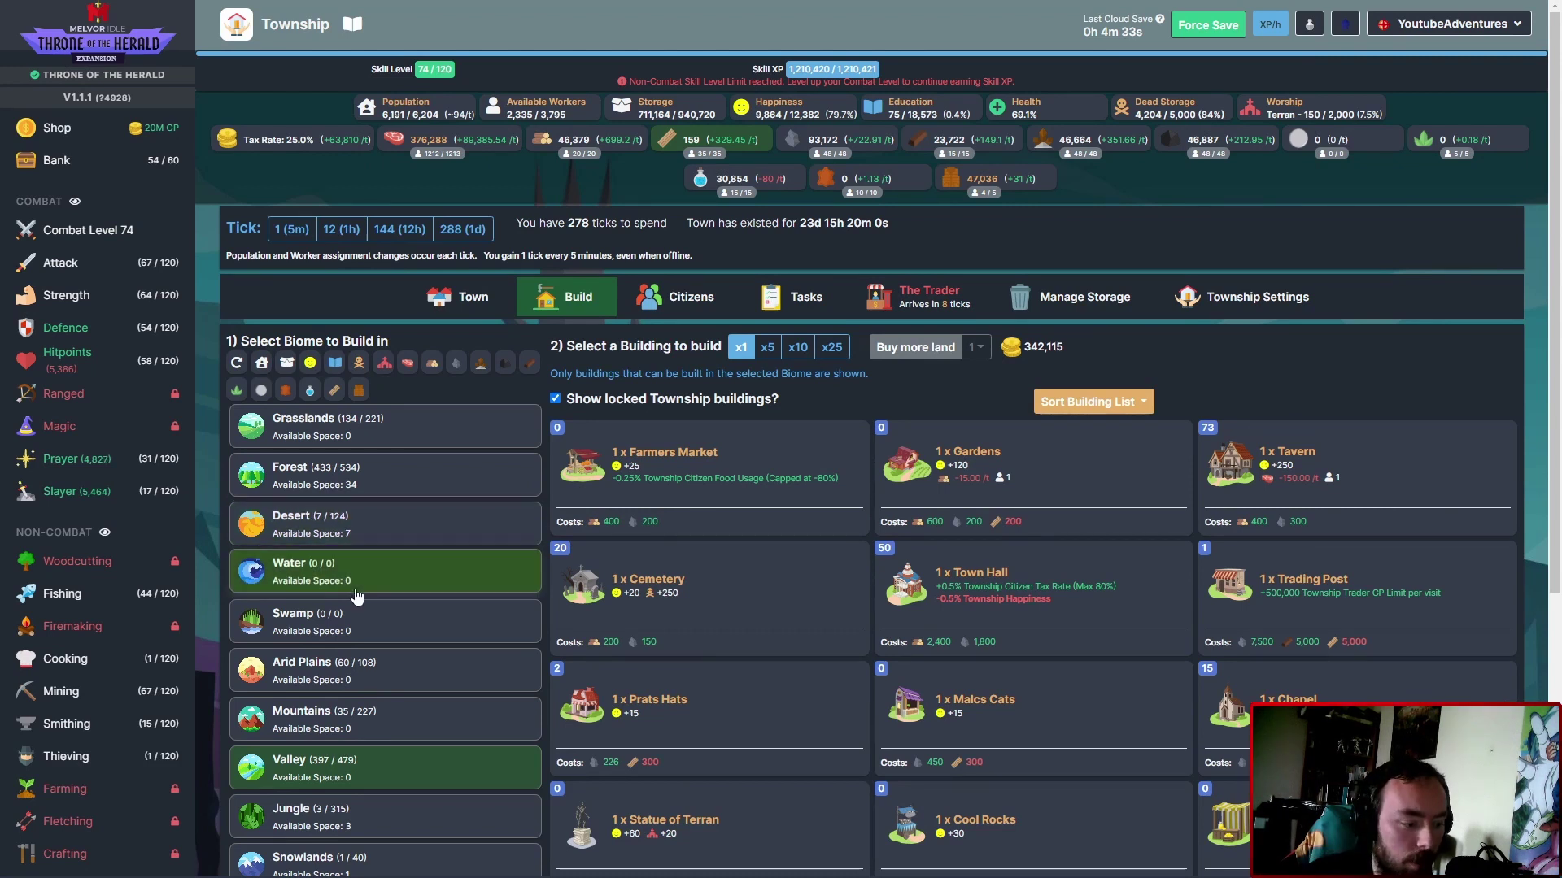
Show the Valley town overview and start upgrading Houses into Cottages between 12-tick advances.
click(464, 296)
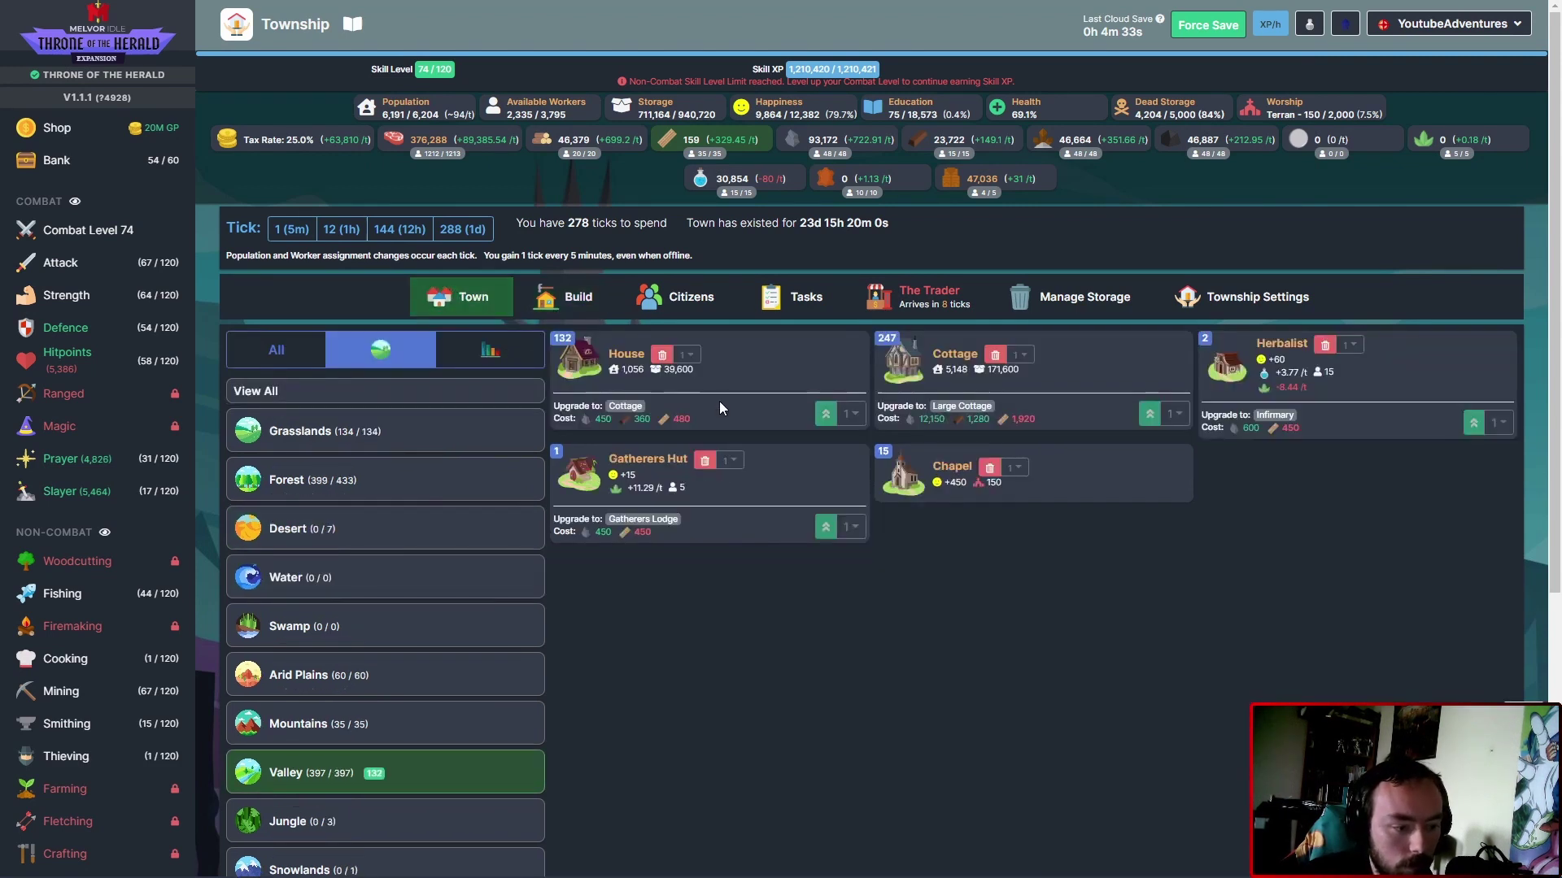
click(291, 228)
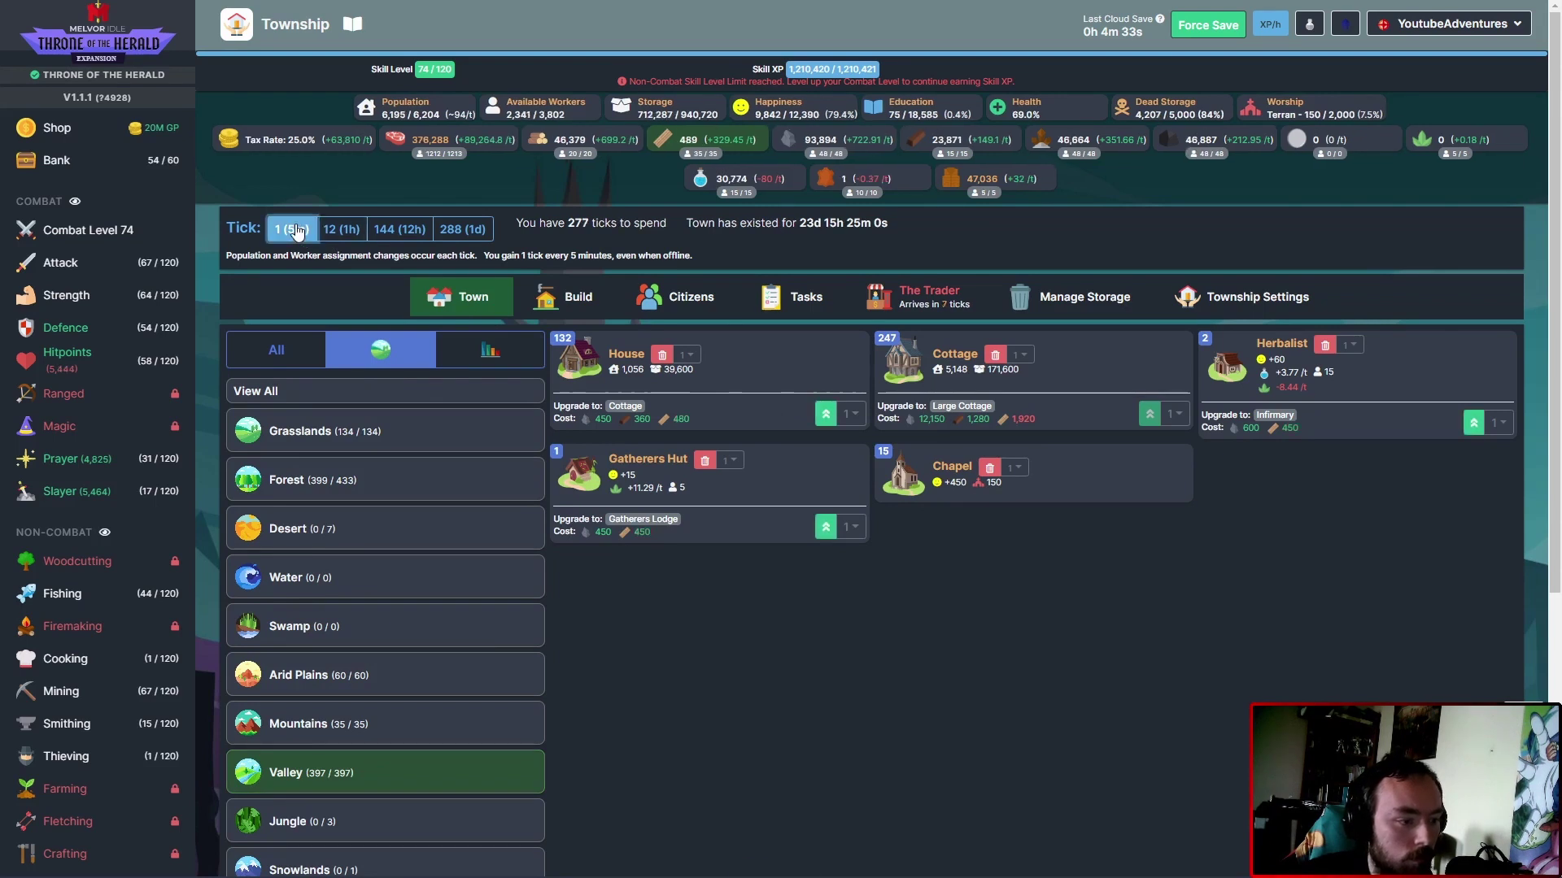
click(297, 231)
click(826, 415)
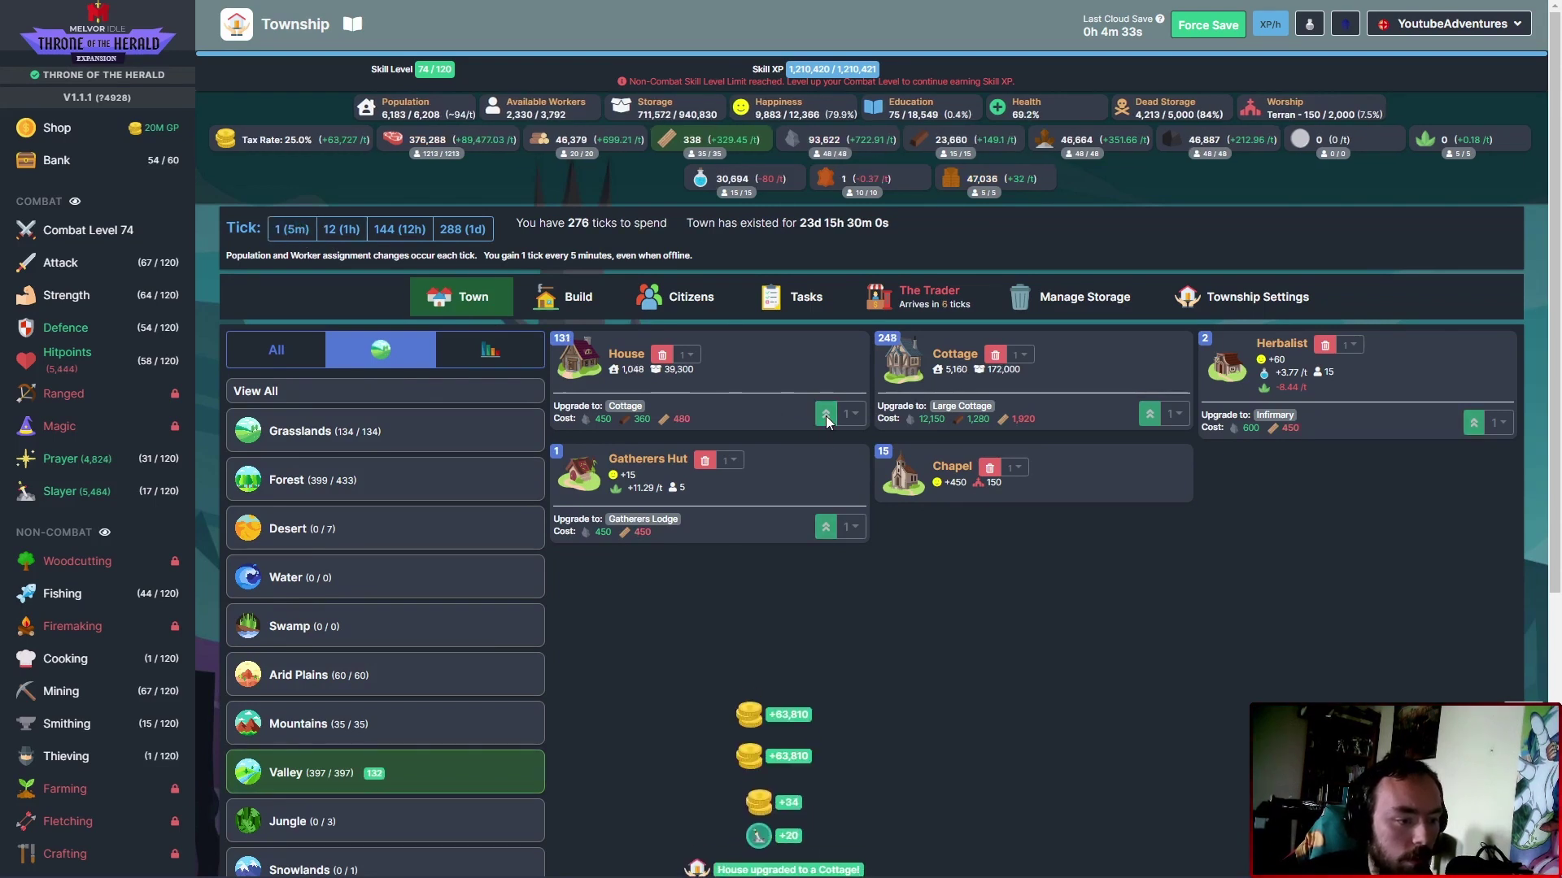
click(340, 228)
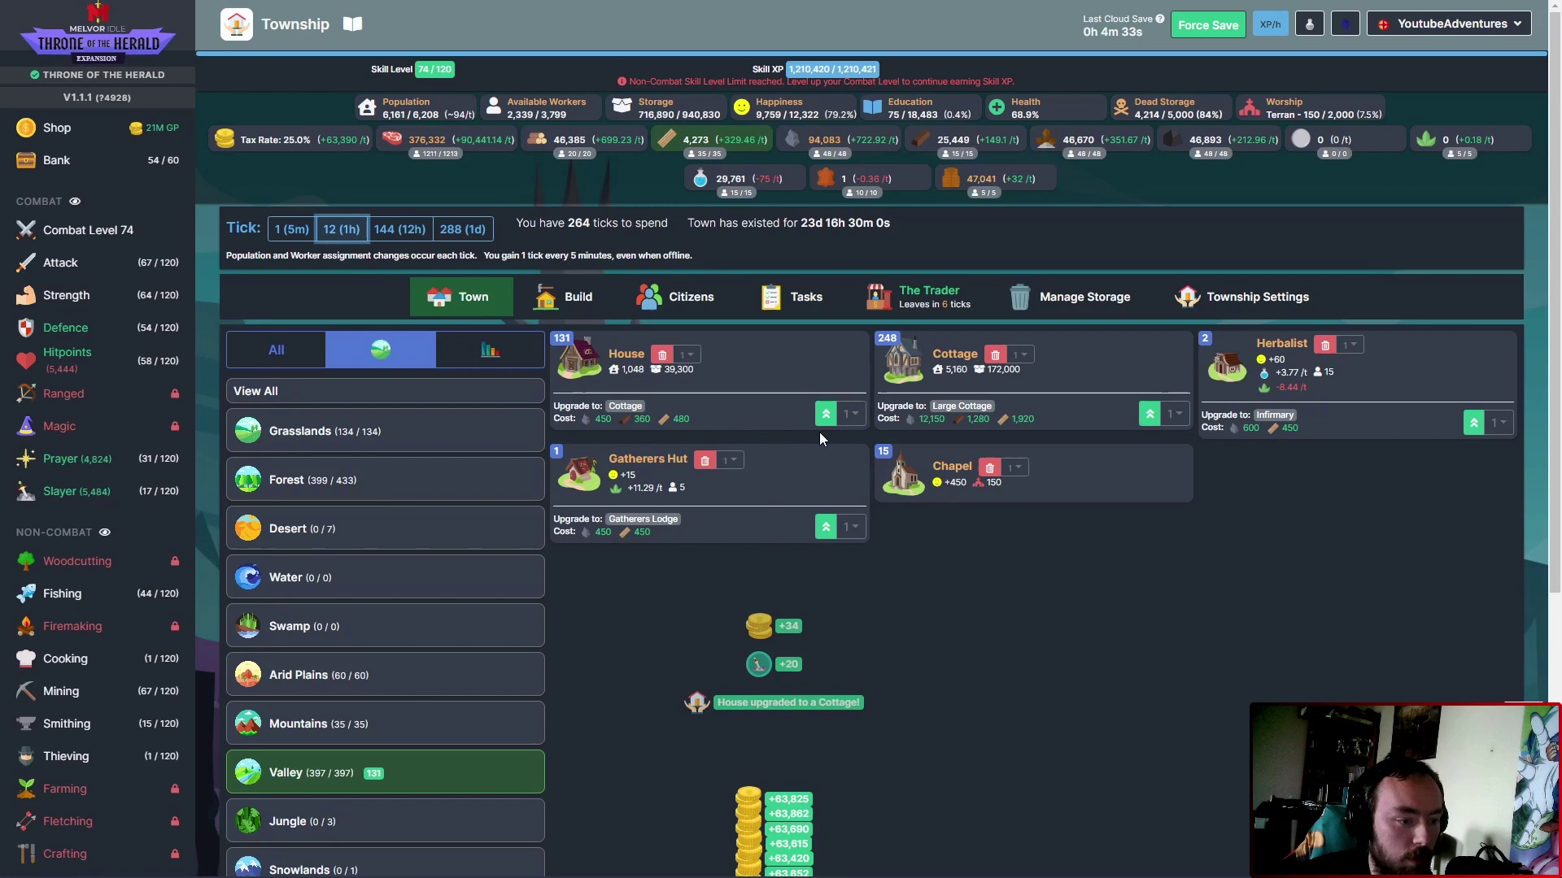
click(827, 416)
click(827, 417)
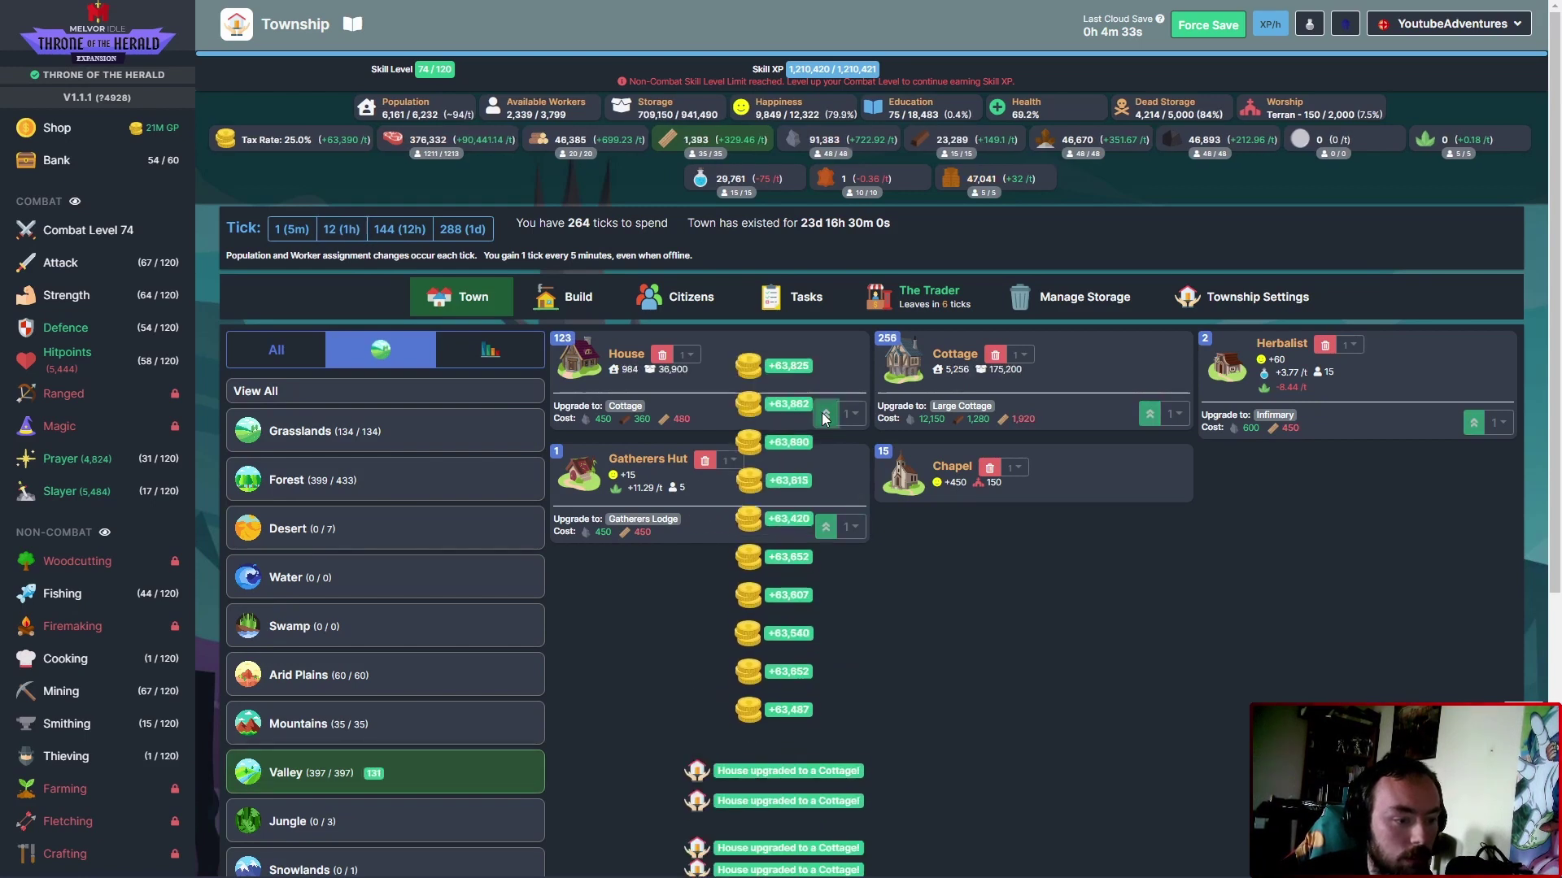
click(826, 416)
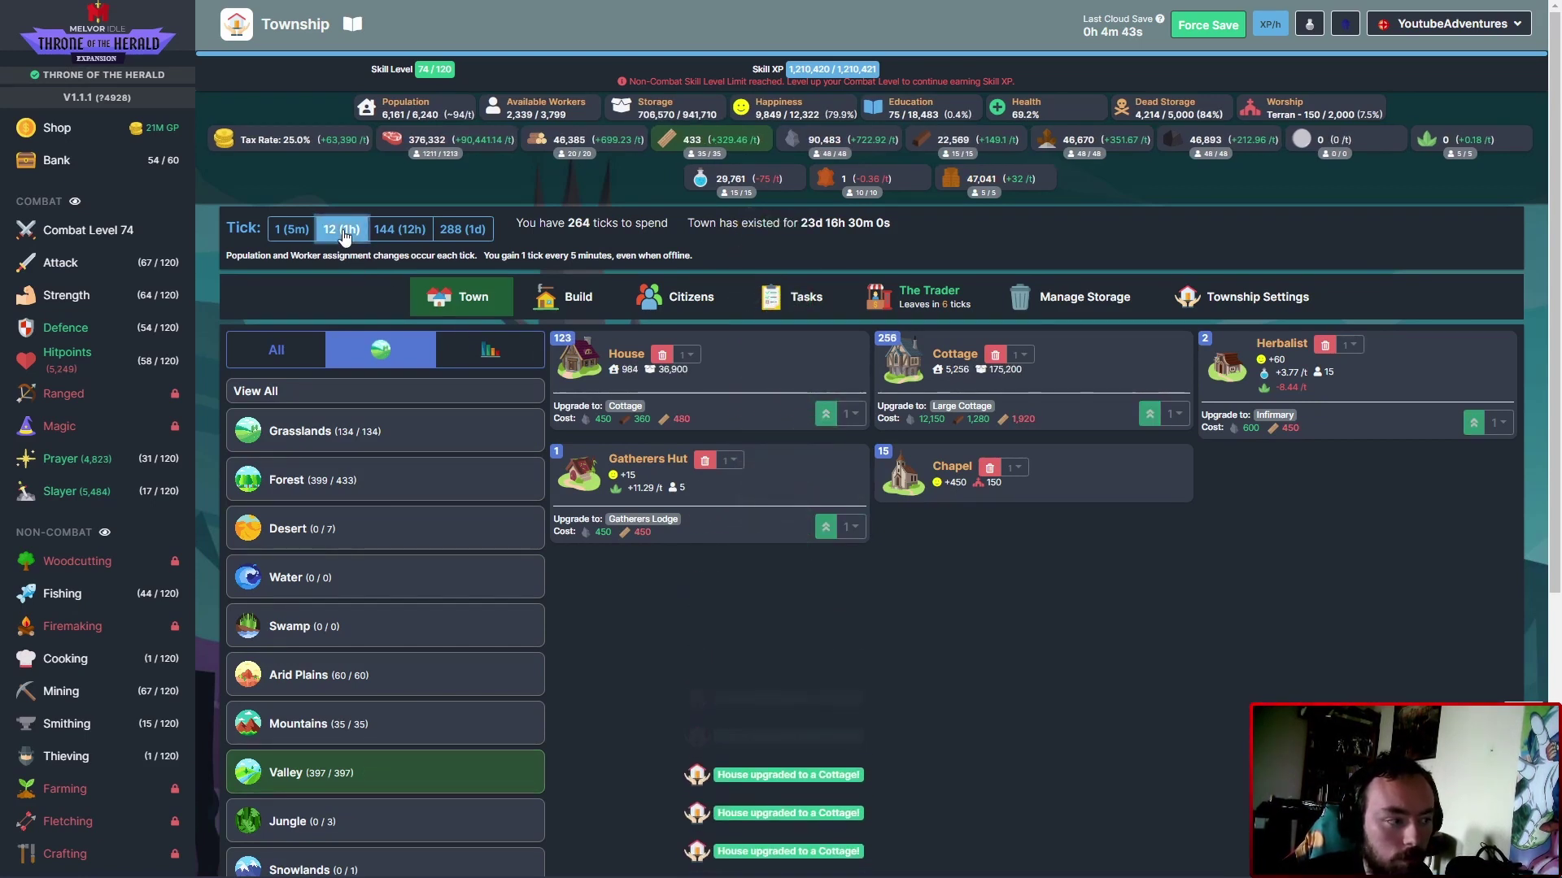
click(340, 229)
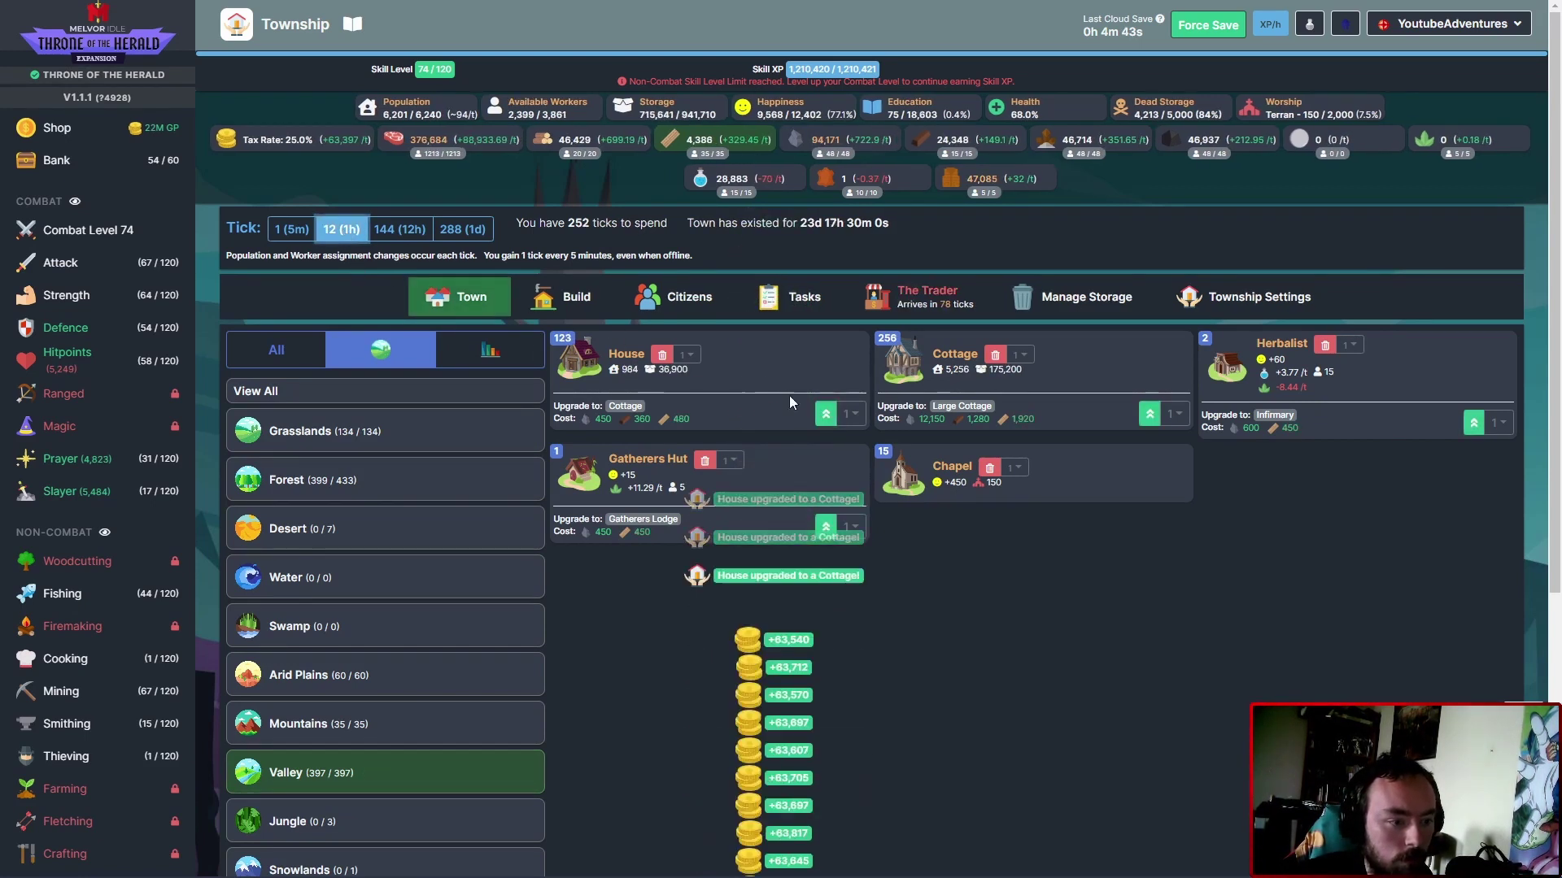
click(826, 417)
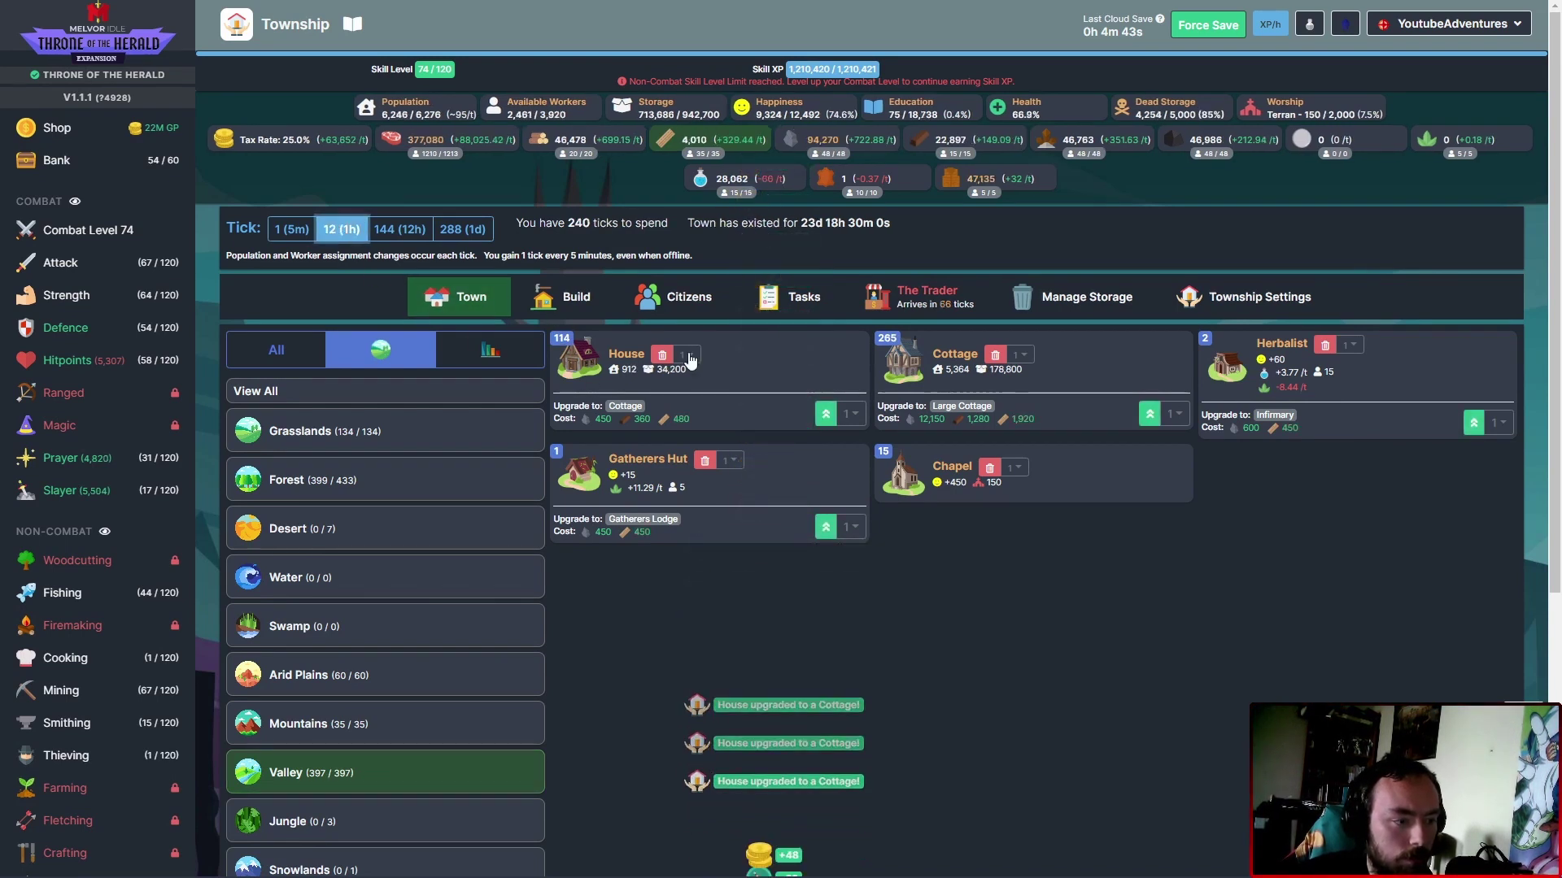
click(341, 227)
click(825, 417)
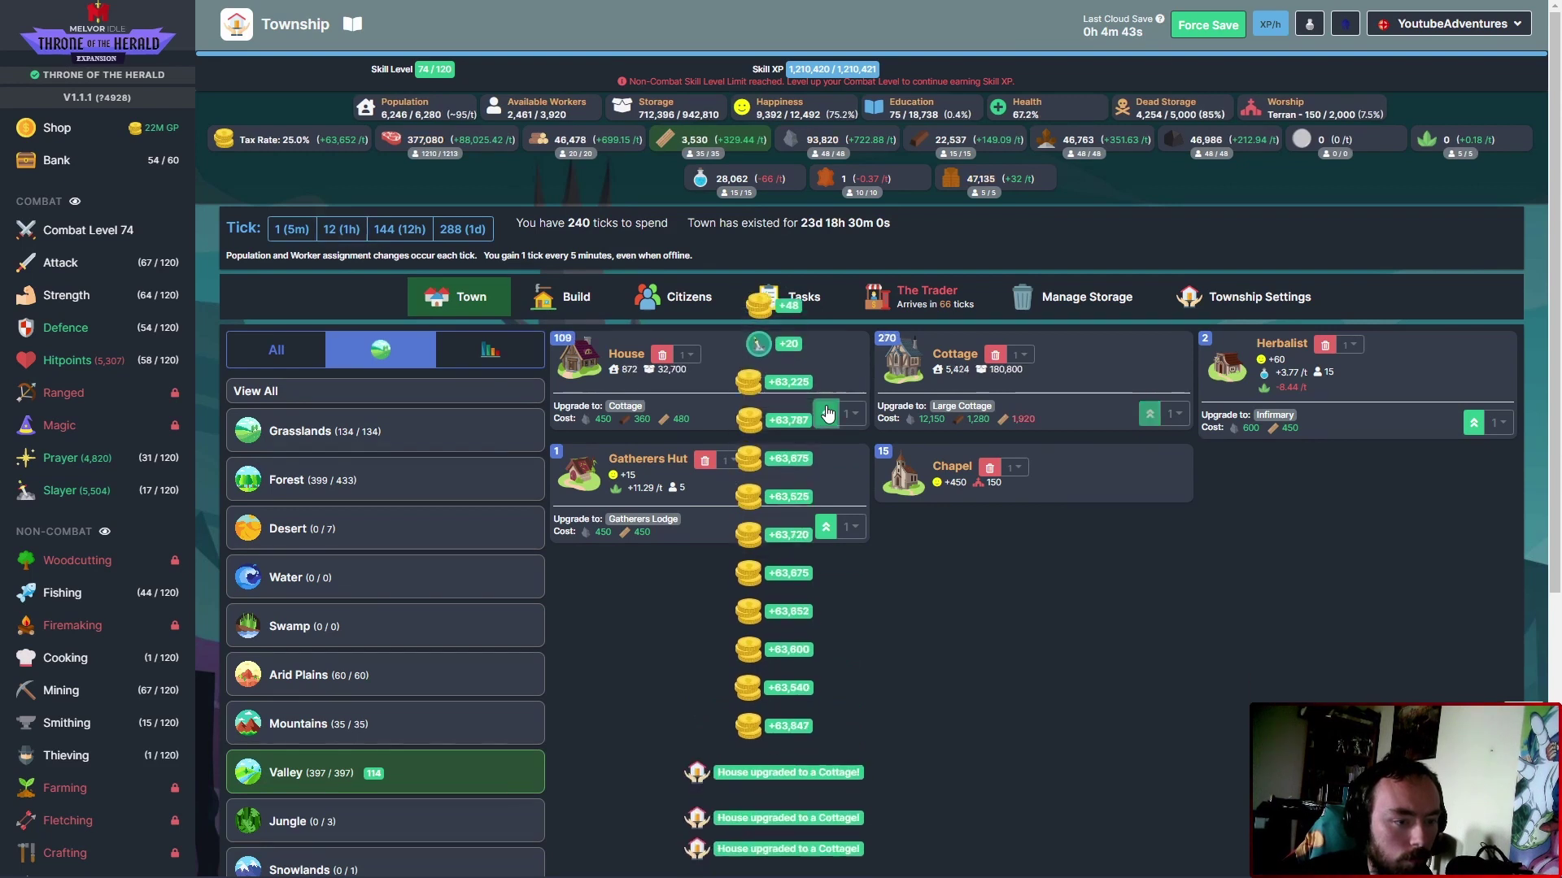
click(827, 413)
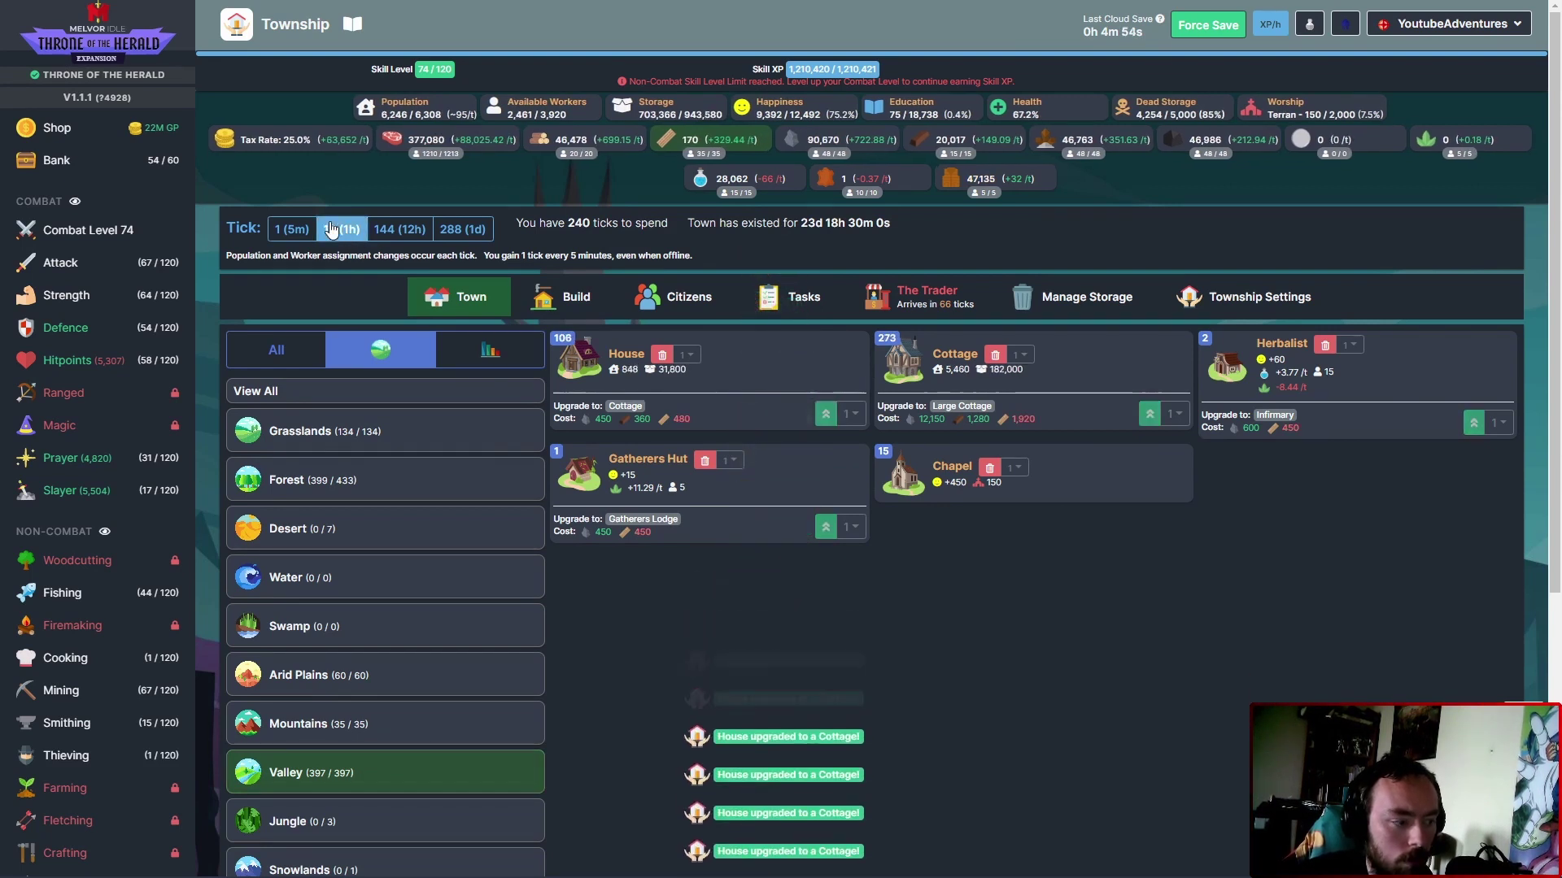
click(826, 415)
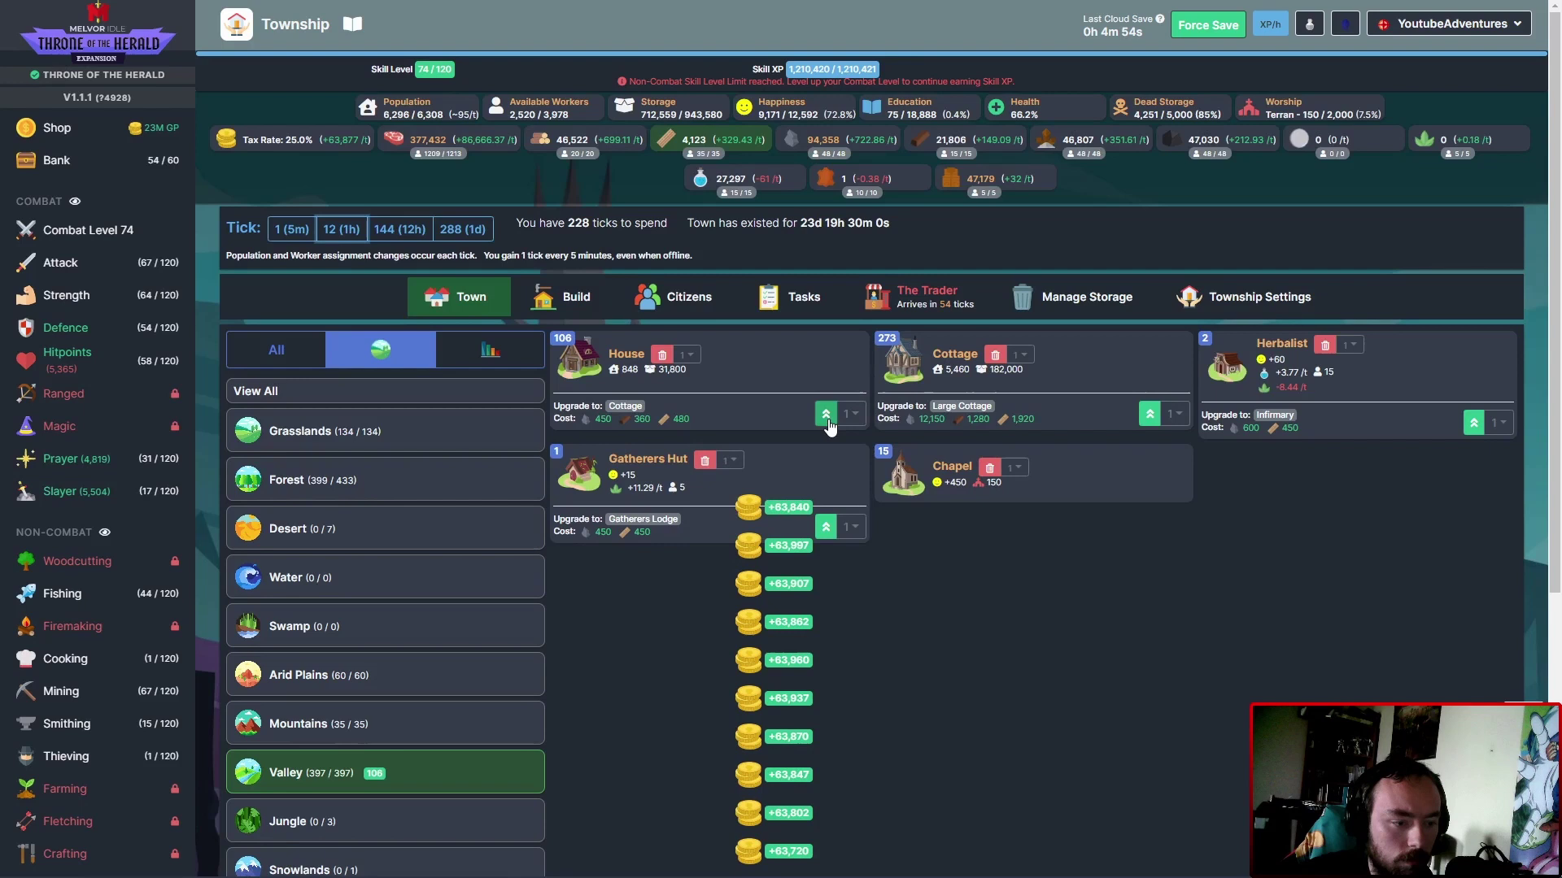
click(828, 419)
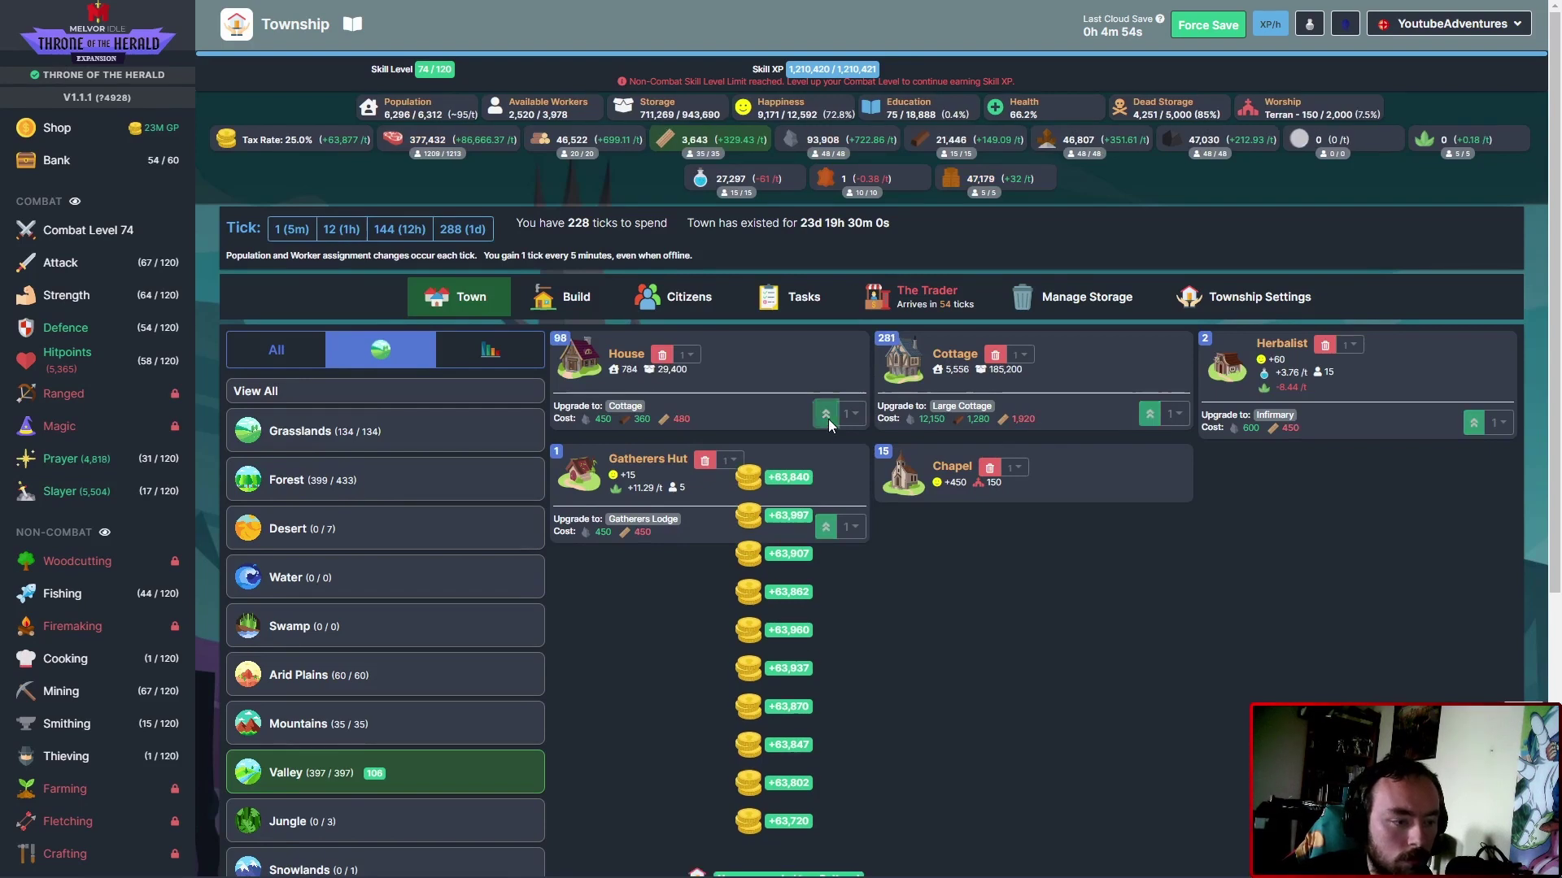
click(828, 422)
click(340, 229)
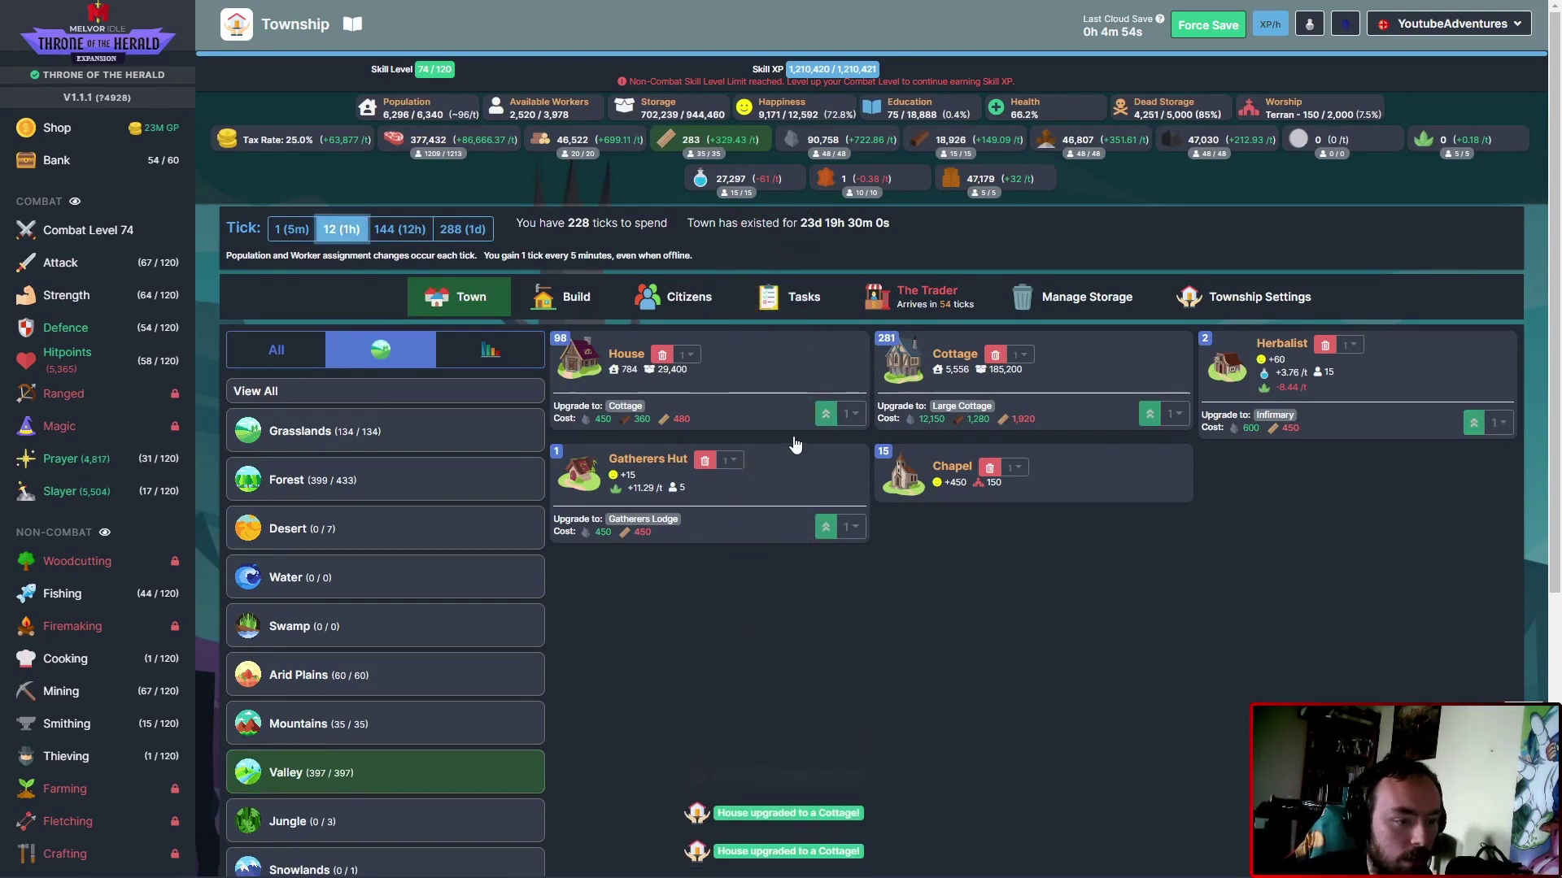
Keep upgrading Valley Houses into Cottages, advancing the town 12 ticks each round.
click(829, 419)
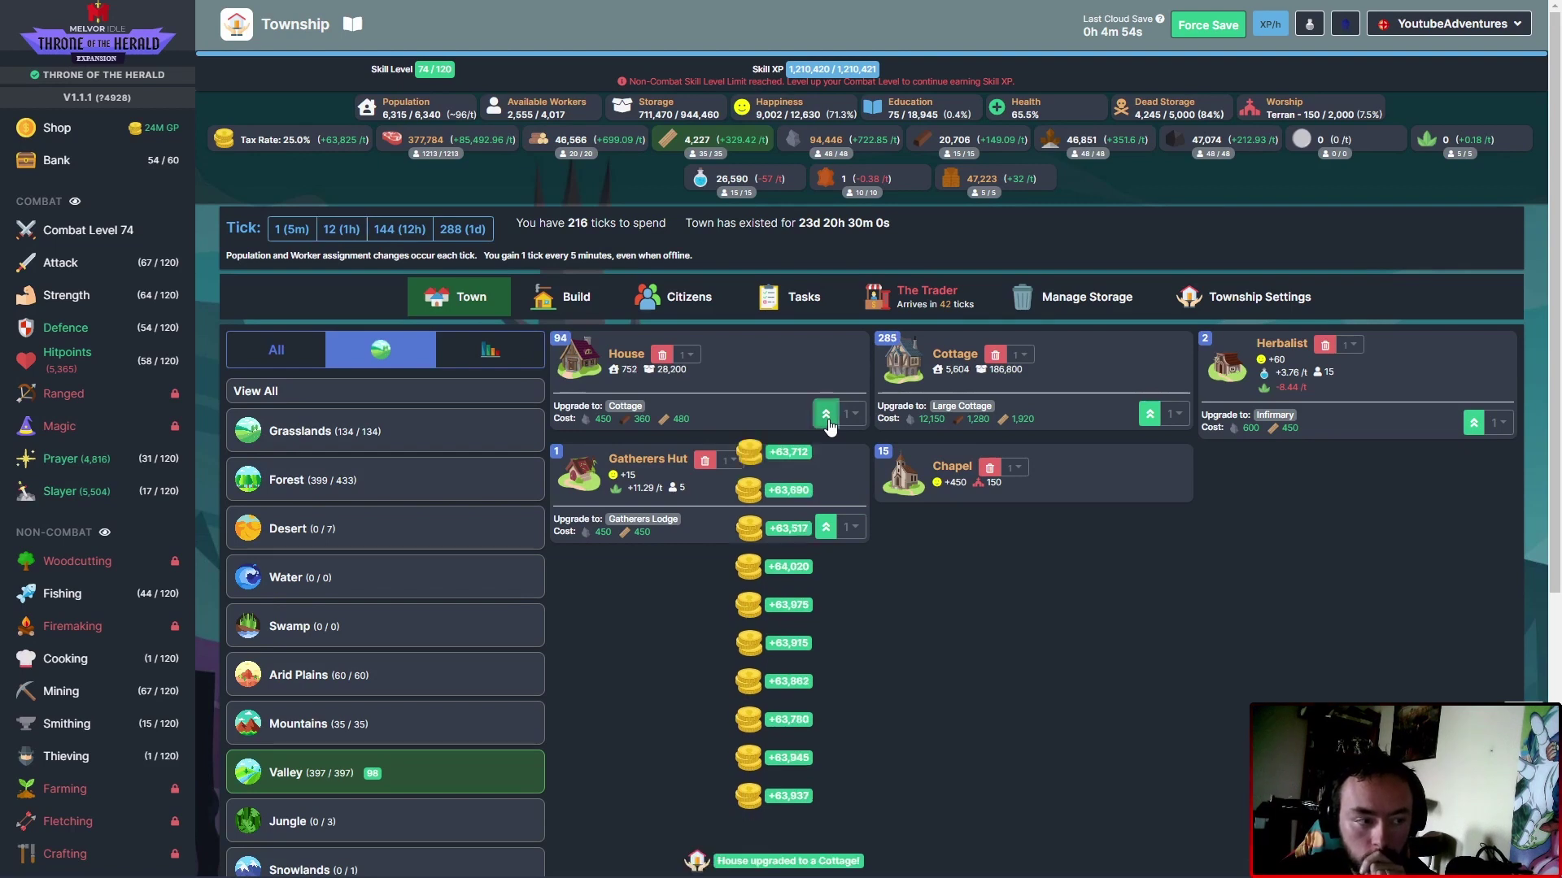
click(828, 419)
click(340, 228)
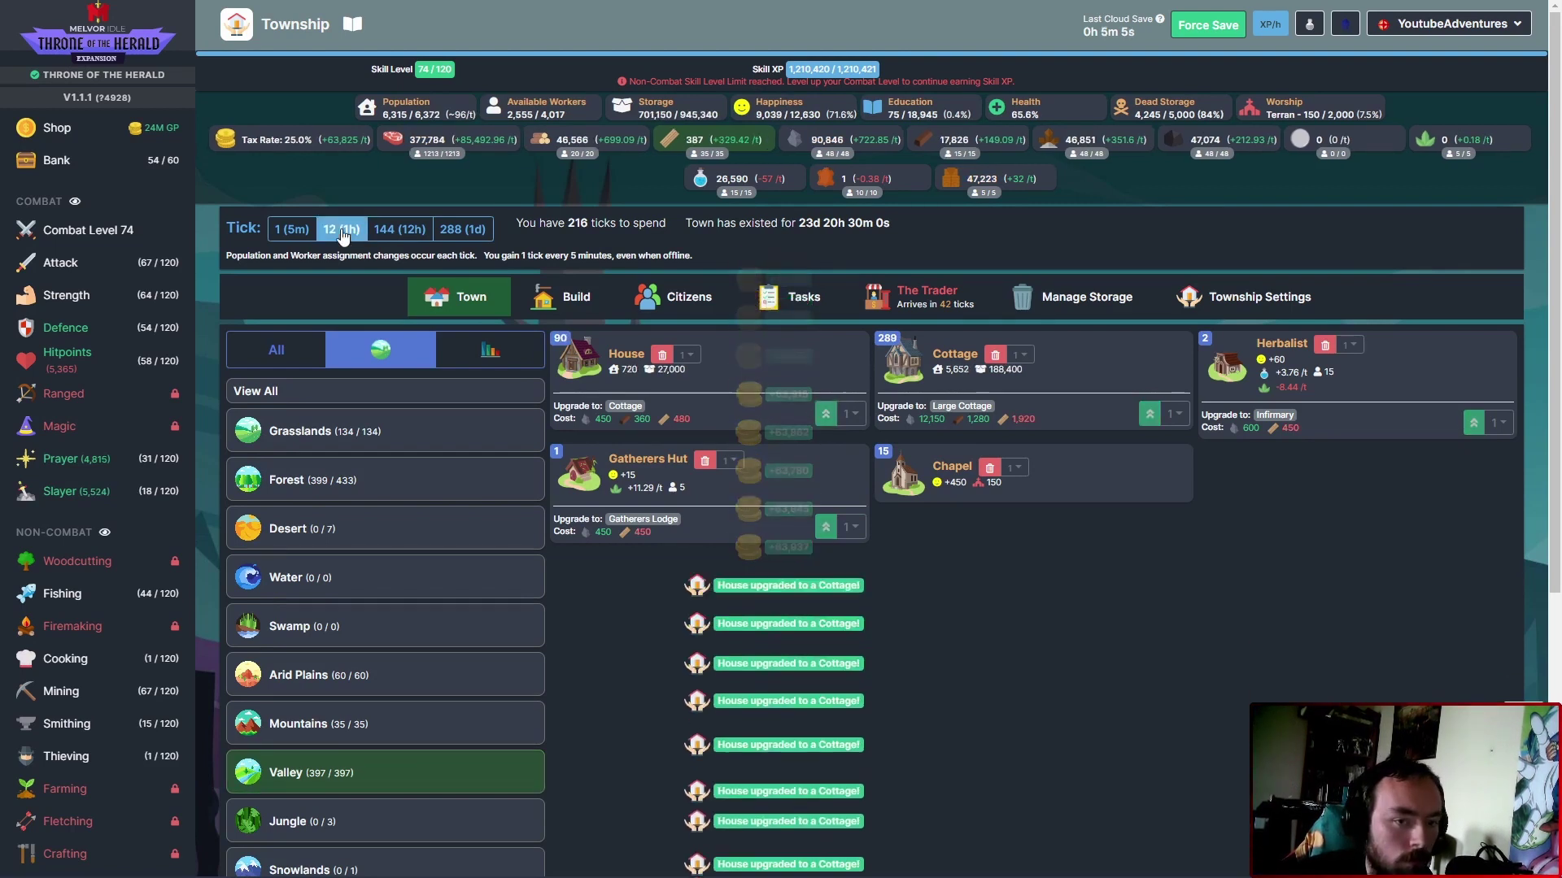
click(827, 419)
click(828, 419)
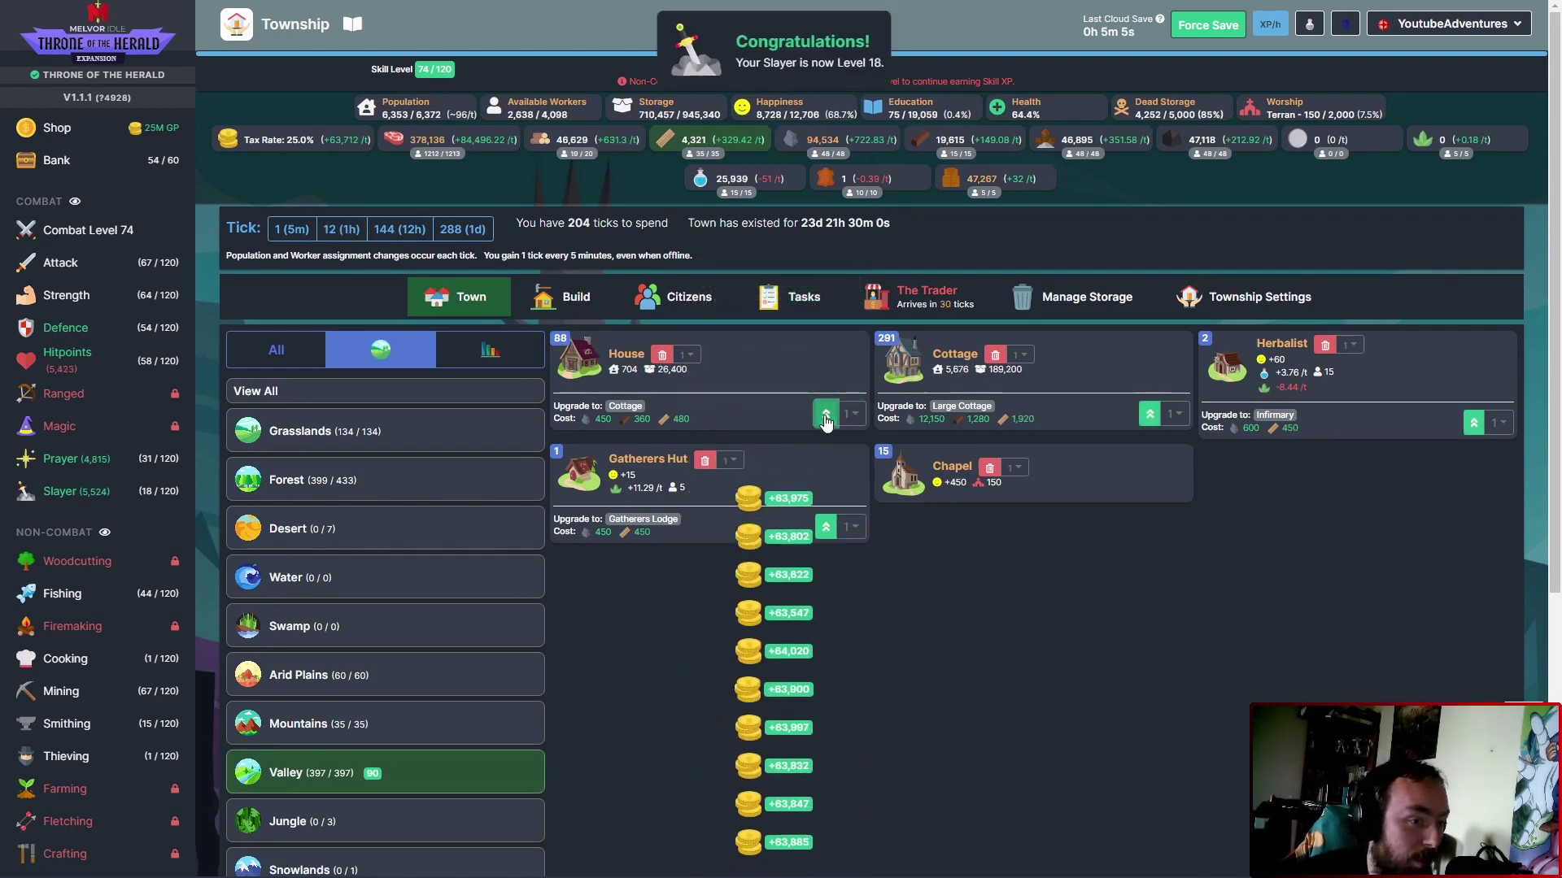
click(827, 418)
click(825, 419)
click(826, 418)
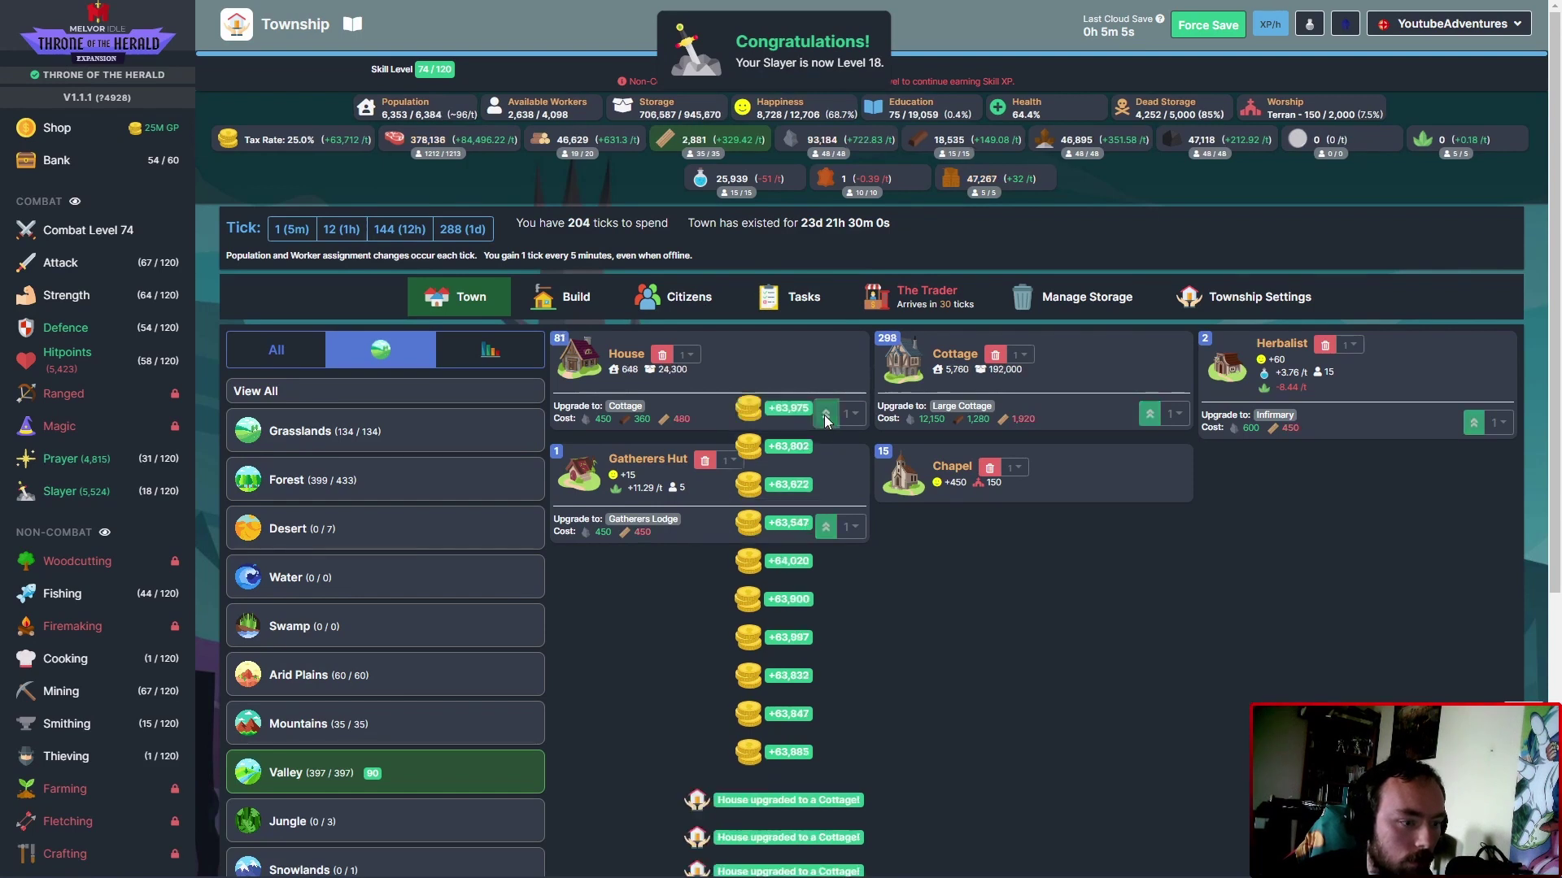
click(339, 228)
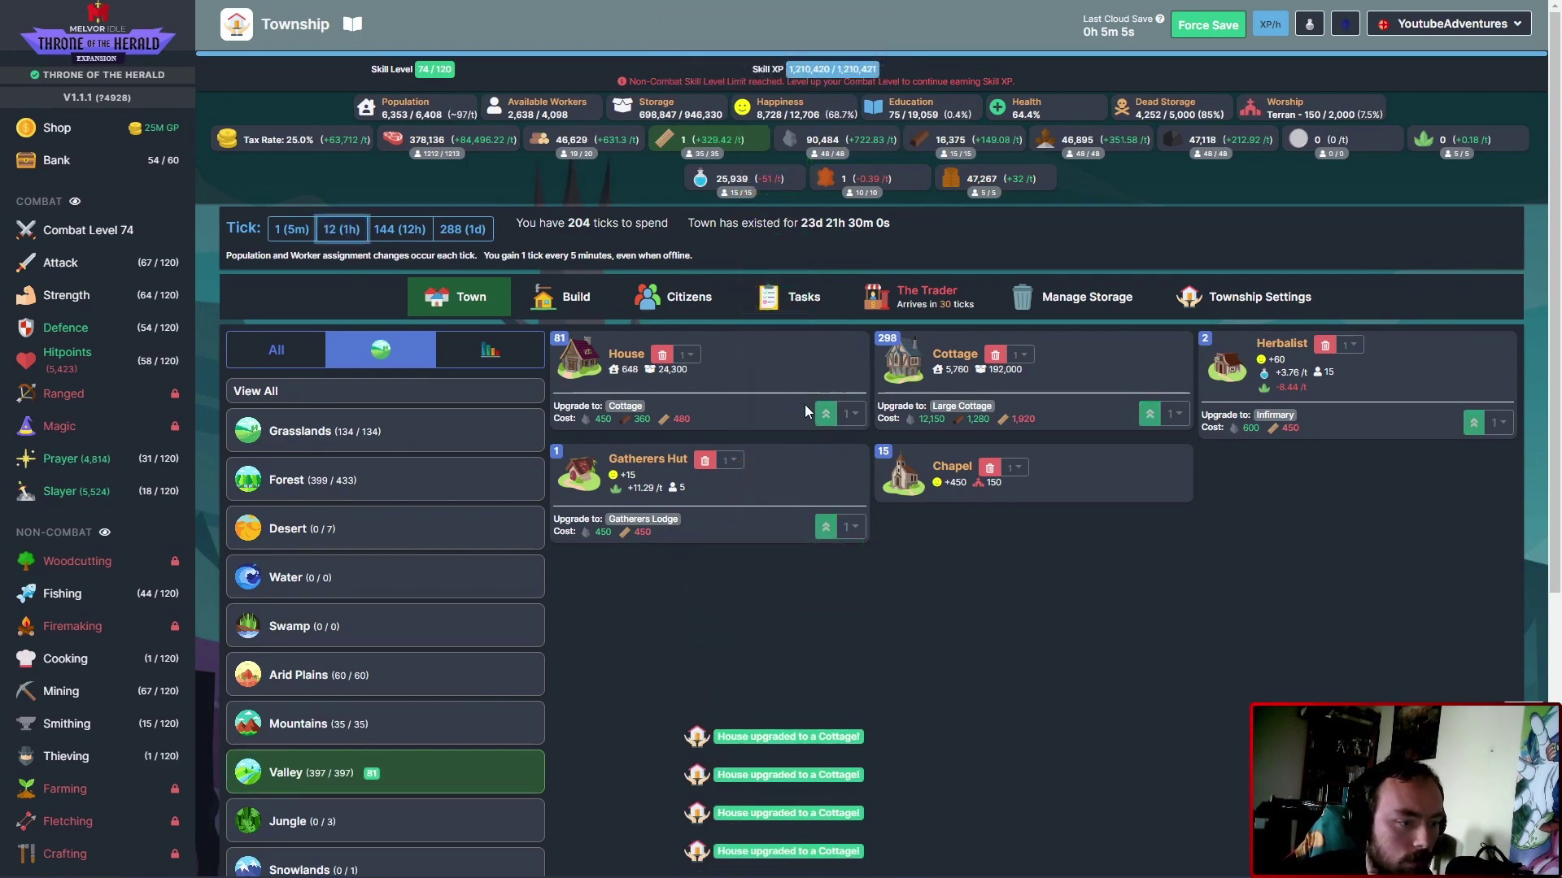
click(828, 418)
click(827, 418)
click(828, 419)
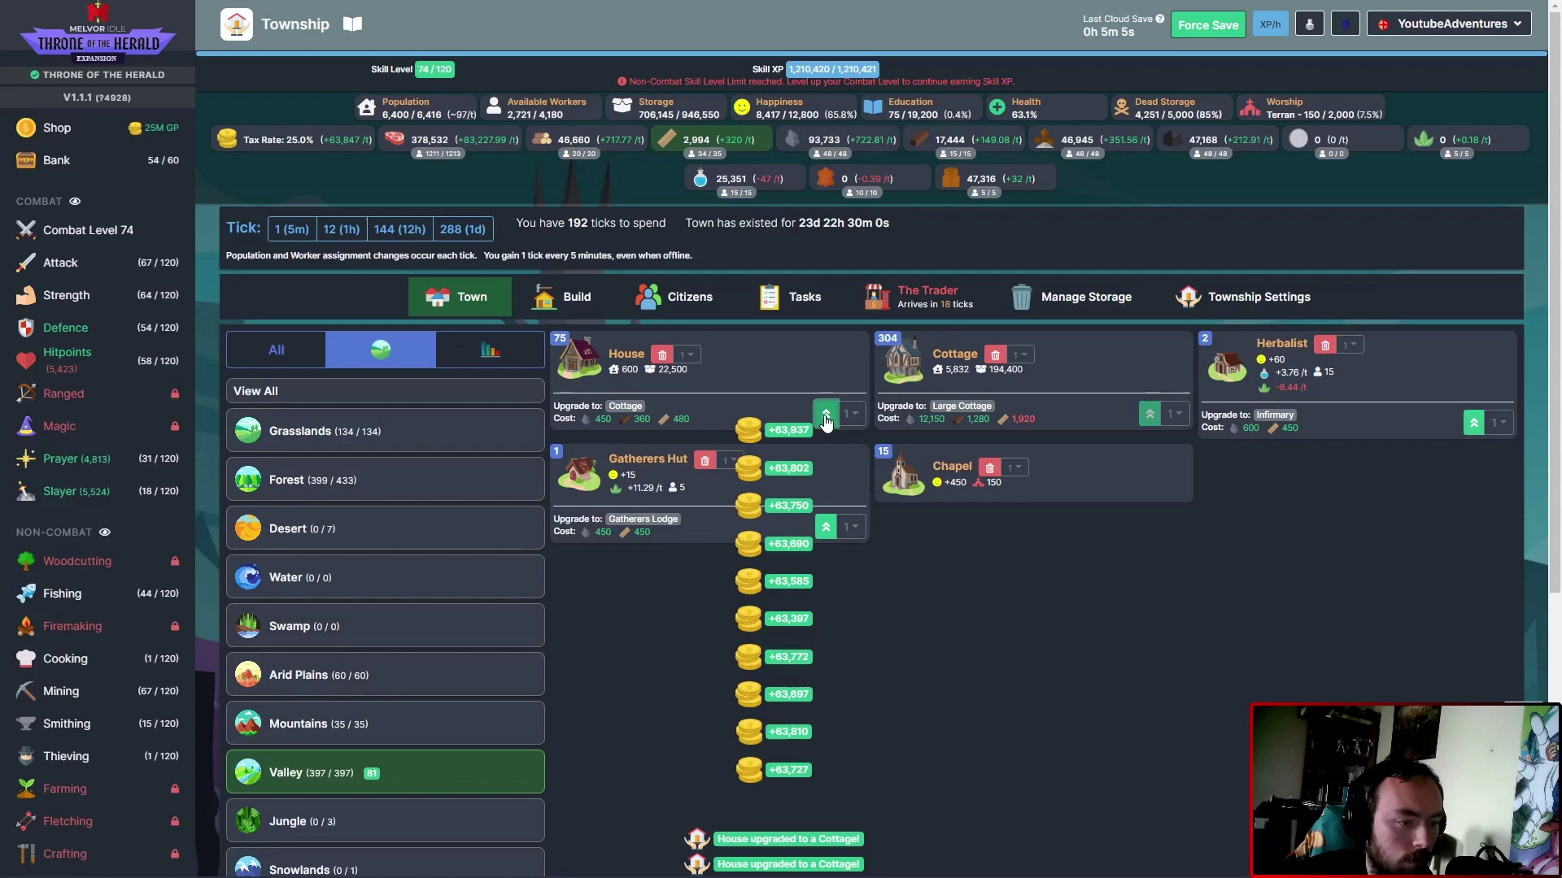
click(827, 418)
click(827, 418)
click(340, 227)
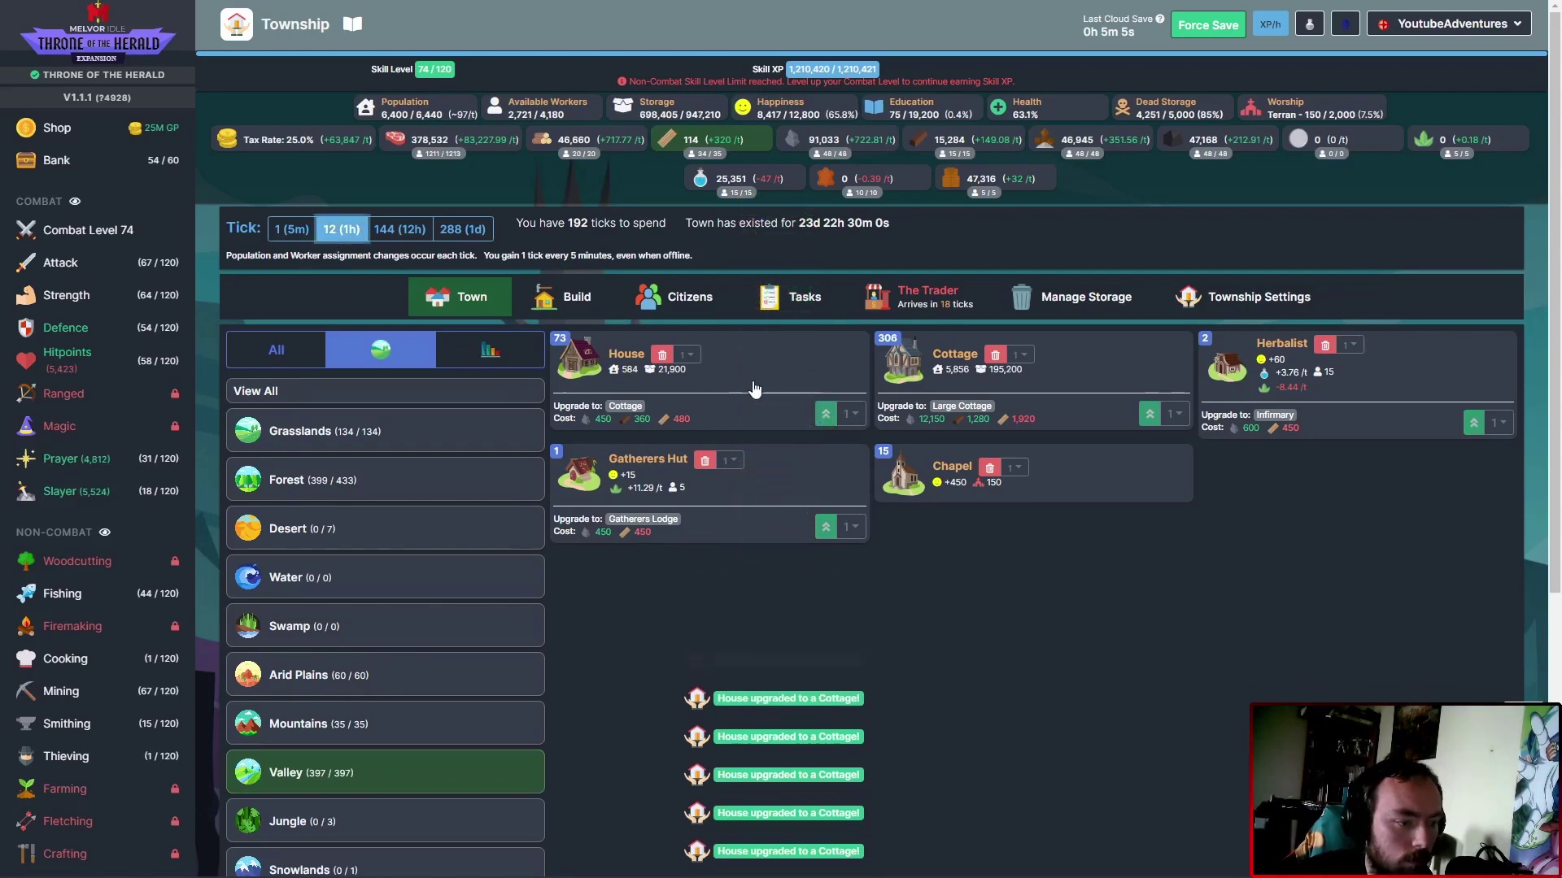
click(825, 419)
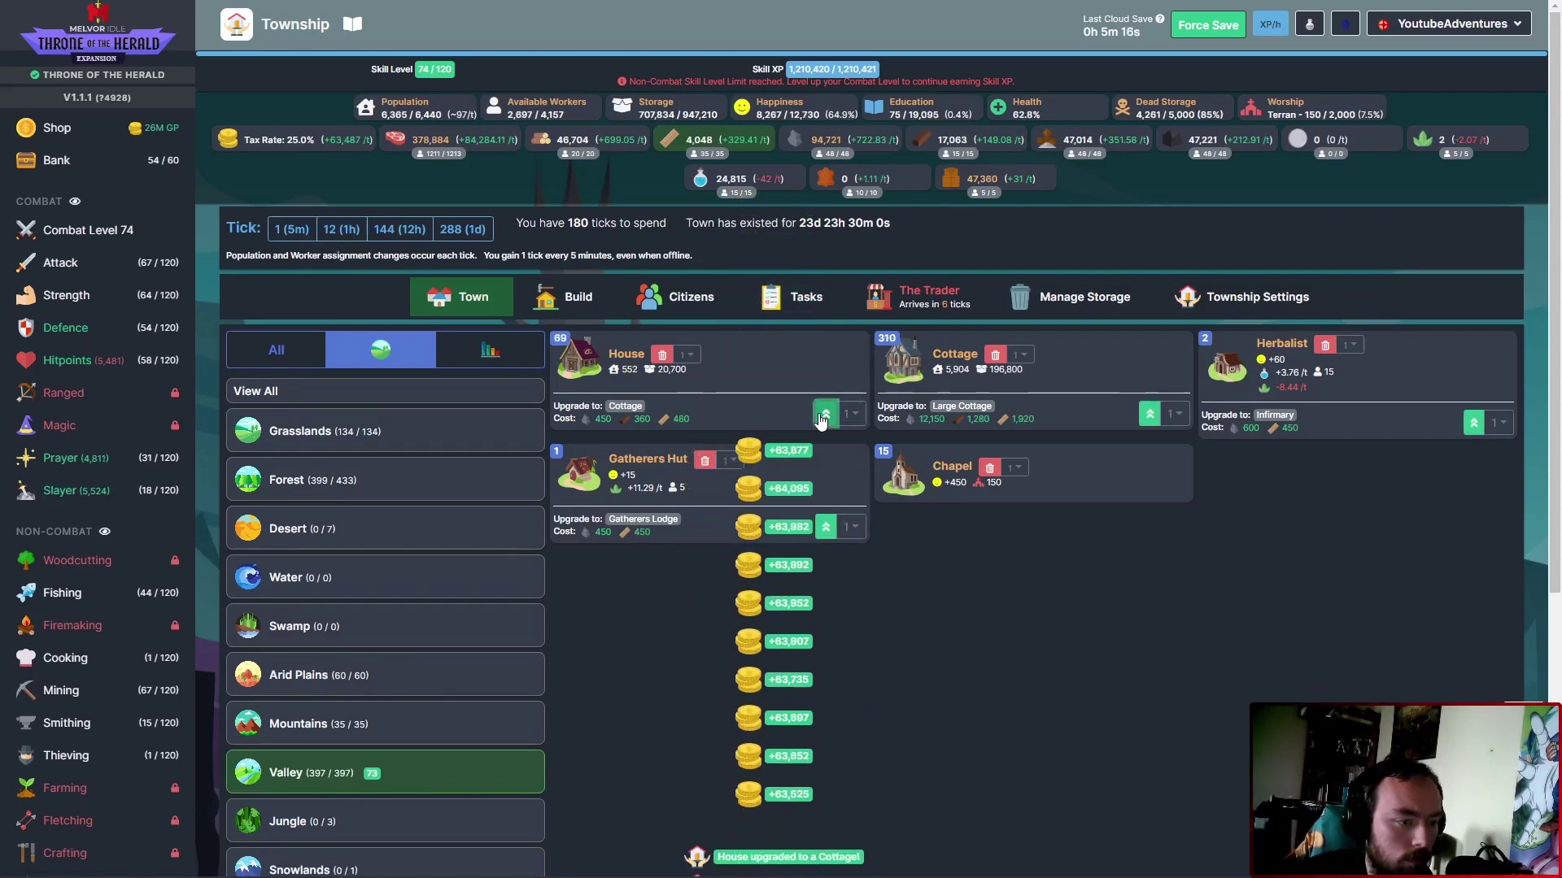
click(825, 418)
click(825, 419)
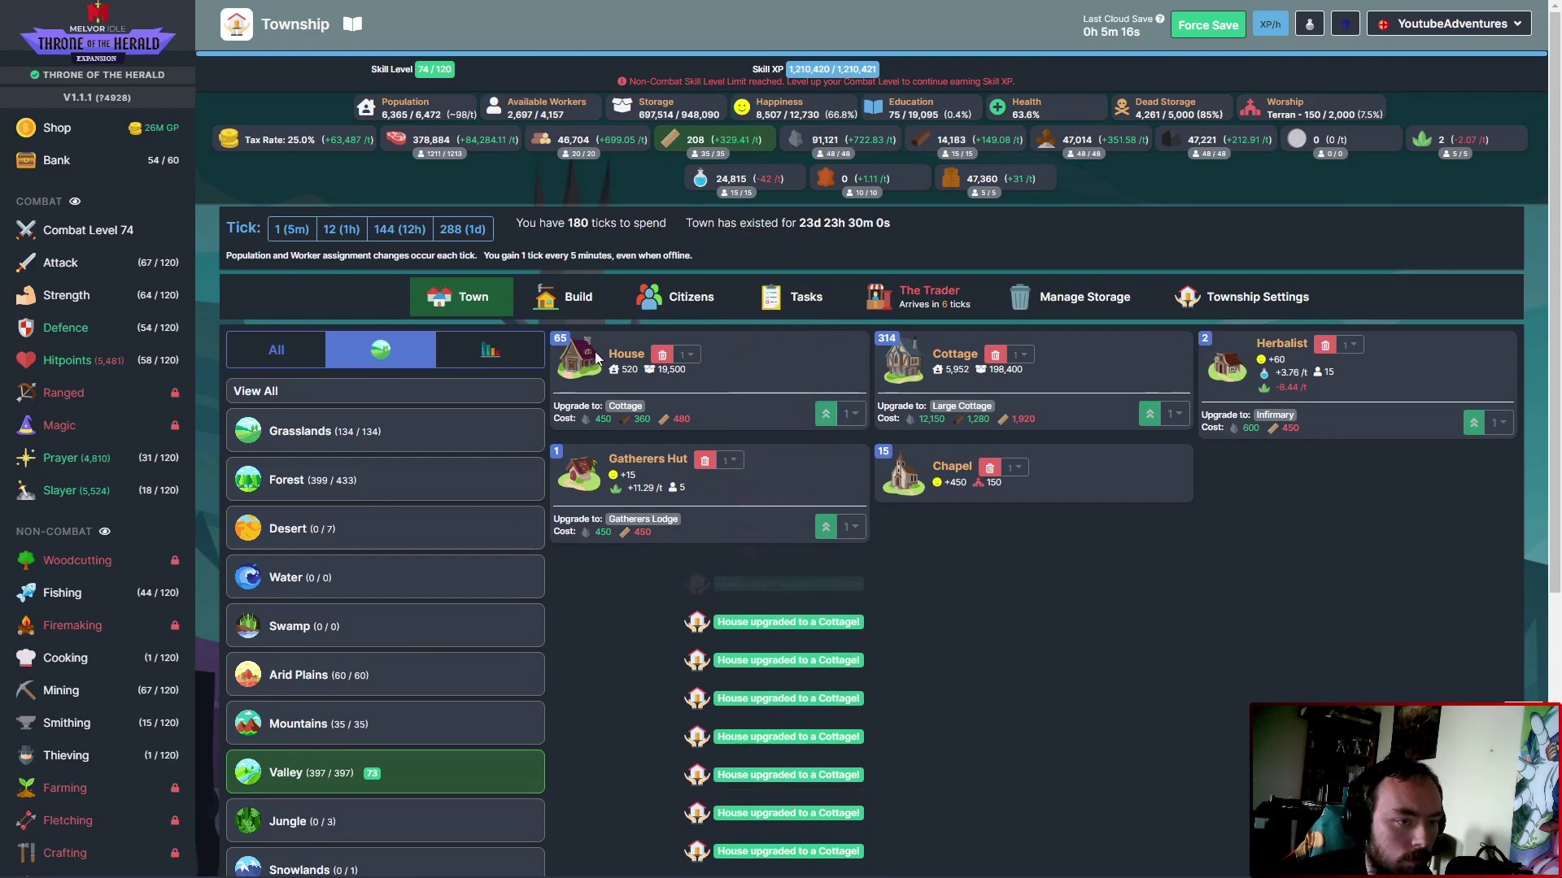
click(825, 418)
click(826, 419)
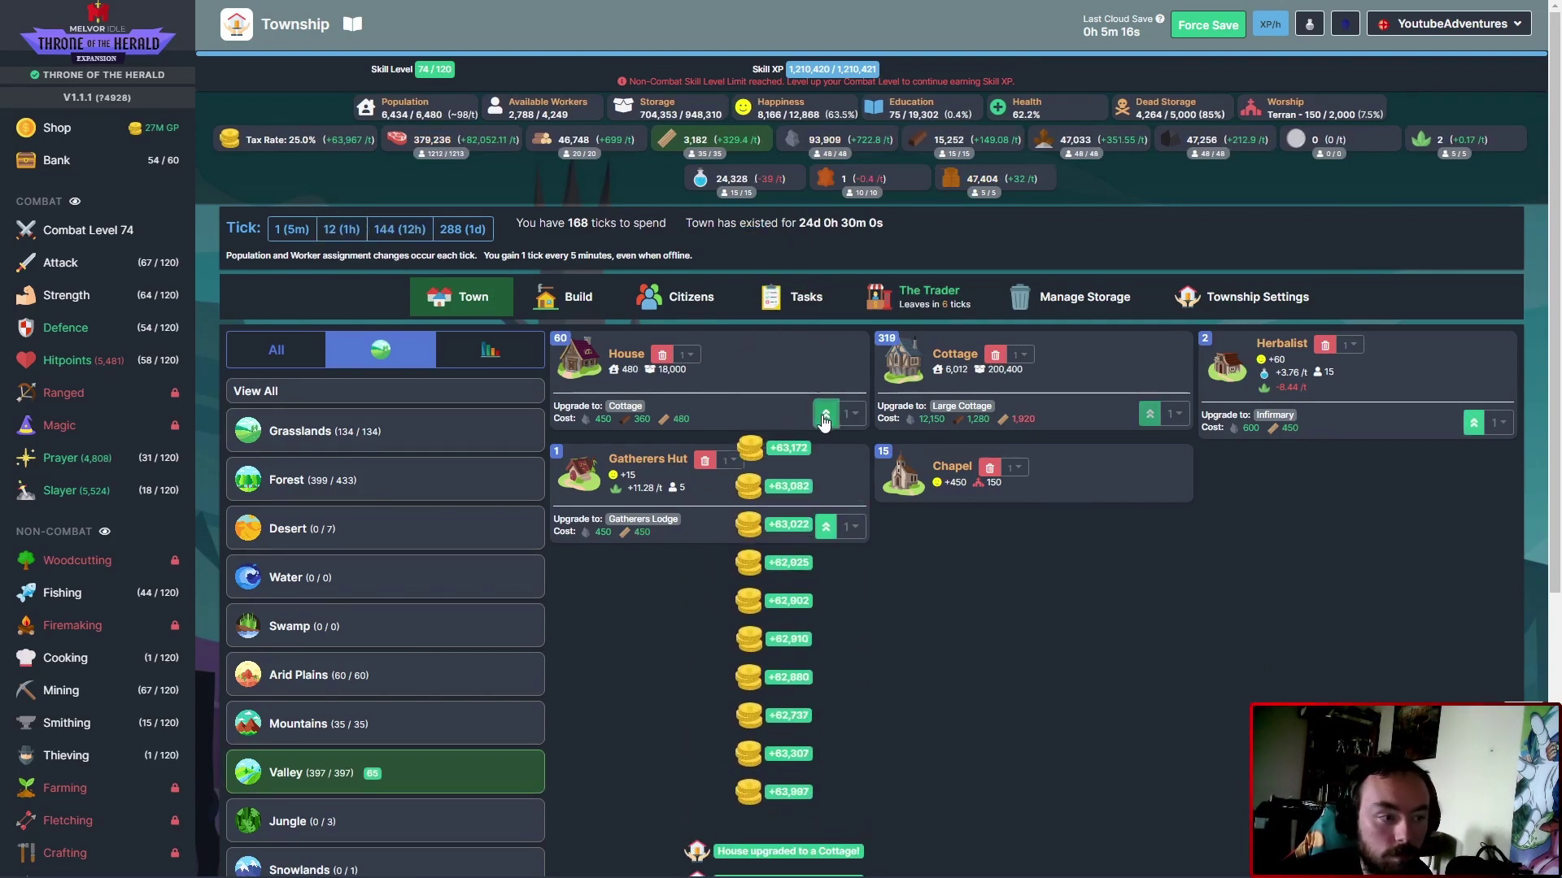
click(825, 419)
click(825, 418)
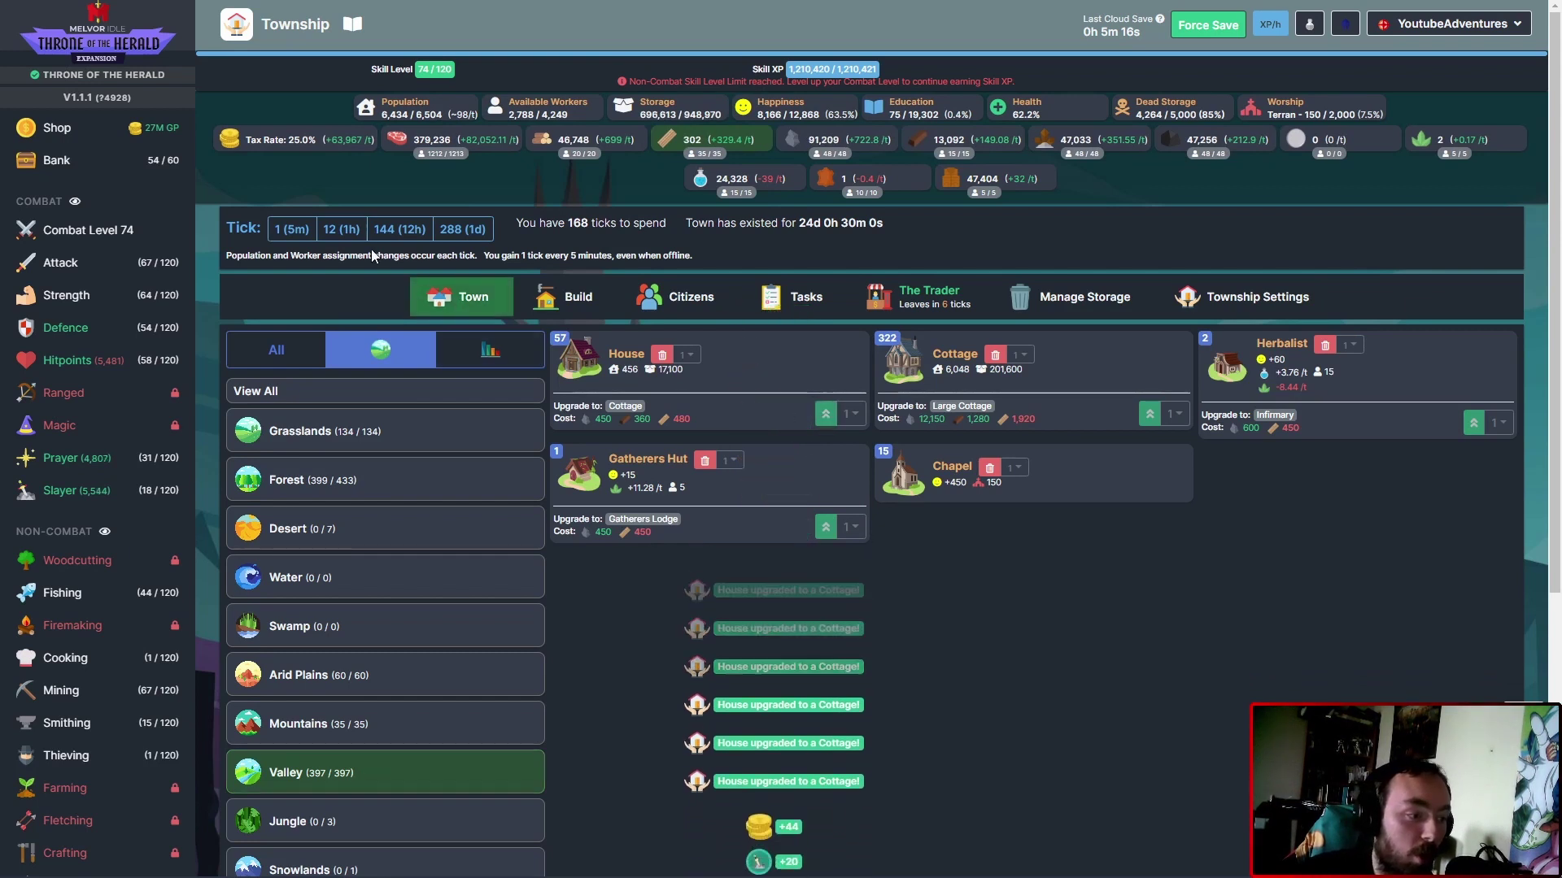
click(343, 229)
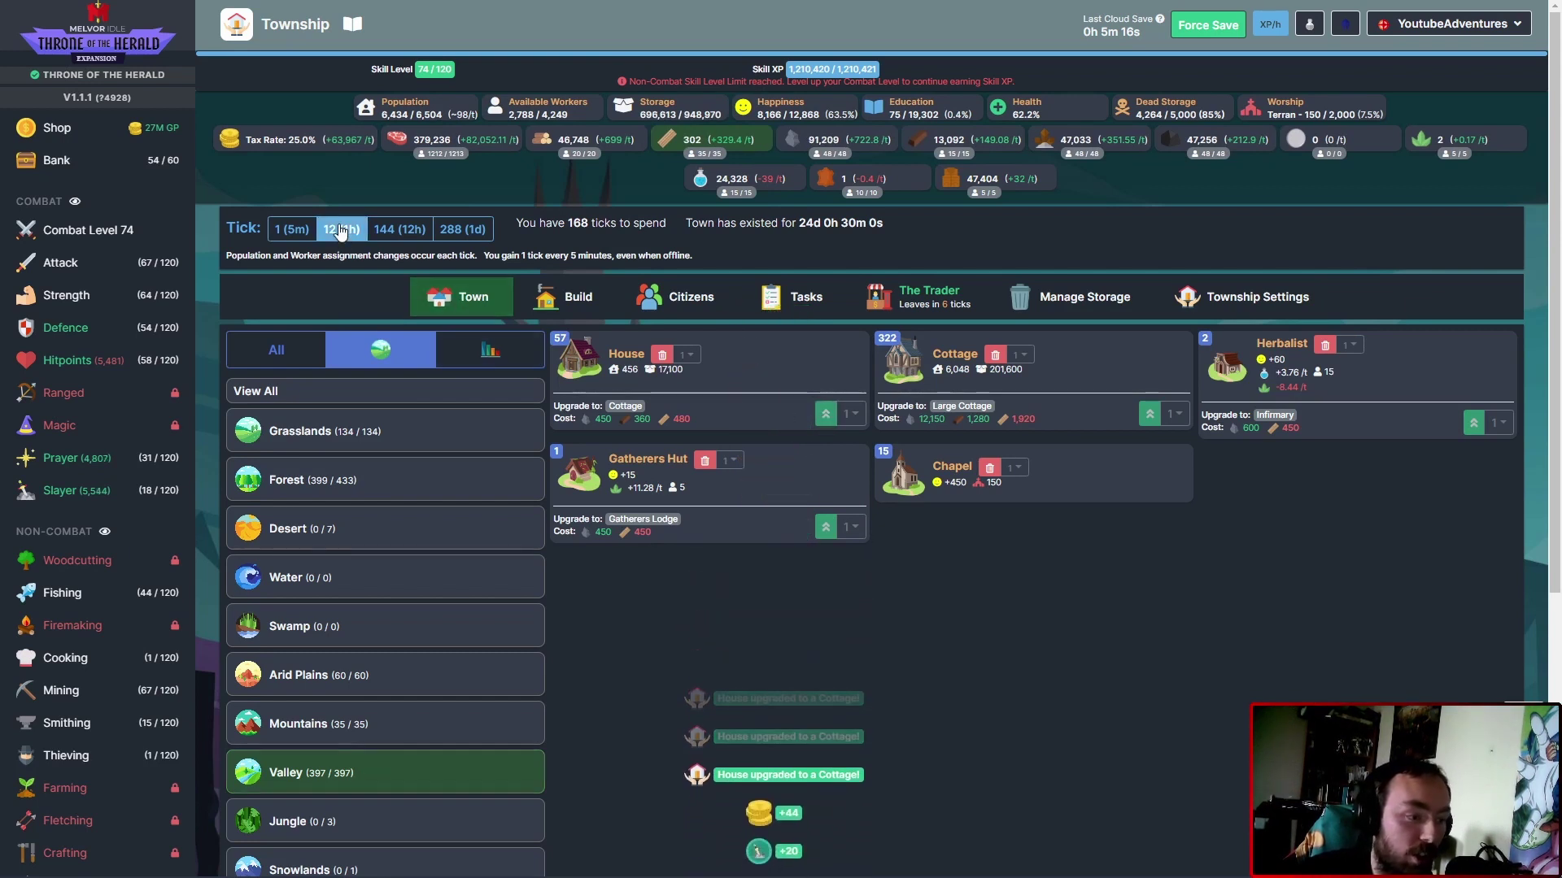
click(824, 419)
click(825, 416)
click(826, 417)
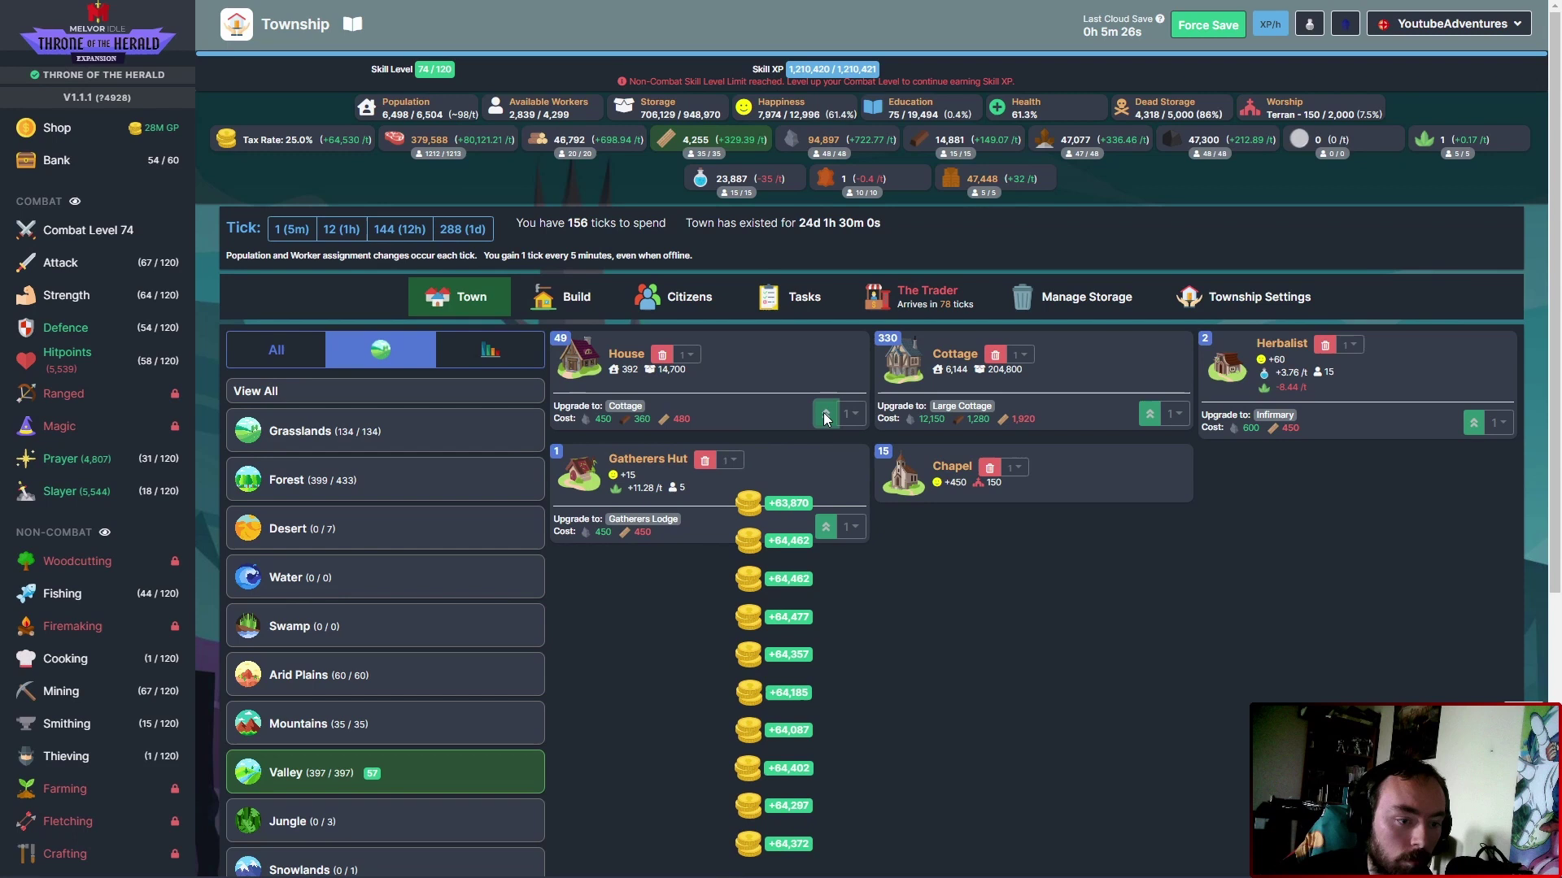
click(826, 417)
click(826, 416)
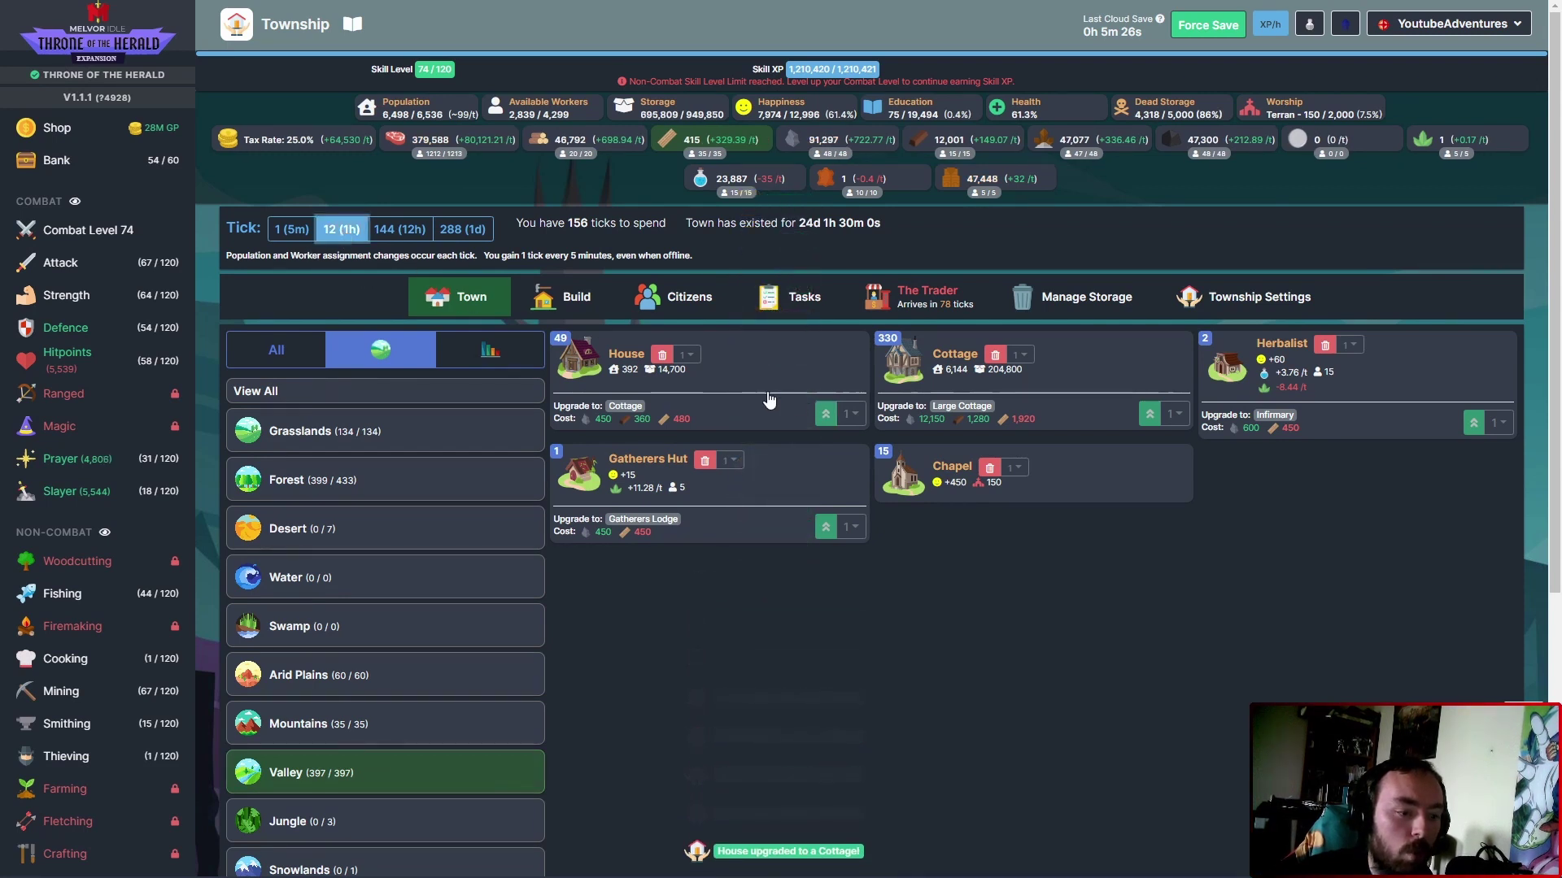
Upgrade more Houses until only four remain, bringing Cottages to 375.
click(342, 230)
mouse_move(960, 405)
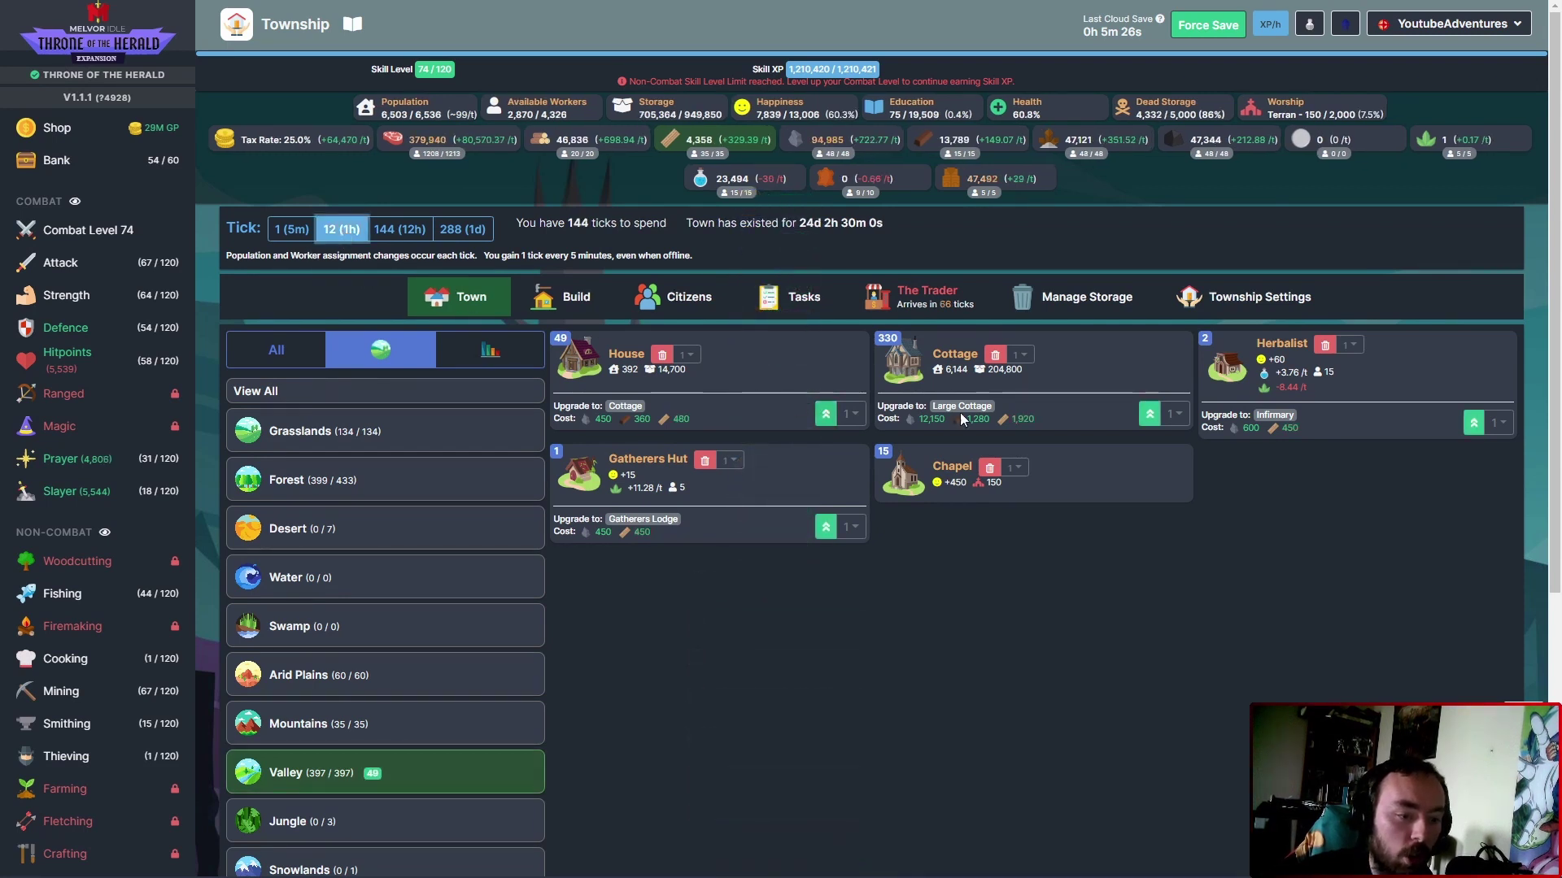
click(825, 419)
click(826, 419)
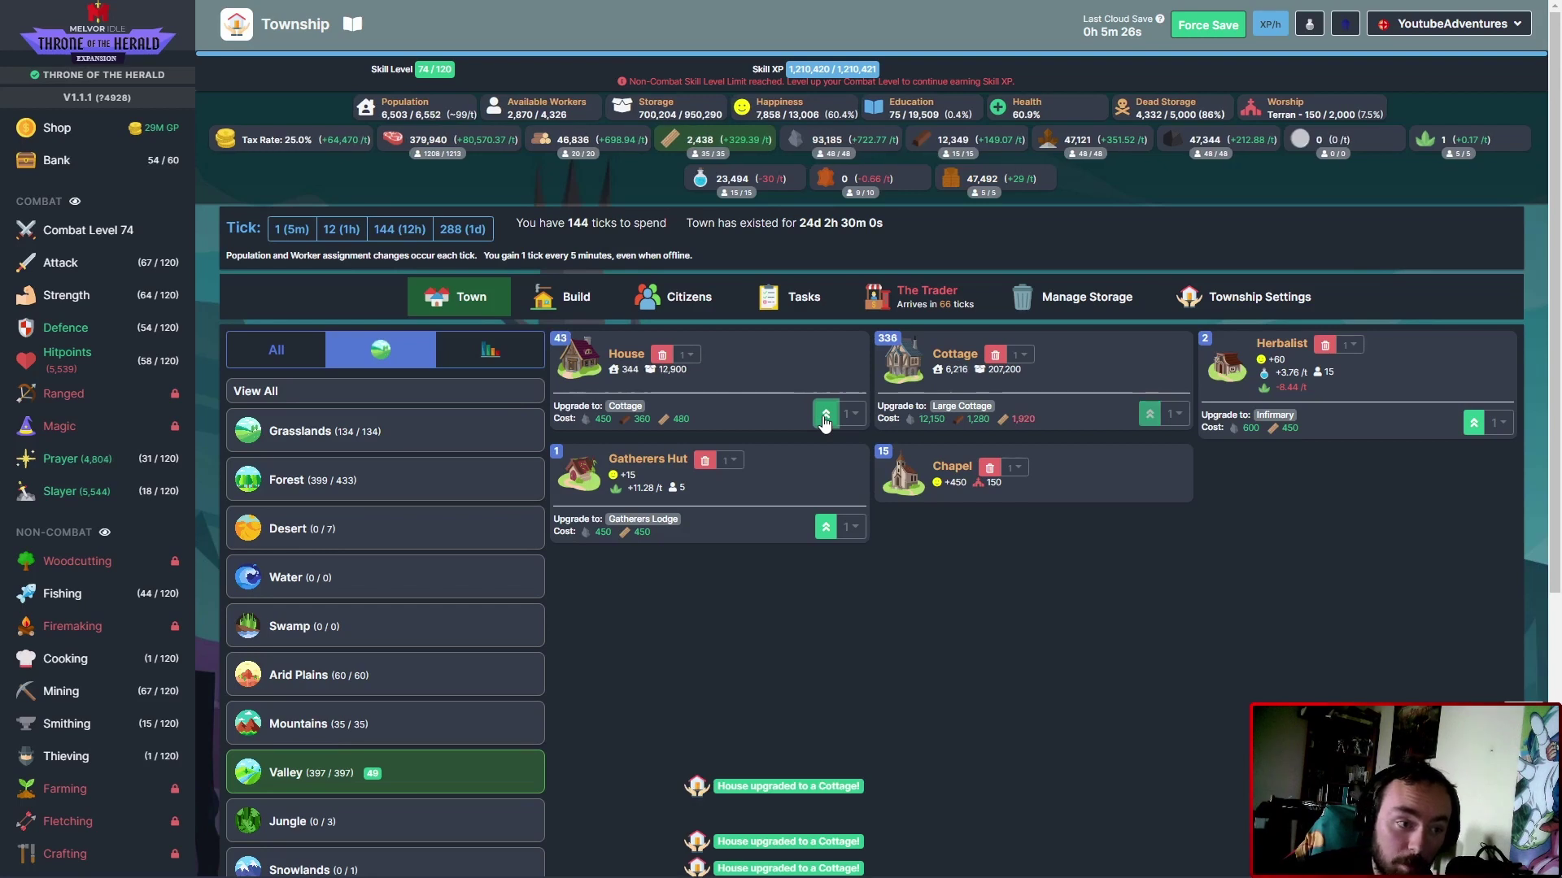
click(827, 417)
click(825, 417)
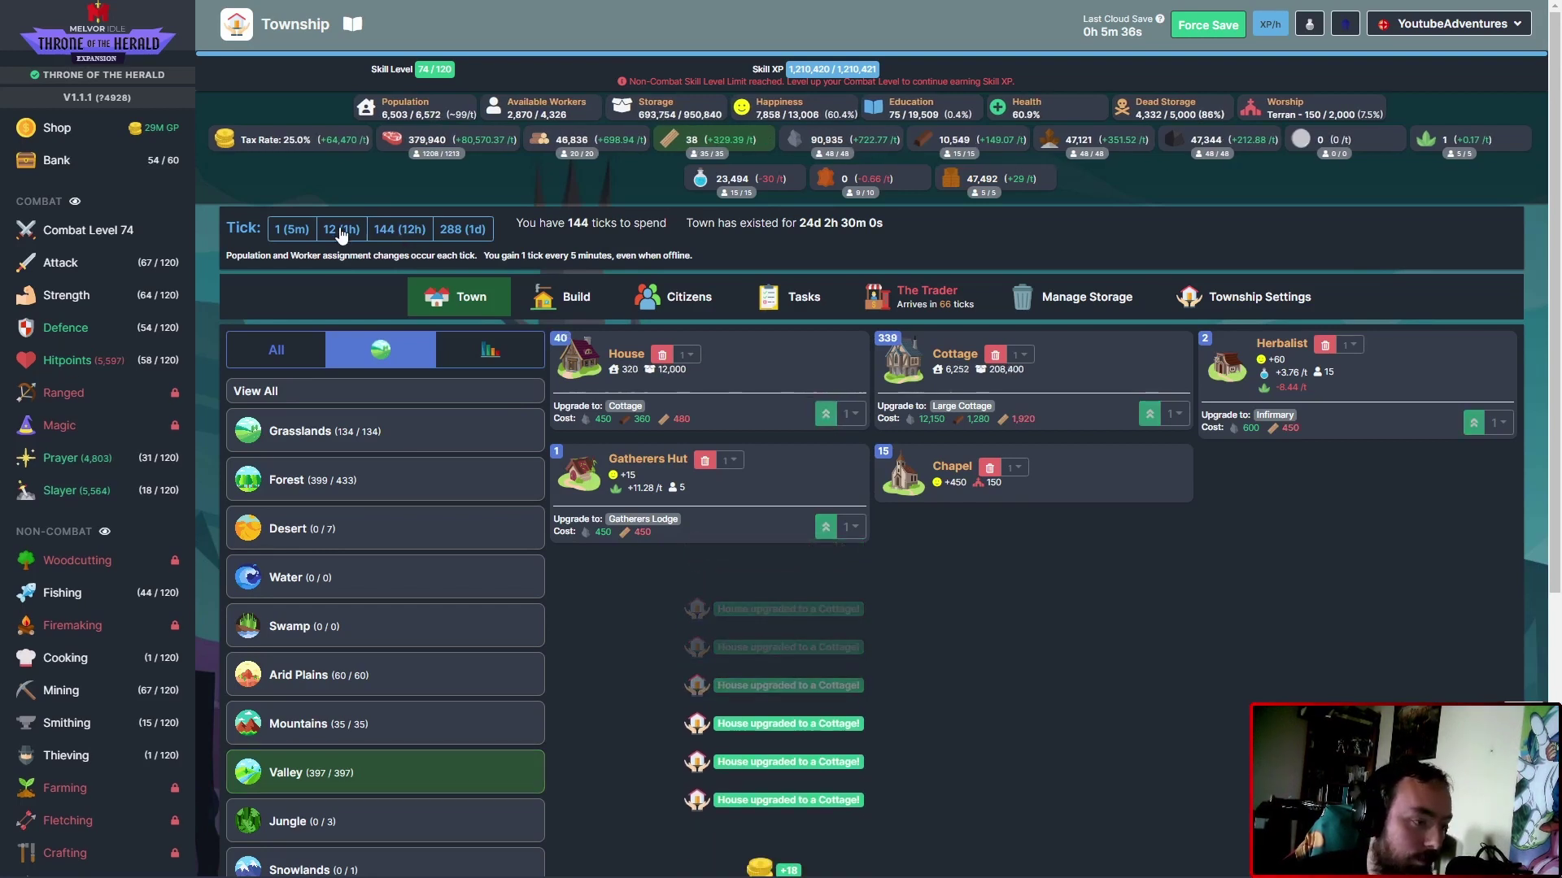
click(826, 418)
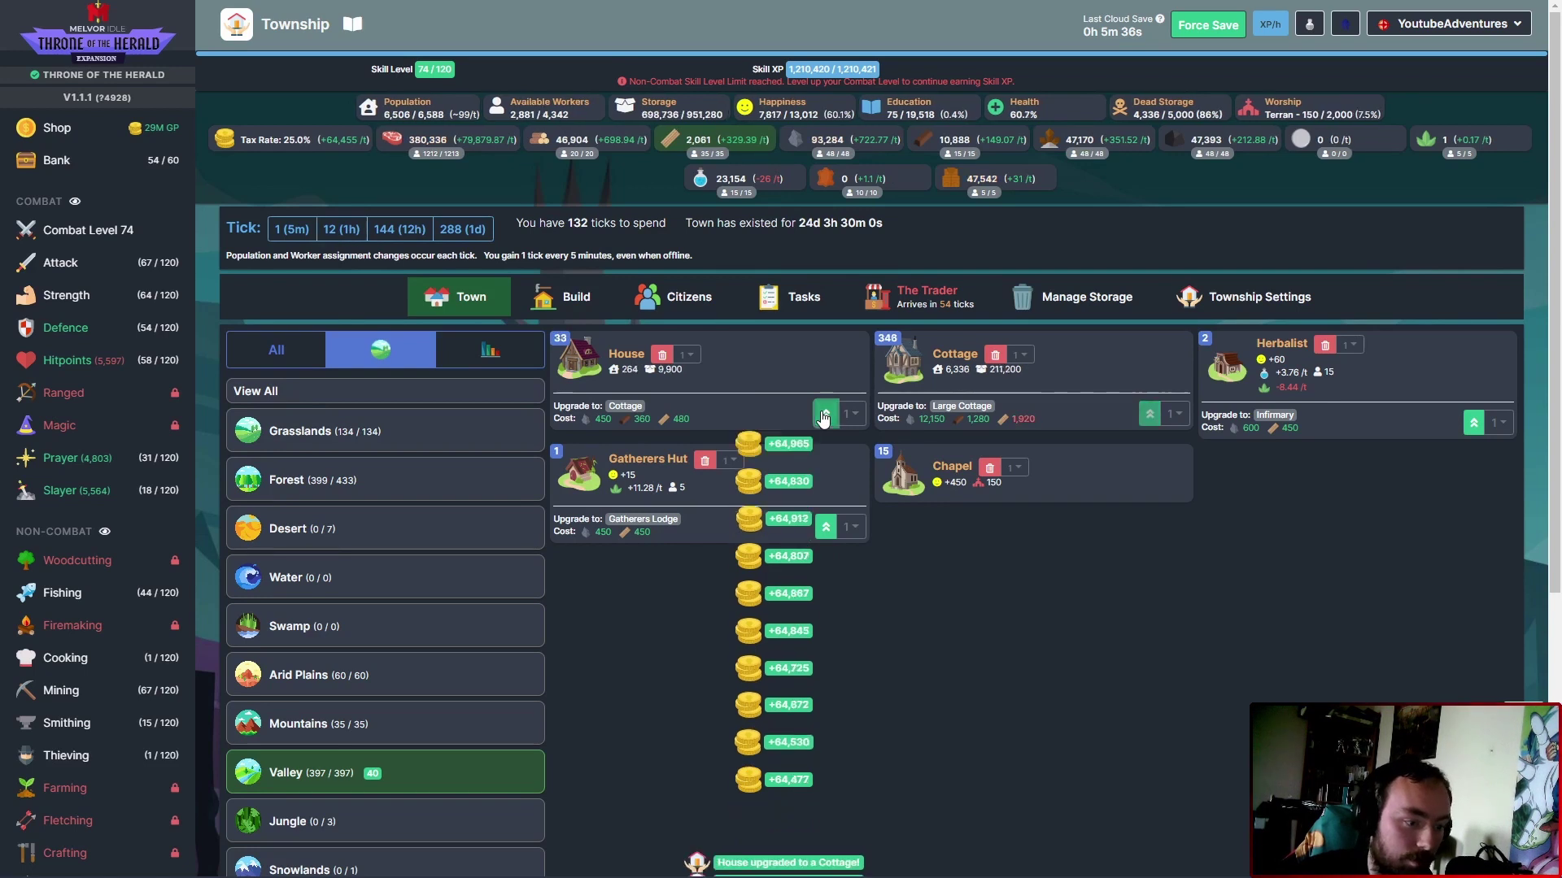
click(827, 416)
click(827, 416)
click(825, 415)
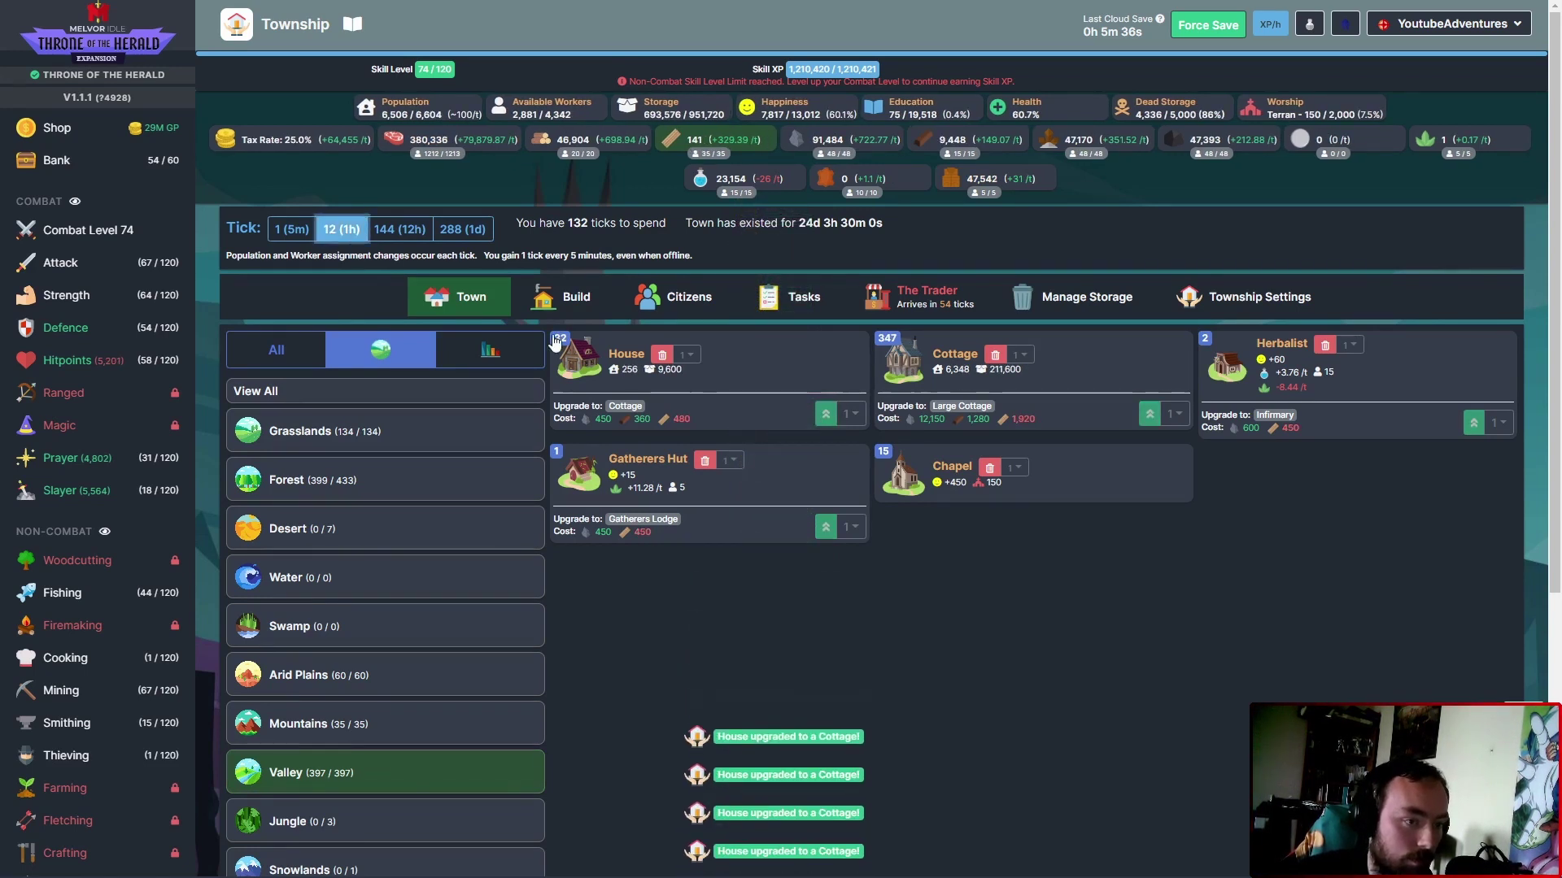
click(825, 418)
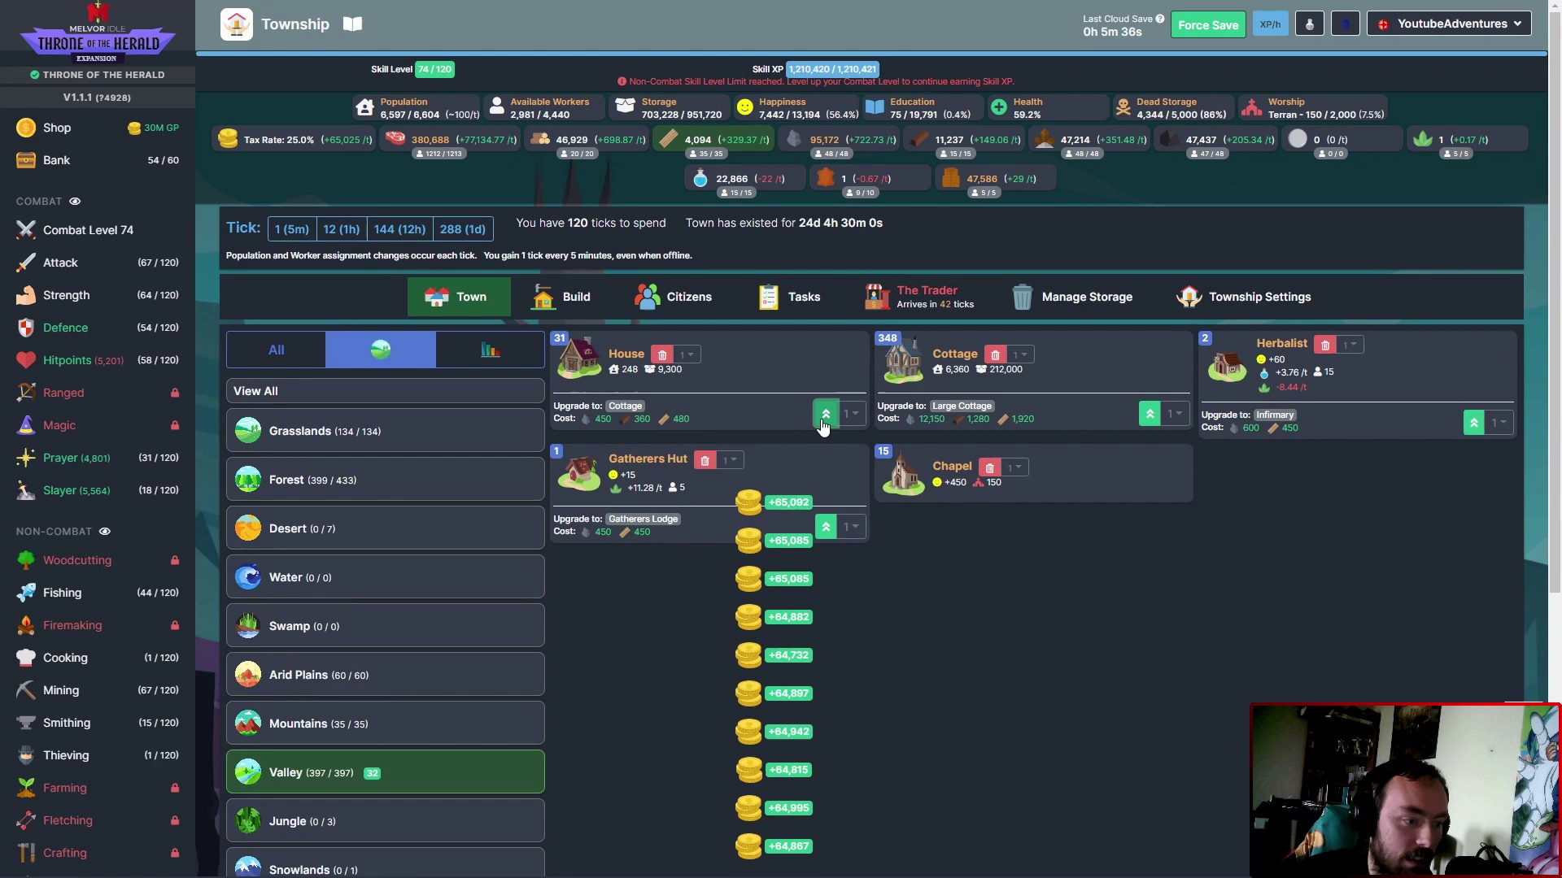
click(825, 418)
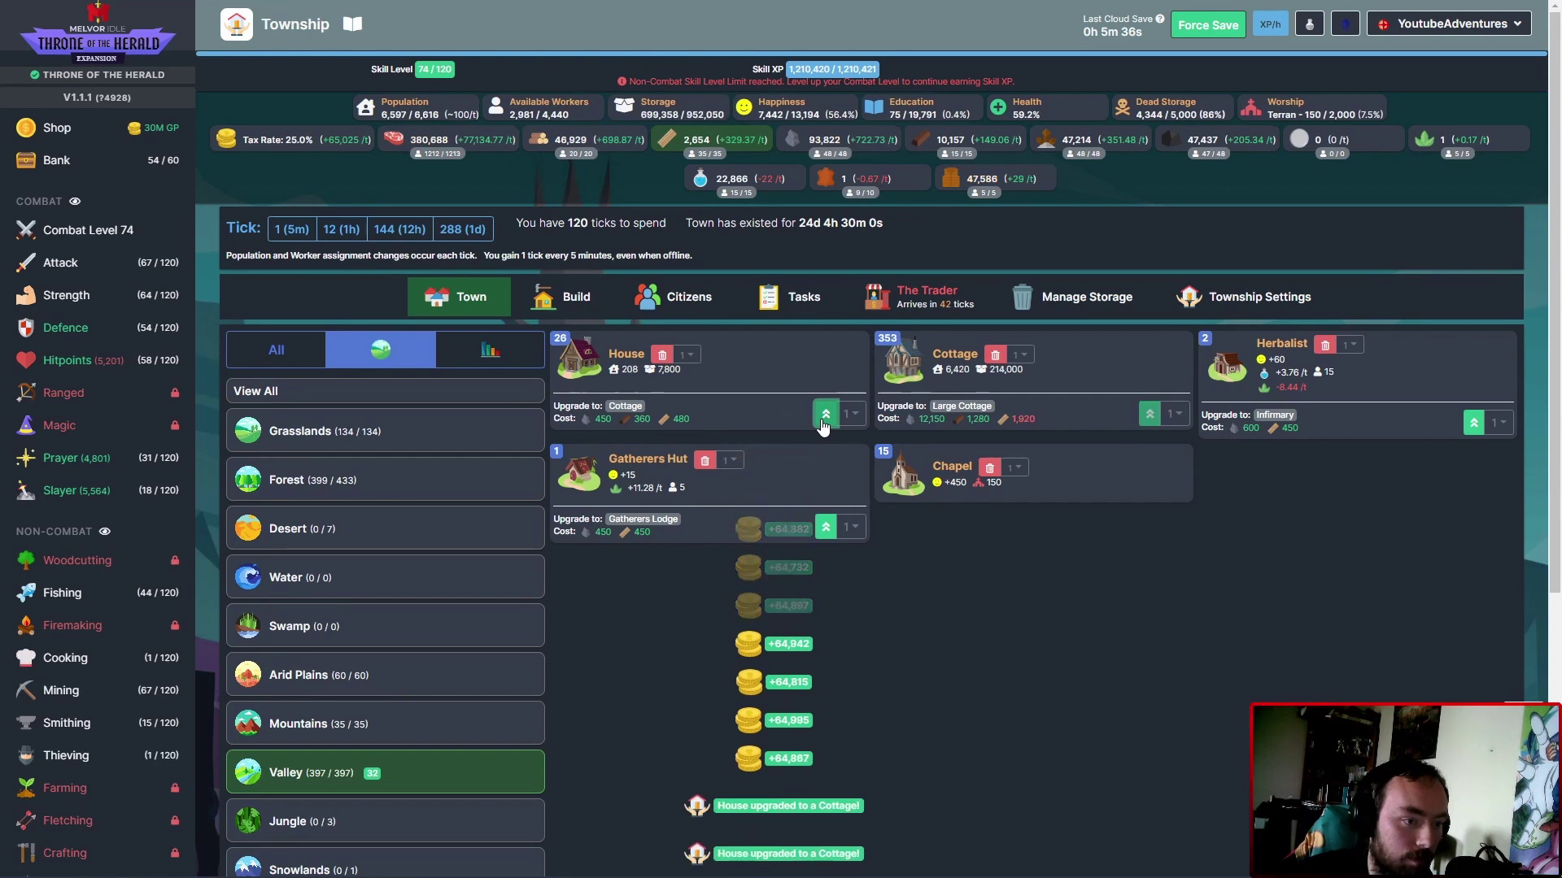
click(339, 229)
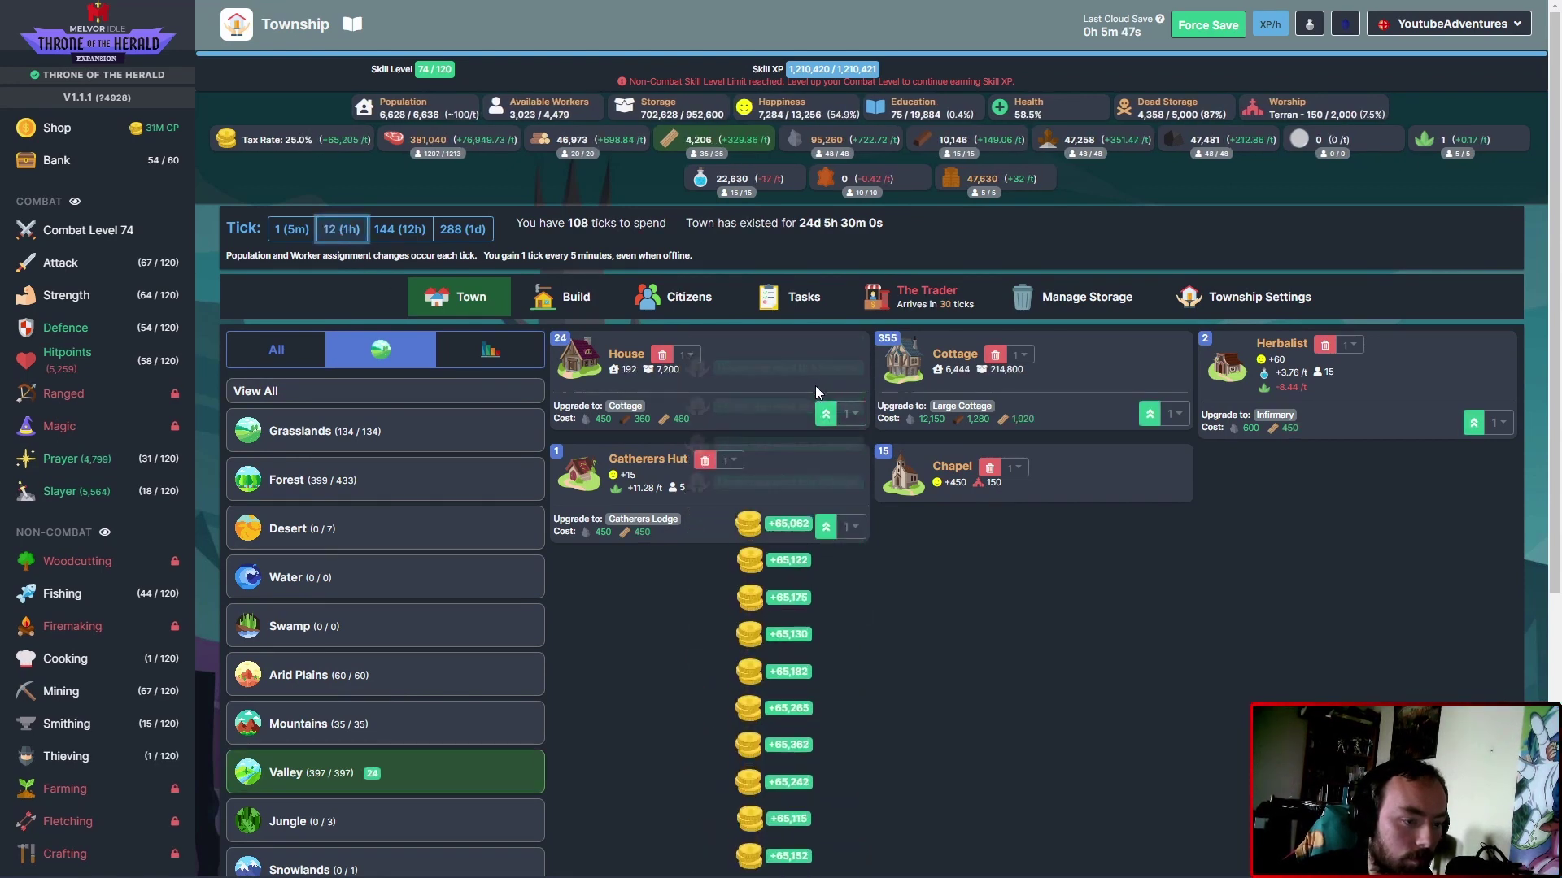
click(825, 416)
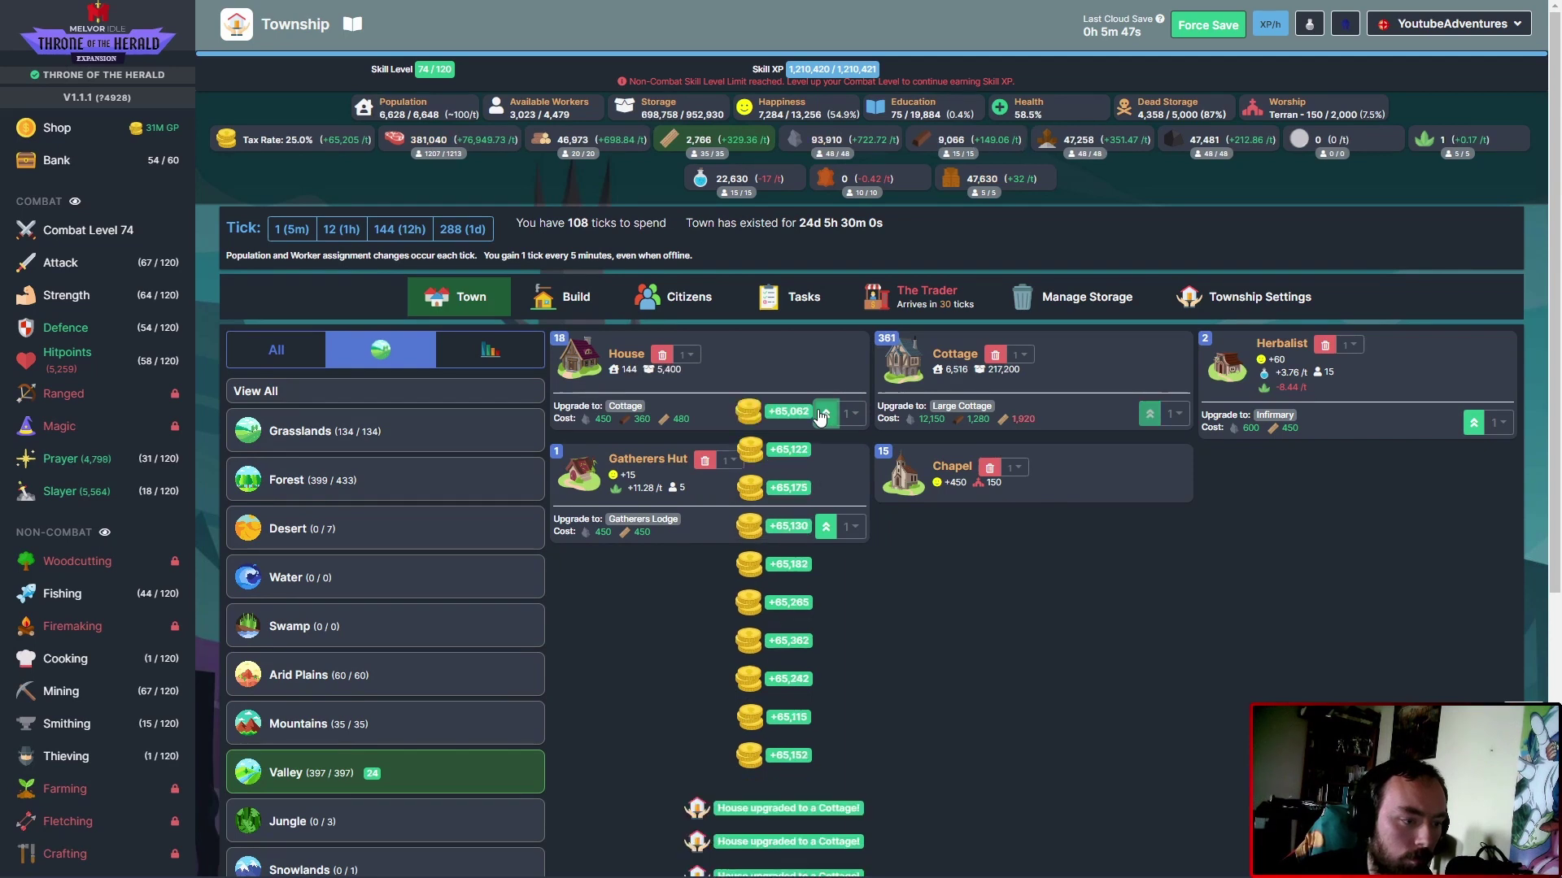
click(825, 416)
click(826, 417)
click(825, 415)
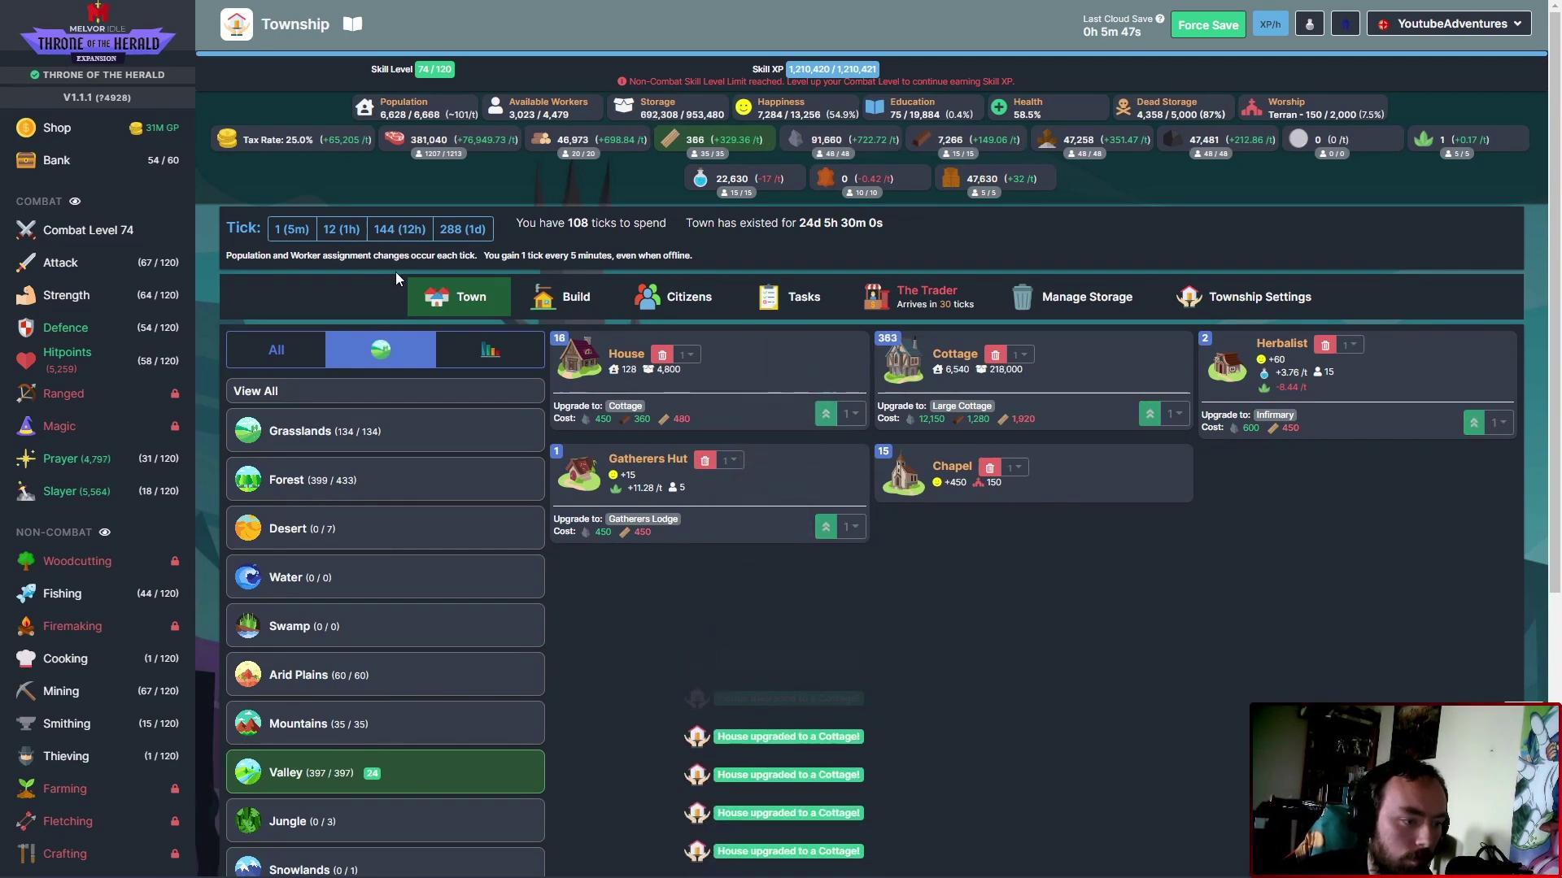
click(340, 229)
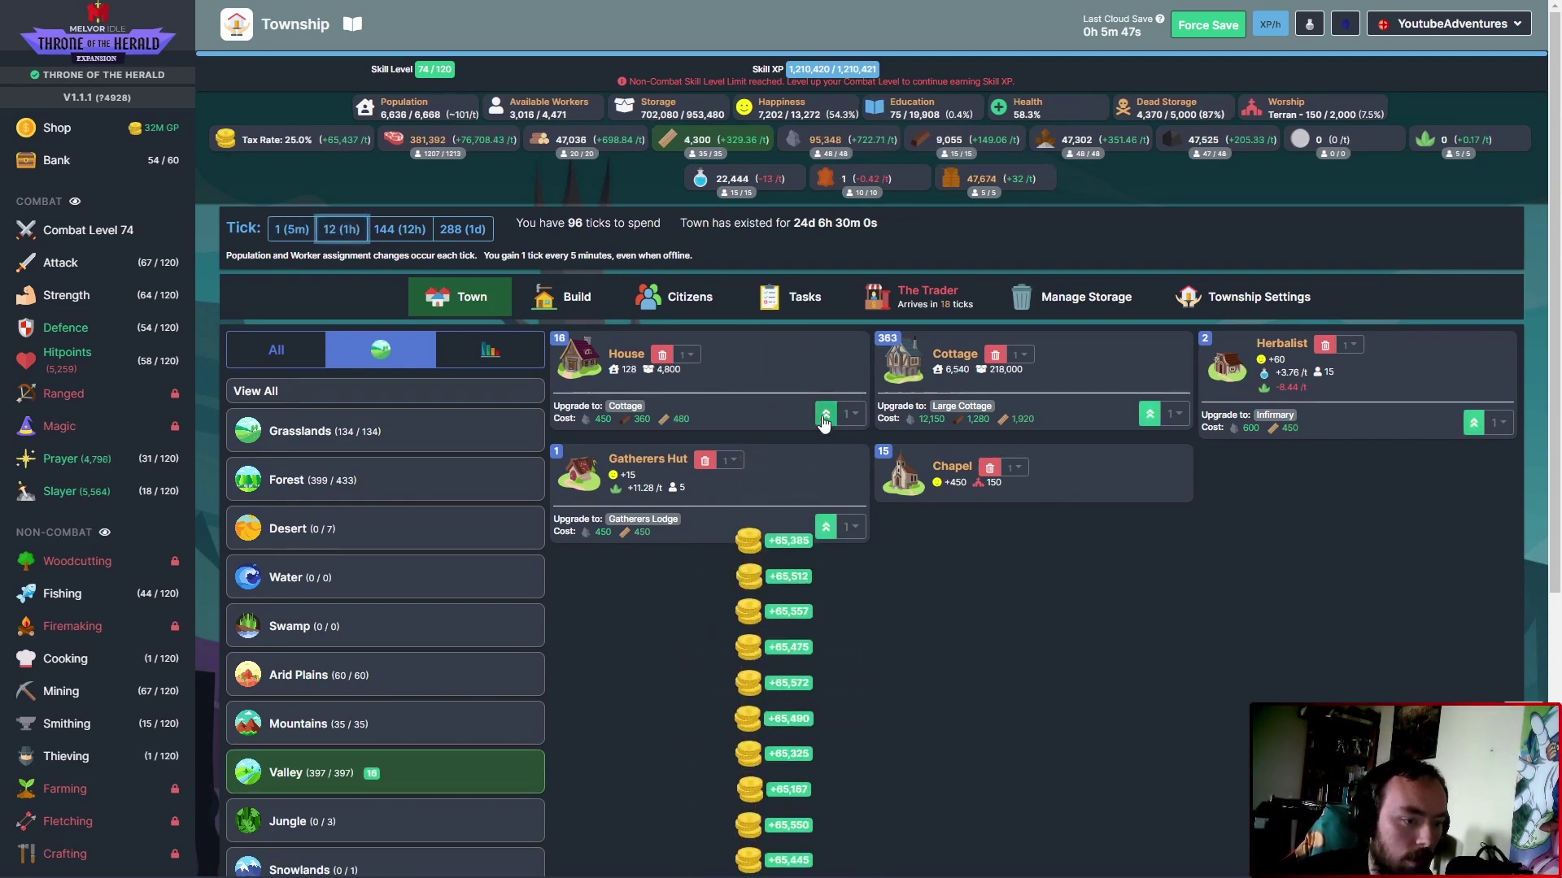
click(825, 416)
click(825, 417)
click(825, 416)
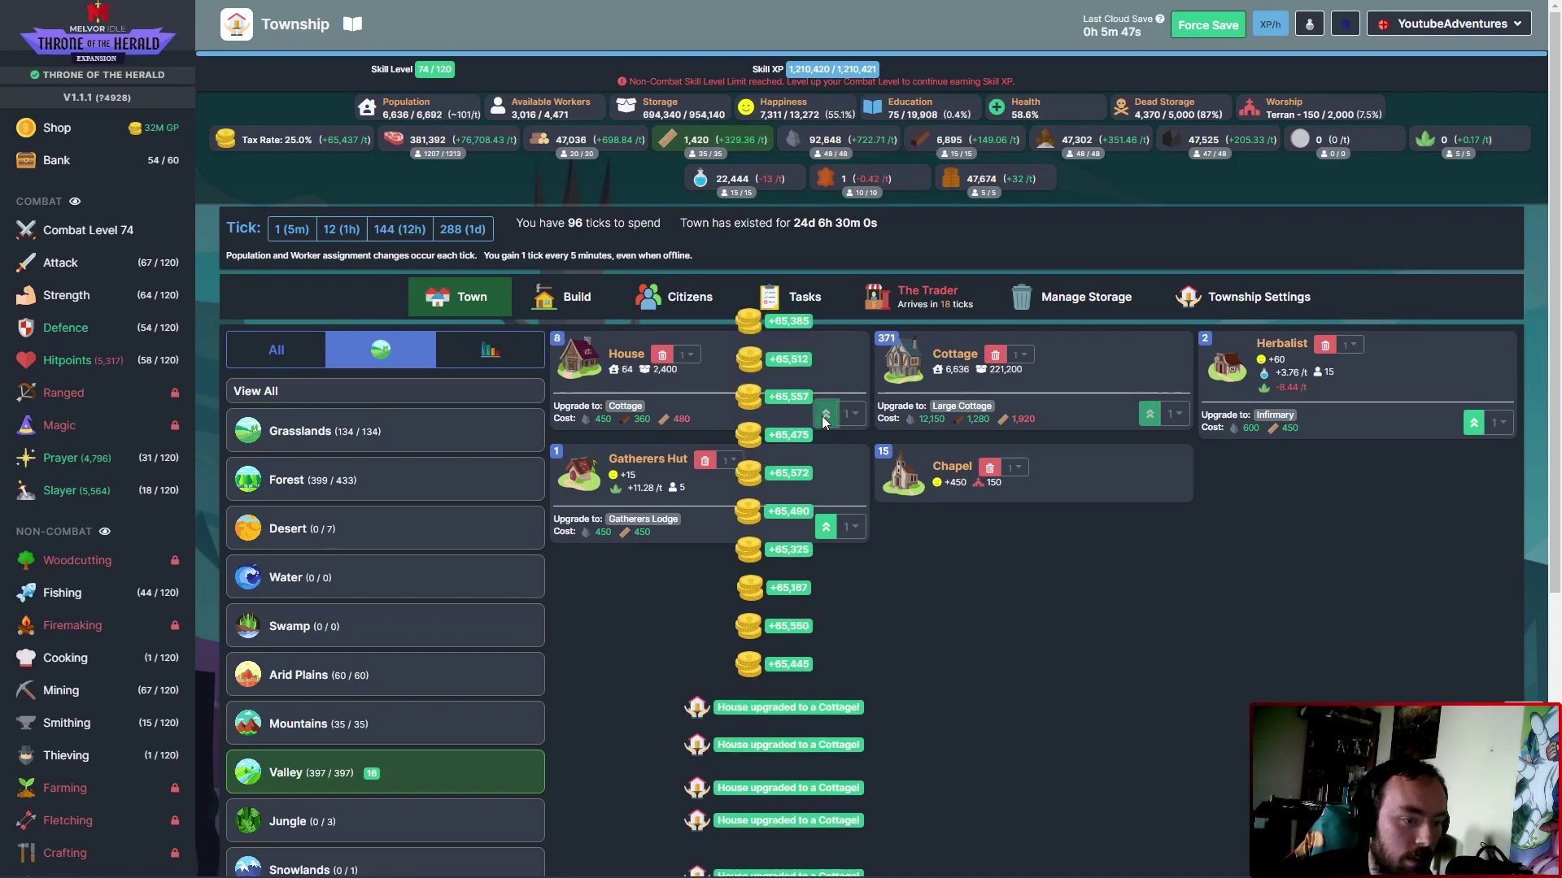
click(825, 416)
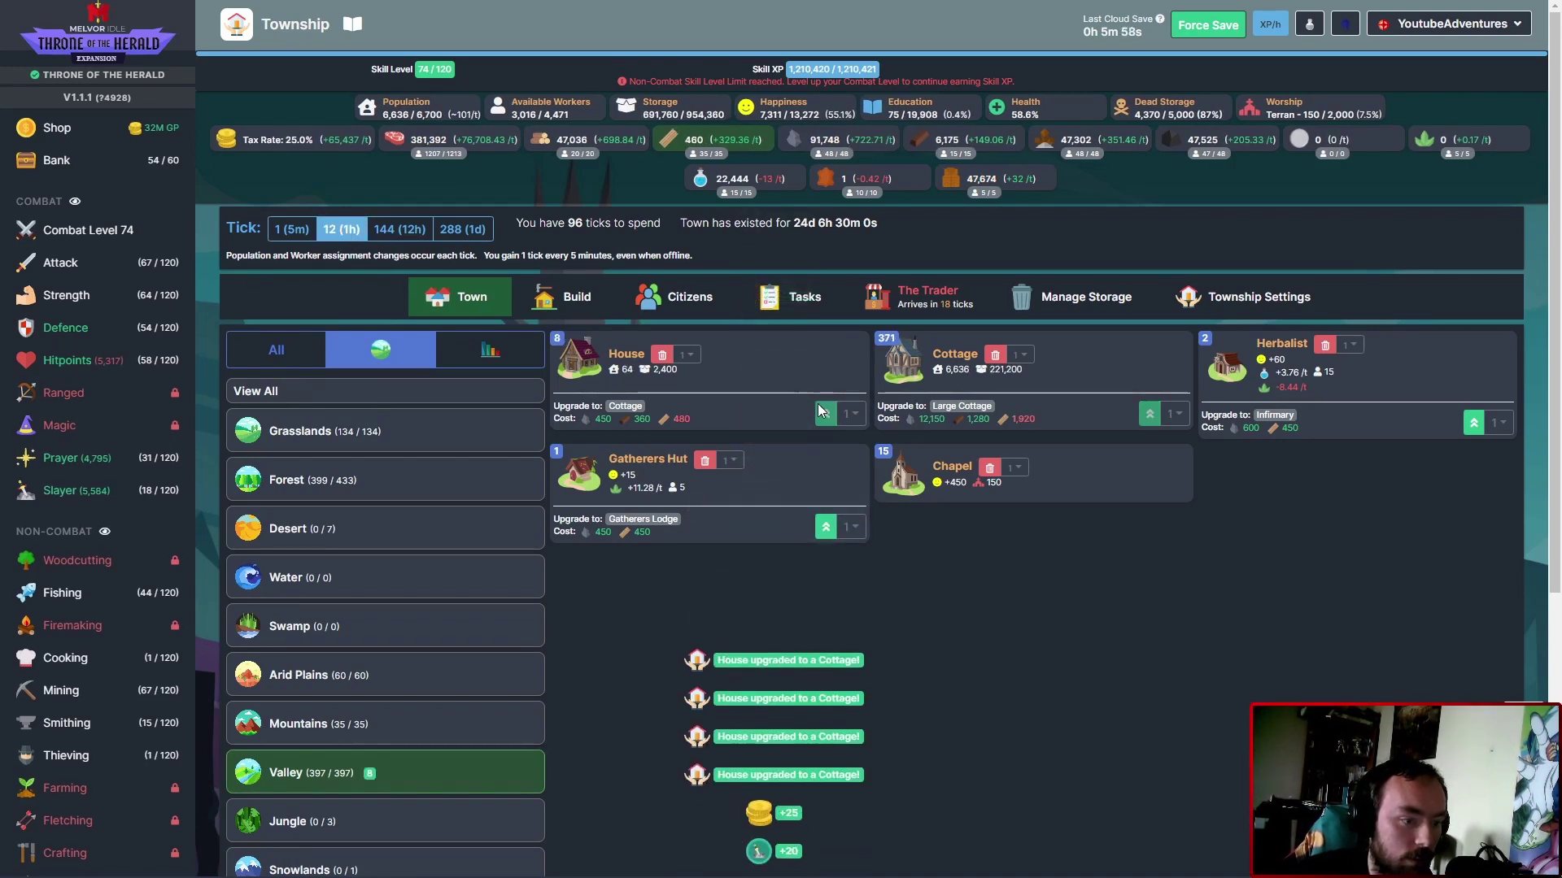
click(826, 419)
click(826, 419)
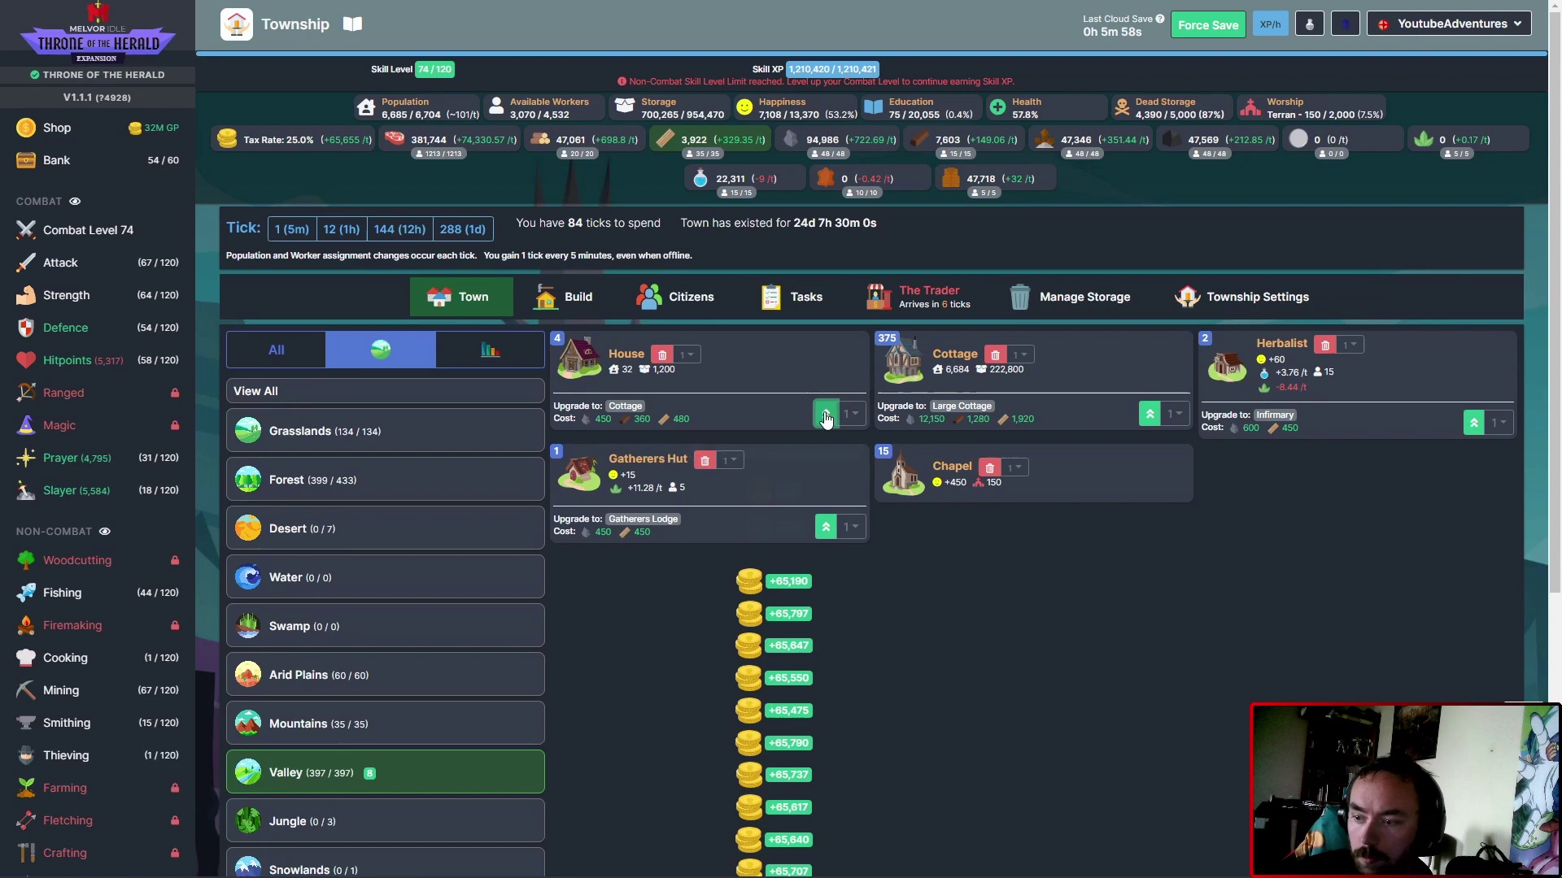
click(827, 418)
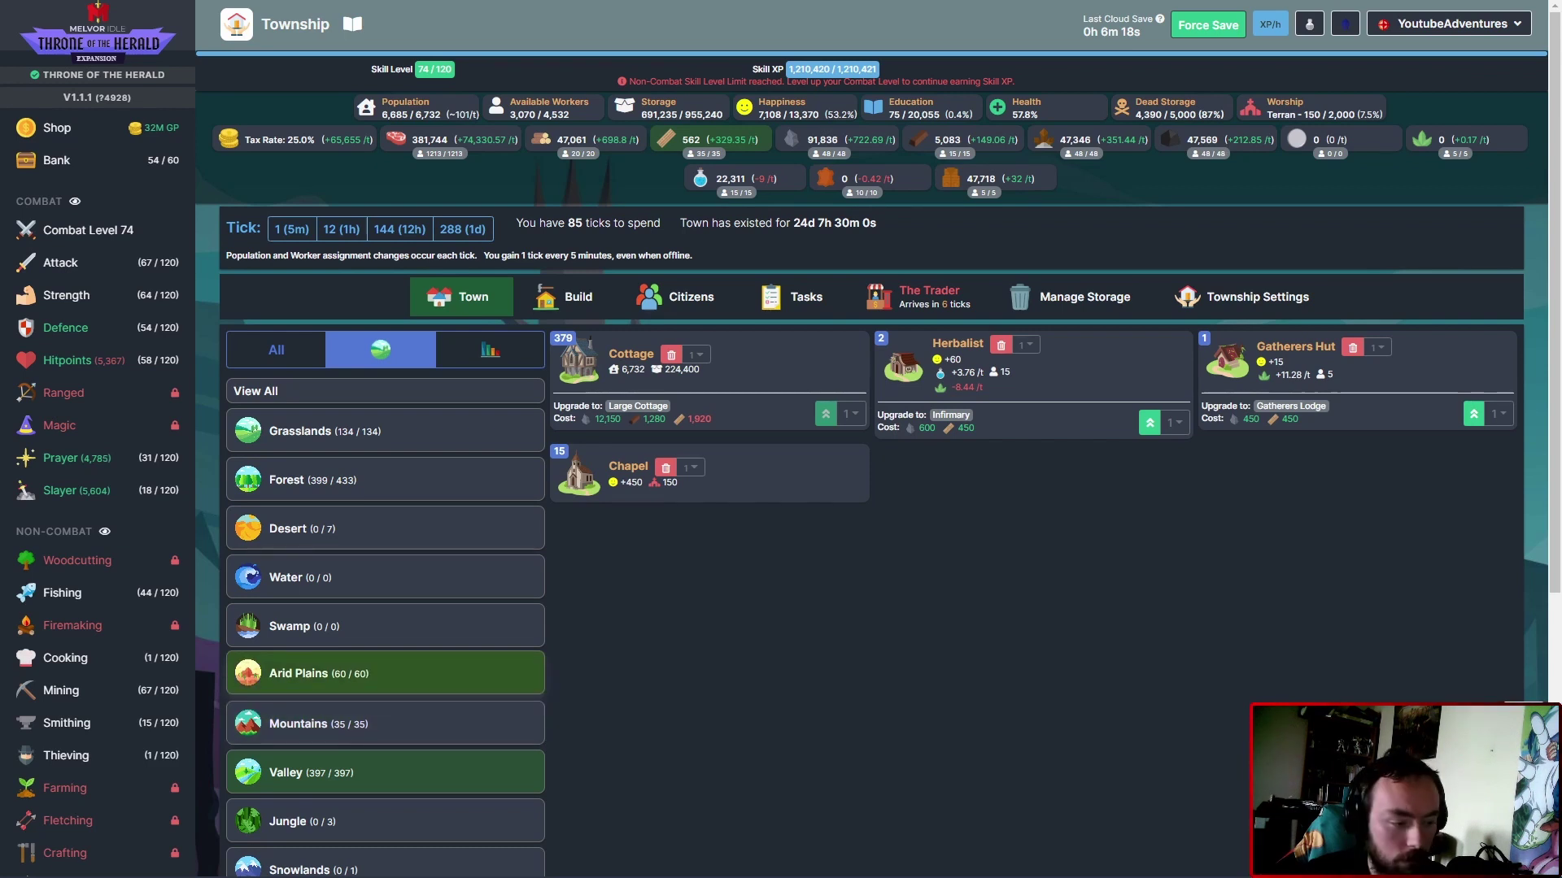
View the Arid Plains biome, listing 40 Cottages and 20 Cemeteries.
click(446, 673)
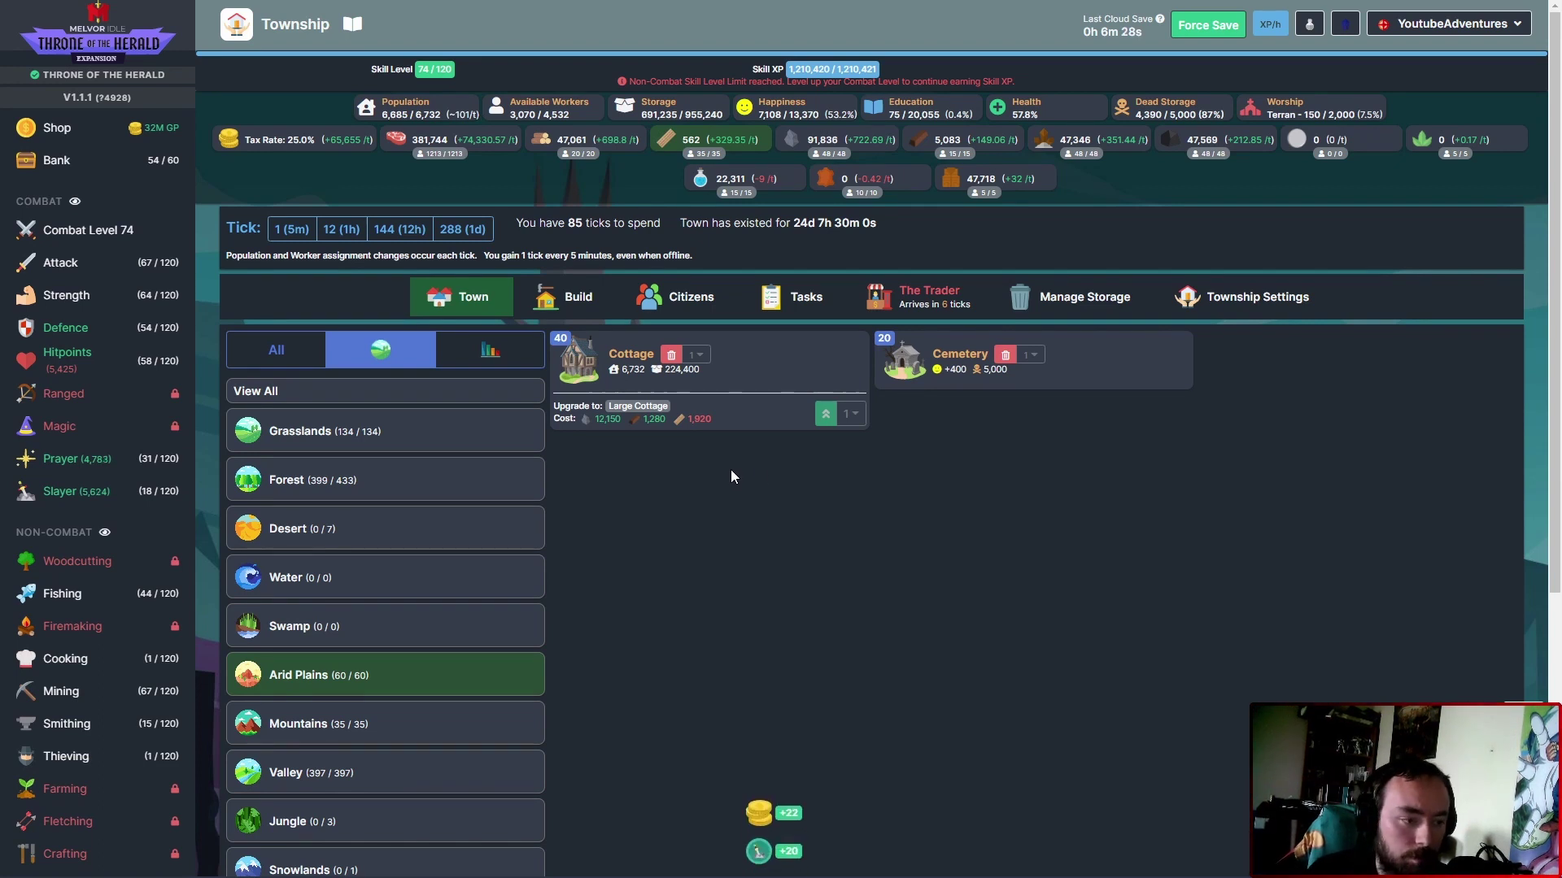
scroll(132, 546, down, 2)
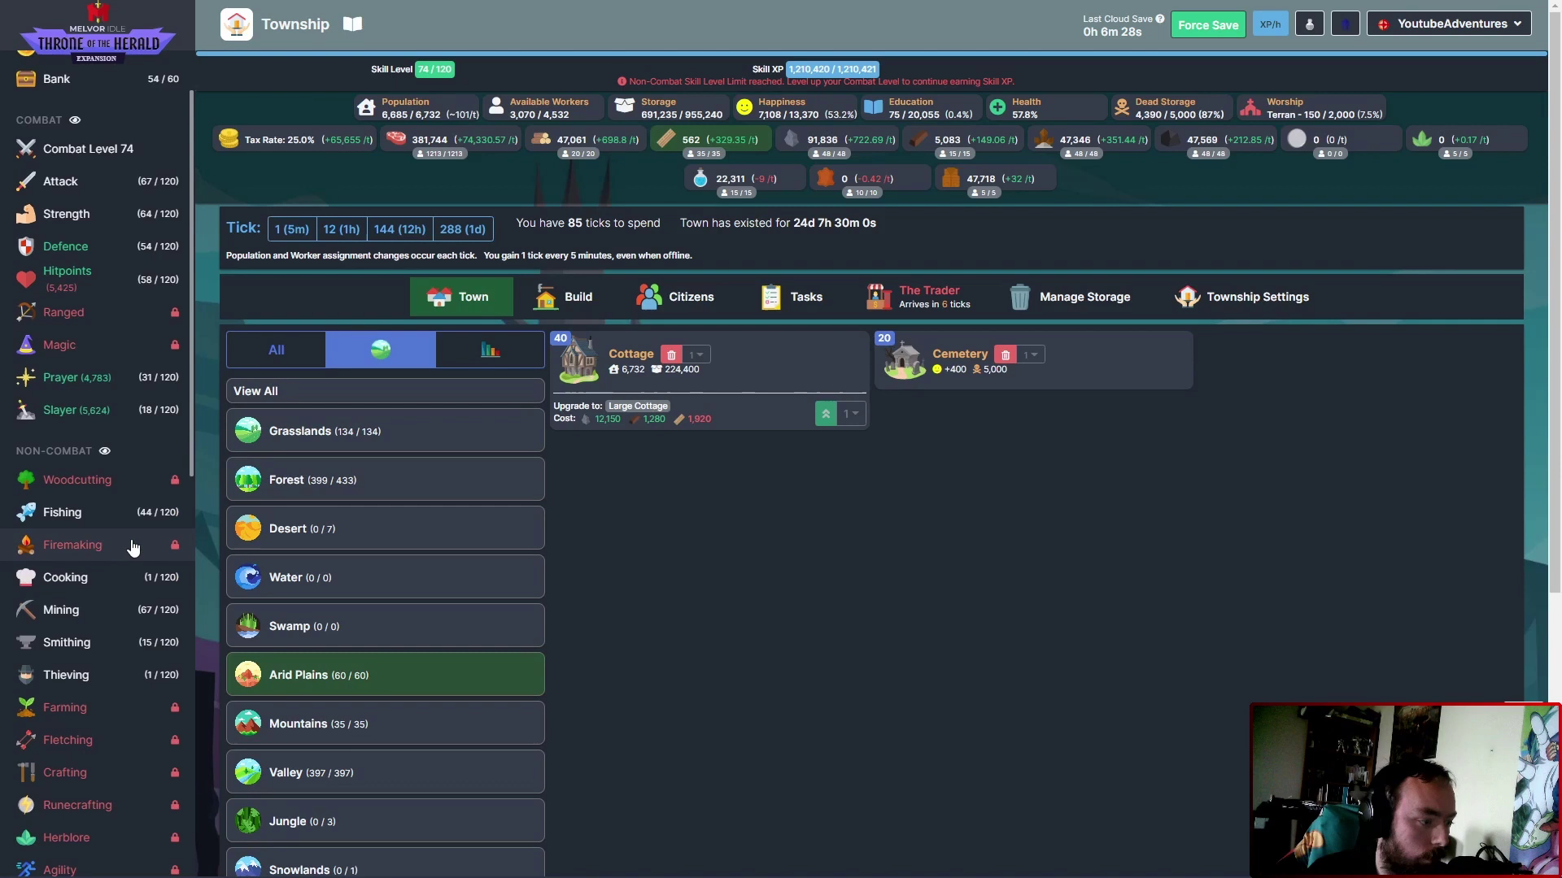
scroll(132, 547, down, 2)
scroll(131, 546, down, 2)
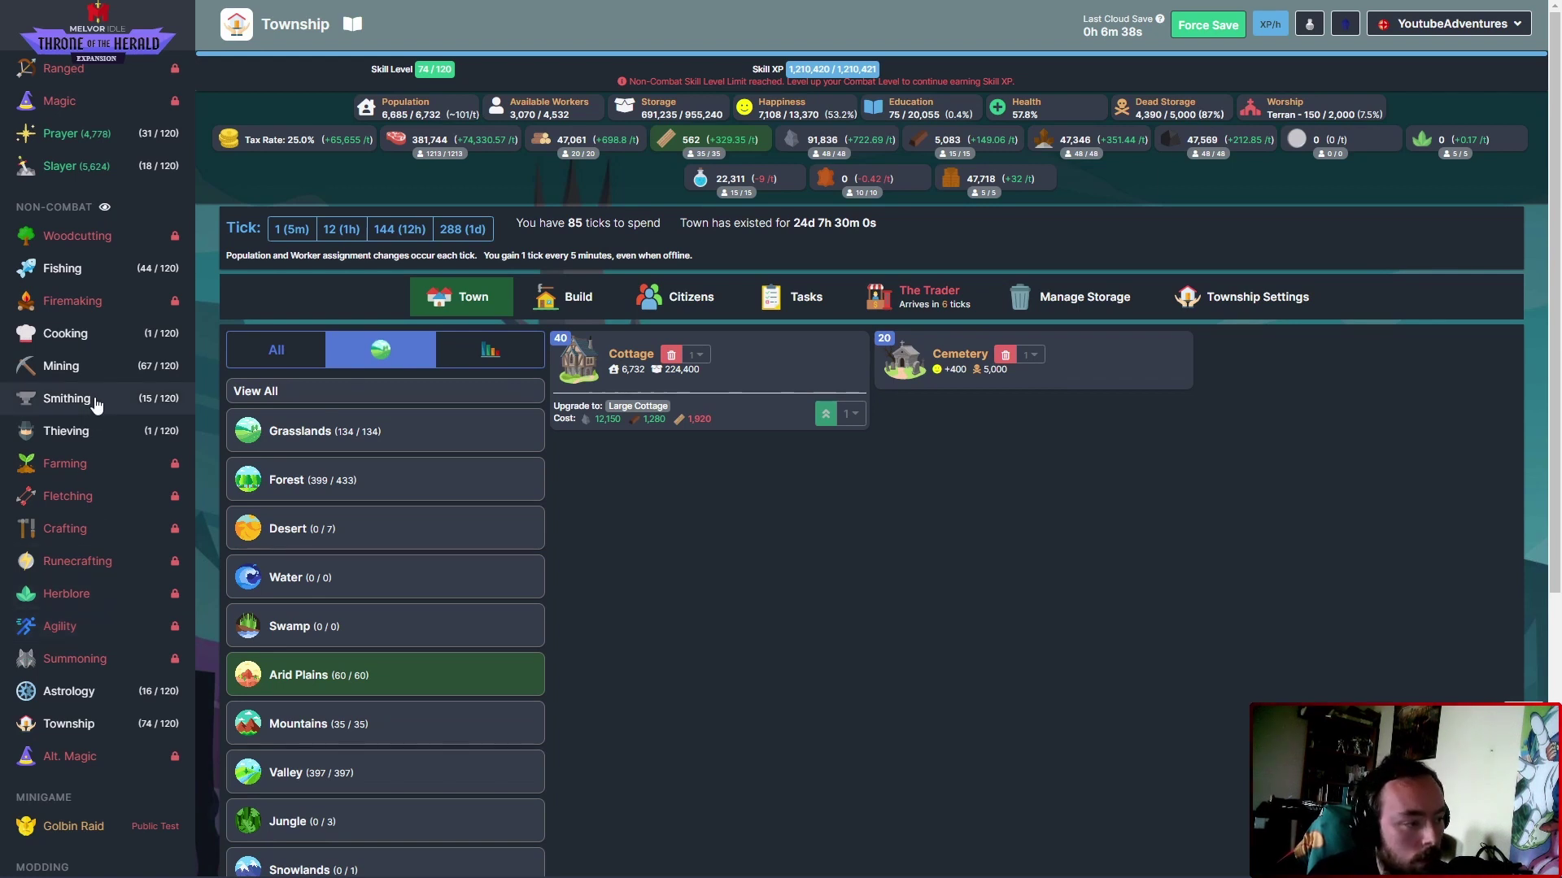
scroll(104, 366, up, 2)
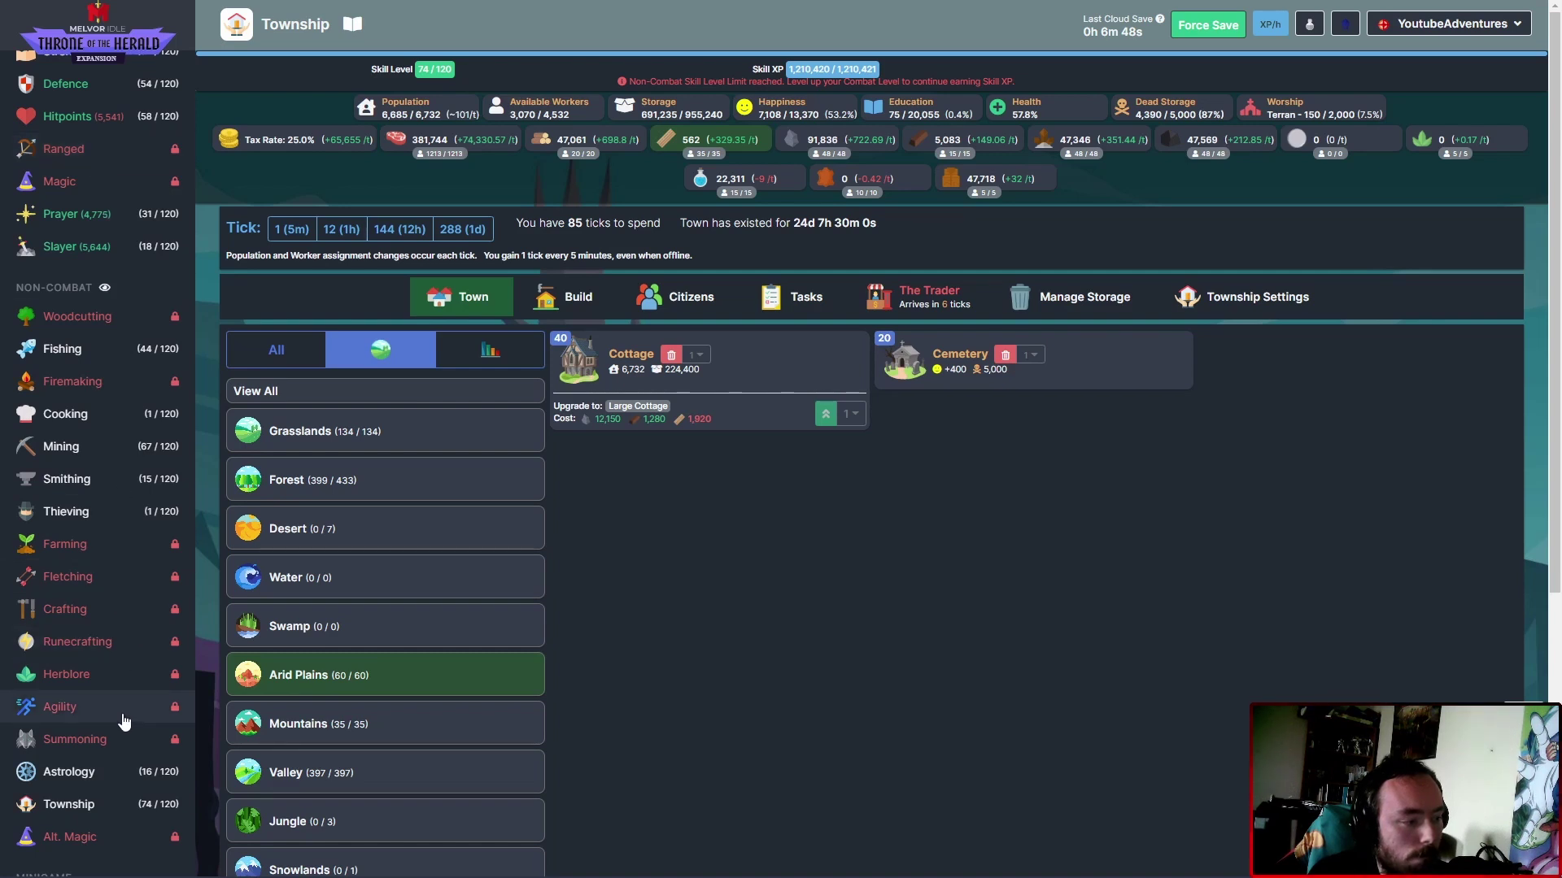
Unlock Woodcutting for 25,000,000 GP and decline unlocking Firemaking.
click(100, 320)
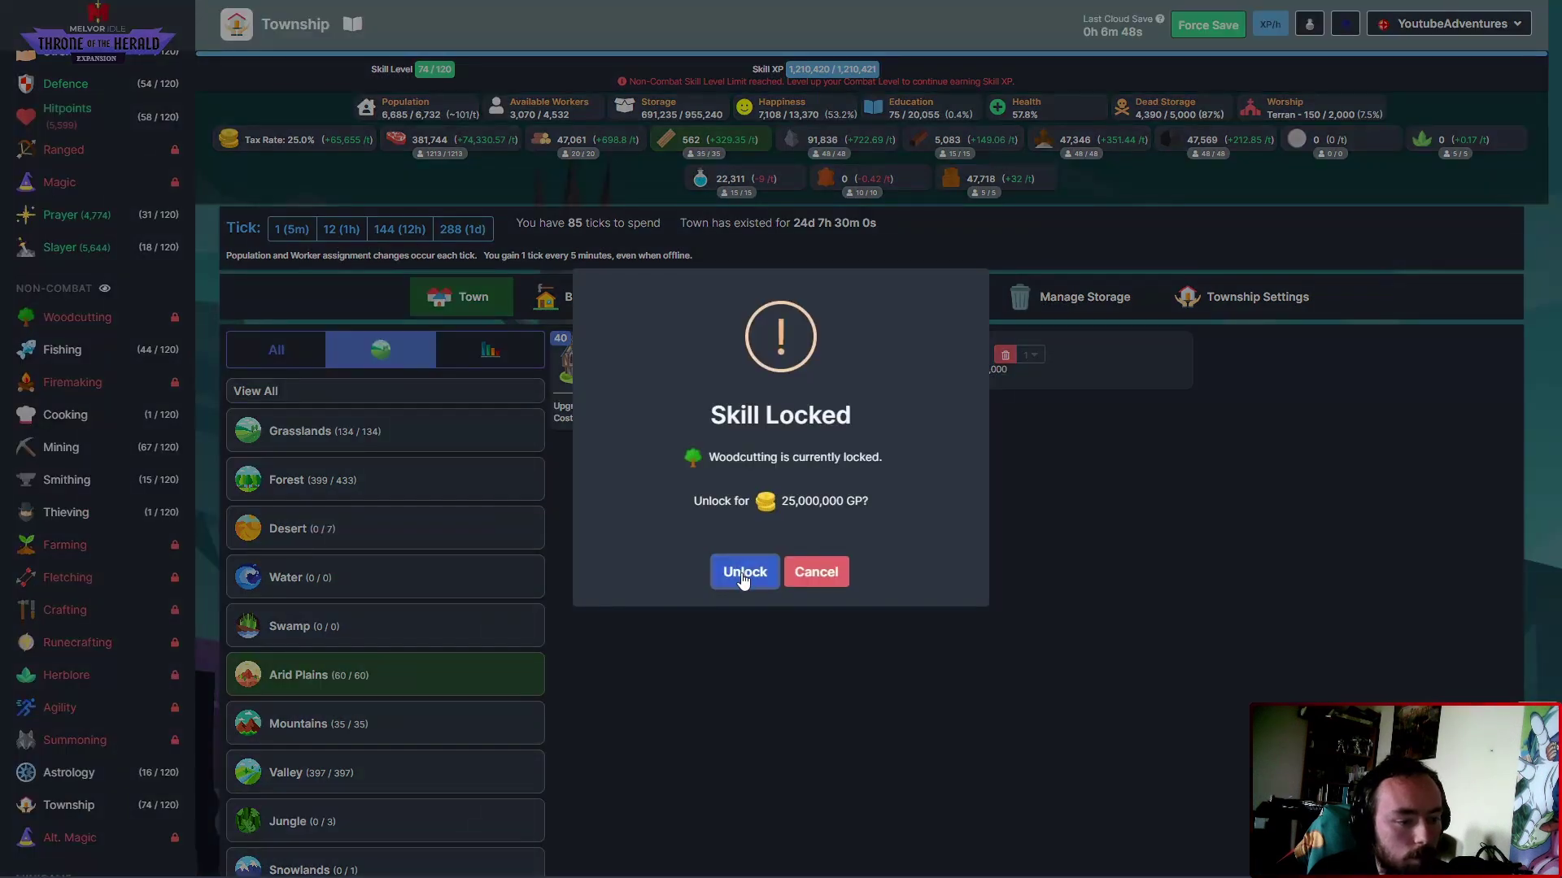
click(744, 575)
click(780, 537)
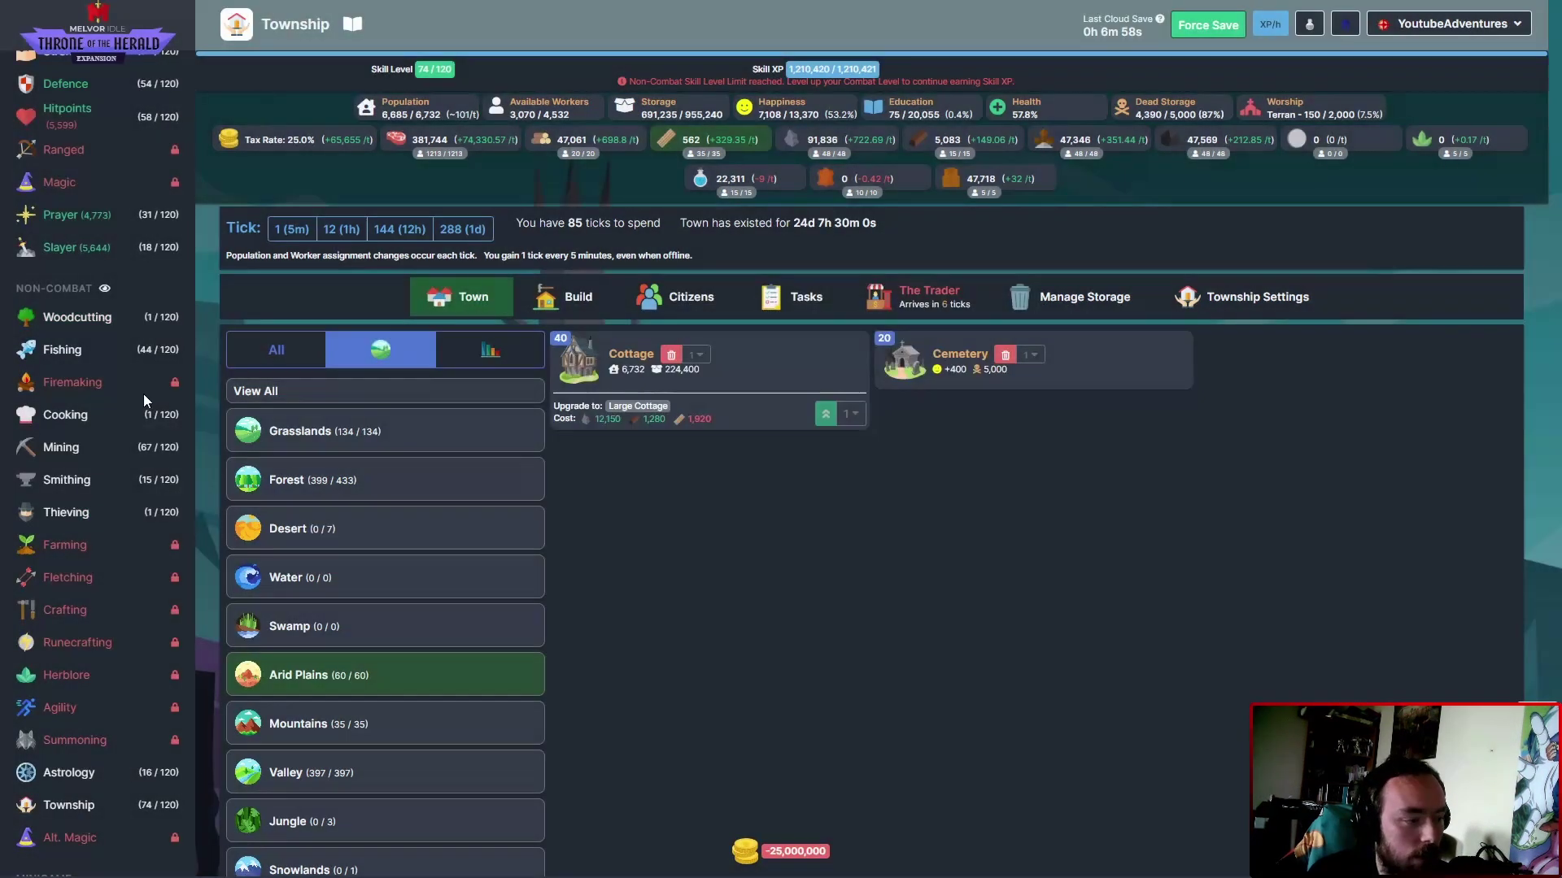
click(124, 388)
click(781, 548)
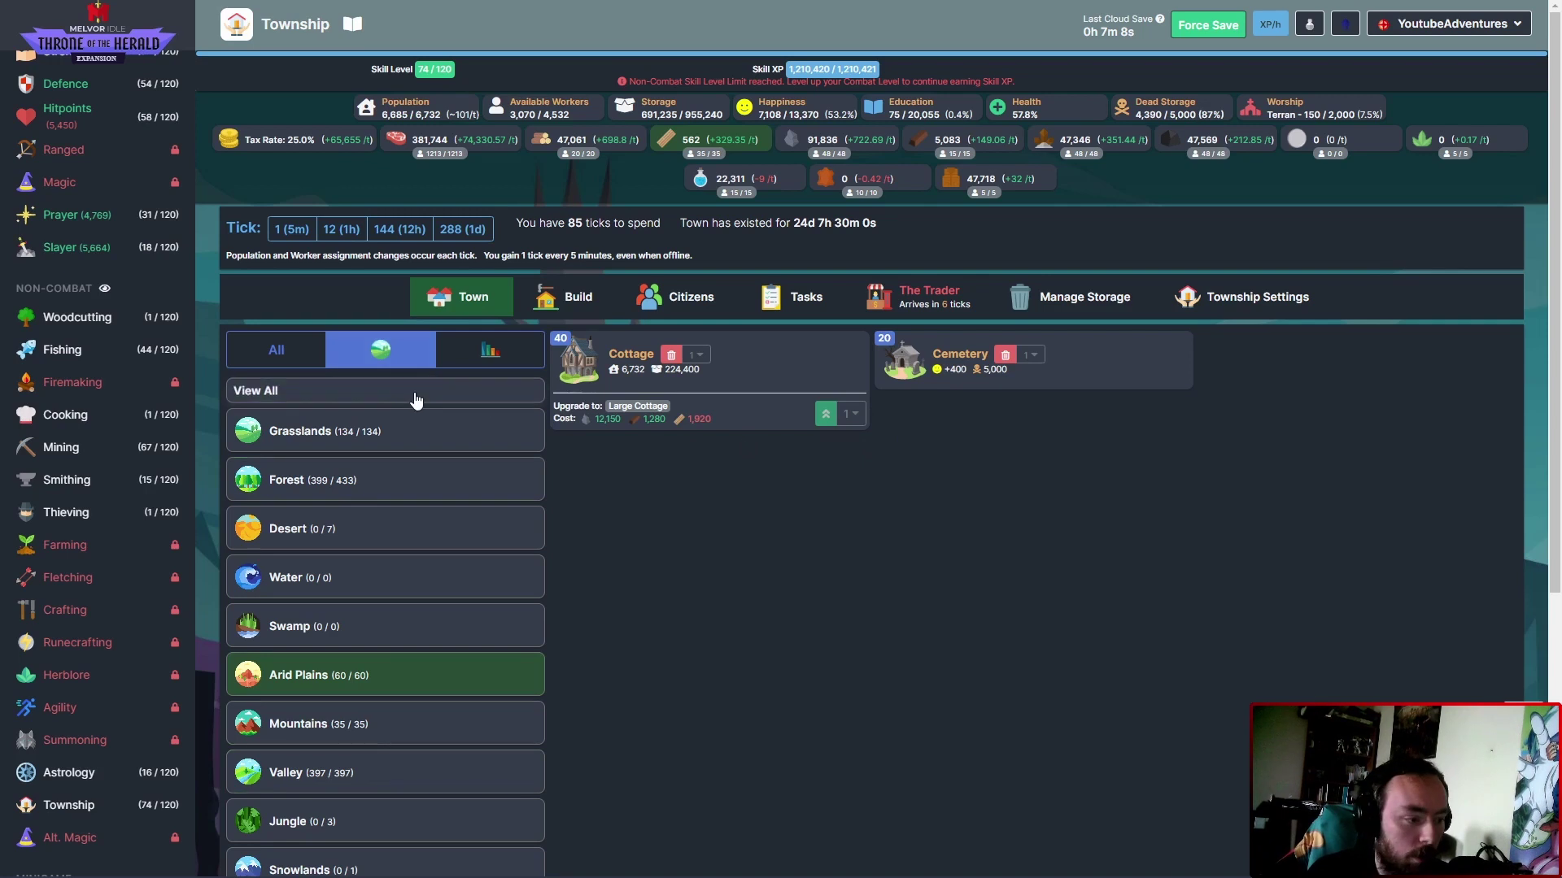
Filter to Grasslands buildings, pass one town tick, and buy two Grasslands land plots.
click(312, 390)
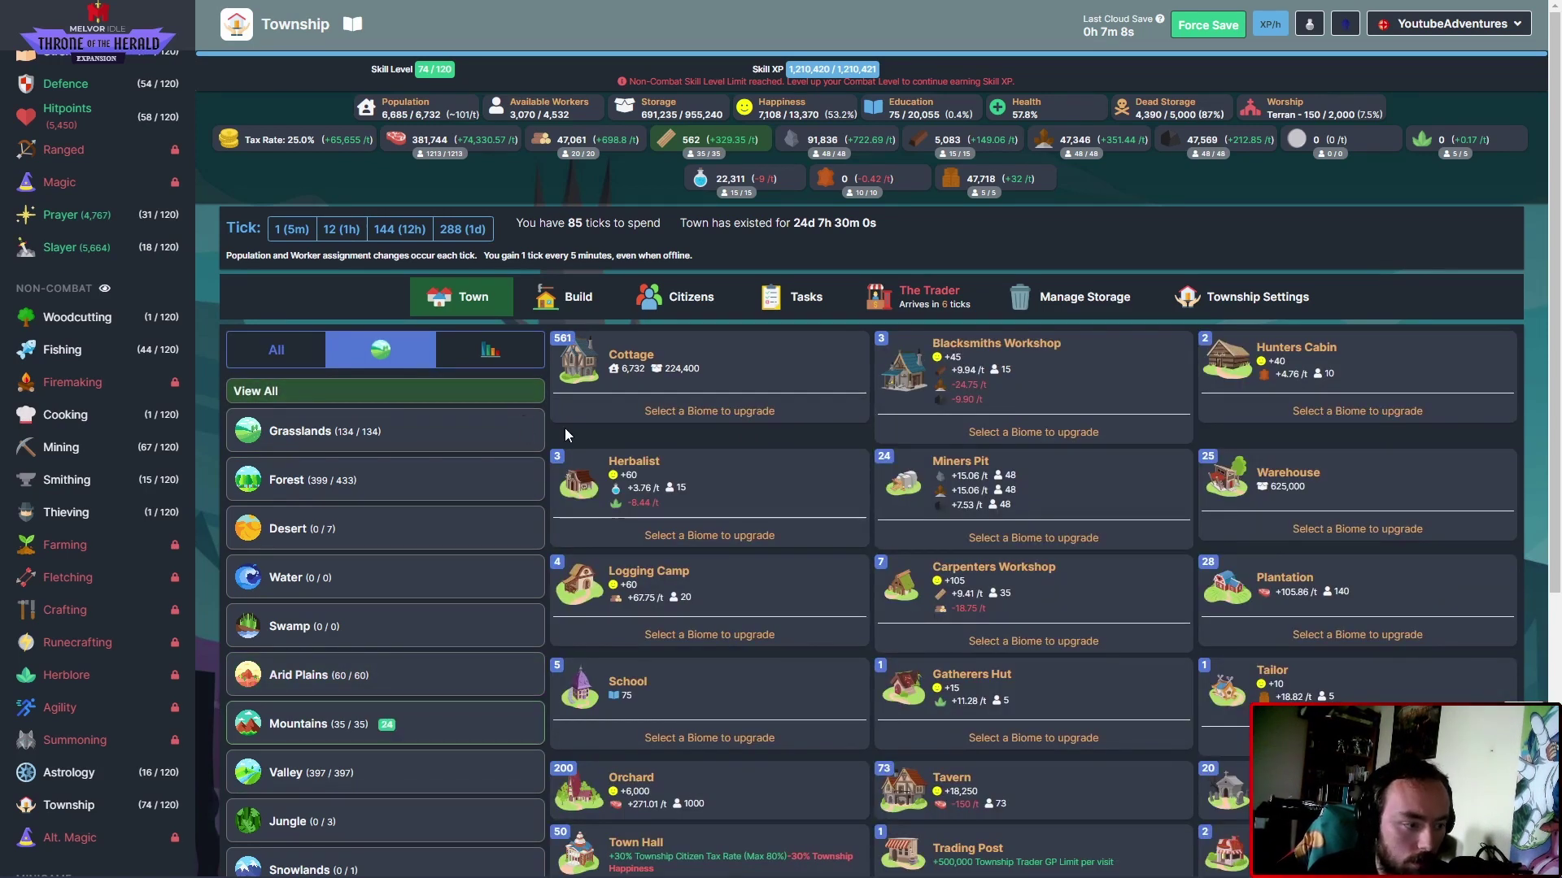
click(485, 431)
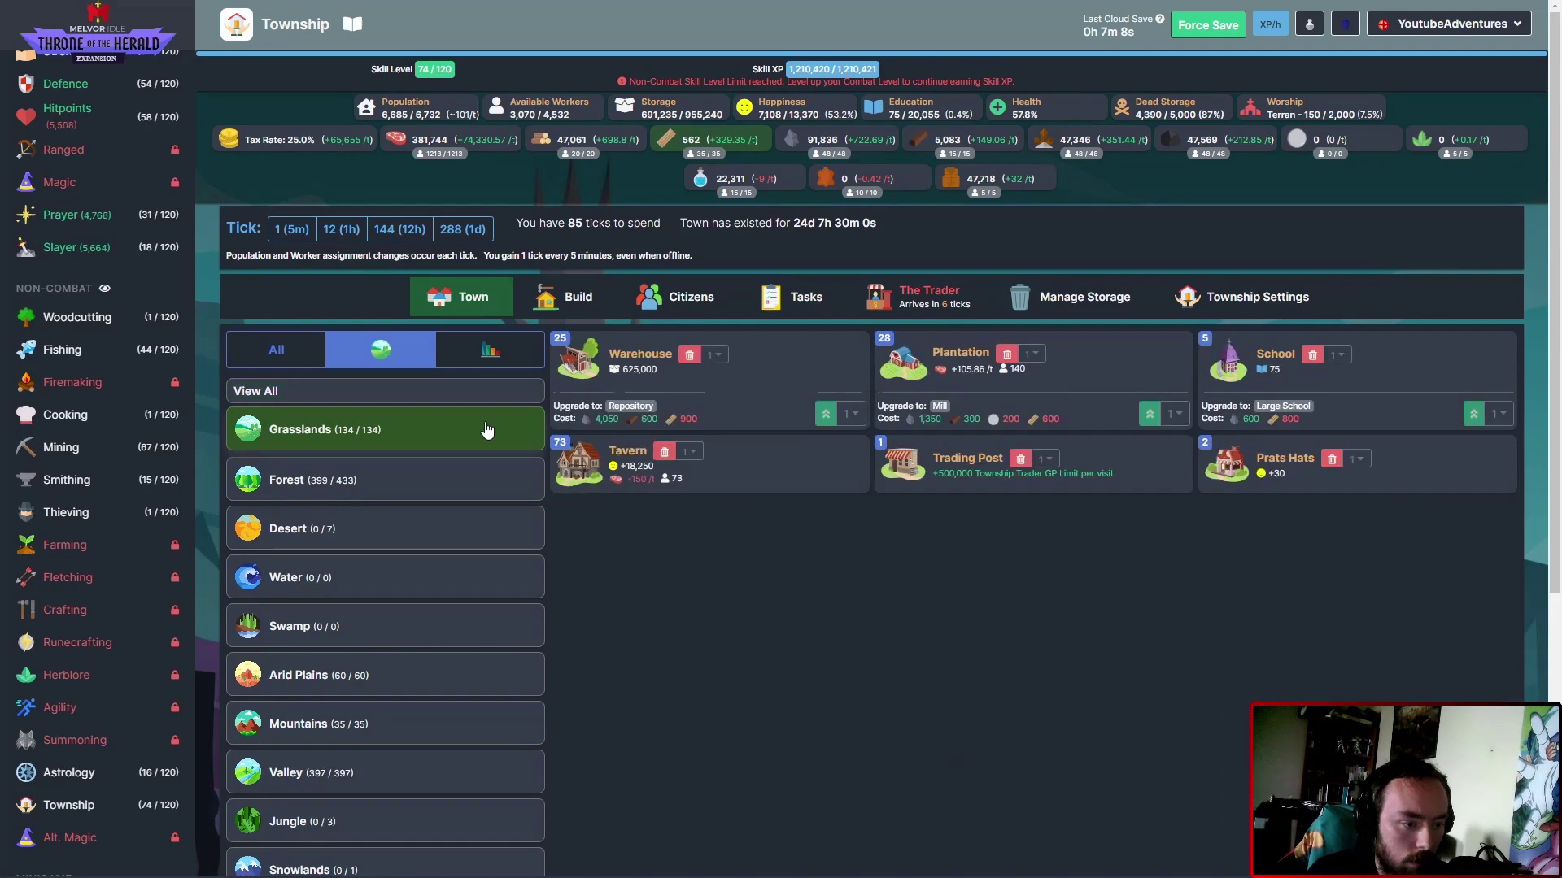
click(568, 297)
scroll(123, 373, up, 5)
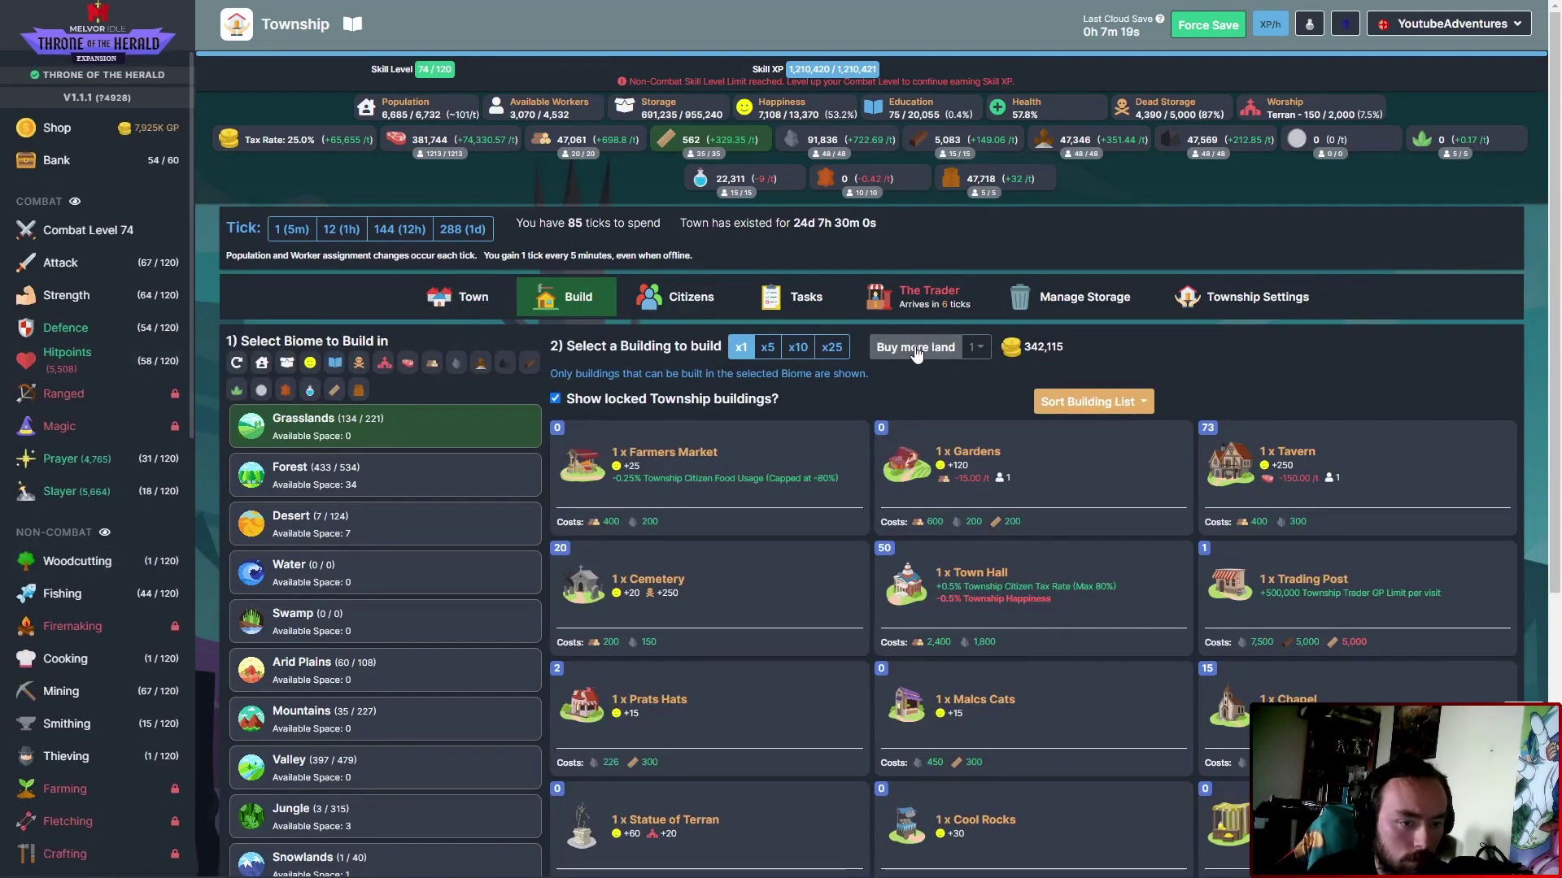
click(290, 229)
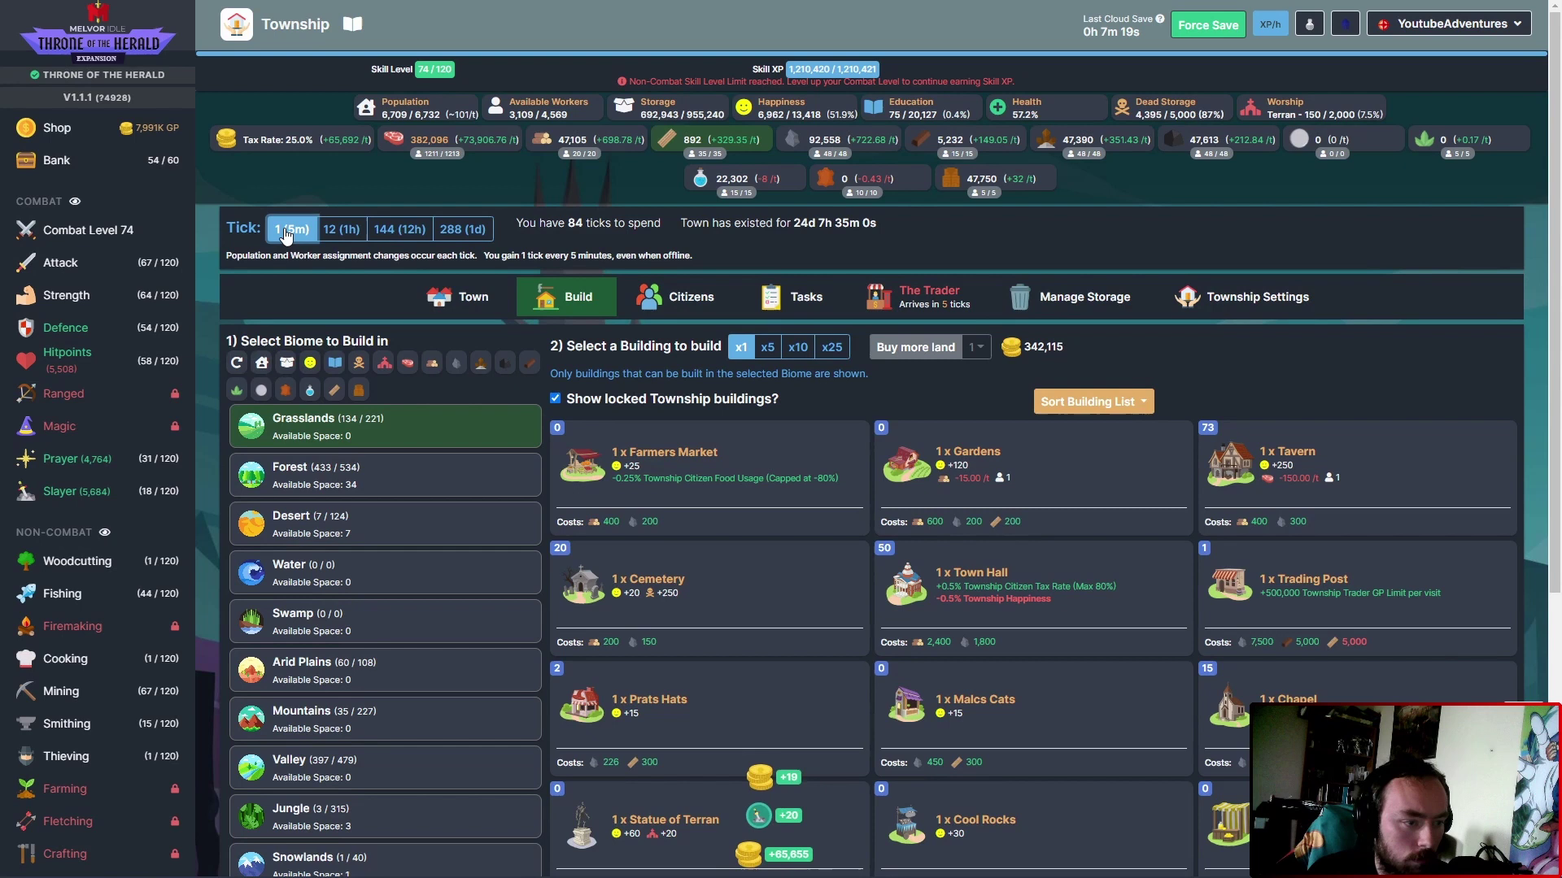
click(912, 349)
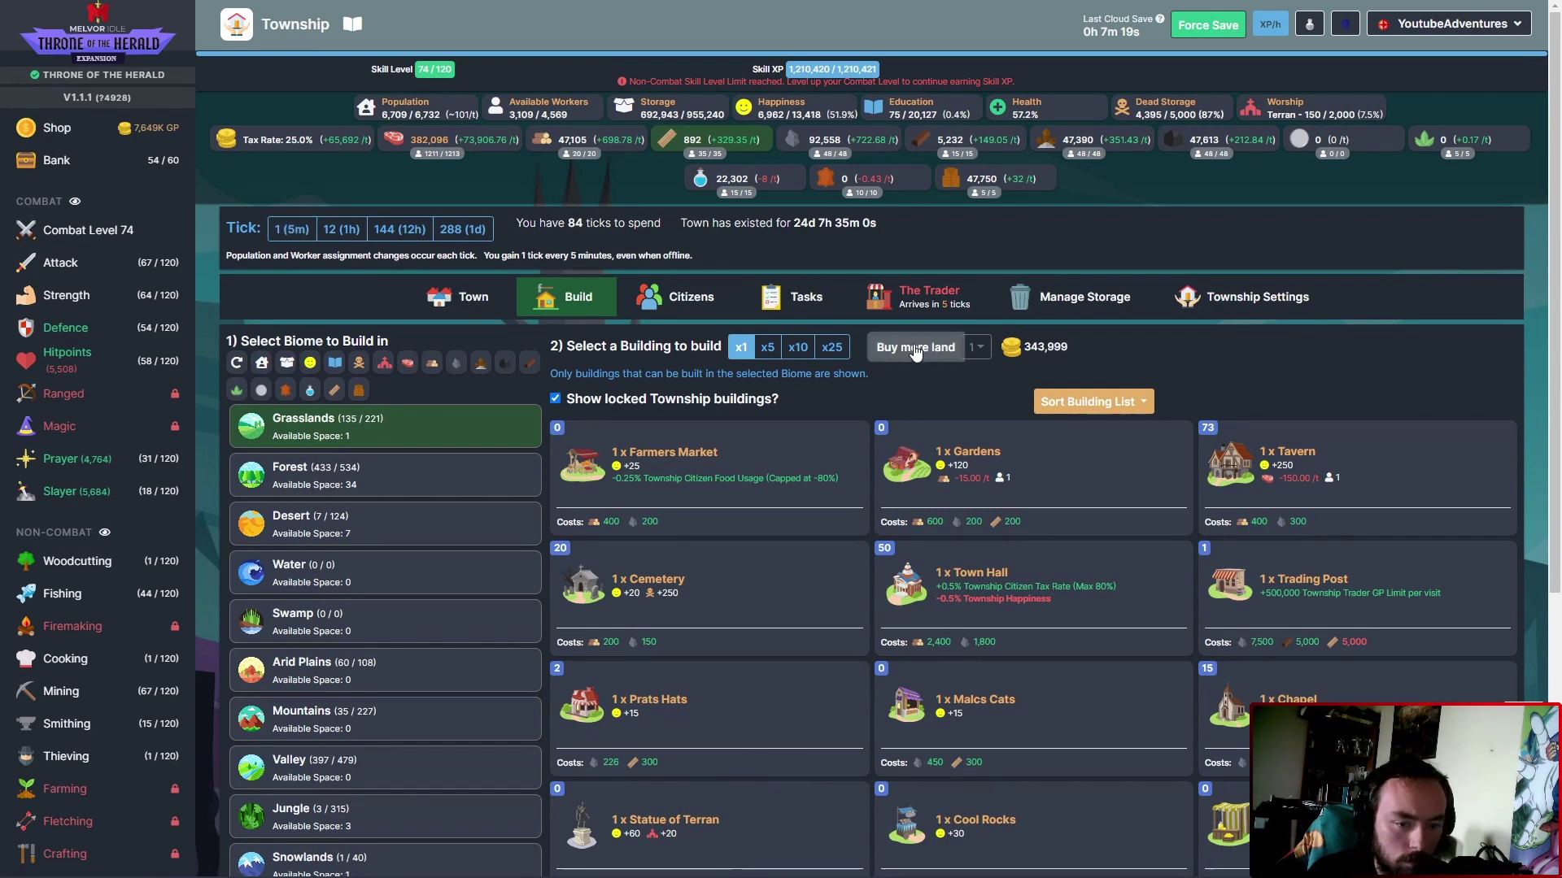
click(912, 350)
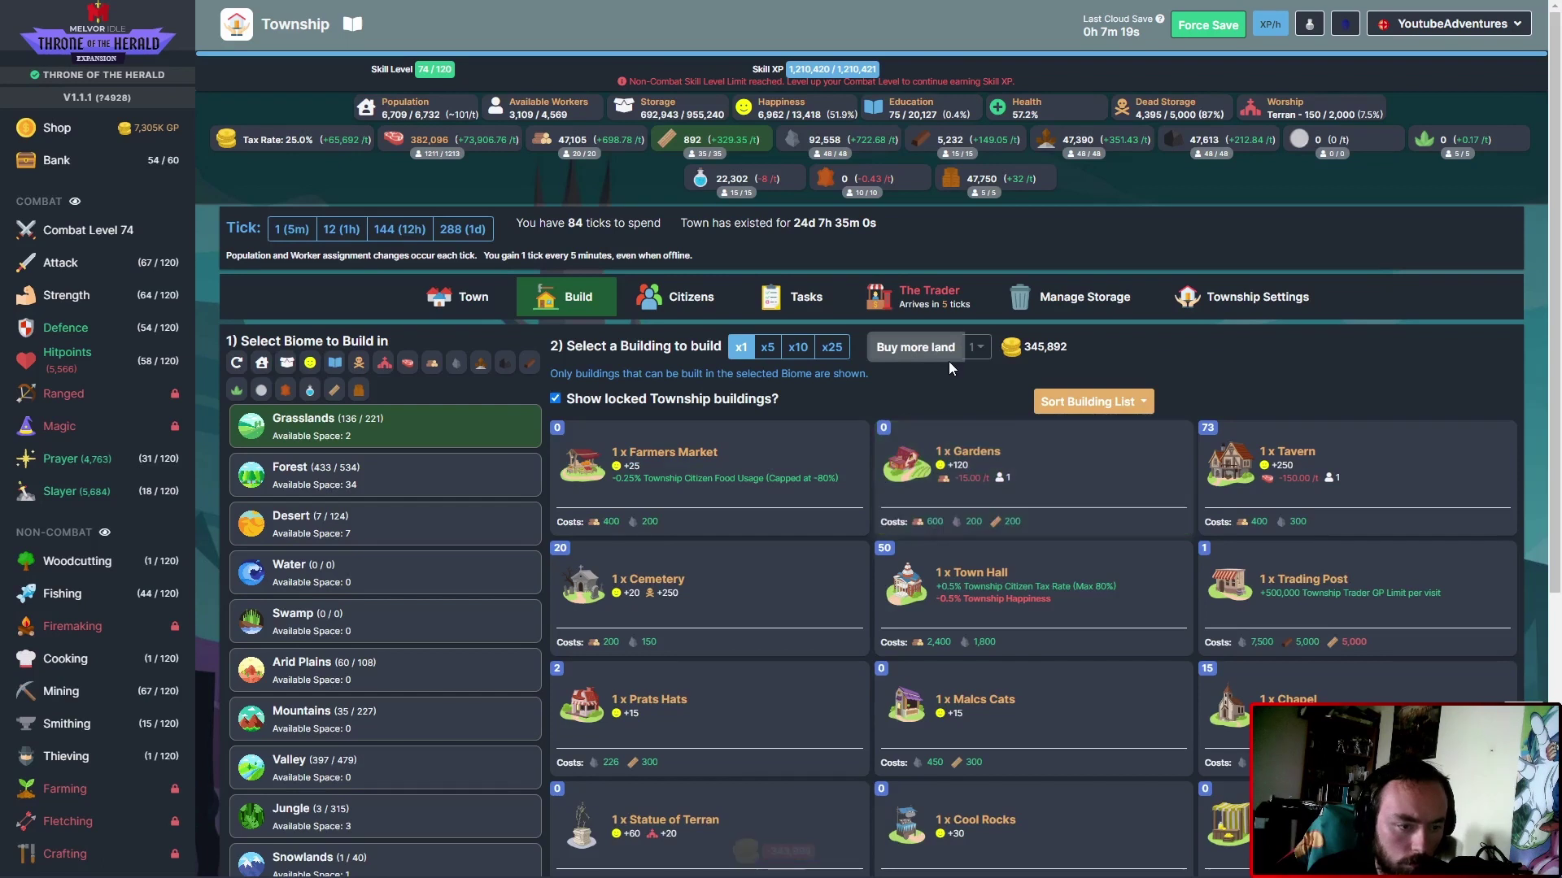
Show all building types and build Storehouses in Grasslands, raising storage to 977,240.
click(1093, 402)
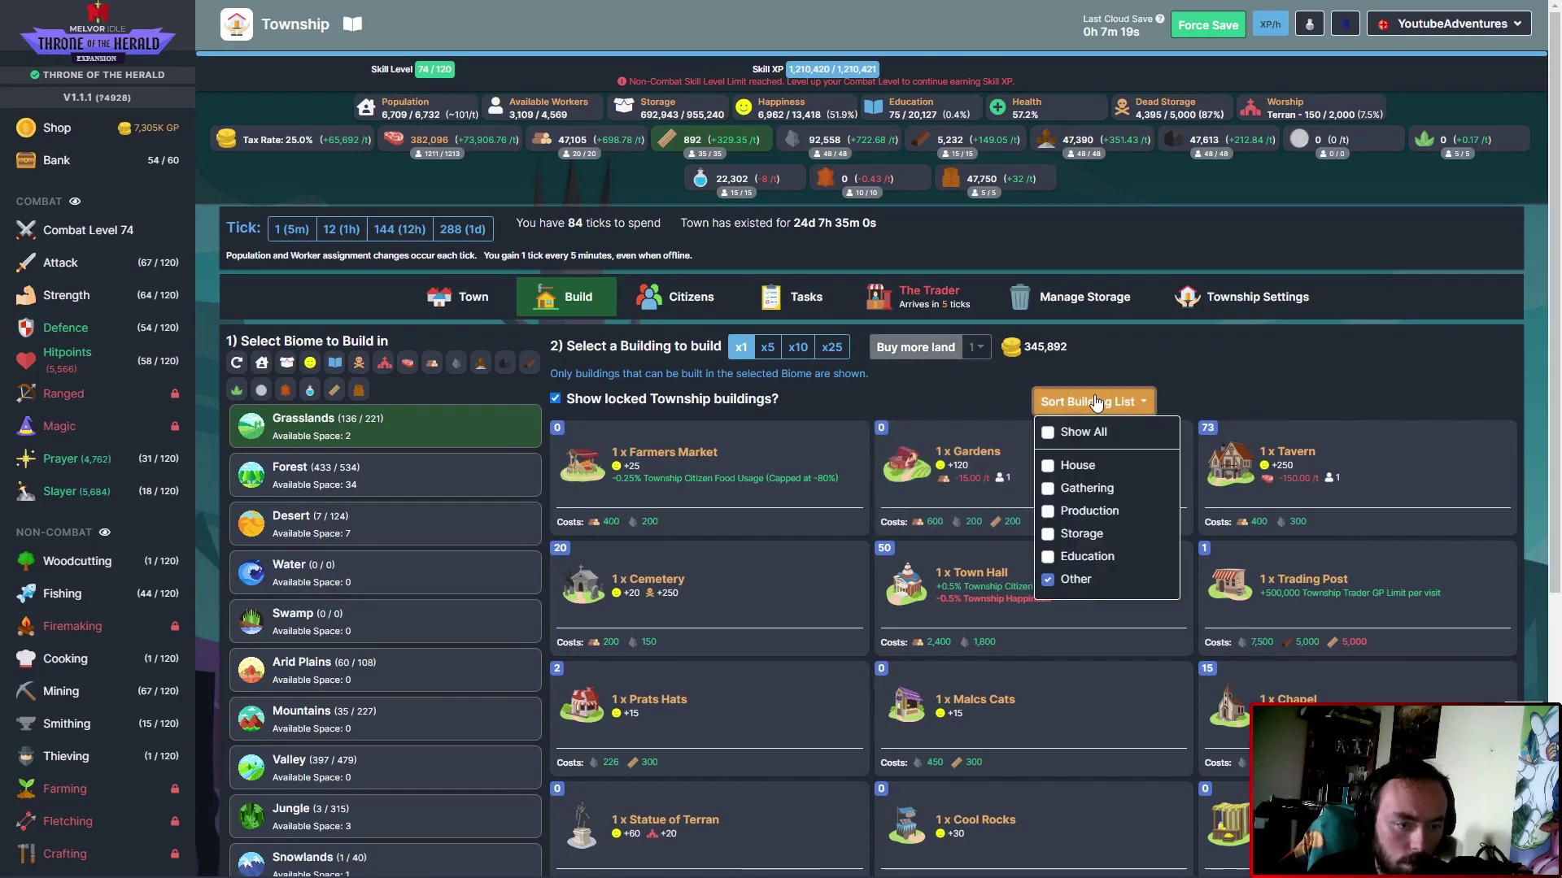
click(1046, 433)
click(1272, 358)
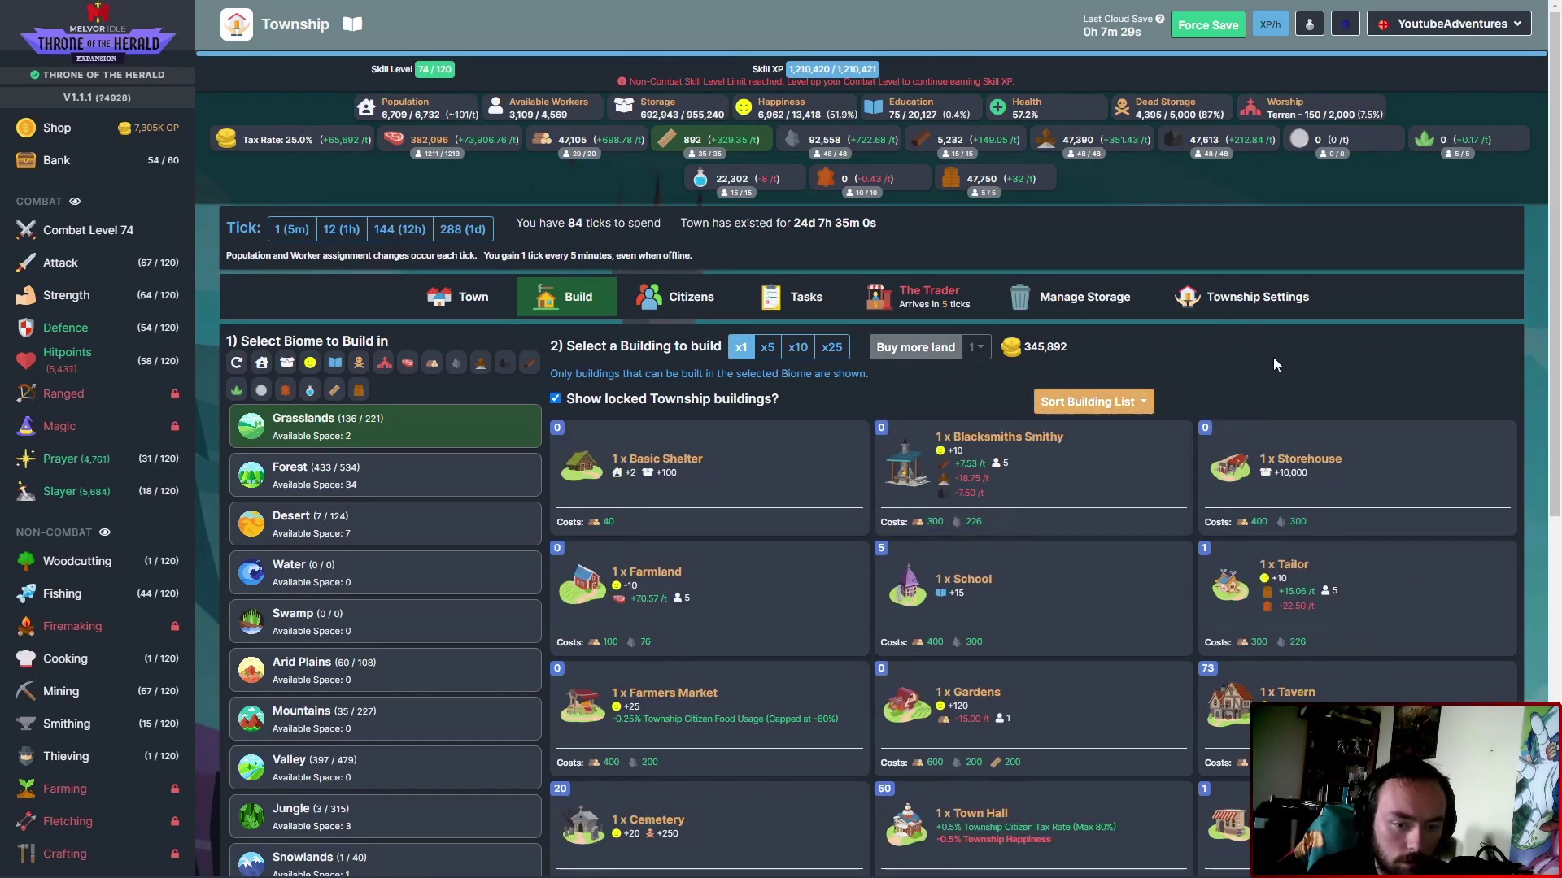
click(1267, 459)
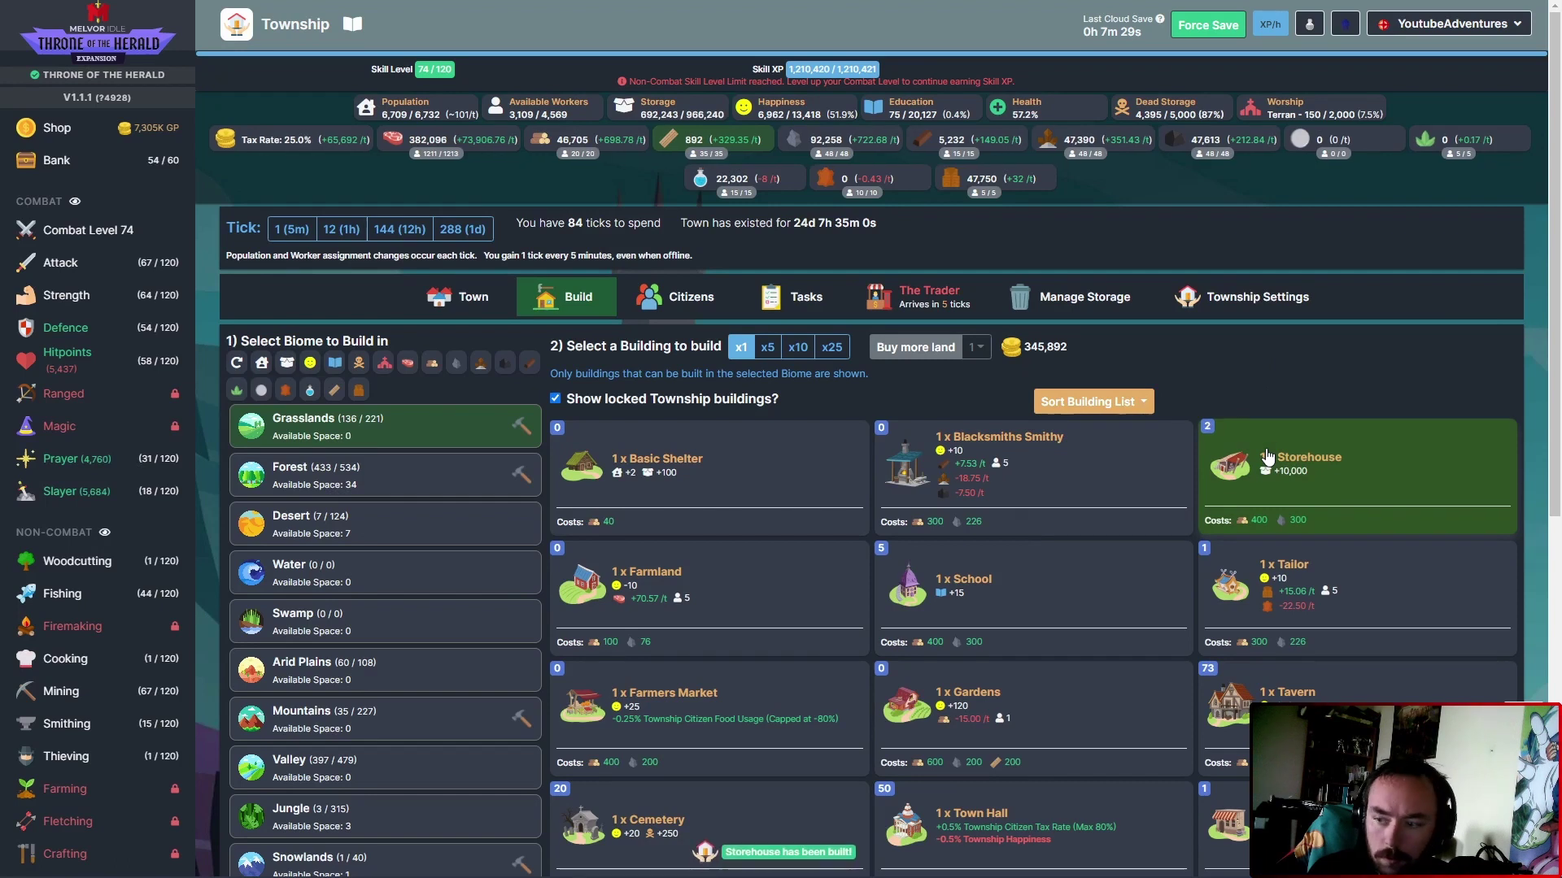
click(1267, 459)
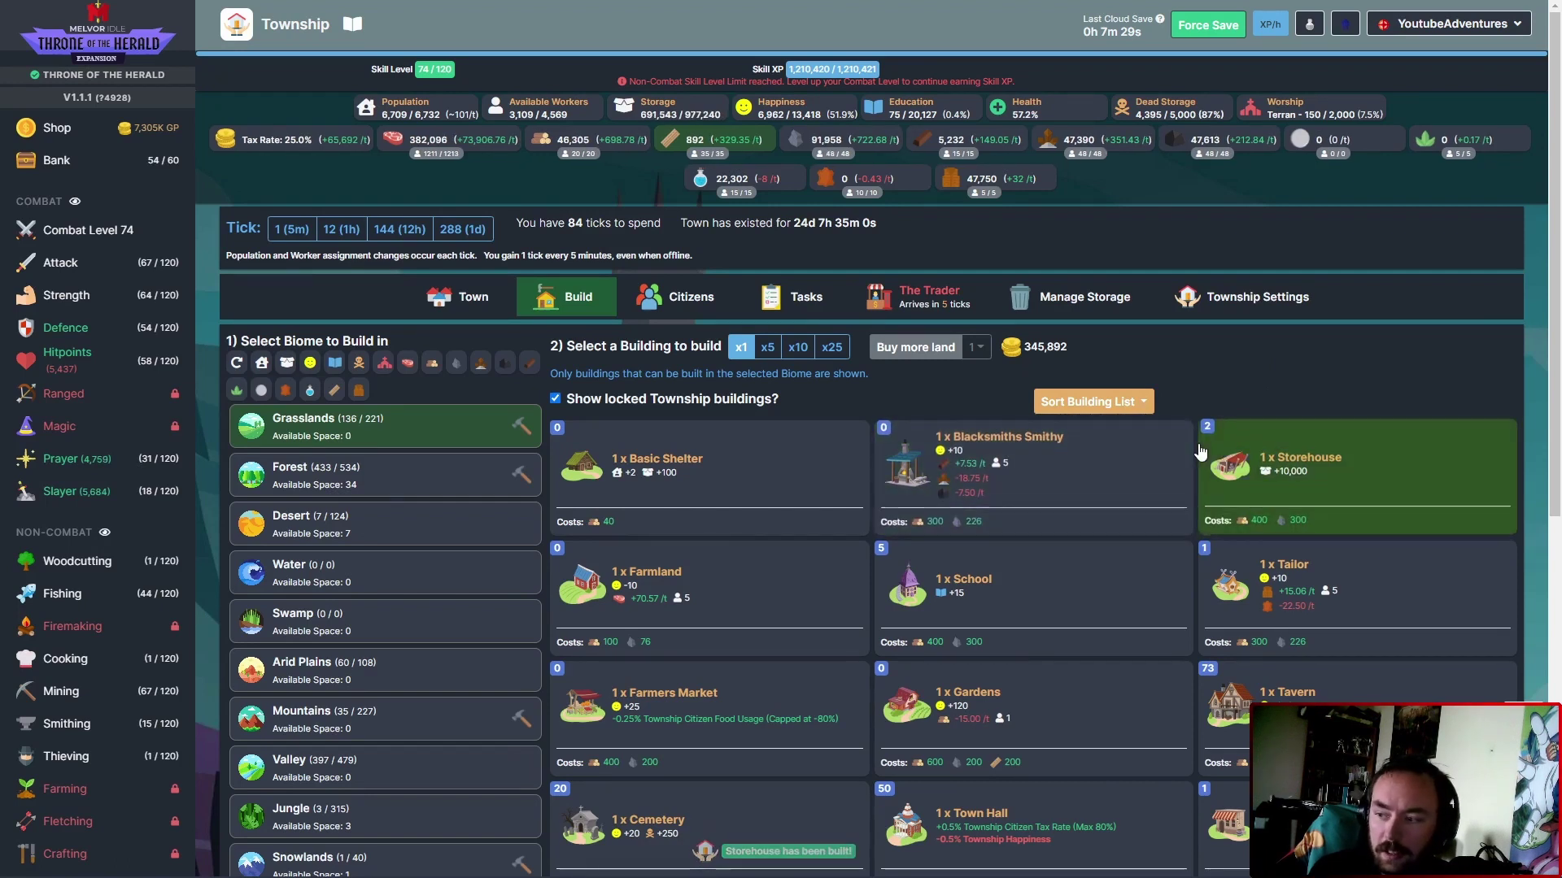
Turn both Grasslands Storehouses into Warehouses with a tick between, then view the Forest buildings.
click(461, 297)
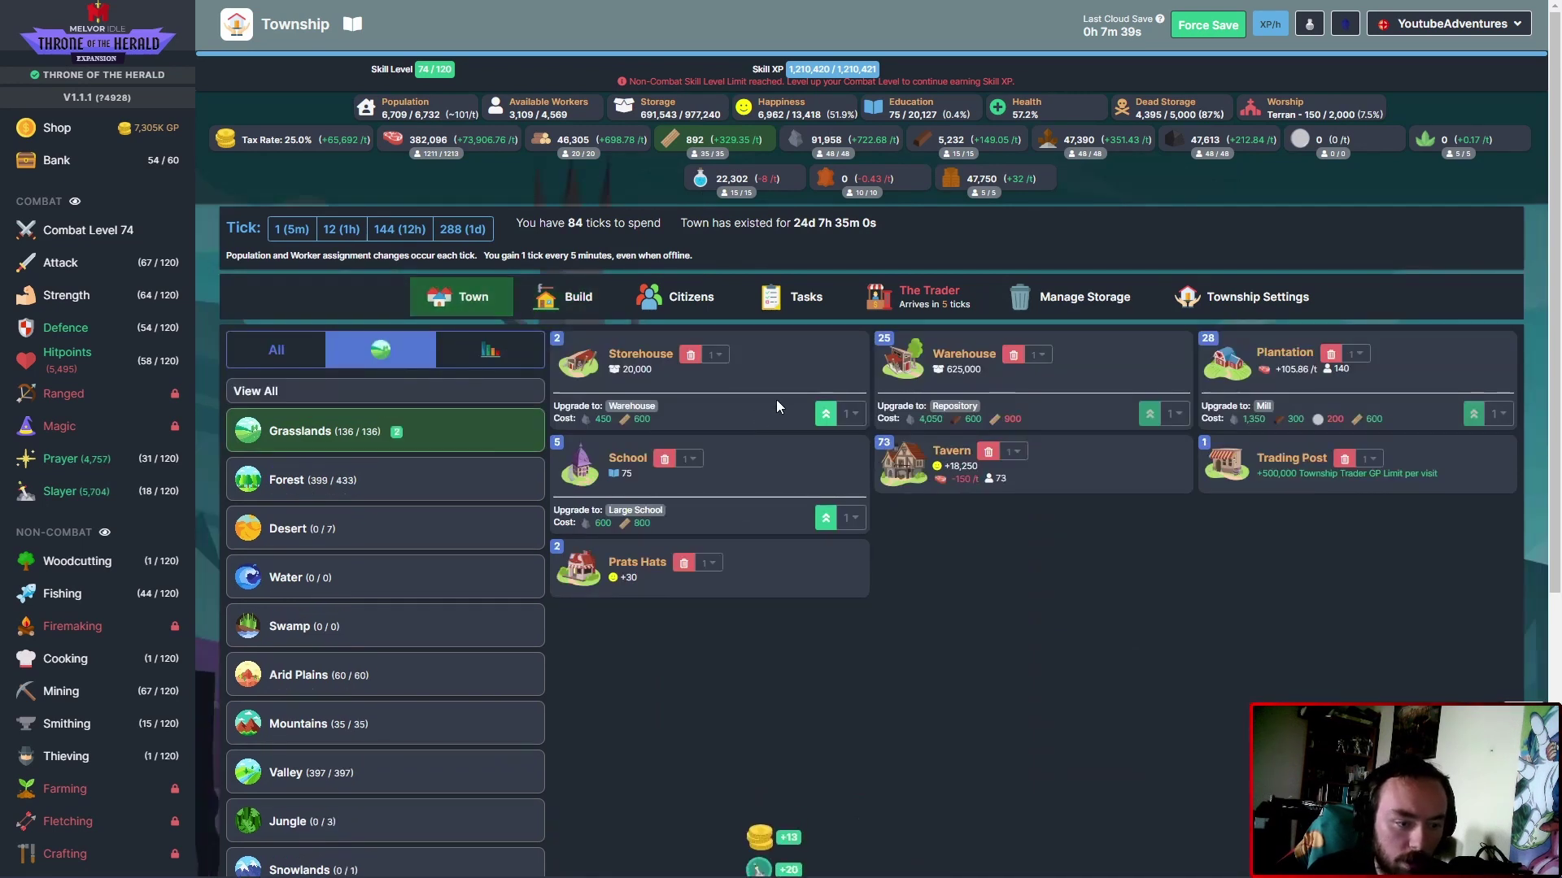
click(826, 416)
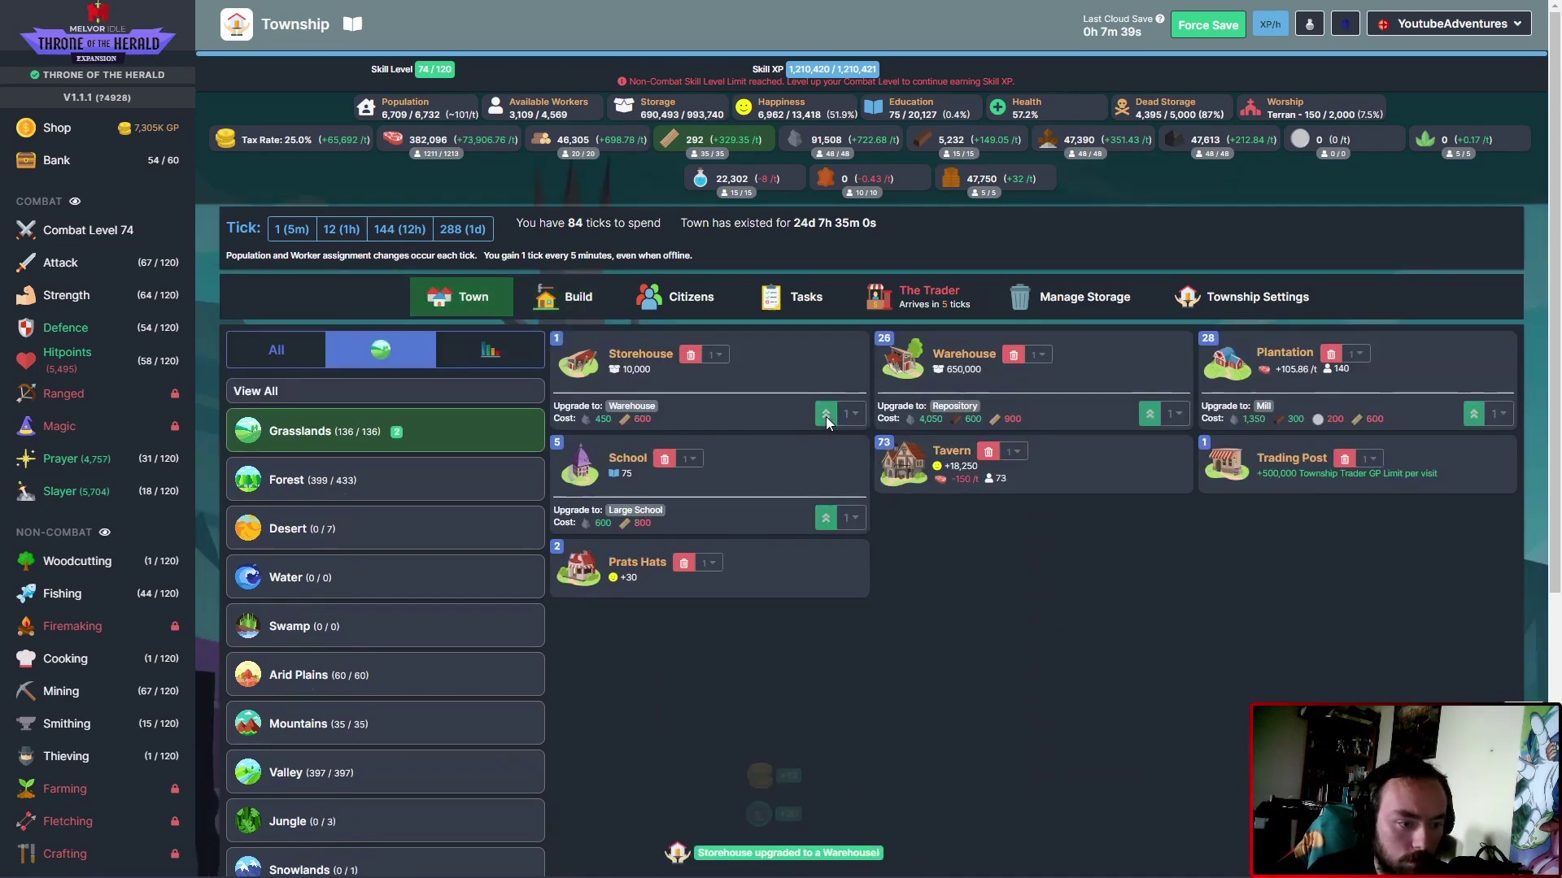
click(290, 229)
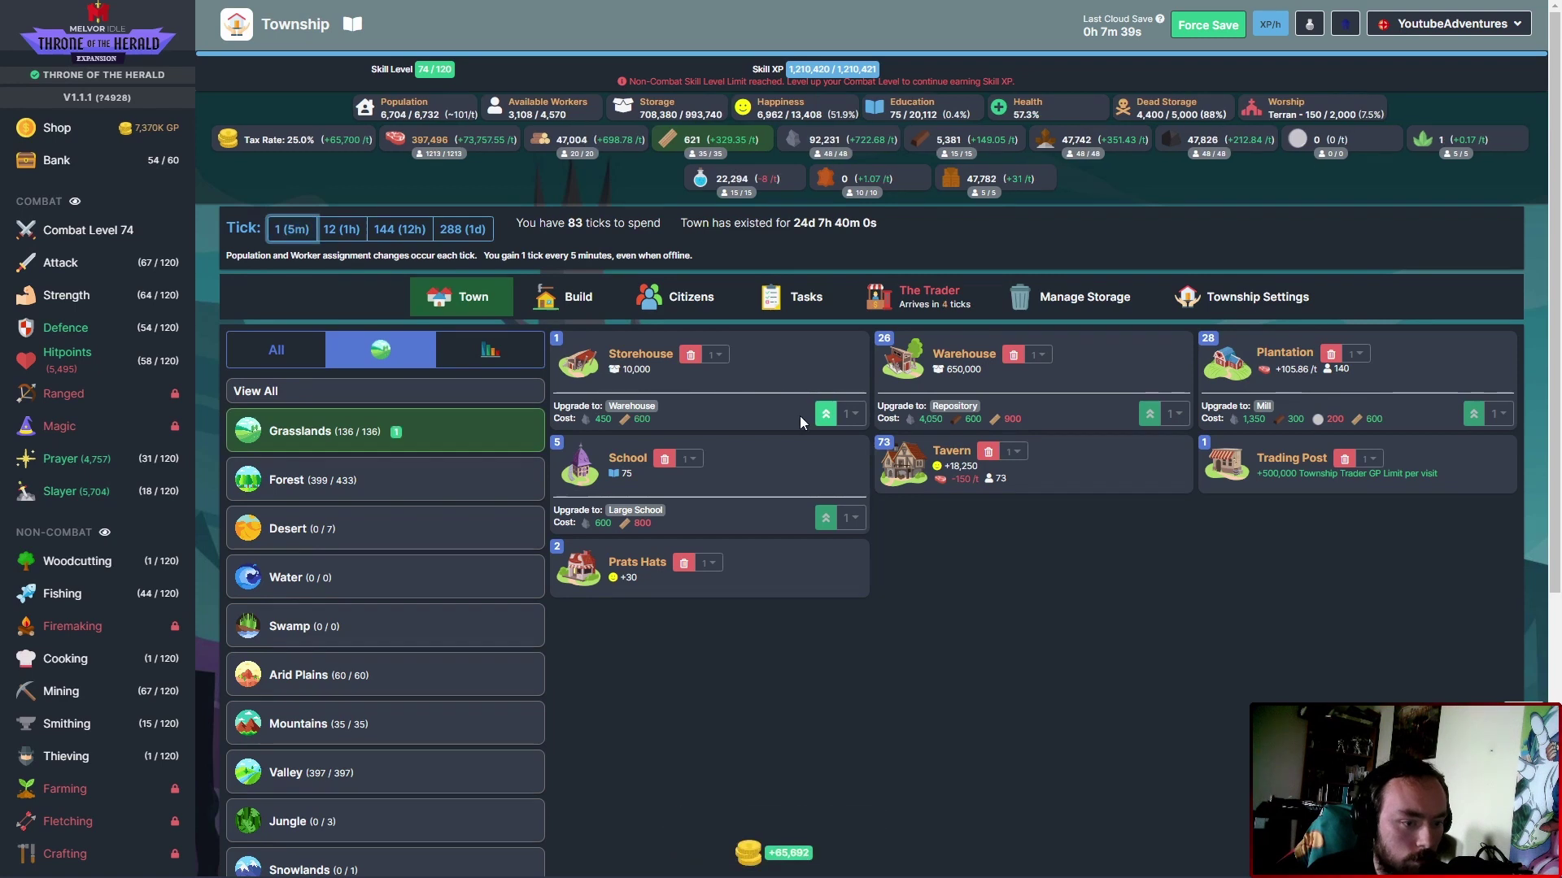
click(825, 416)
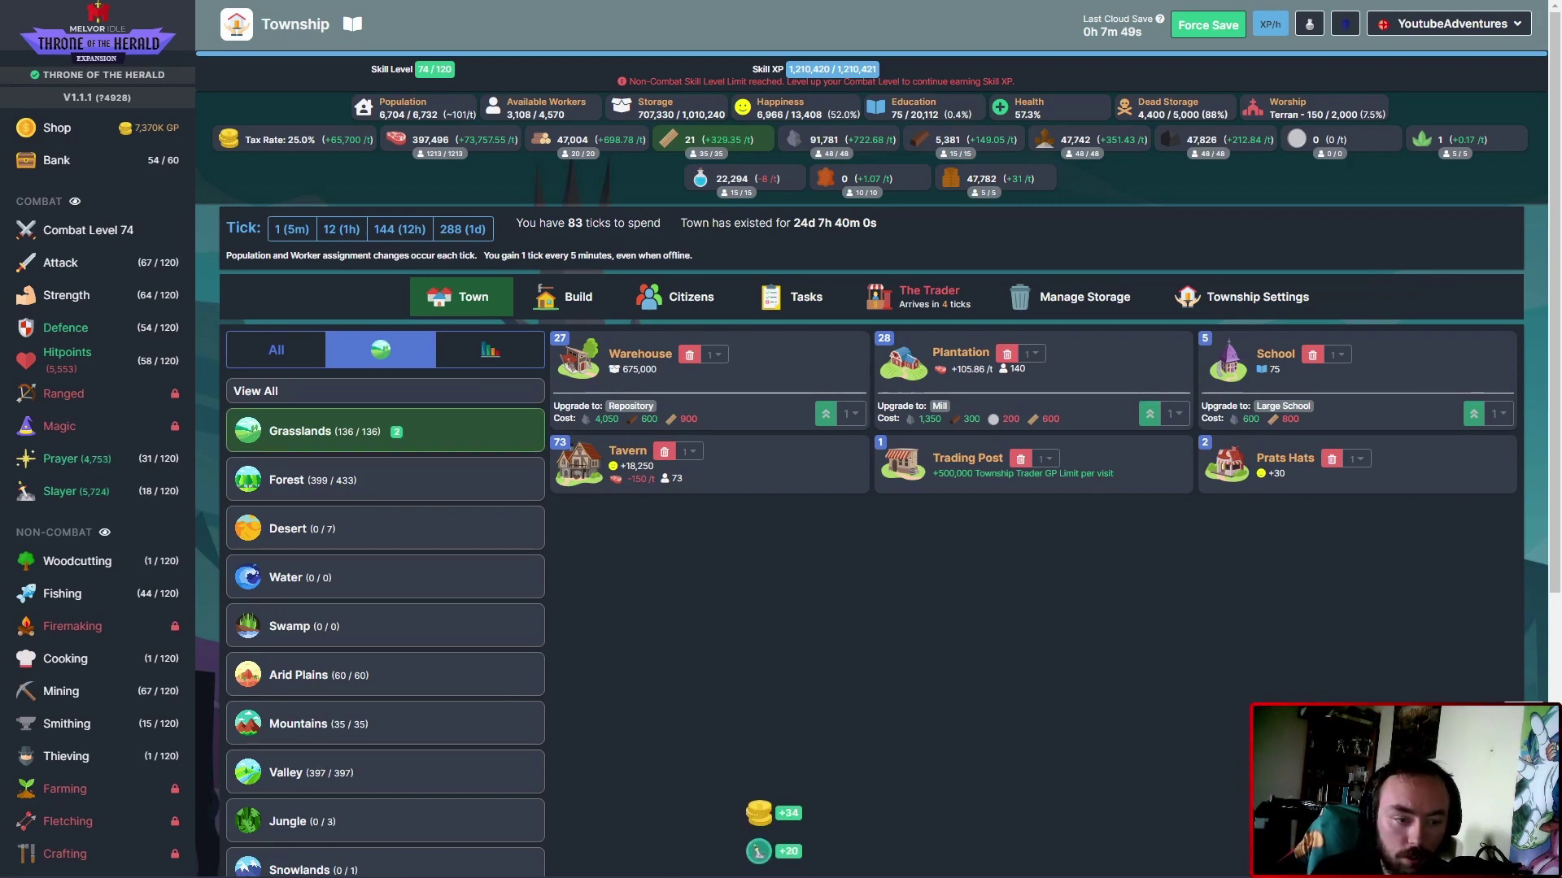
click(439, 480)
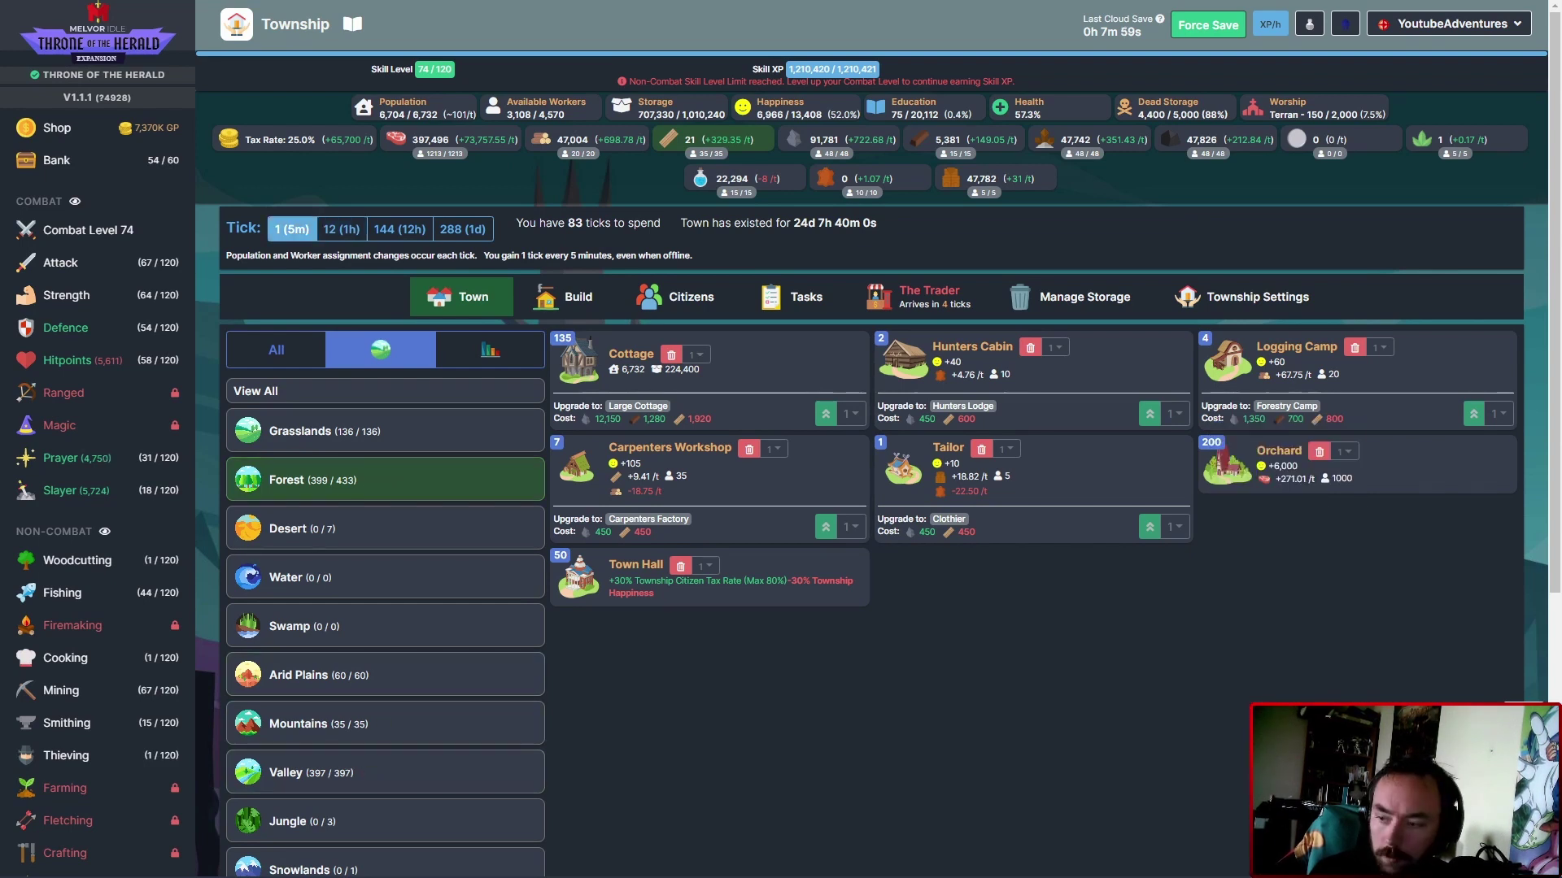
Pass three town ticks and upgrade the first two Logging Camps into Forestry Camps.
click(293, 230)
click(293, 229)
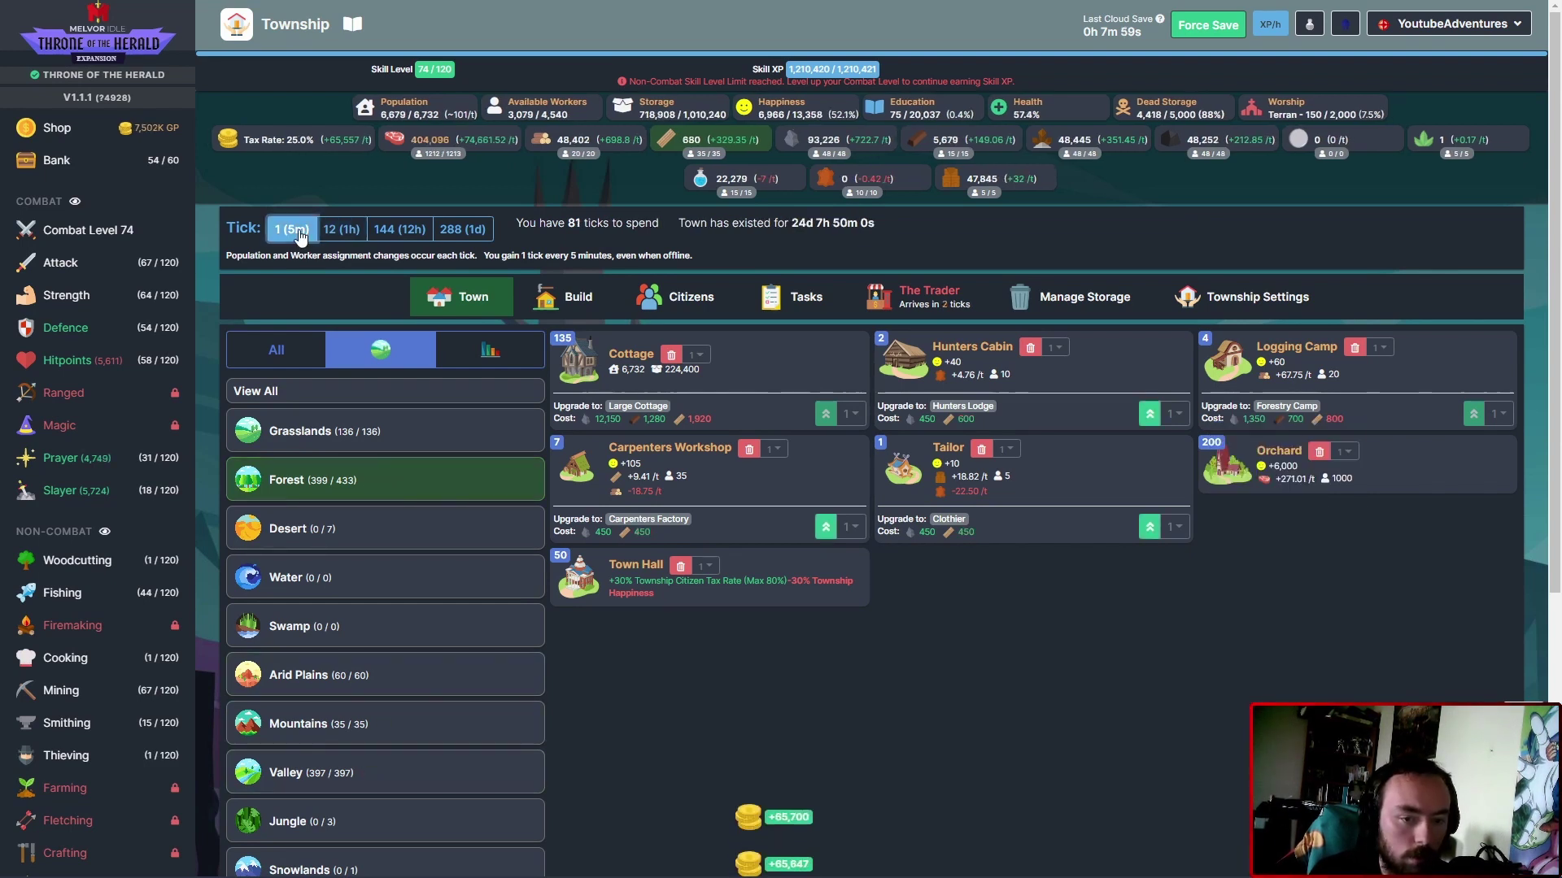
click(293, 229)
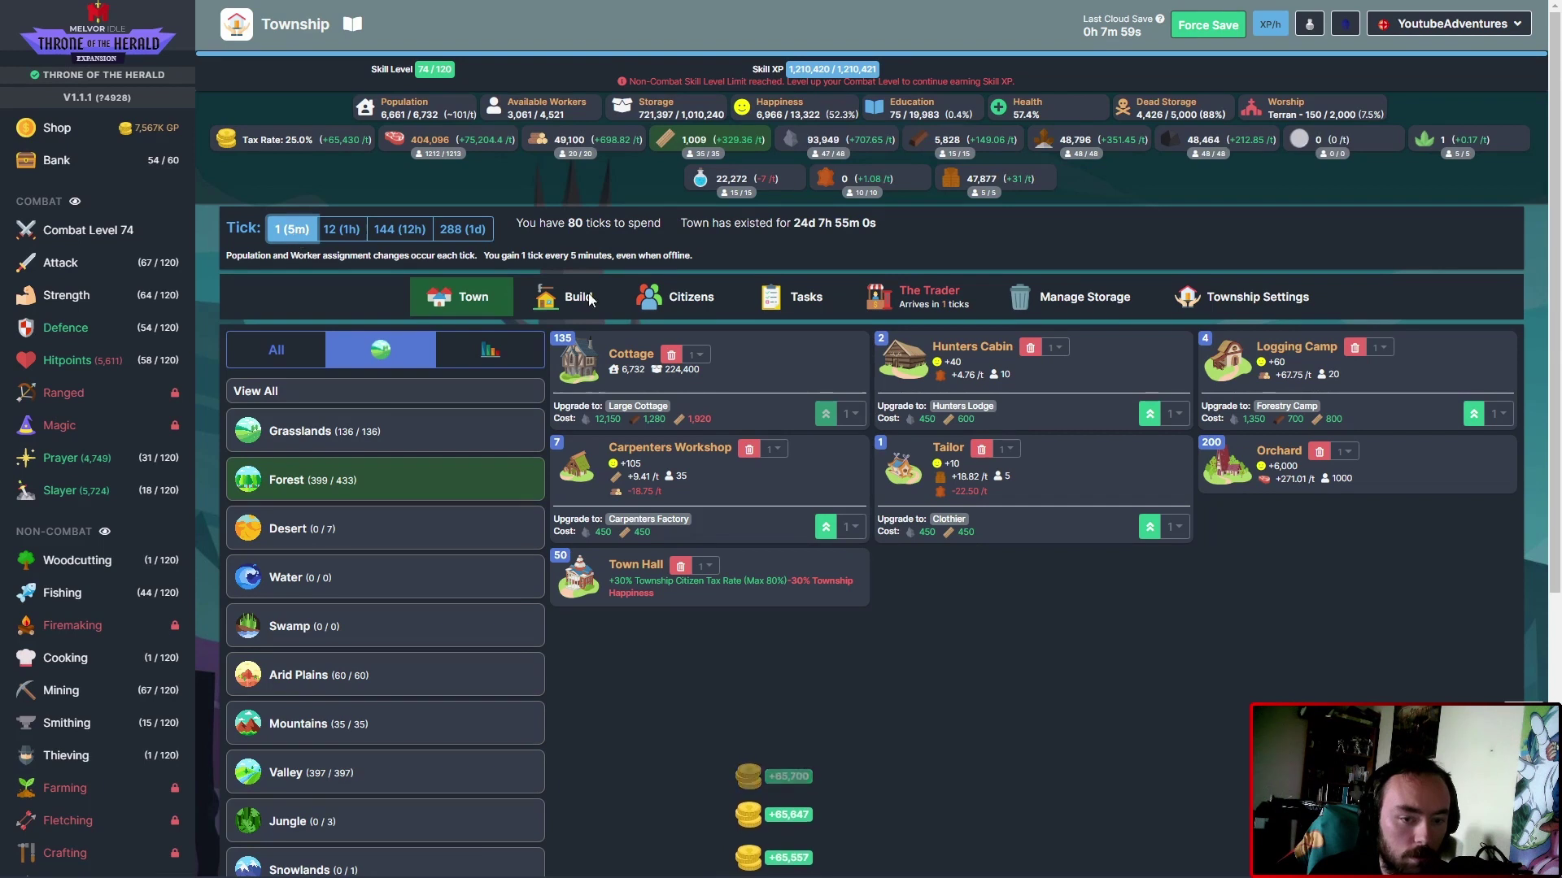
click(1475, 417)
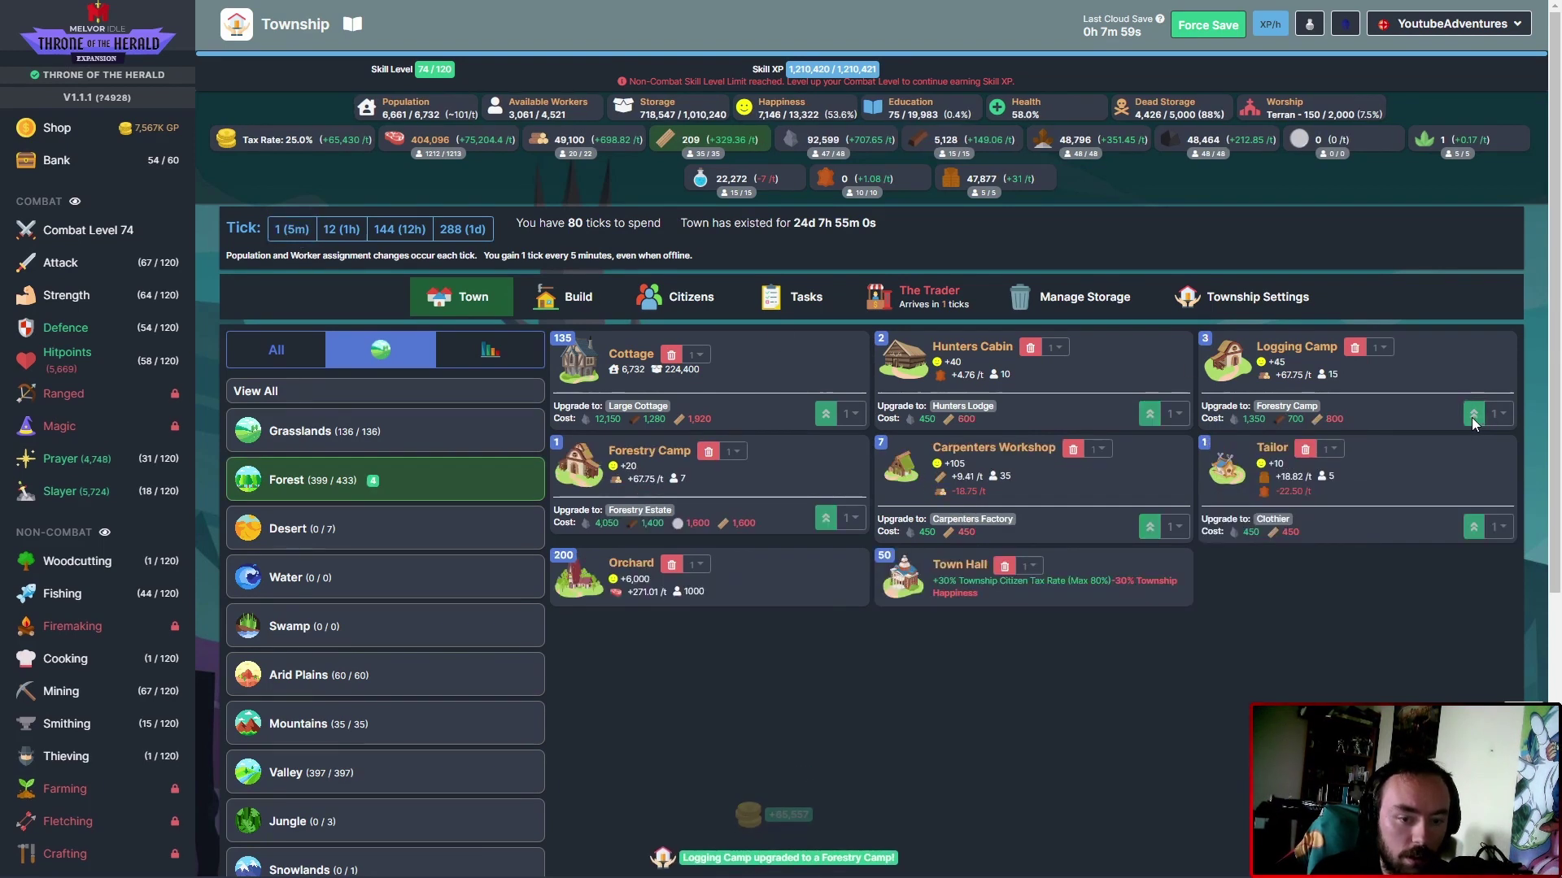
click(293, 229)
click(293, 230)
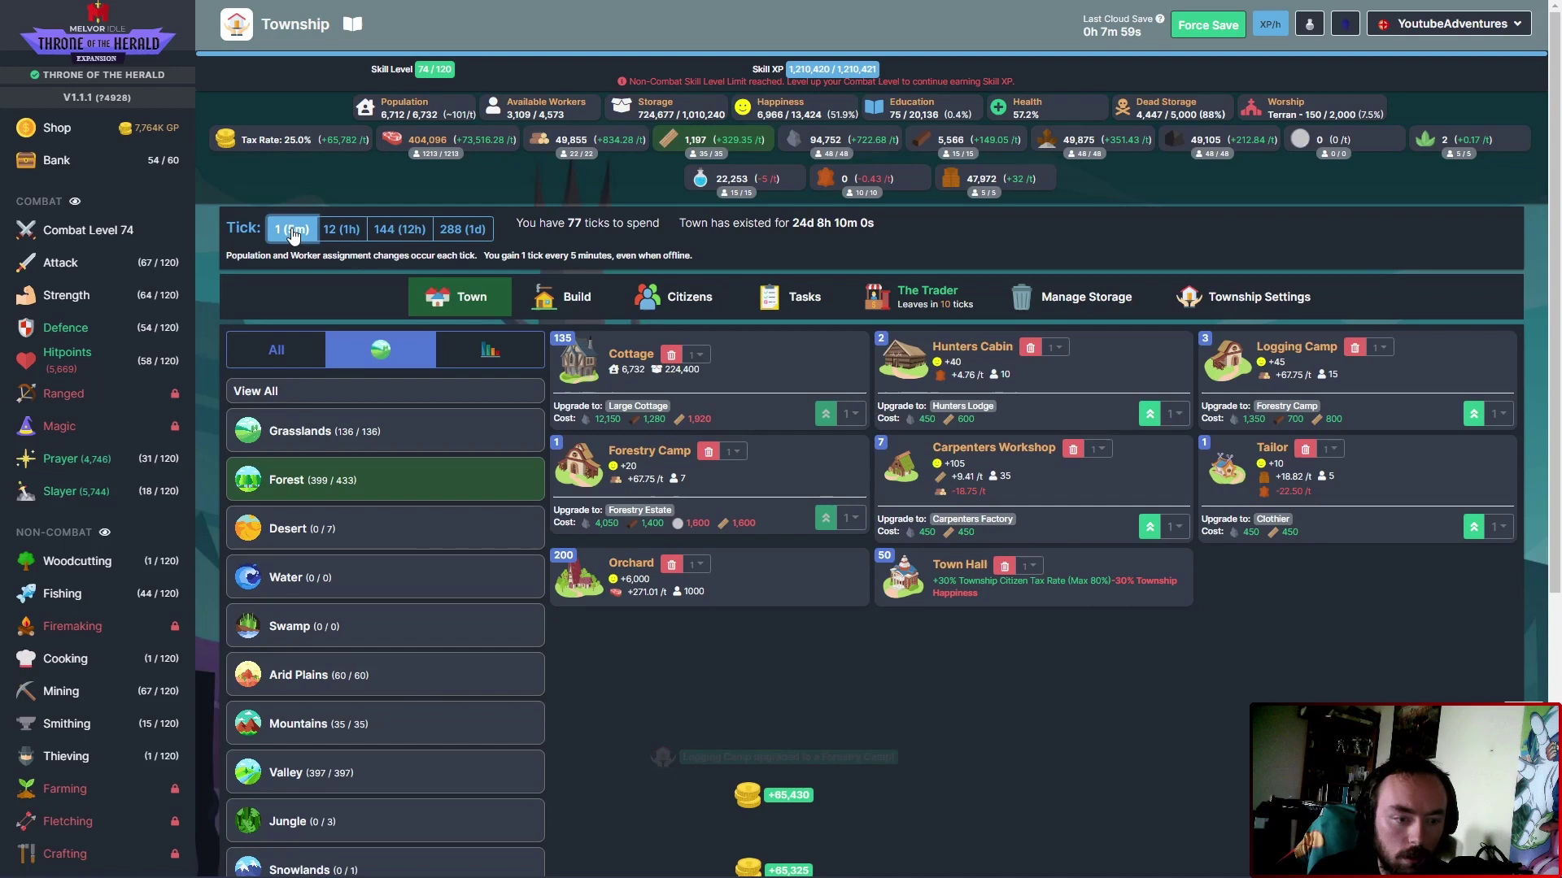
click(1474, 412)
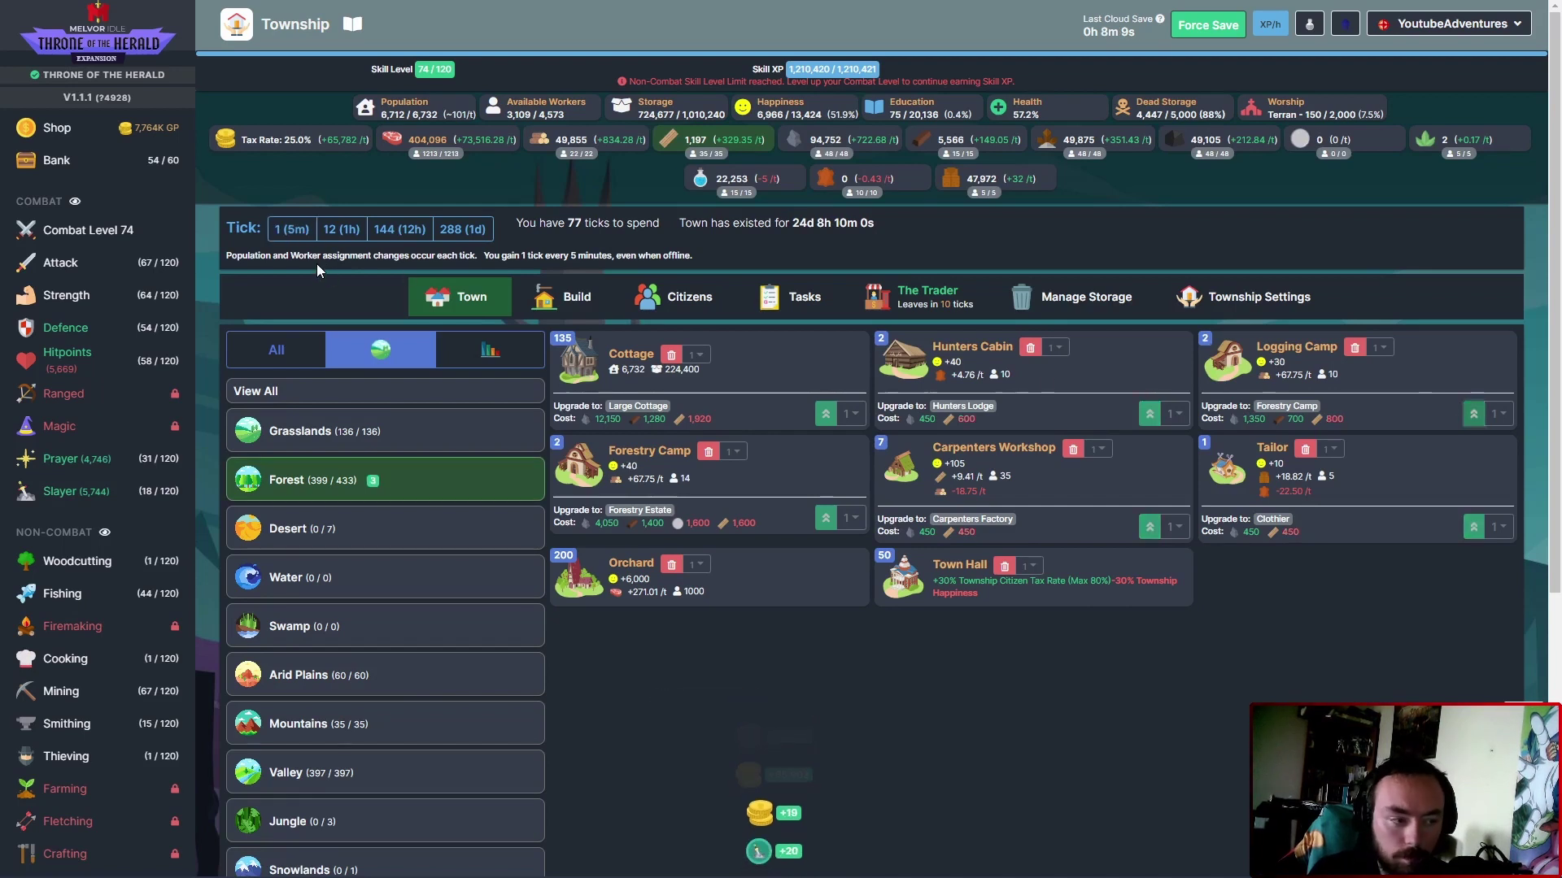
Upgrade the remaining Logging Camps, passing ticks between, for four Forestry Camps.
click(293, 229)
click(291, 230)
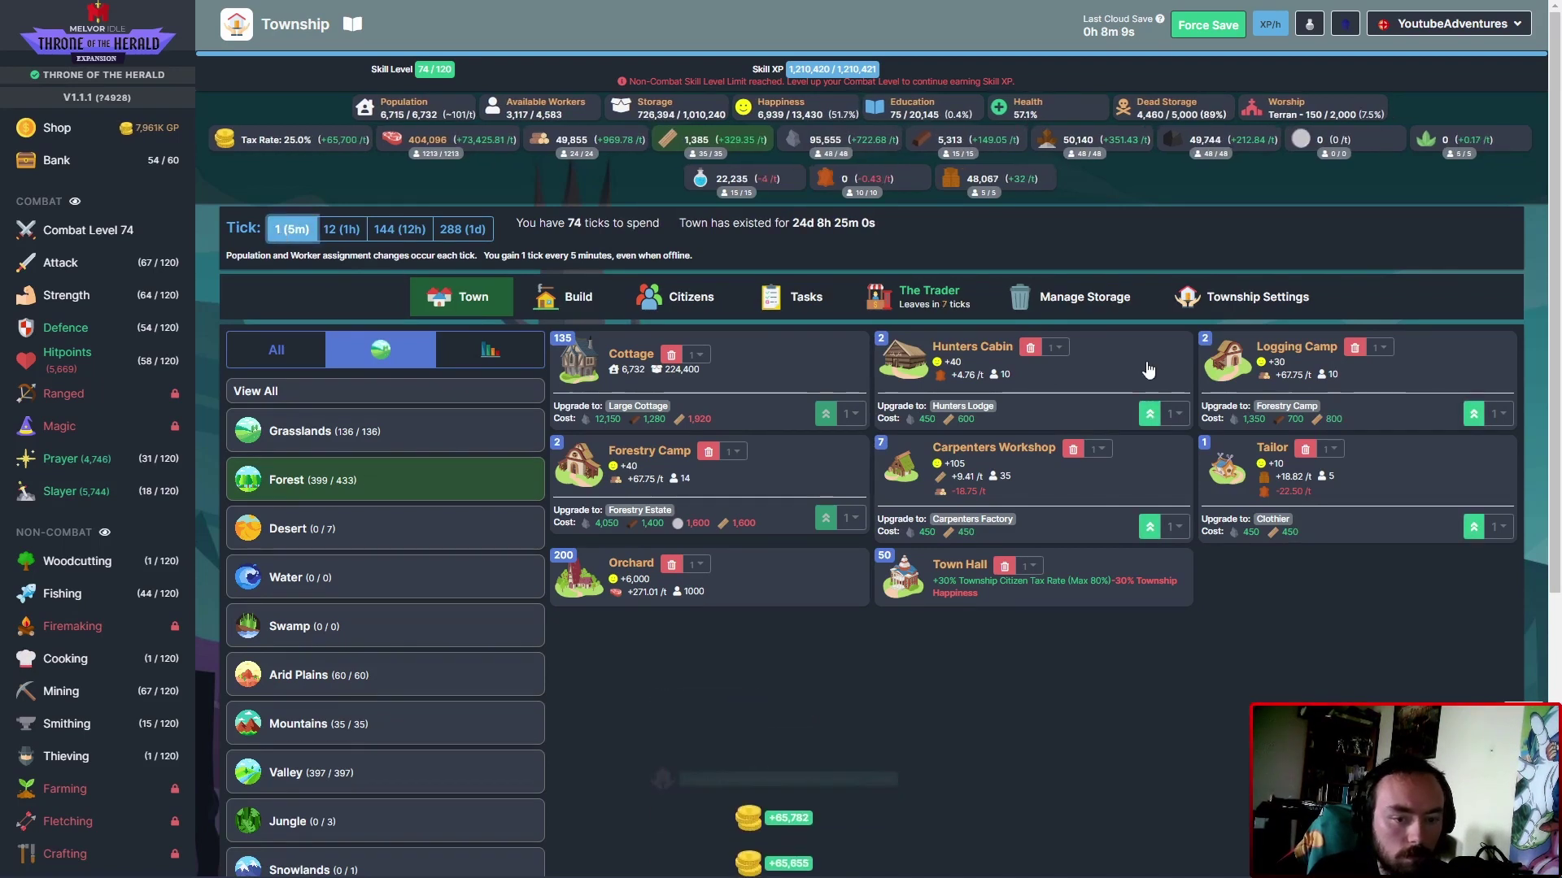
click(1474, 415)
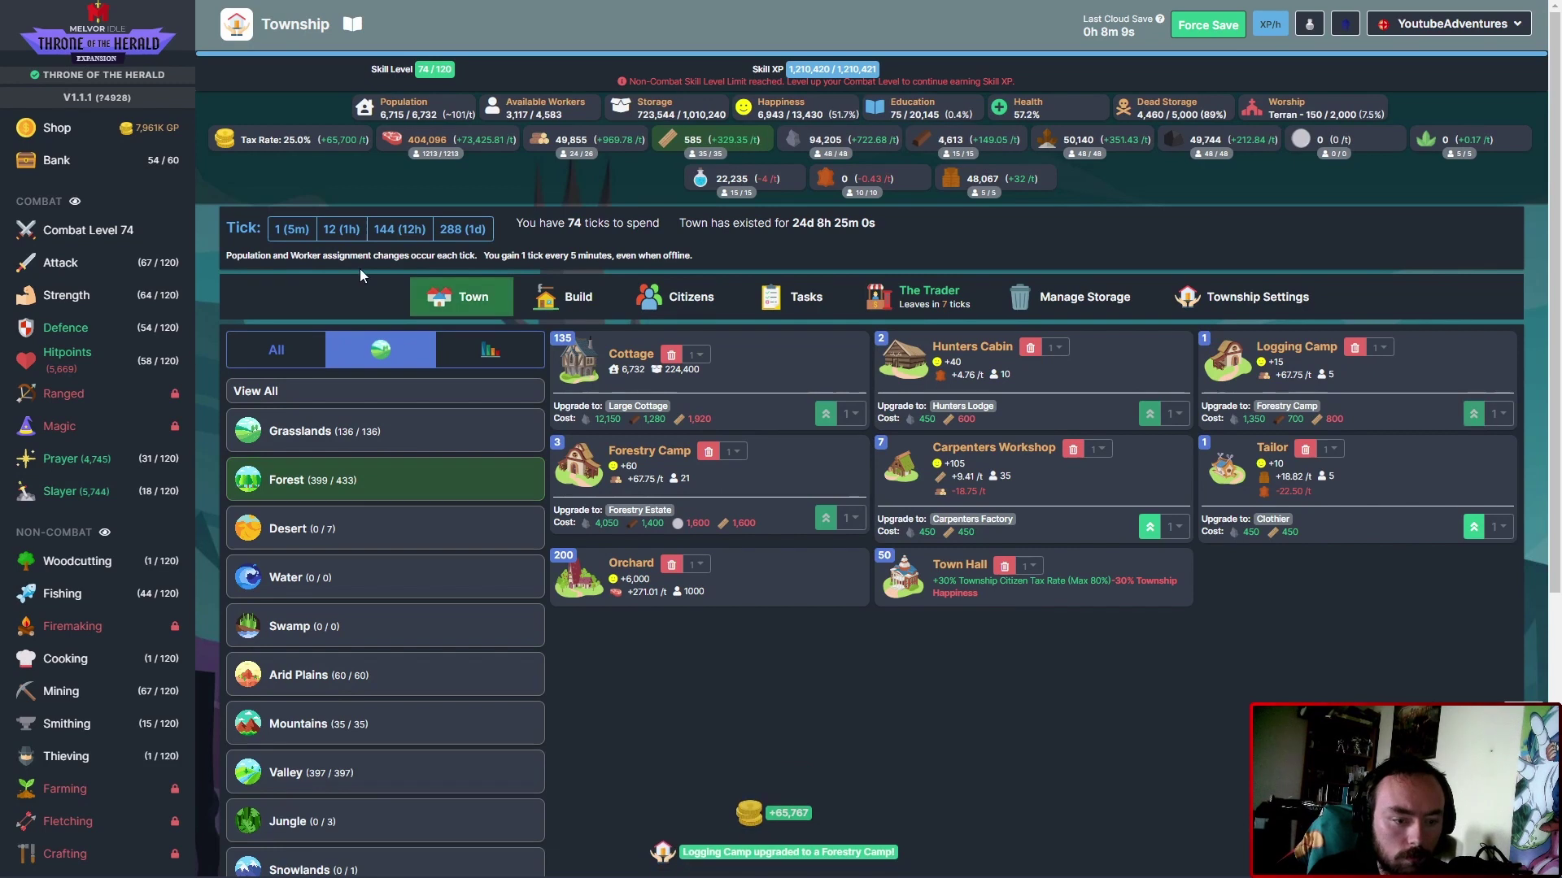
click(291, 229)
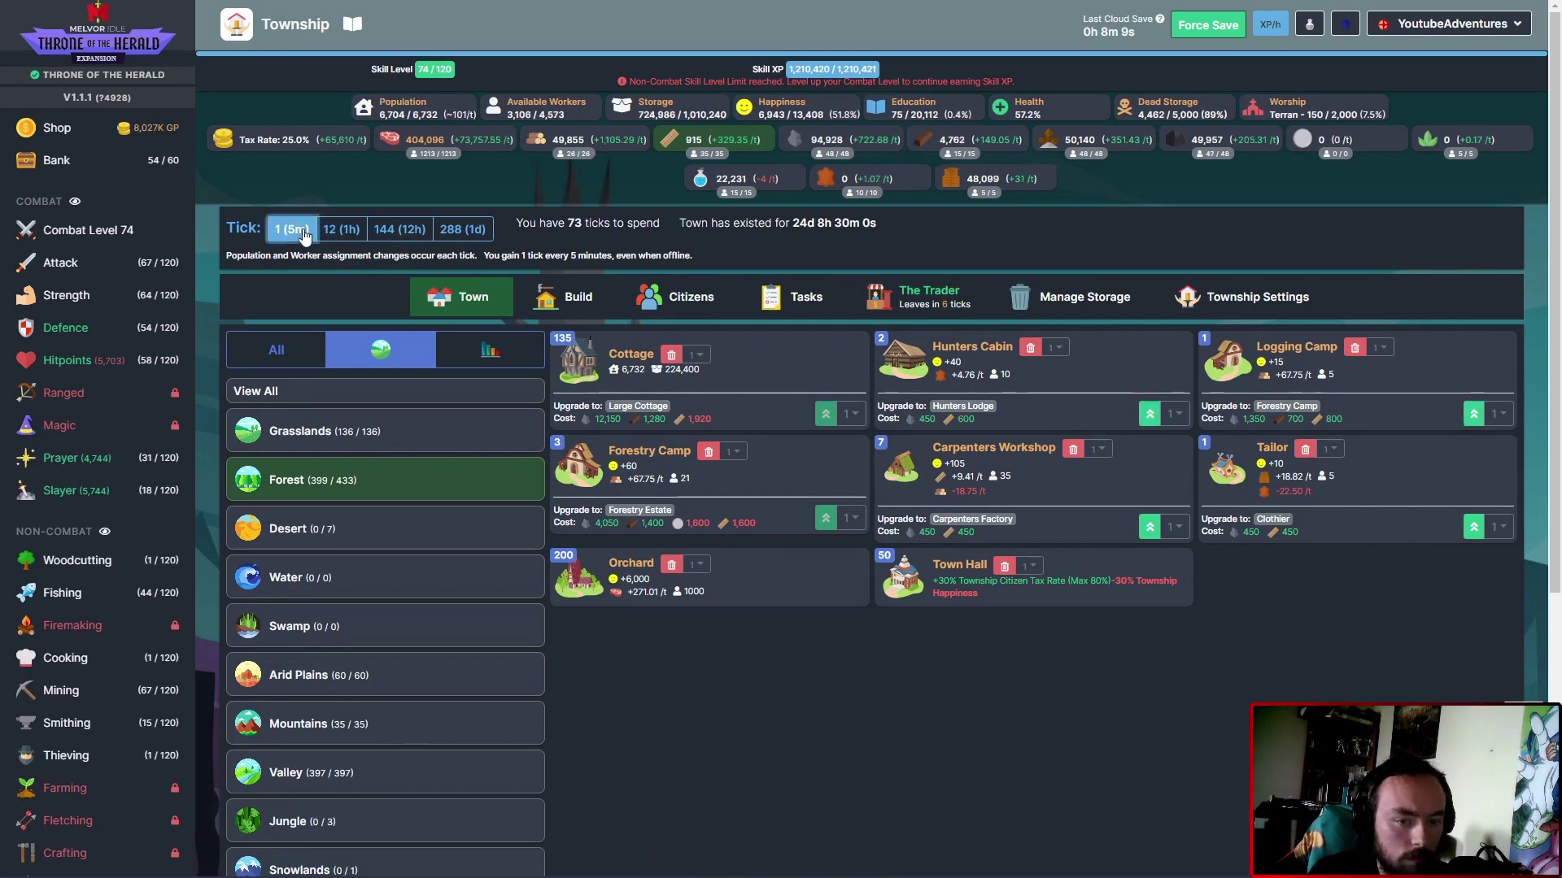
click(1470, 415)
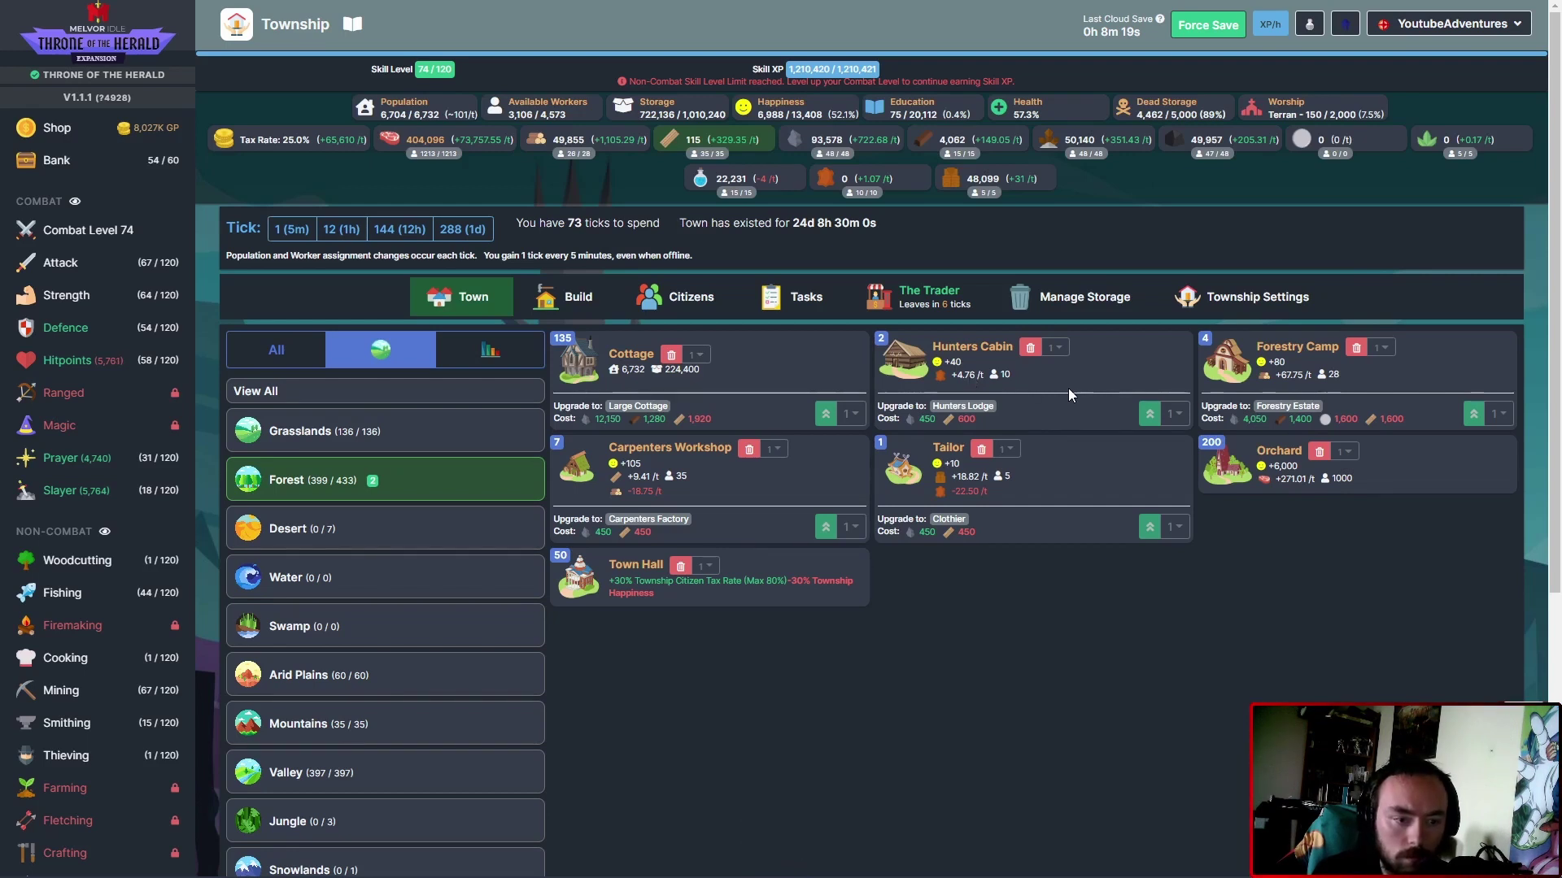
Demolish the two Forest Hunters Cabins and the single Tailor, leaving 396 of 433 buildings.
click(1028, 349)
click(1028, 351)
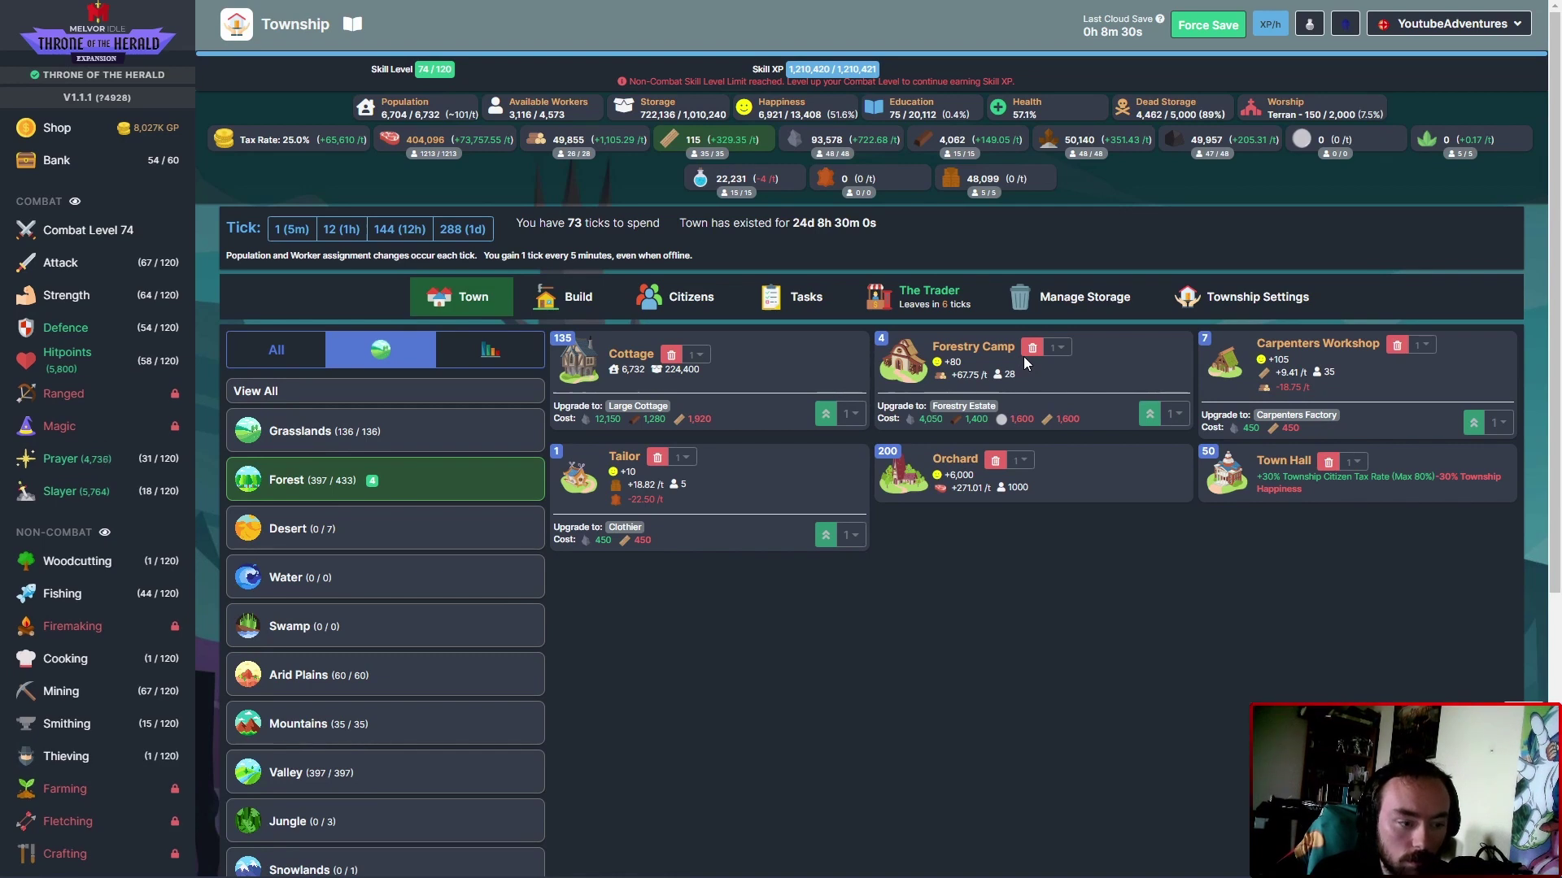
click(657, 461)
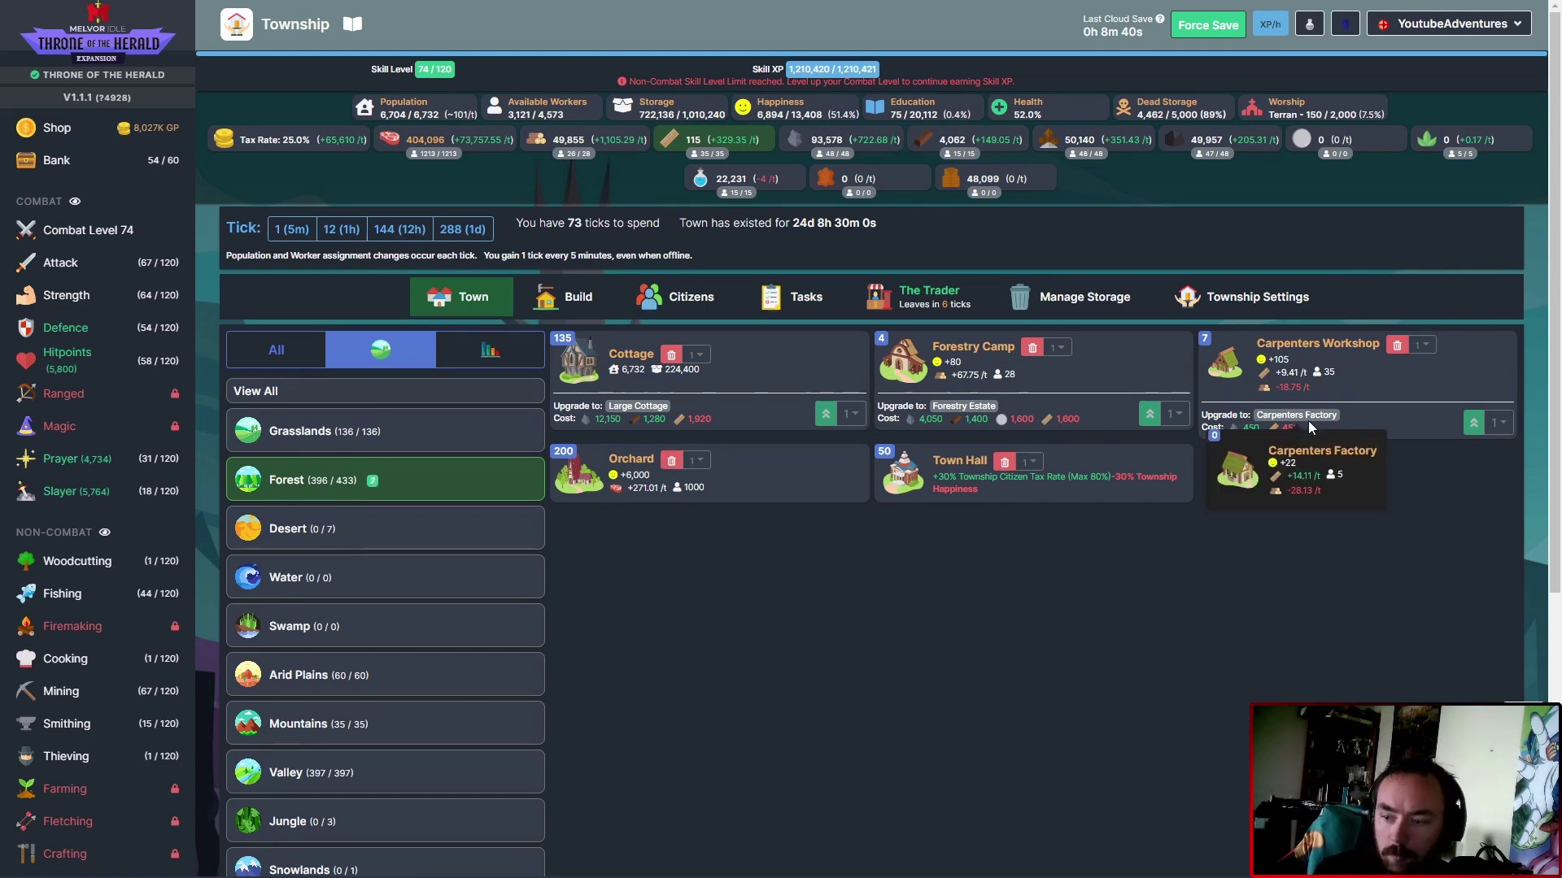
mouse_move(1296, 416)
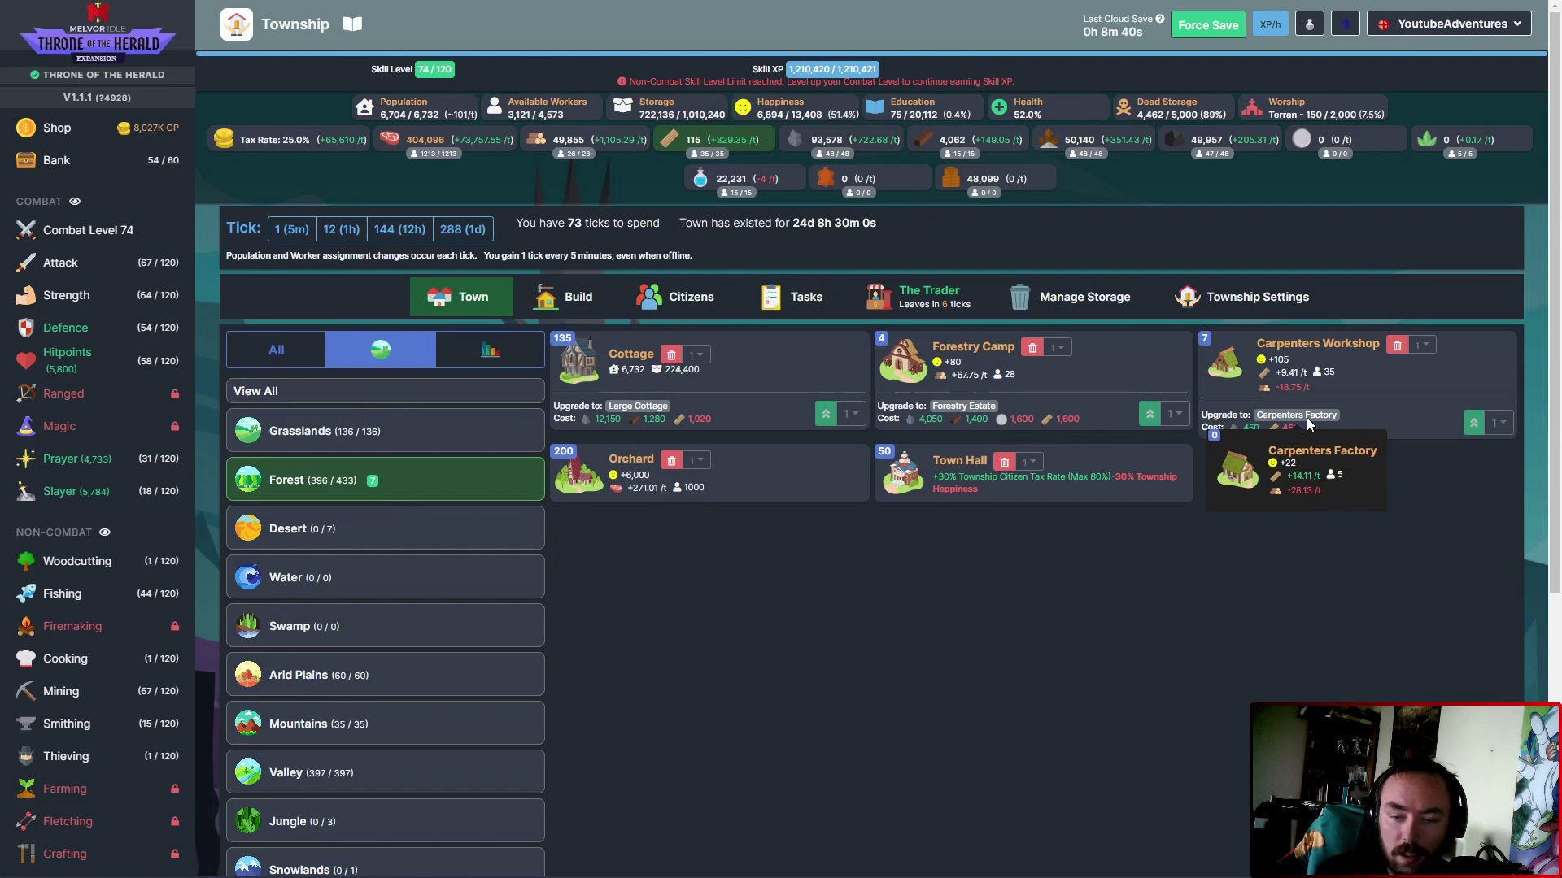
Upgrade the first Carpenters Workshops into Carpenters Factories, passing town ticks between.
click(290, 228)
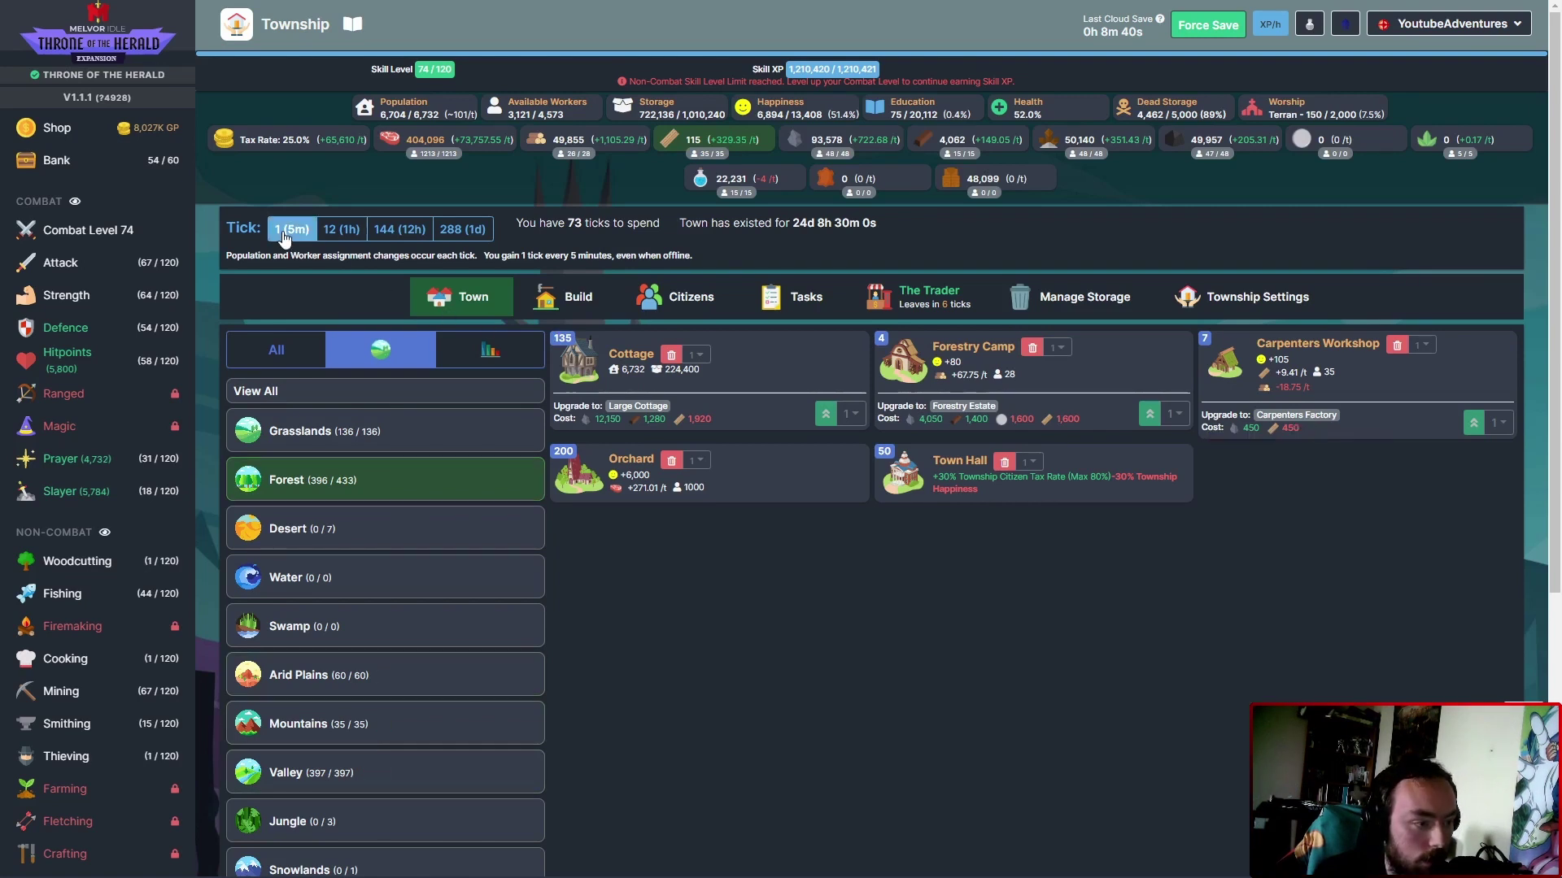
click(290, 228)
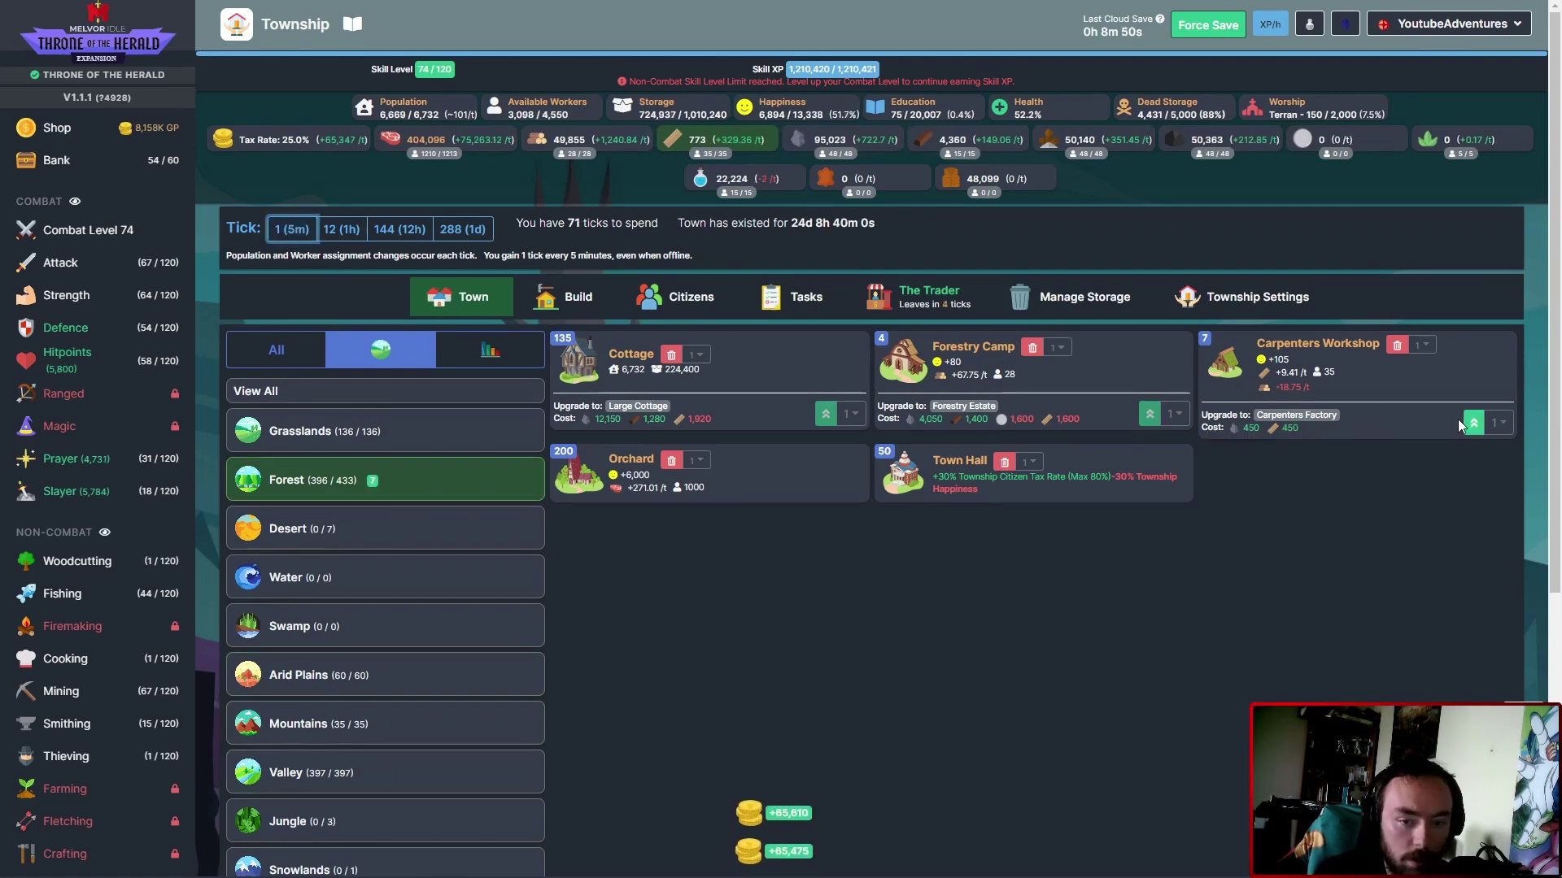
click(1471, 422)
click(290, 228)
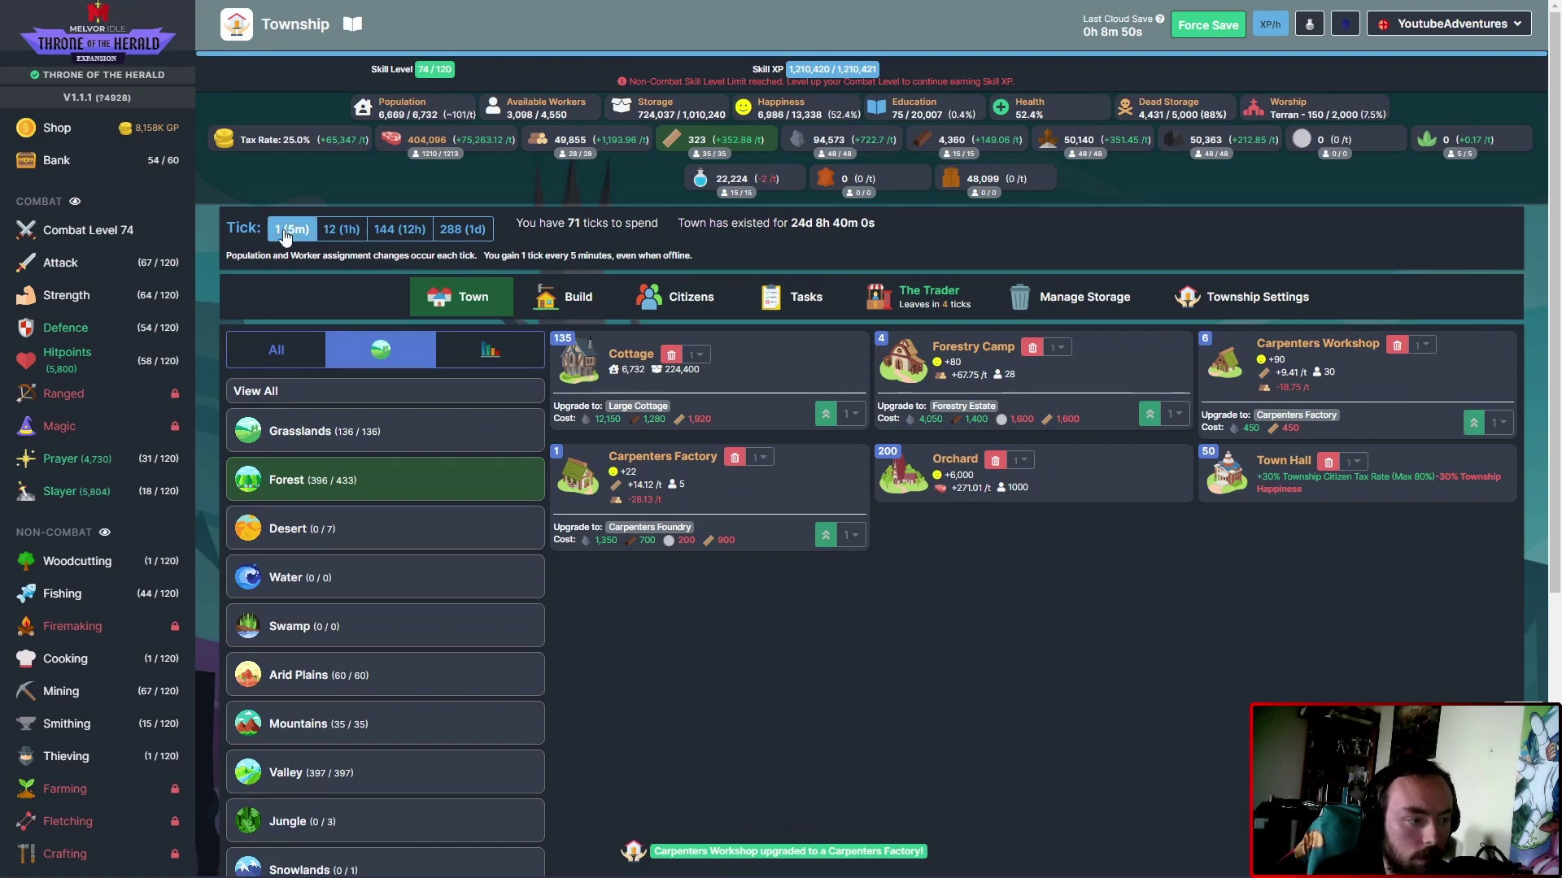
click(292, 228)
click(1473, 423)
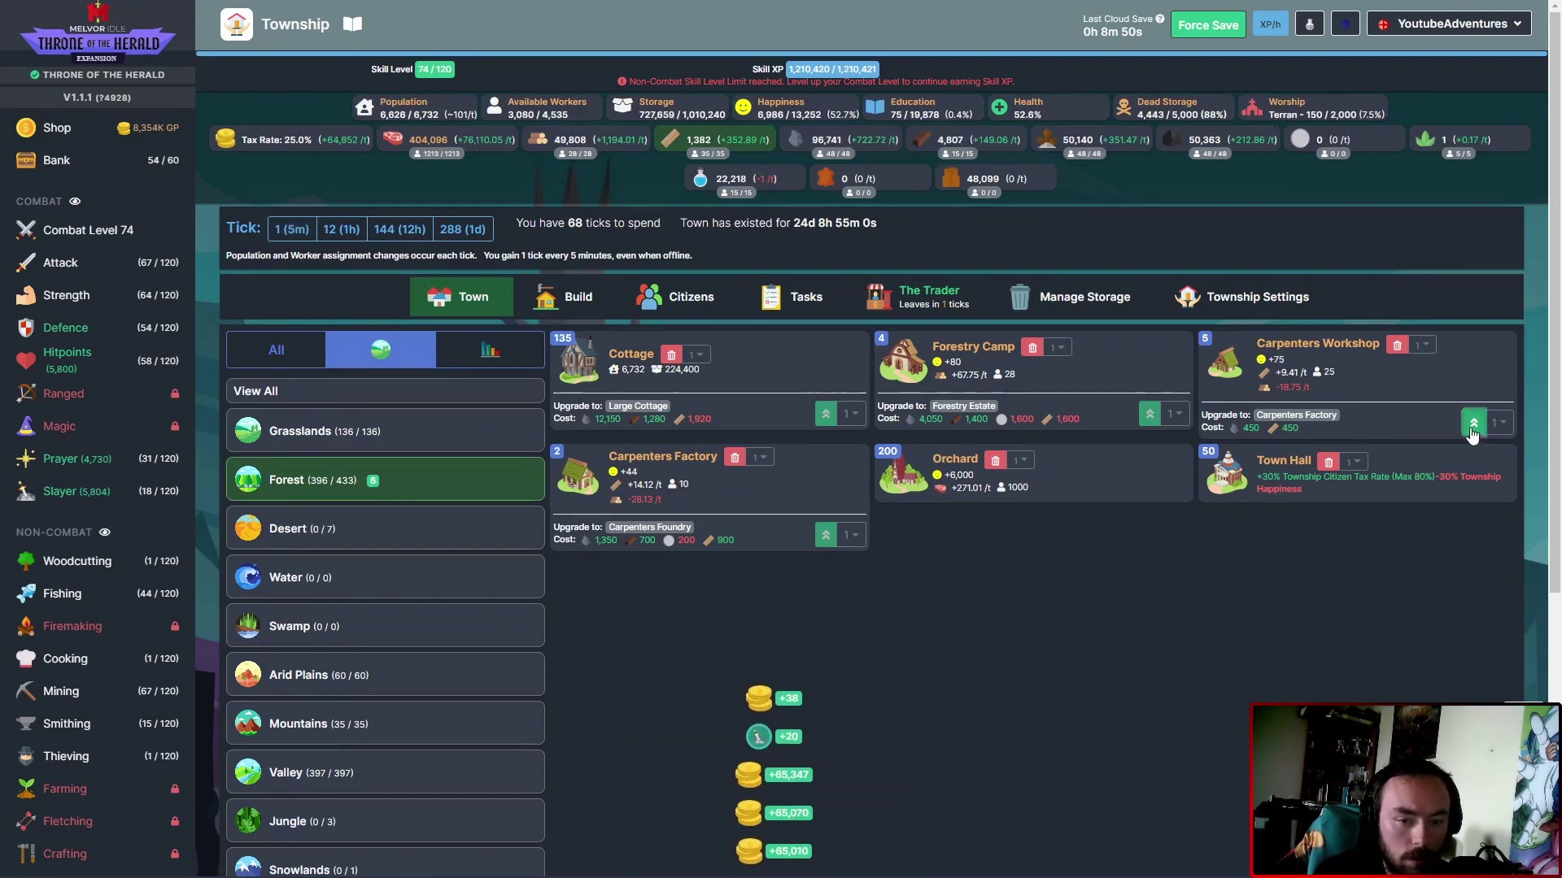
click(1473, 423)
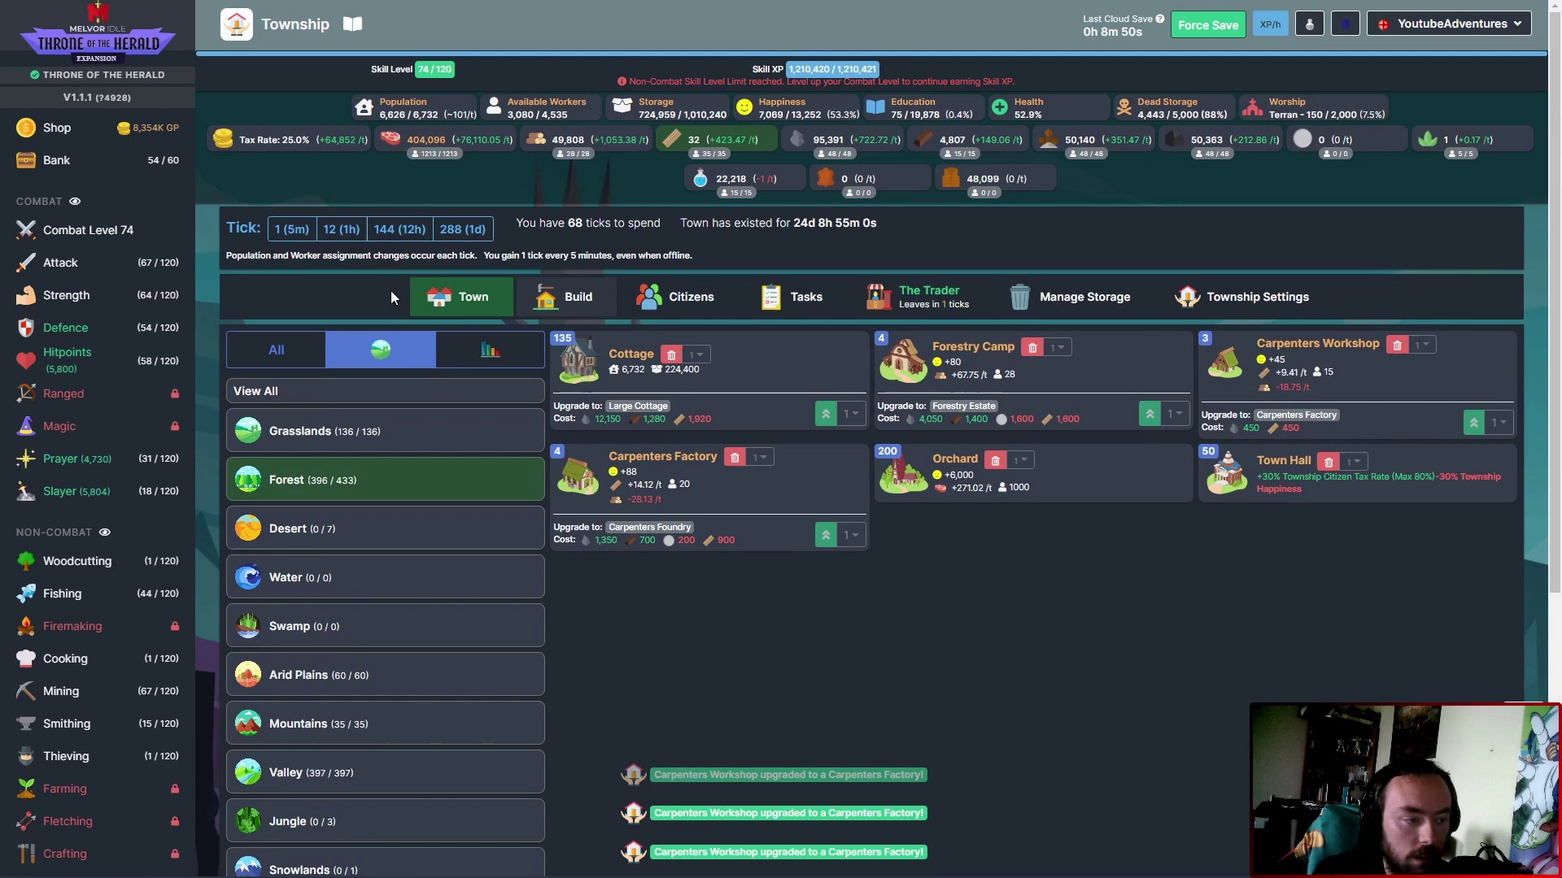
Upgrade the remaining Carpenters Workshops to reach seven Factories, with Planks at +494/h.
click(291, 228)
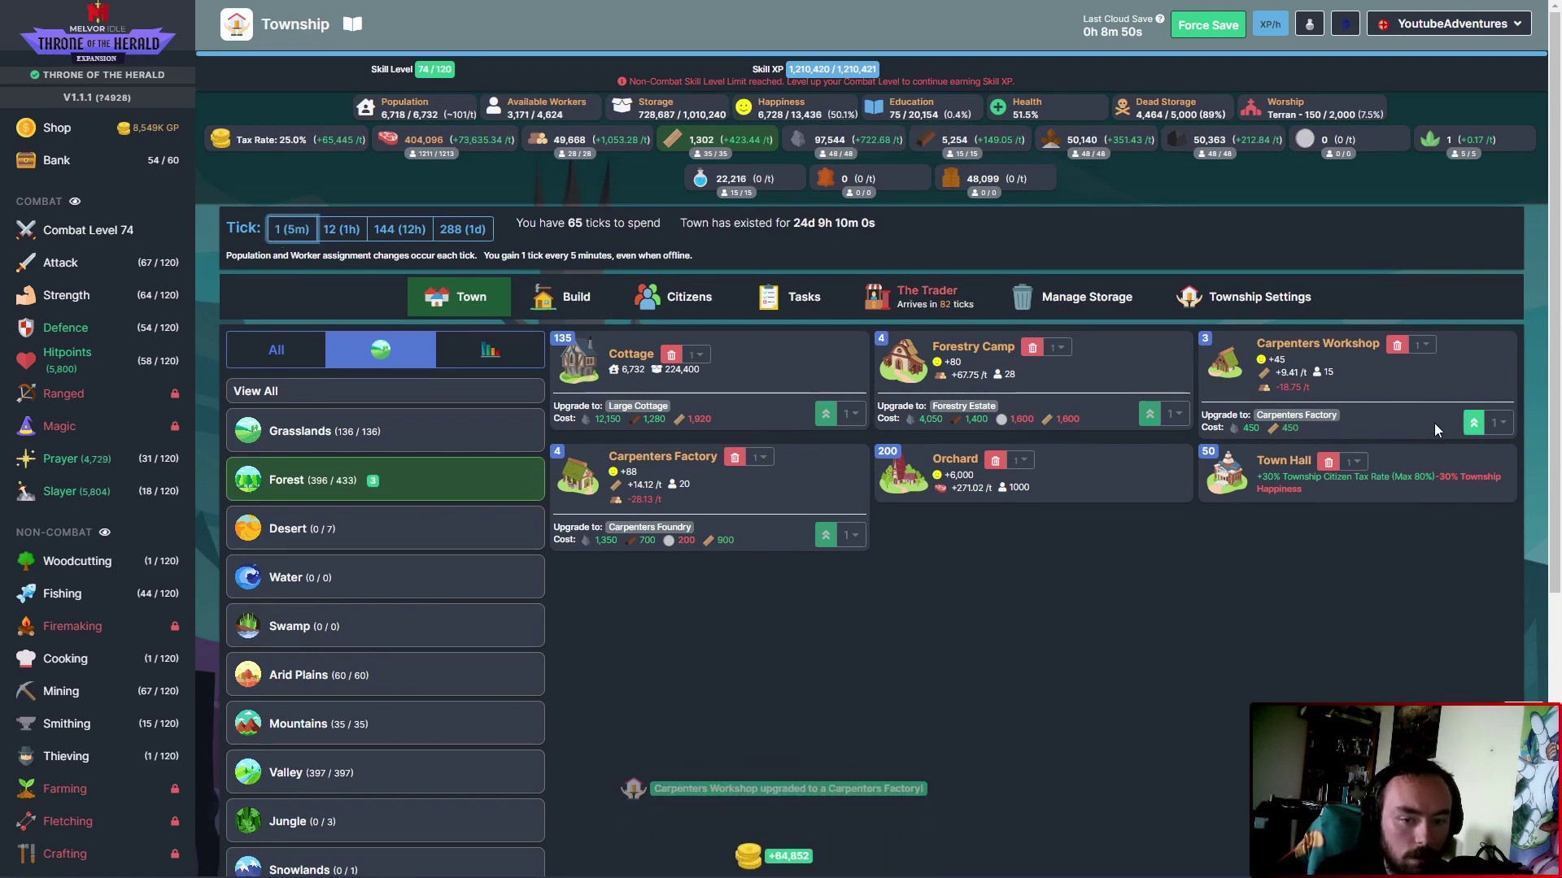
click(1472, 424)
click(1473, 423)
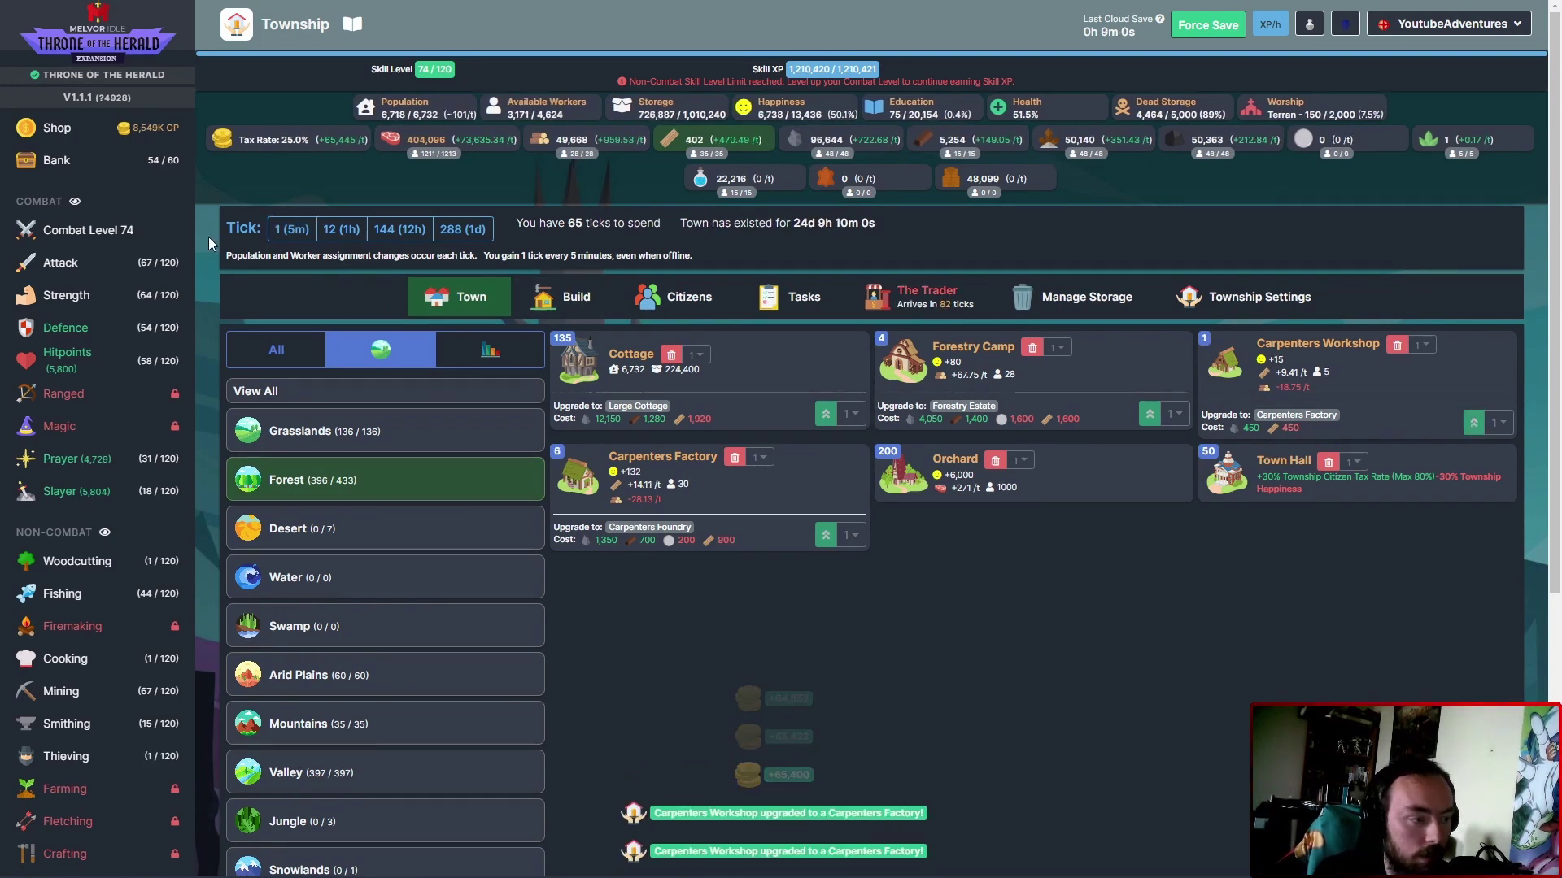
click(291, 227)
click(1475, 424)
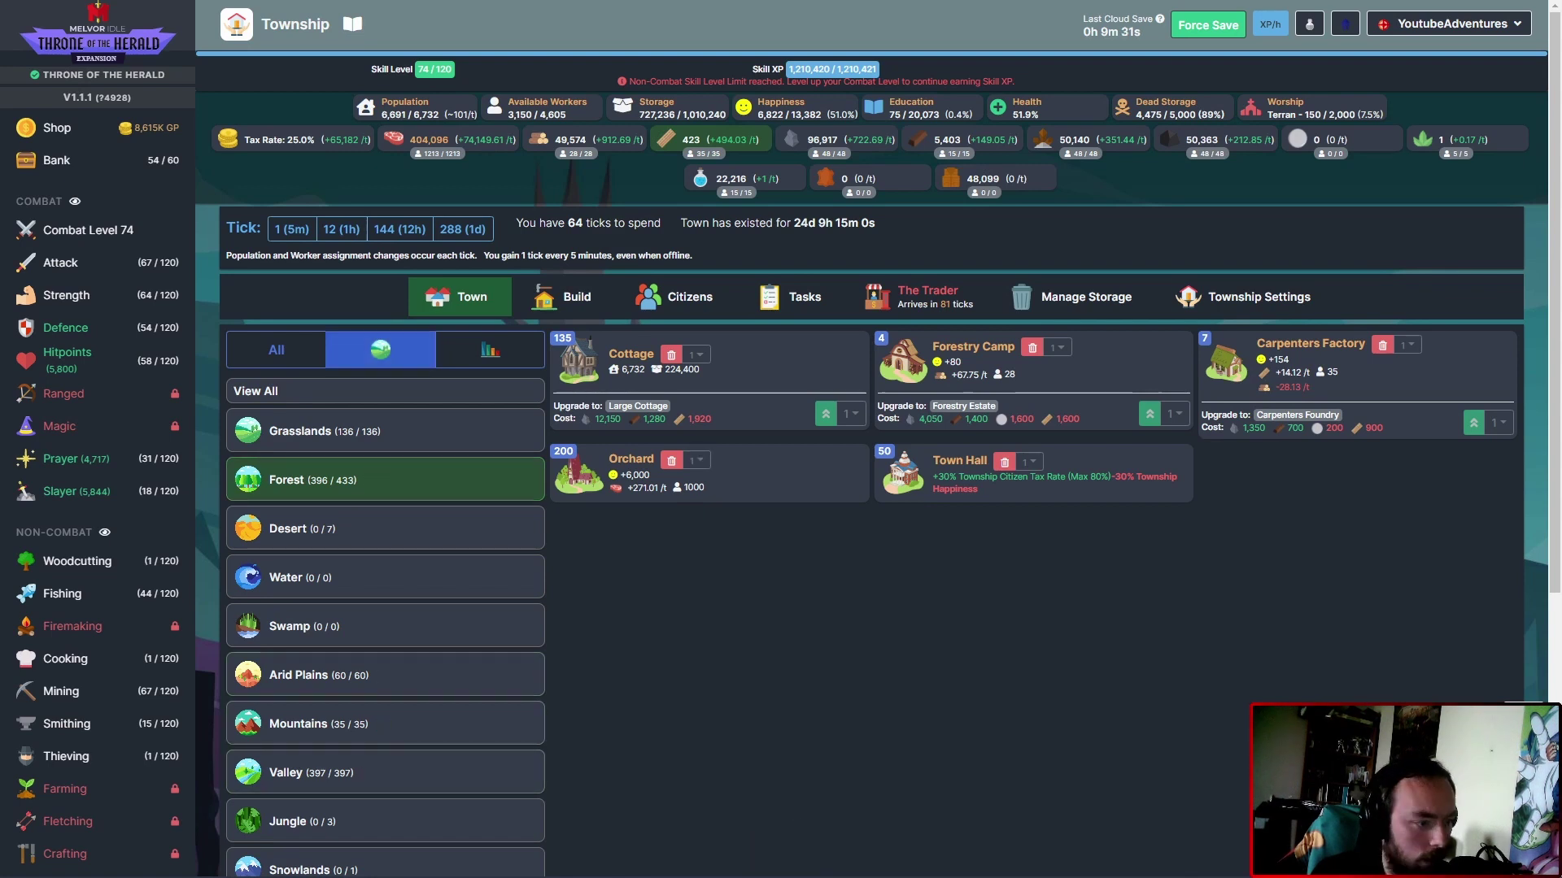
Return to the Forest build screen and build Blacksmiths Smithies until the Forest has five.
click(320, 390)
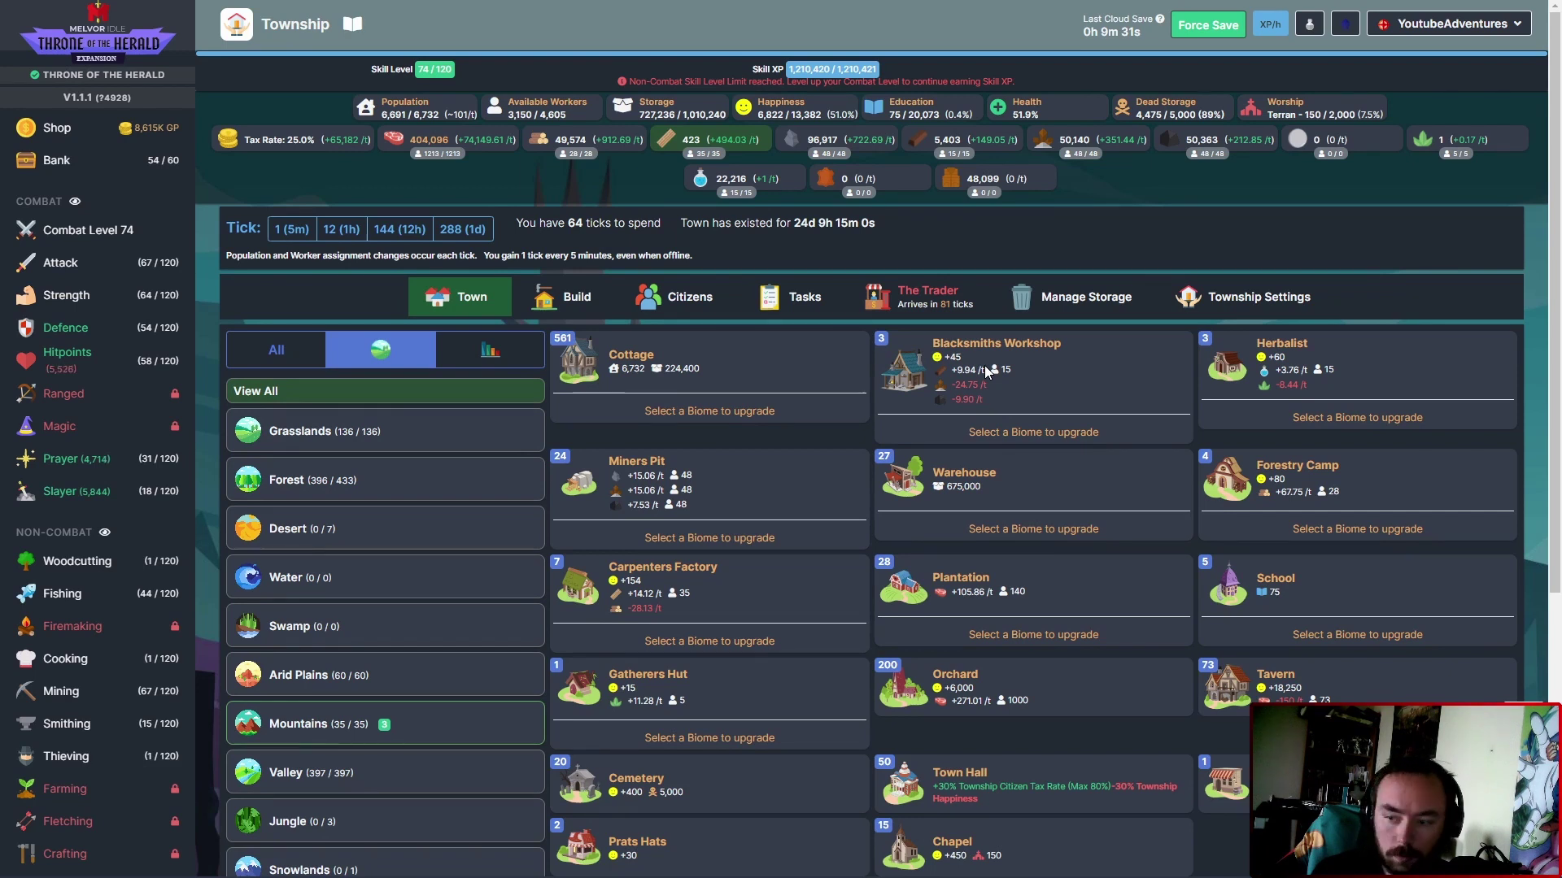
click(385, 480)
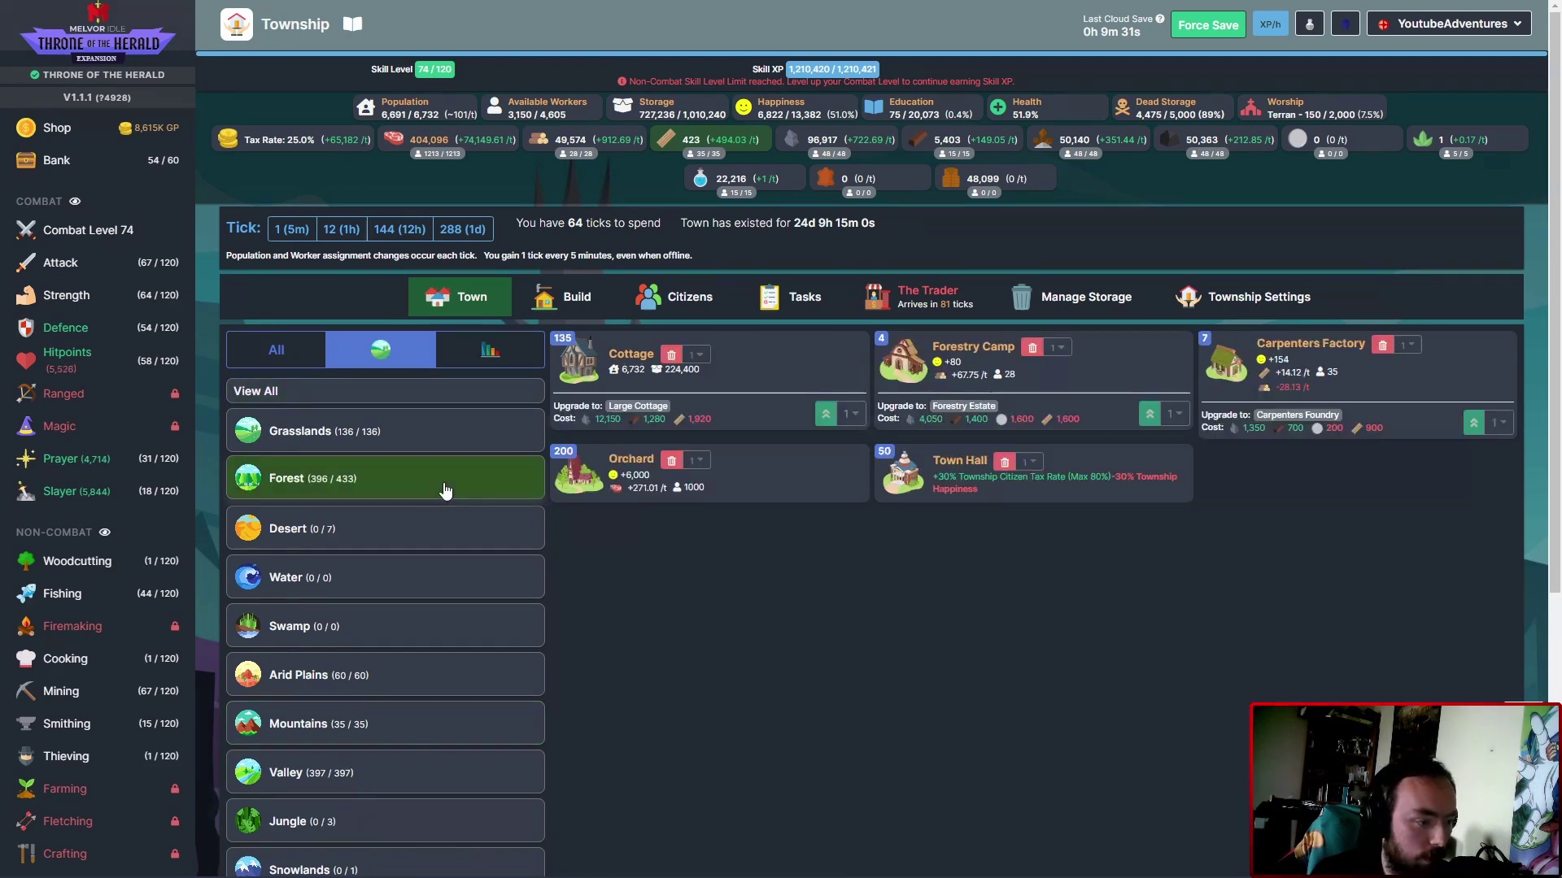
click(549, 307)
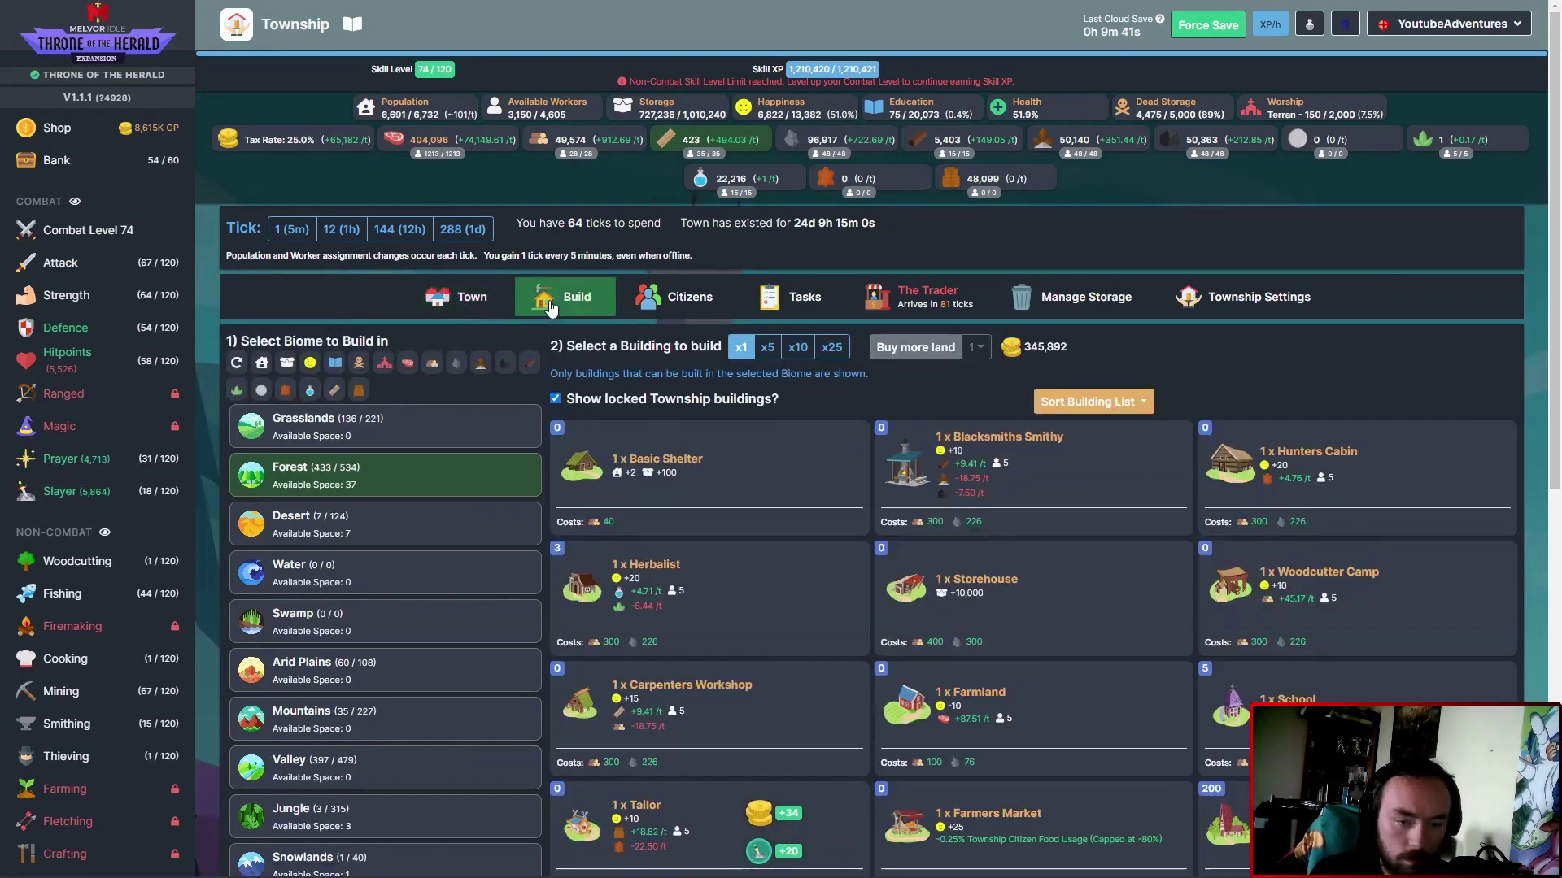
click(1052, 485)
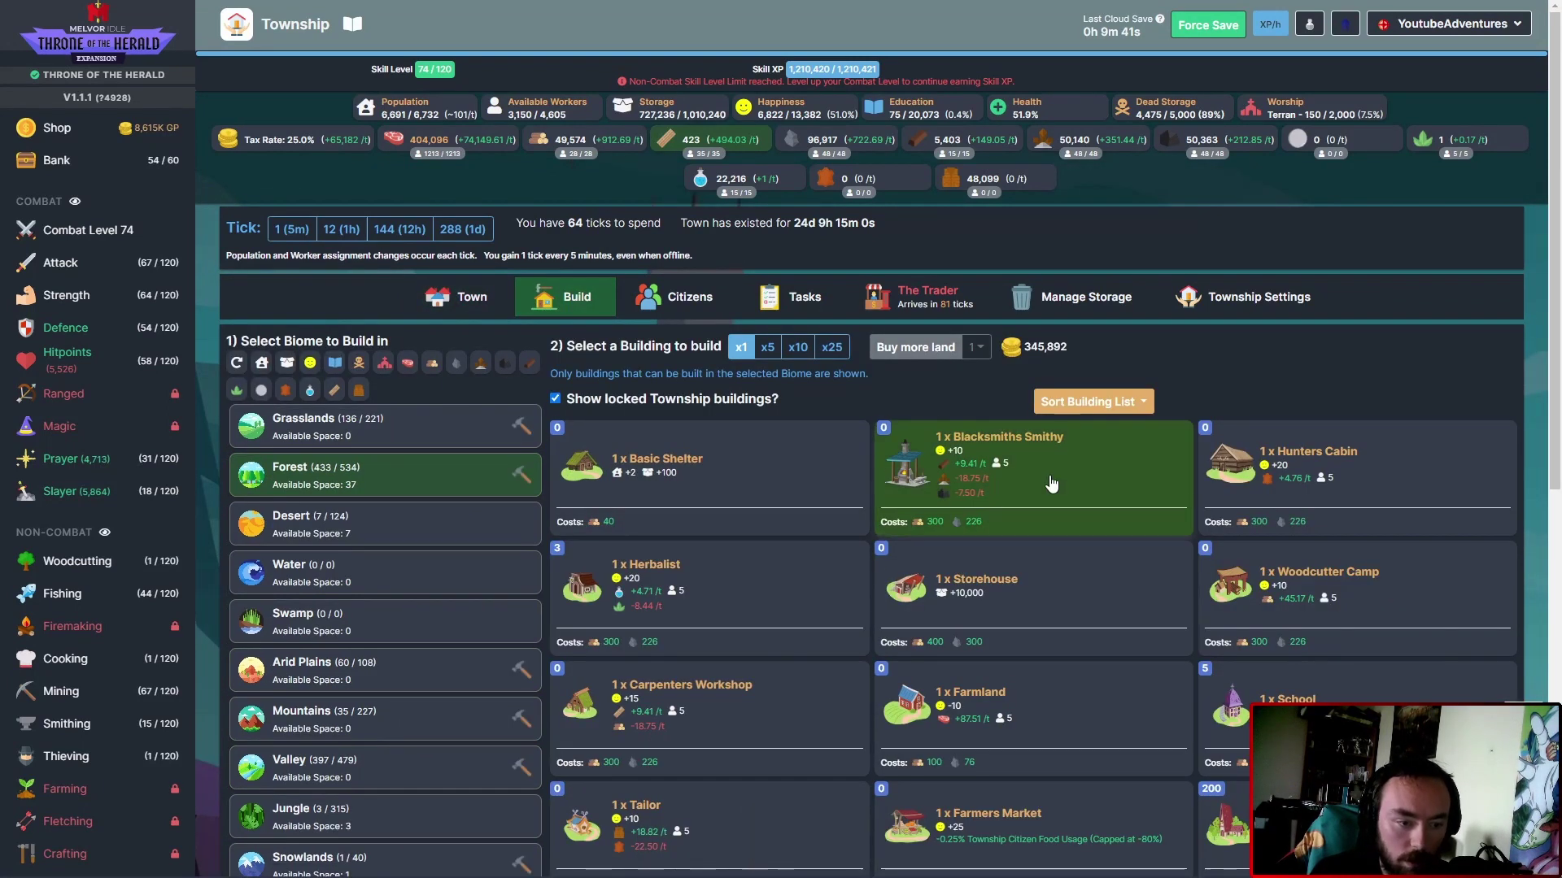
click(1052, 484)
click(1051, 484)
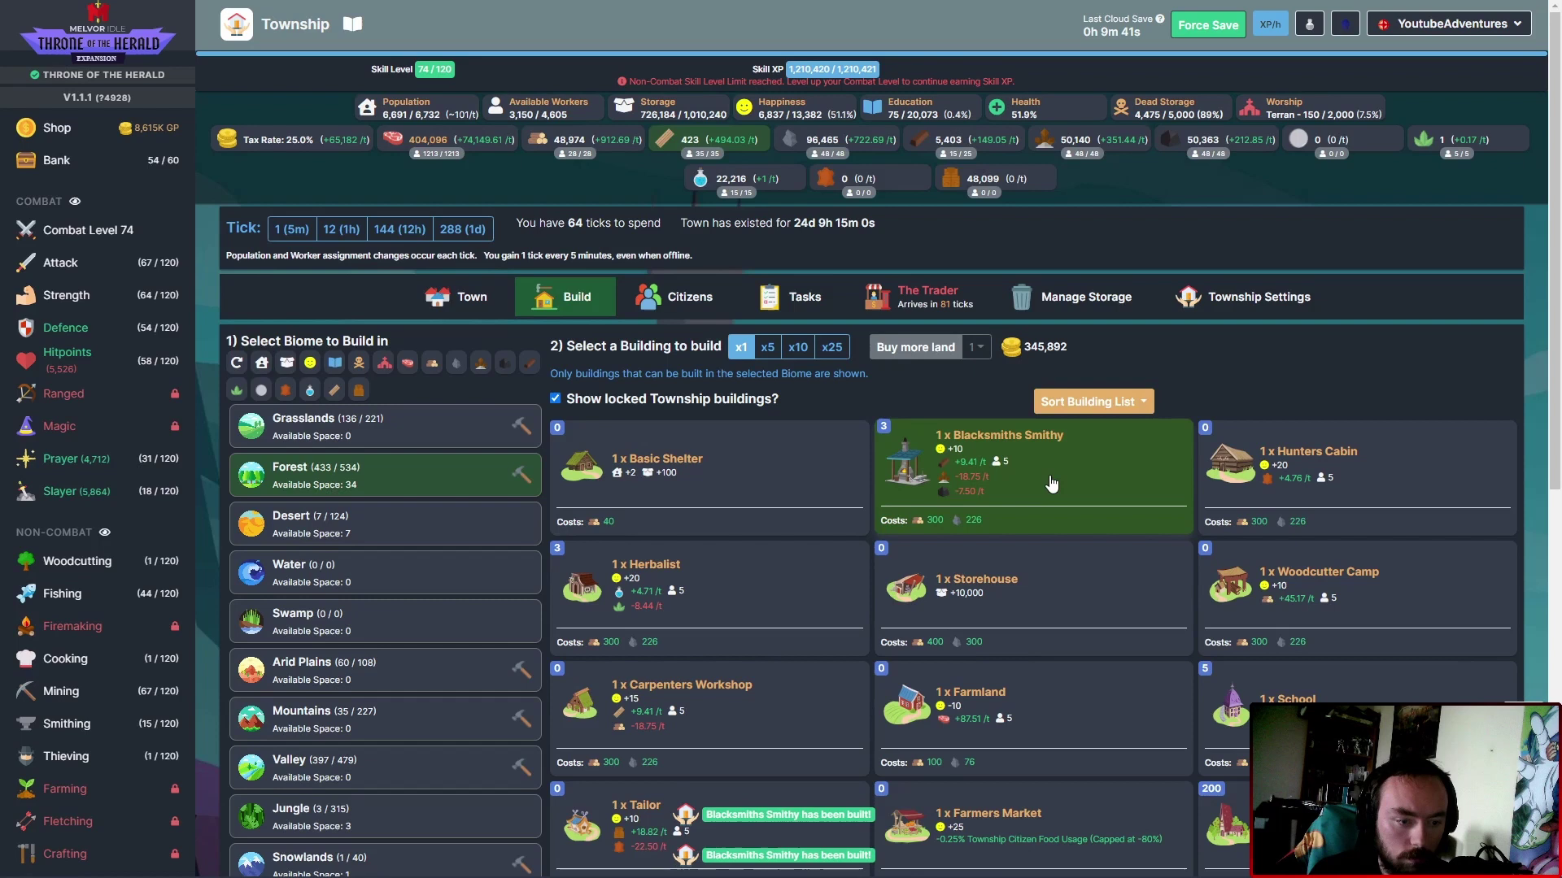
click(1052, 485)
click(1052, 485)
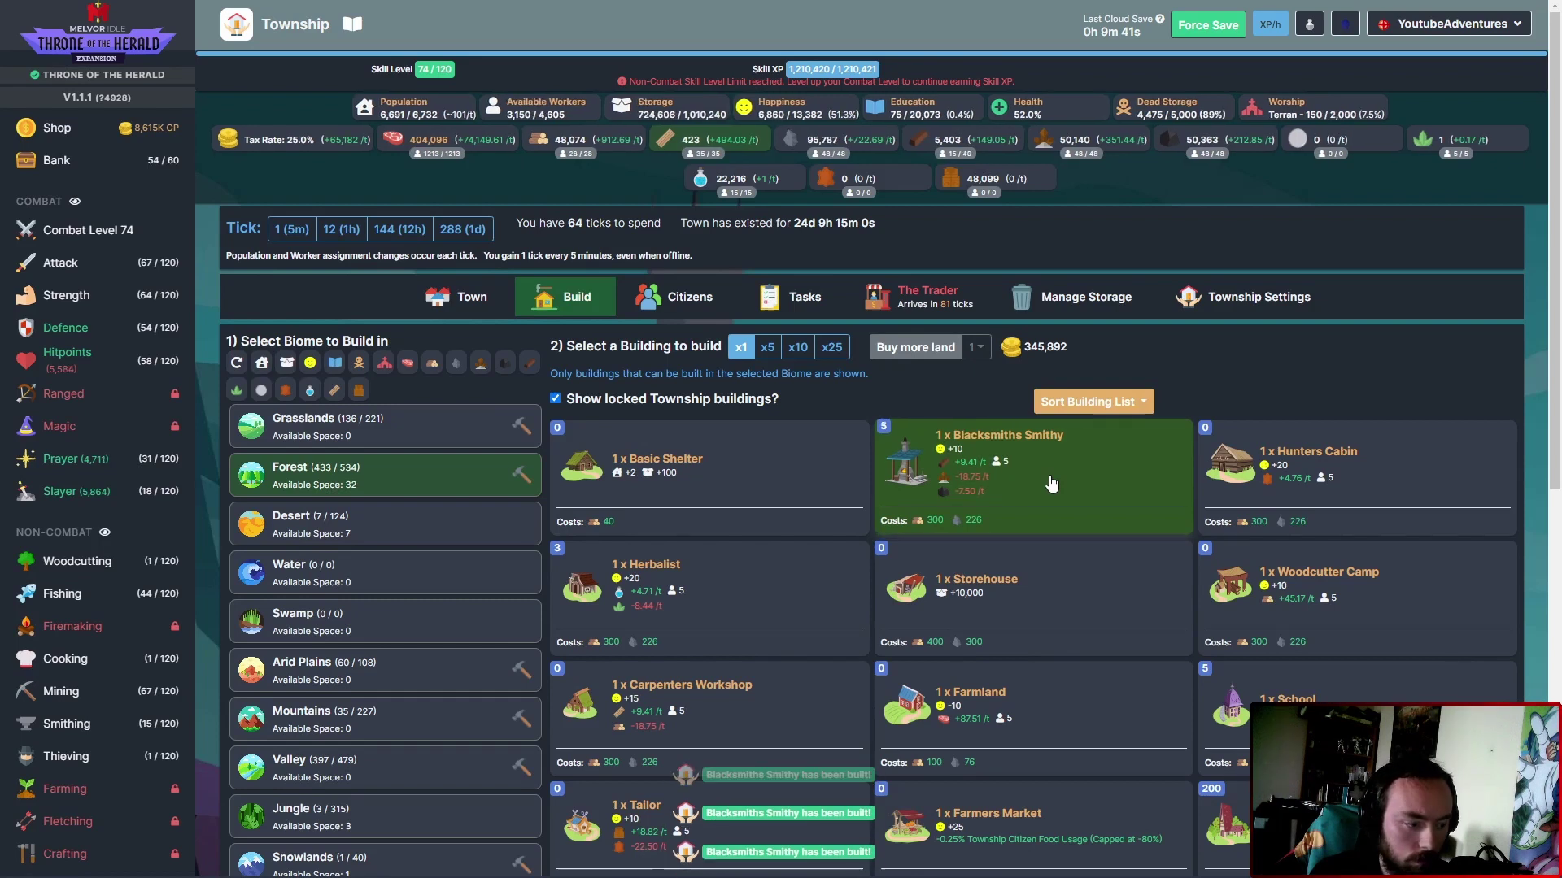
Demolish the three Mountains Blacksmiths Workshops, then switch the town view back to Forest.
click(452, 303)
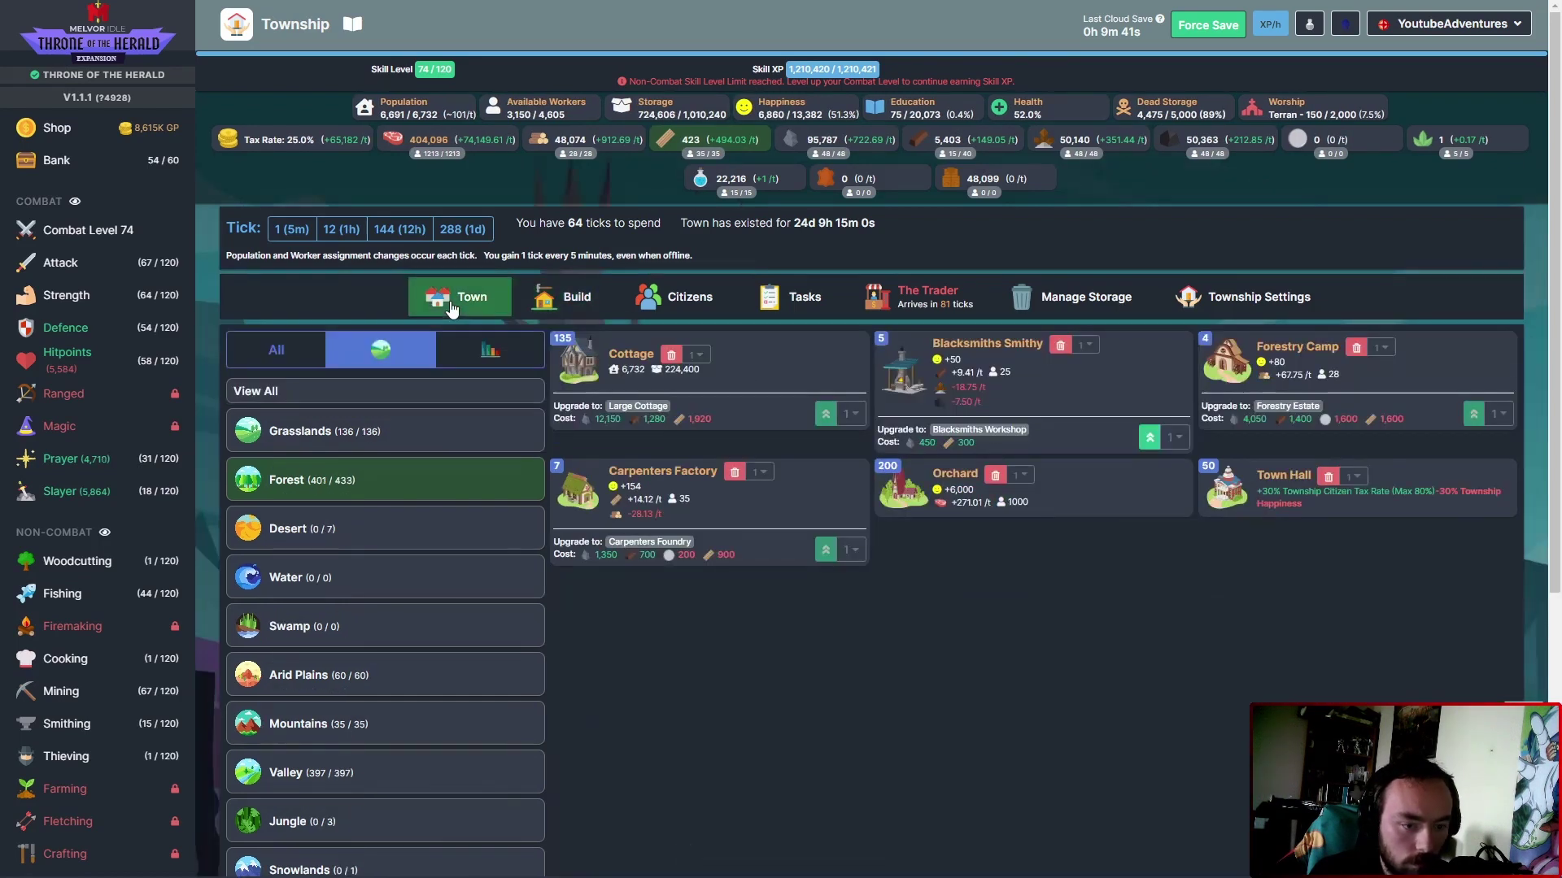
click(441, 392)
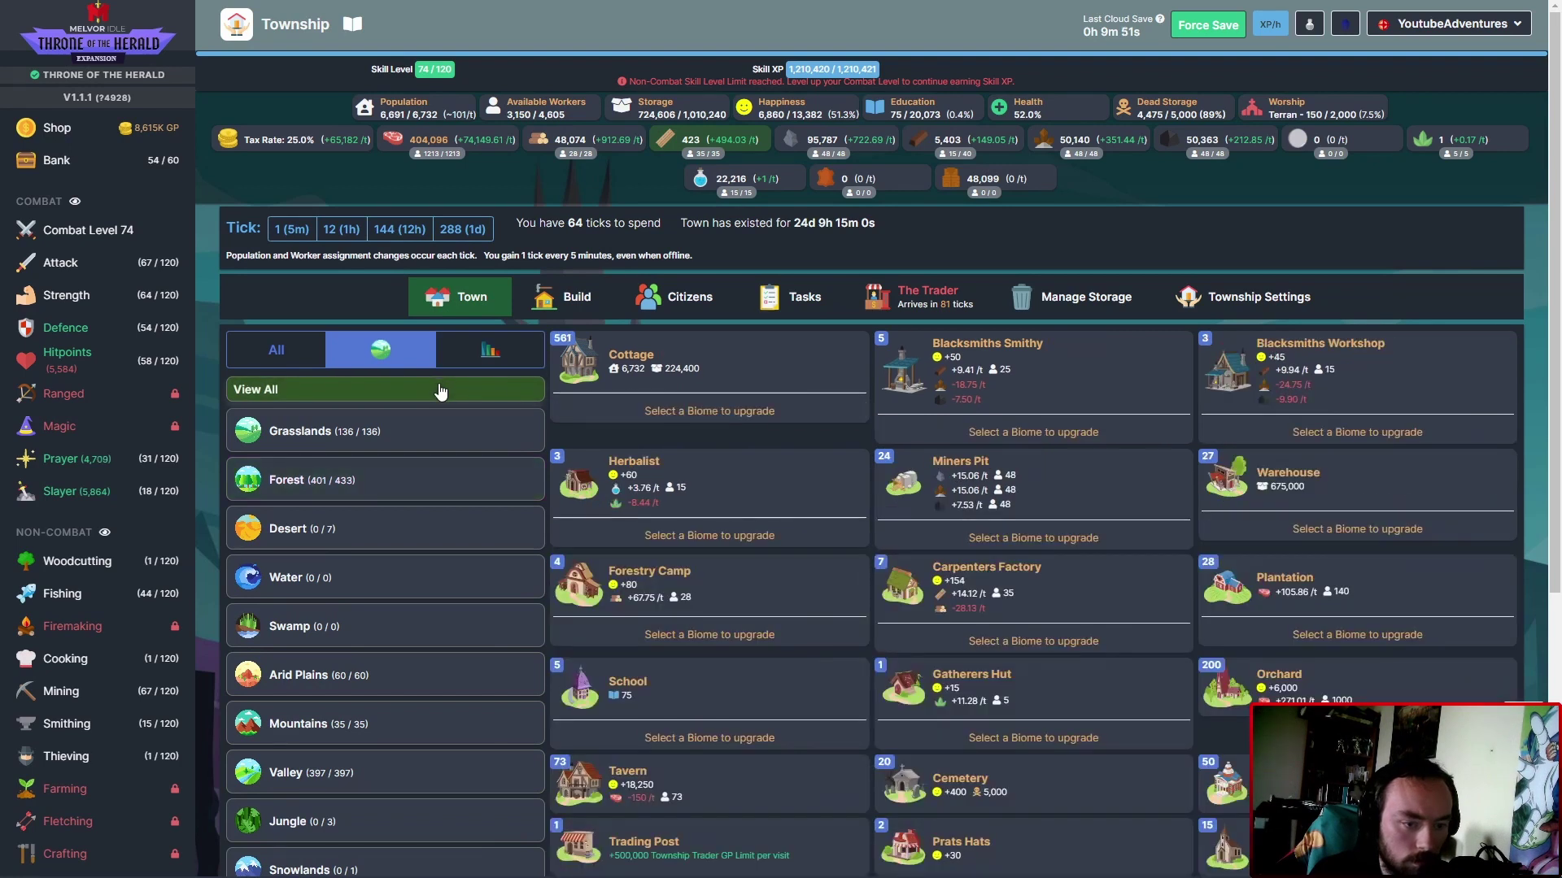
click(515, 732)
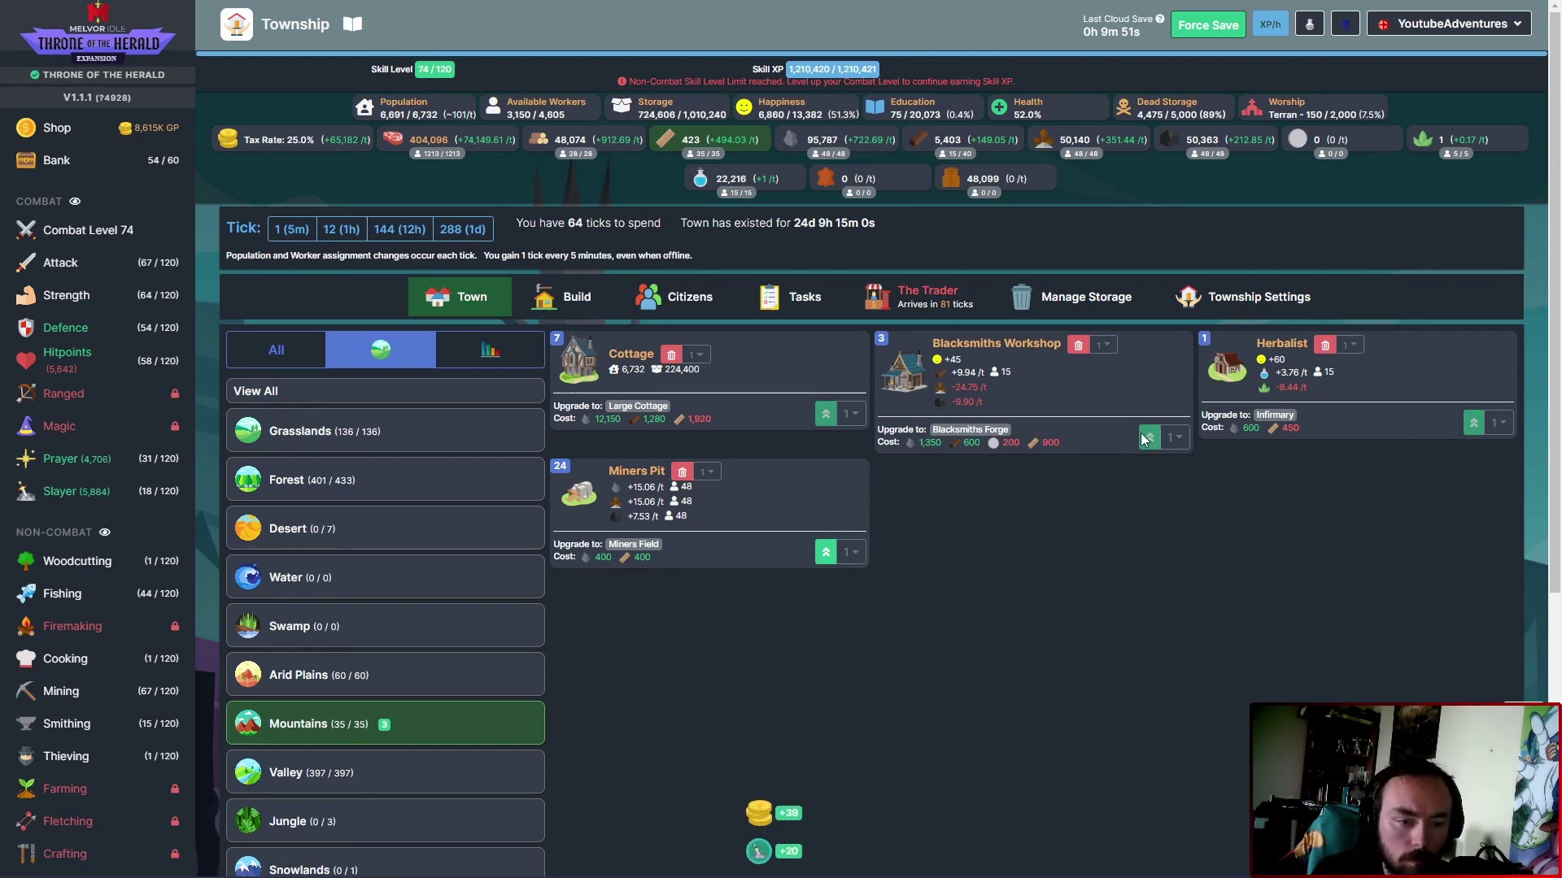
click(1076, 345)
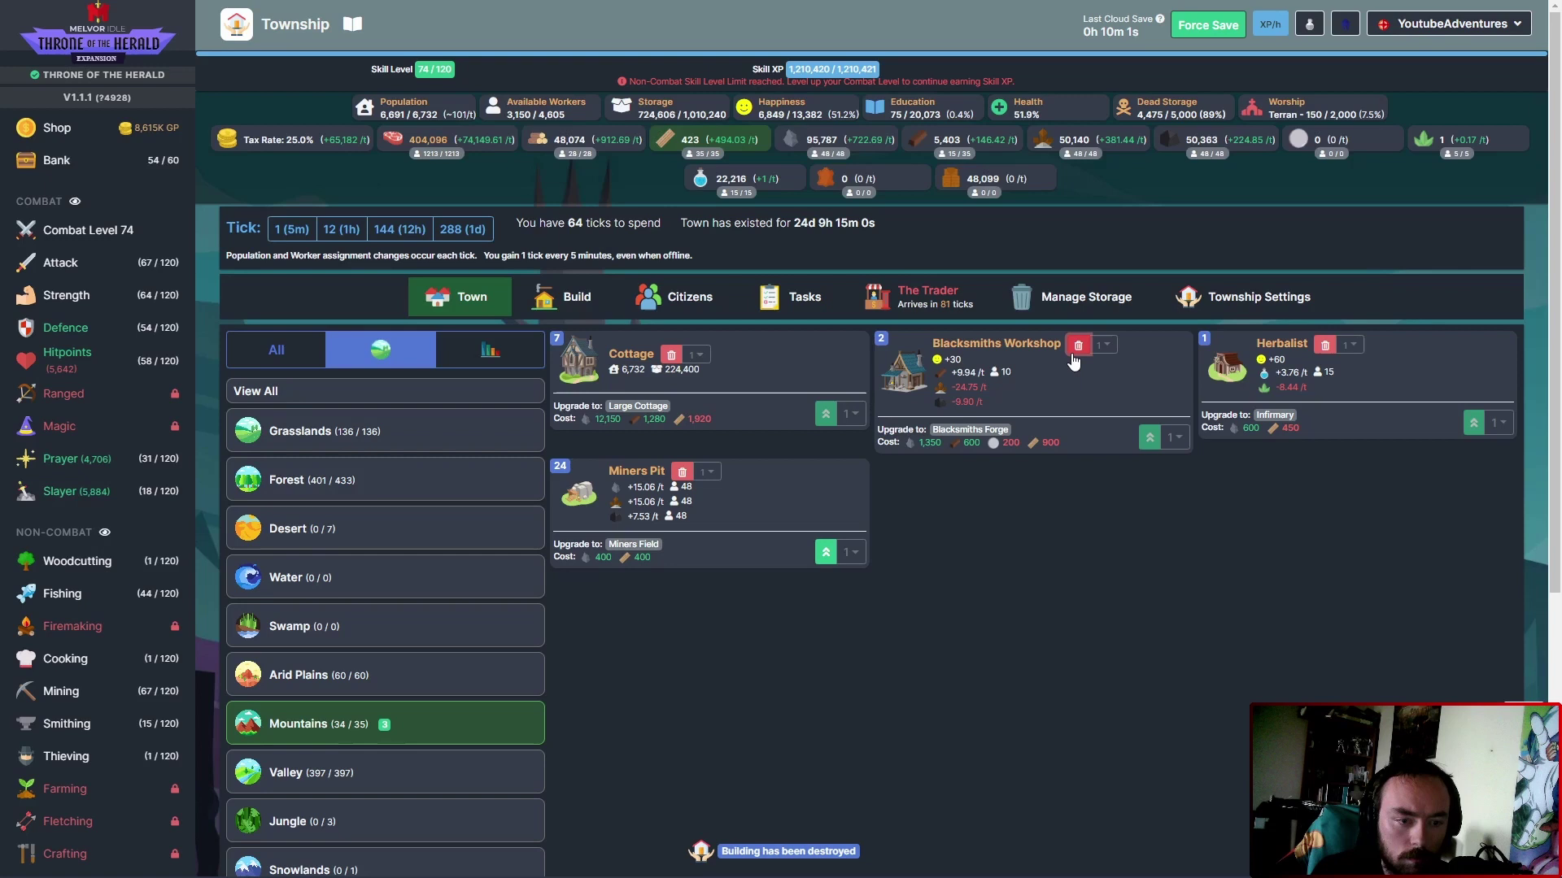
click(1076, 345)
click(1077, 345)
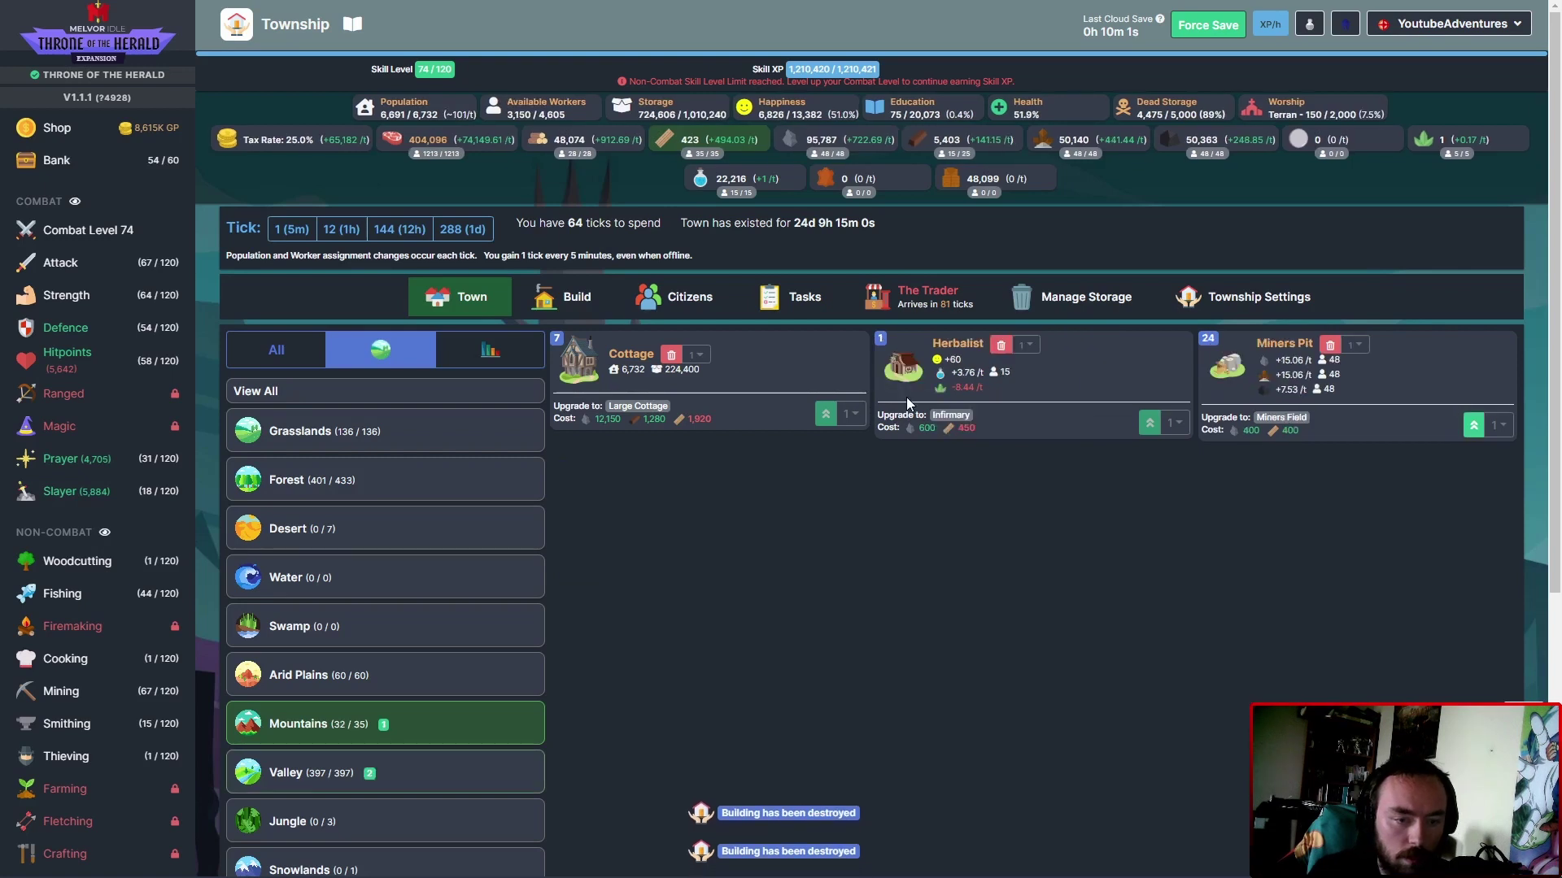
click(488, 479)
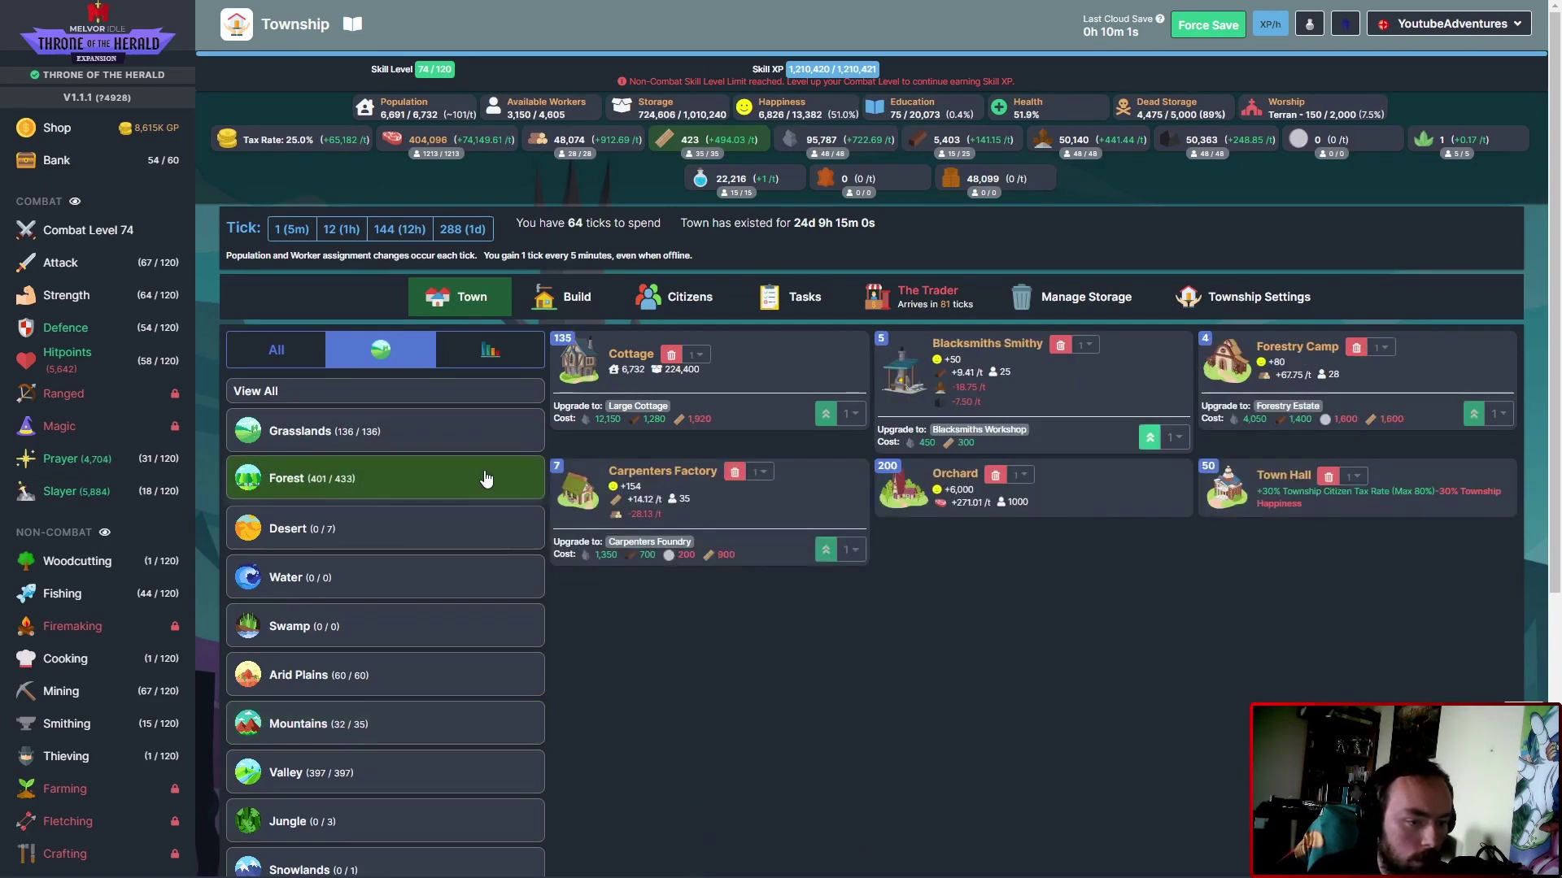
Upgrade all five Forest Blacksmiths Smithies into Blacksmiths Workshops, passing one town tick.
click(1148, 436)
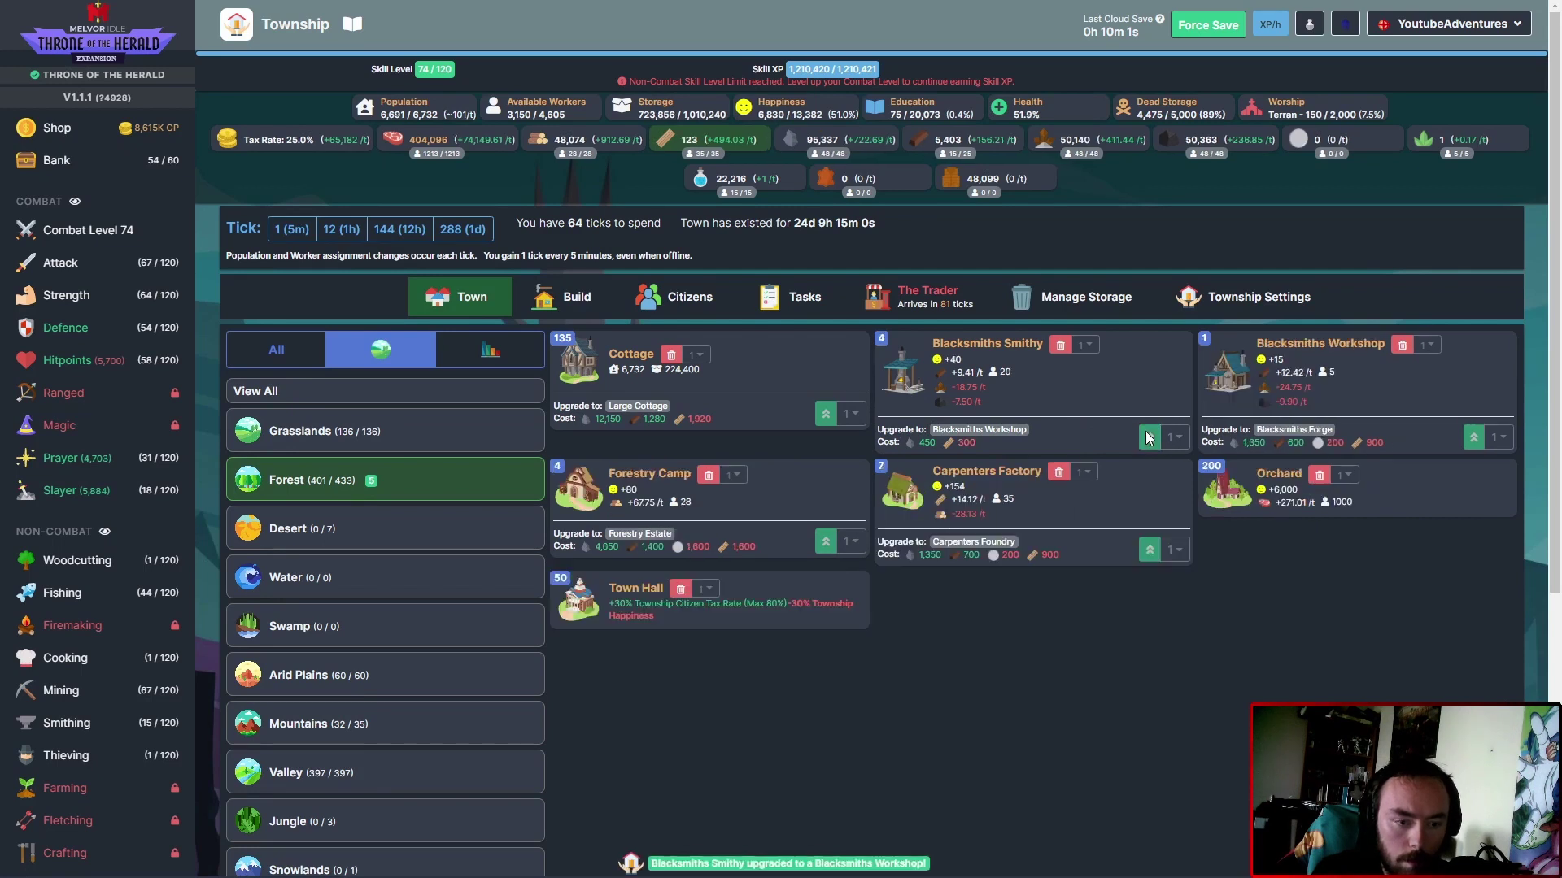
click(296, 233)
click(297, 233)
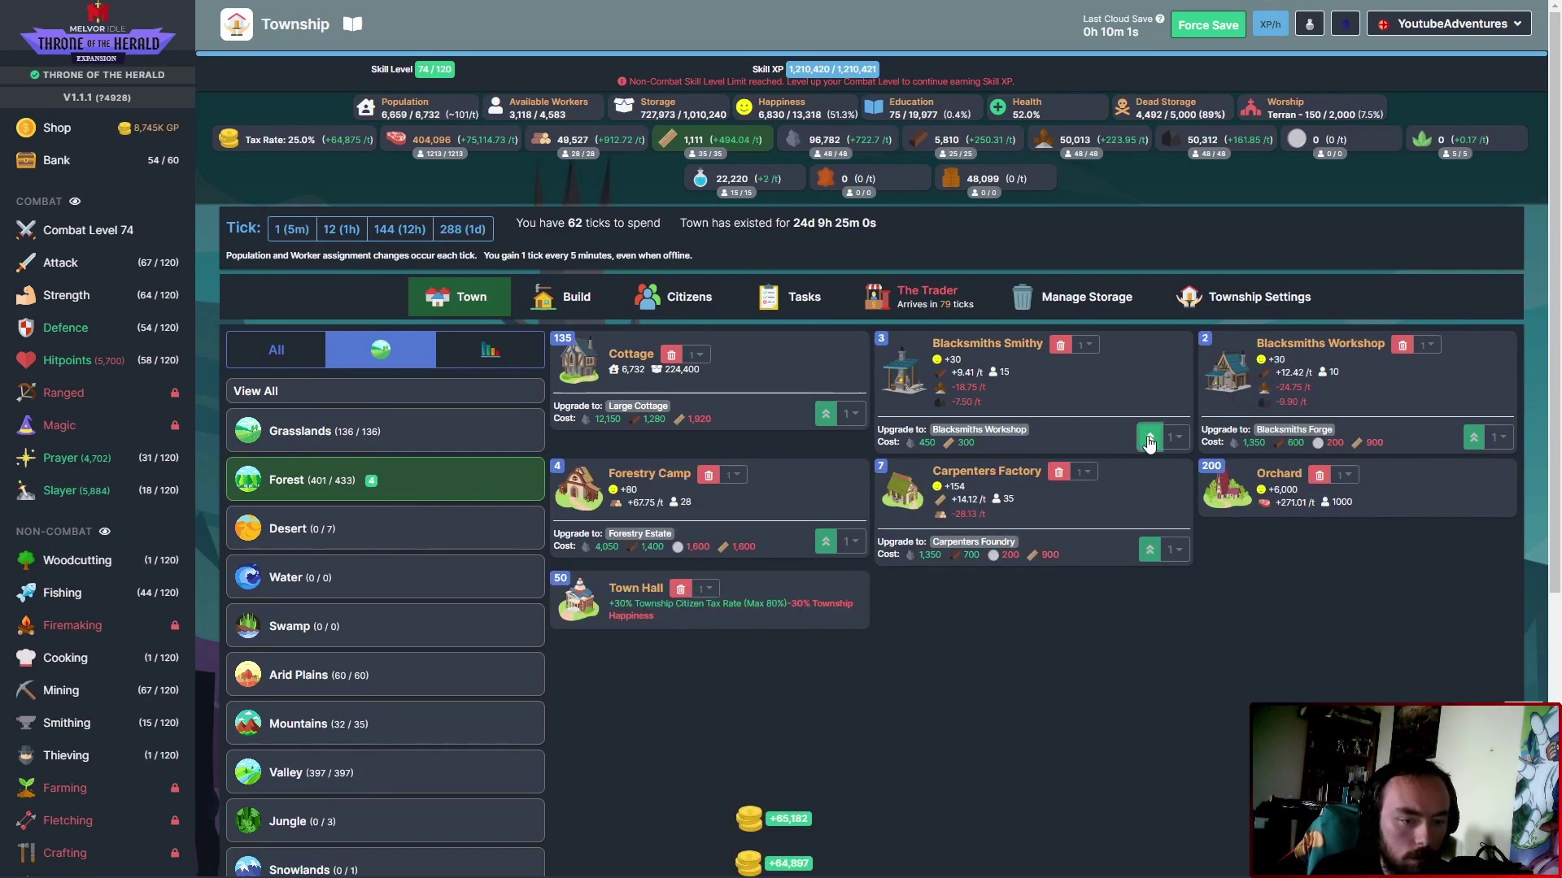
click(1148, 440)
click(1149, 439)
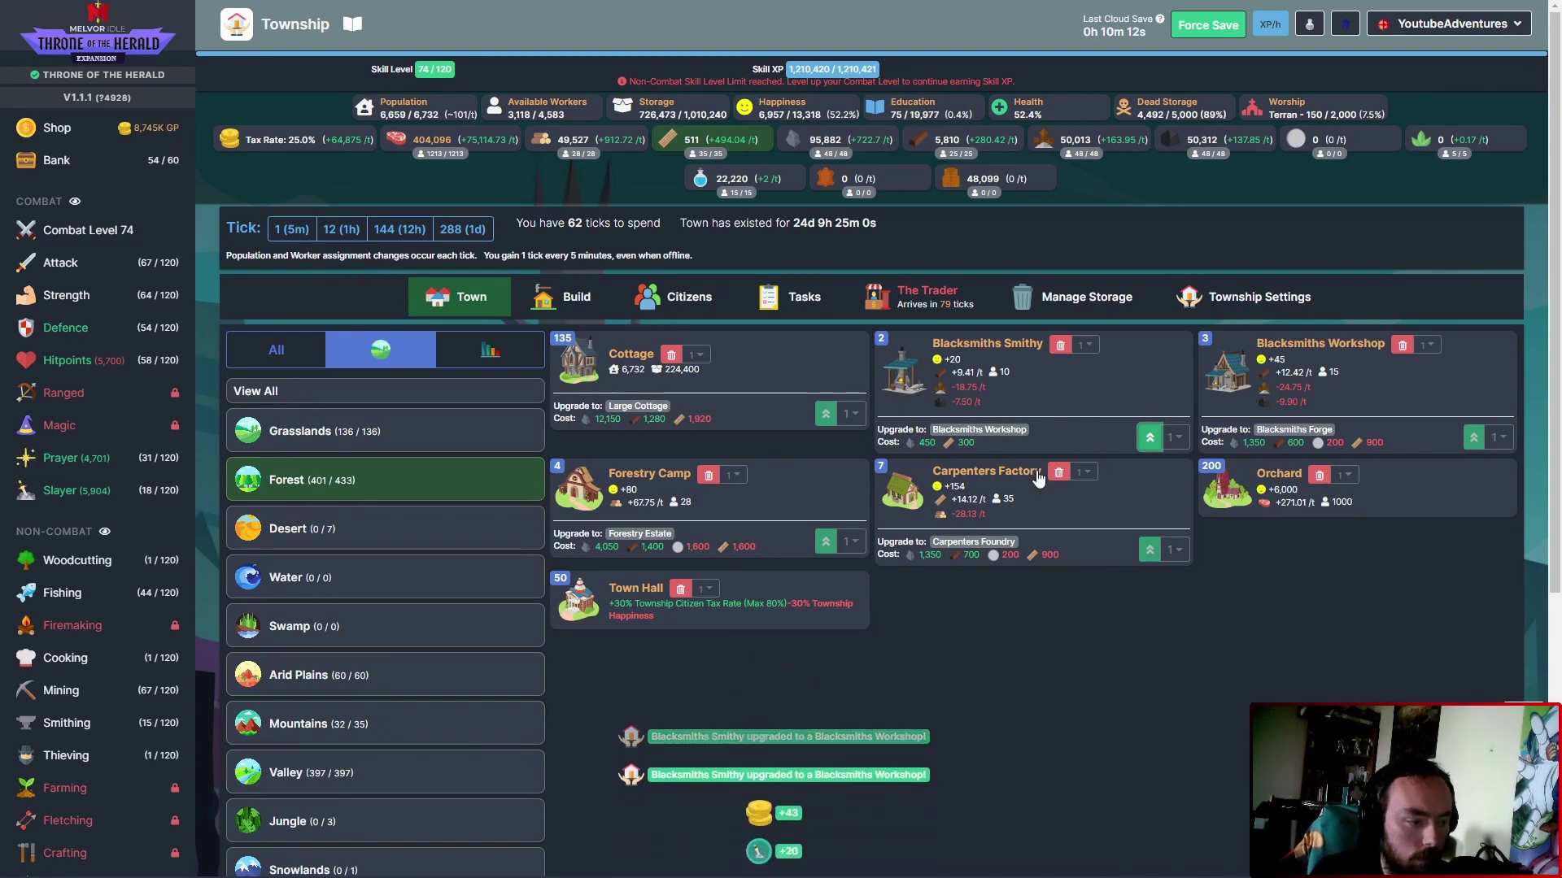
click(1149, 439)
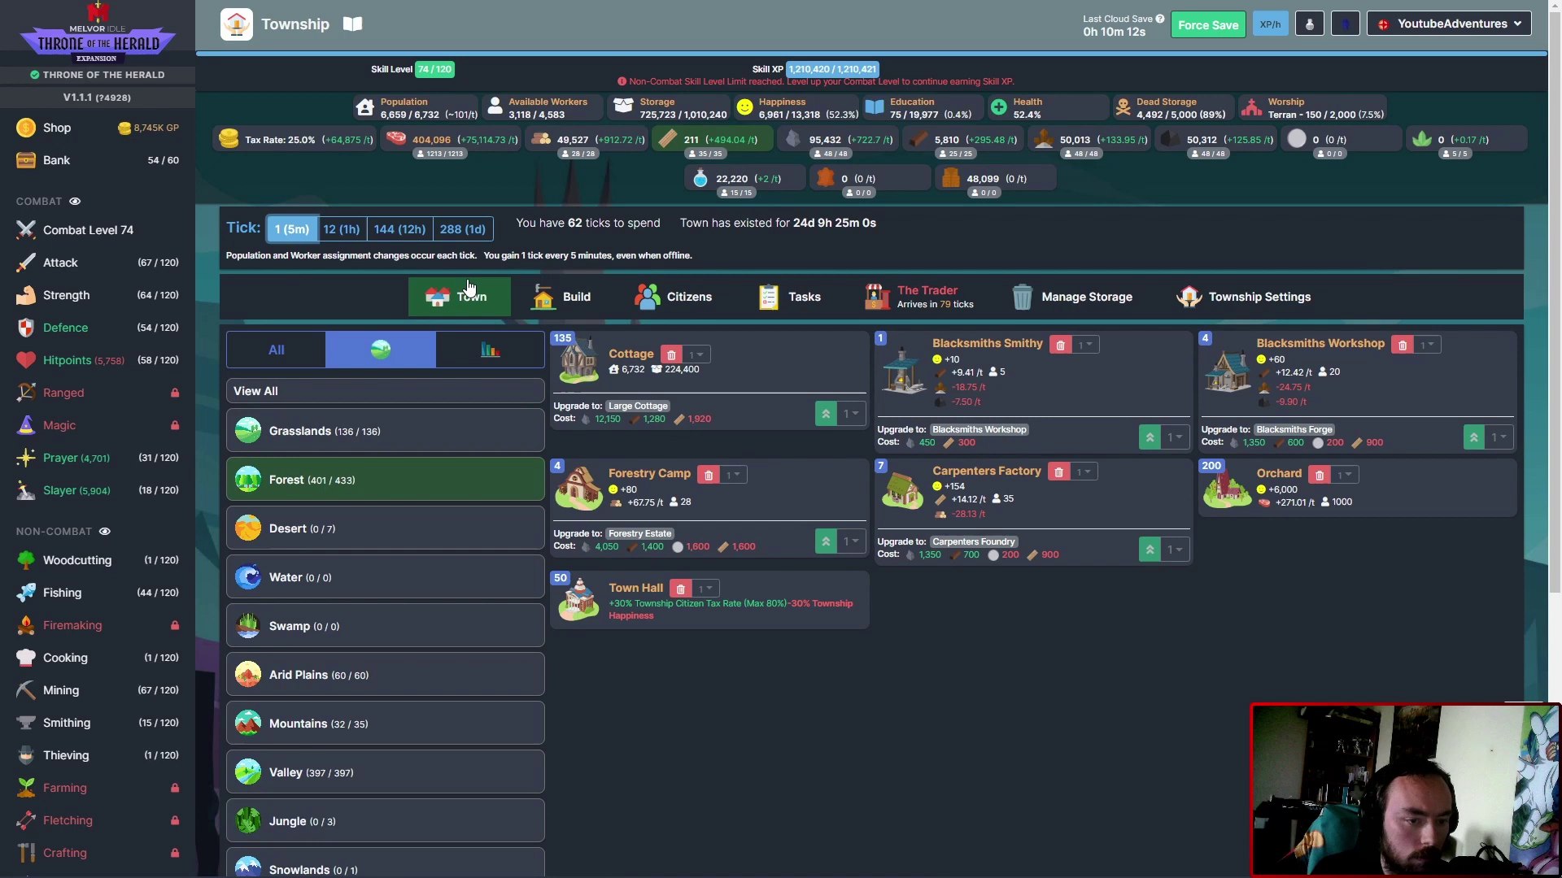
click(292, 228)
click(1151, 437)
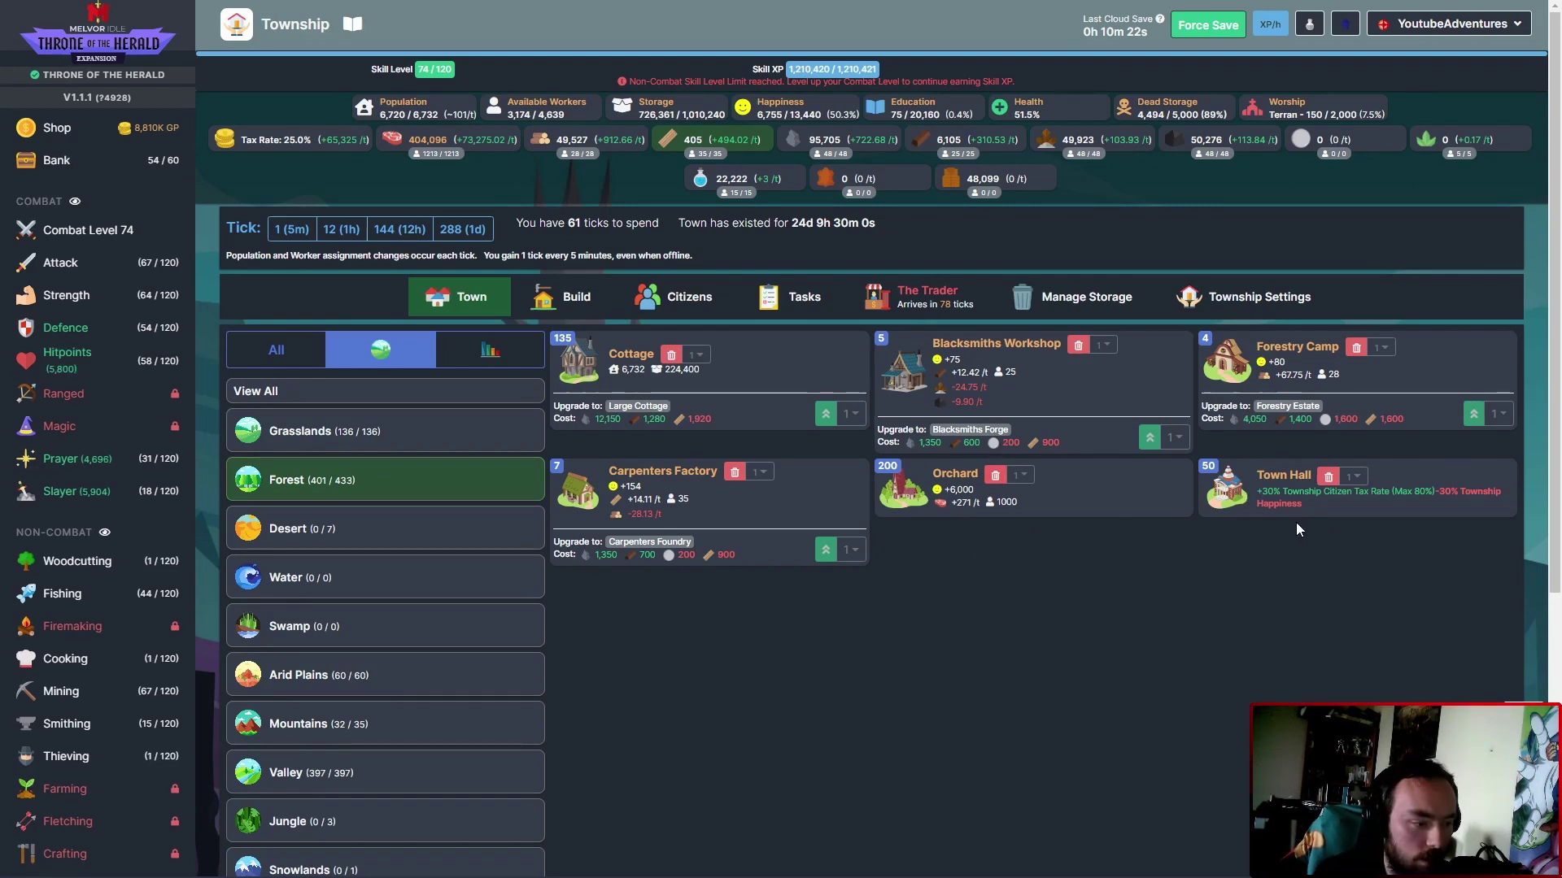
Limit the Forest build list to the Other building category.
click(554, 308)
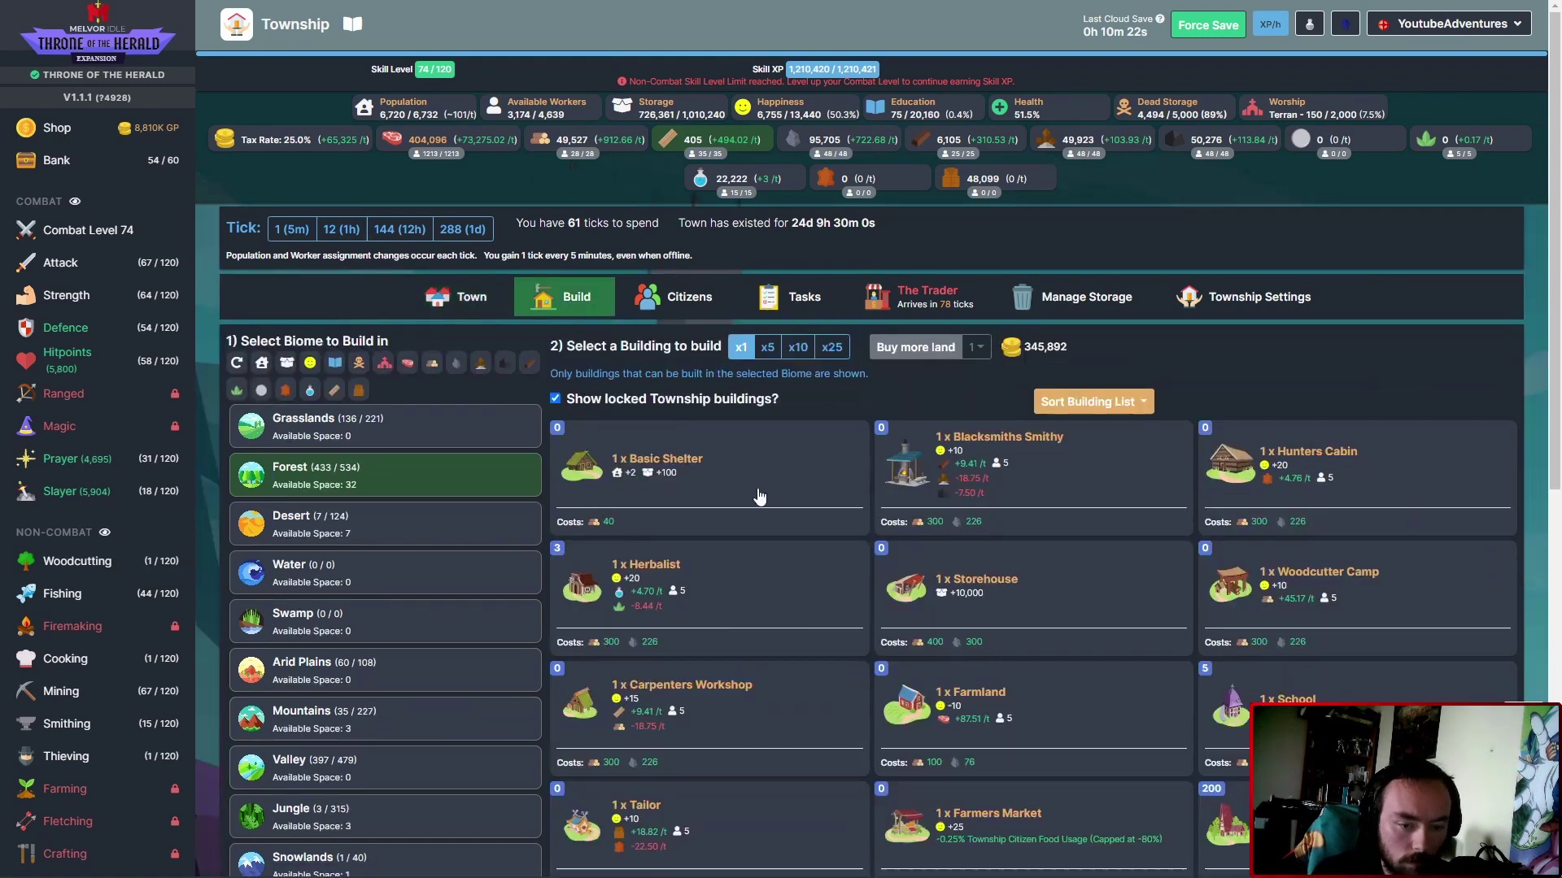
scroll(782, 489, down, 1)
click(1092, 400)
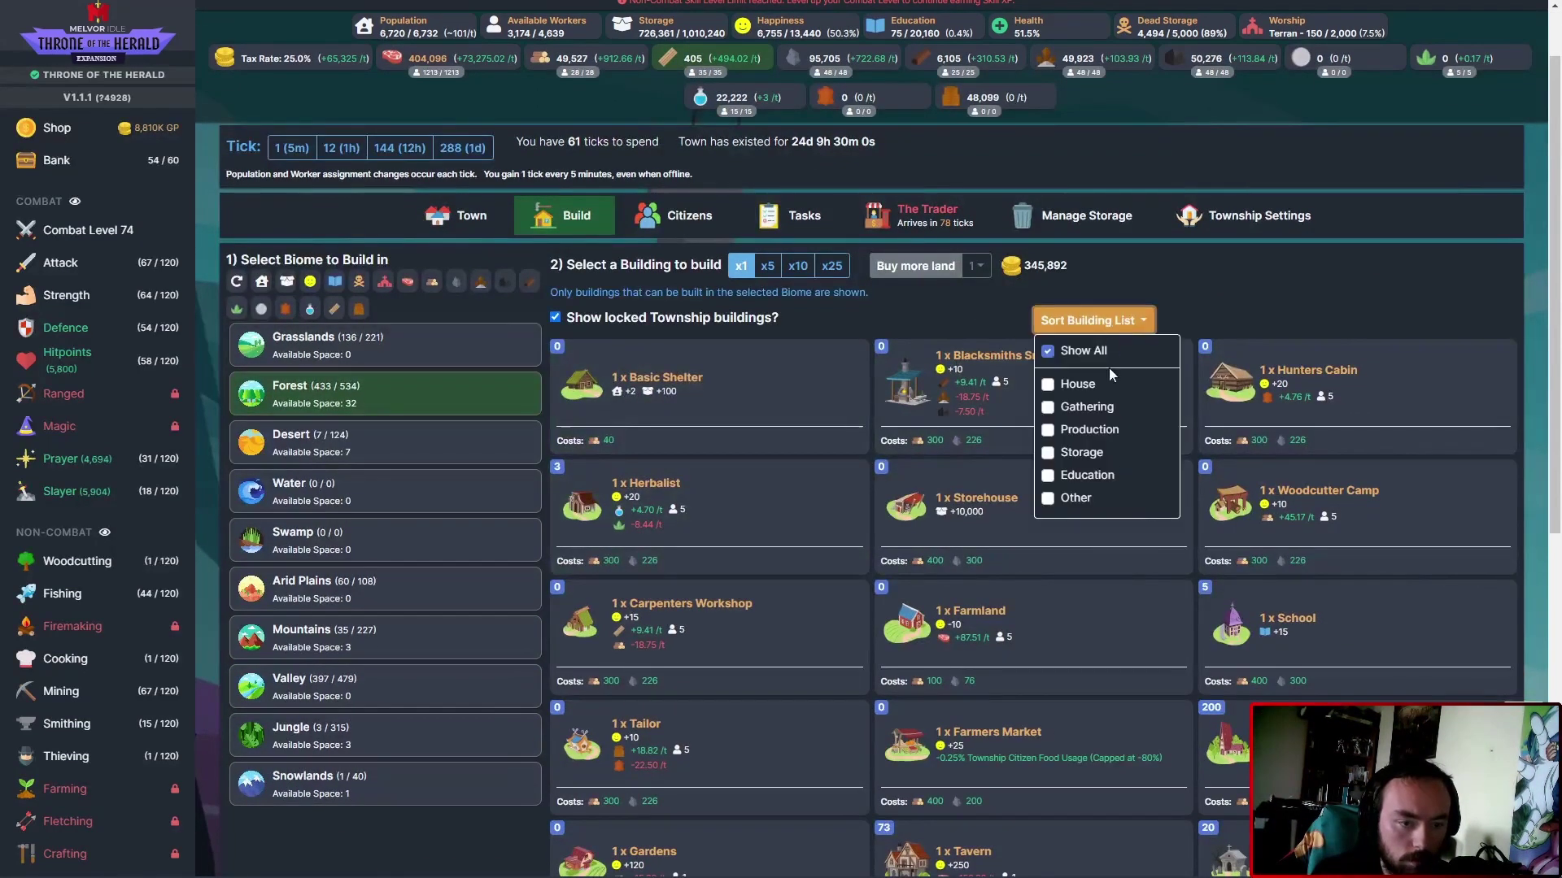
click(1050, 500)
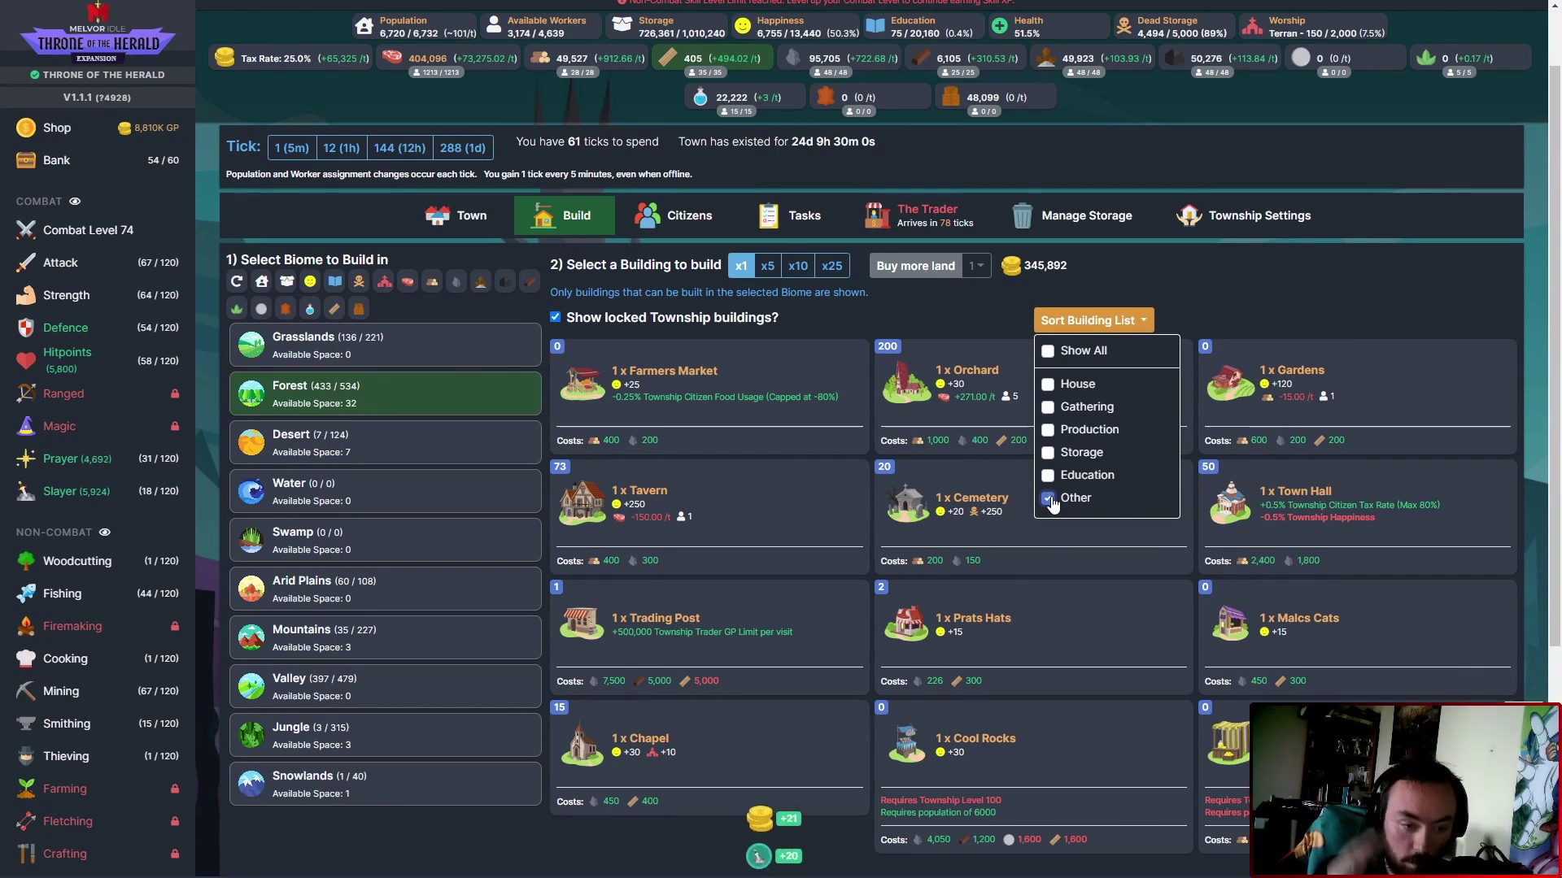
Build Town Halls in the Forest until there are 56, leaving 26 space.
click(1280, 279)
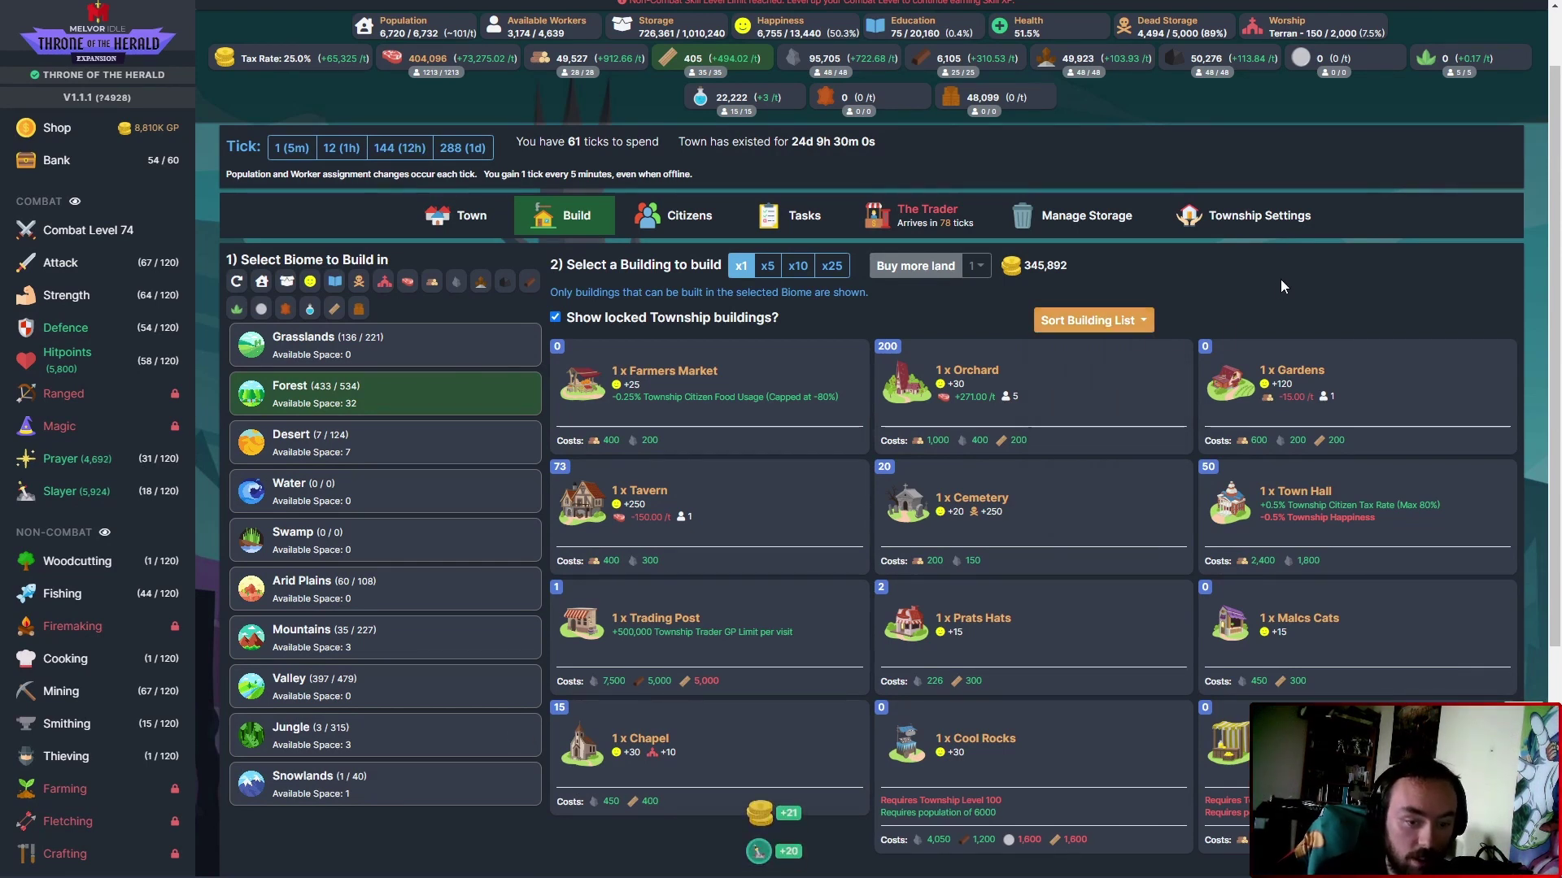
click(1311, 507)
click(1312, 508)
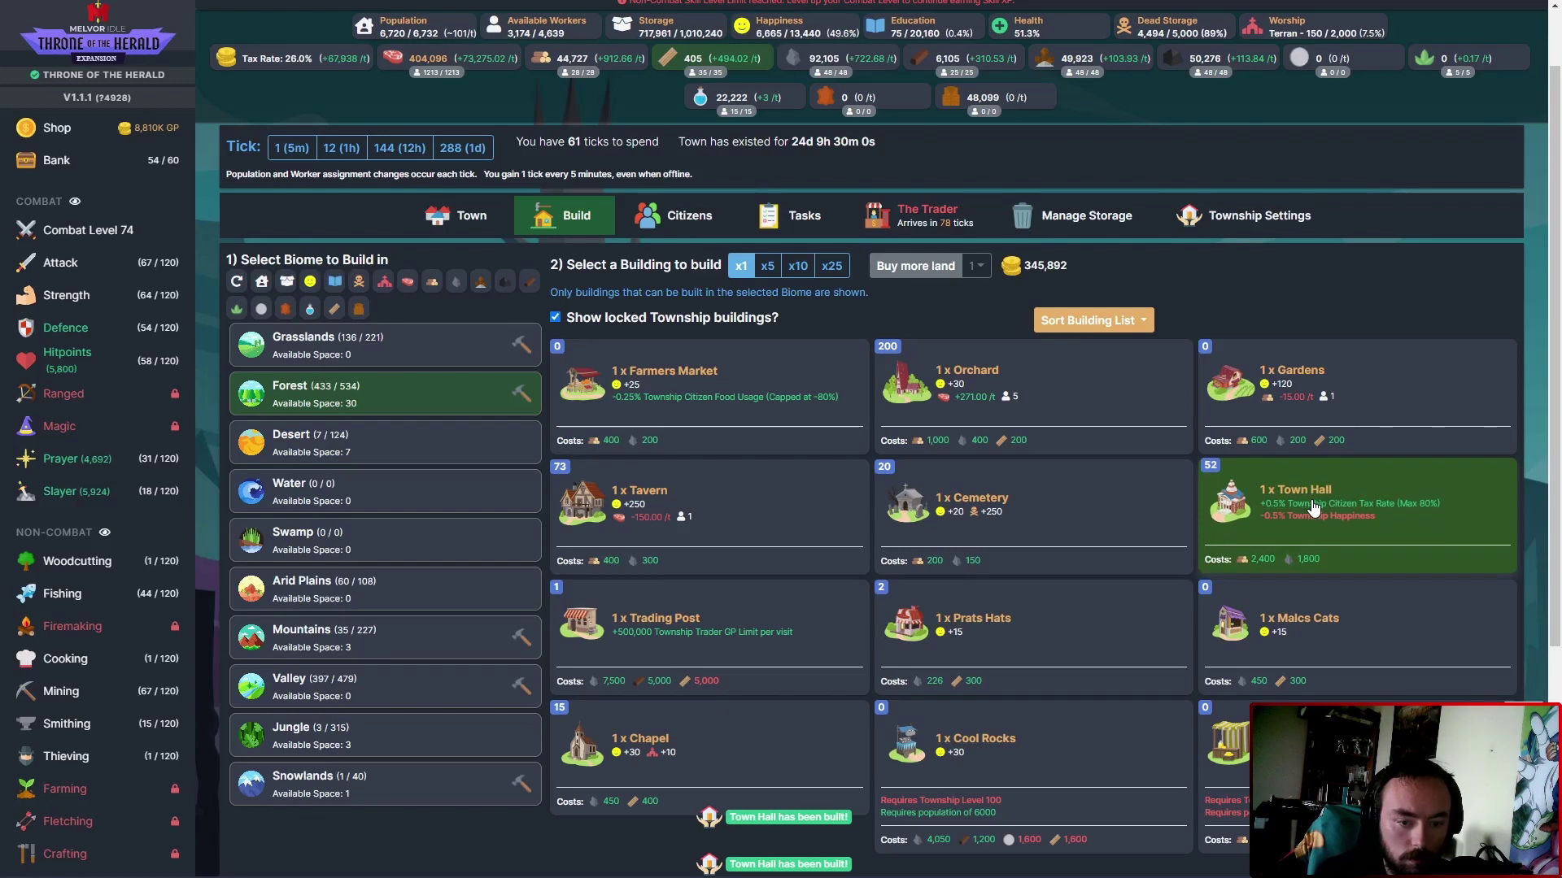
click(1312, 509)
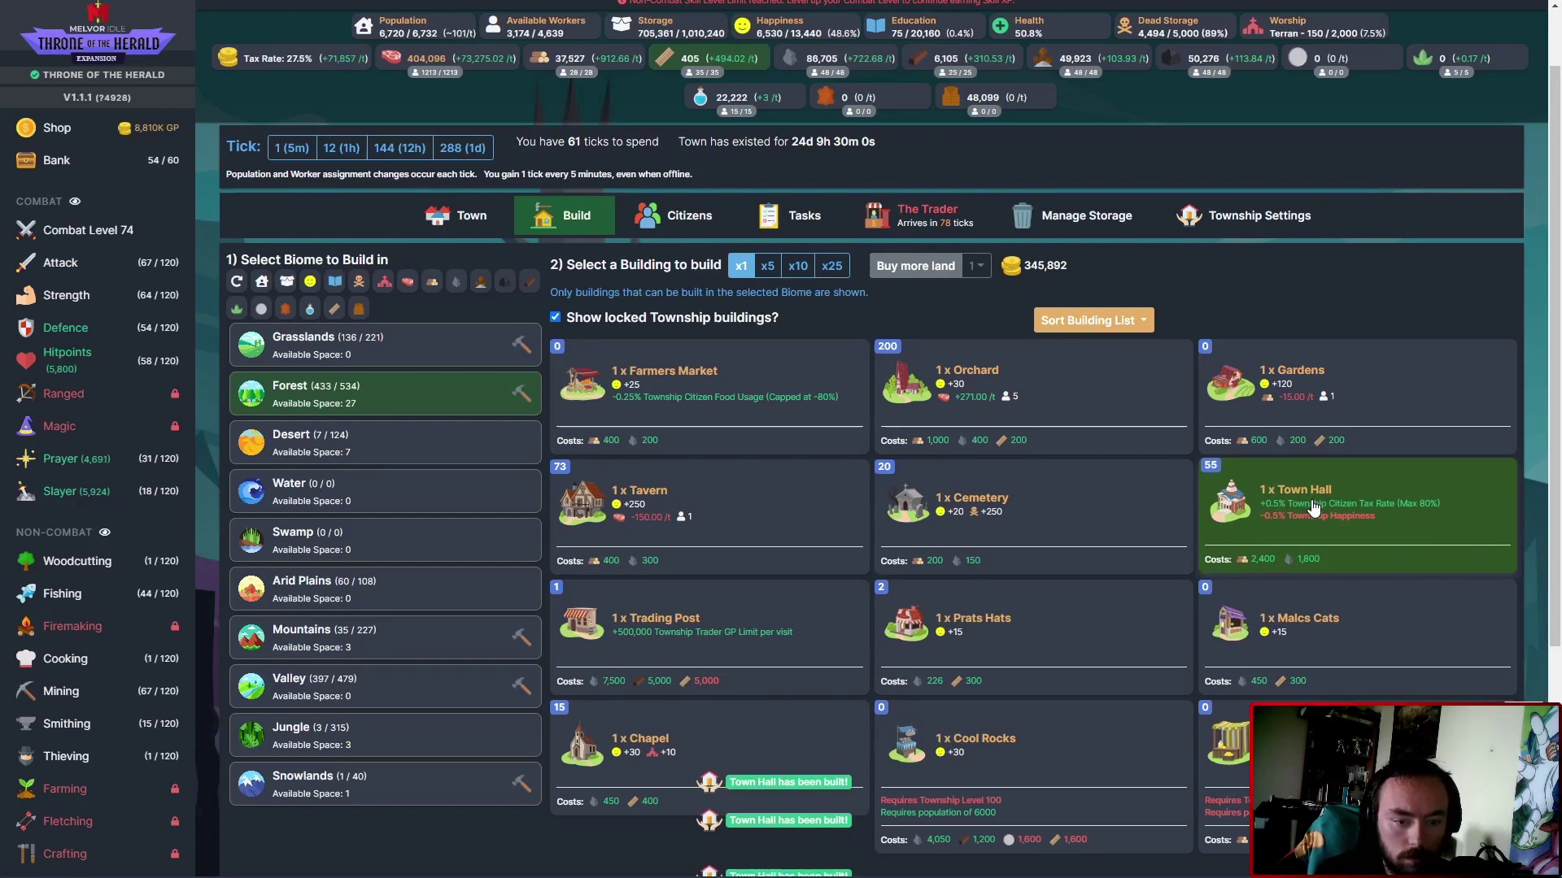
click(1312, 508)
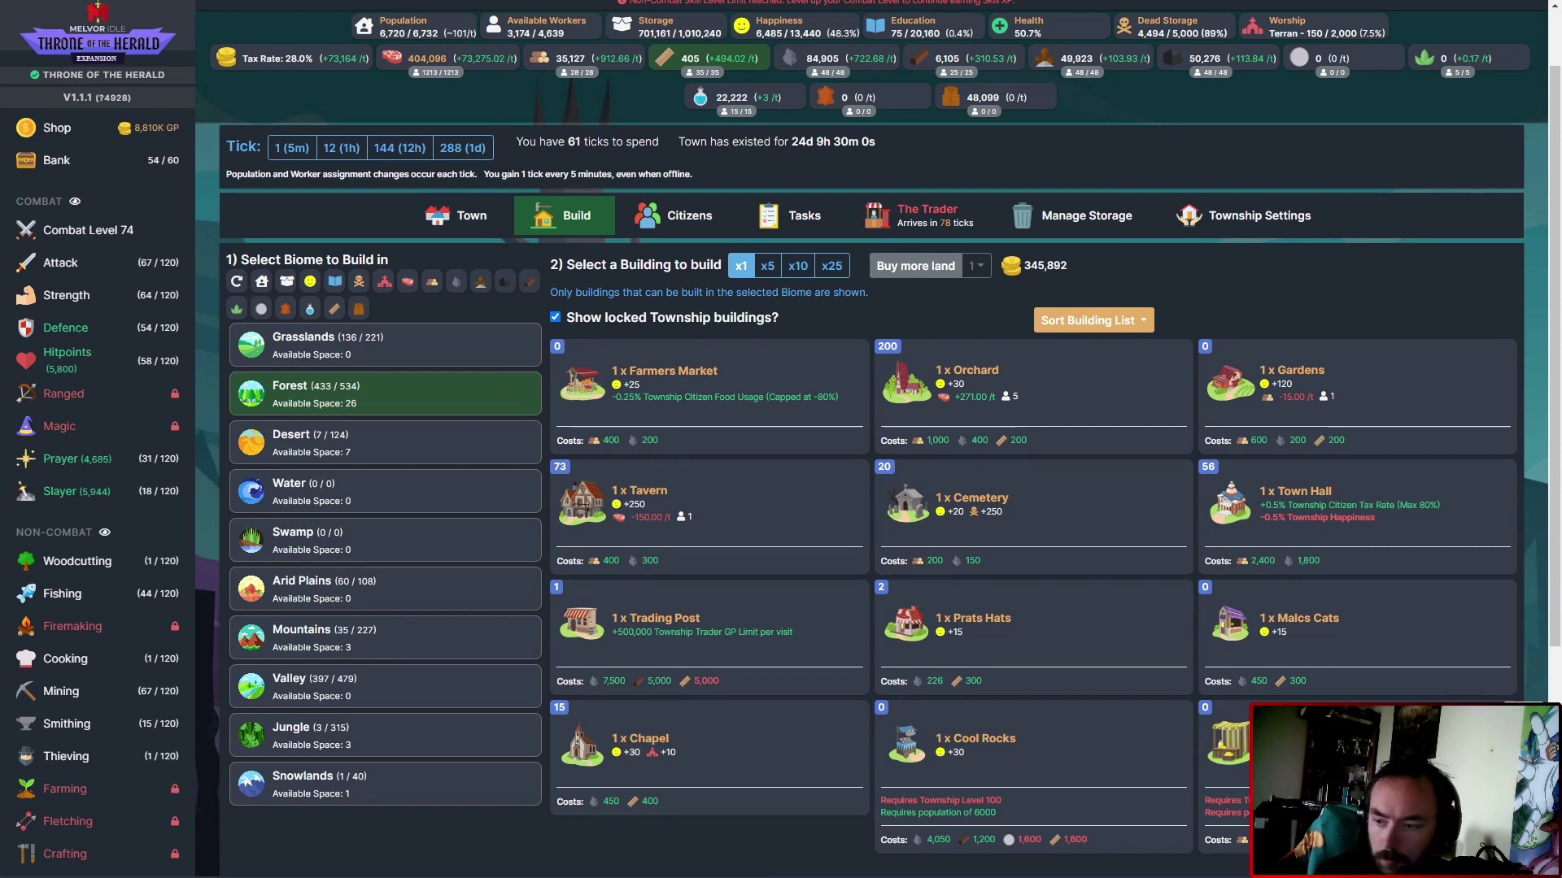
Flip between the Town and Build tabs, then list the Grasslands' 27 Warehouses and 73 Taverns.
click(477, 218)
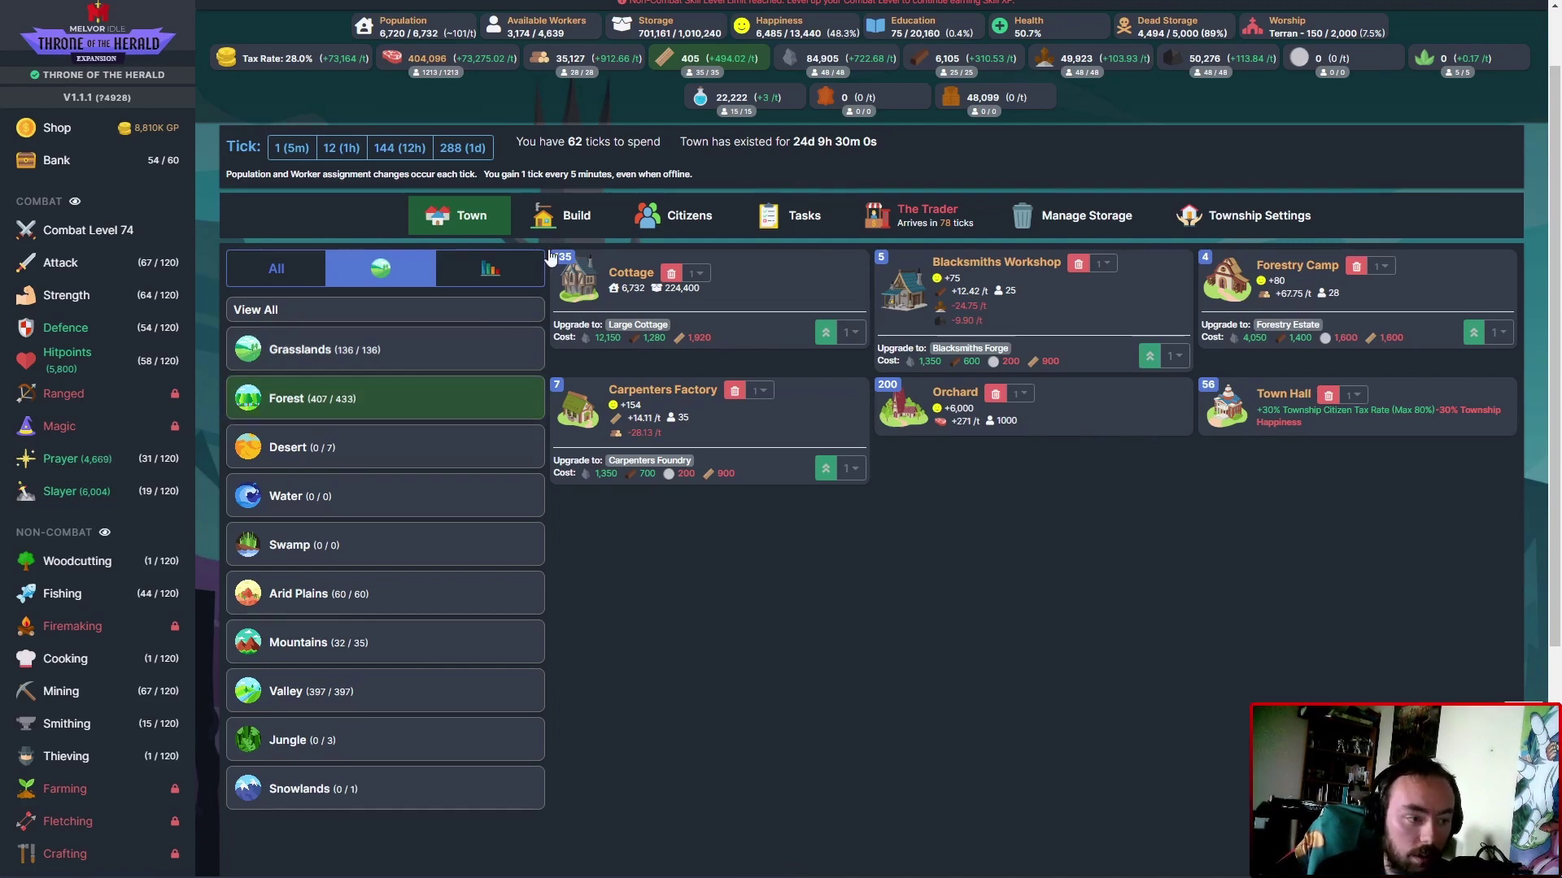
click(567, 216)
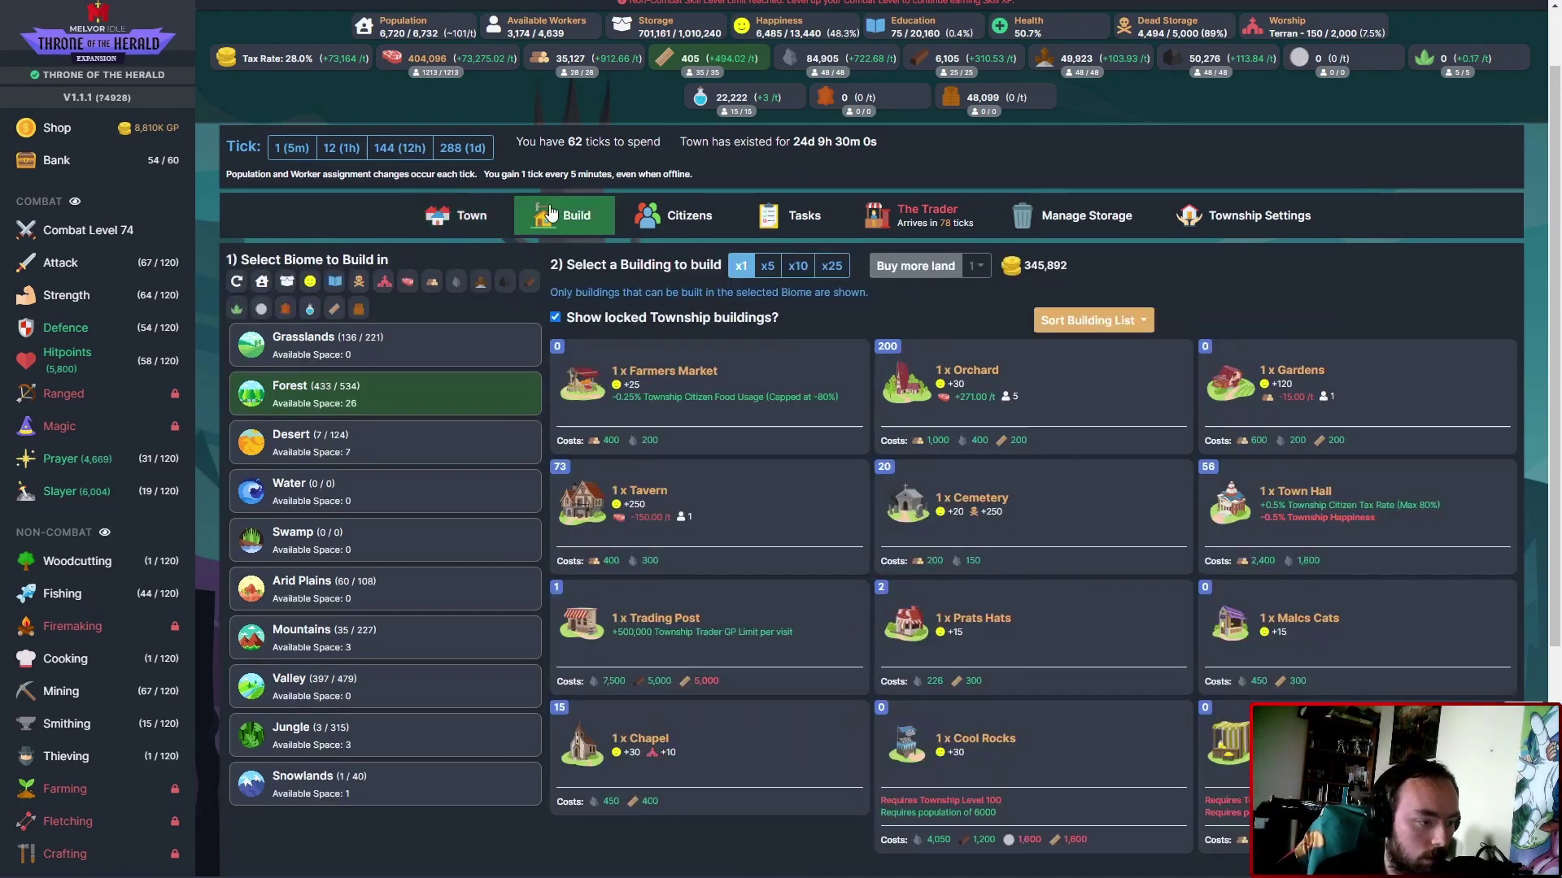
click(479, 217)
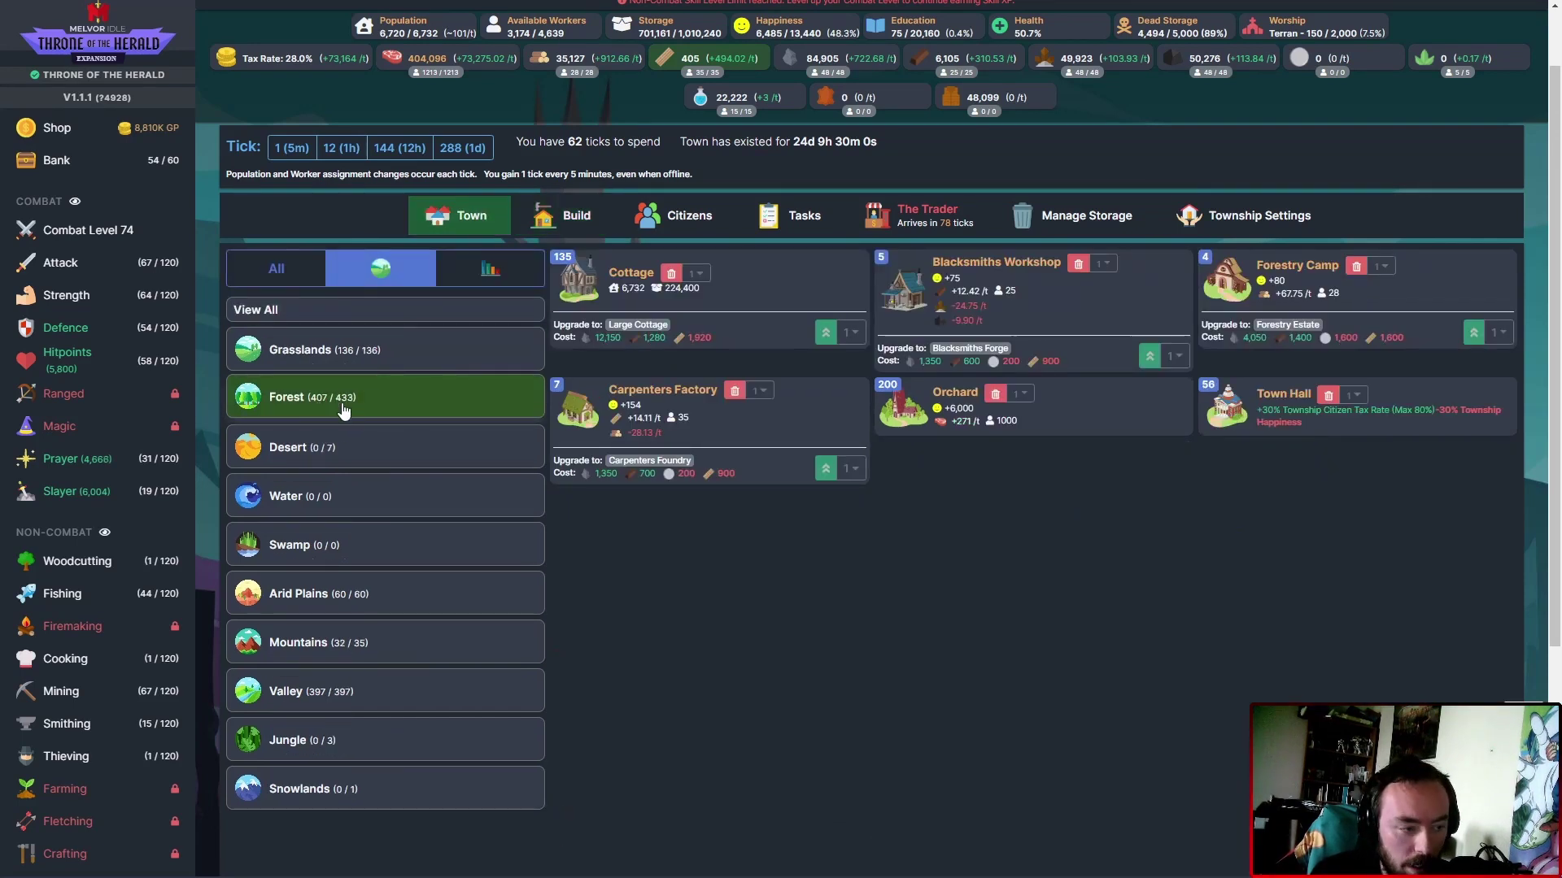
click(575, 220)
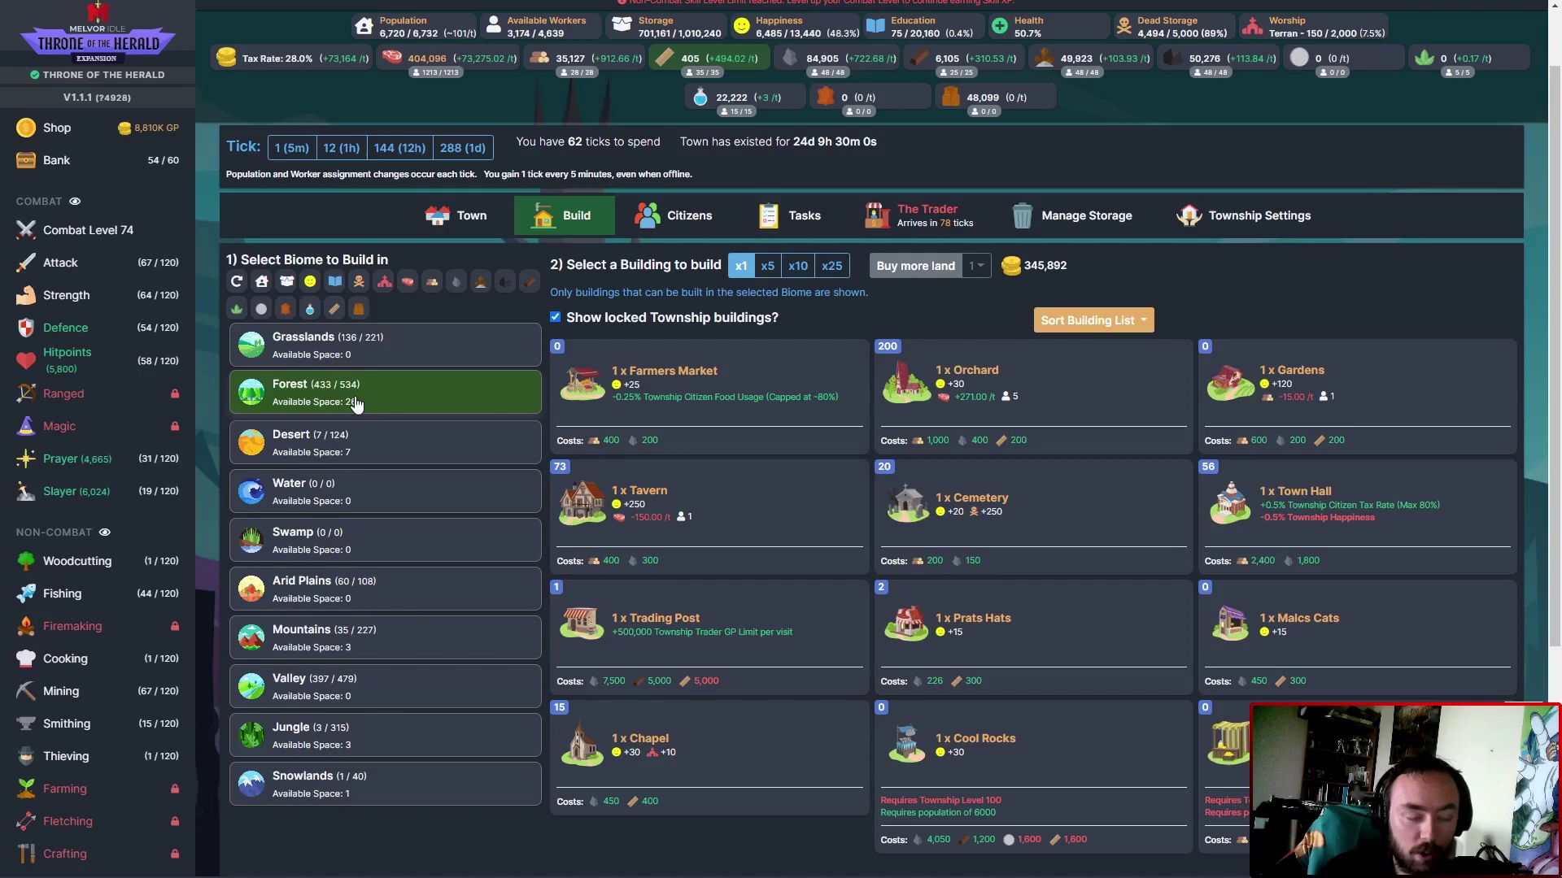
click(463, 218)
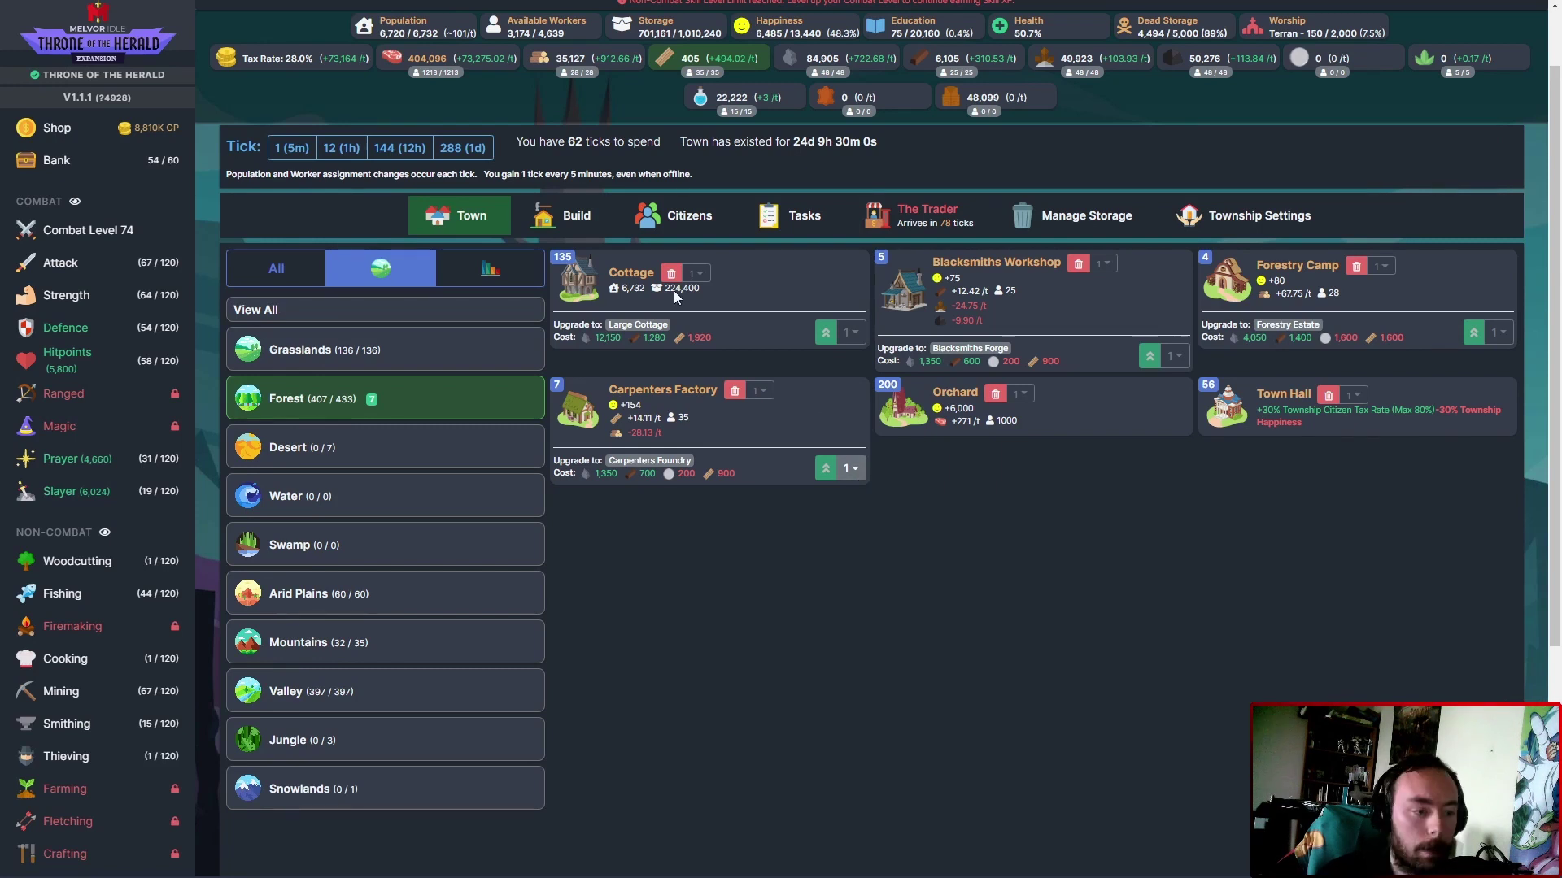
click(431, 351)
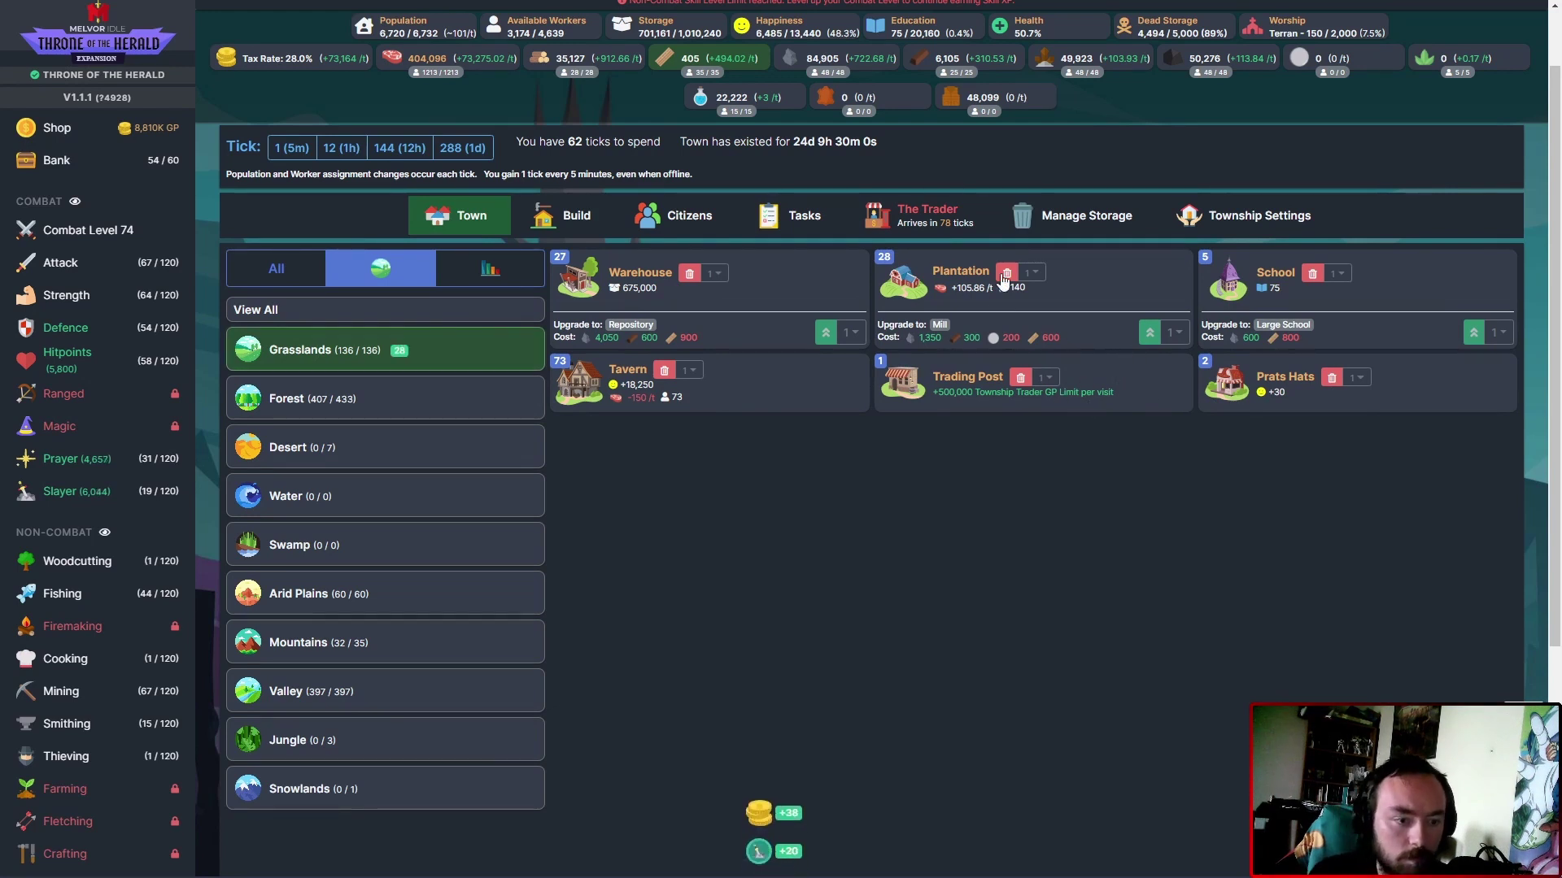
Demolish the Grasslands Plantations and Schools, 25 buildings at a time.
click(1036, 279)
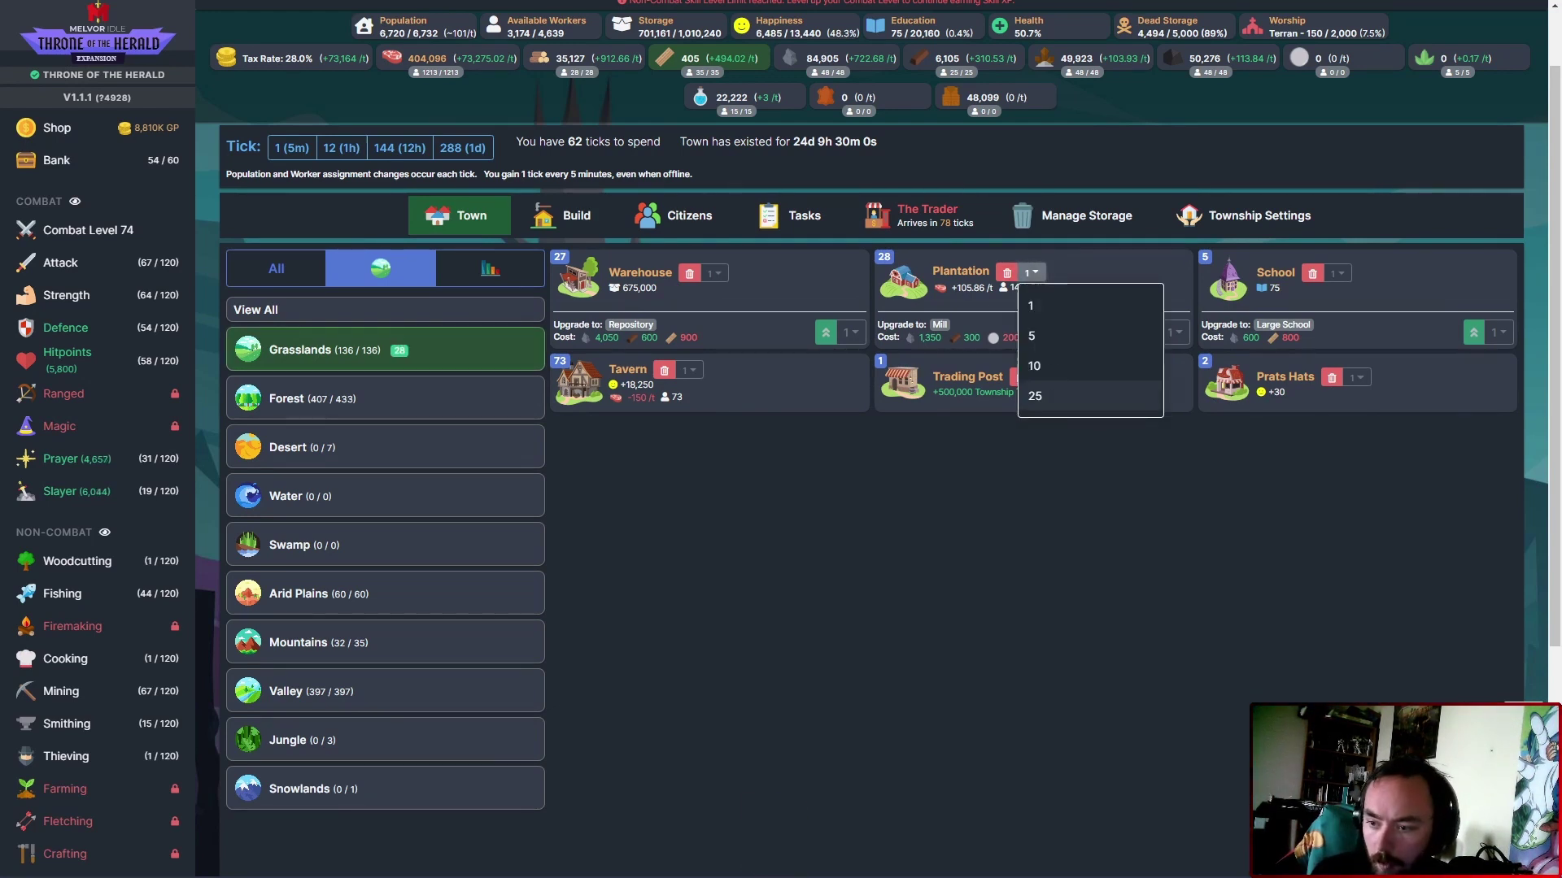
click(1035, 396)
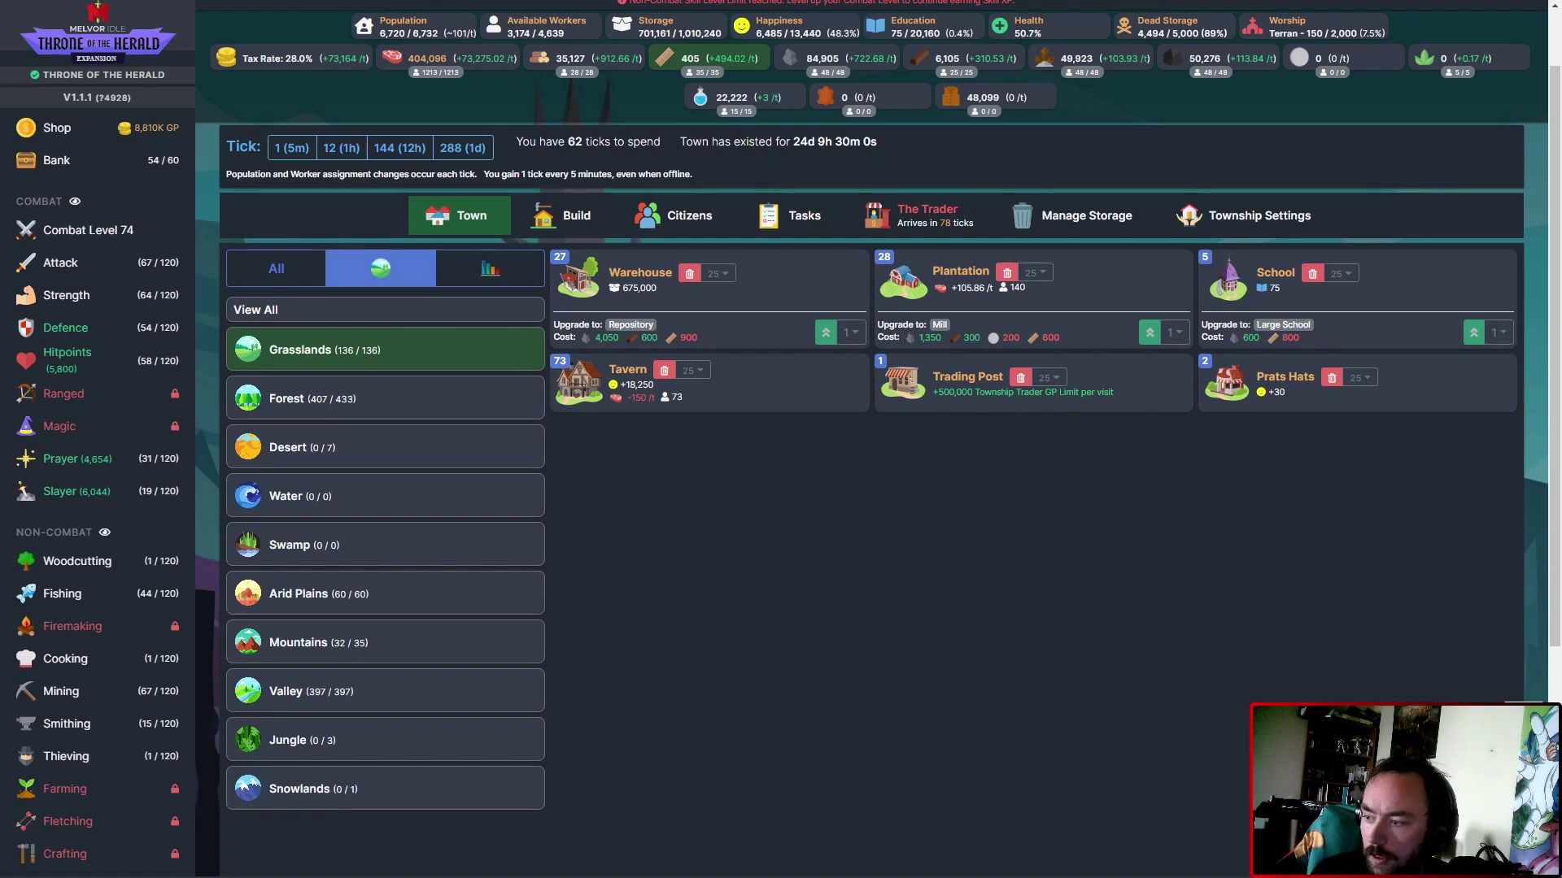
click(1007, 273)
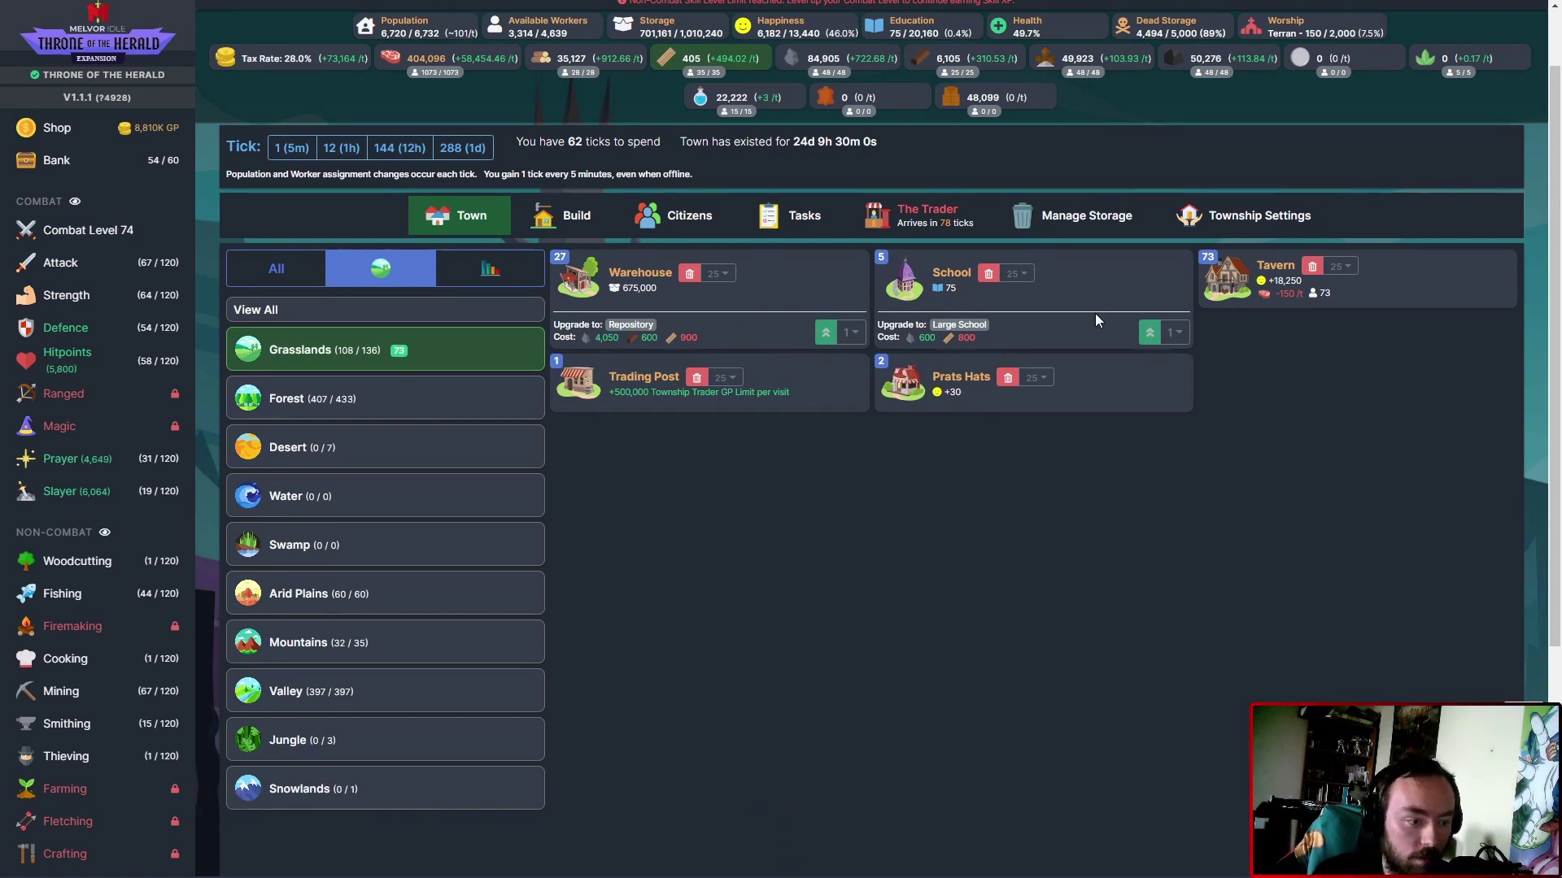
click(989, 278)
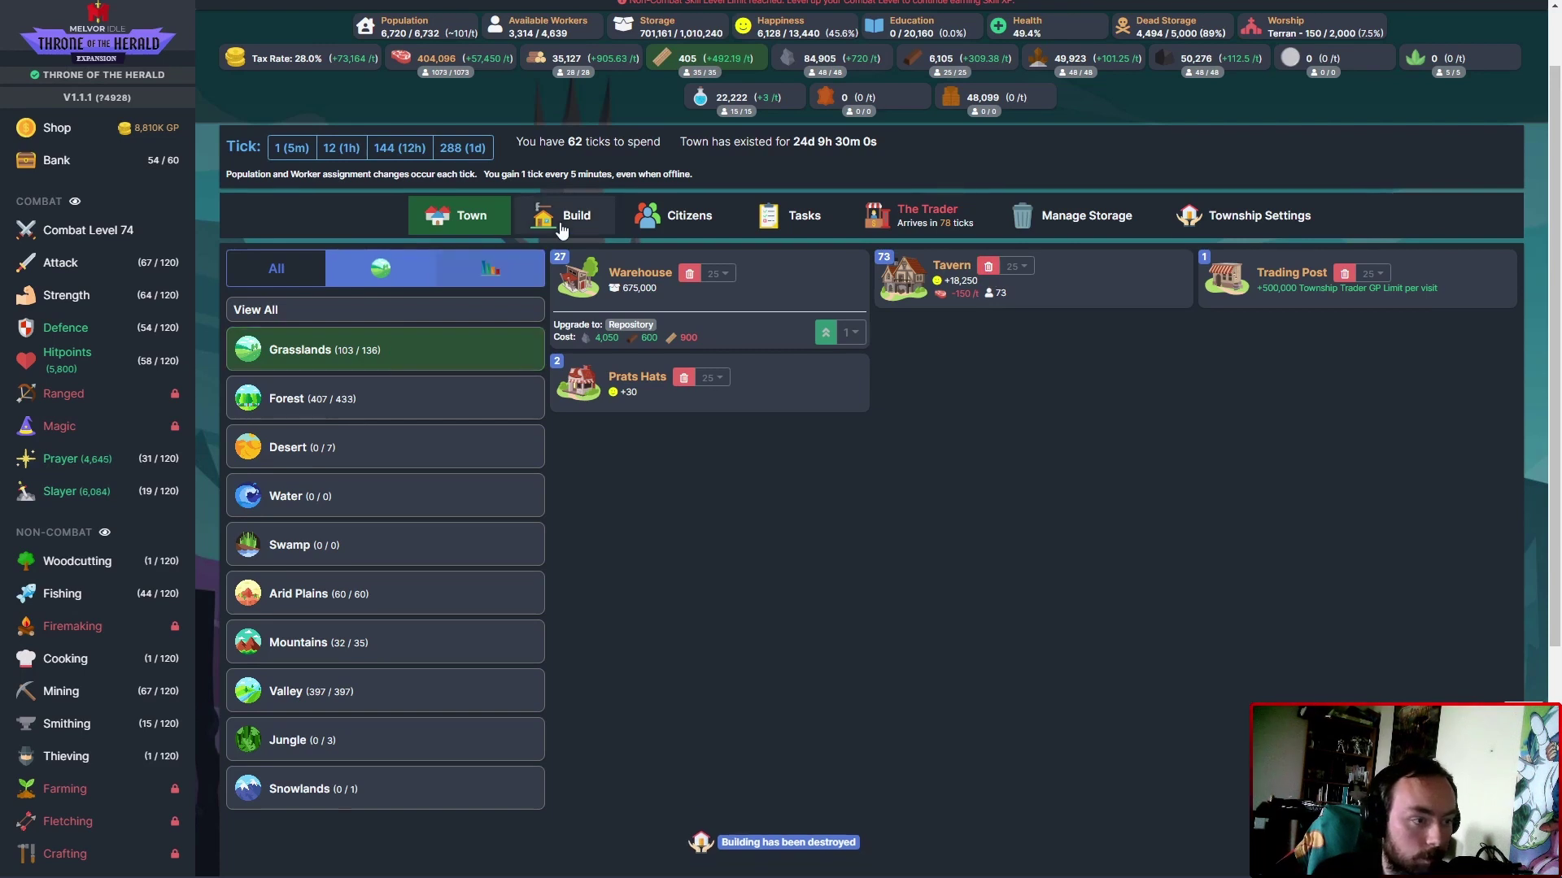
click(562, 214)
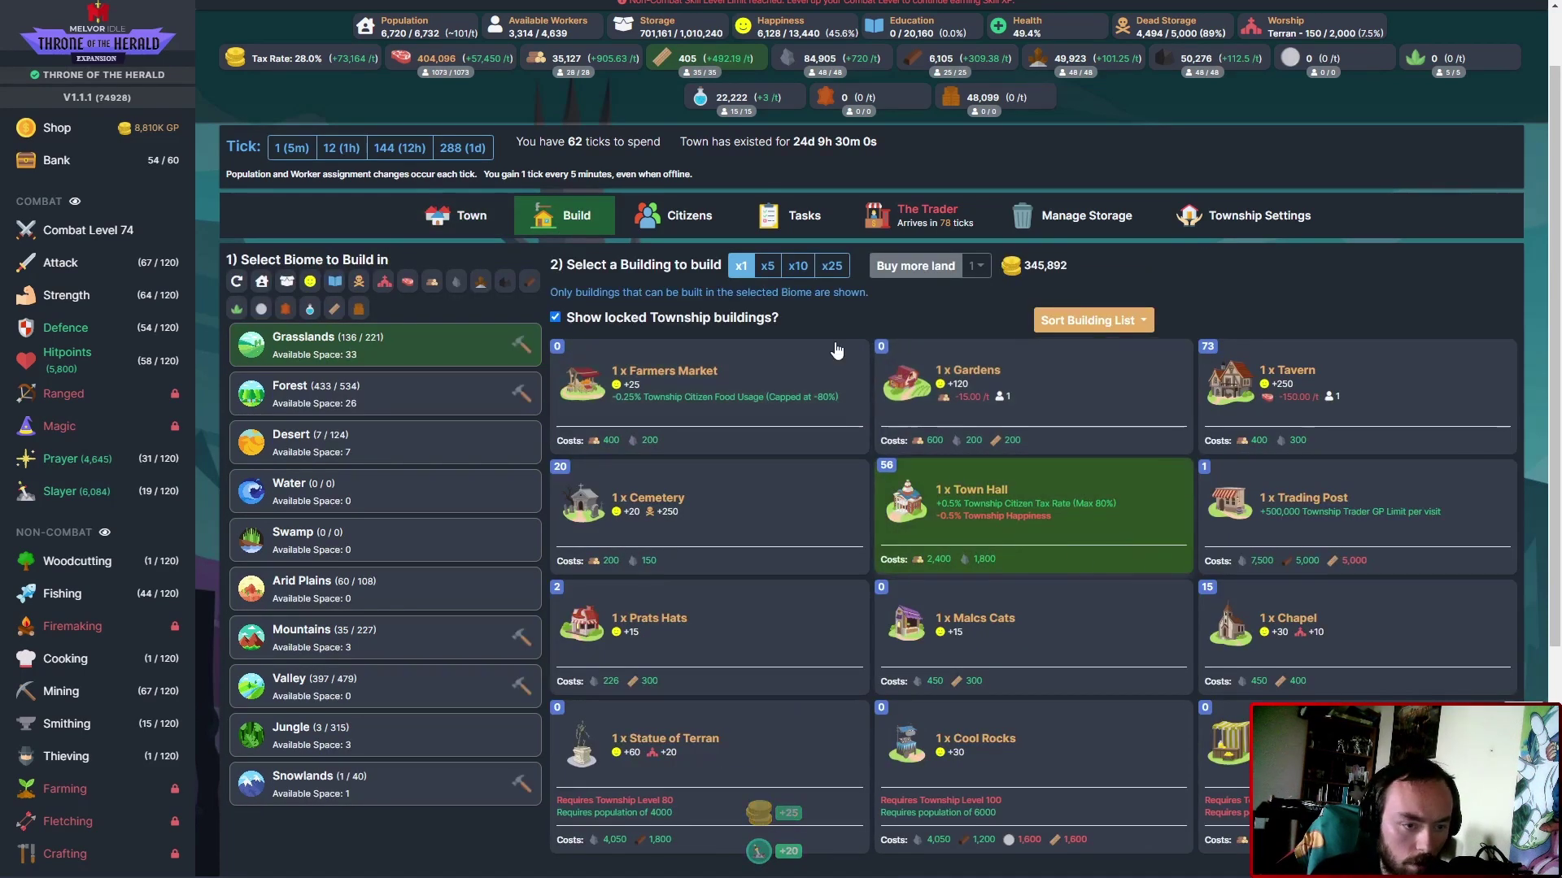
Build Taverns repeatedly in the Grasslands, raising the count to 105.
click(1257, 381)
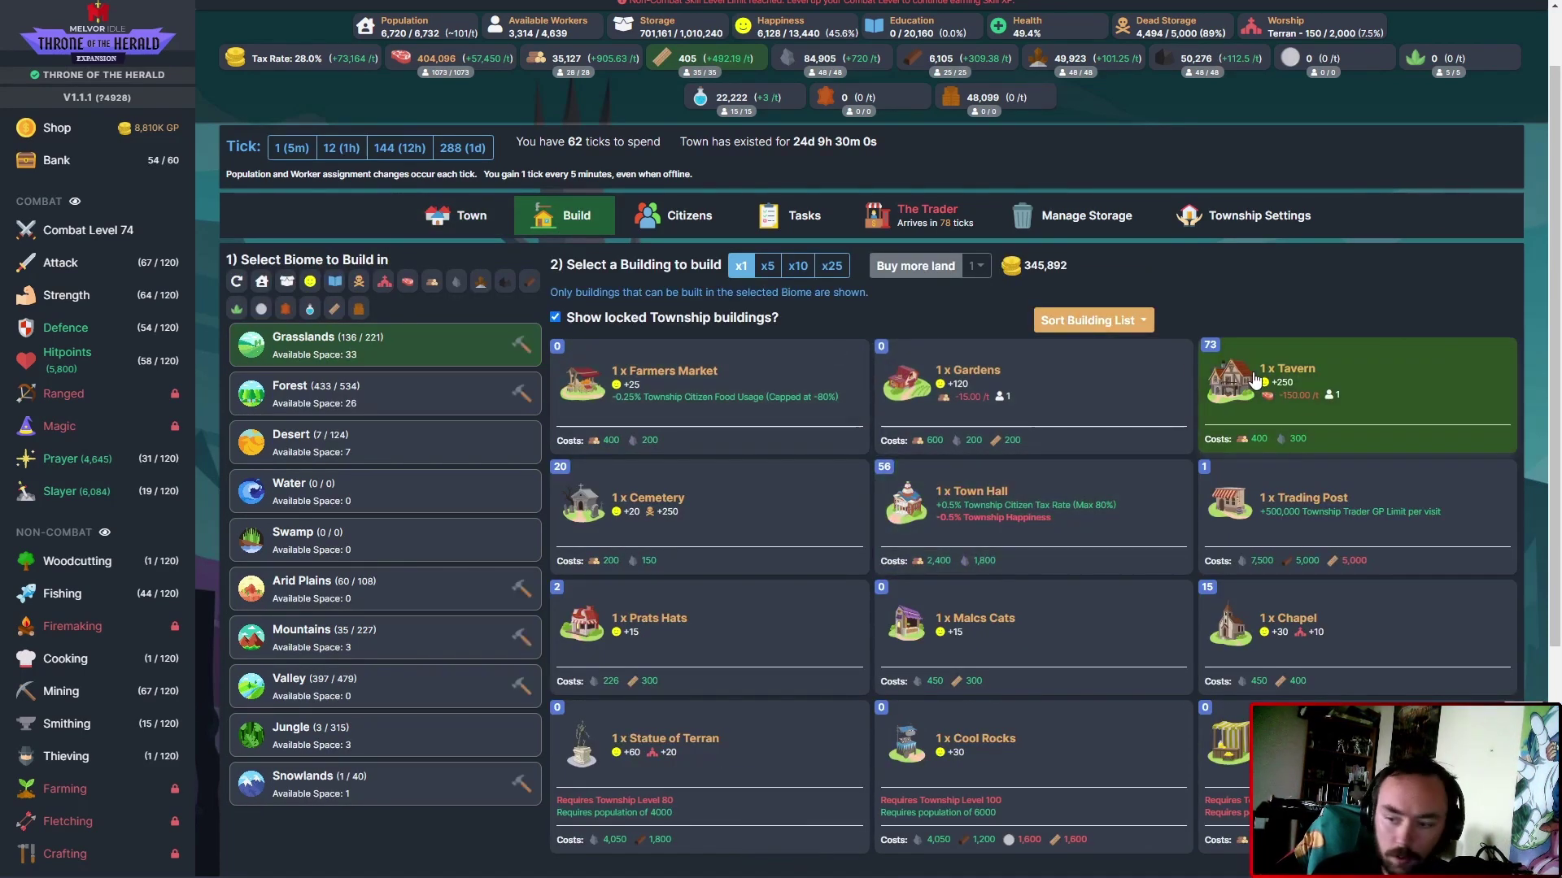
click(1257, 381)
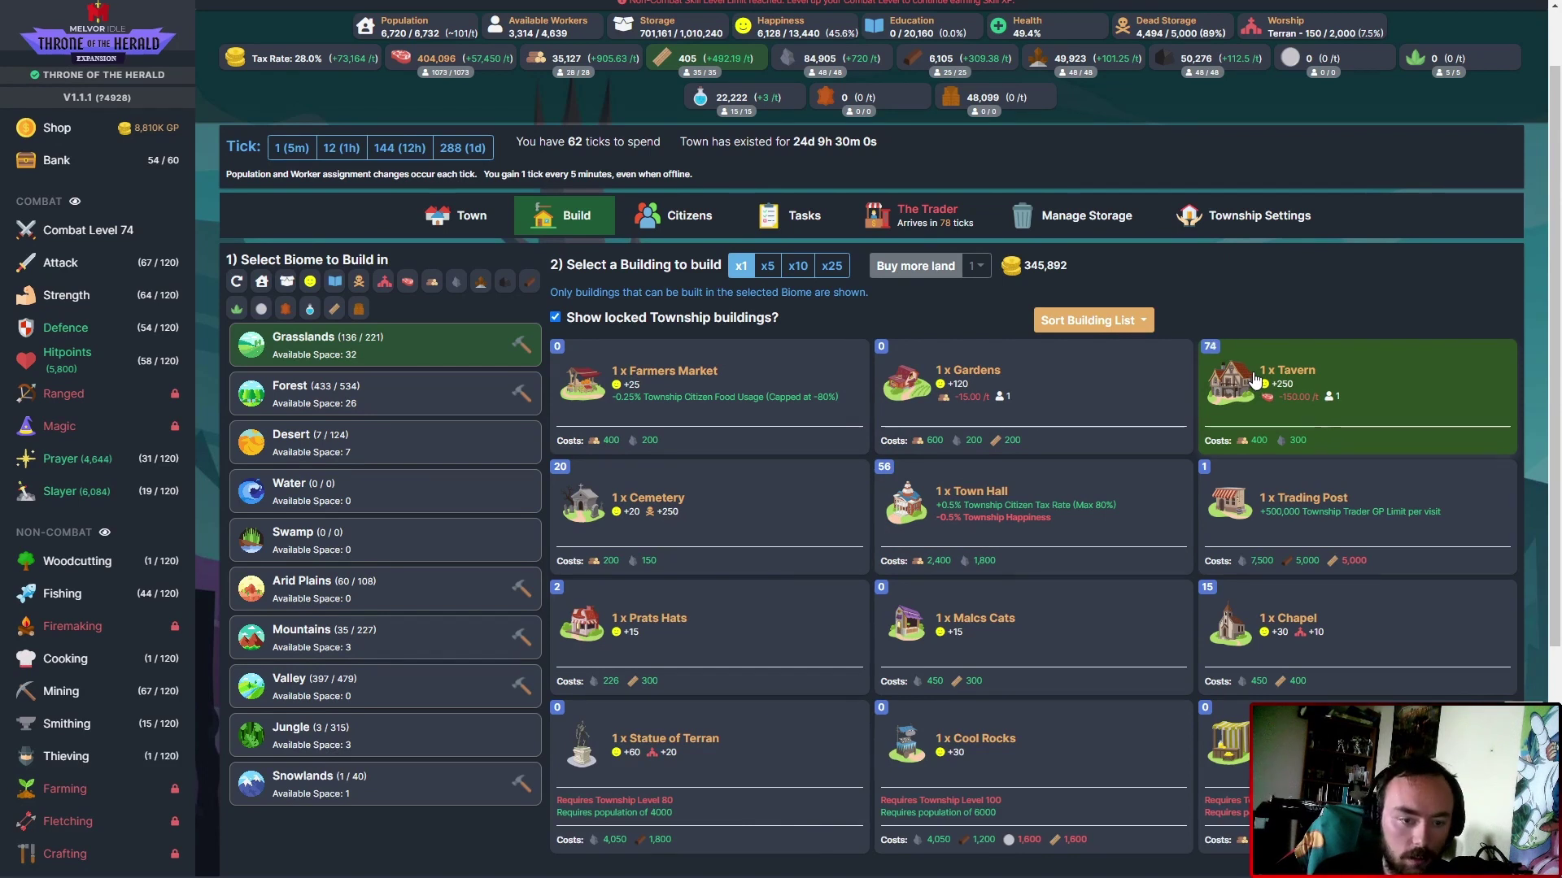
click(1257, 381)
click(1257, 380)
click(1257, 381)
click(1257, 381)
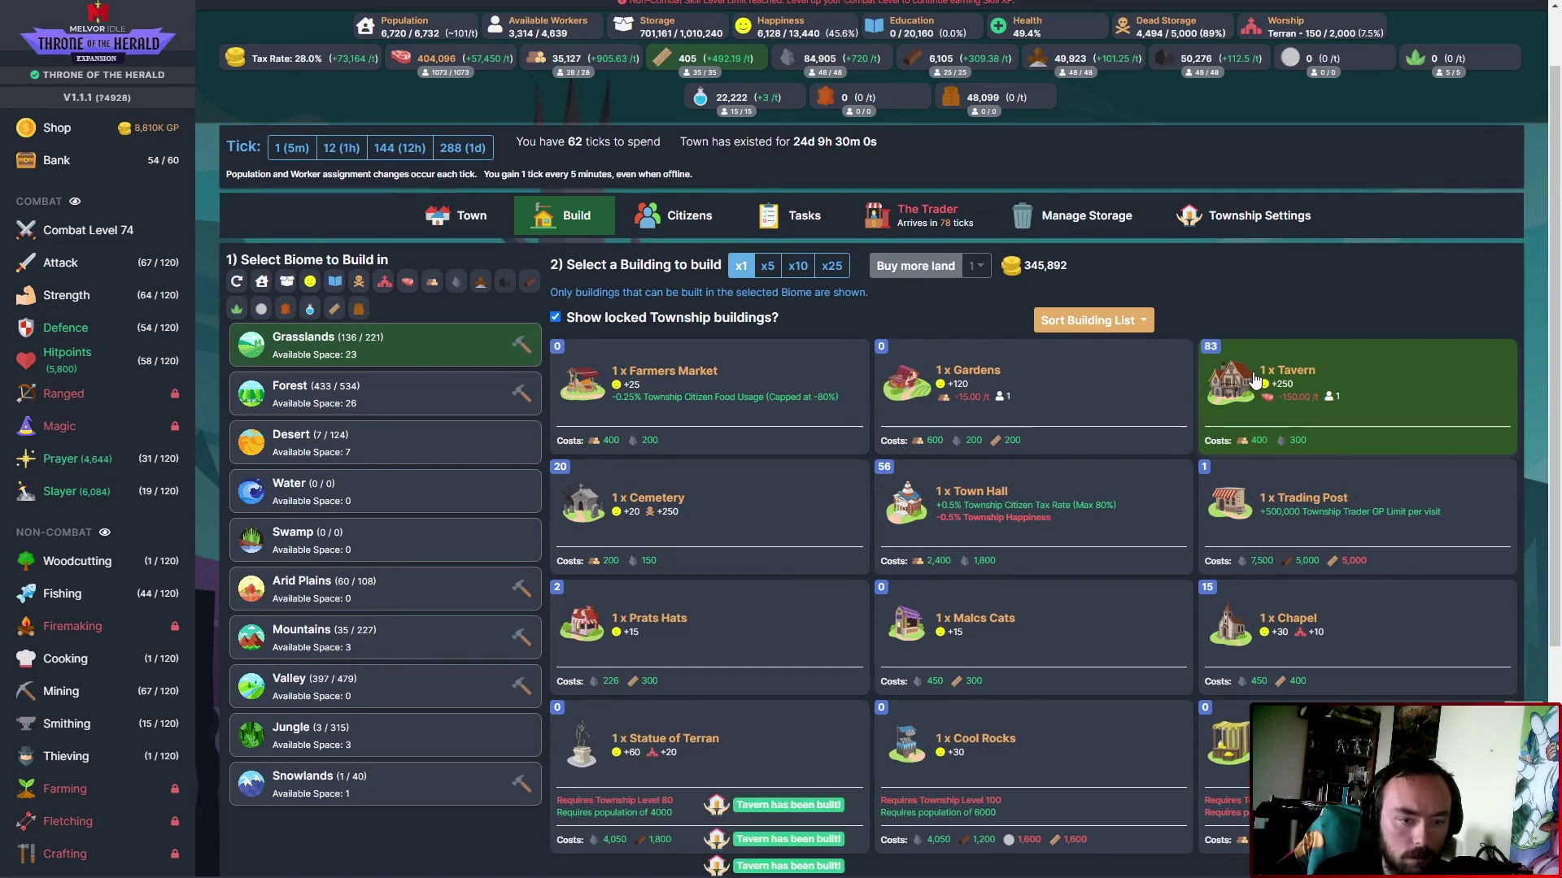
click(1257, 381)
click(1257, 381)
click(1257, 381)
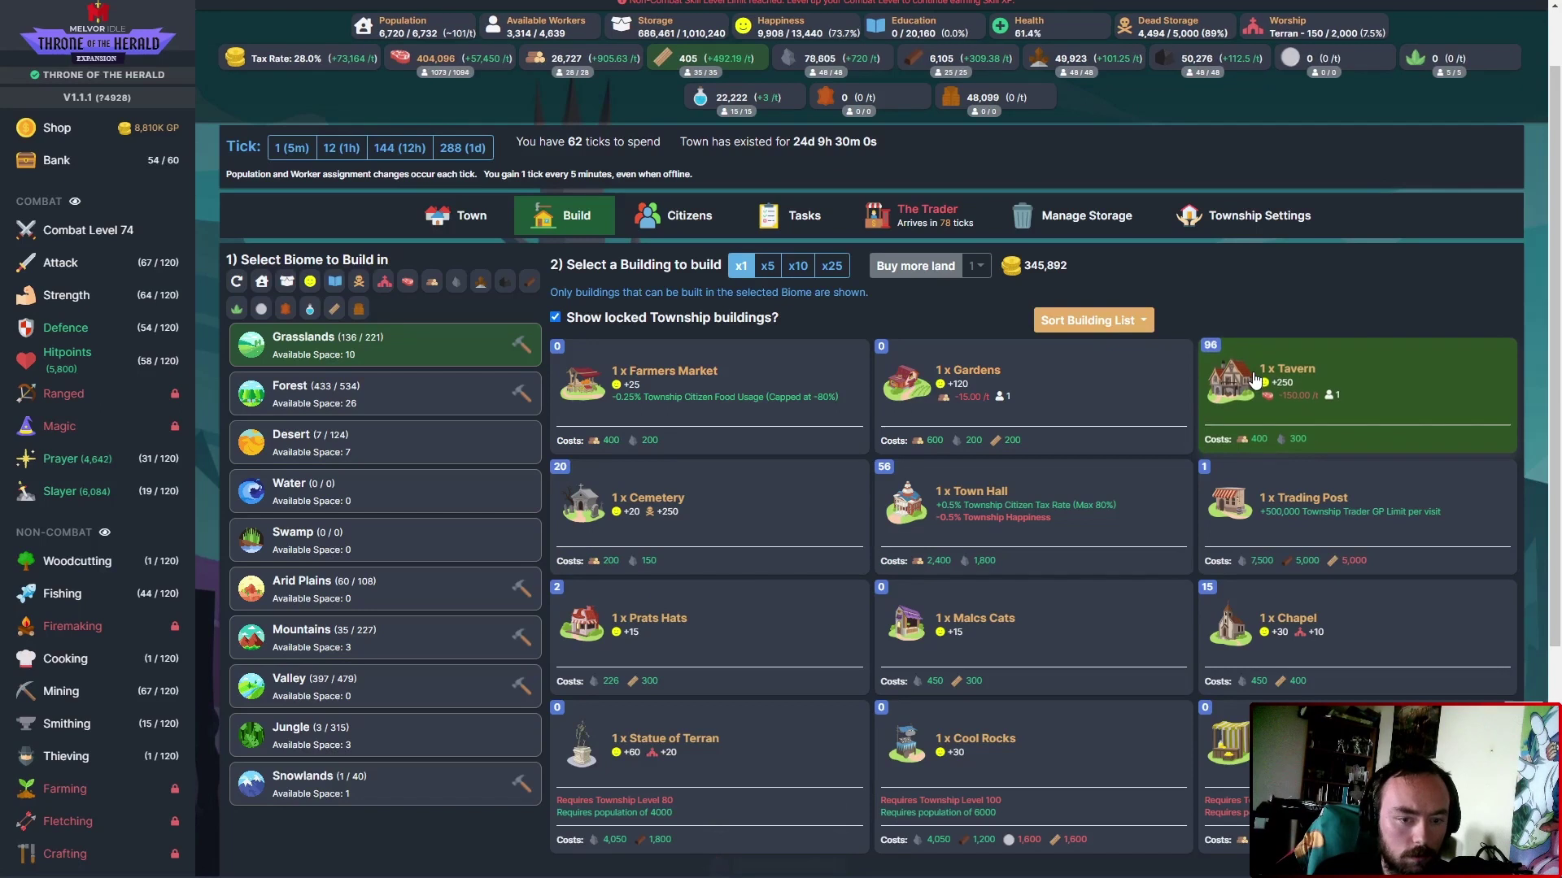
click(1257, 382)
click(1257, 380)
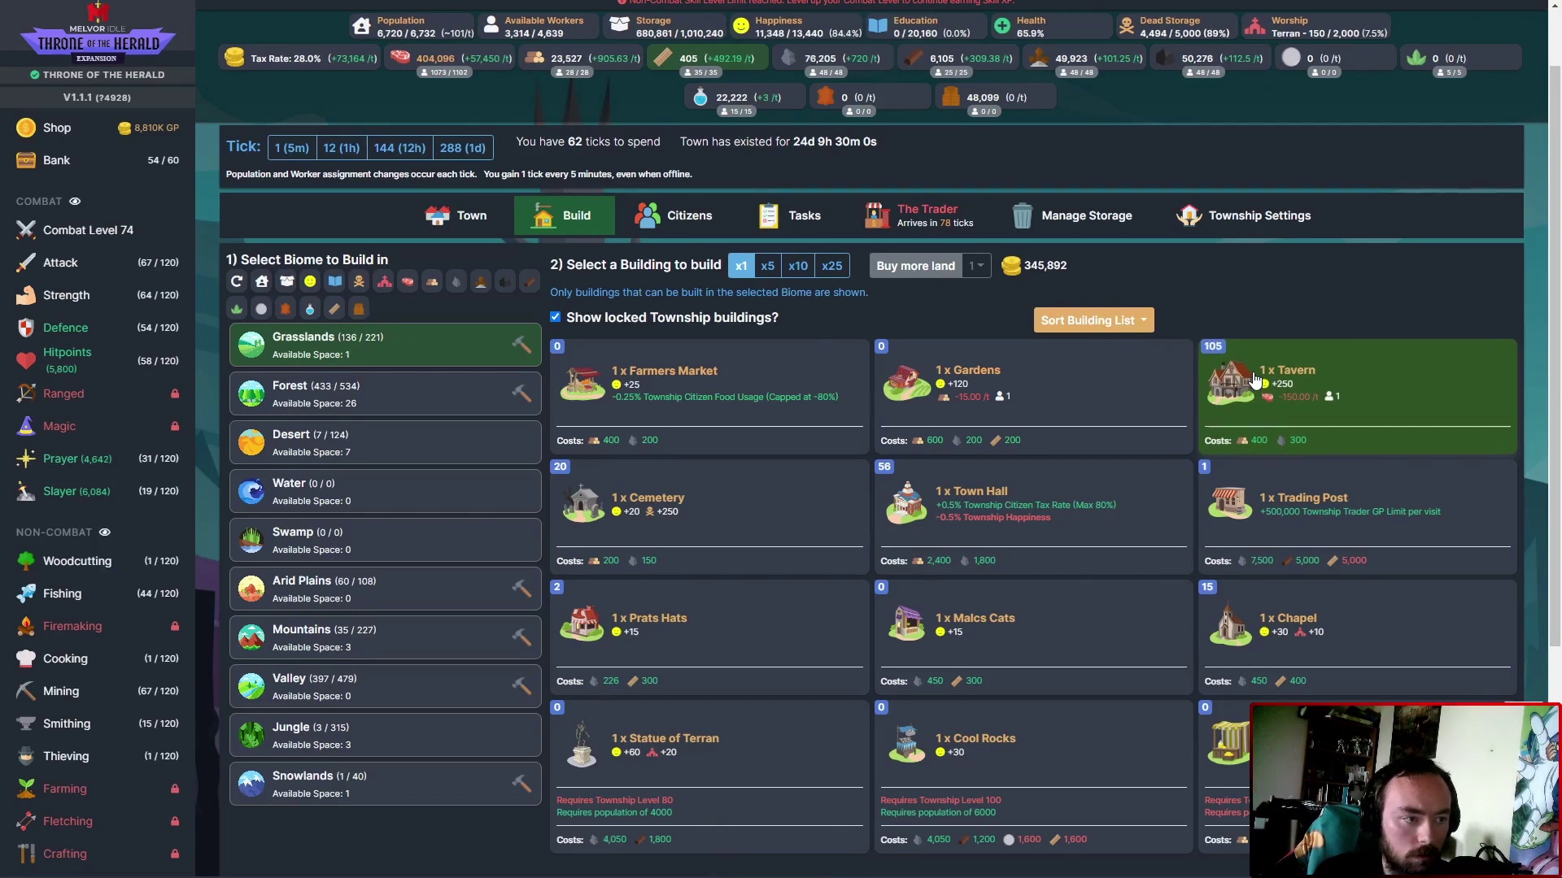
click(1257, 381)
click(1257, 380)
click(1258, 381)
click(1257, 380)
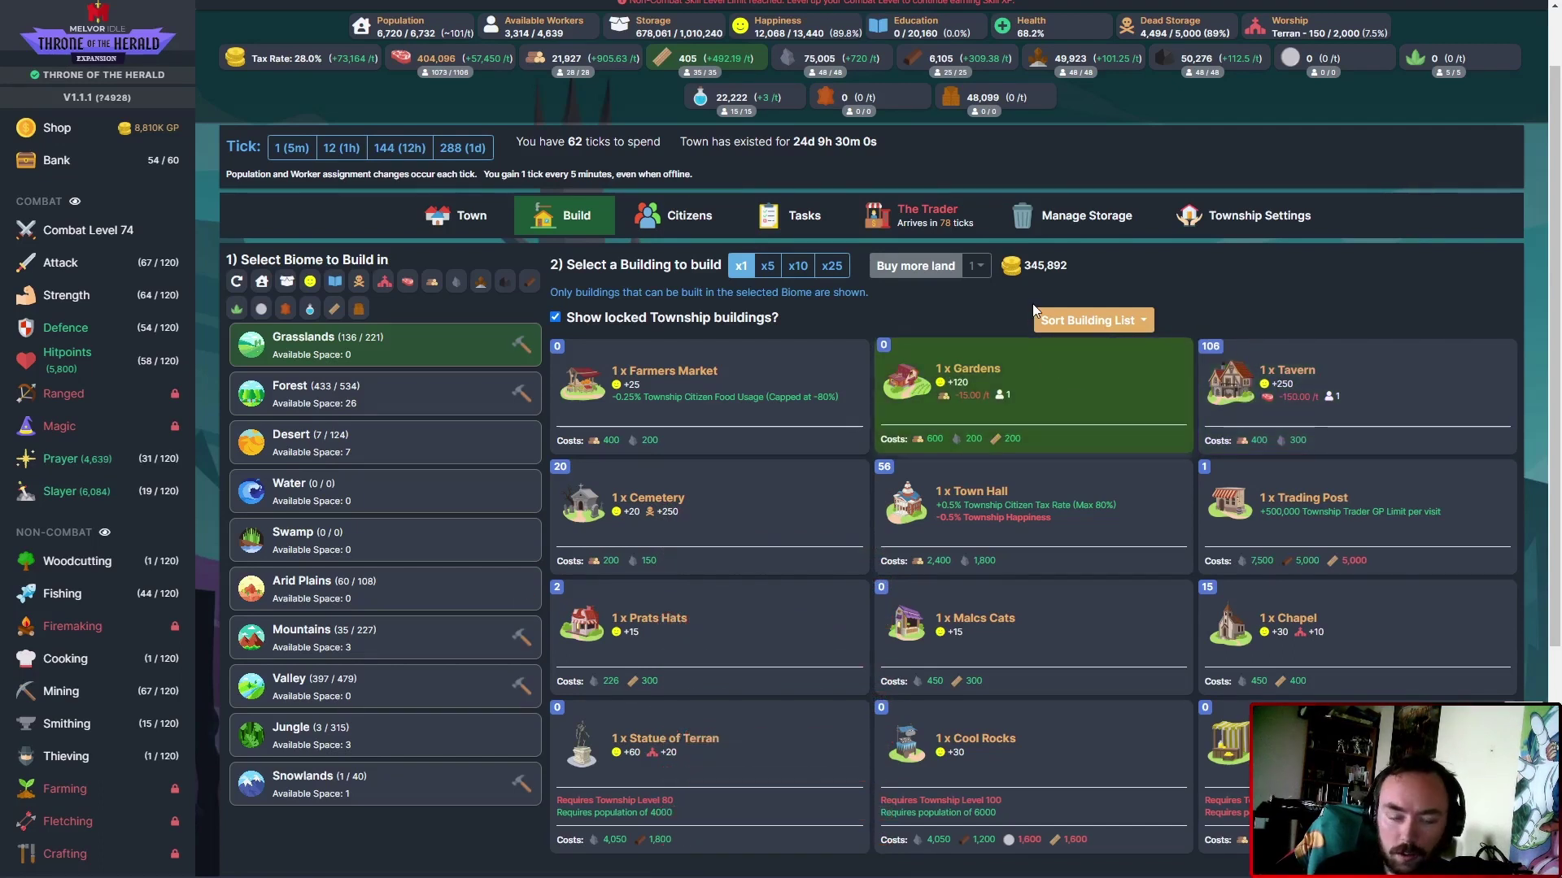
Buy ten Grasslands land plots, then one more with the amount reset to one.
click(977, 266)
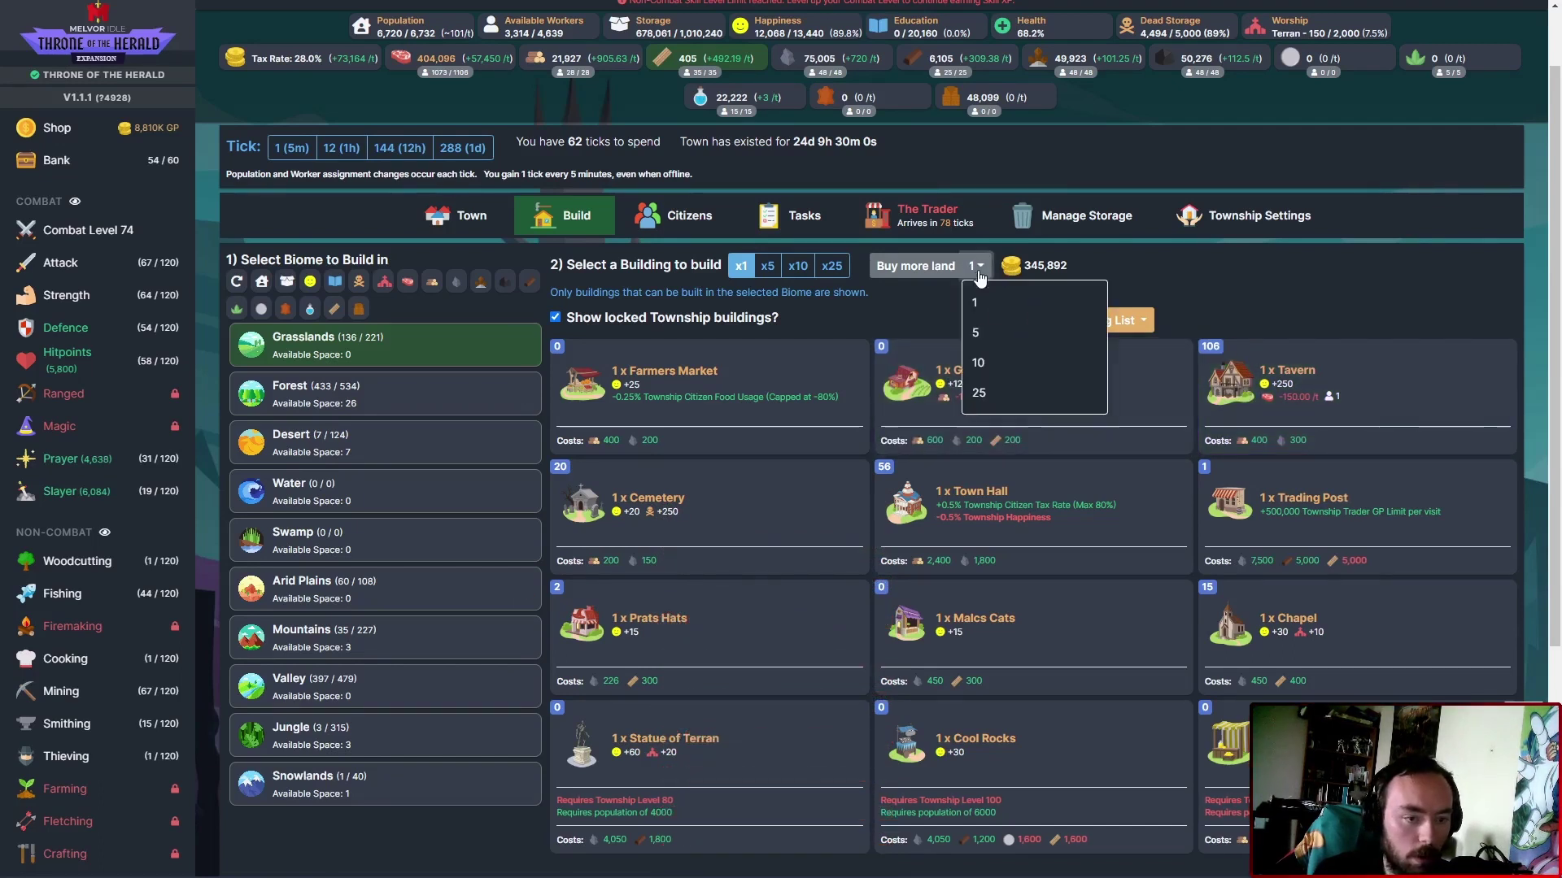
click(993, 364)
click(916, 265)
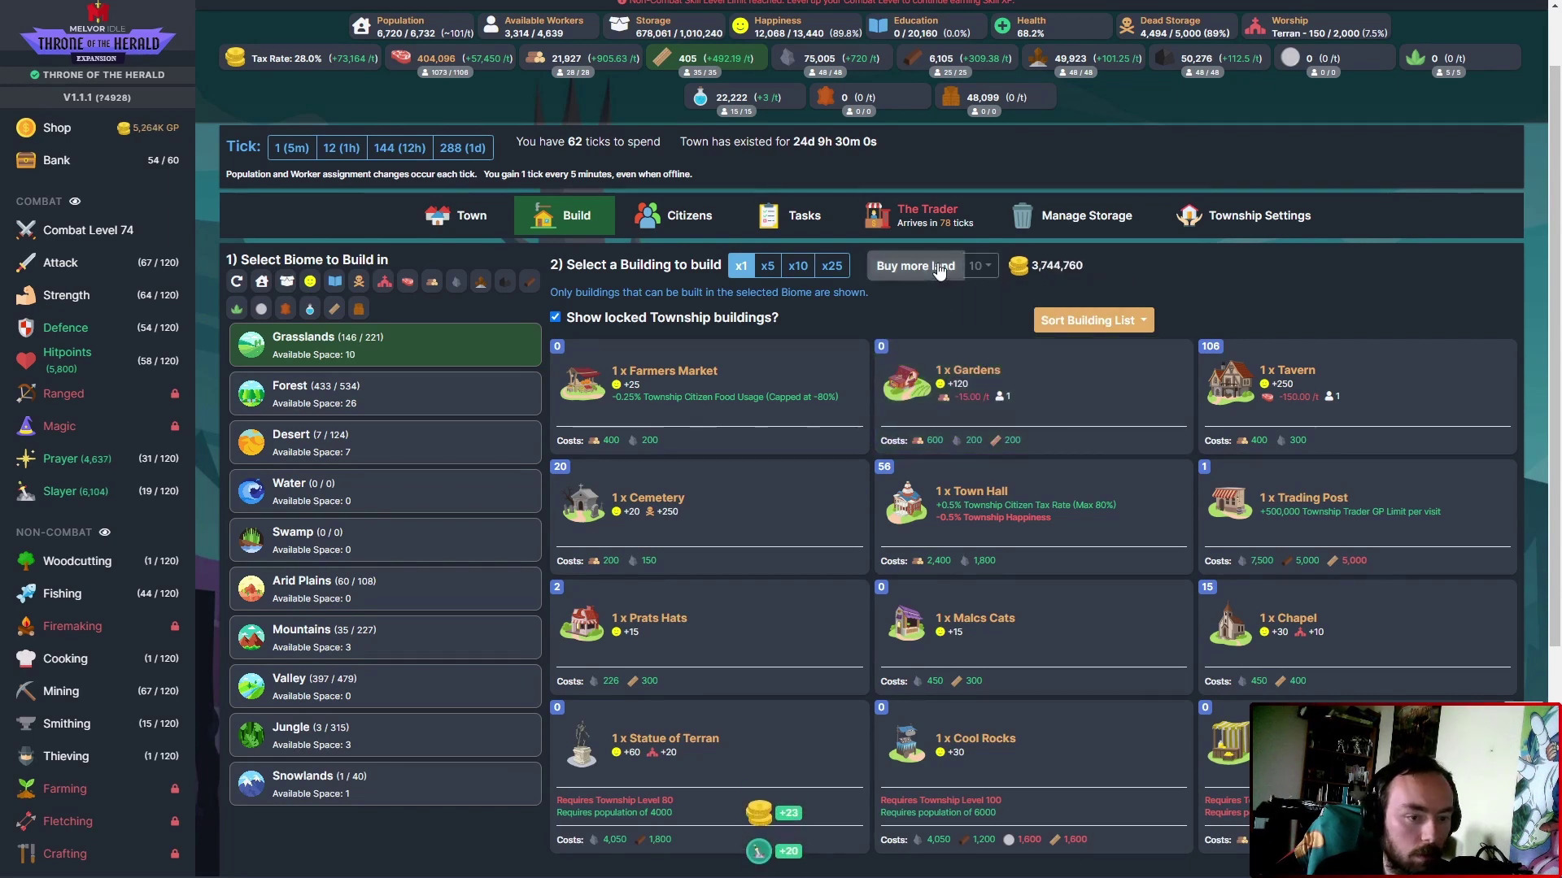
click(985, 270)
click(994, 291)
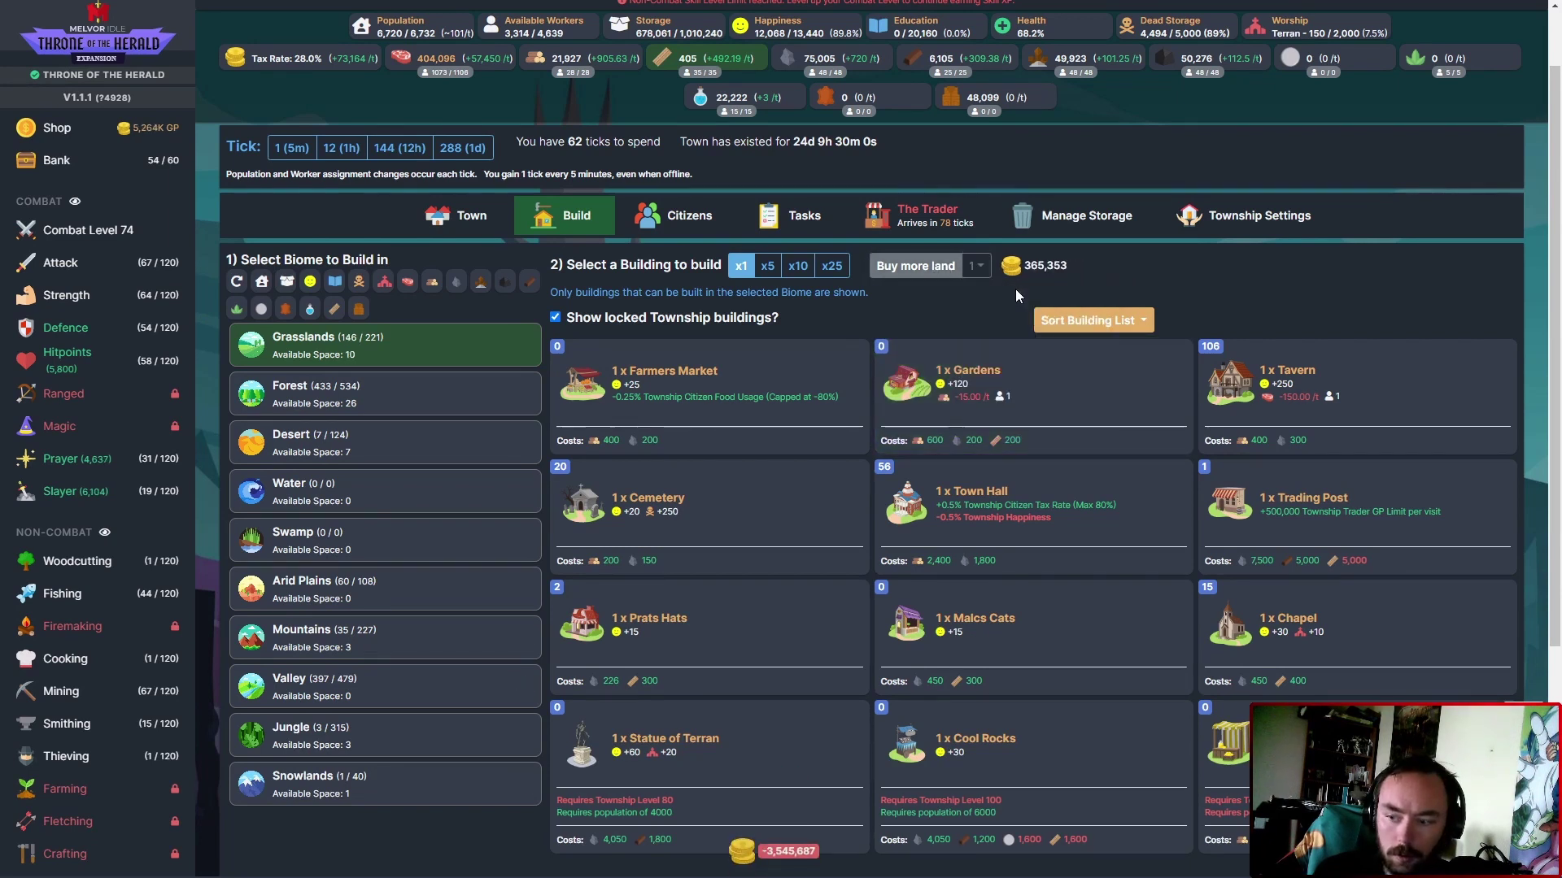
click(915, 266)
click(915, 265)
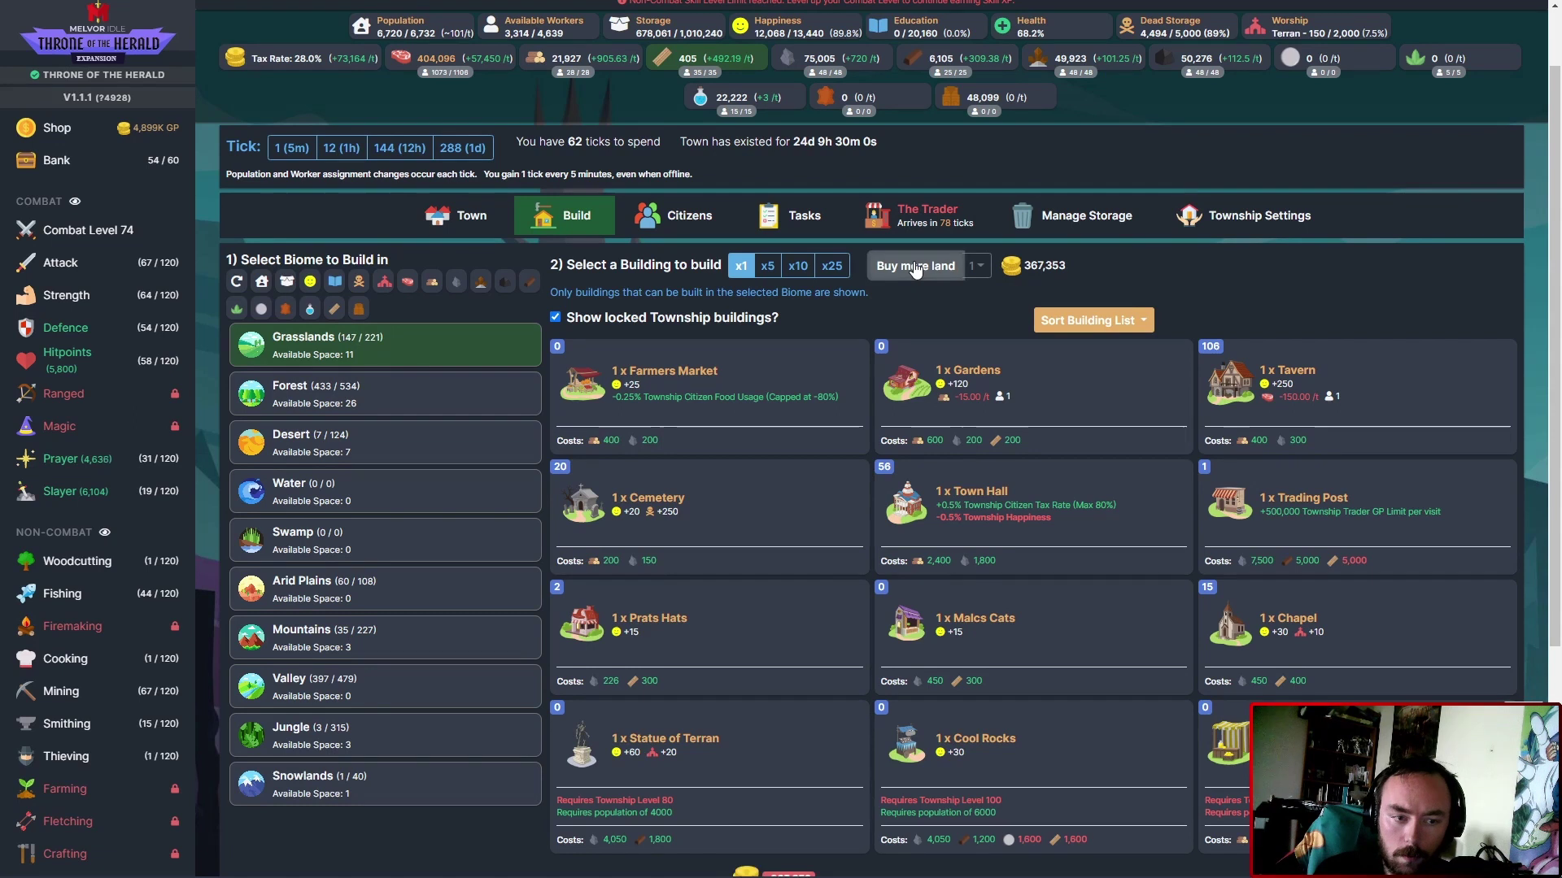
Fill the new Grasslands space with Taverns, reaching 118 Taverns at 148/148.
click(1272, 388)
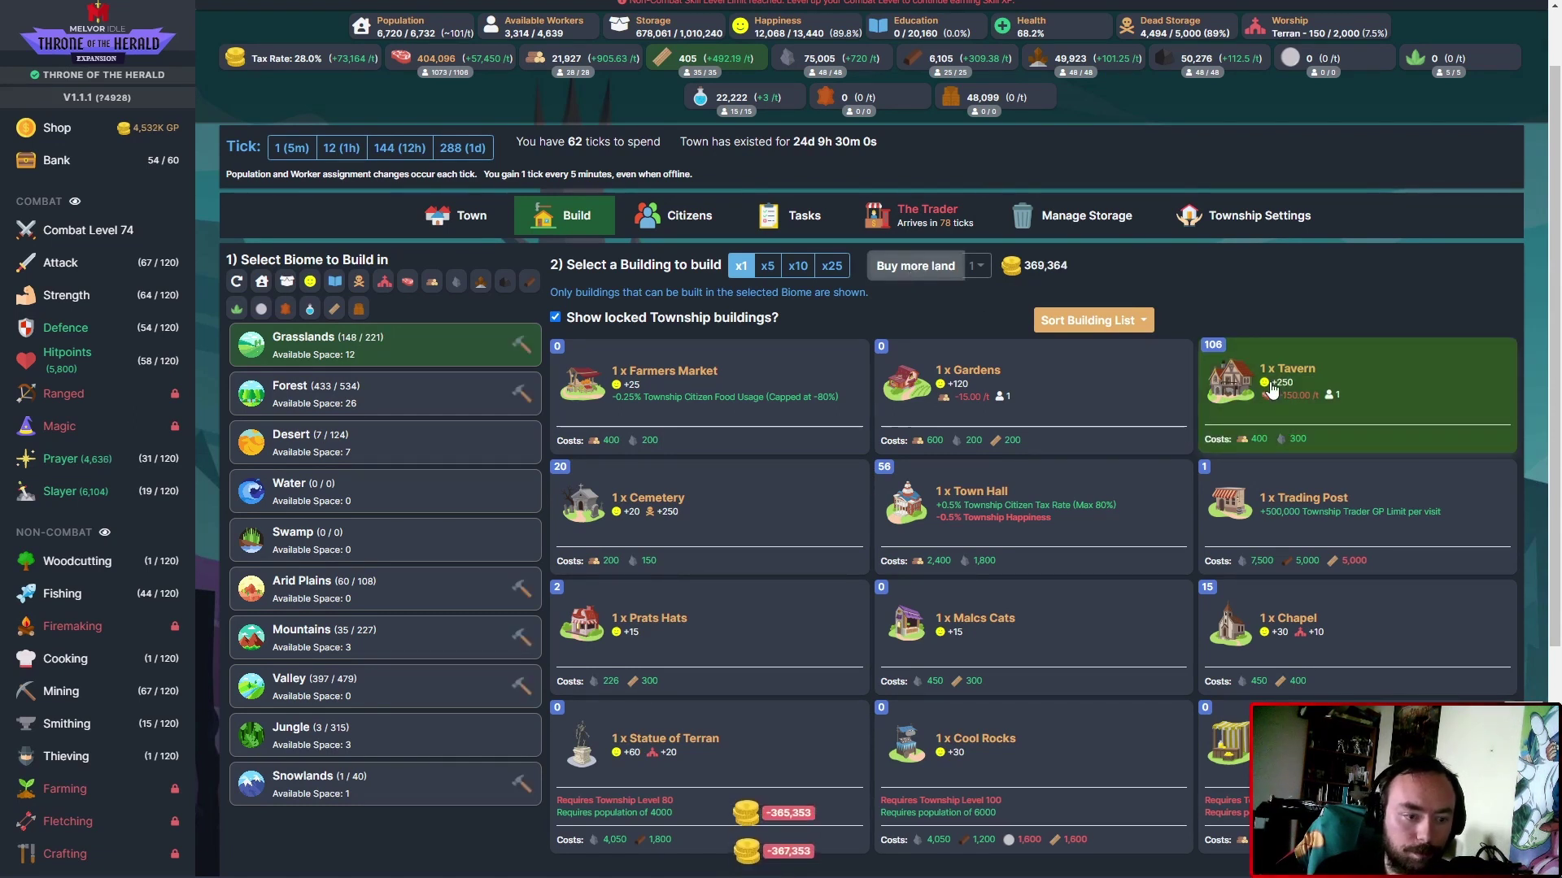
click(1271, 388)
click(1272, 389)
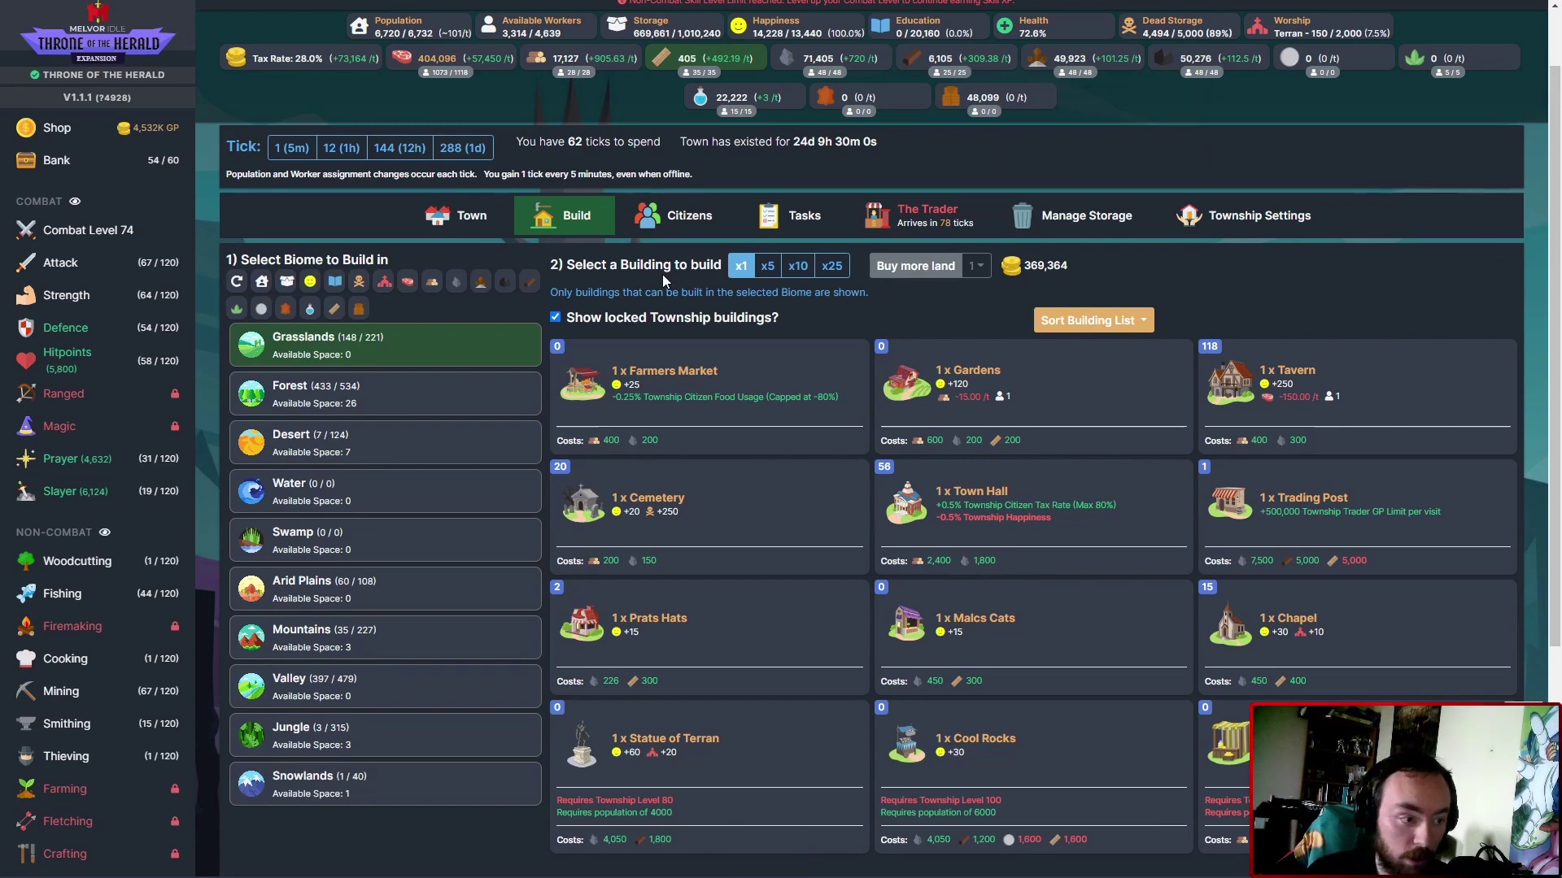
click(440, 217)
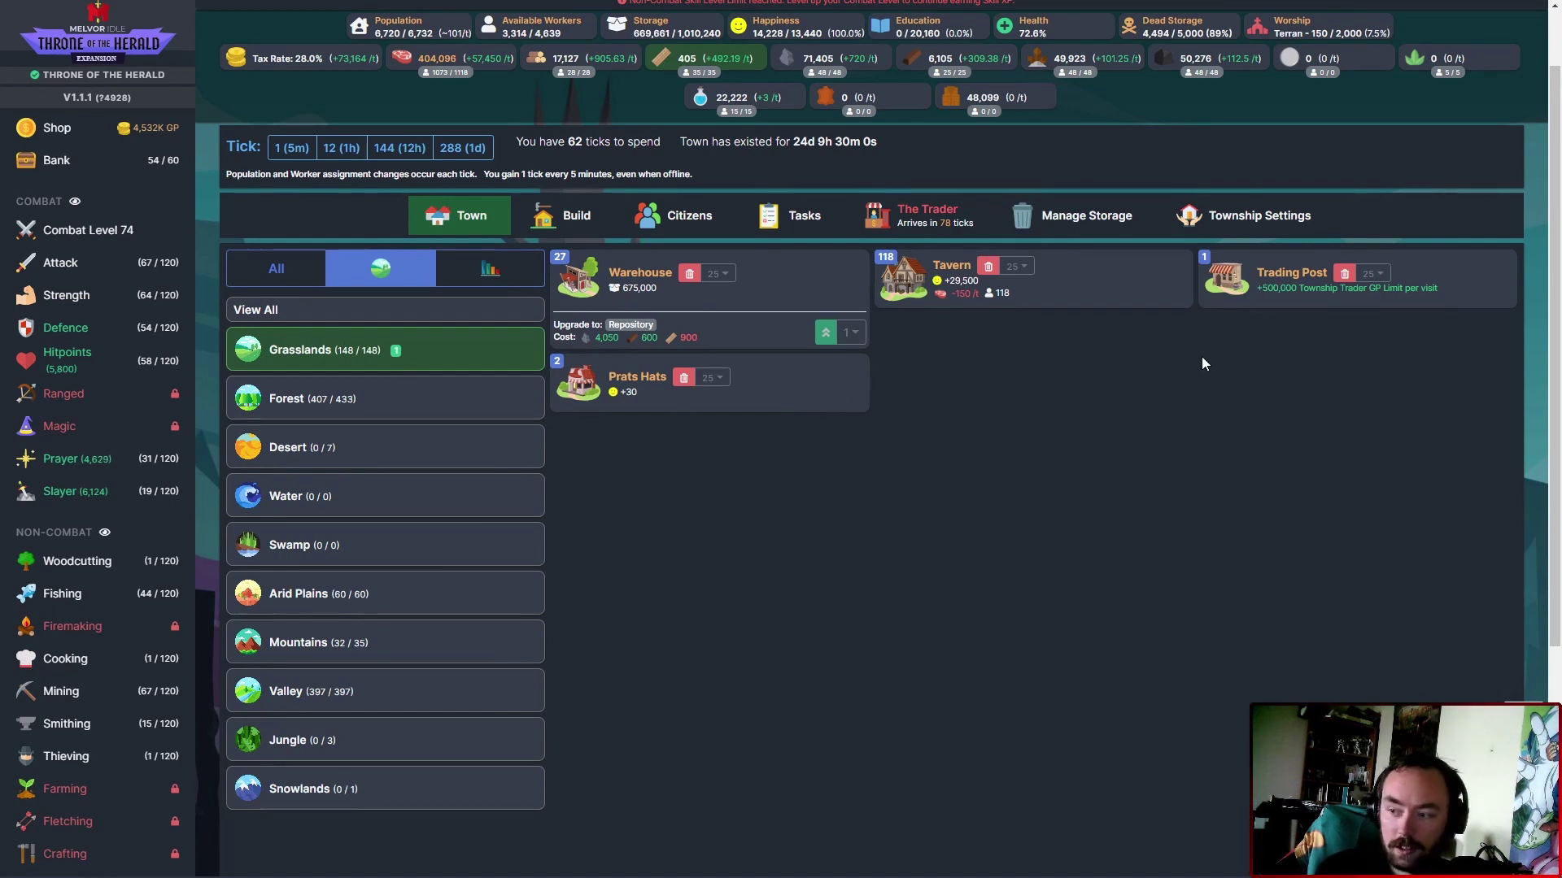
Review the Desert, Water and Arid Plains buildings, then buy an Arid Plains plot.
click(442, 456)
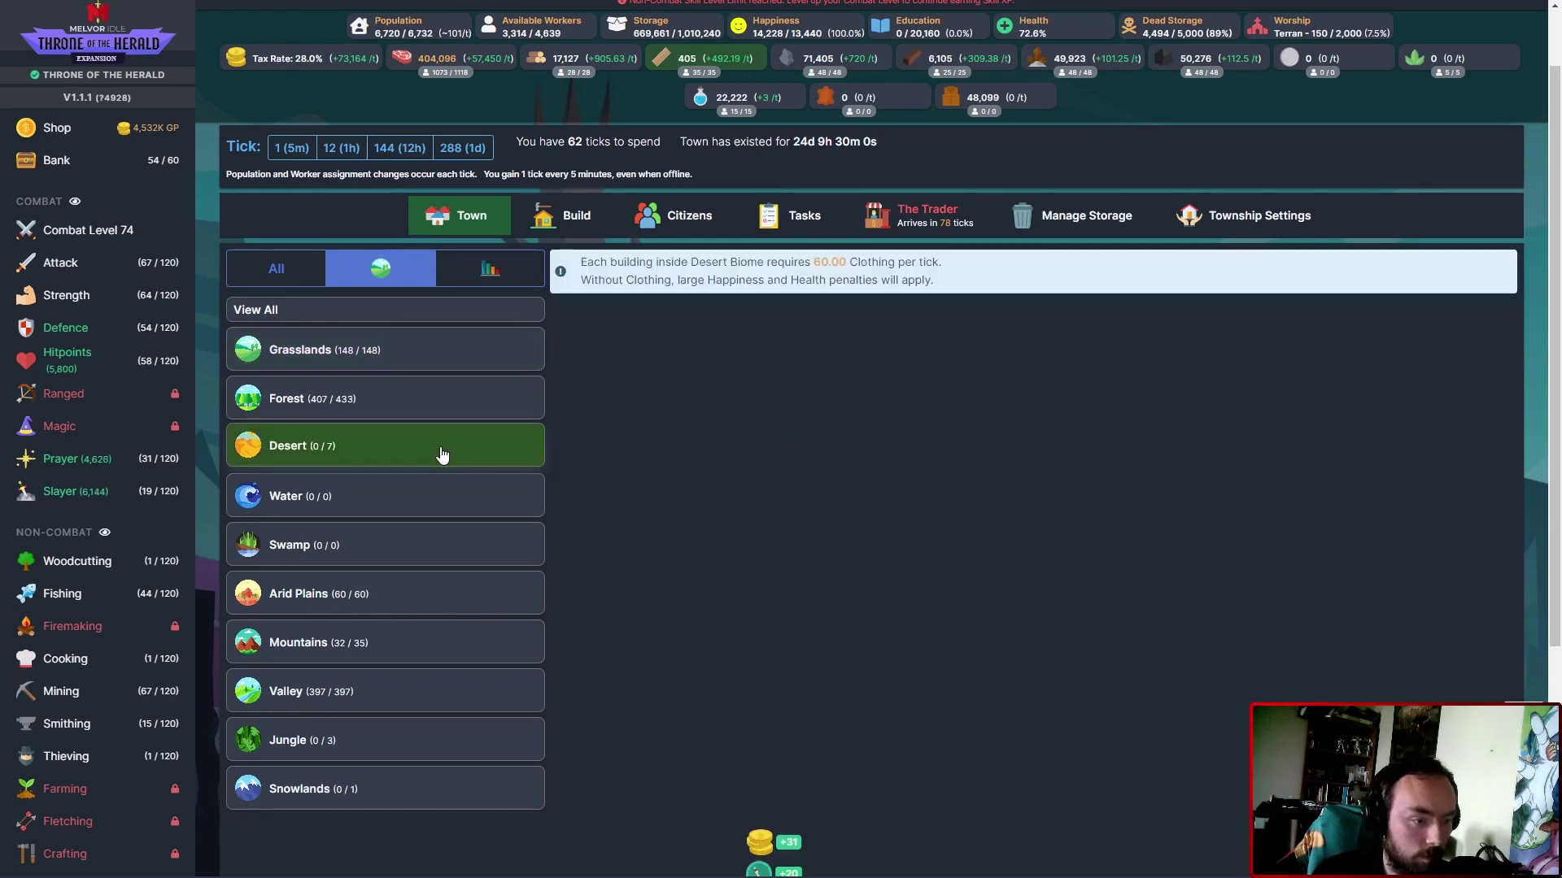
click(432, 498)
click(430, 593)
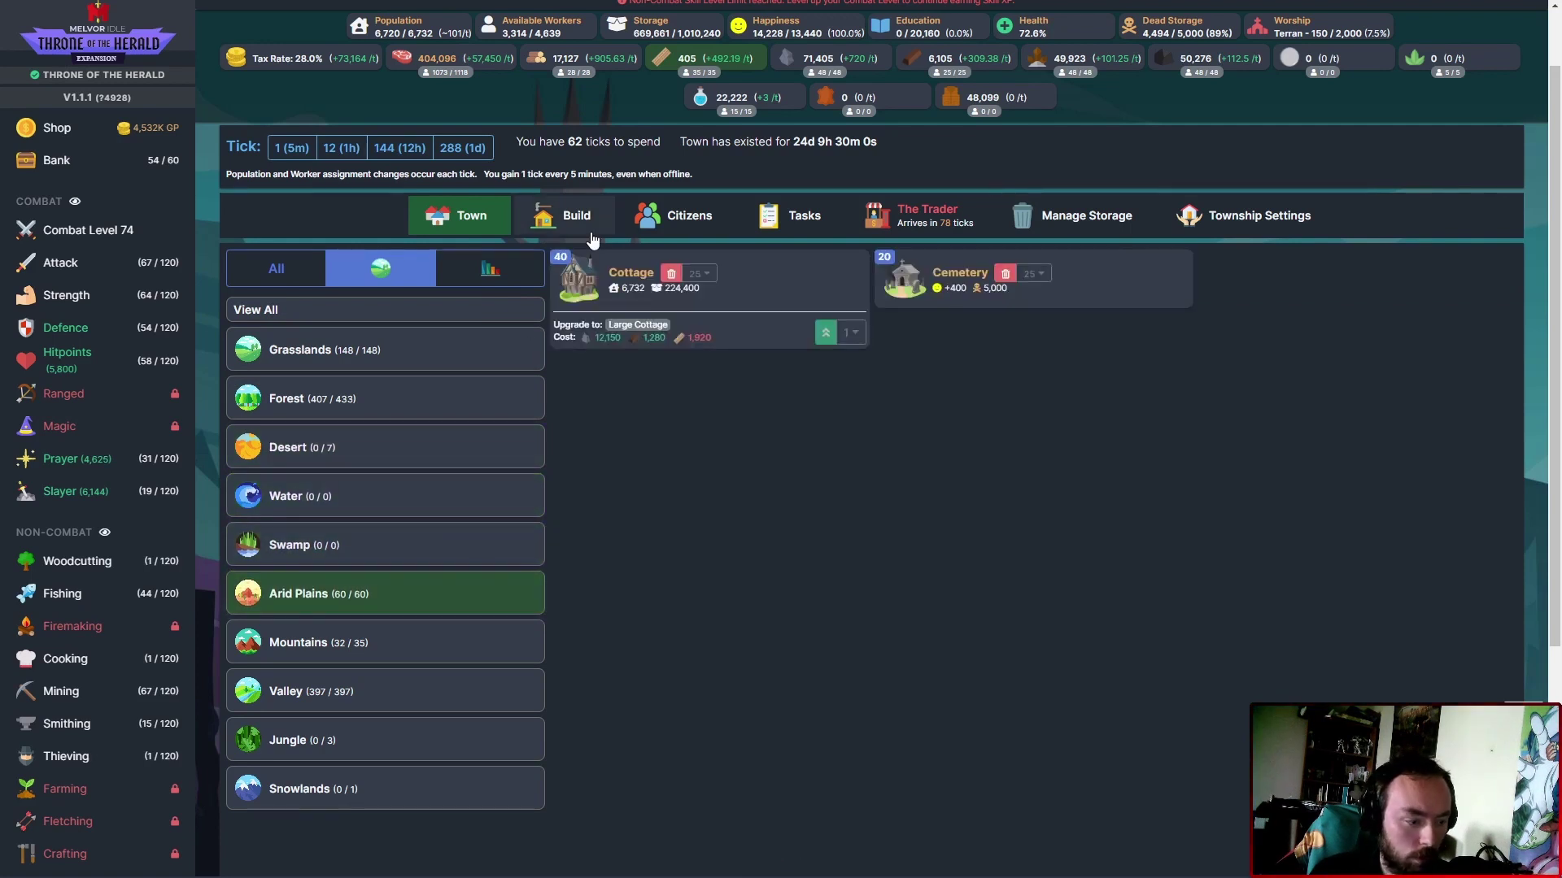
click(576, 215)
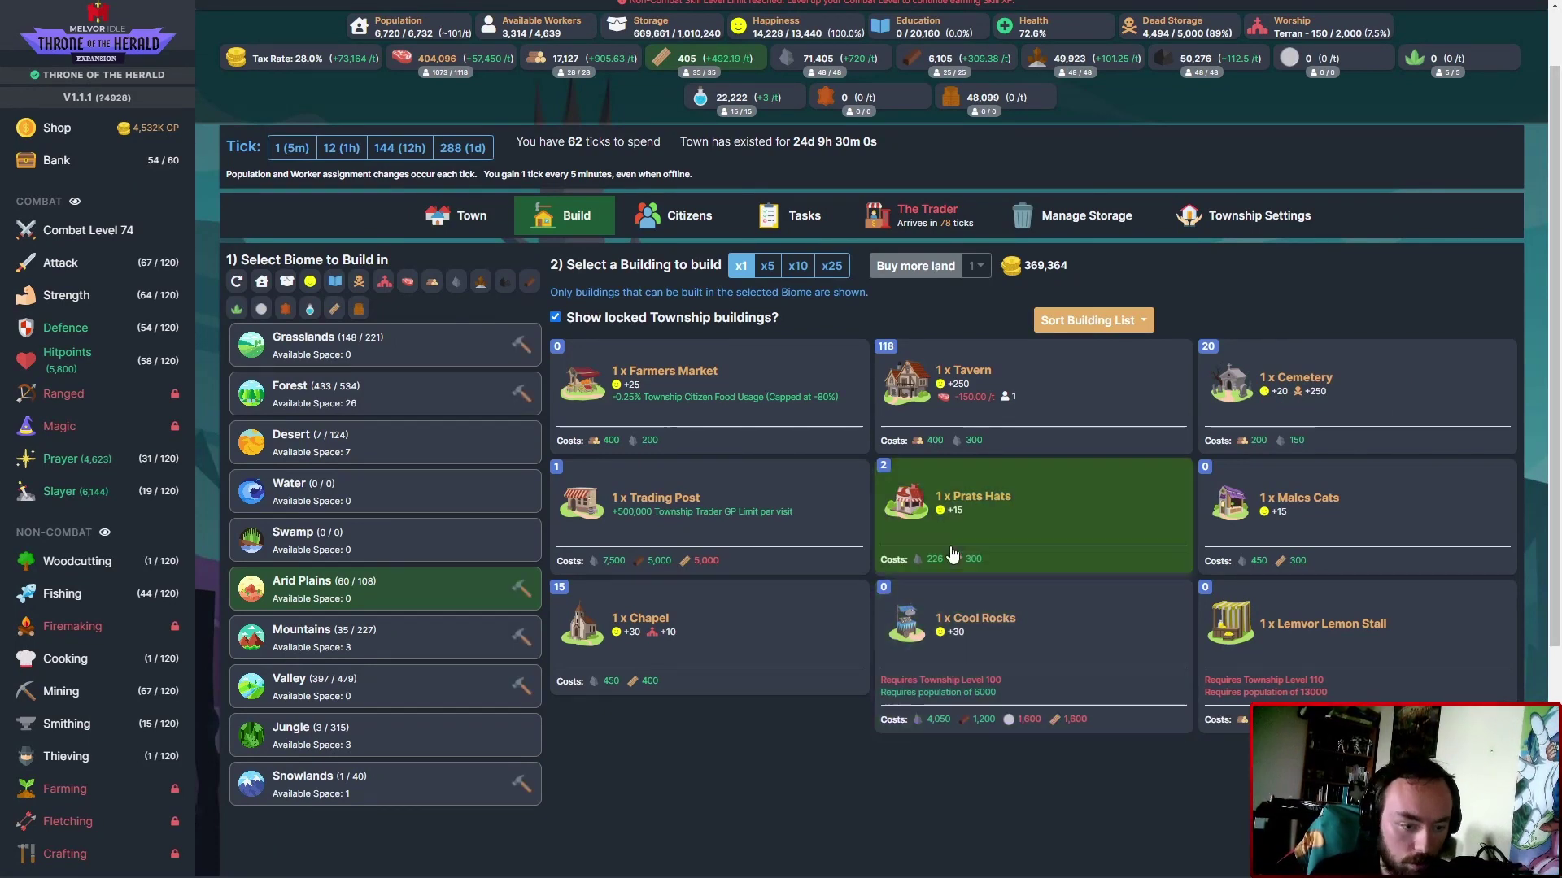
click(940, 275)
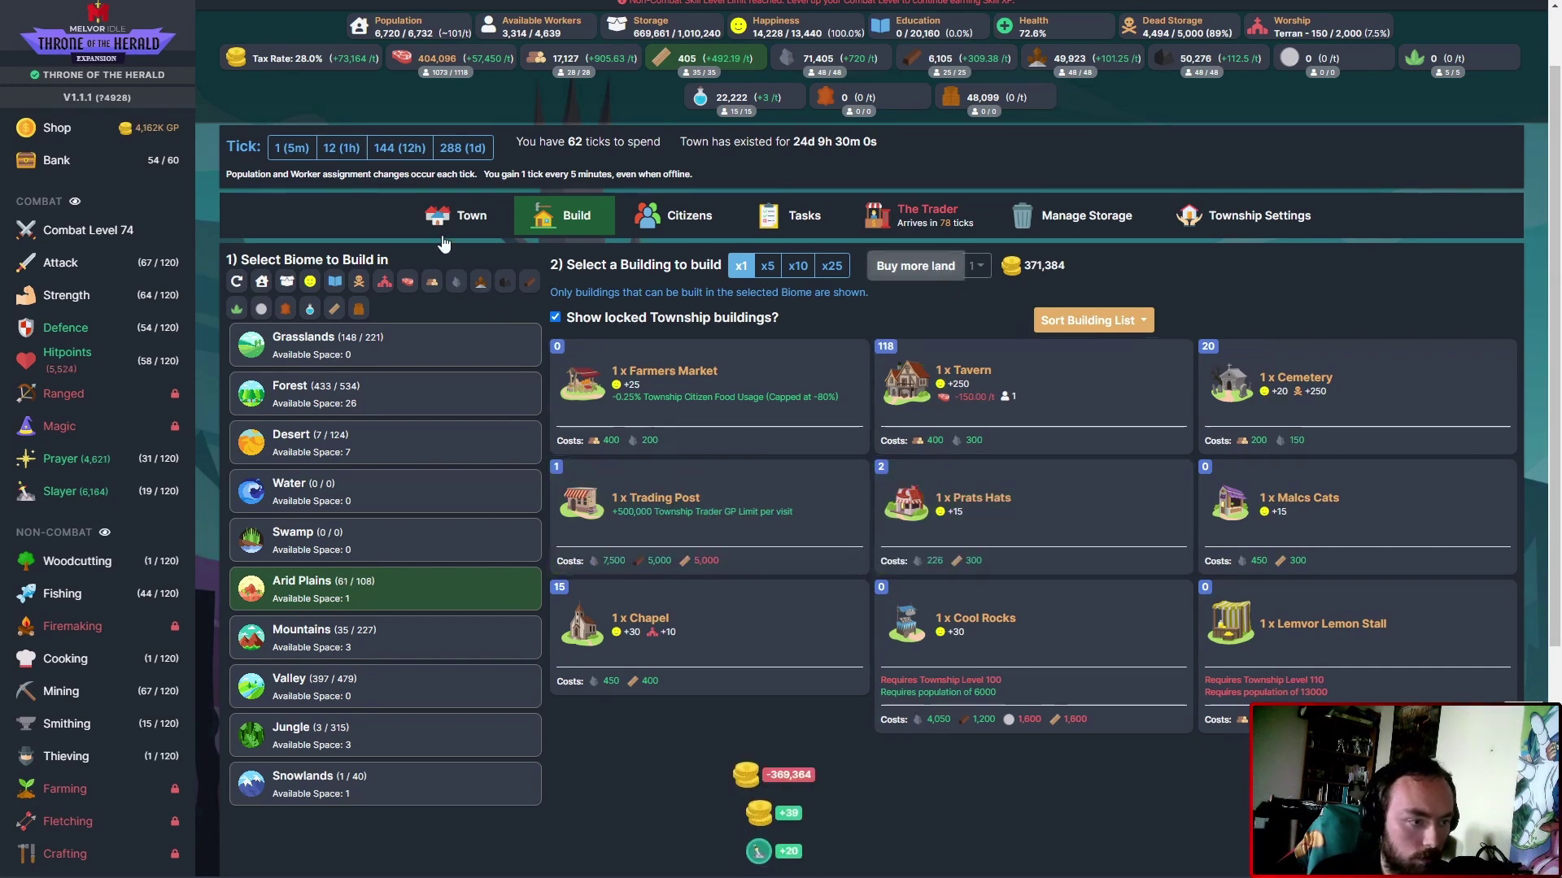
Advance the town ten ticks and build a Trading Post in the Arid Plains.
click(293, 148)
click(293, 147)
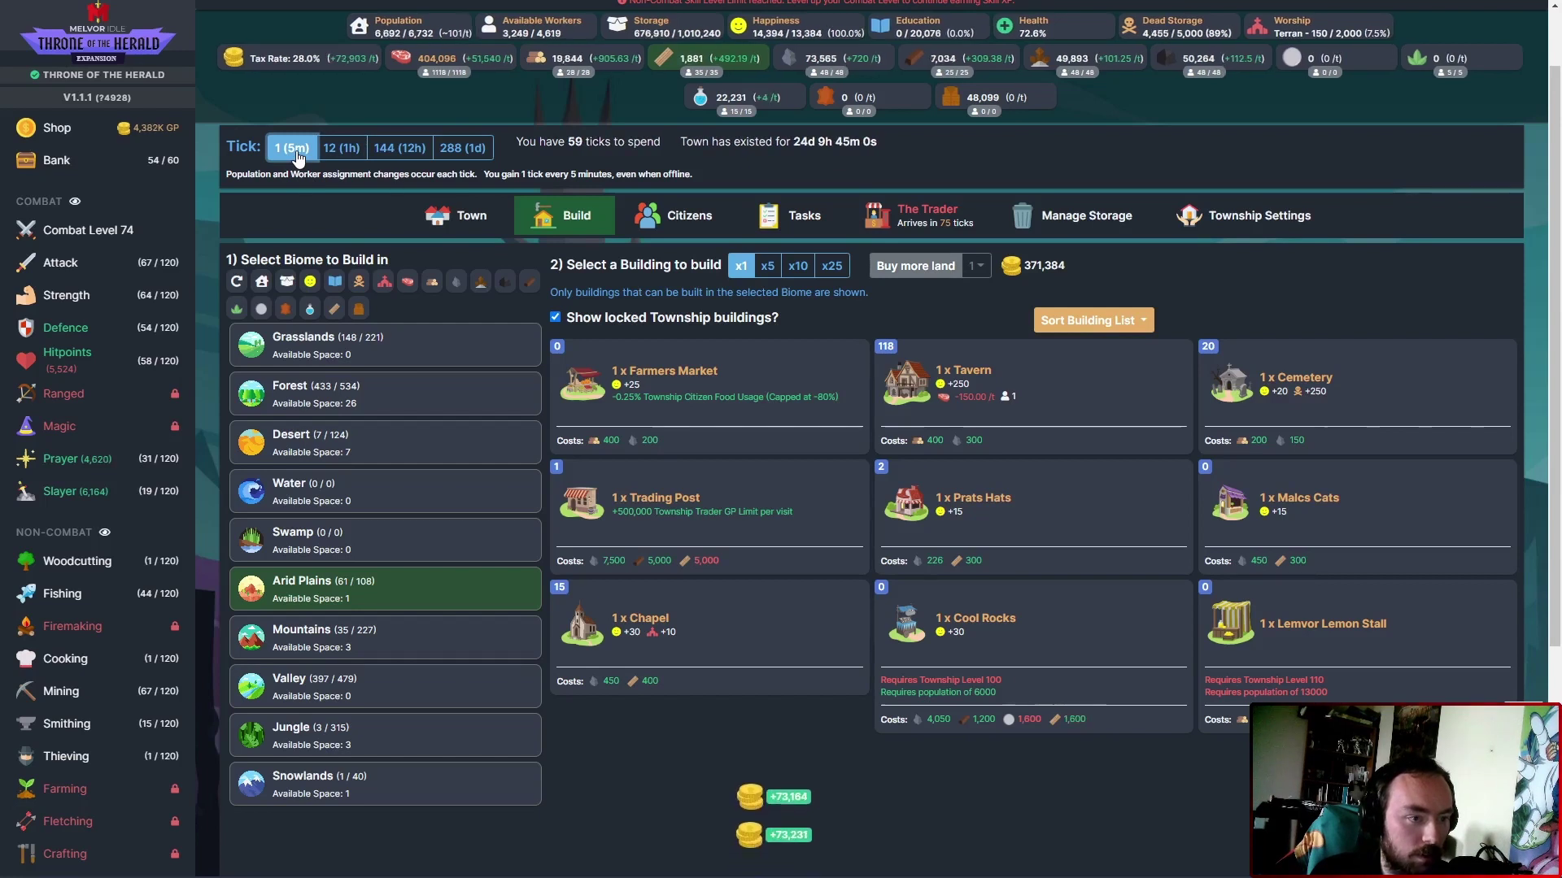
click(293, 148)
click(293, 148)
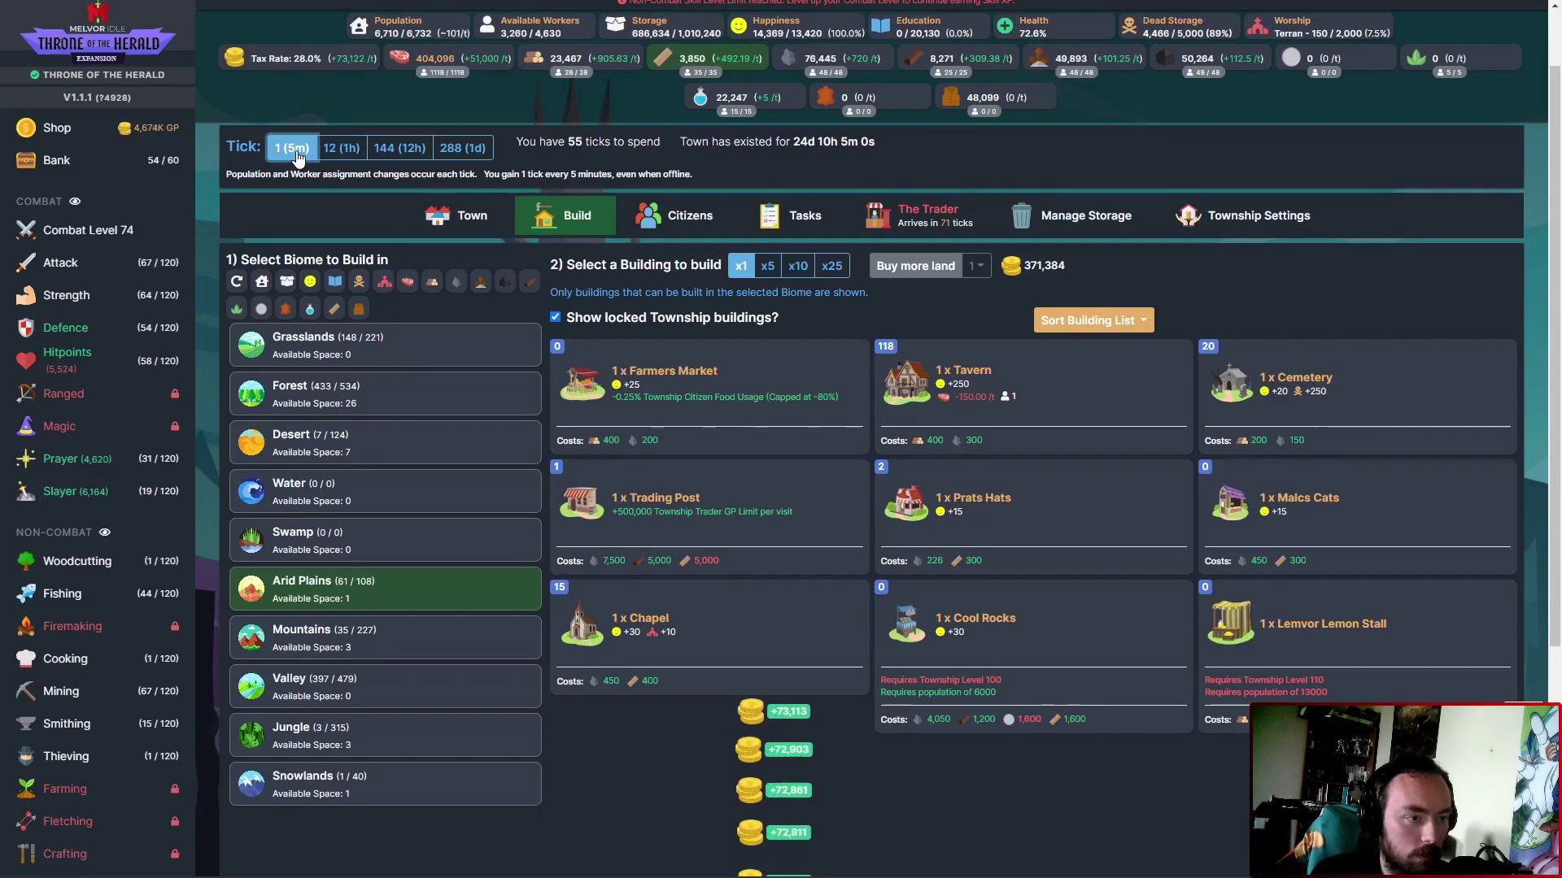
click(292, 148)
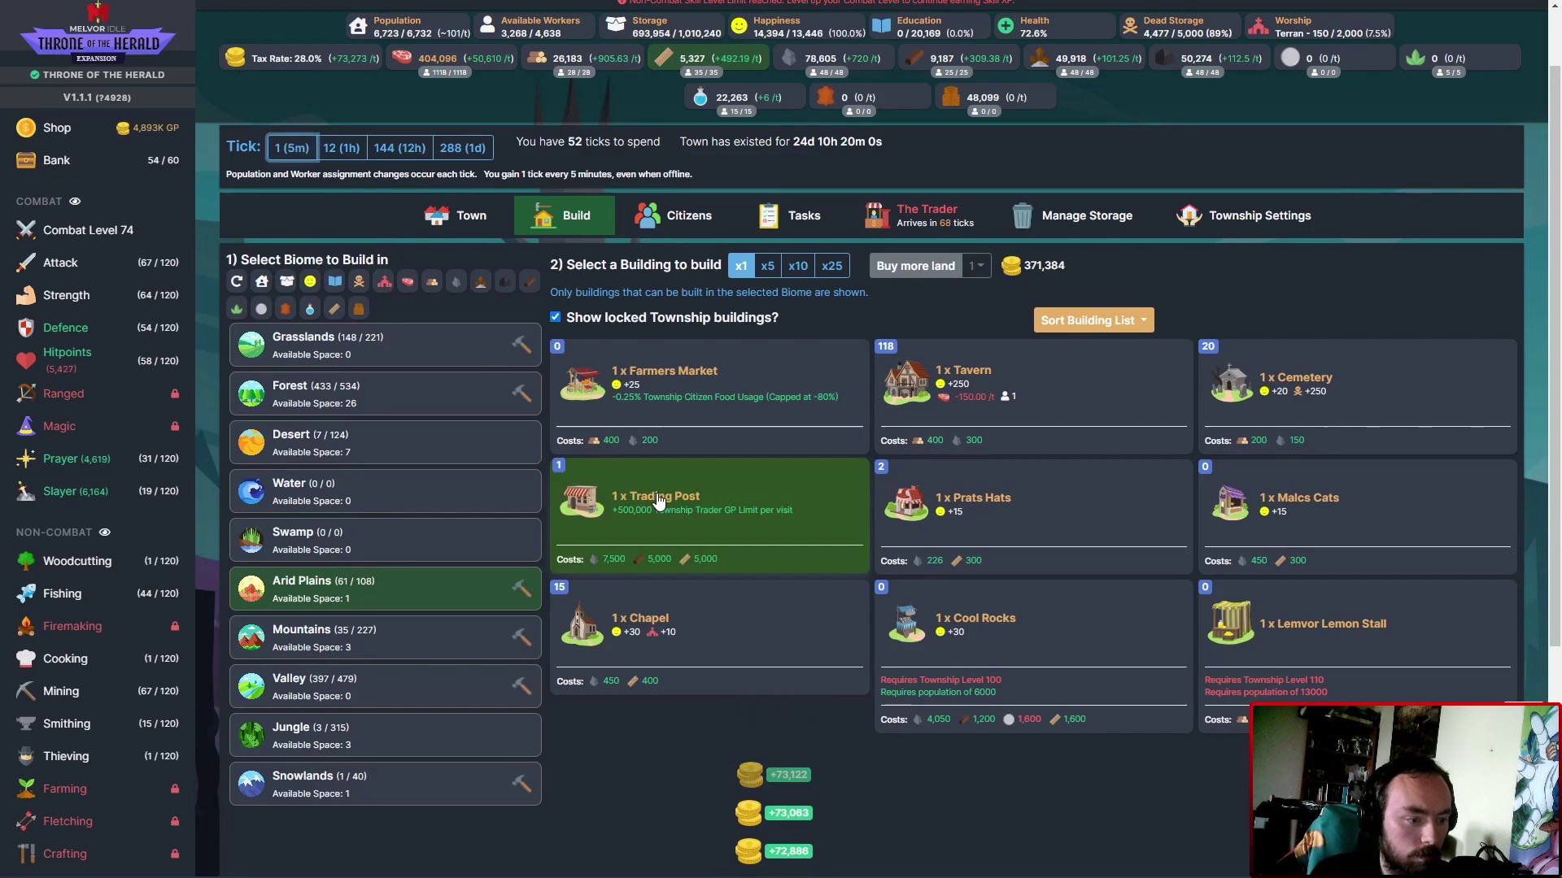
click(659, 501)
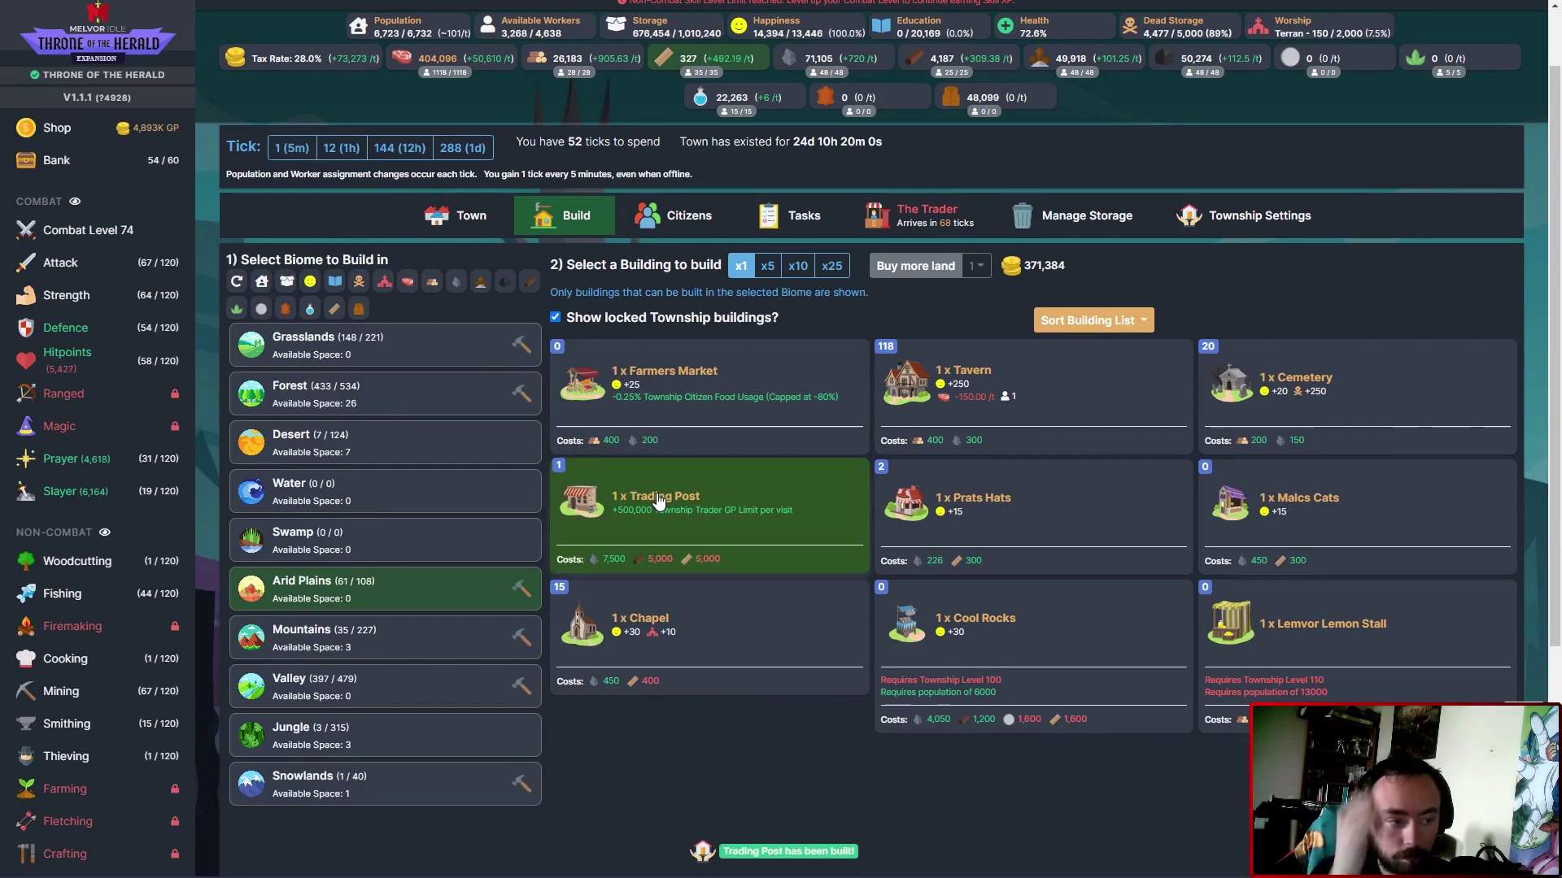
Demolish the Trading Post in the Grasslands from the town overview.
click(401, 354)
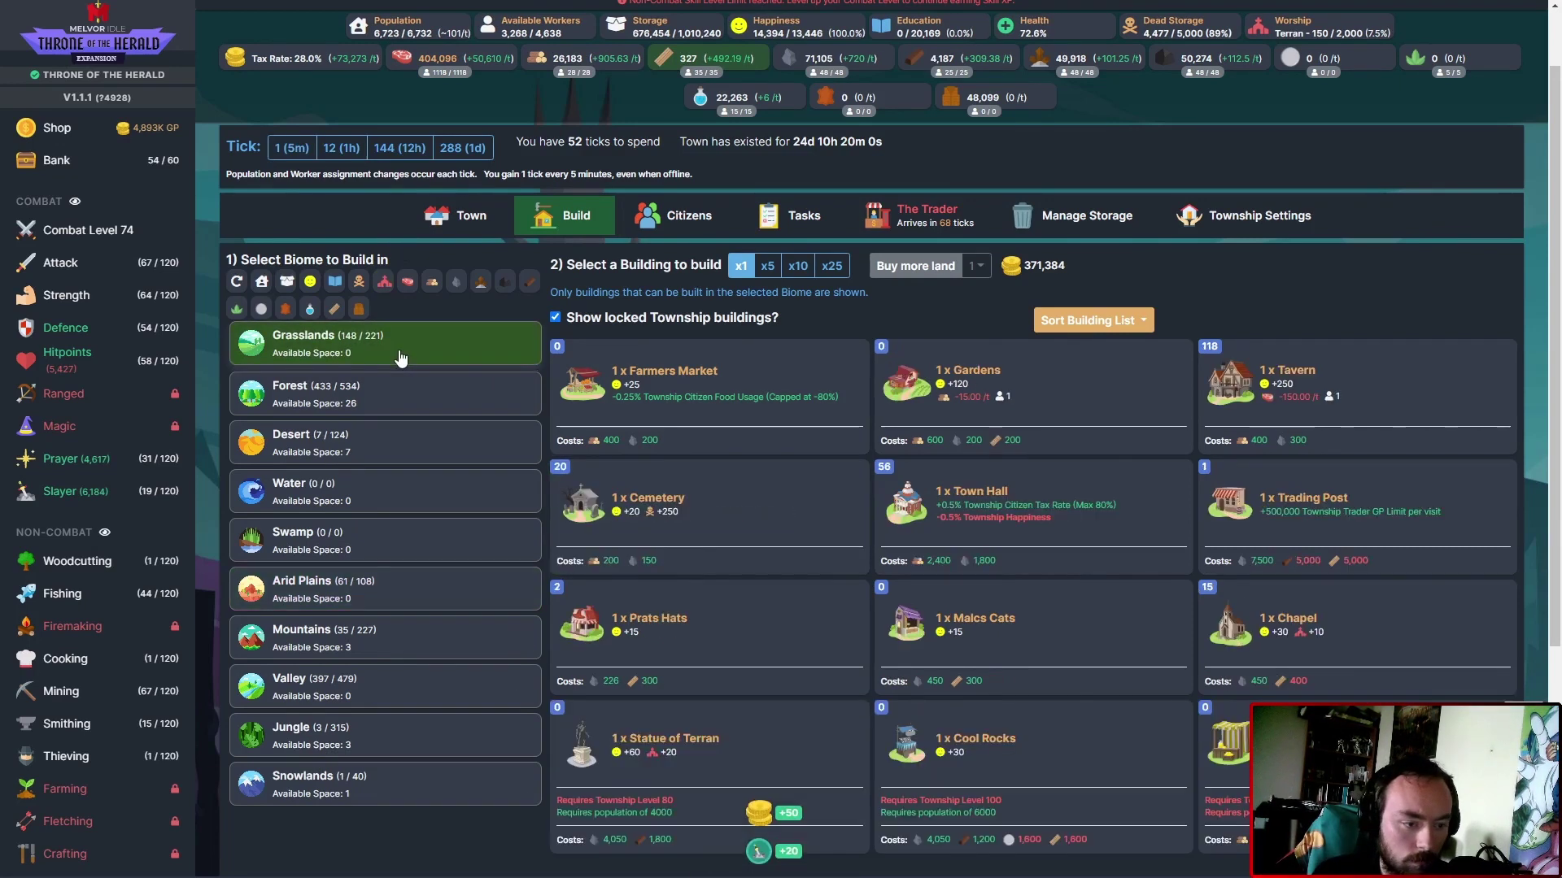
click(455, 215)
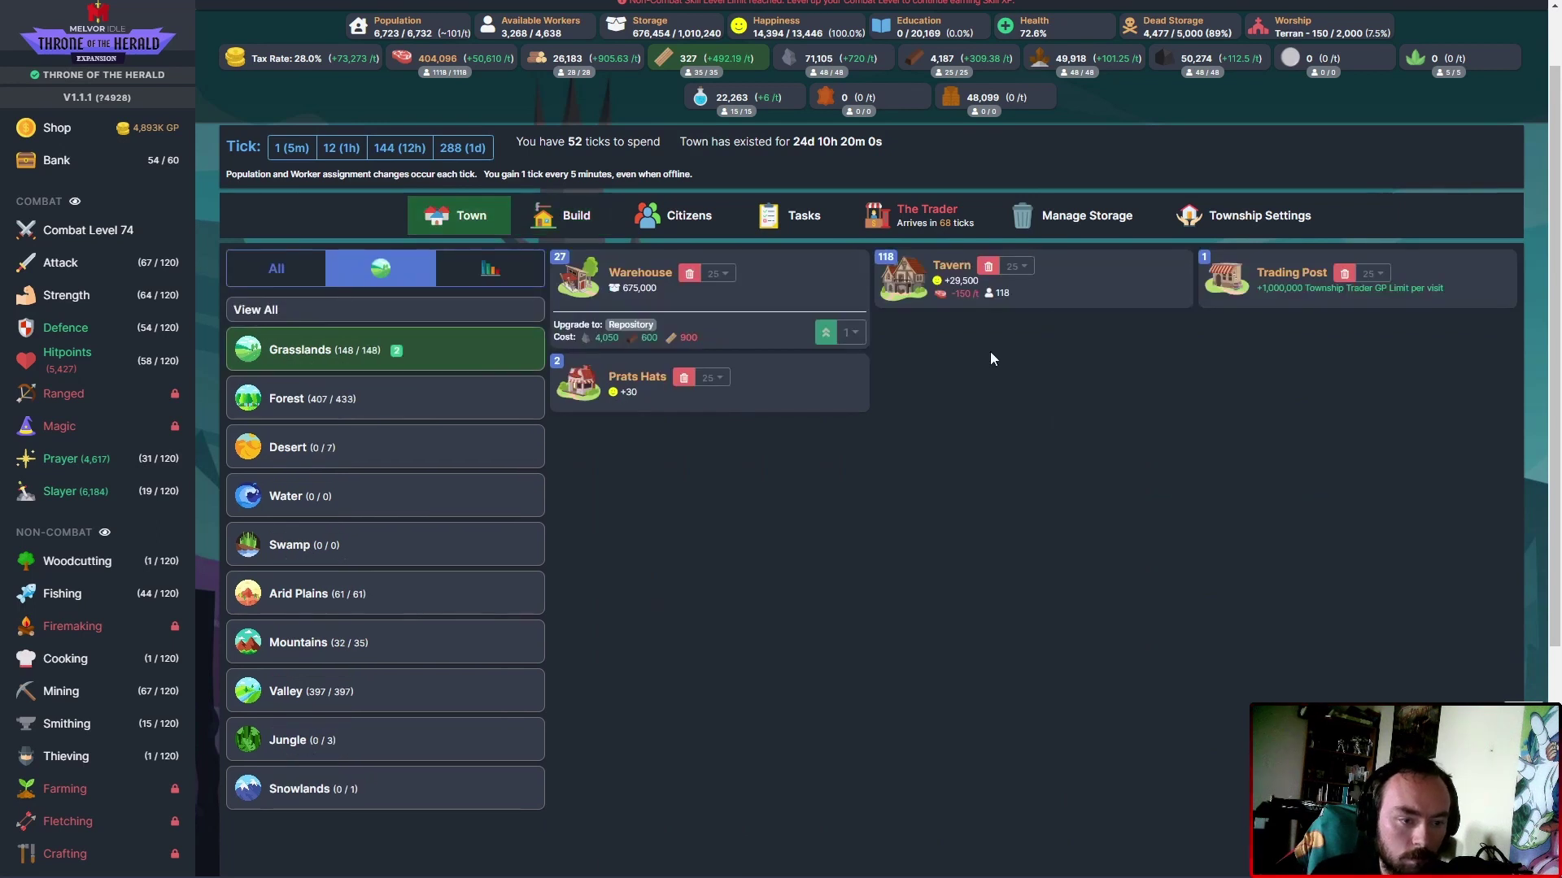
click(1343, 278)
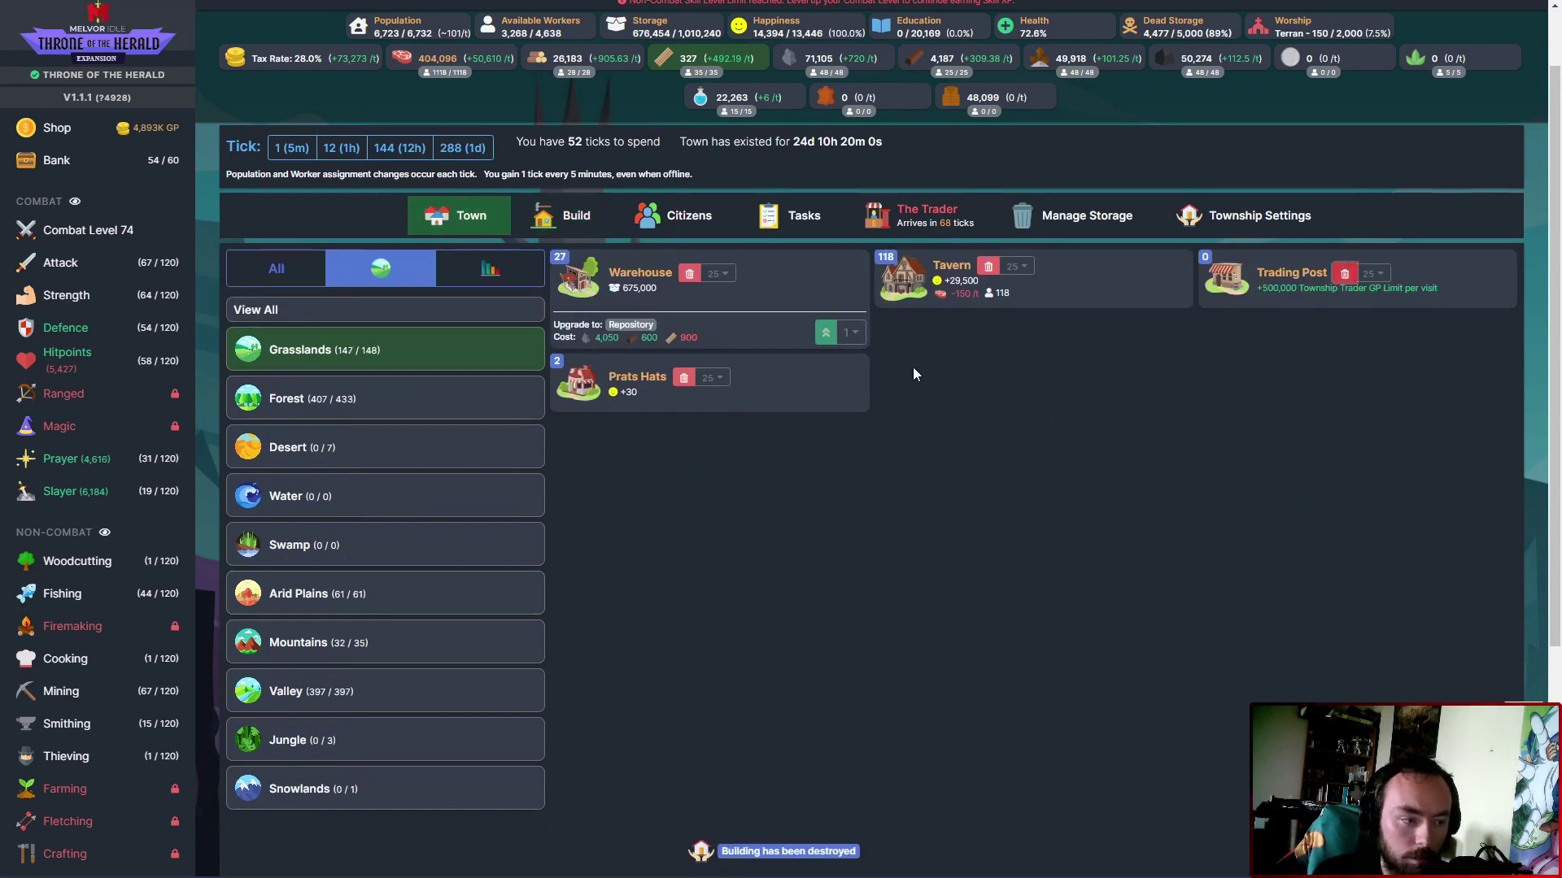
click(420, 403)
click(425, 355)
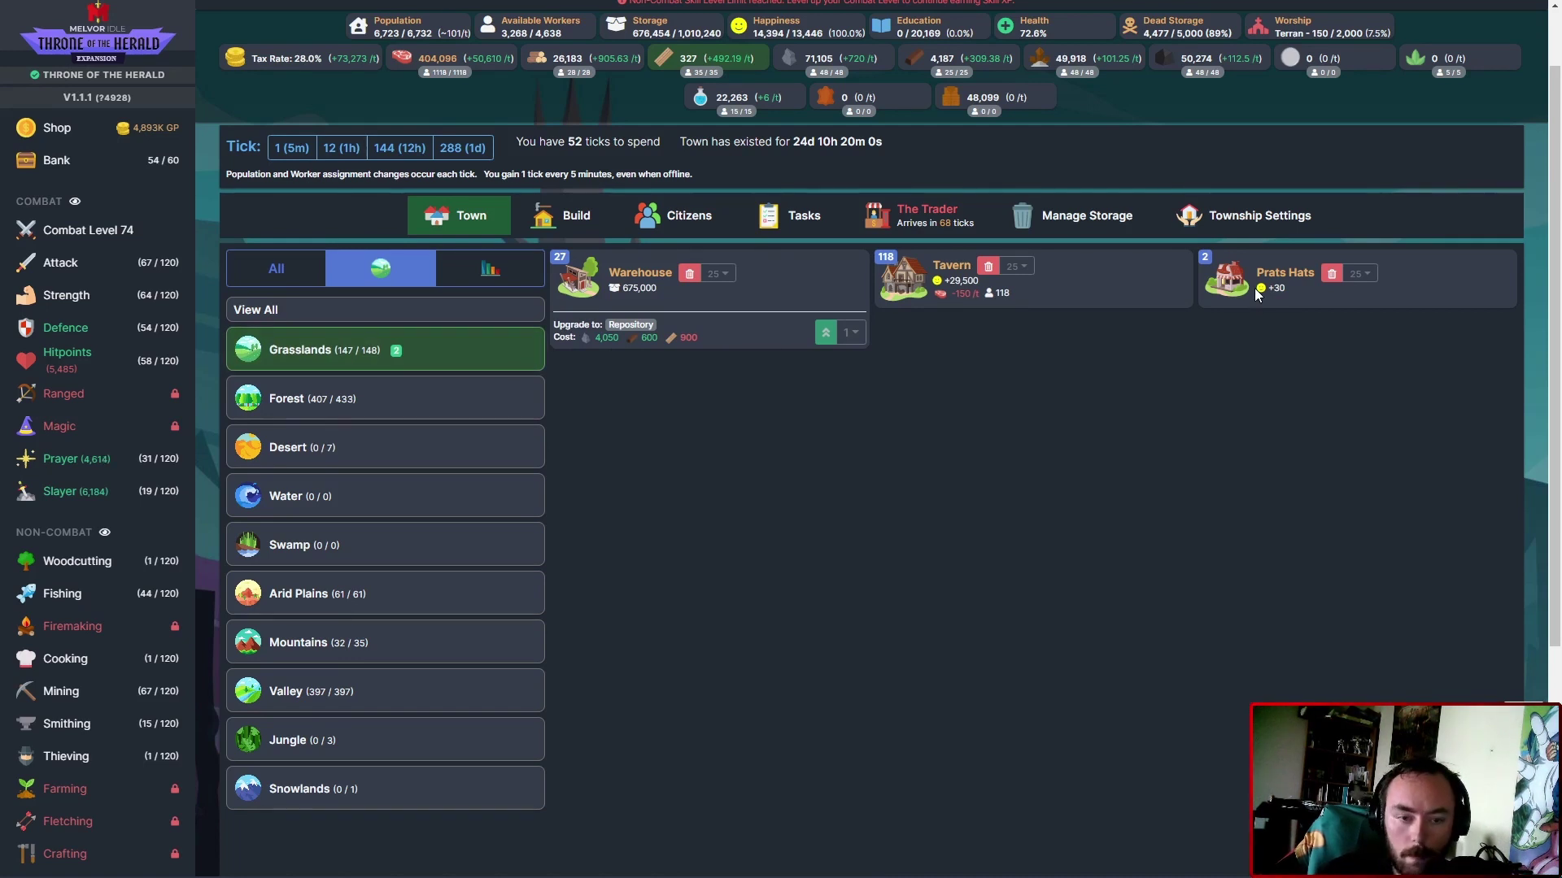
Demolish the Grasslands Prats Hats and check the Arid Plains buildings.
click(1330, 273)
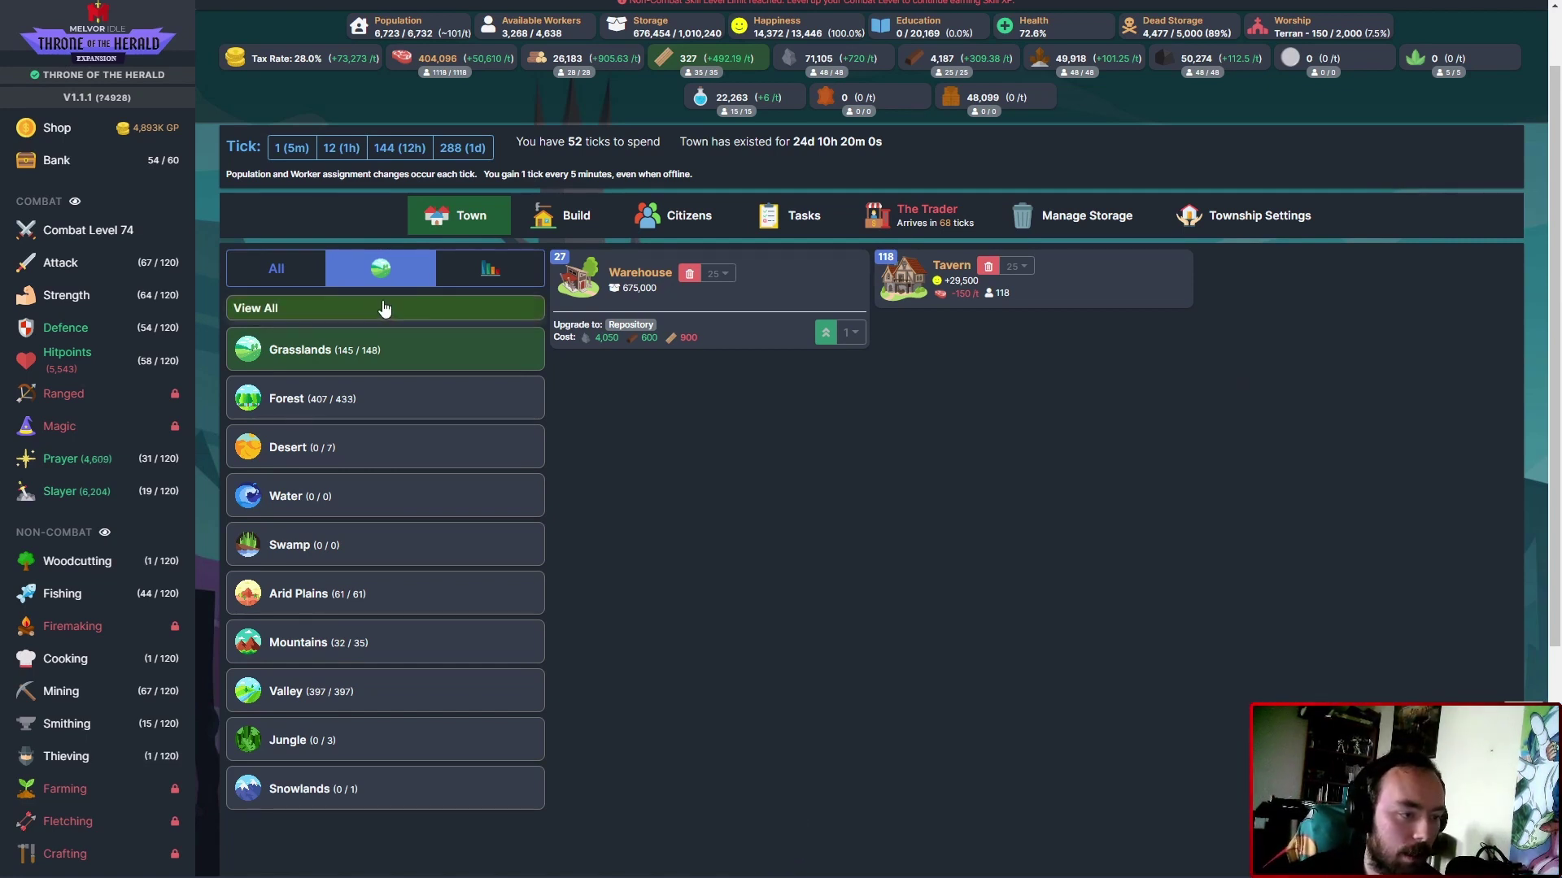
click(390, 350)
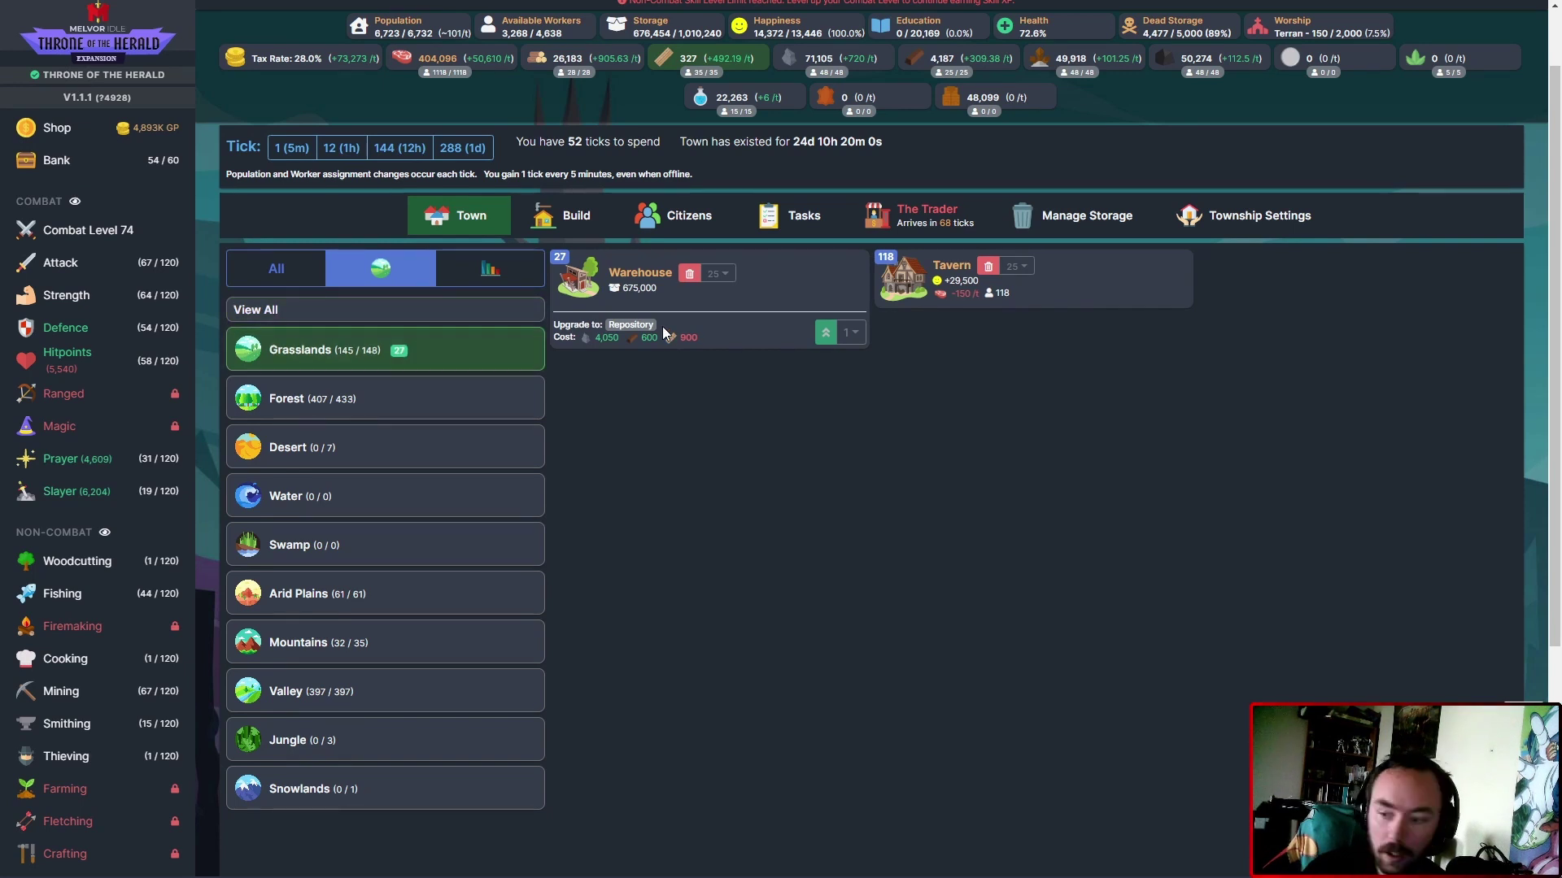
click(385, 592)
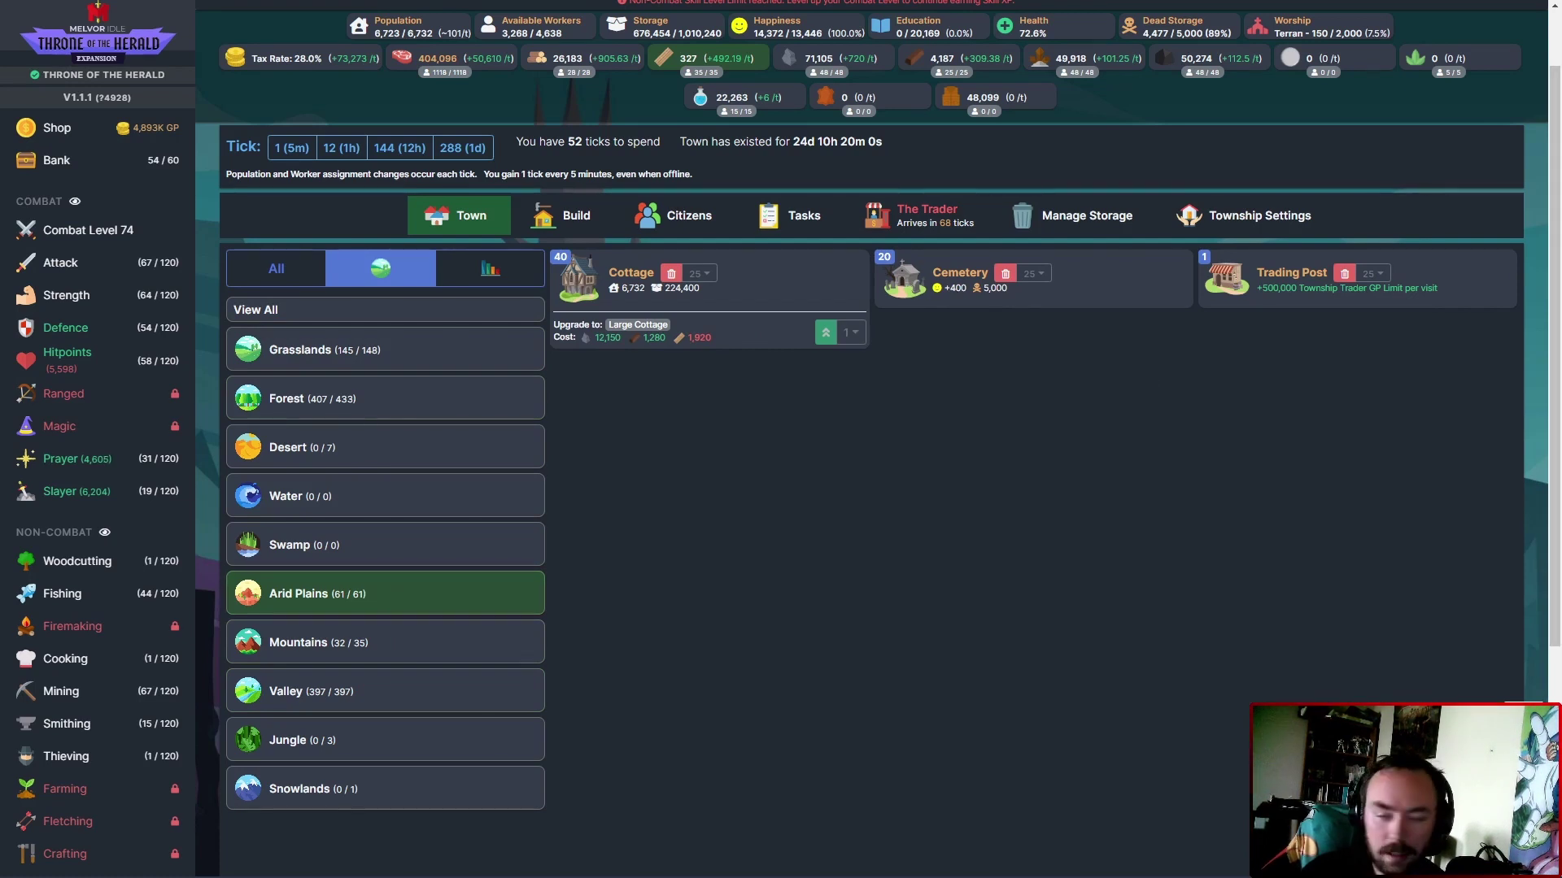
click(562, 215)
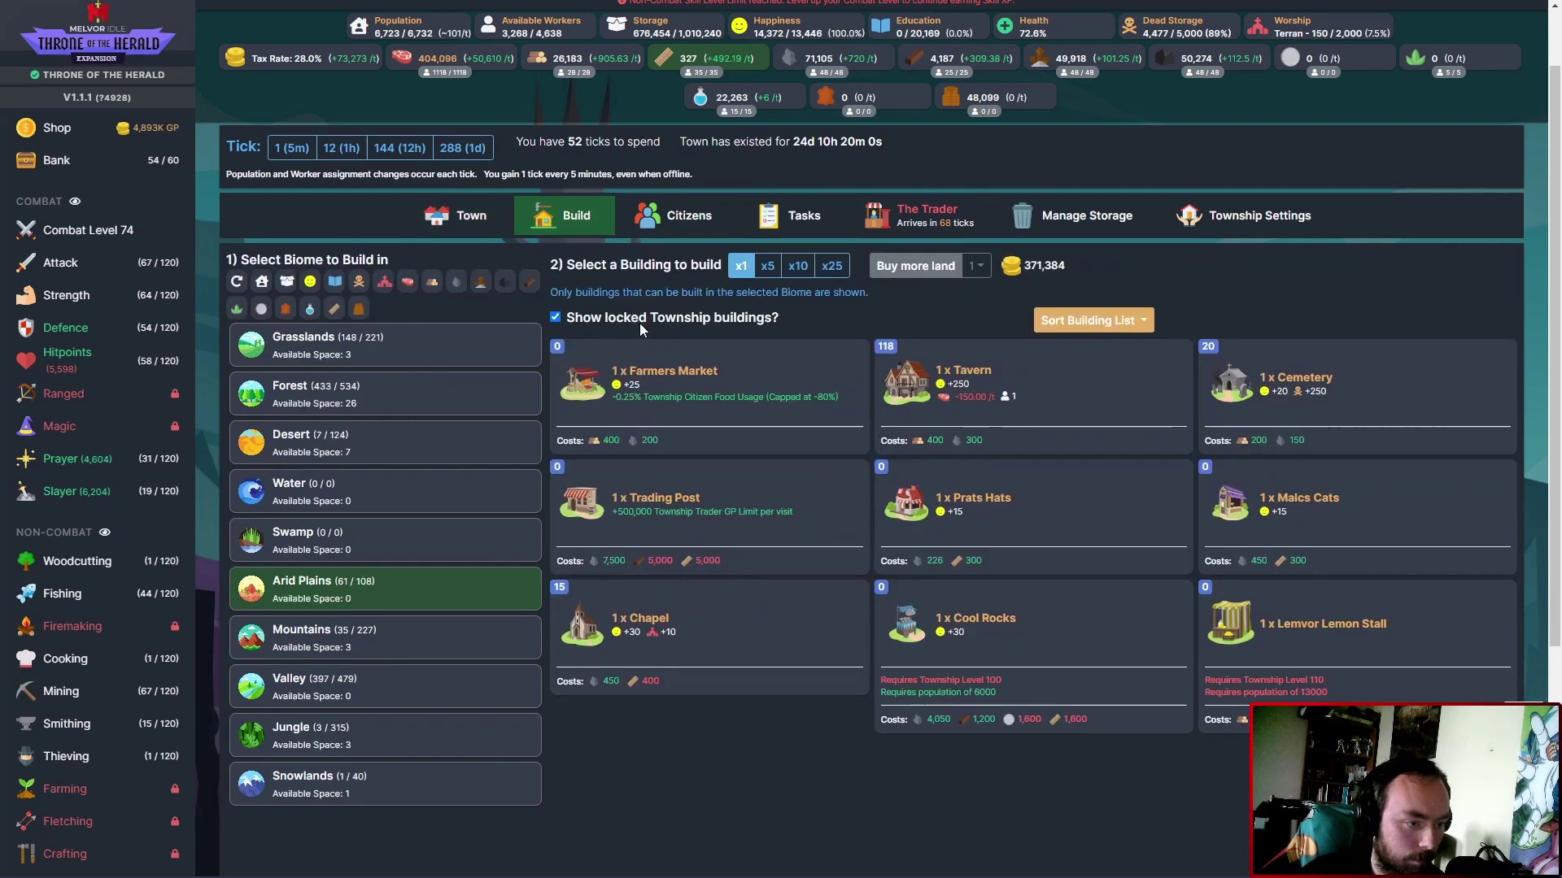
Filter the Arid Plains build list to Production buildings such as Blacksmiths Smithy and Magic Emporium.
click(1122, 322)
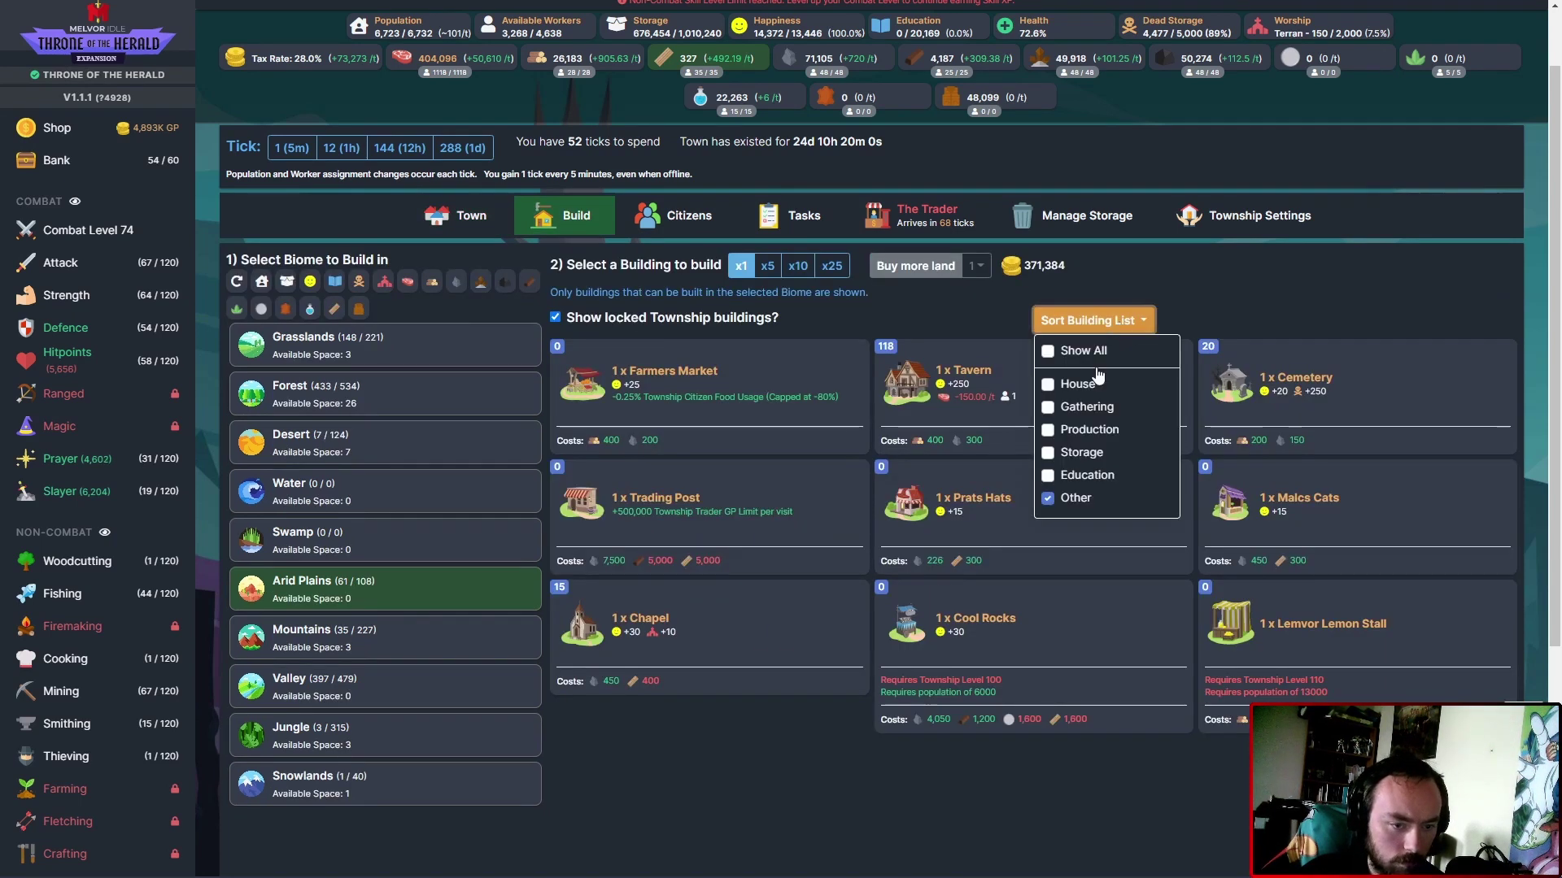
click(1049, 496)
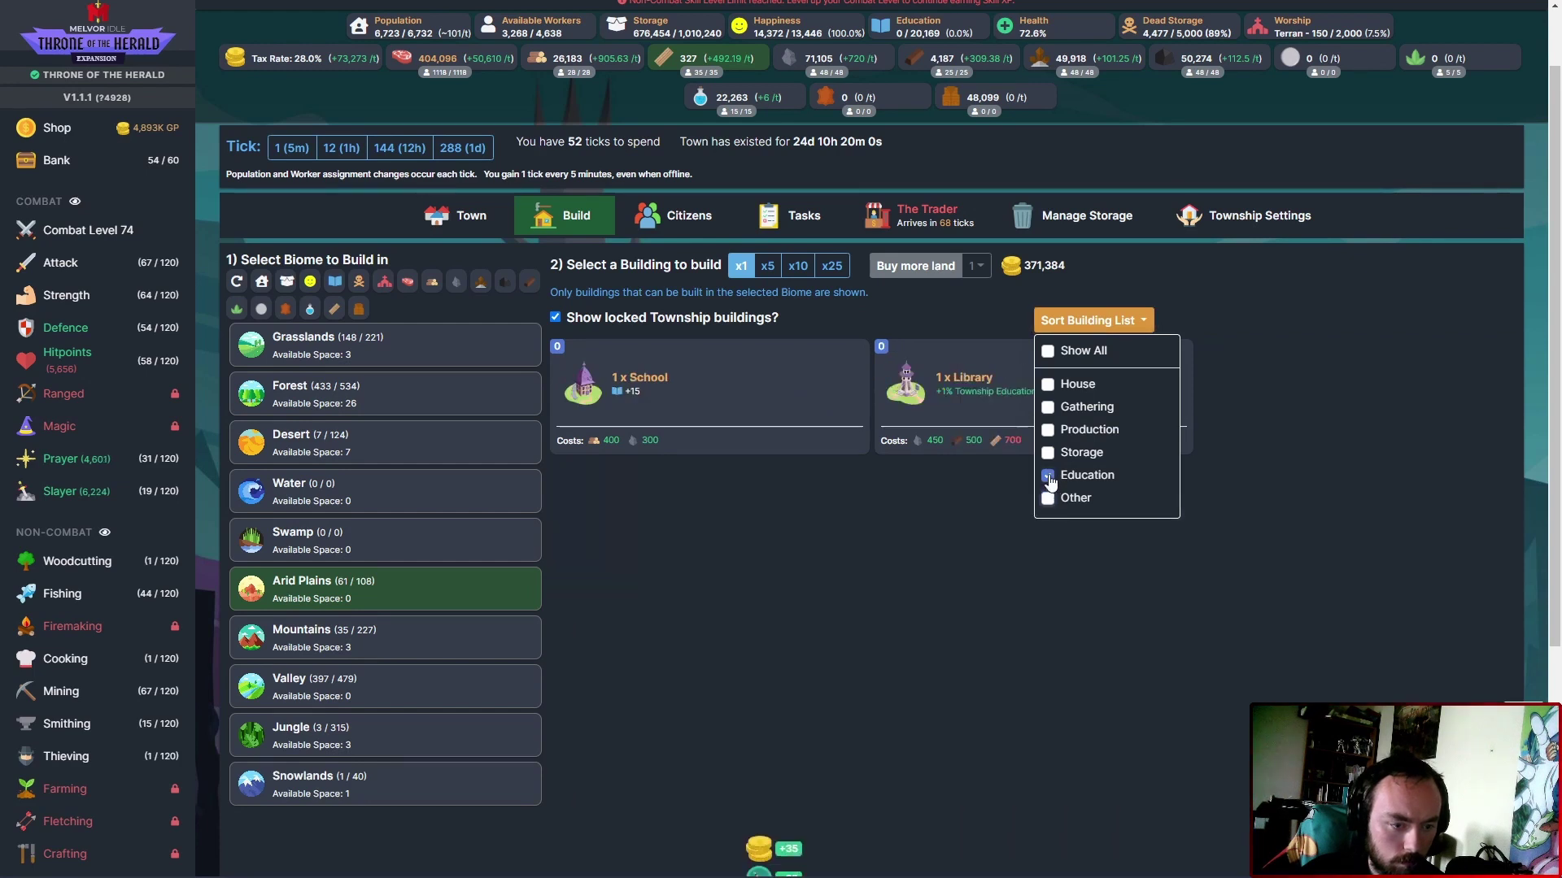
click(1048, 475)
click(1046, 349)
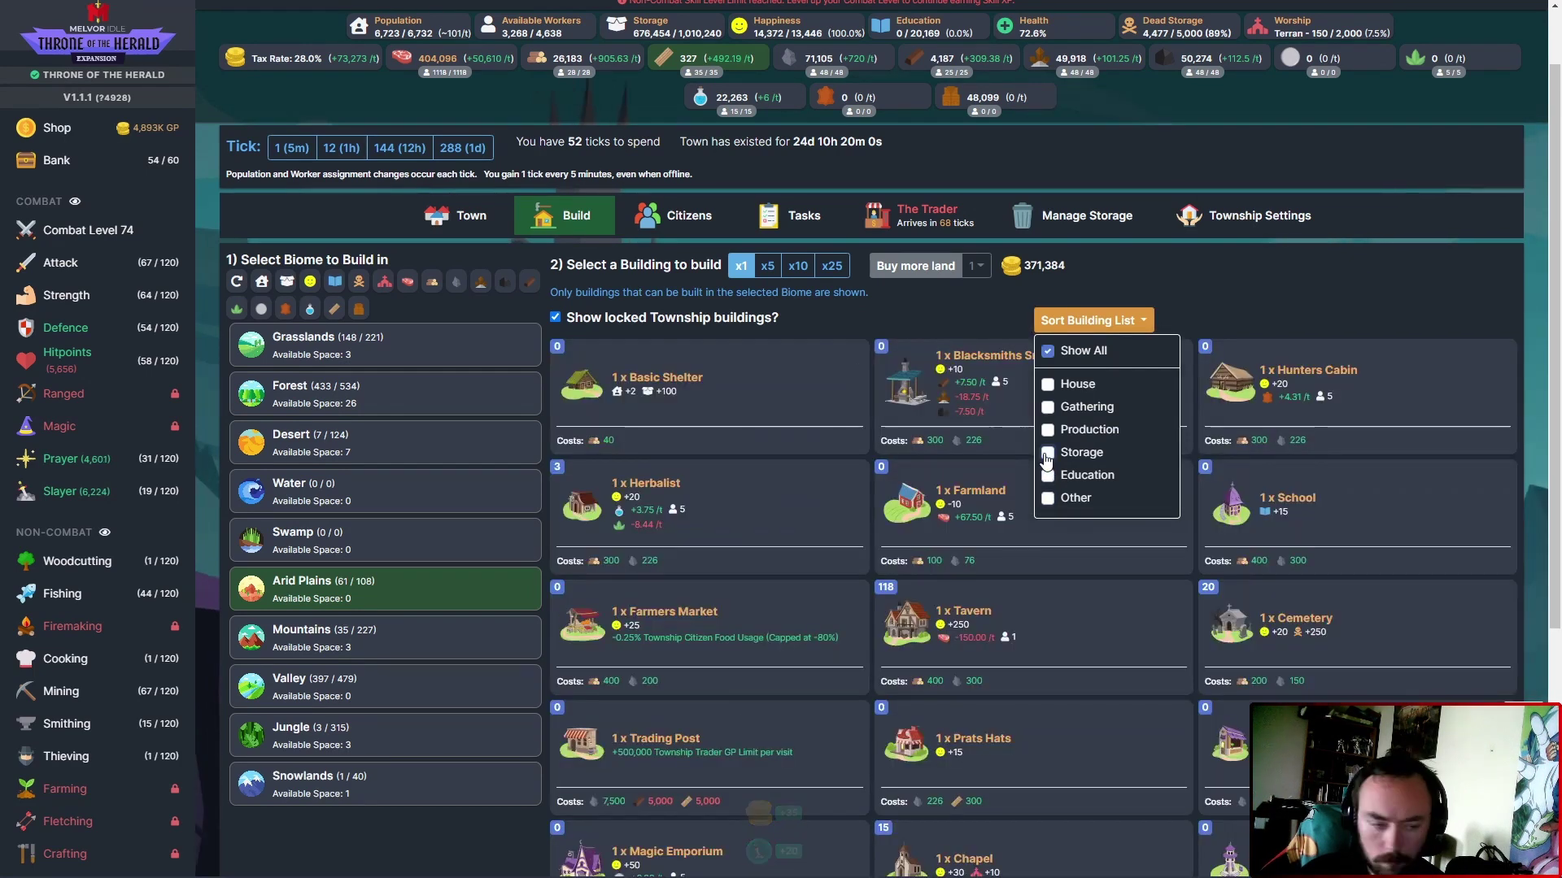
click(1046, 452)
click(1047, 430)
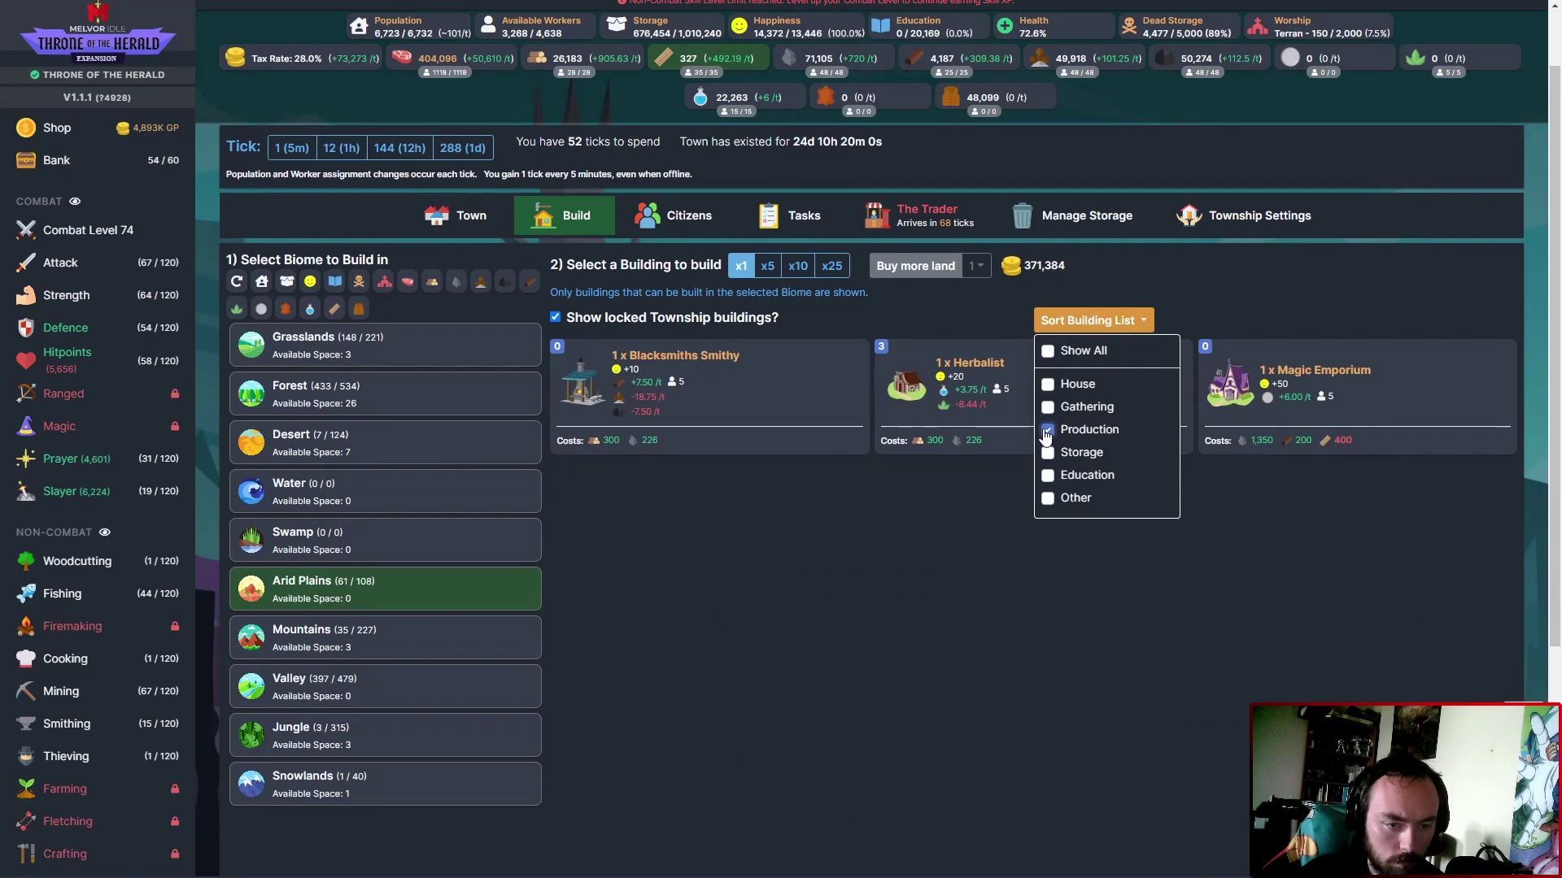
click(921, 493)
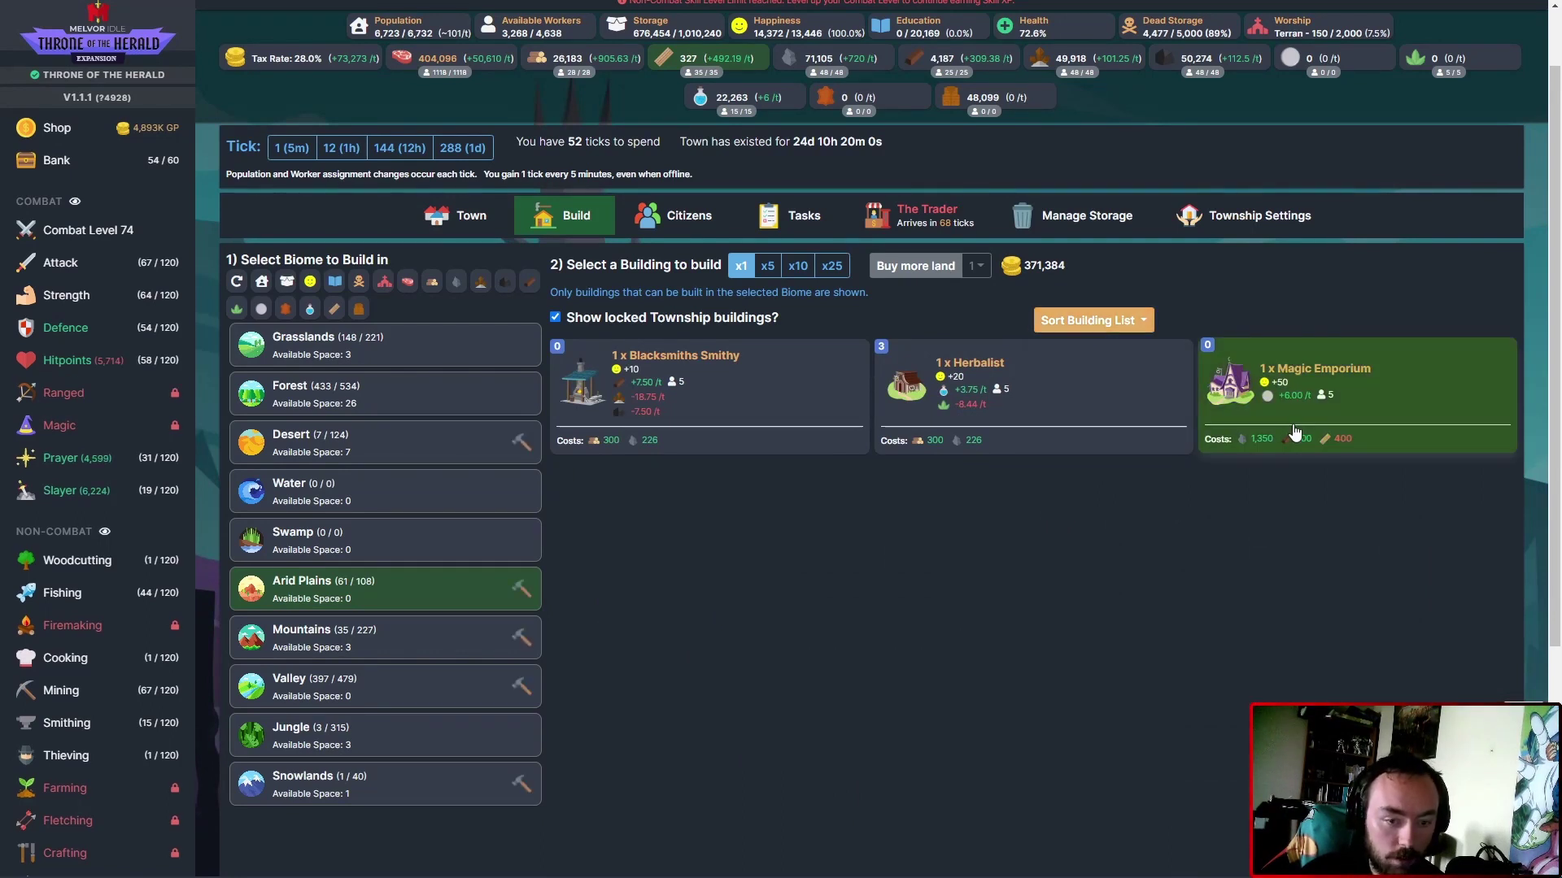
mouse_move(1292, 59)
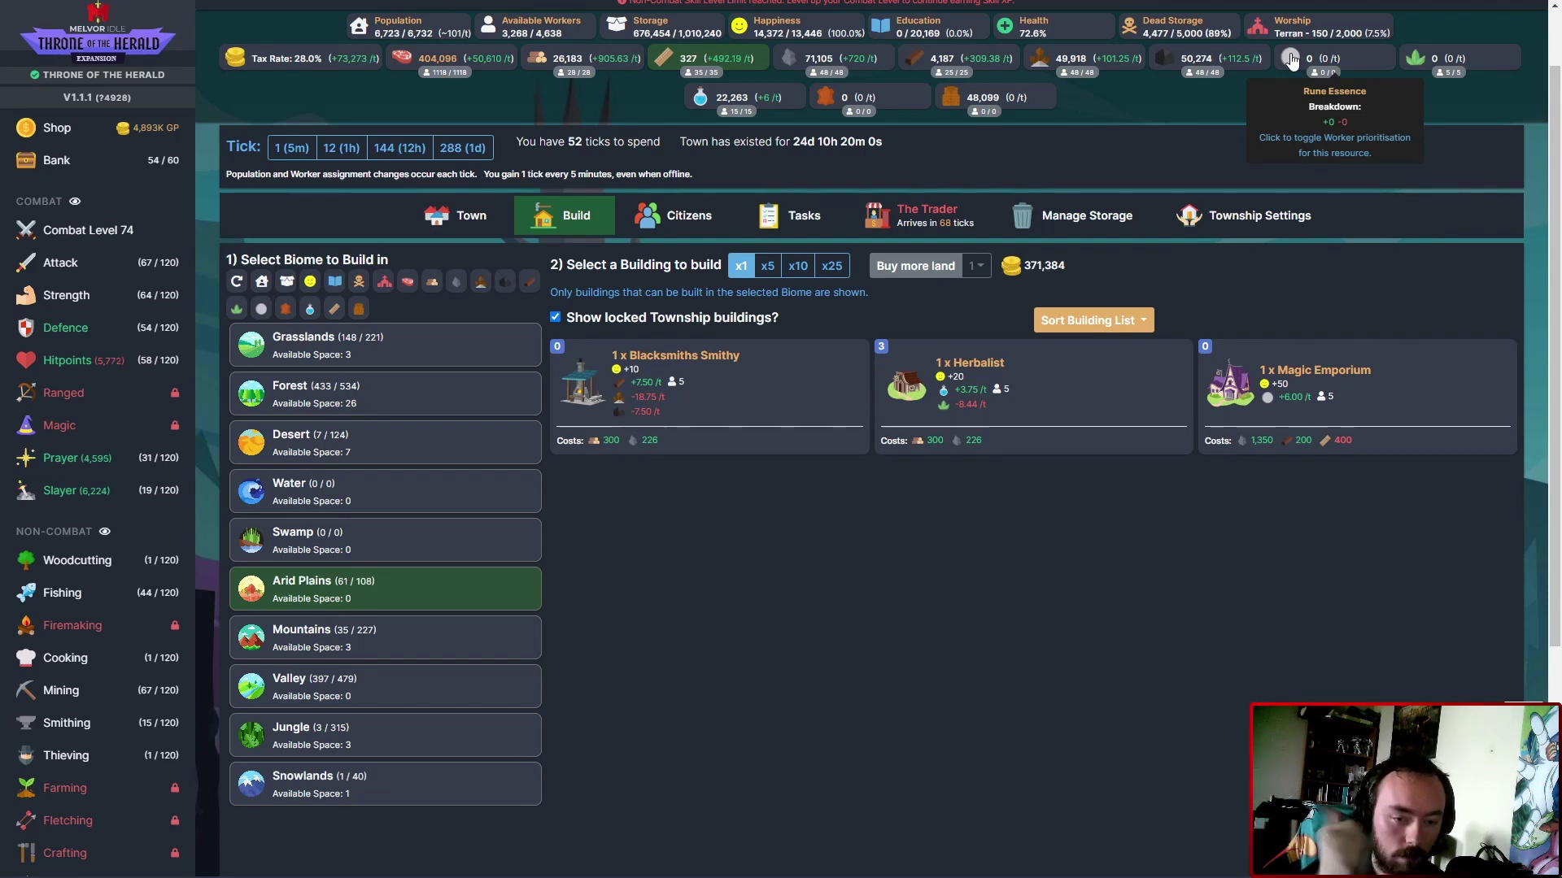
After one tick, try buying ten, then five Arid Plains land sections.
click(290, 148)
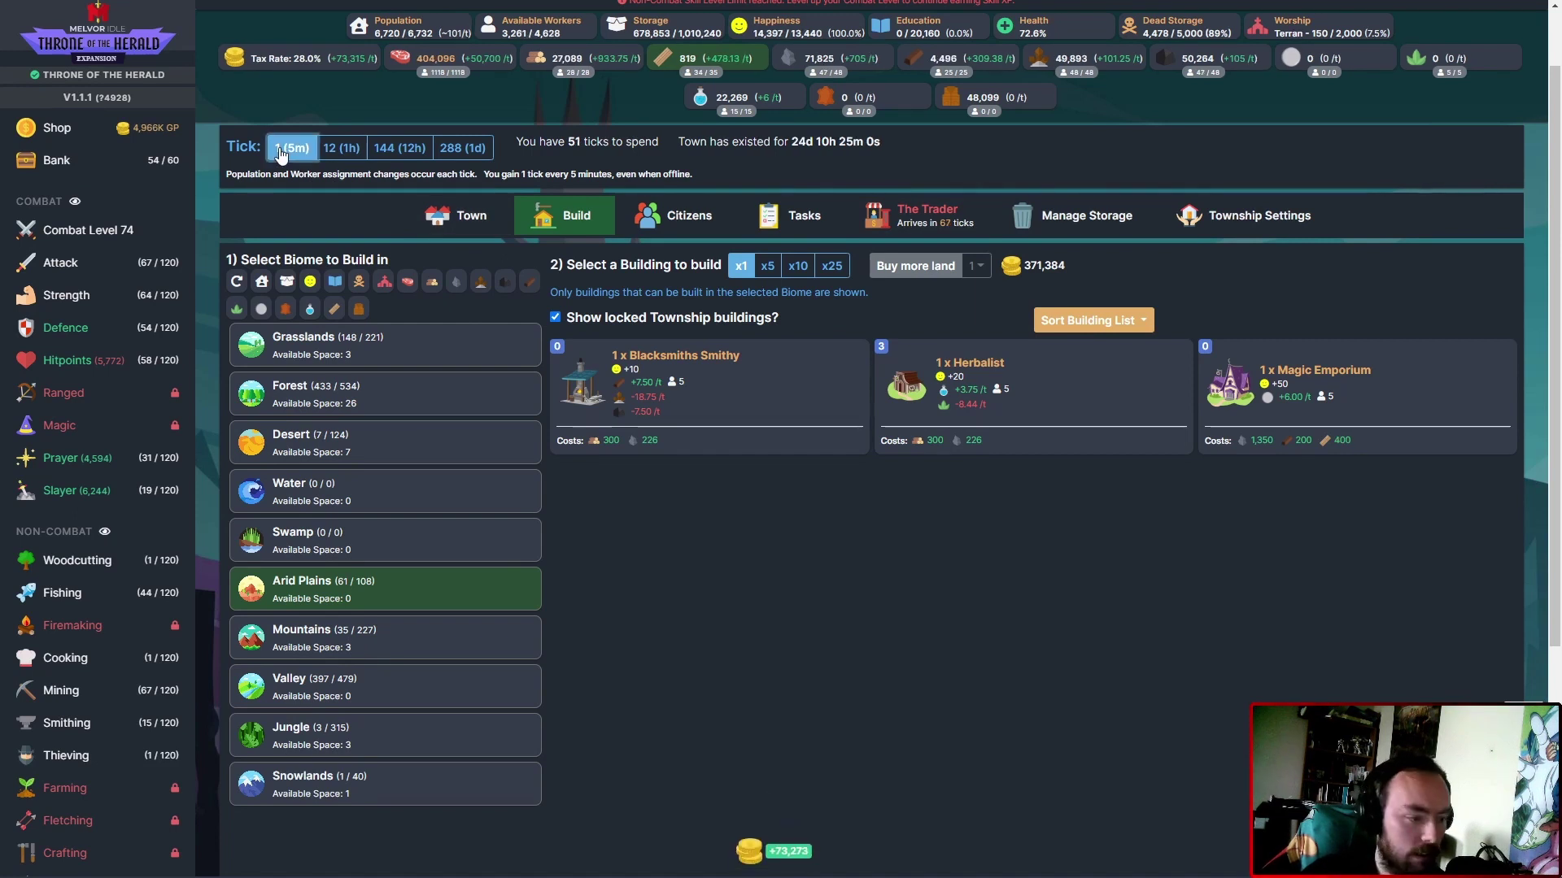
click(977, 265)
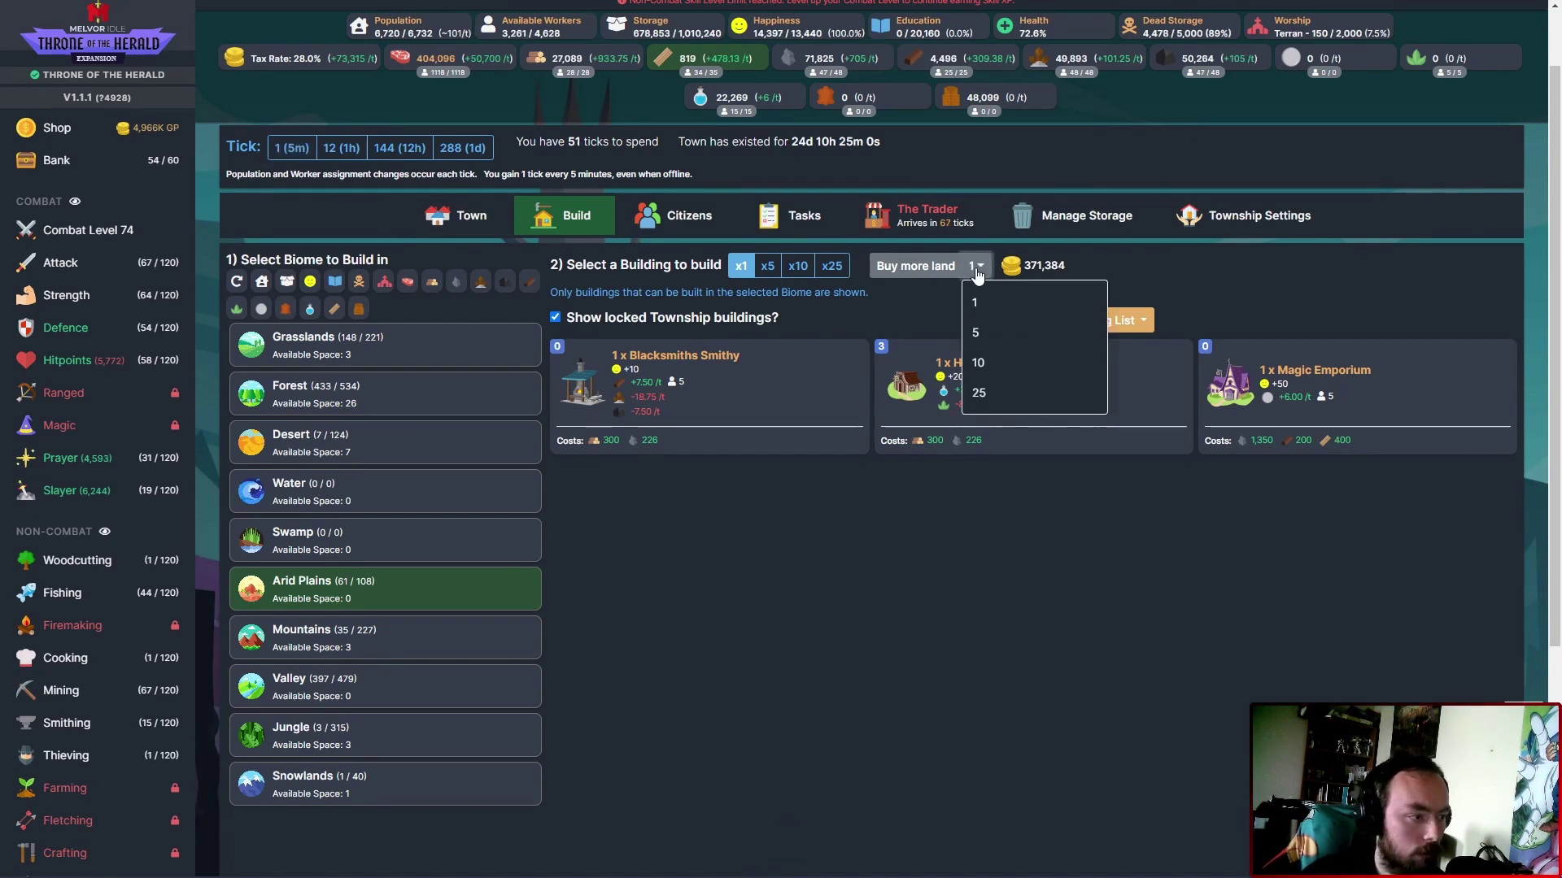
click(1000, 362)
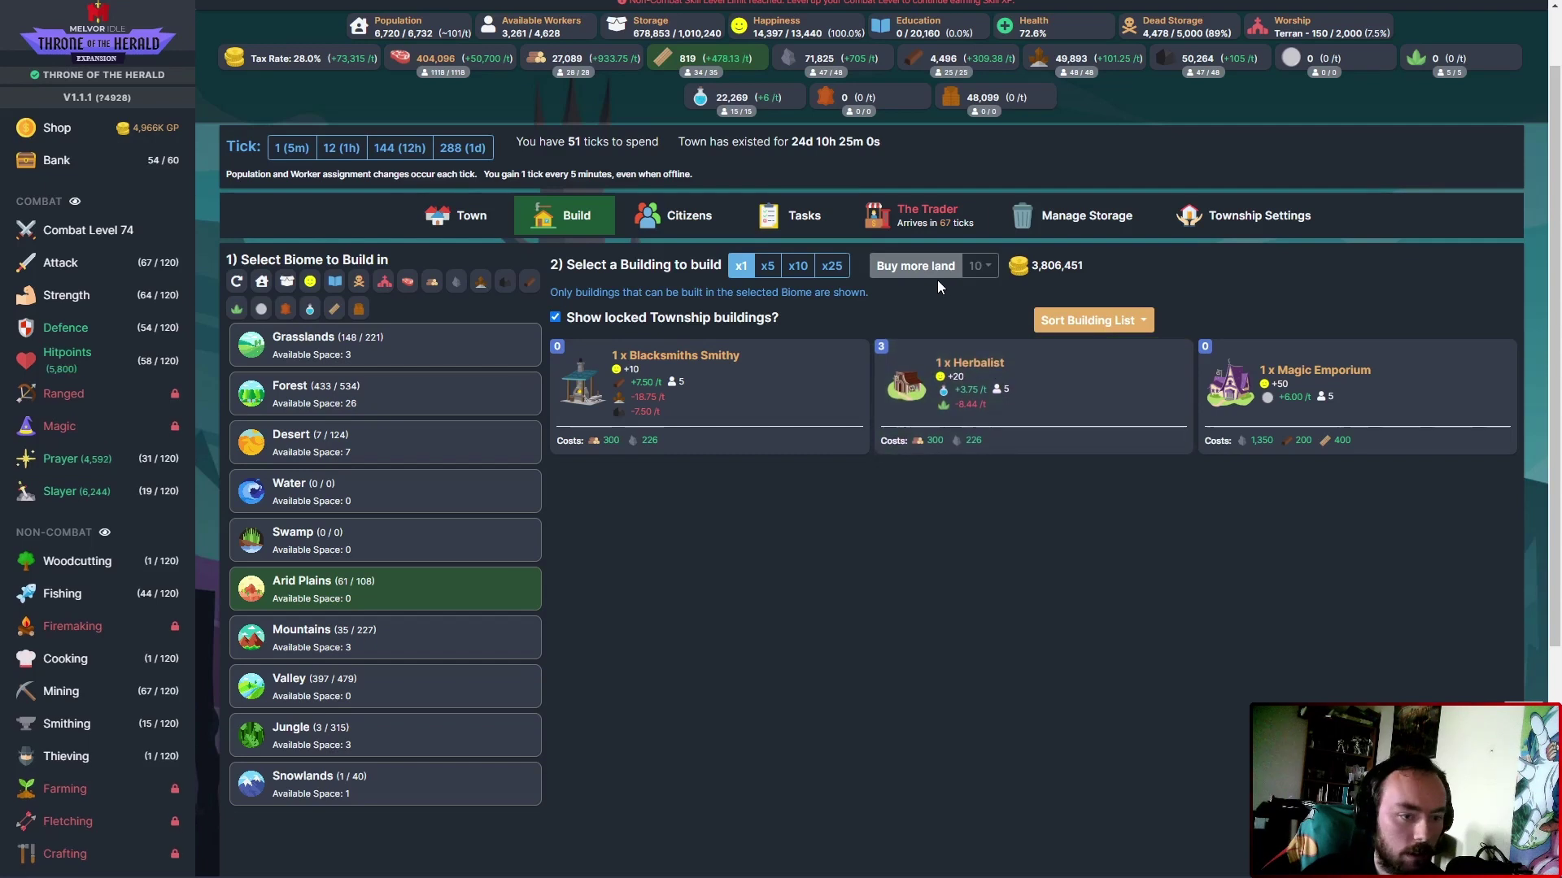
click(920, 266)
click(981, 267)
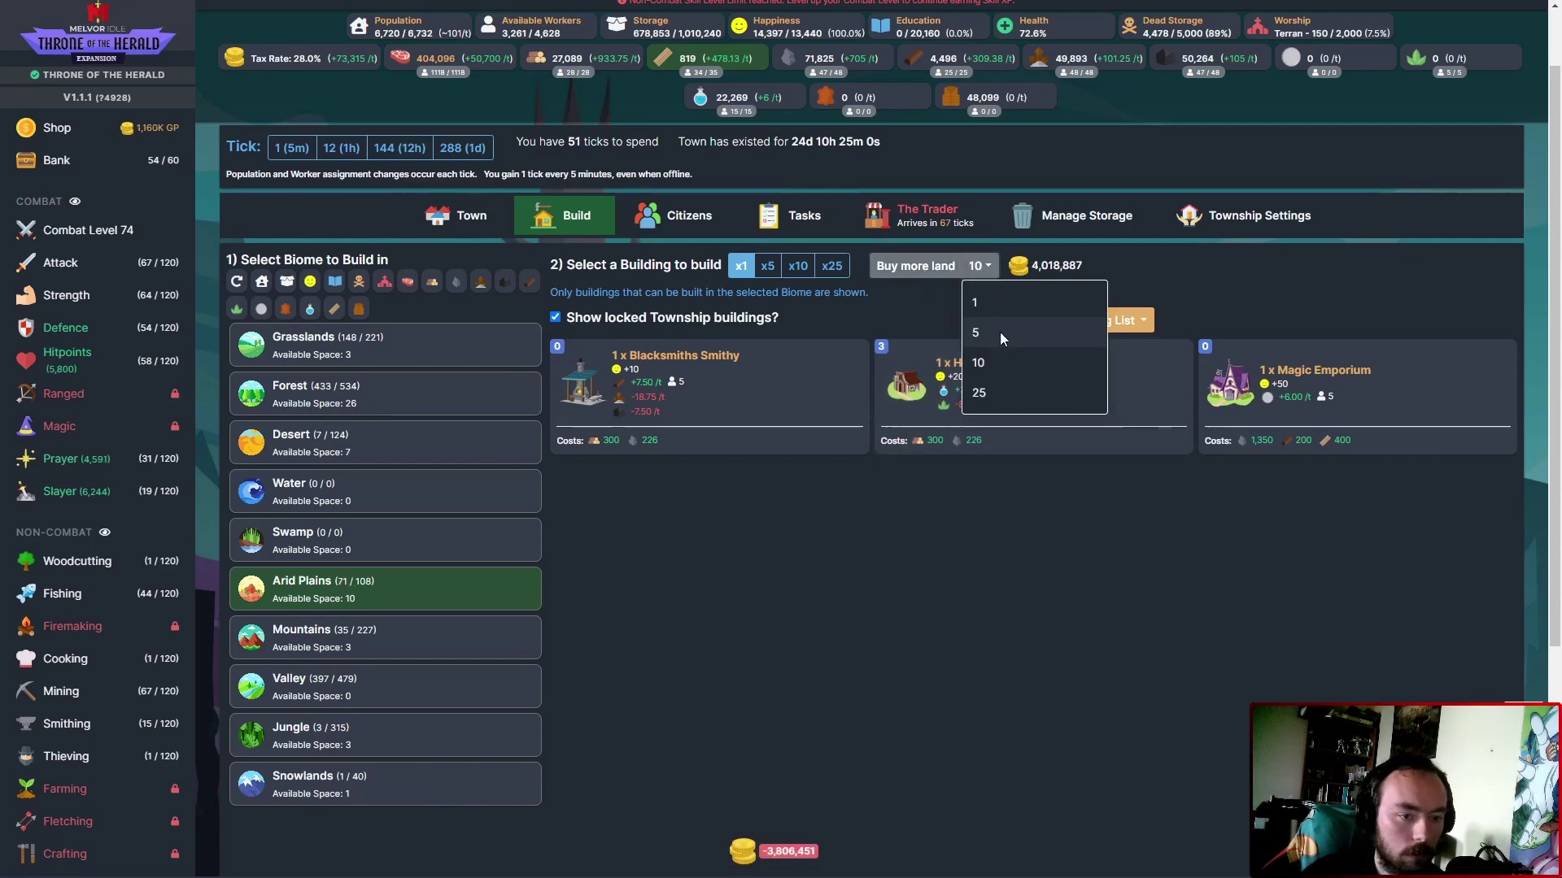
click(1000, 332)
click(921, 266)
click(978, 264)
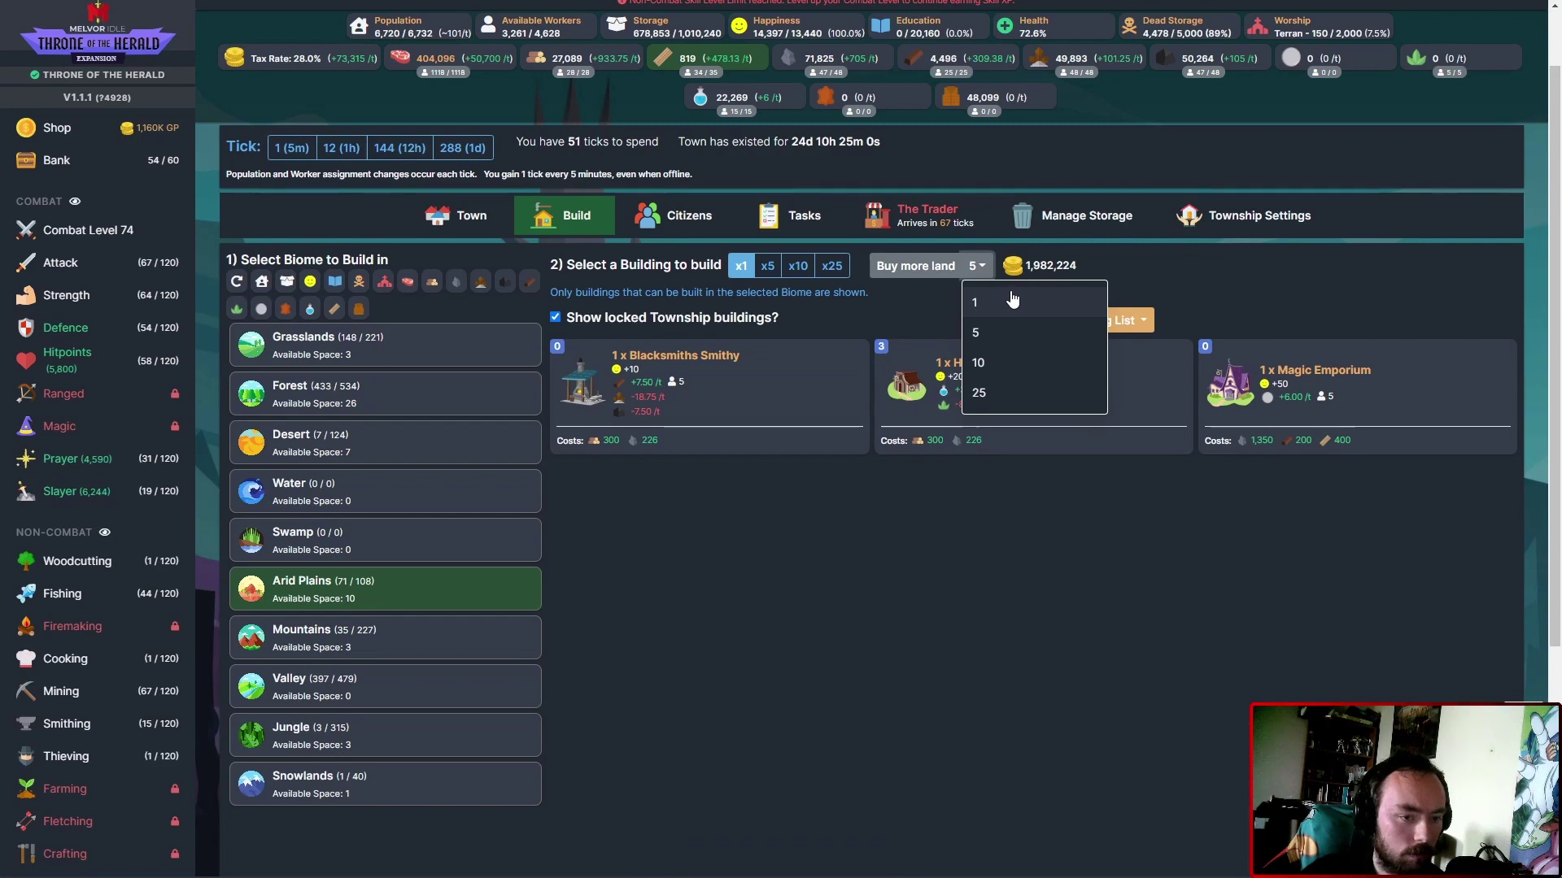
Advance nine ticks for gold, buy five Arid Plains sections, and reset quantity to one.
click(289, 150)
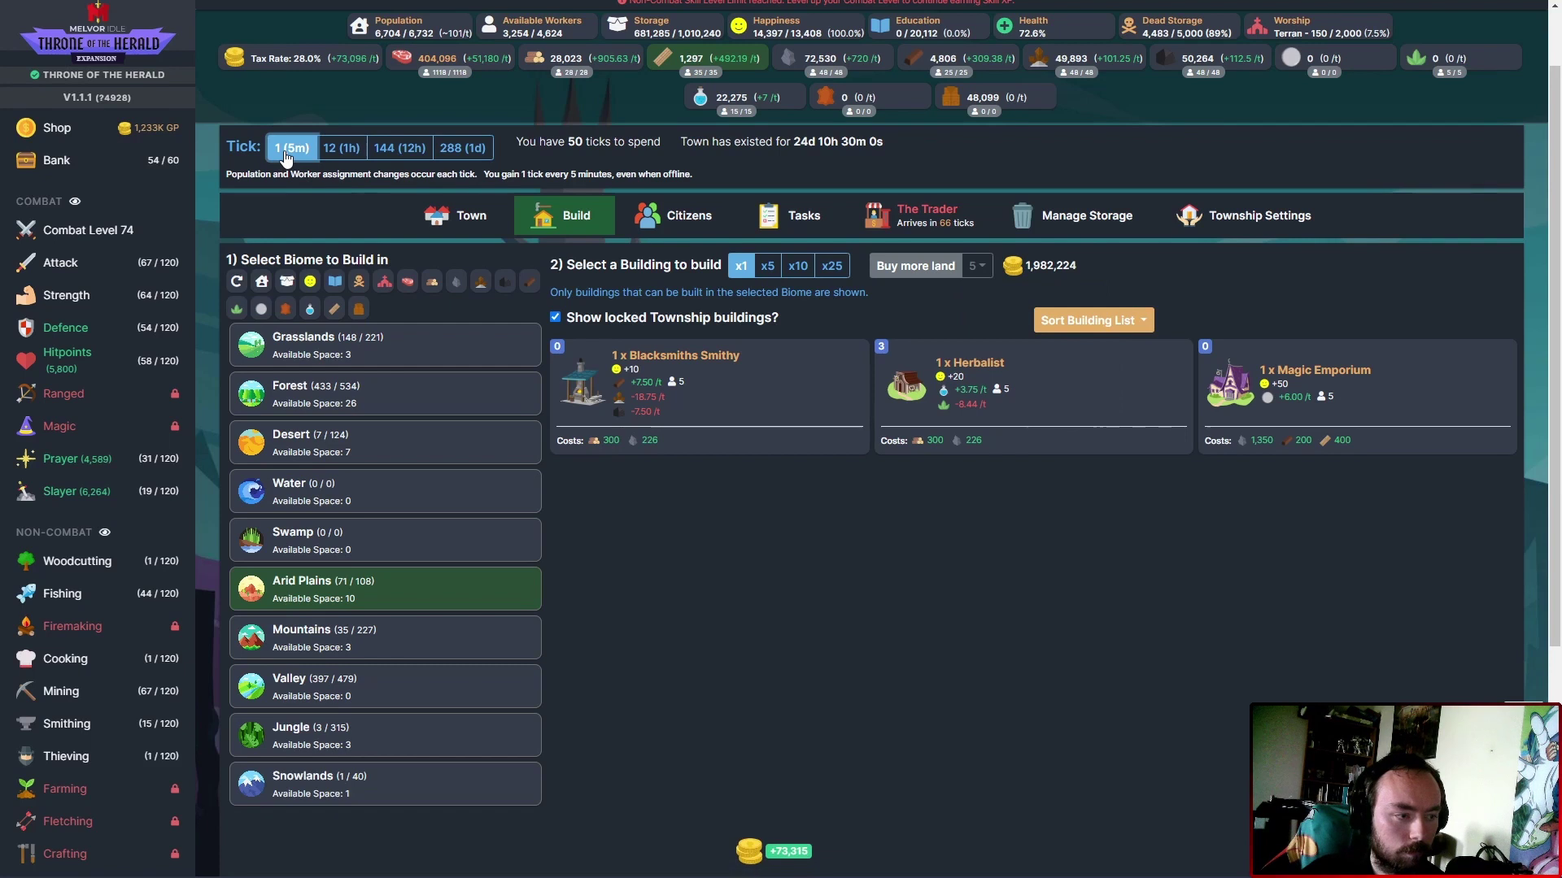
click(289, 148)
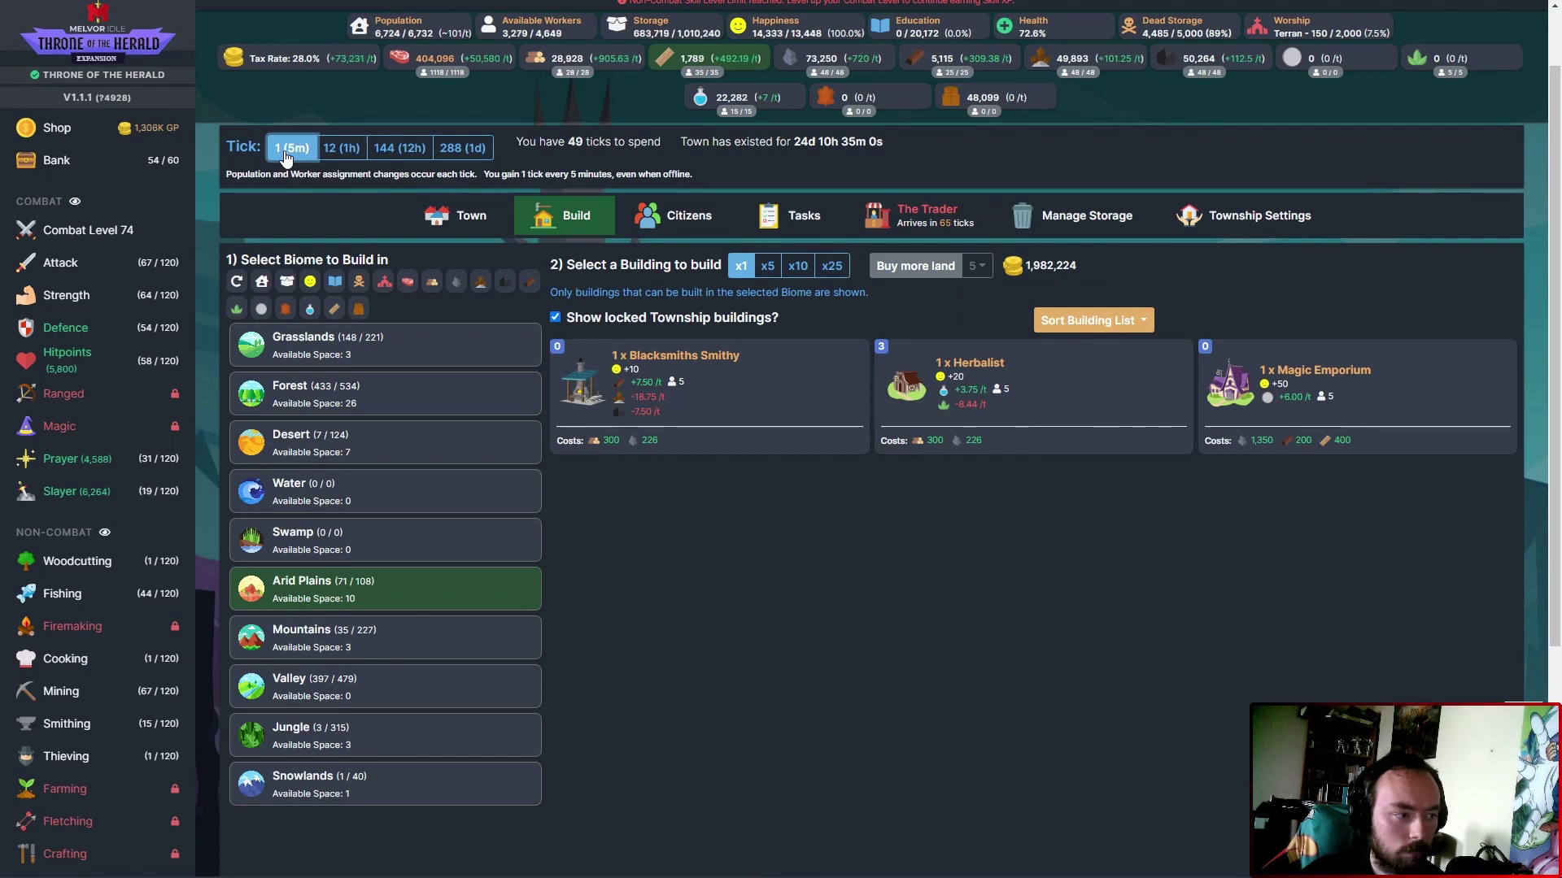
click(289, 149)
click(290, 149)
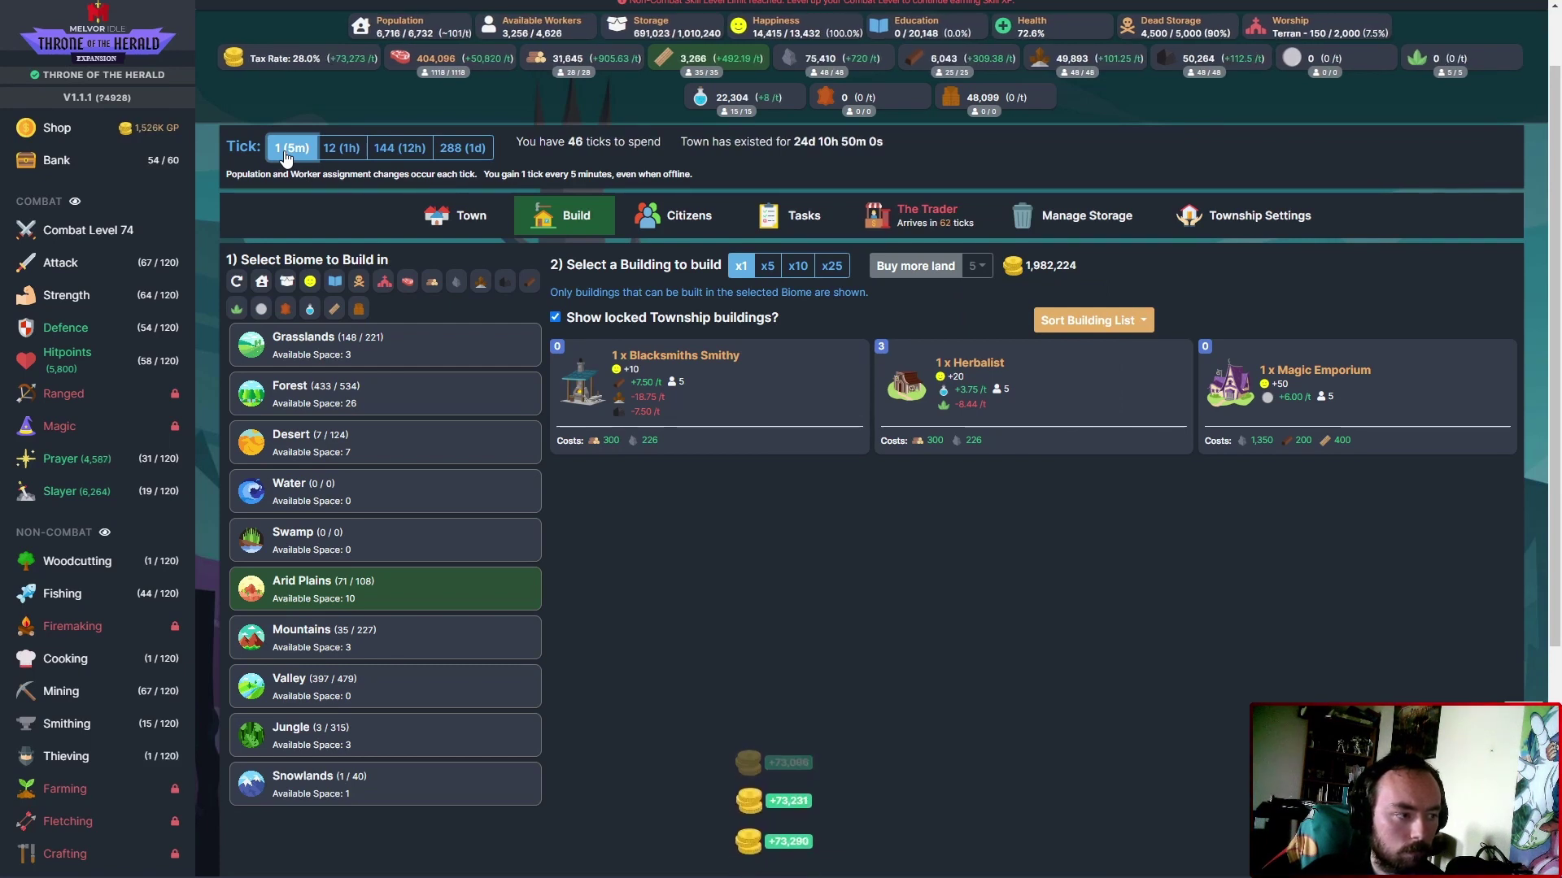
click(290, 150)
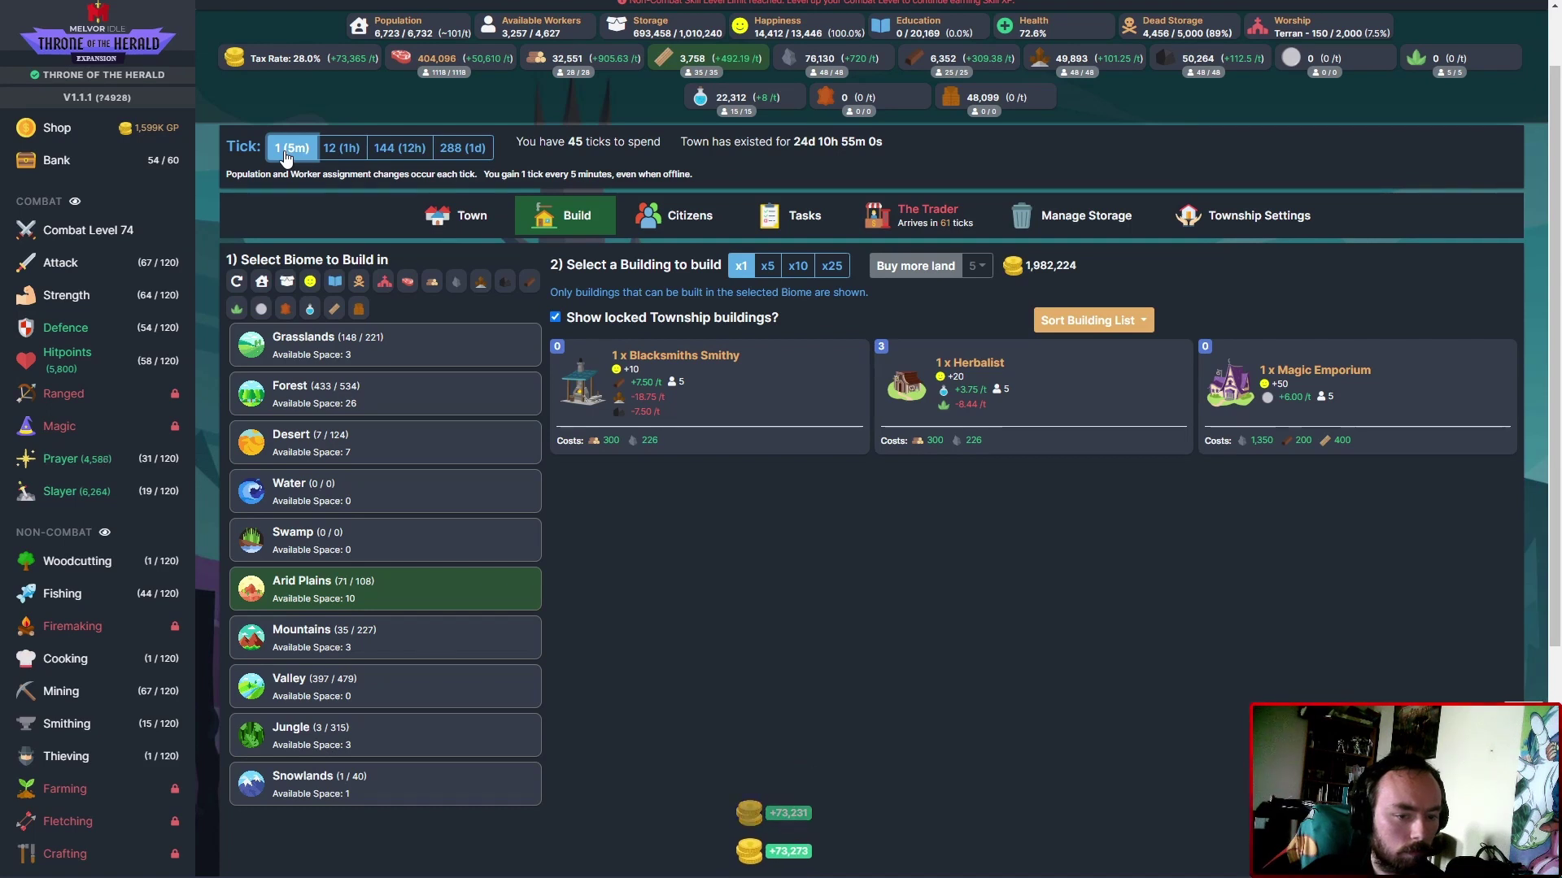
click(289, 149)
click(290, 149)
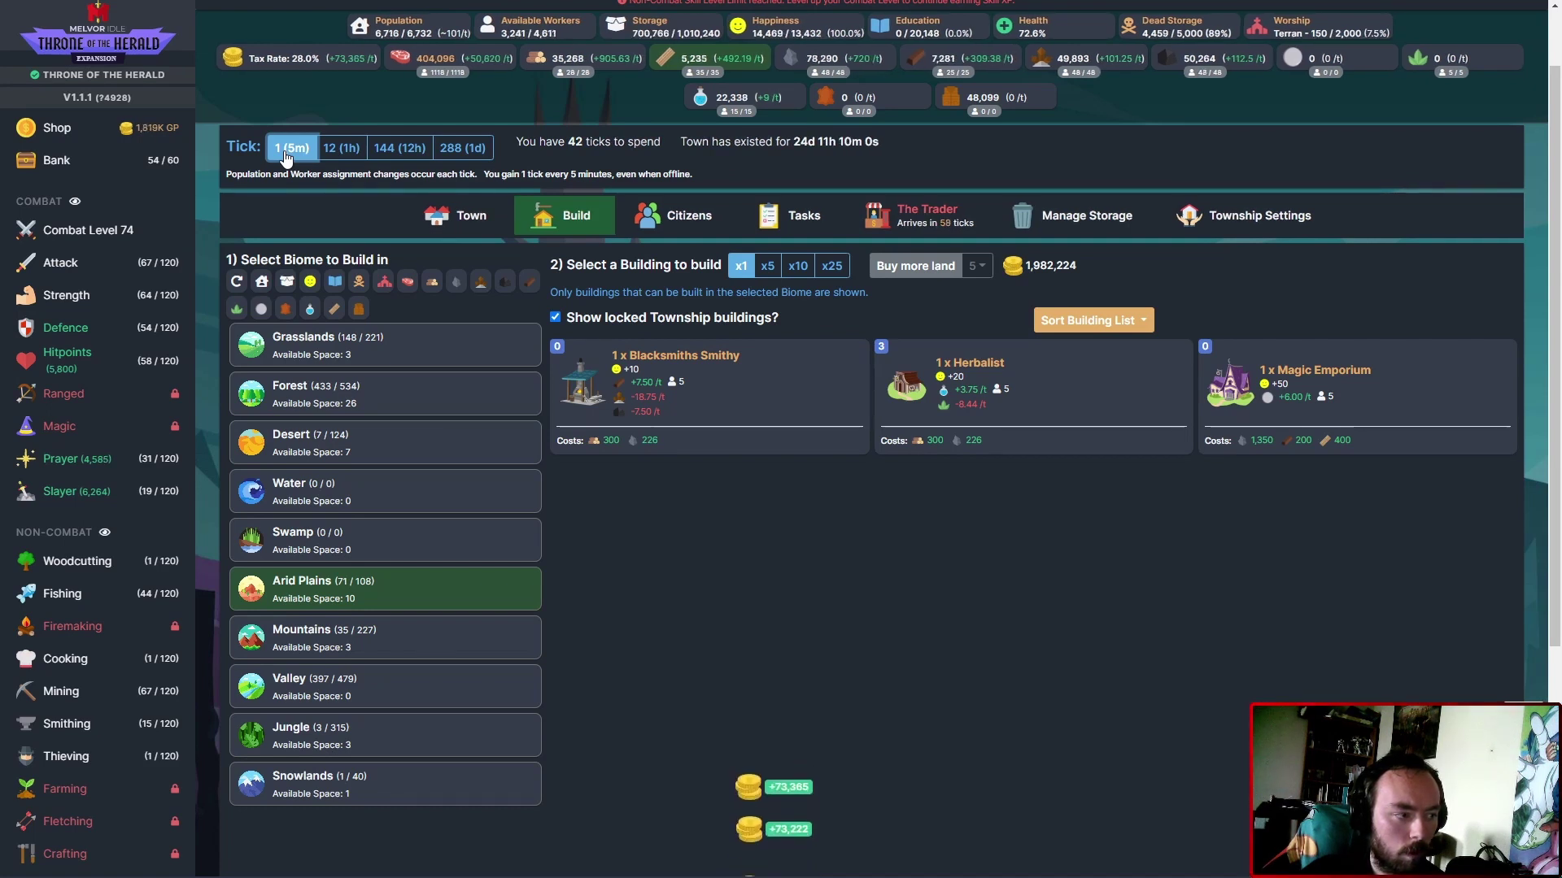
click(289, 150)
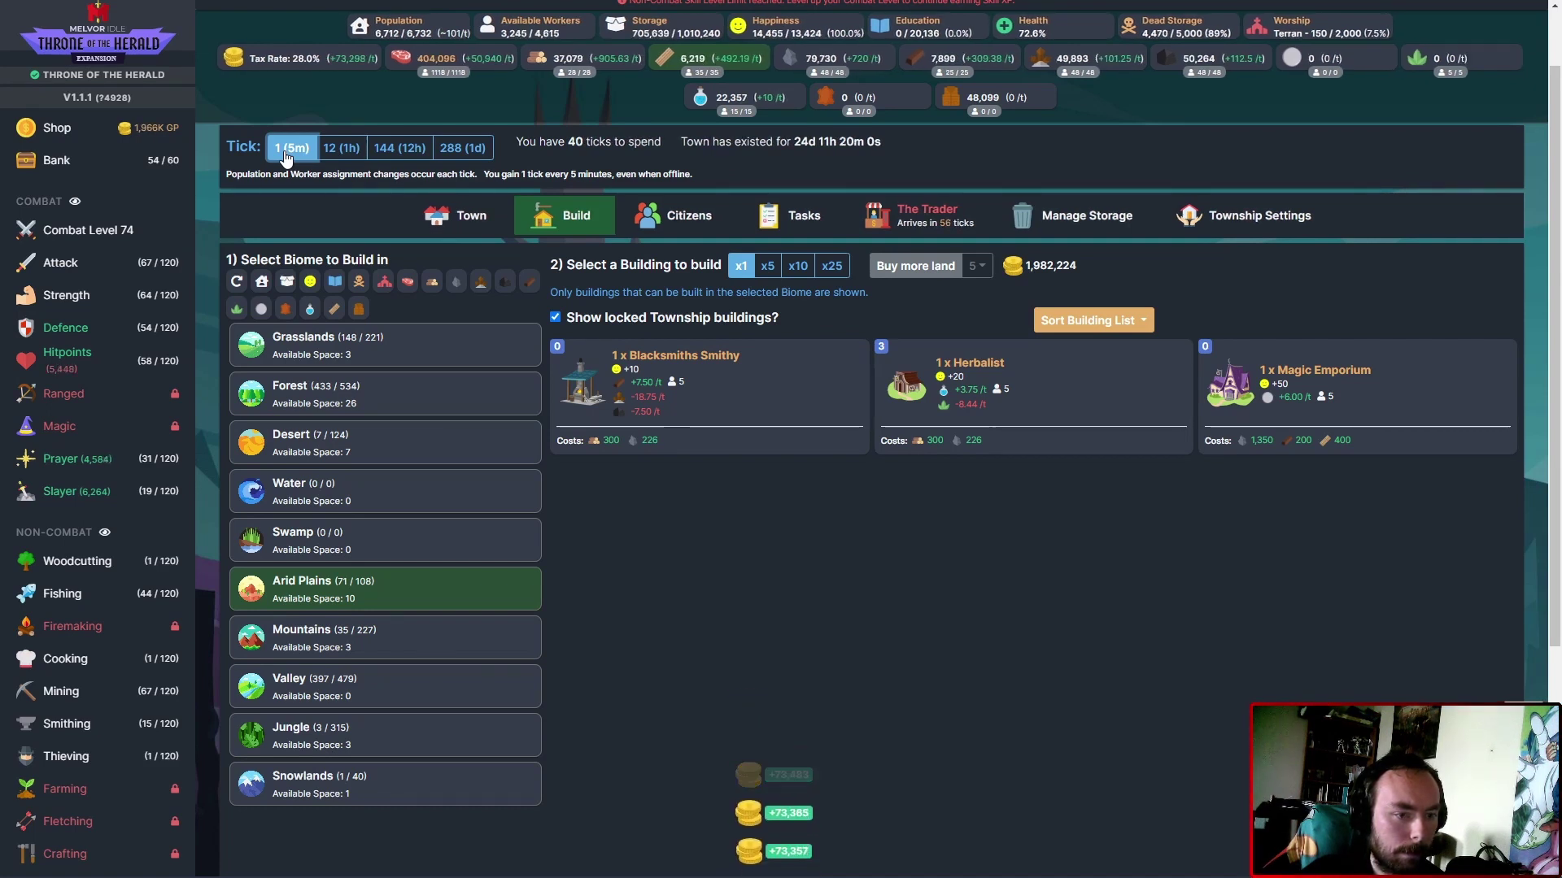
click(289, 149)
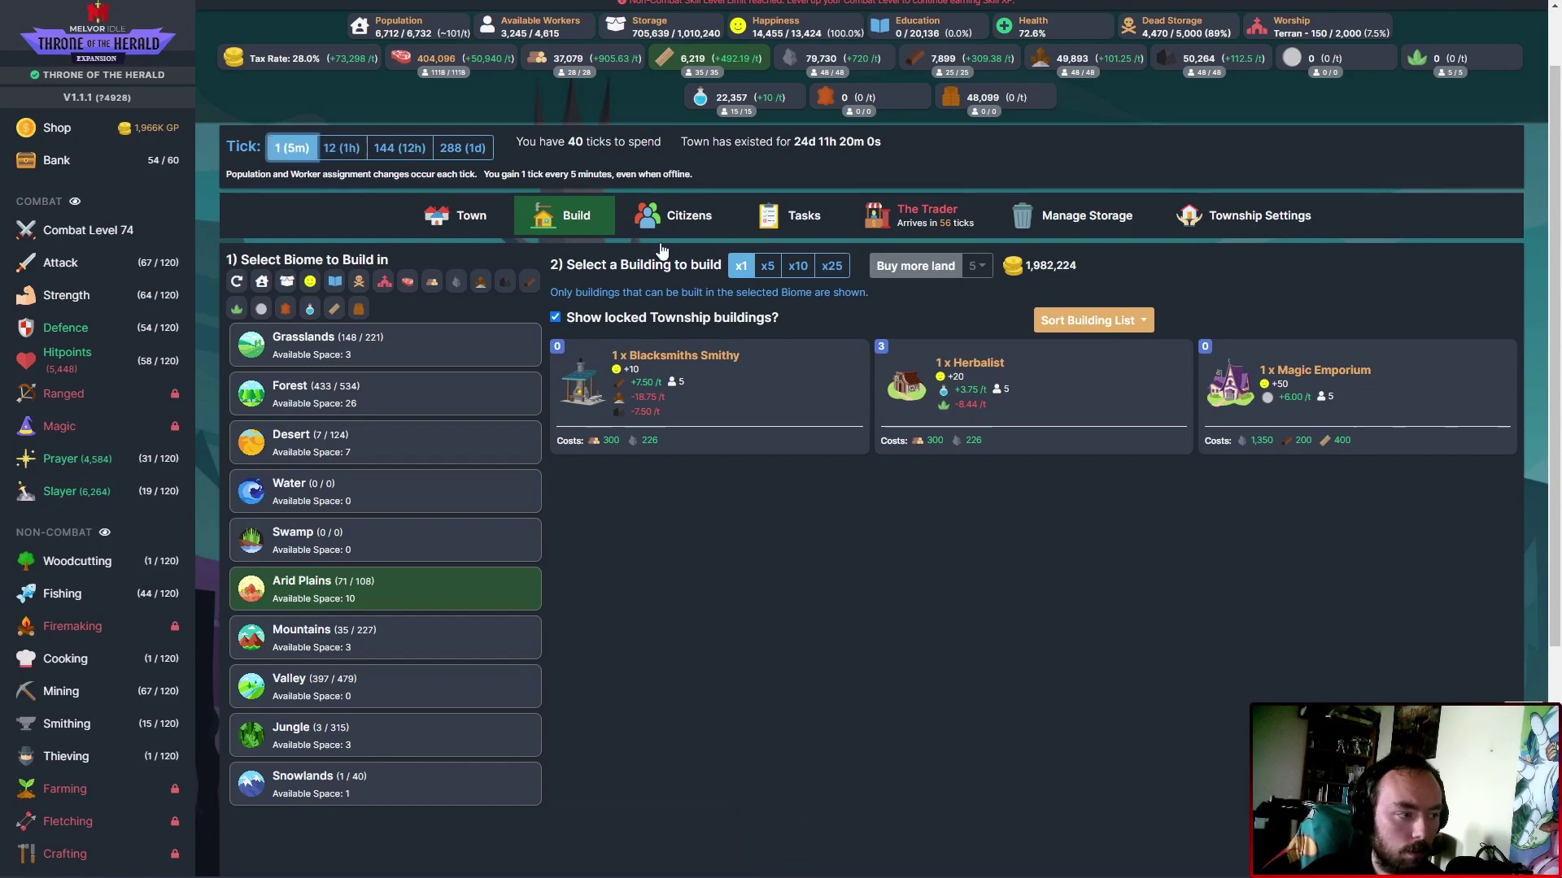
click(916, 267)
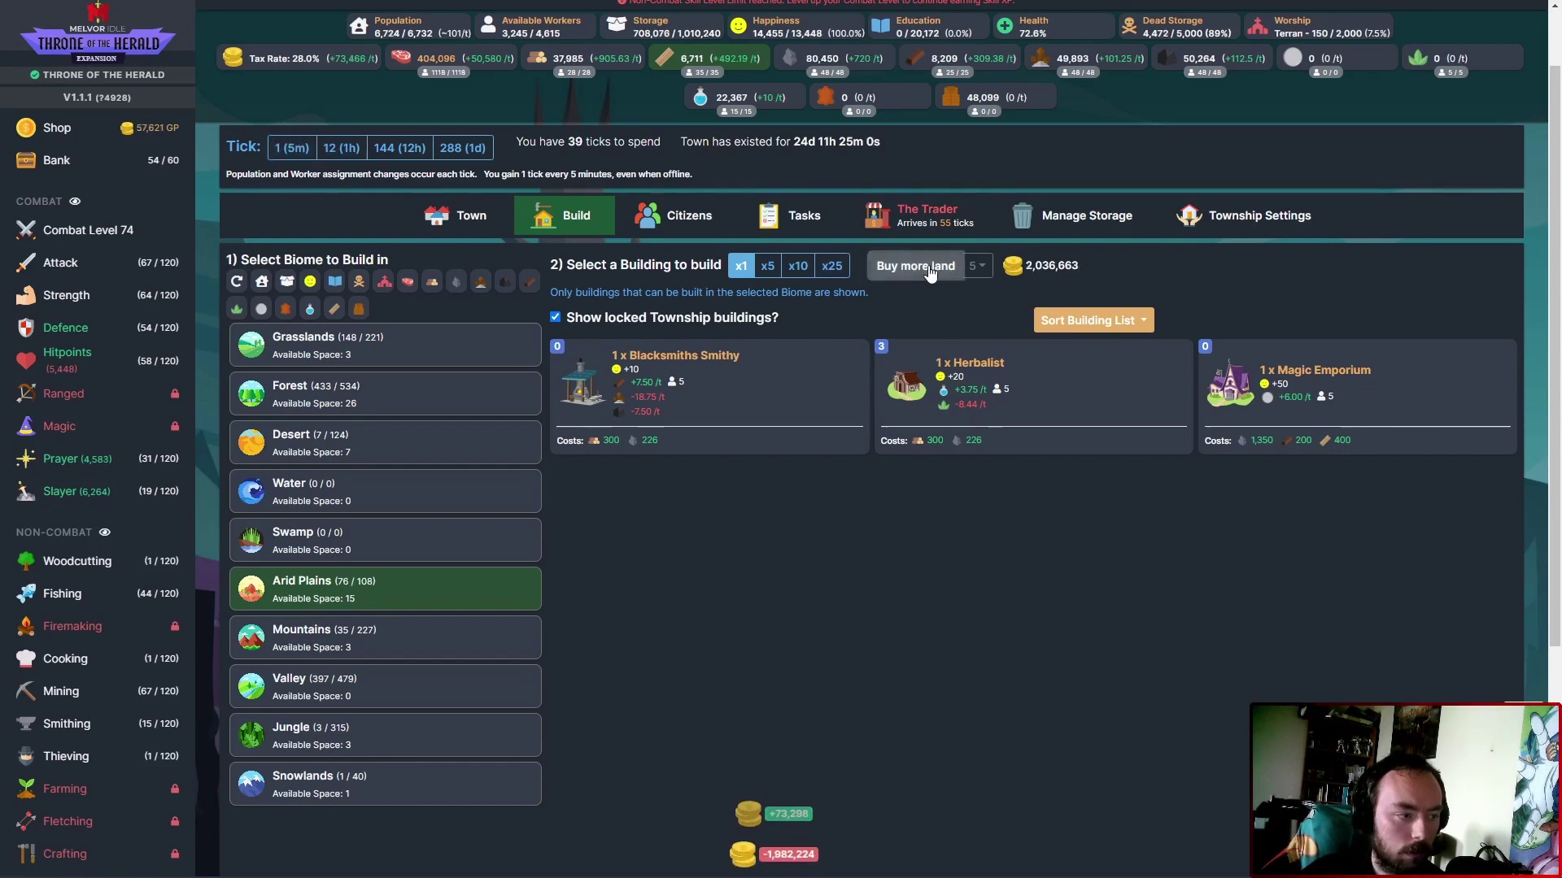
click(977, 267)
click(992, 305)
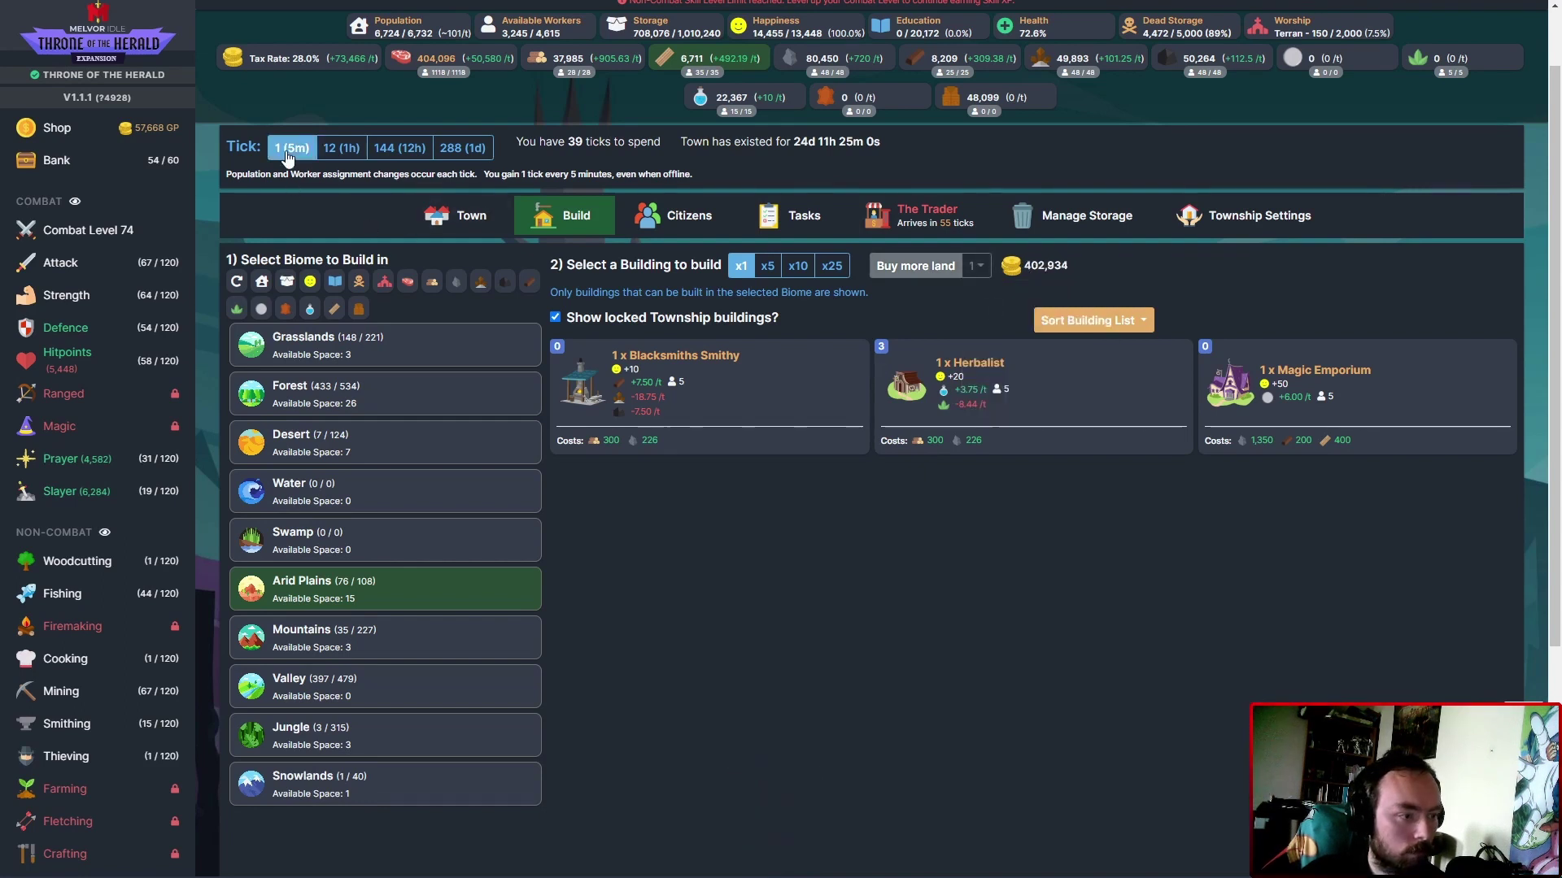
Fill the remaining Arid Plains space with Magic Emporiums.
click(1269, 391)
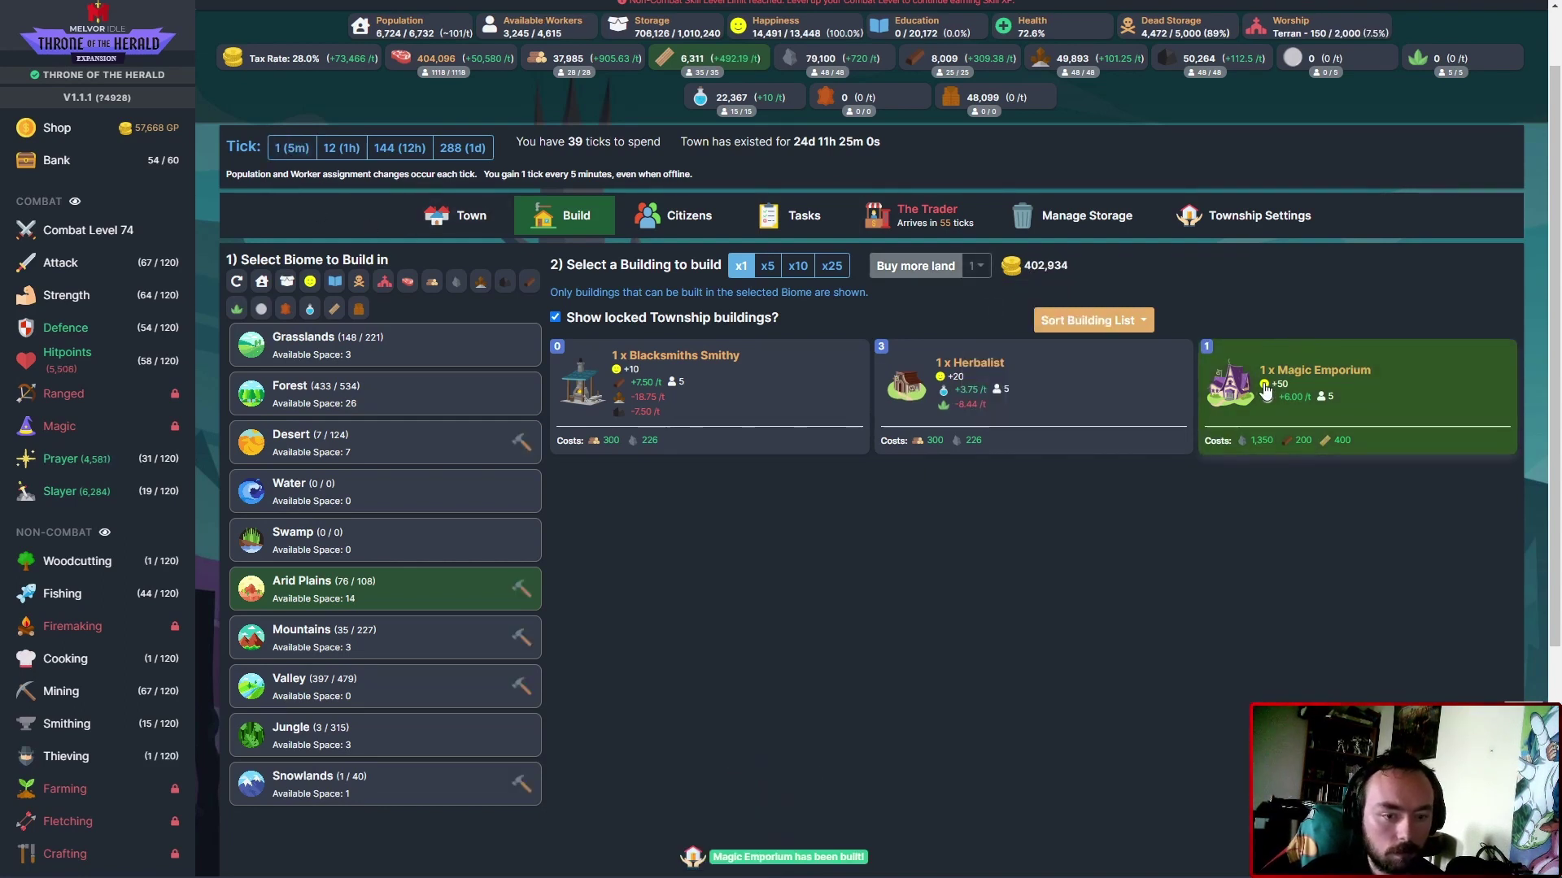
click(1269, 390)
click(1266, 391)
click(1267, 390)
click(1266, 390)
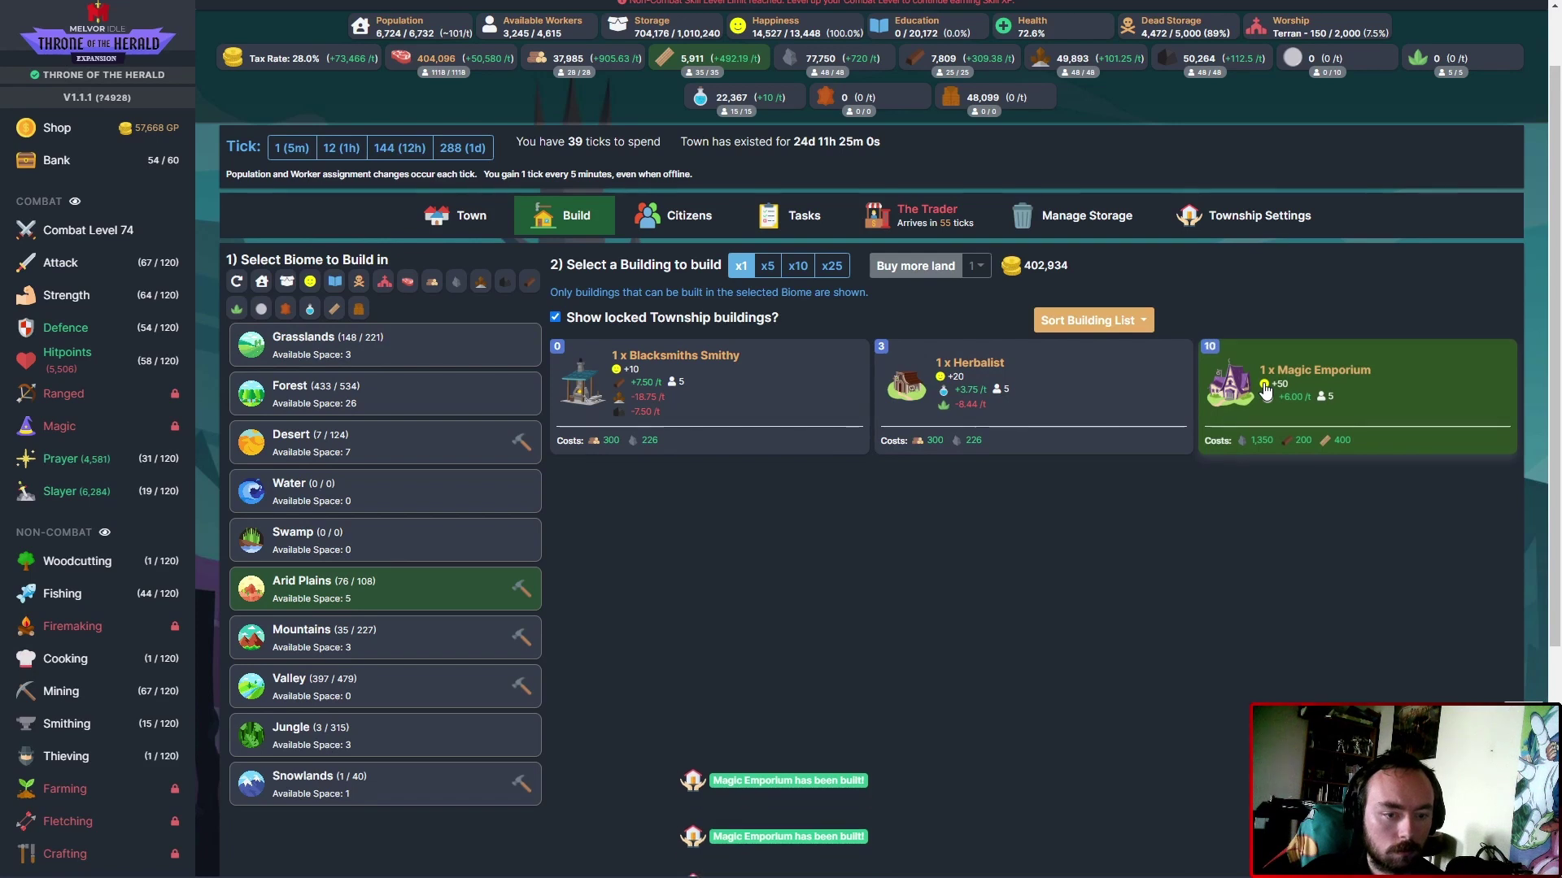
click(1264, 391)
click(1264, 390)
click(1264, 391)
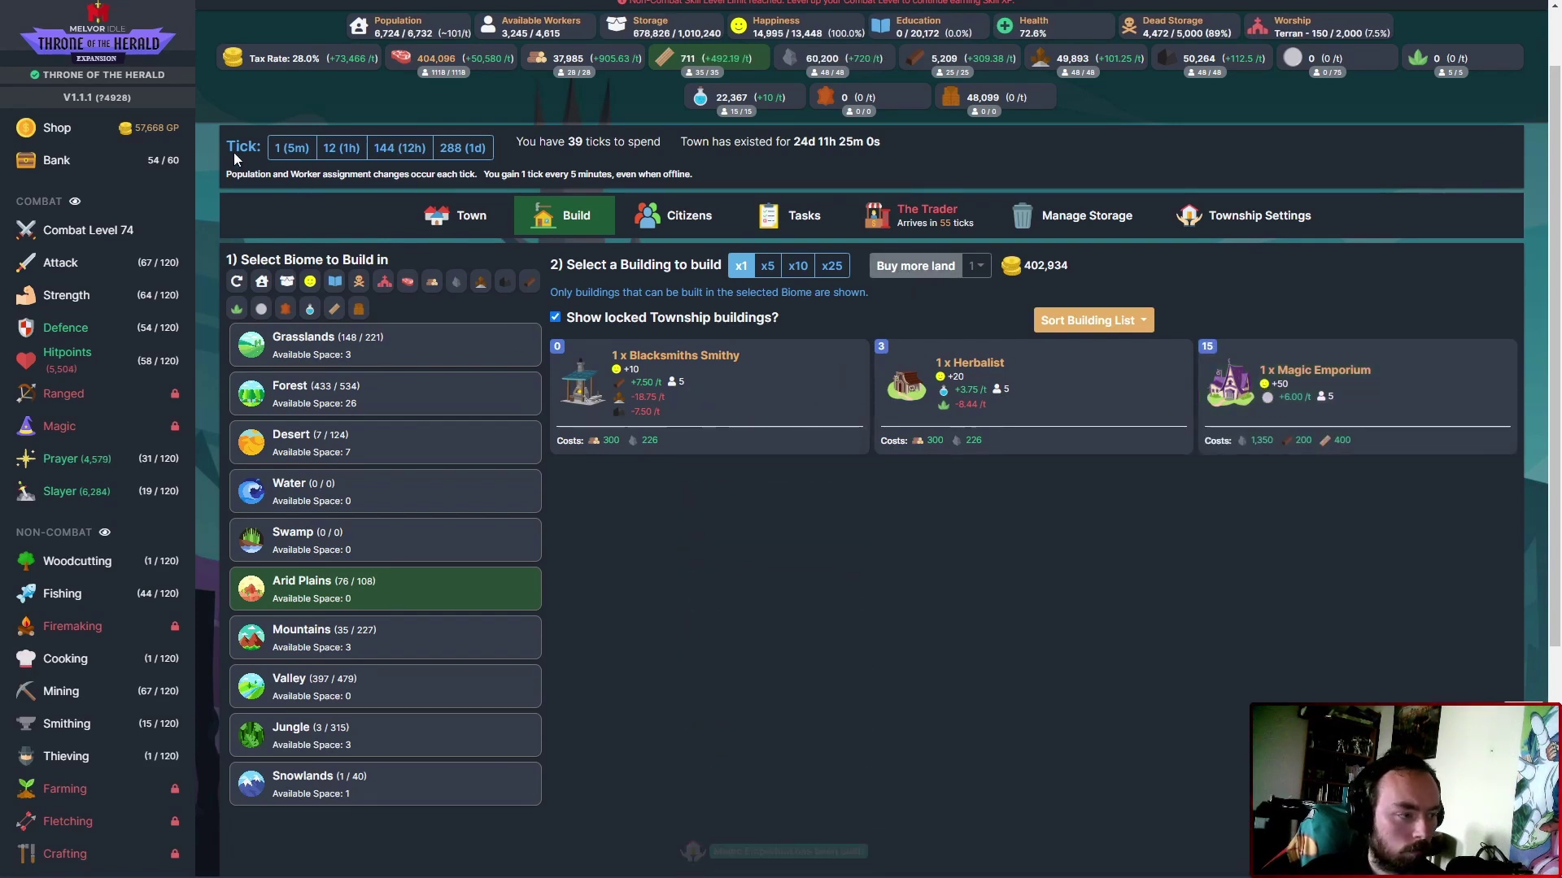
Advance ticks for gold, buy an Arid Plains section, and build a Magic Emporium.
click(290, 147)
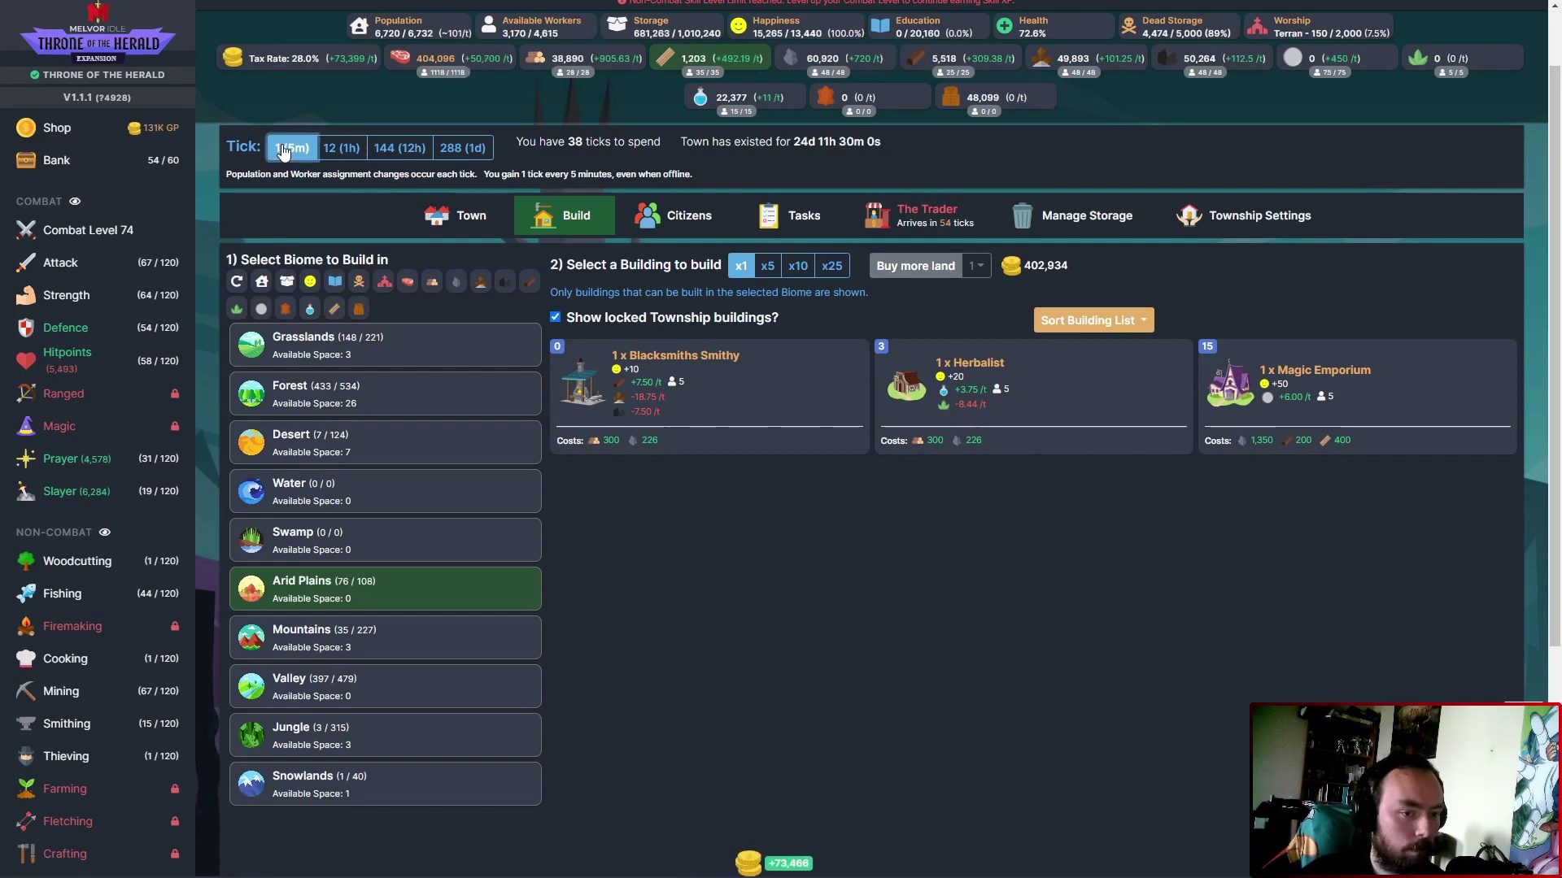
click(290, 148)
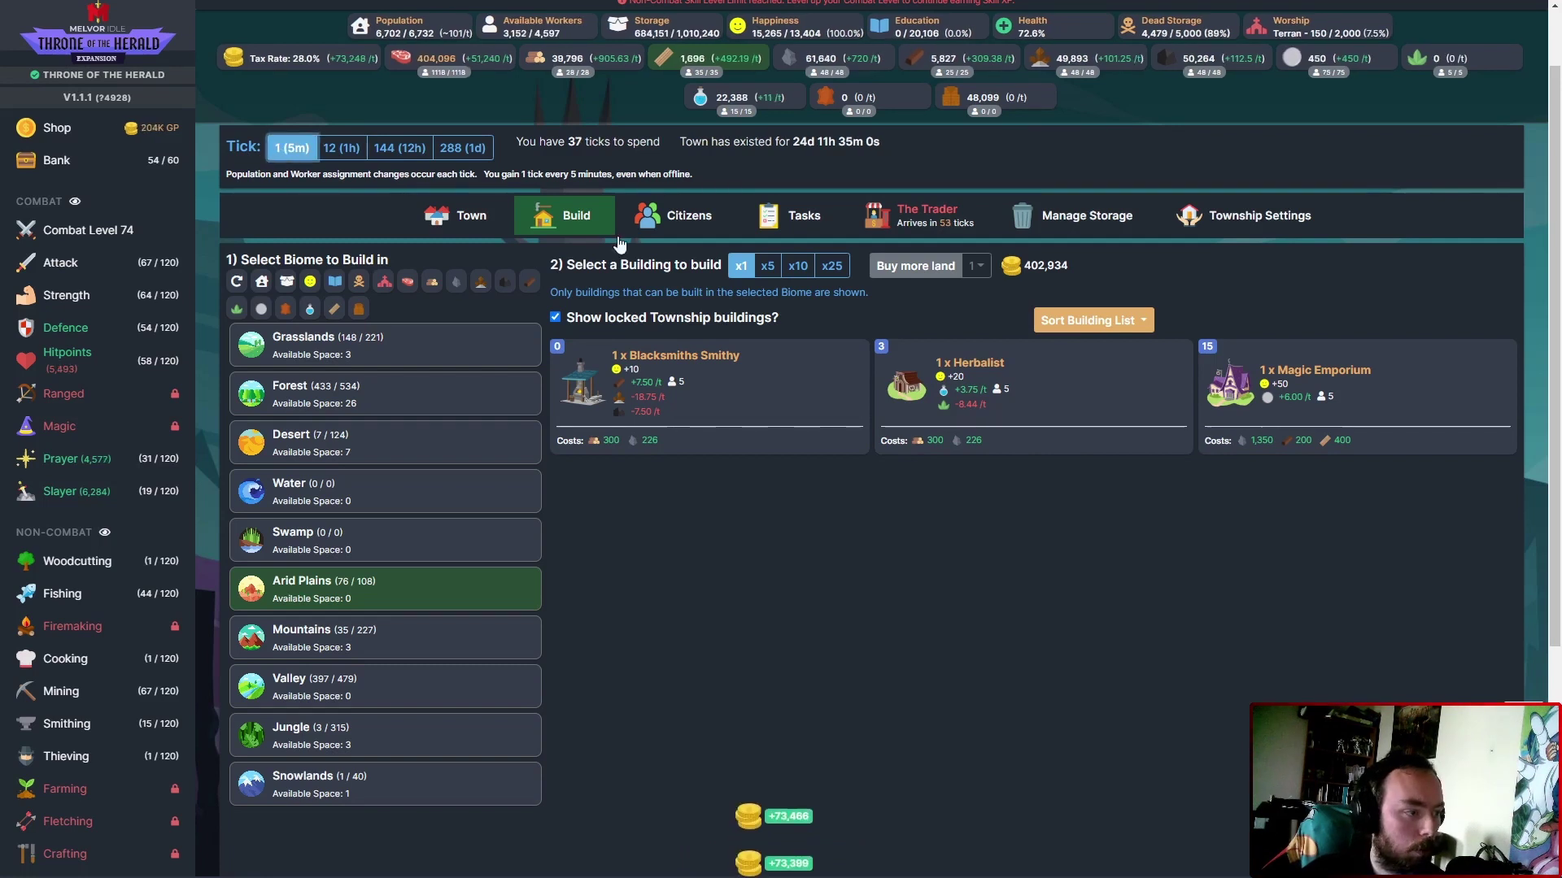
click(915, 266)
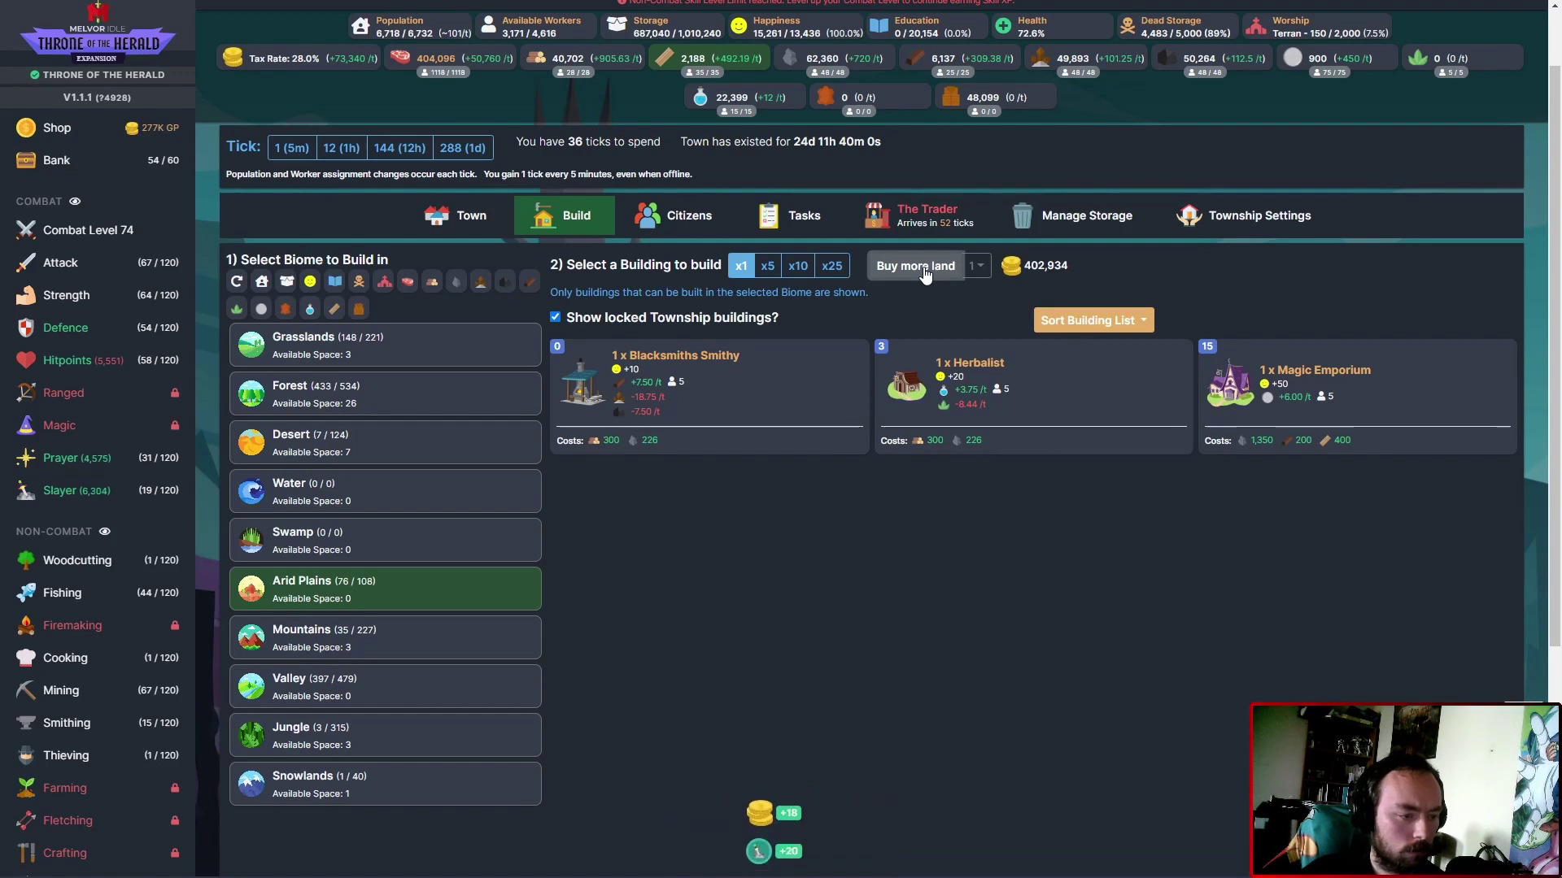
click(278, 156)
click(278, 157)
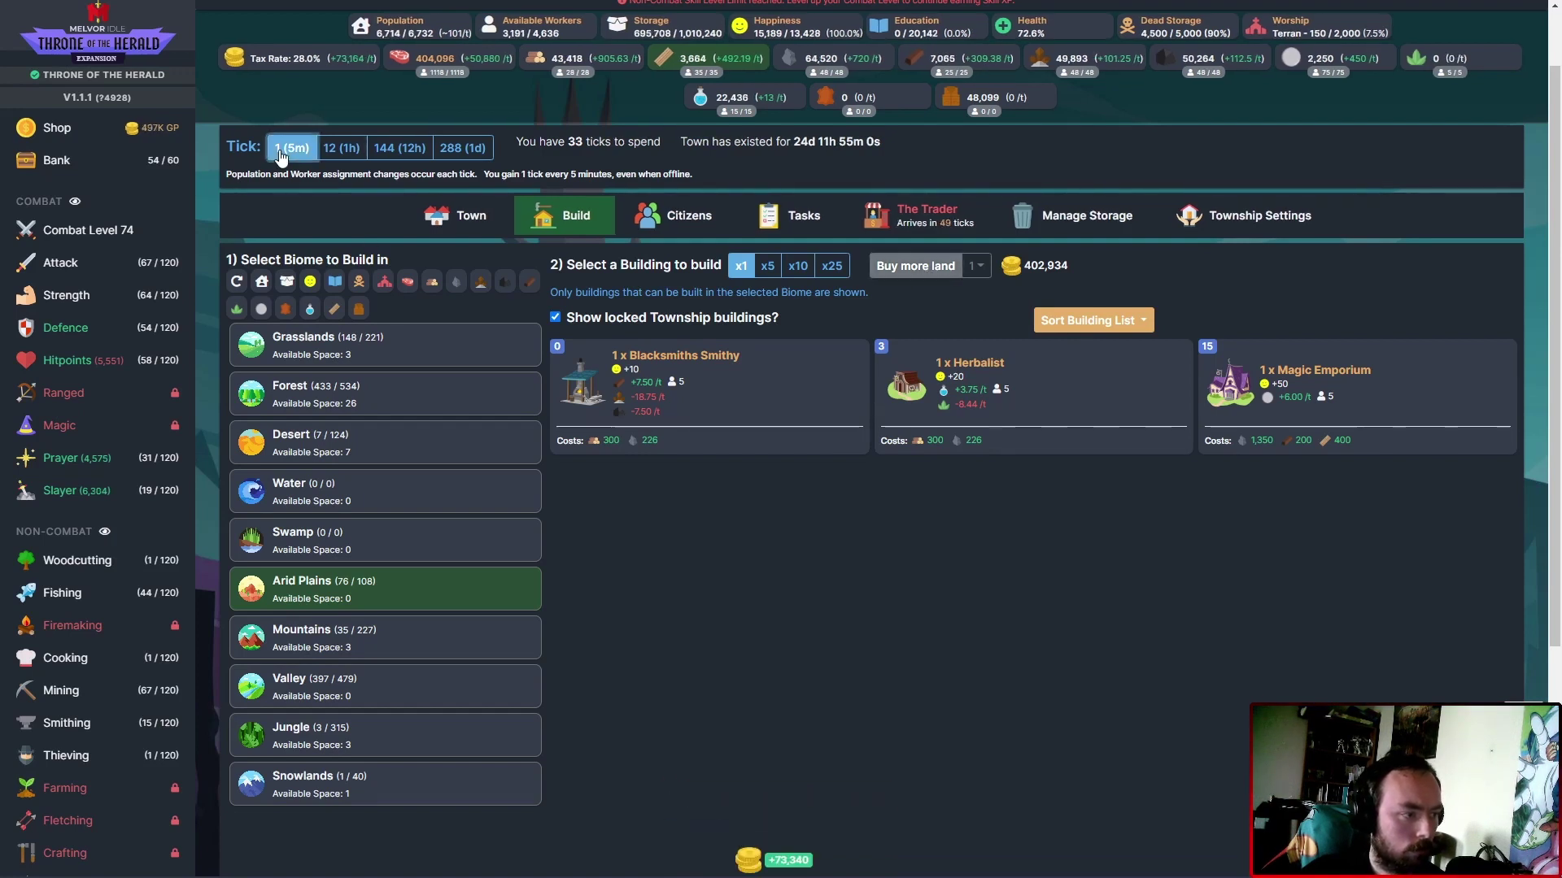
click(278, 157)
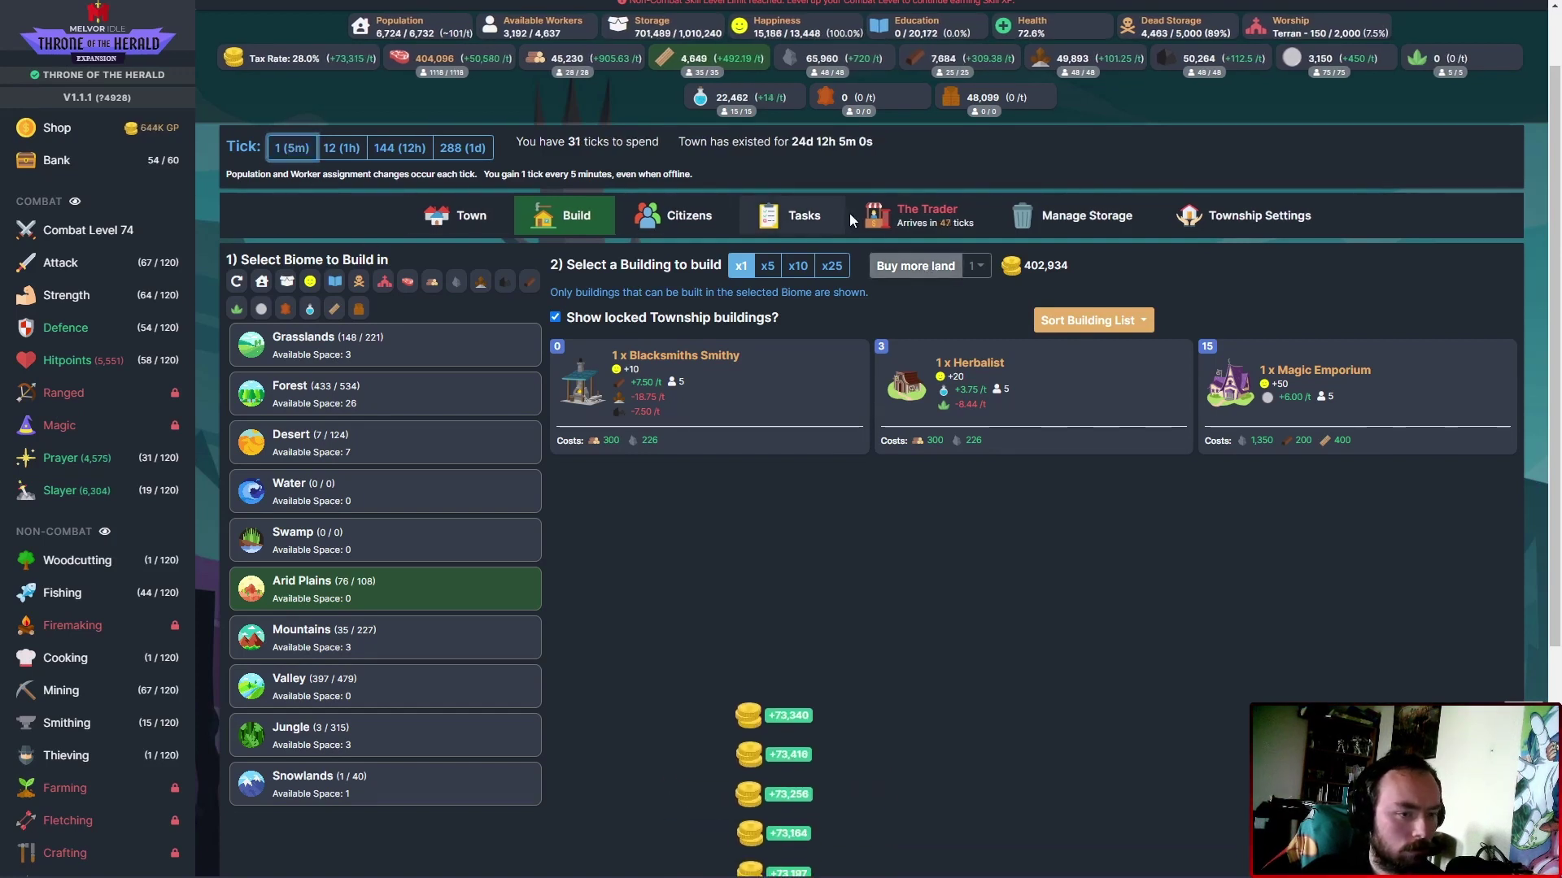
click(908, 271)
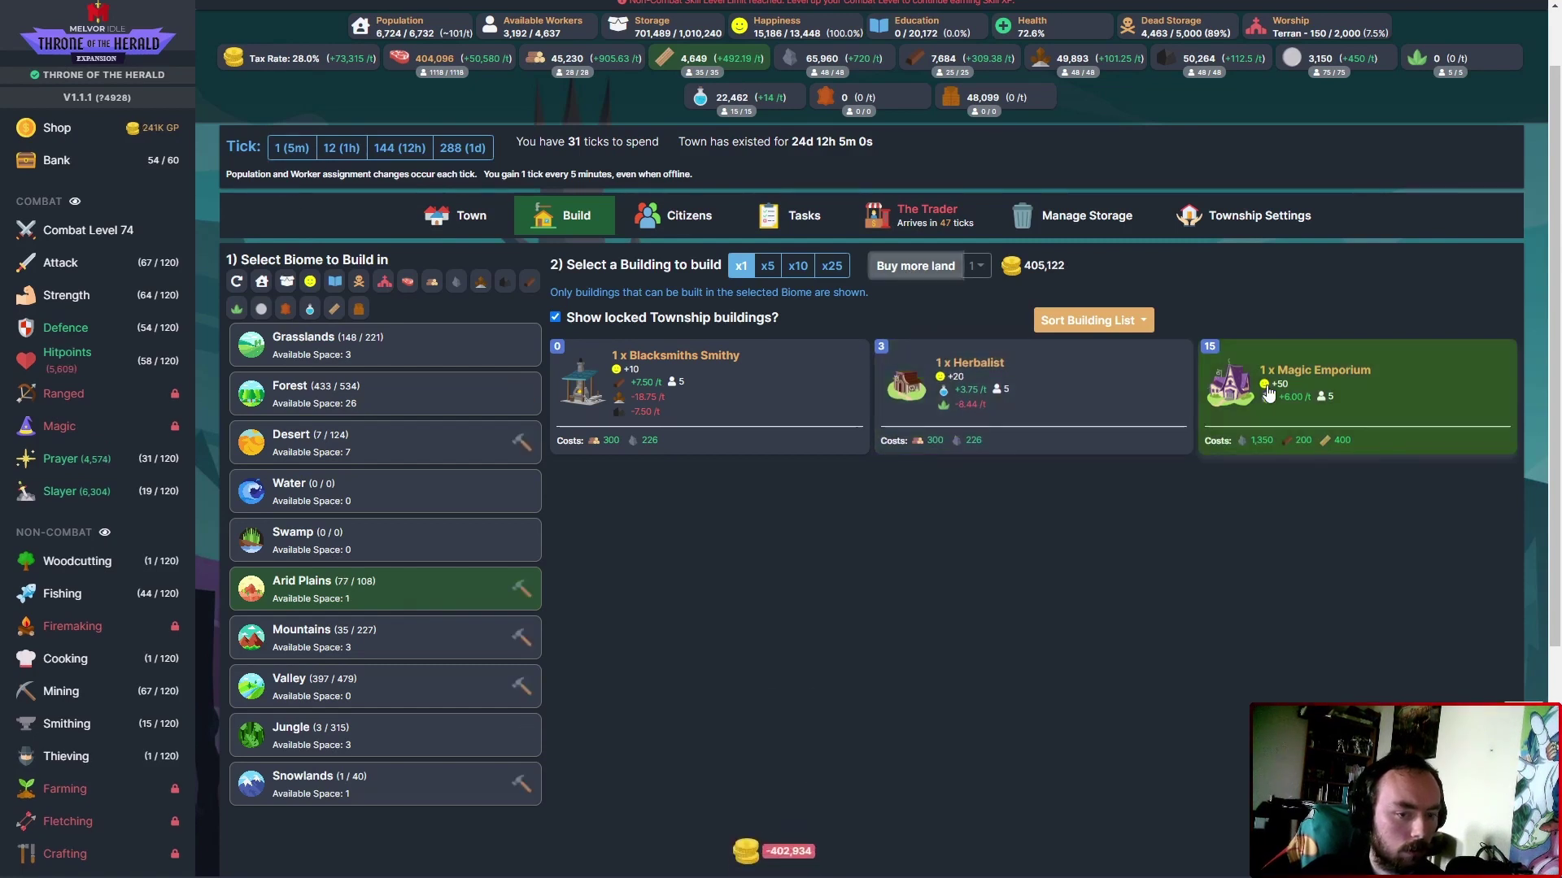
click(1355, 390)
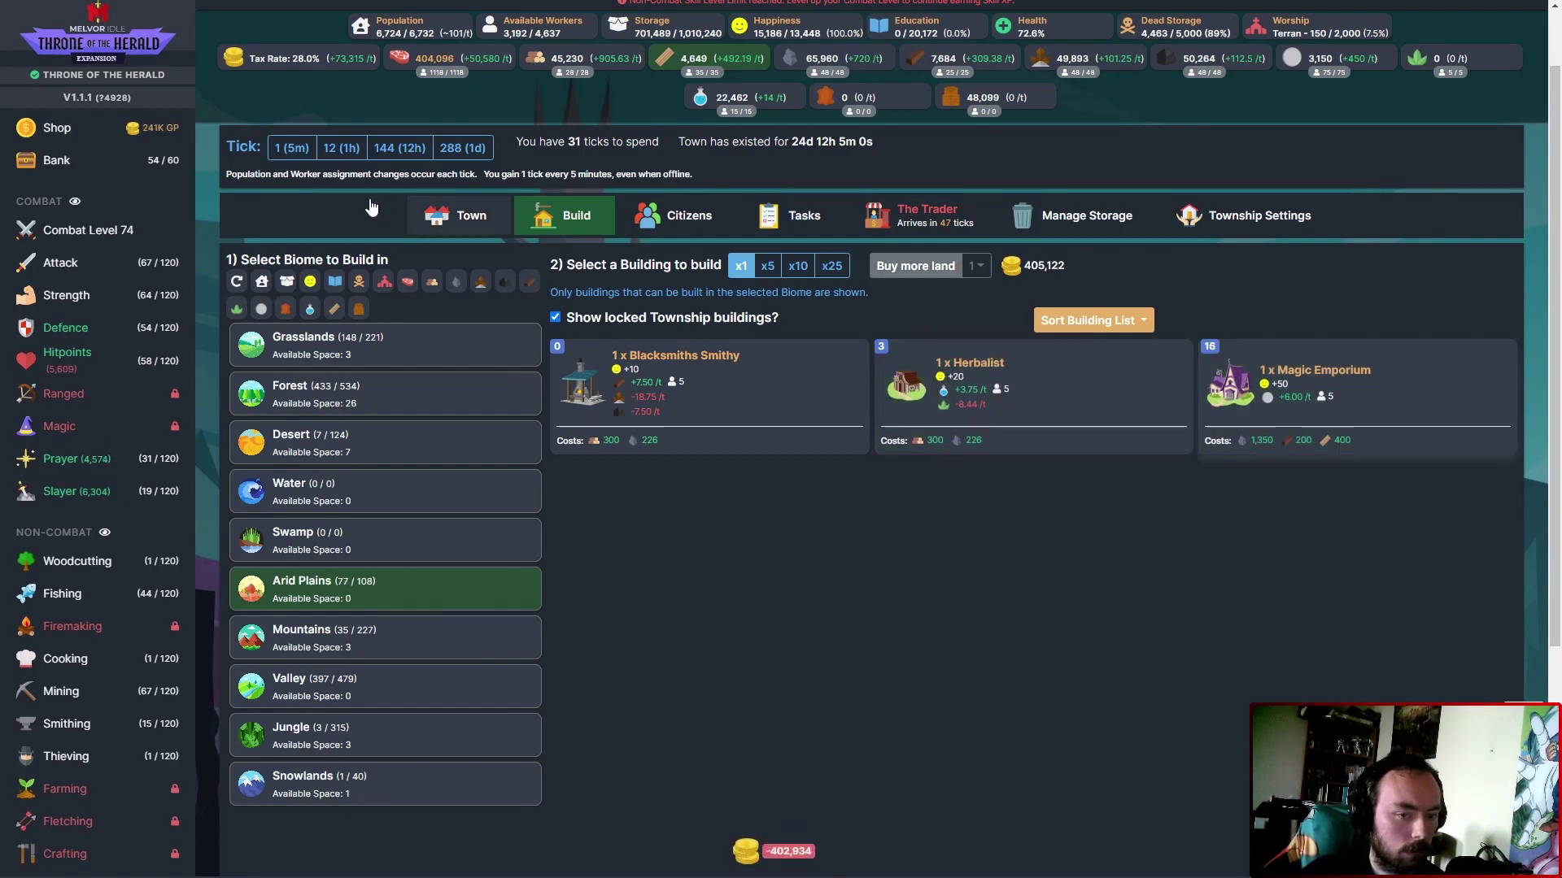
Keep ticking, buying land and building Magic Emporiums until there are 19 at 80/108.
click(292, 148)
click(293, 149)
click(294, 149)
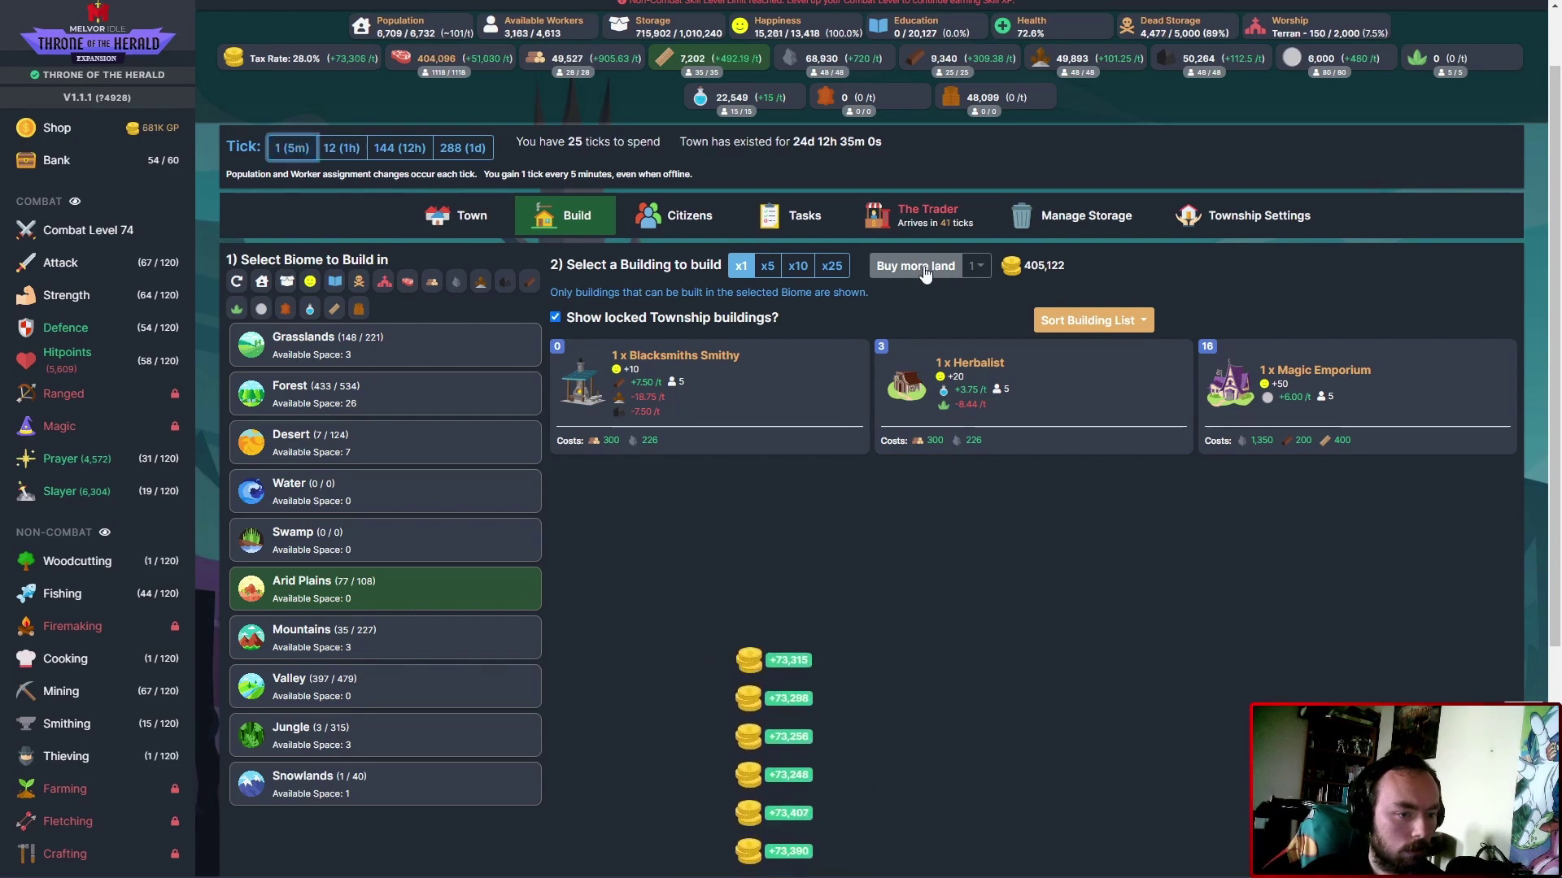
click(915, 265)
click(1273, 367)
click(291, 148)
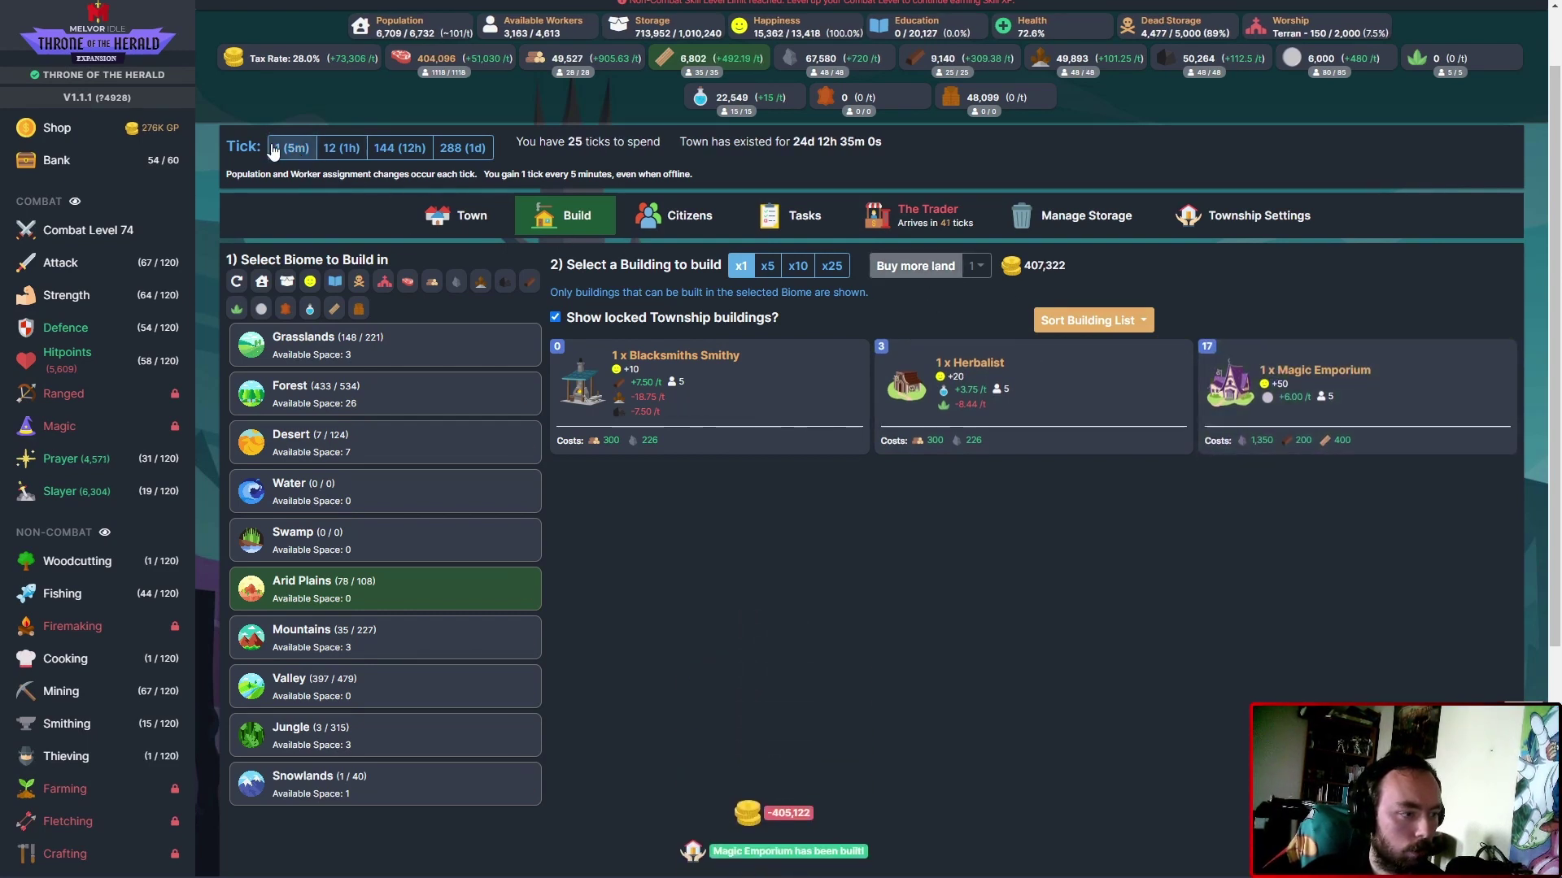
click(291, 148)
click(290, 148)
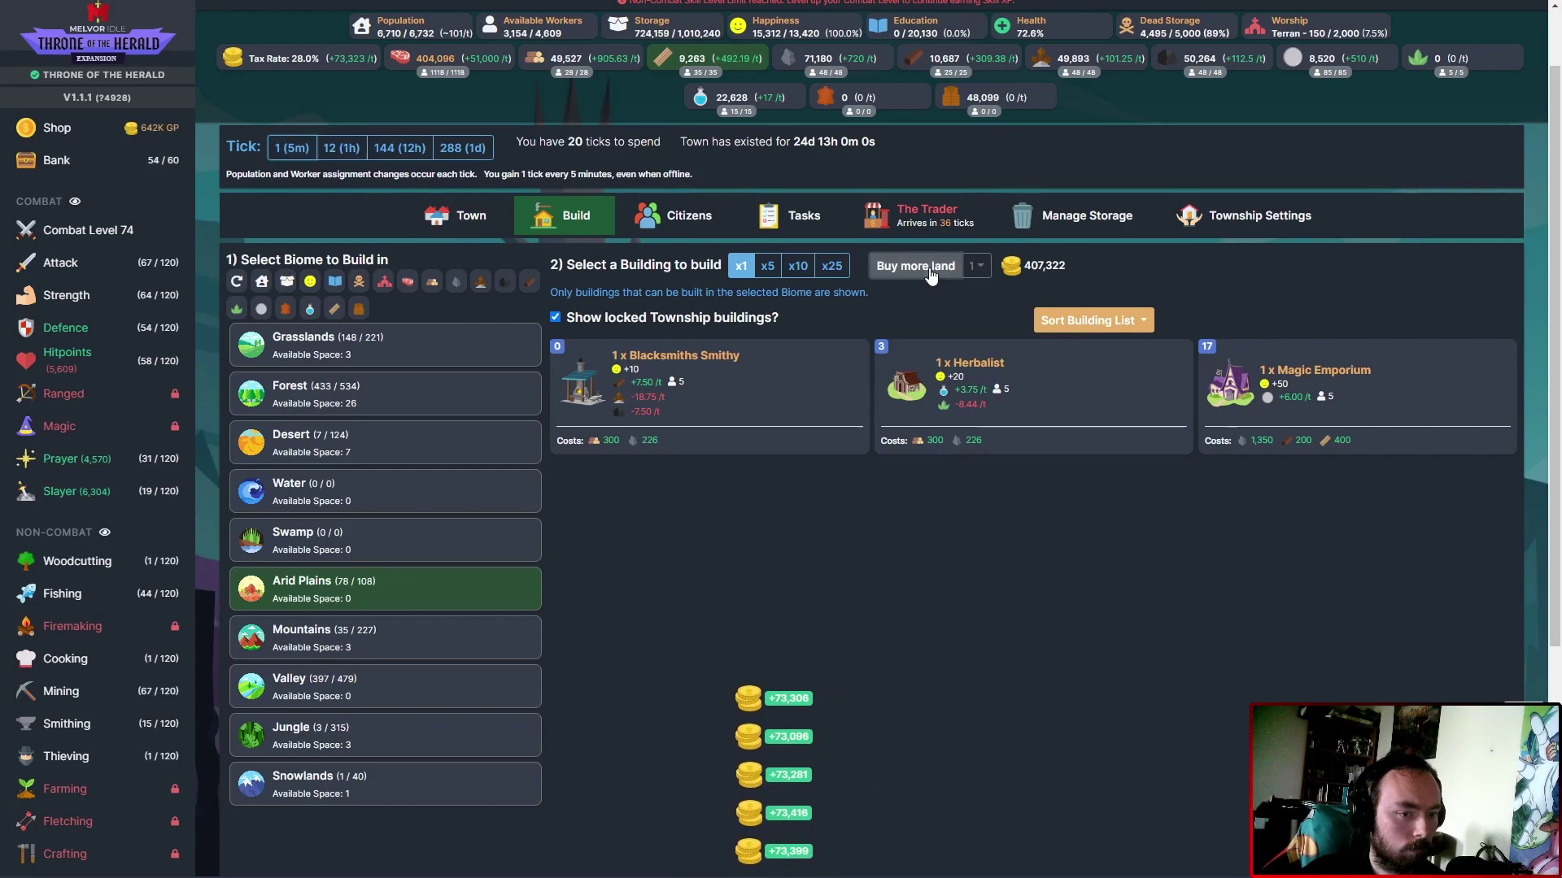
click(1272, 366)
click(290, 148)
click(290, 148)
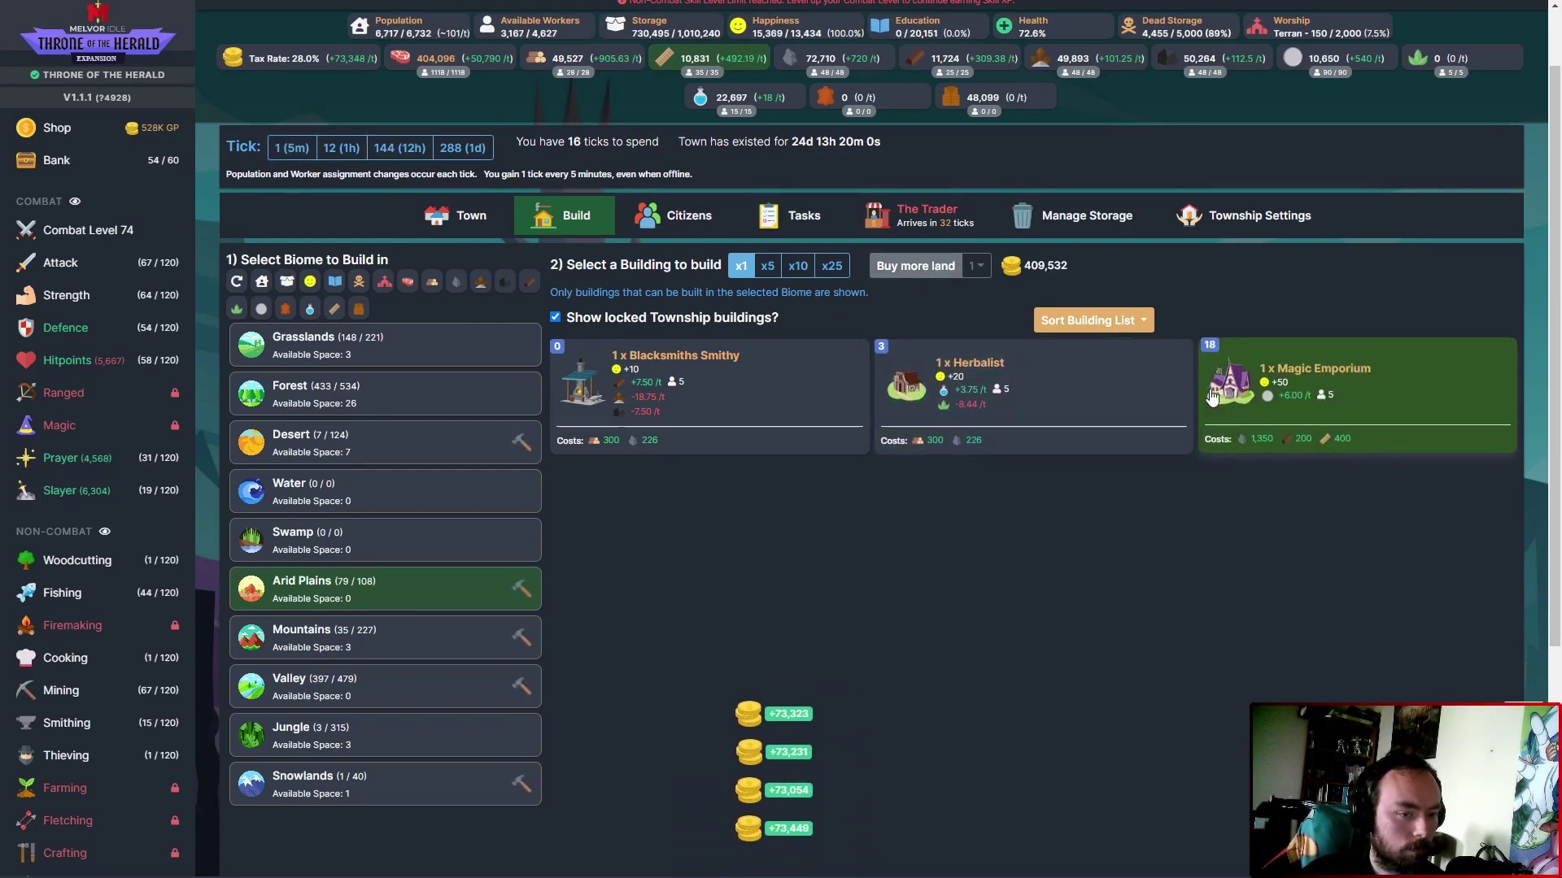
click(1294, 378)
click(916, 265)
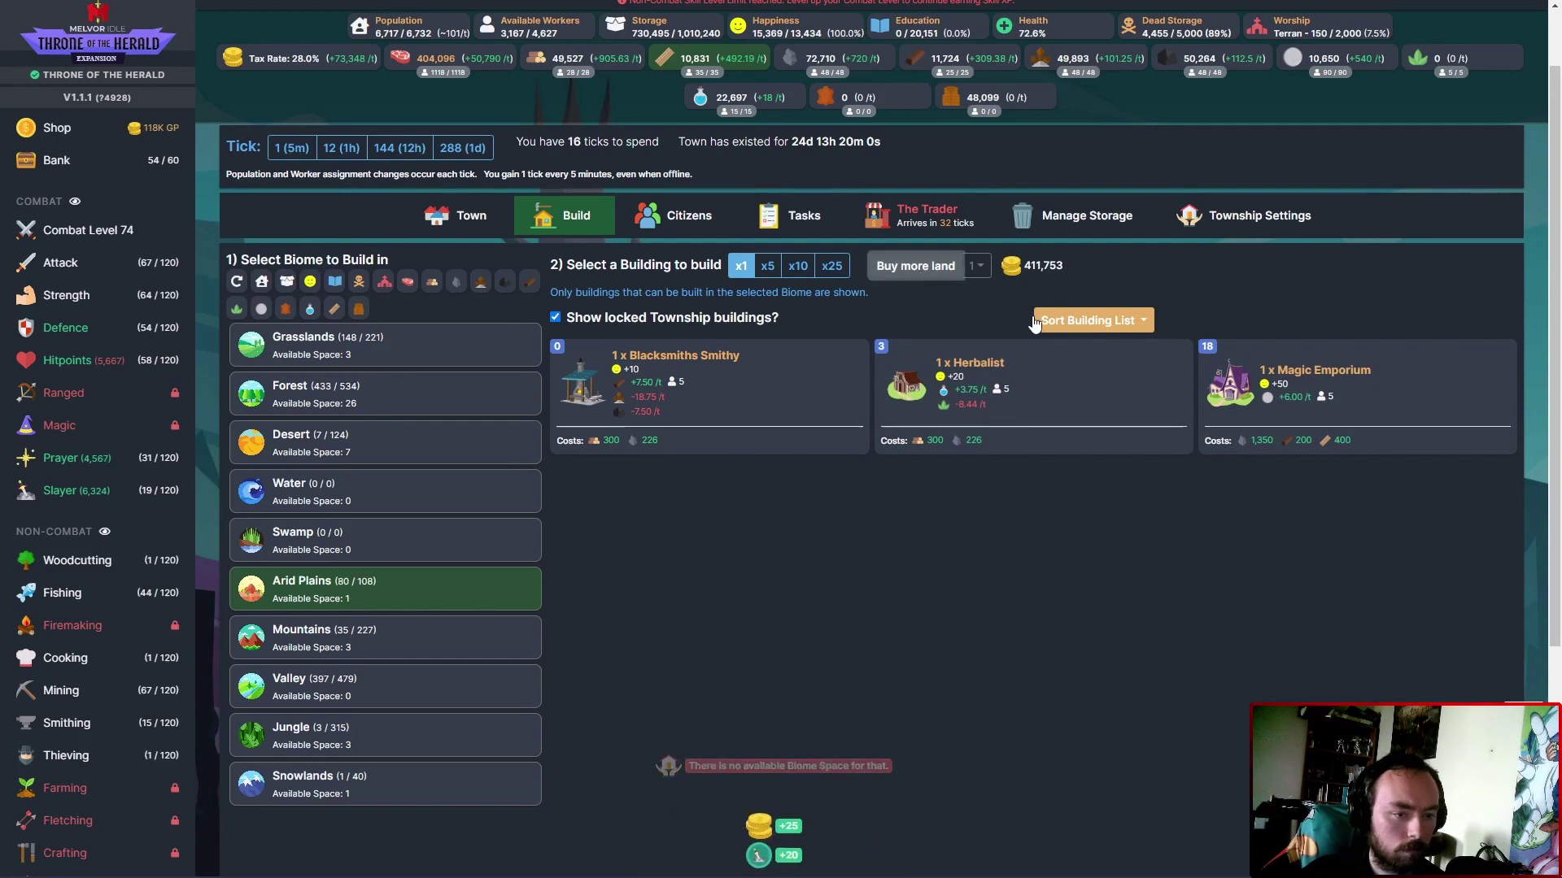
click(1301, 403)
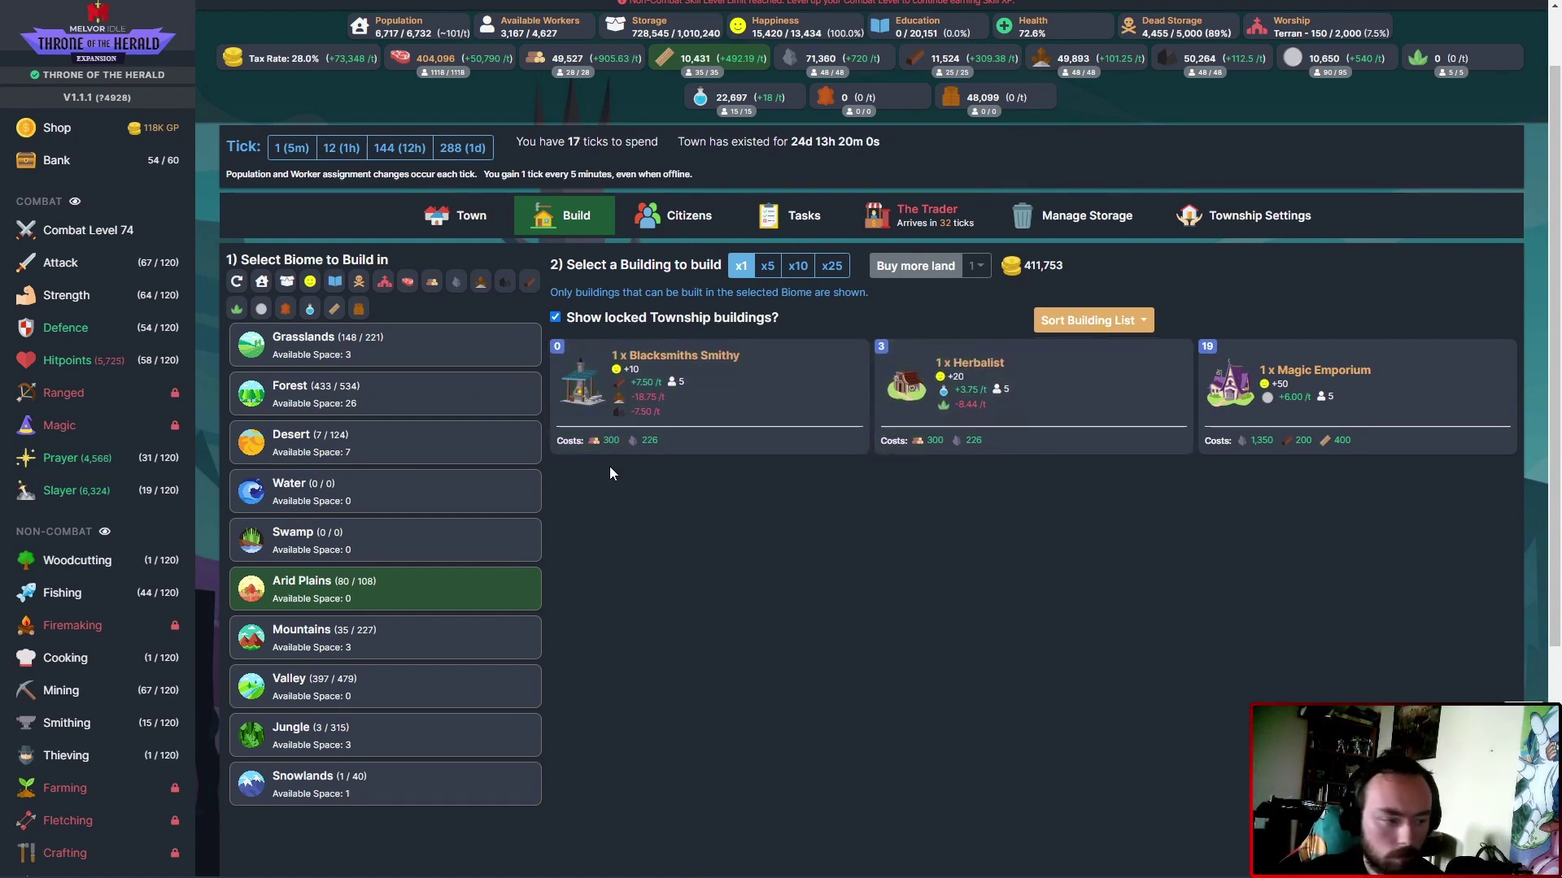
Loot all Black Knight drops, including 57 bones and a Black Dagger, and view the bank.
click(470, 216)
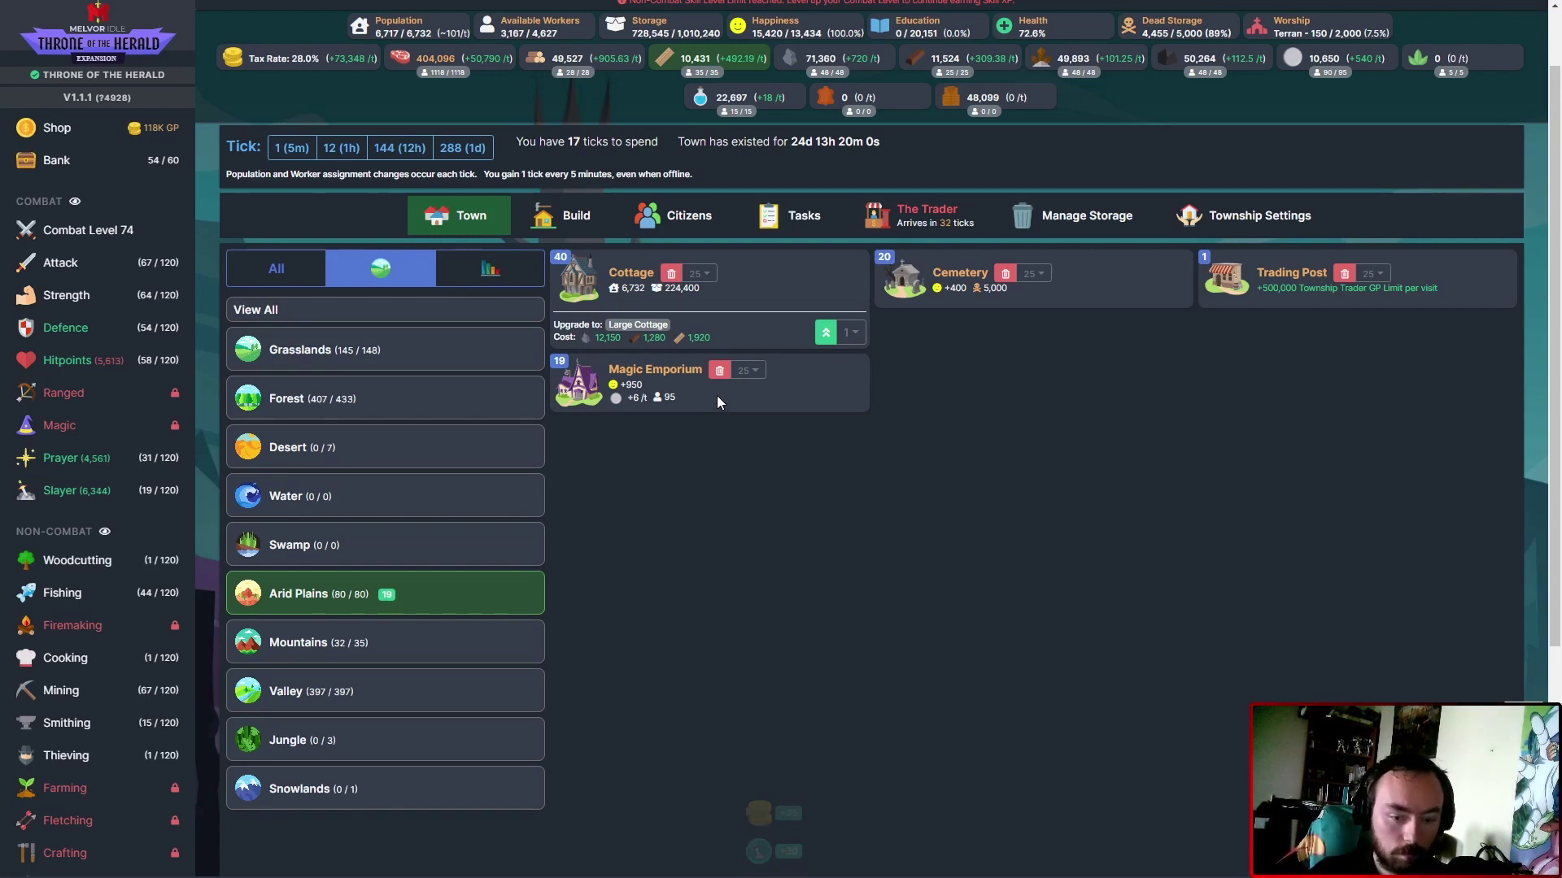
key(c)
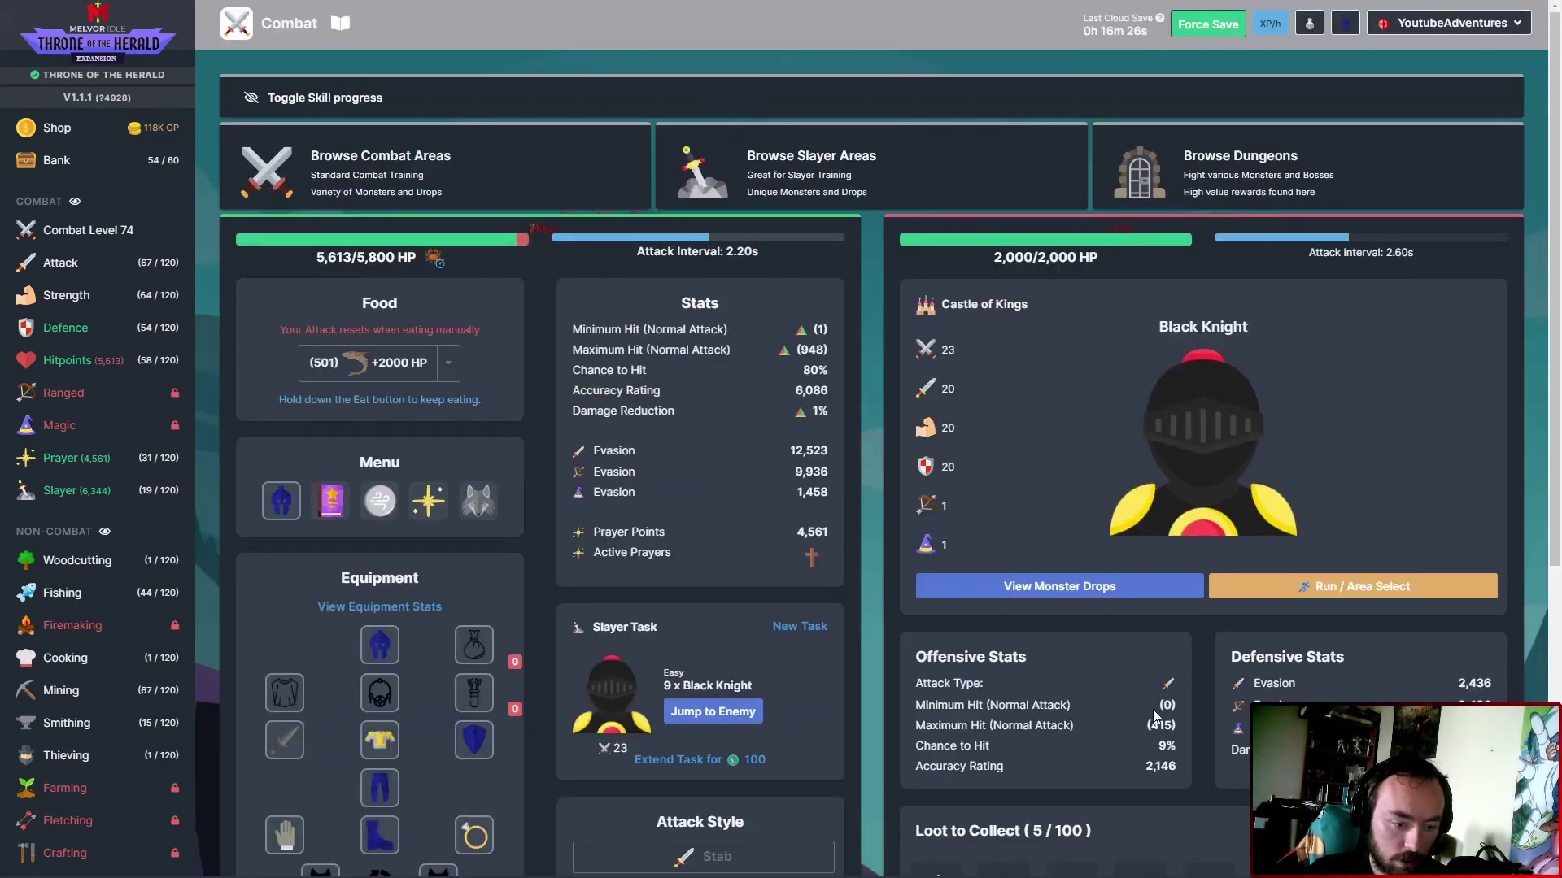
scroll(1030, 426, down, 5)
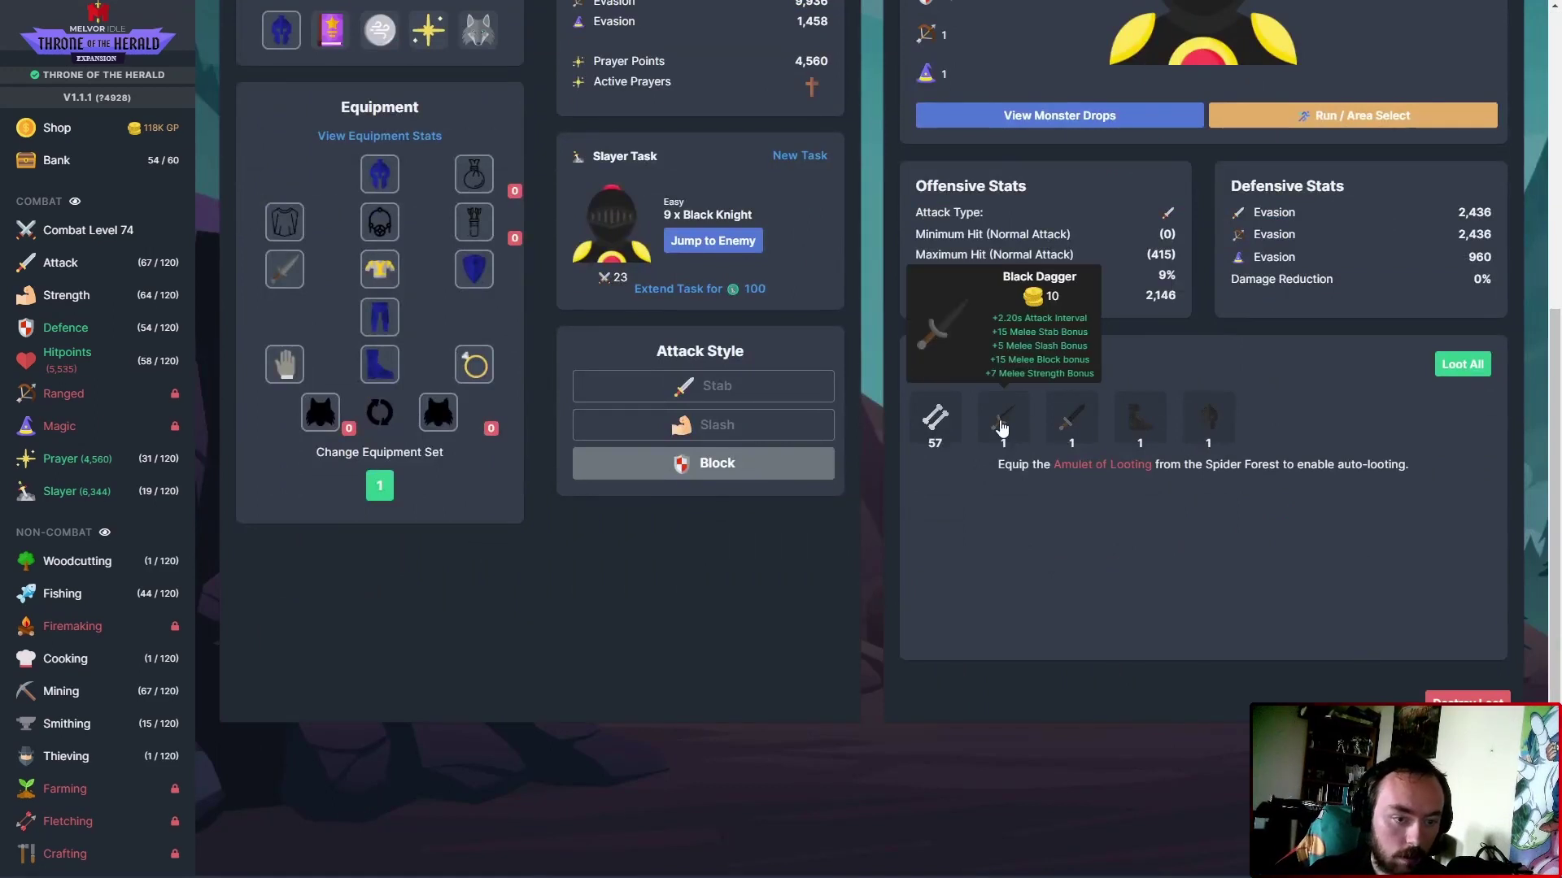
click(1462, 364)
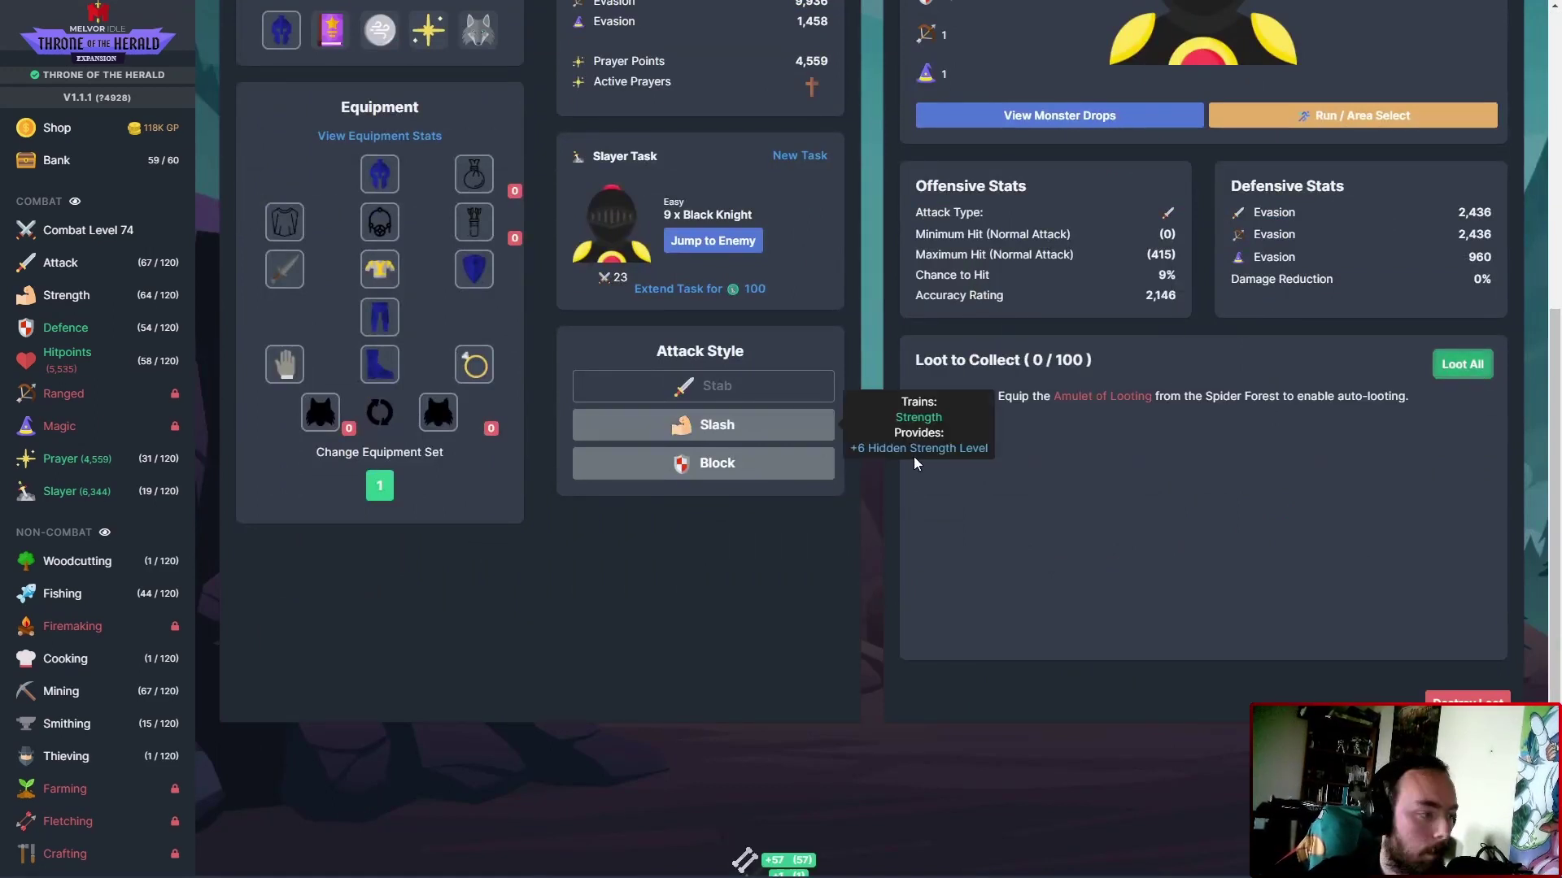
click(56, 161)
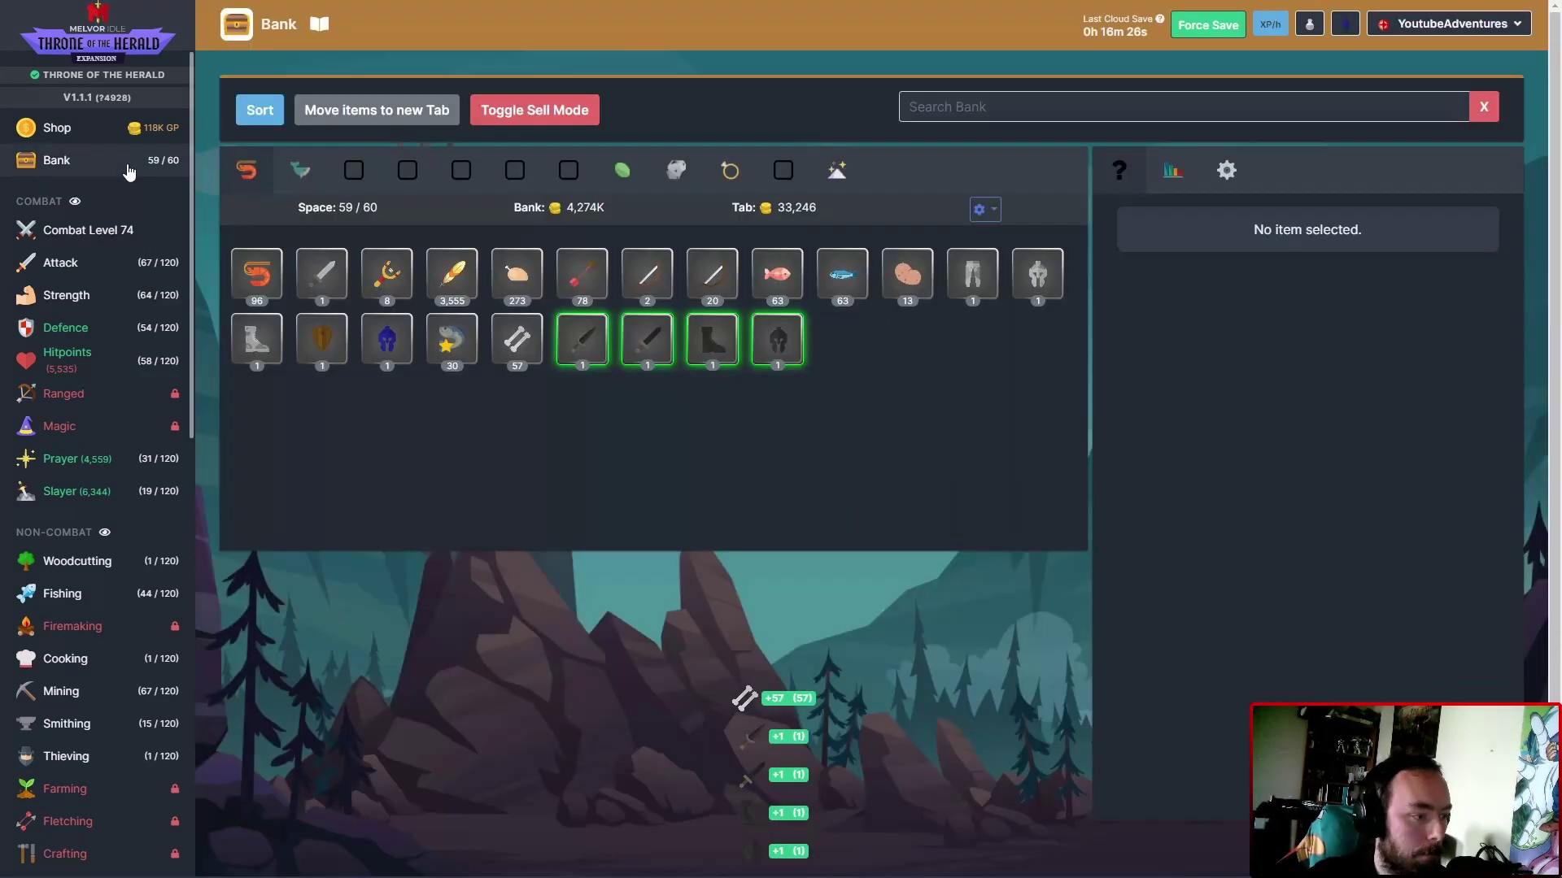
Inspect the looted items and equip the Black Dagger as the weapon.
click(777, 343)
click(713, 342)
click(647, 342)
click(582, 341)
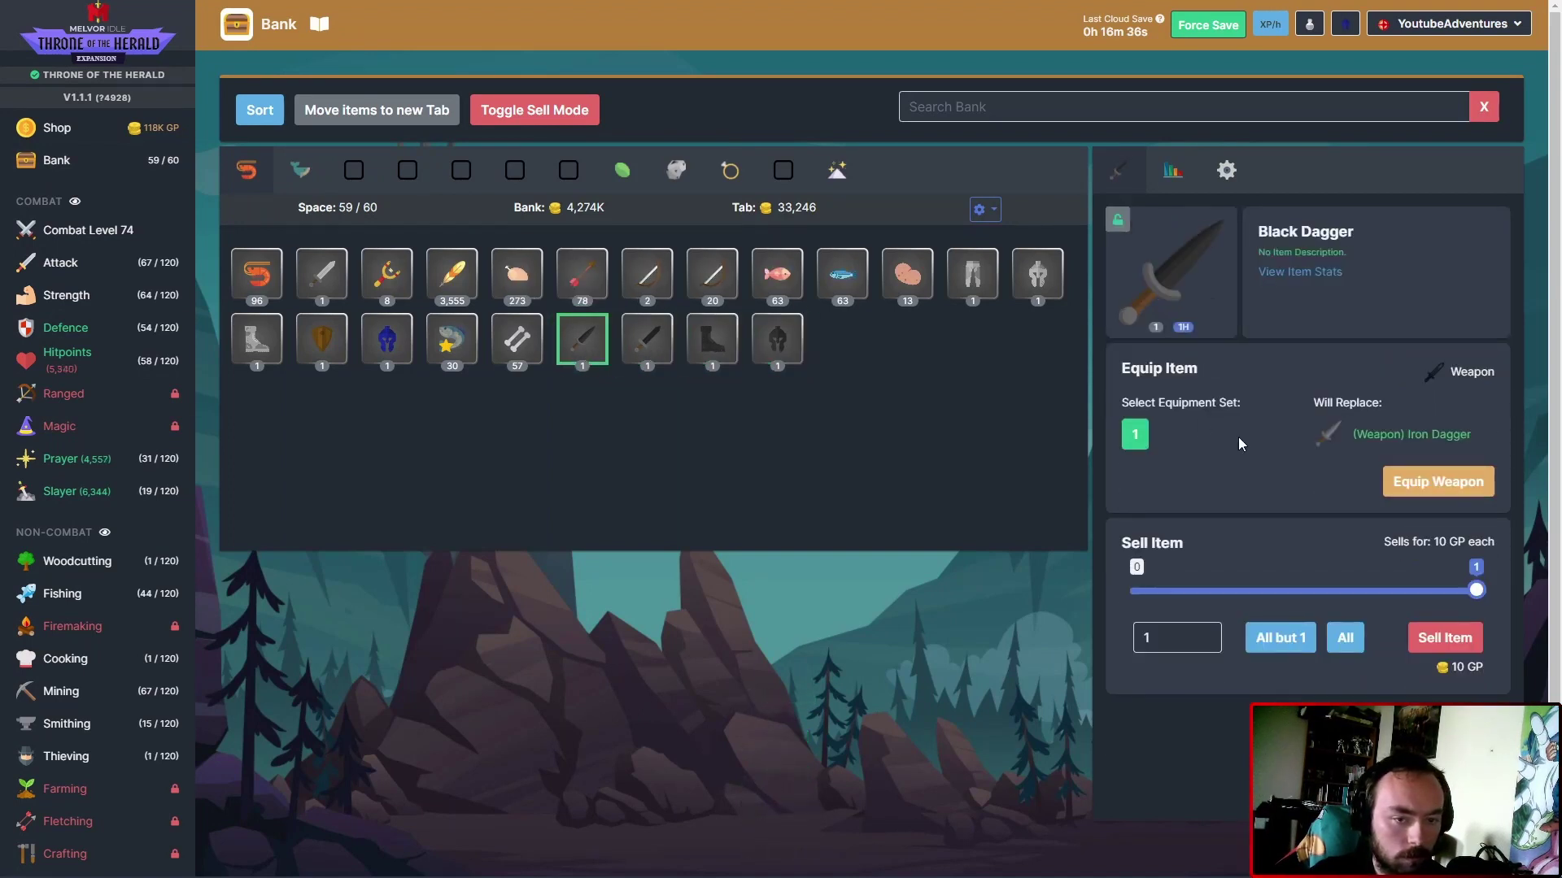
click(1300, 272)
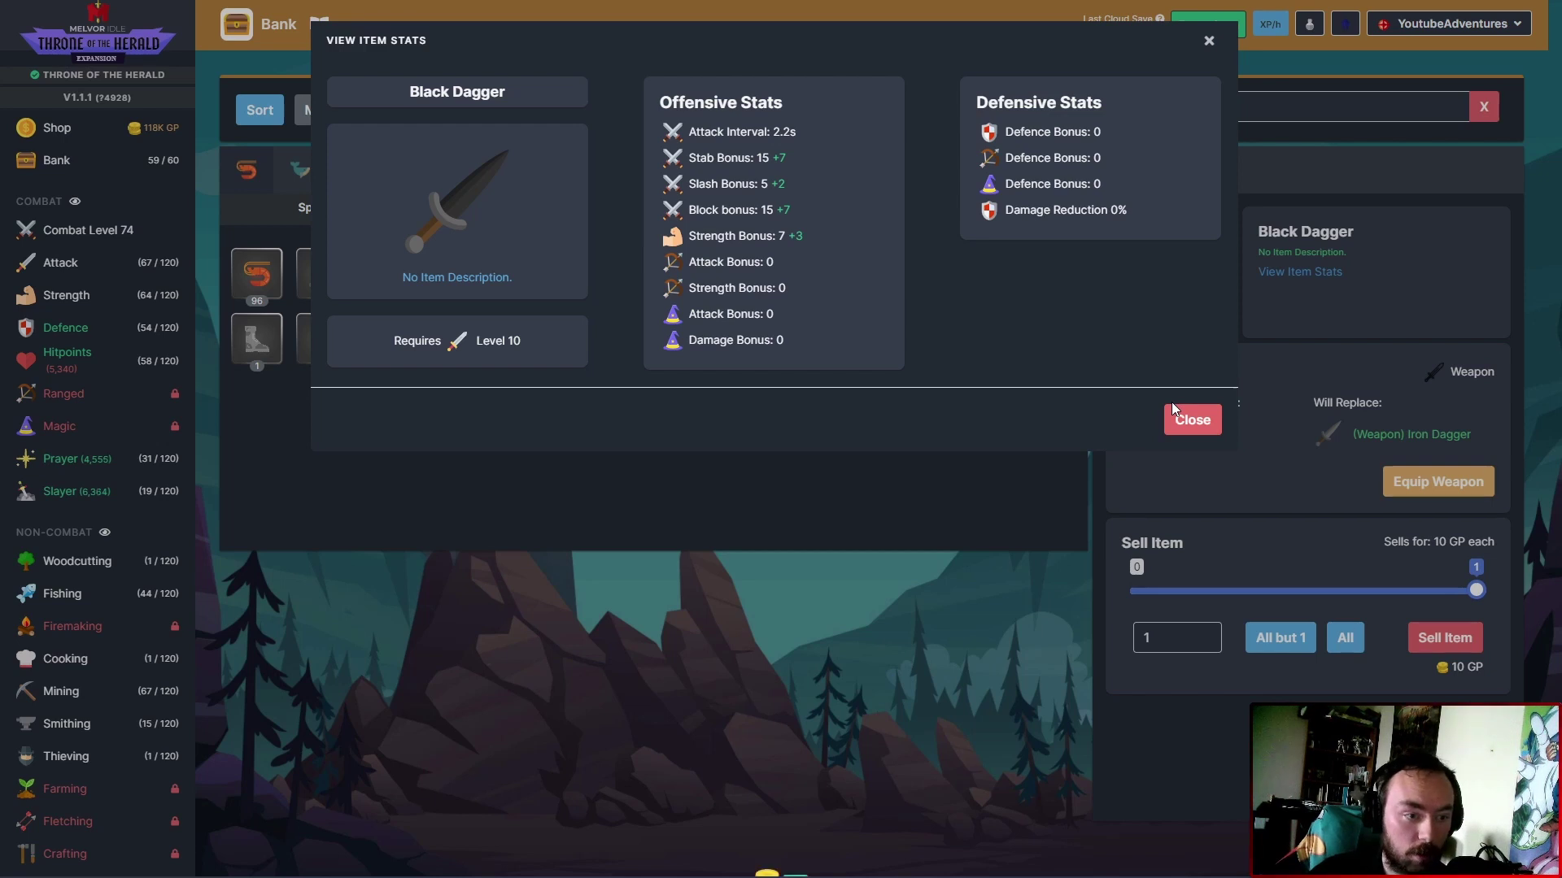
click(1190, 420)
click(1437, 481)
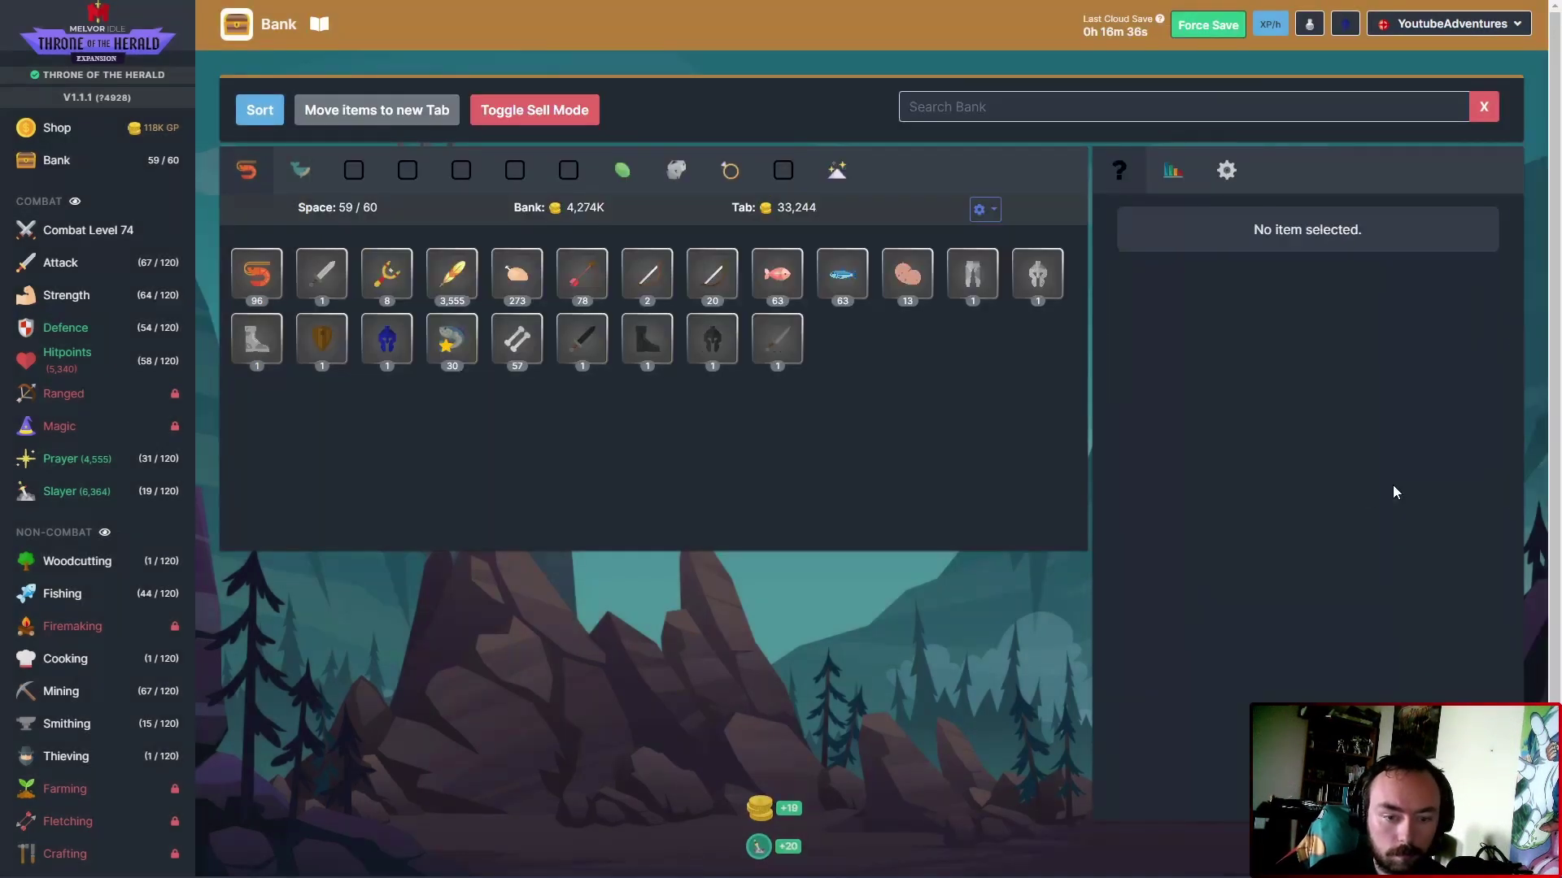
Sell the old Iron Dagger and the Black Sword, leaving the bank at 57/60.
click(778, 340)
click(1444, 637)
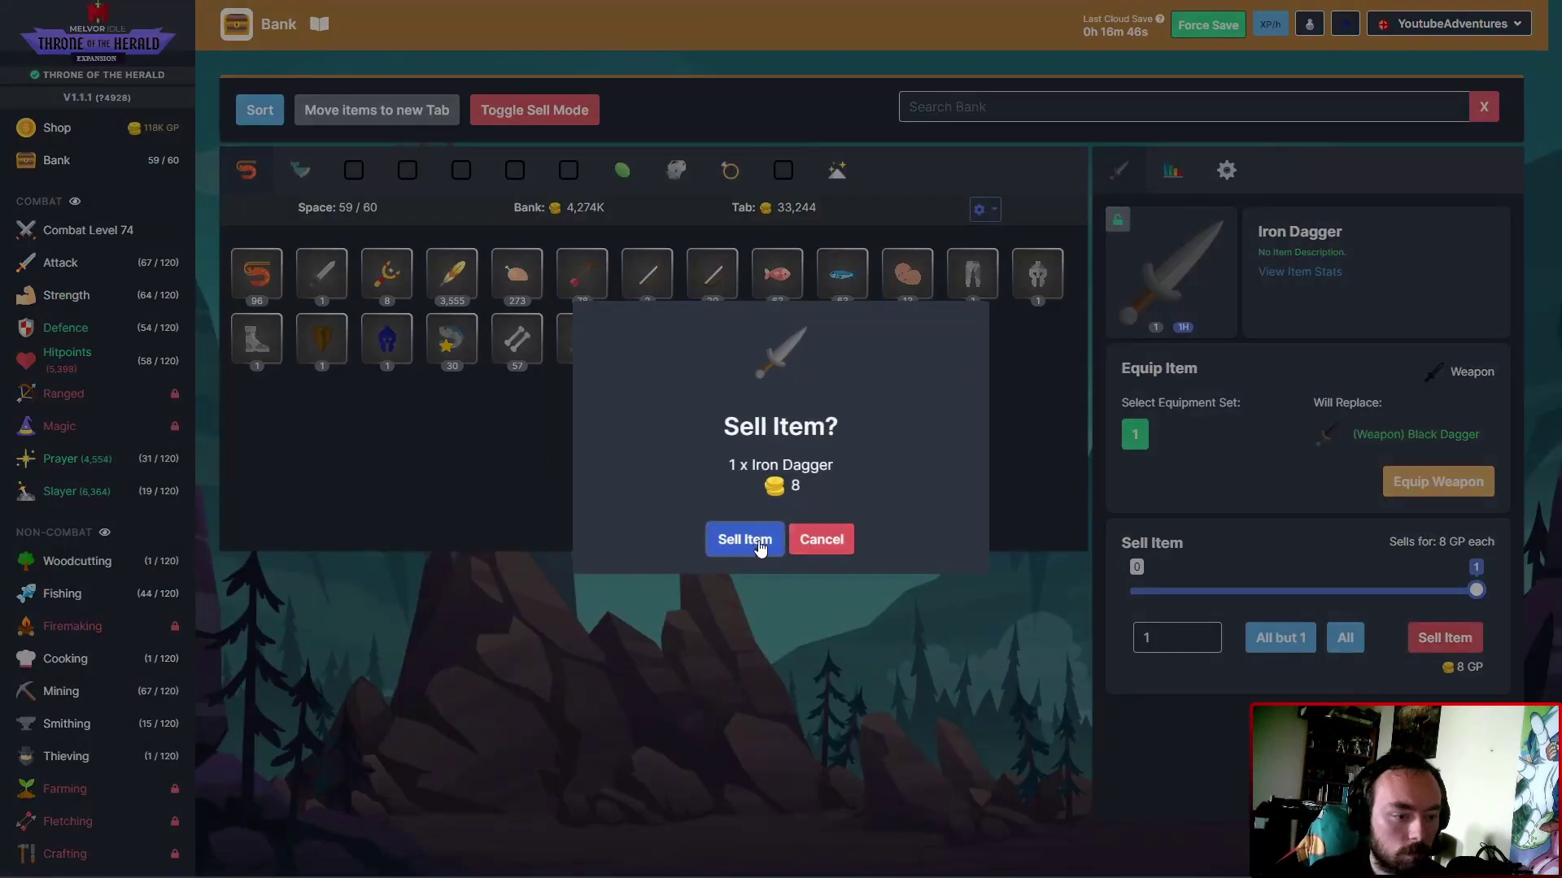
click(746, 540)
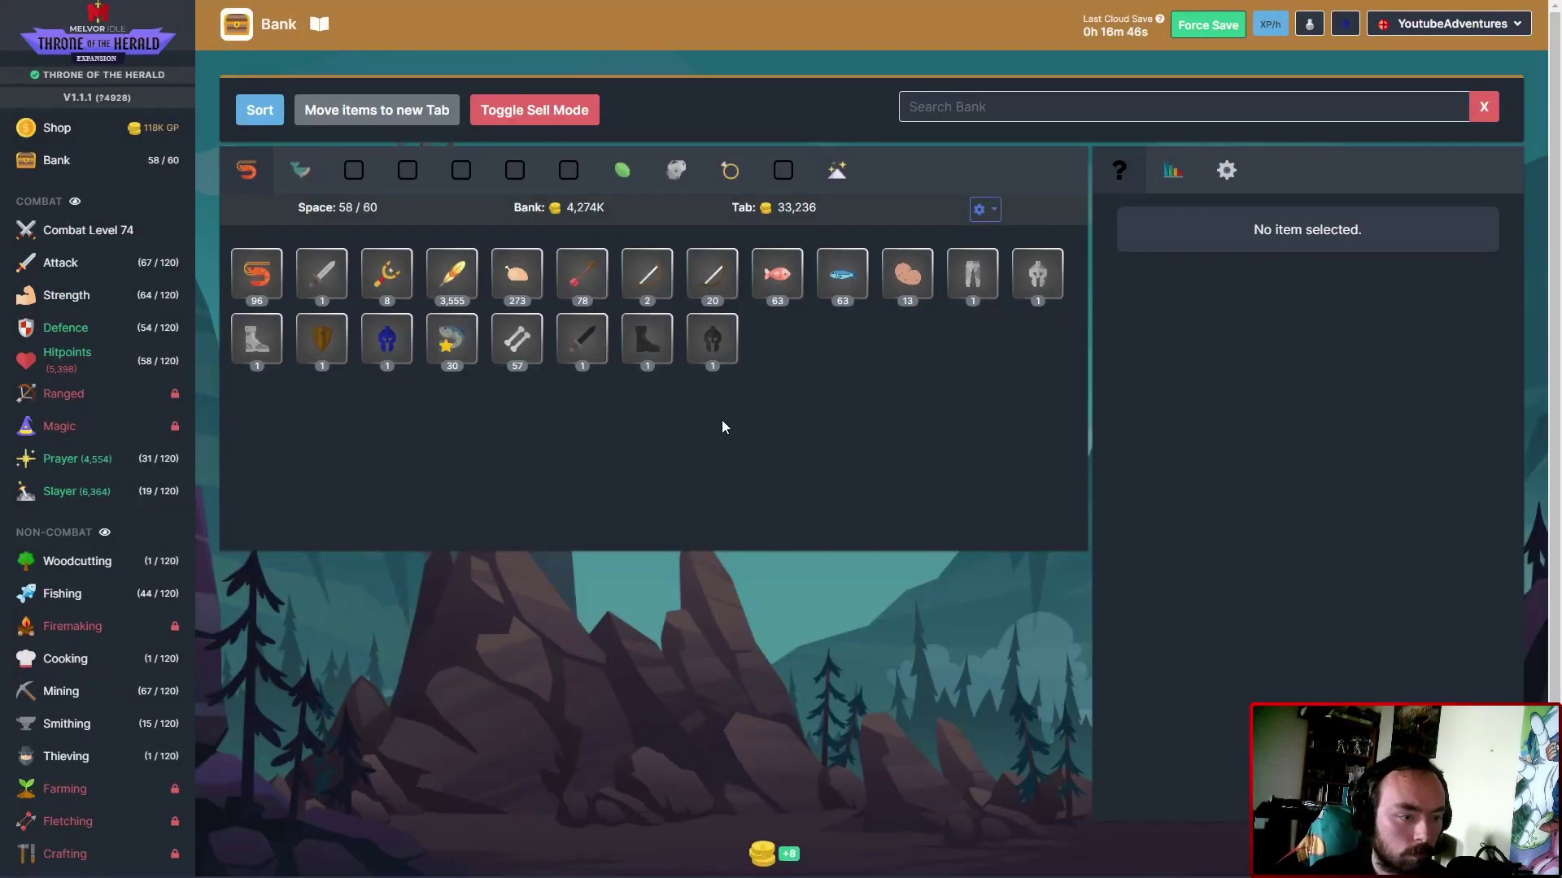
click(581, 341)
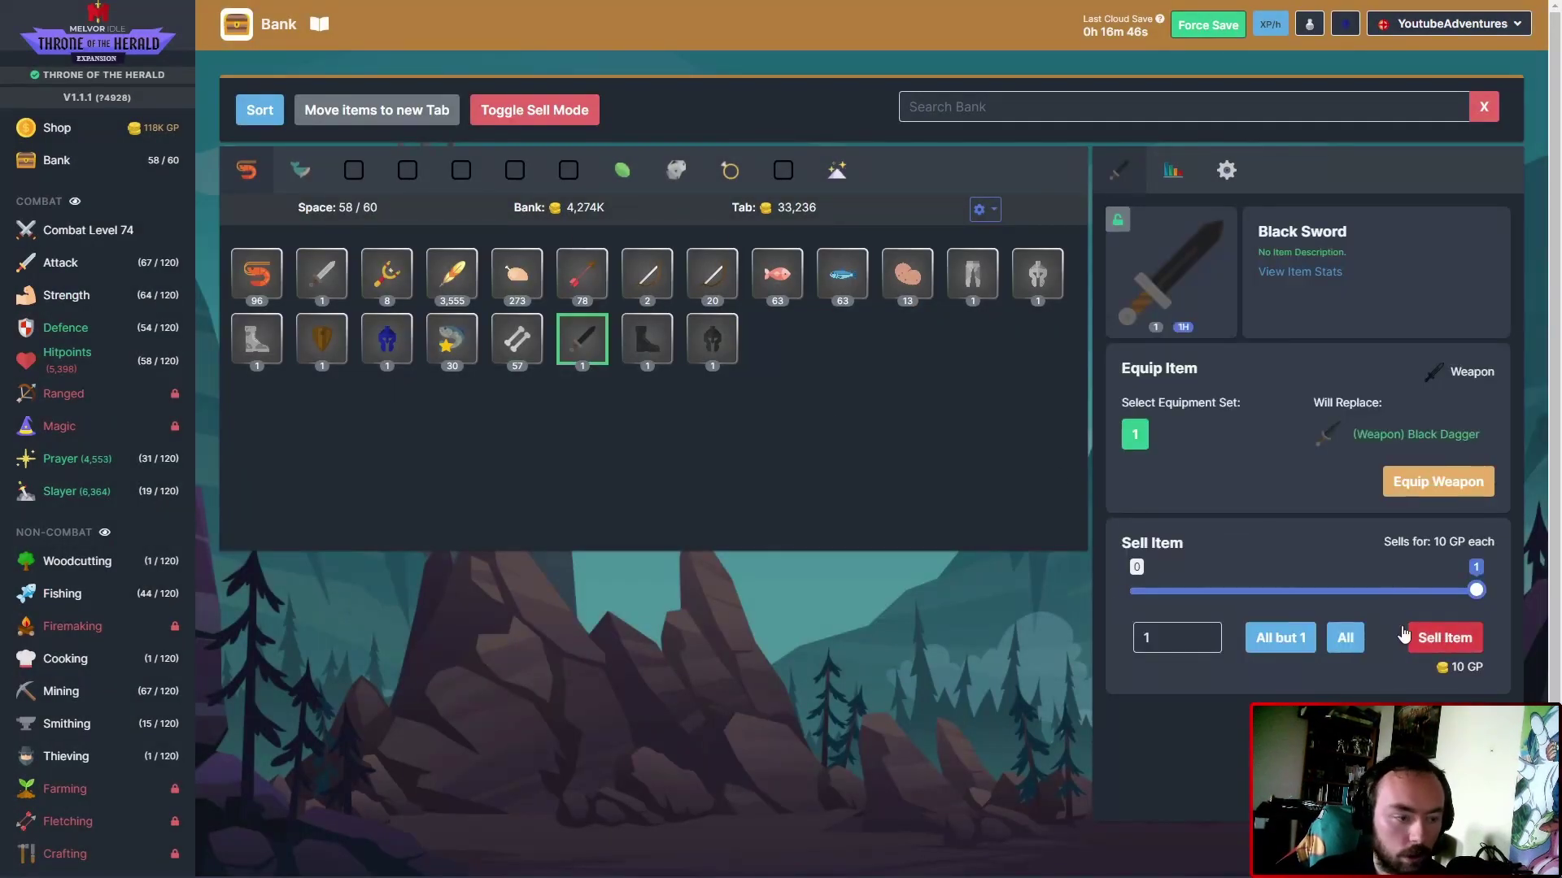
click(1445, 637)
click(747, 544)
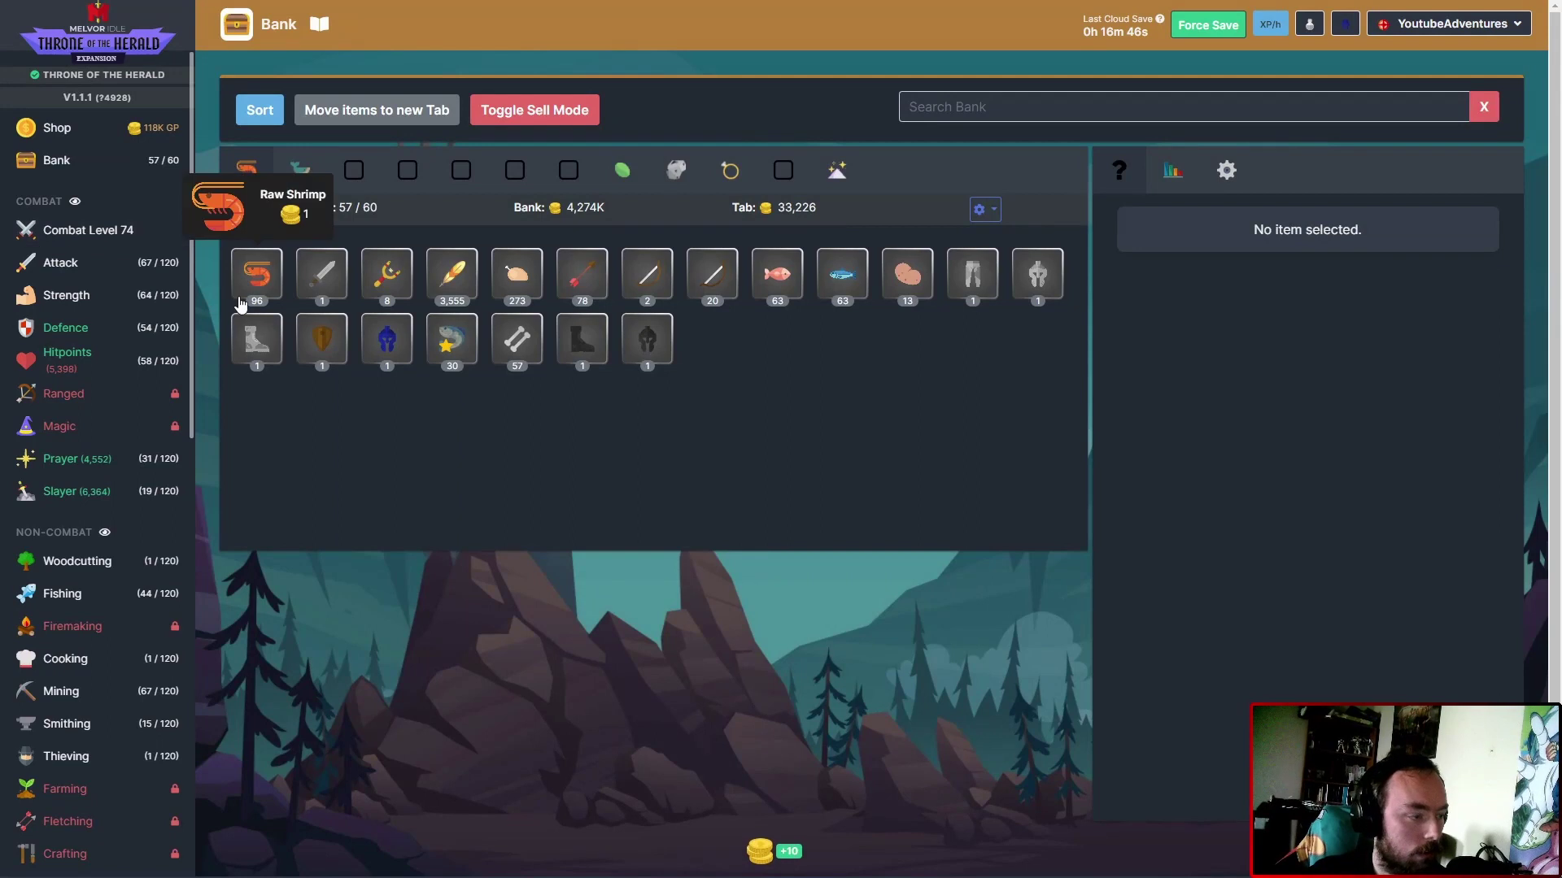
Leave the Black Knight fight and browse to the Castle of Kings monsters.
click(89, 230)
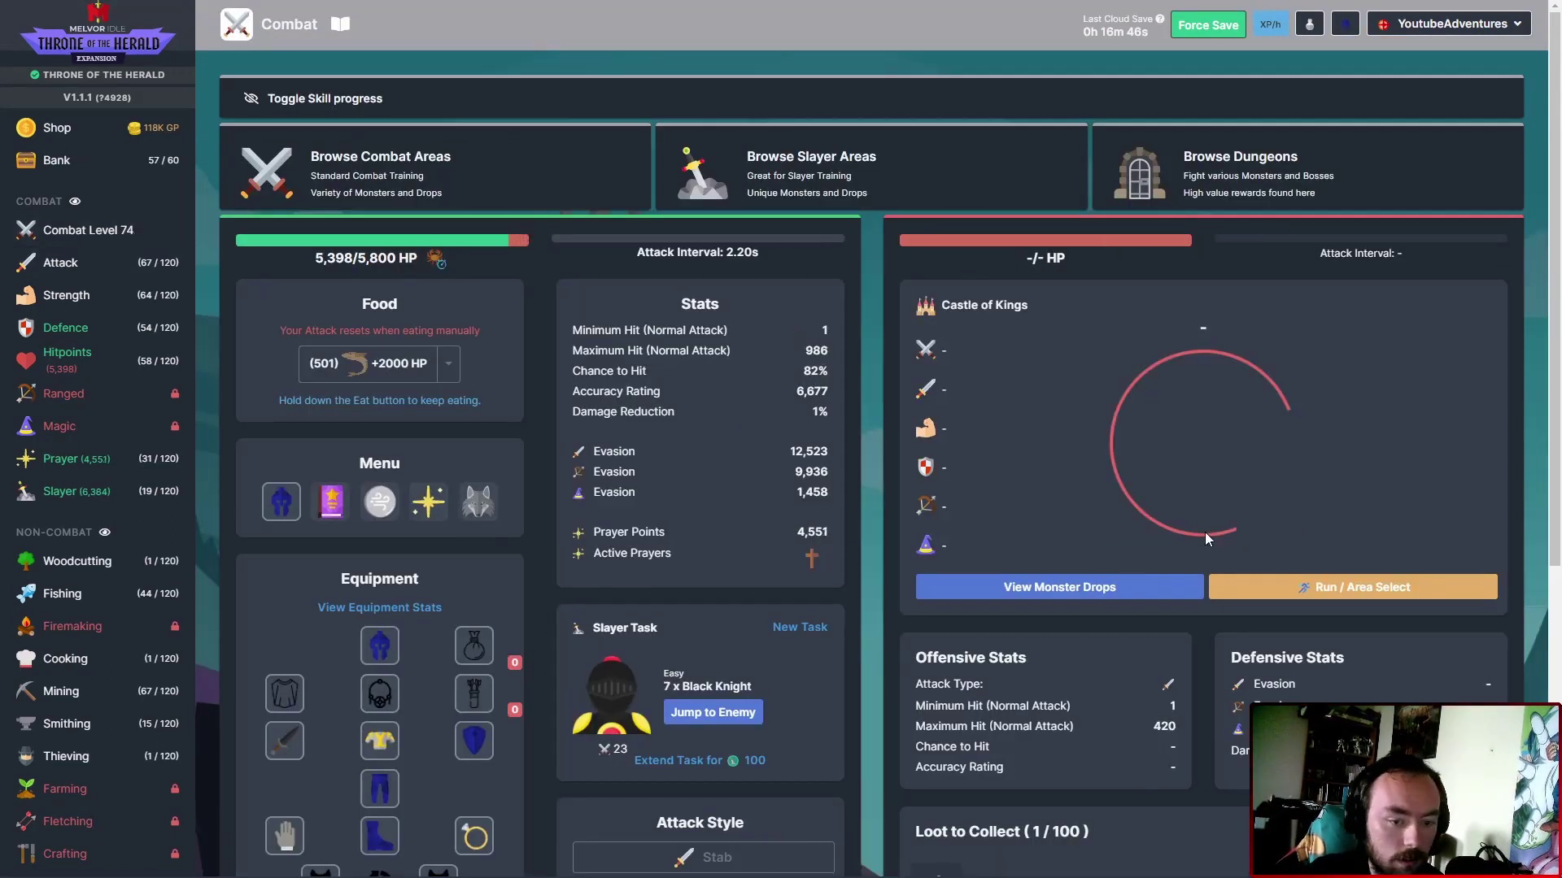
click(1351, 593)
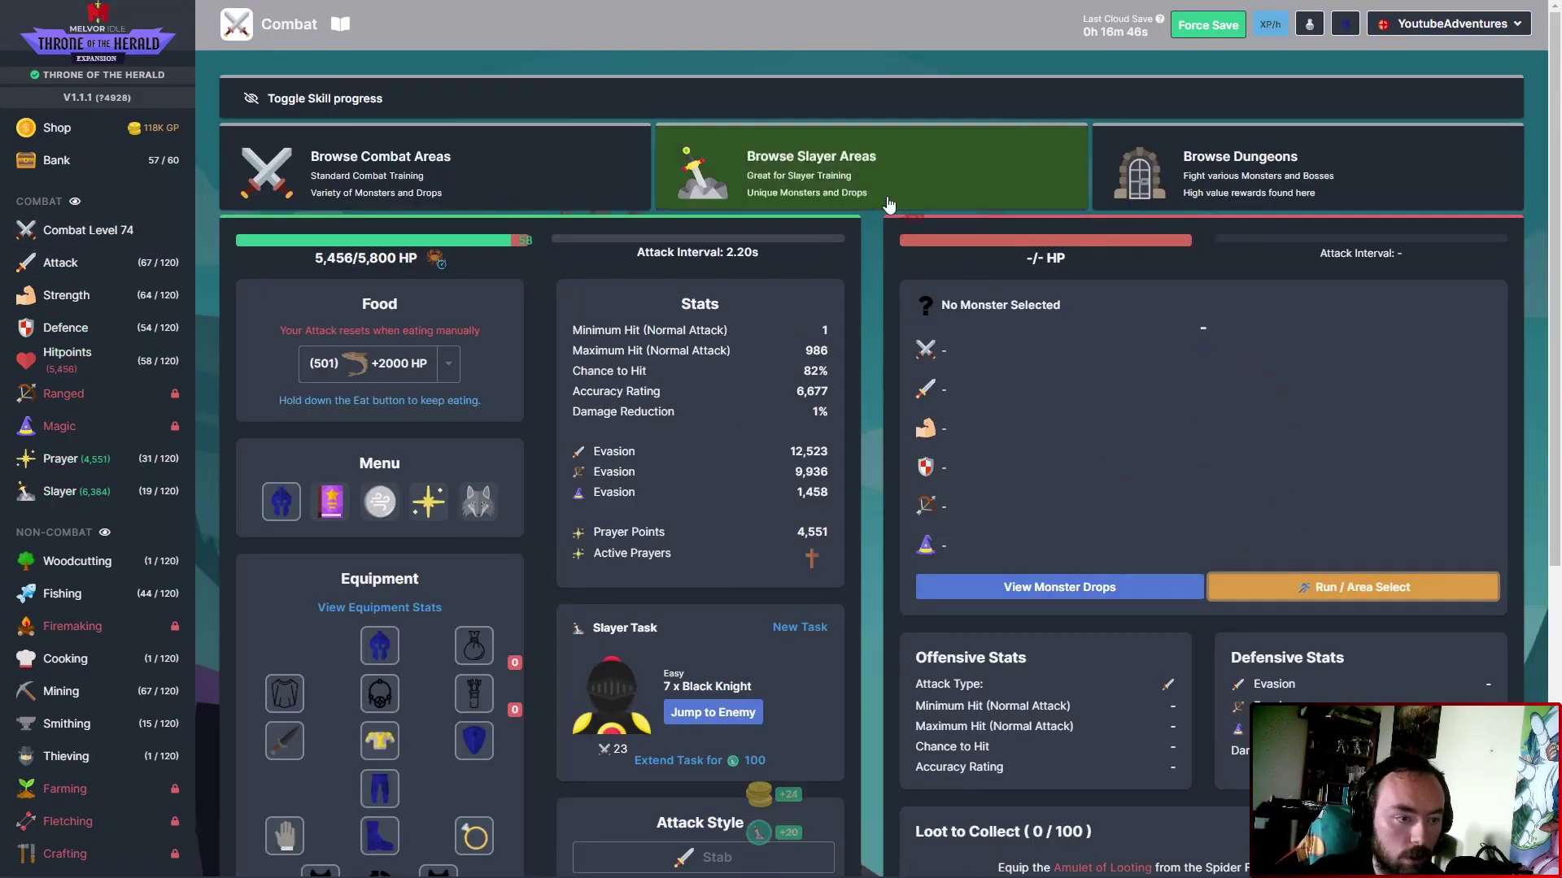
click(434, 175)
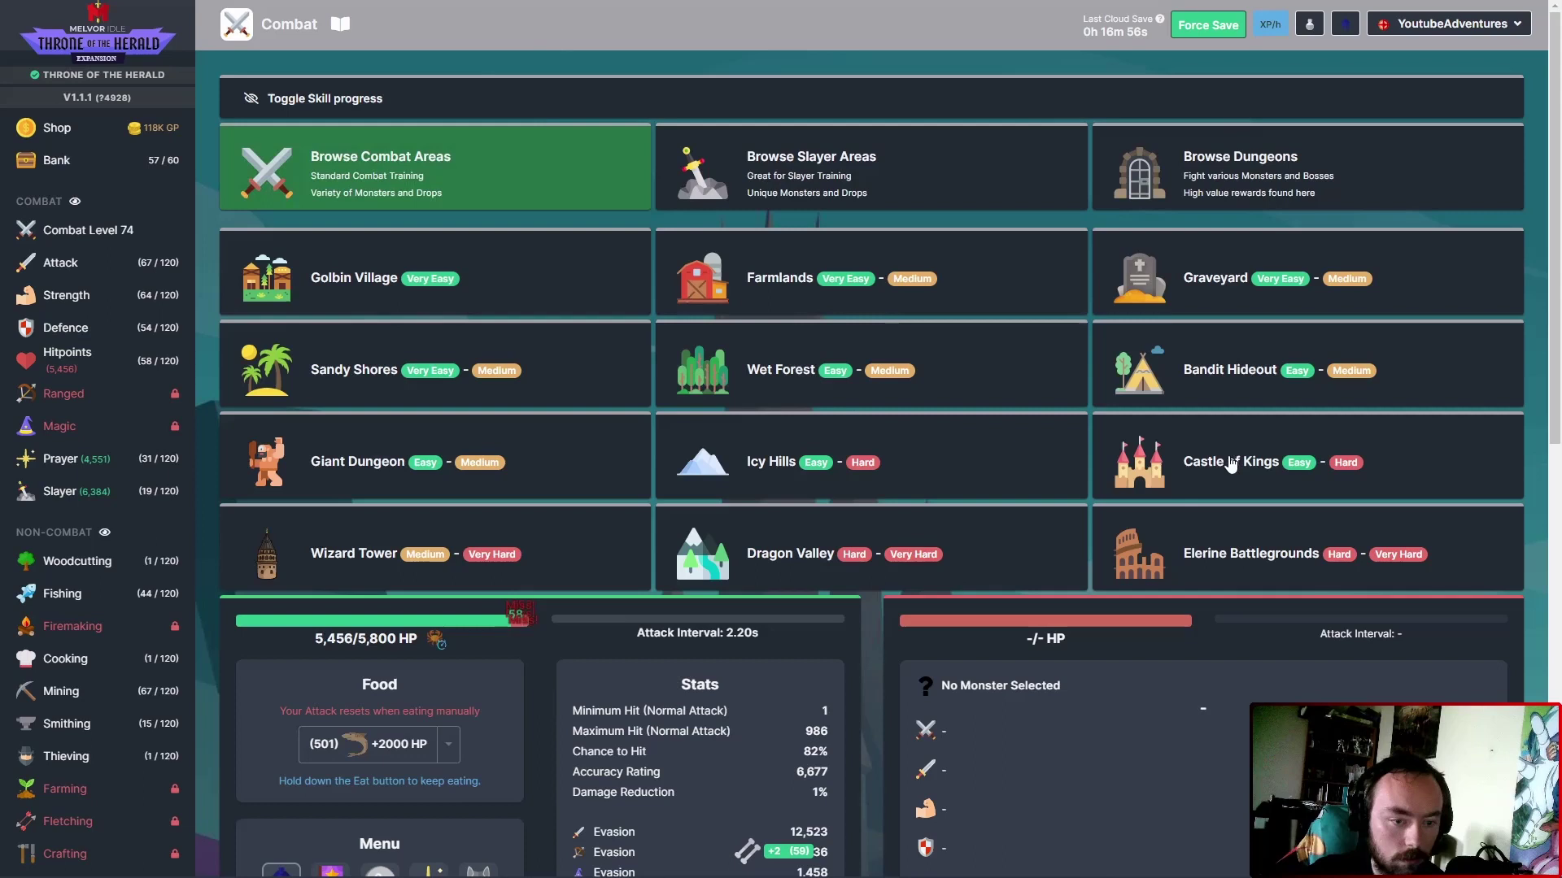
click(1173, 372)
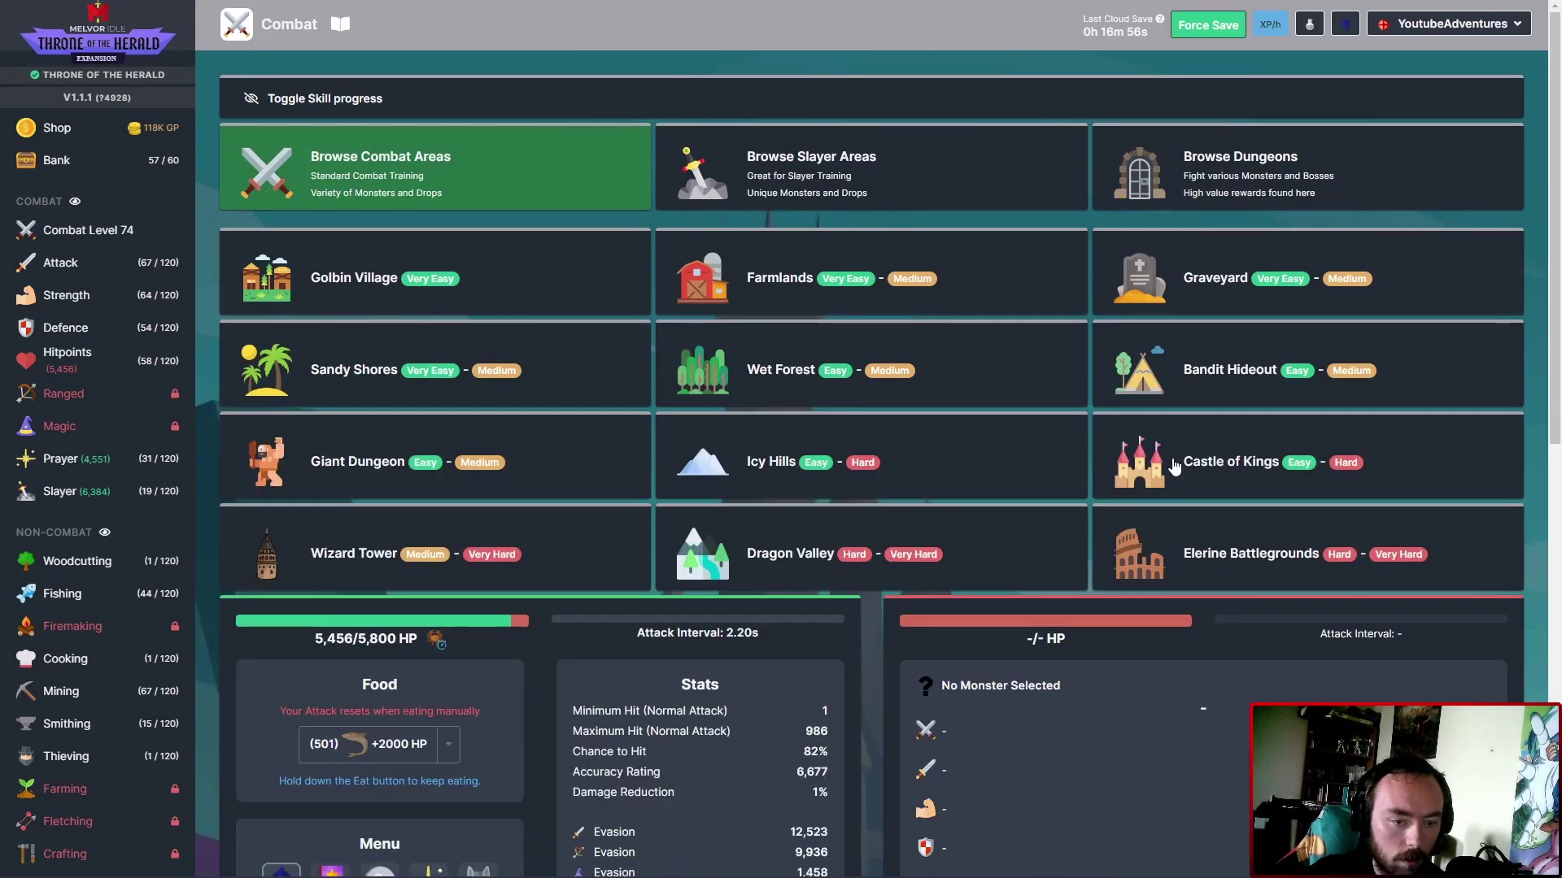
click(1232, 634)
scroll(1293, 538, down, 2)
Check the Mithril Knight's drop list, then start fighting the Mithril Knight.
click(1434, 528)
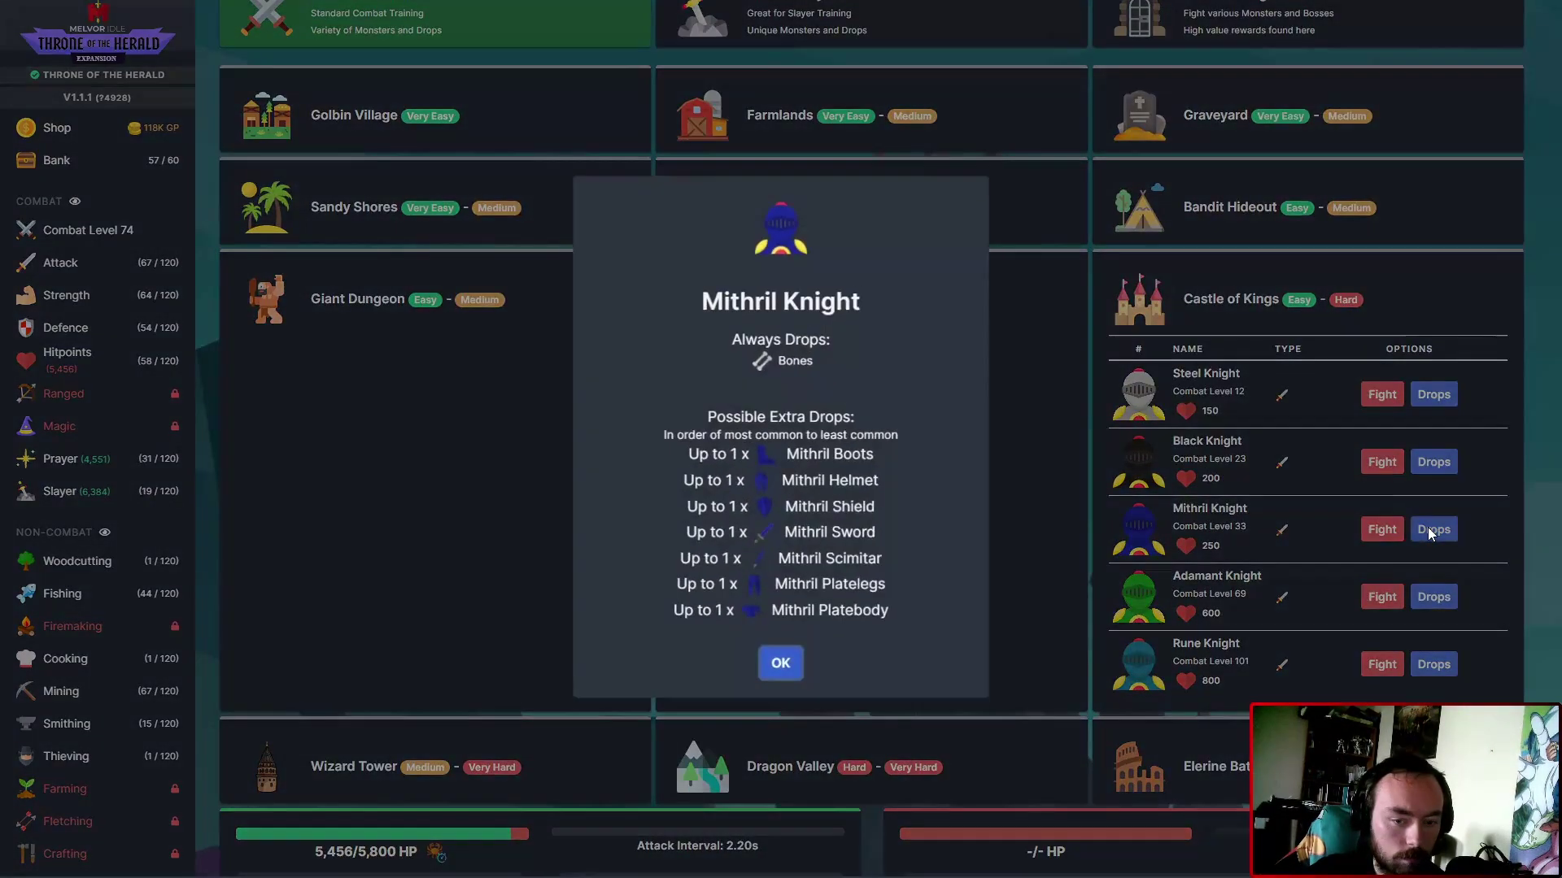
click(781, 649)
click(1382, 528)
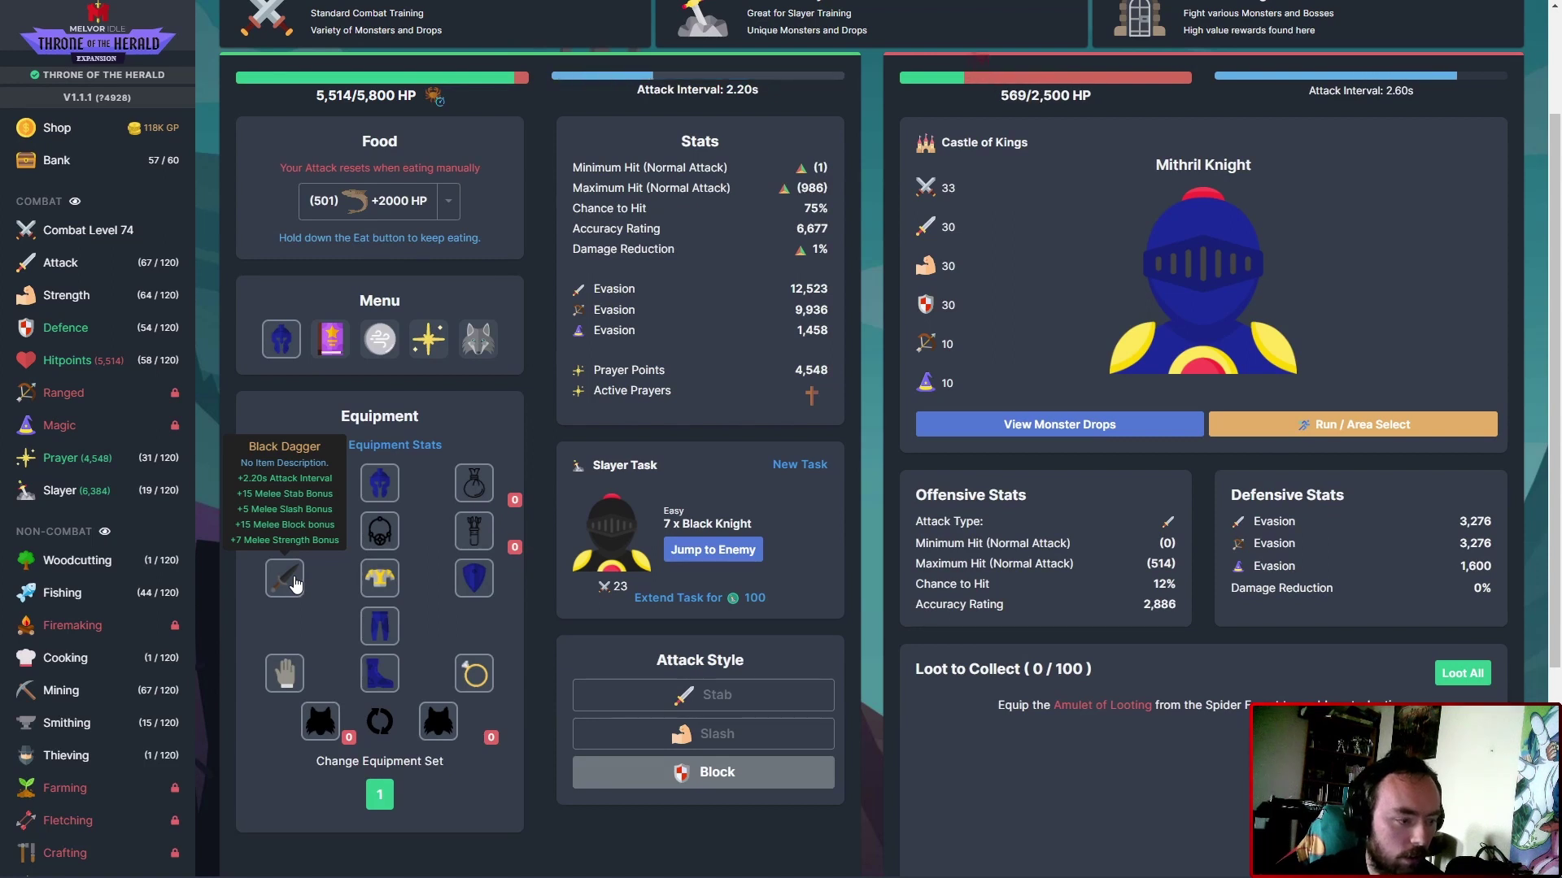
View the Iron Gear recipes on the Smithing page and glance at the Mod Manager.
click(61, 690)
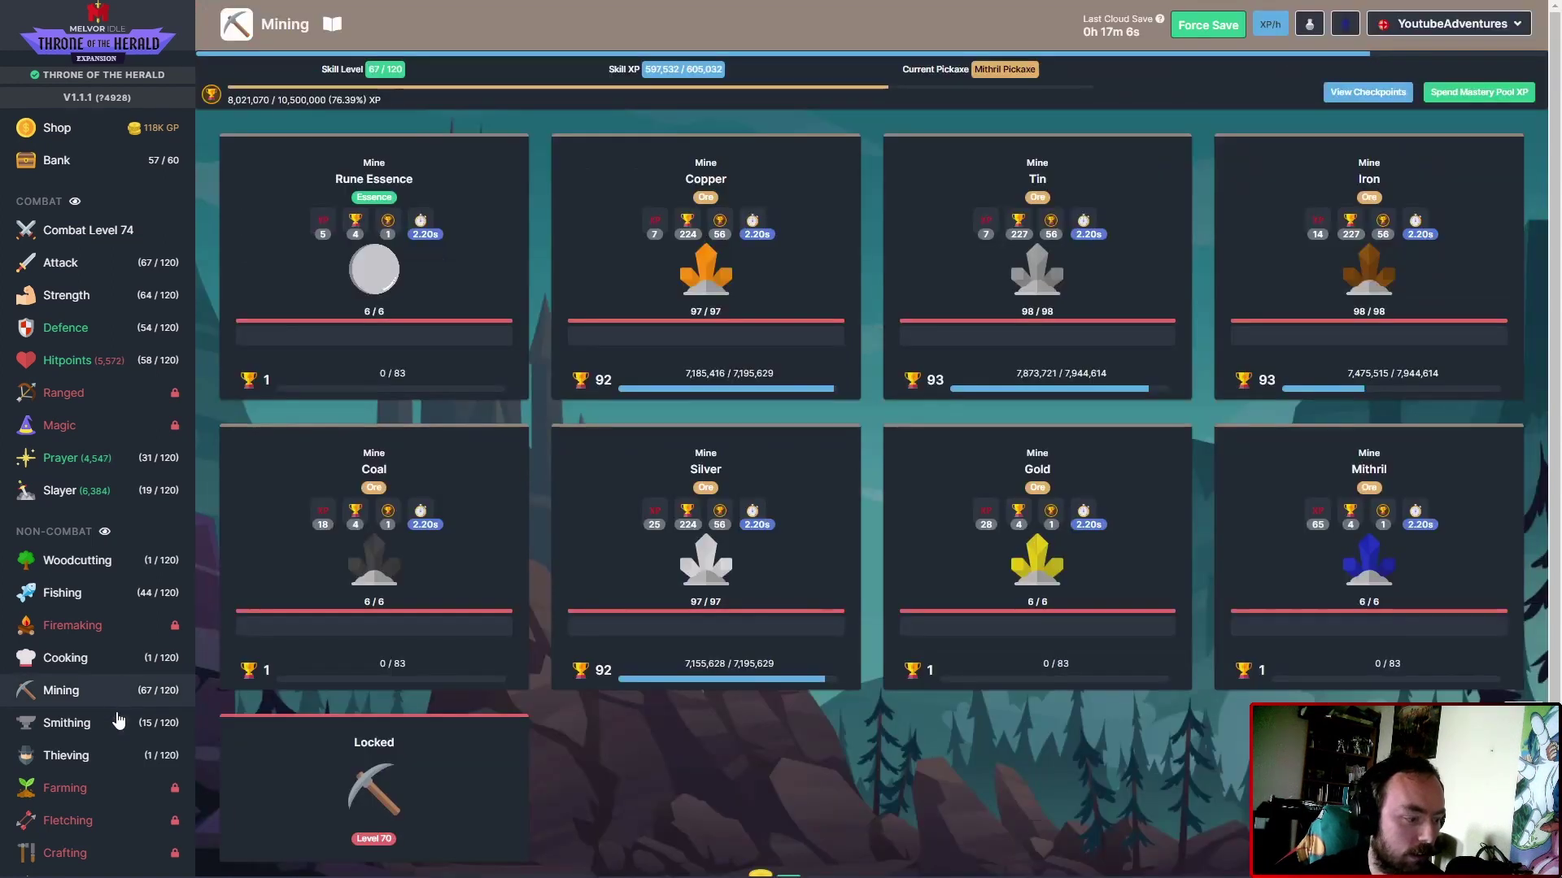
click(66, 722)
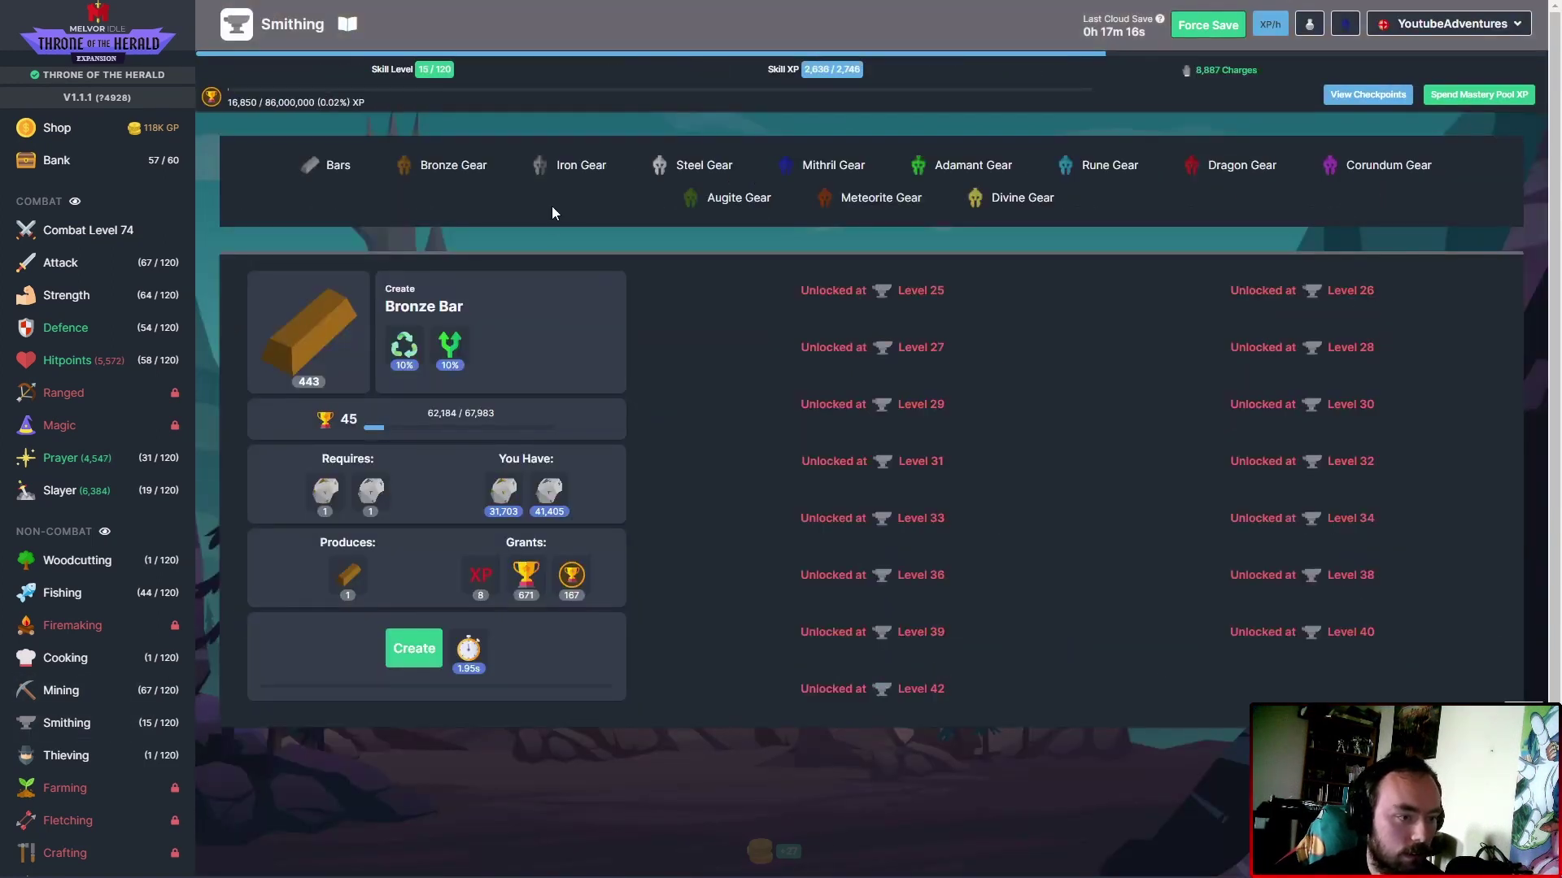
click(590, 171)
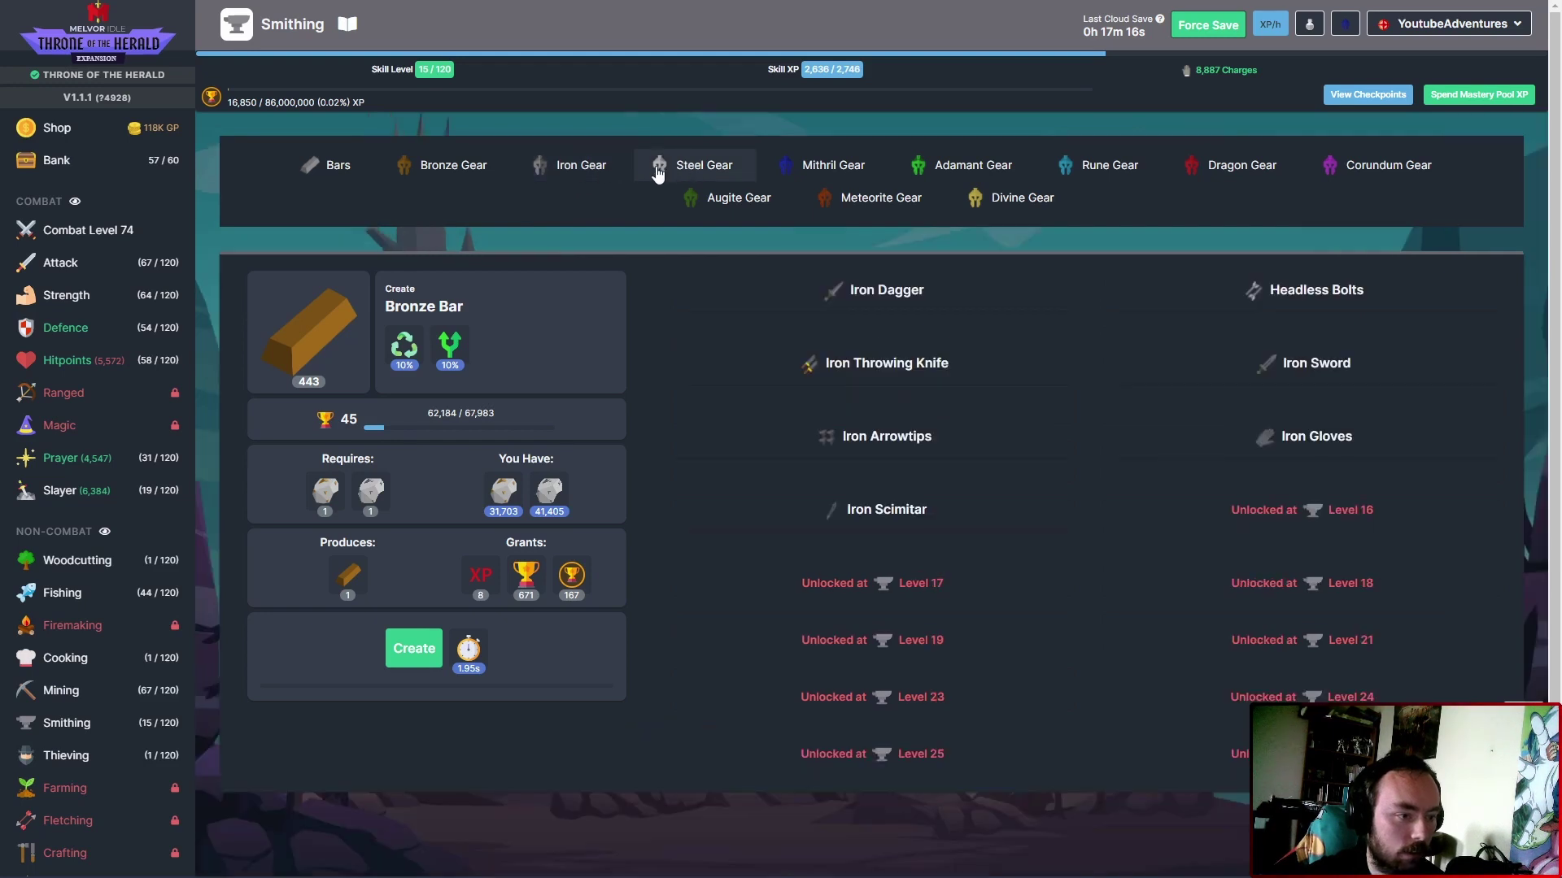
scroll(50, 561, down, 5)
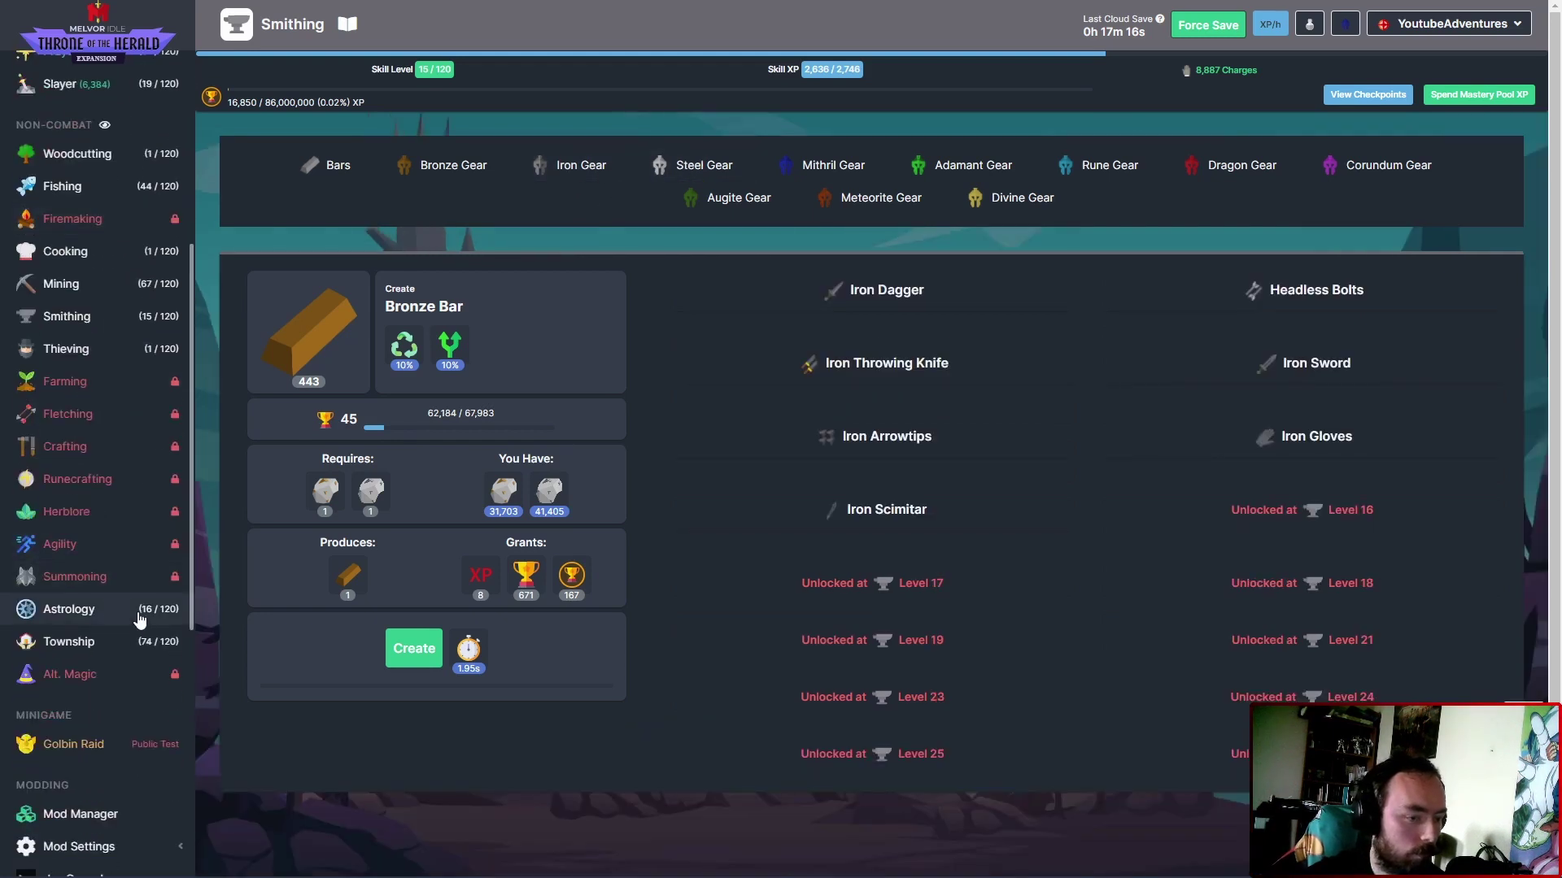
scroll(144, 602, down, 3)
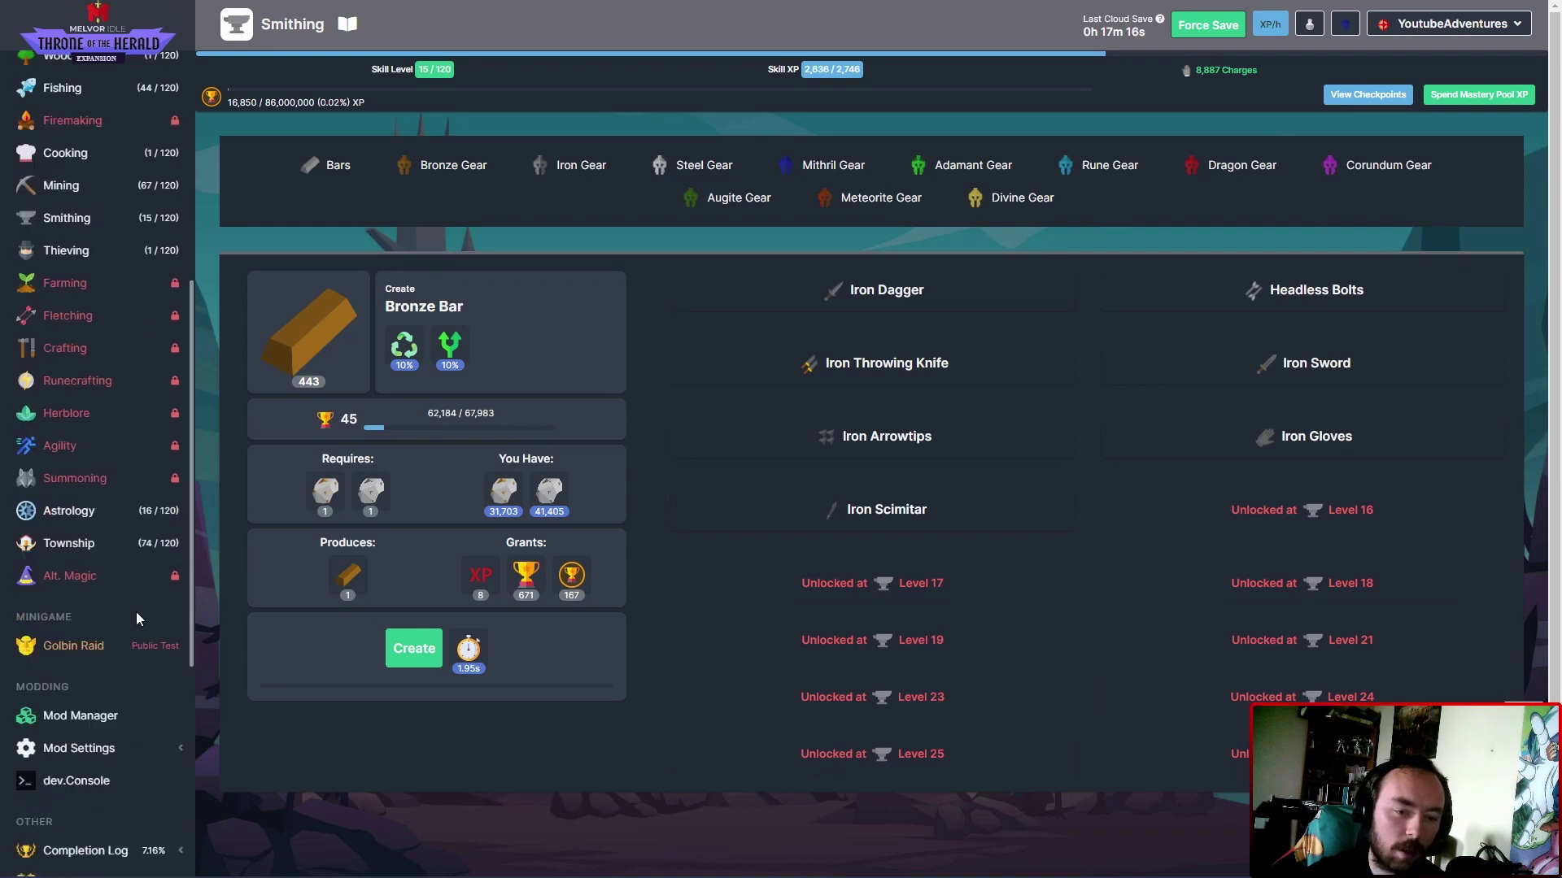
click(146, 758)
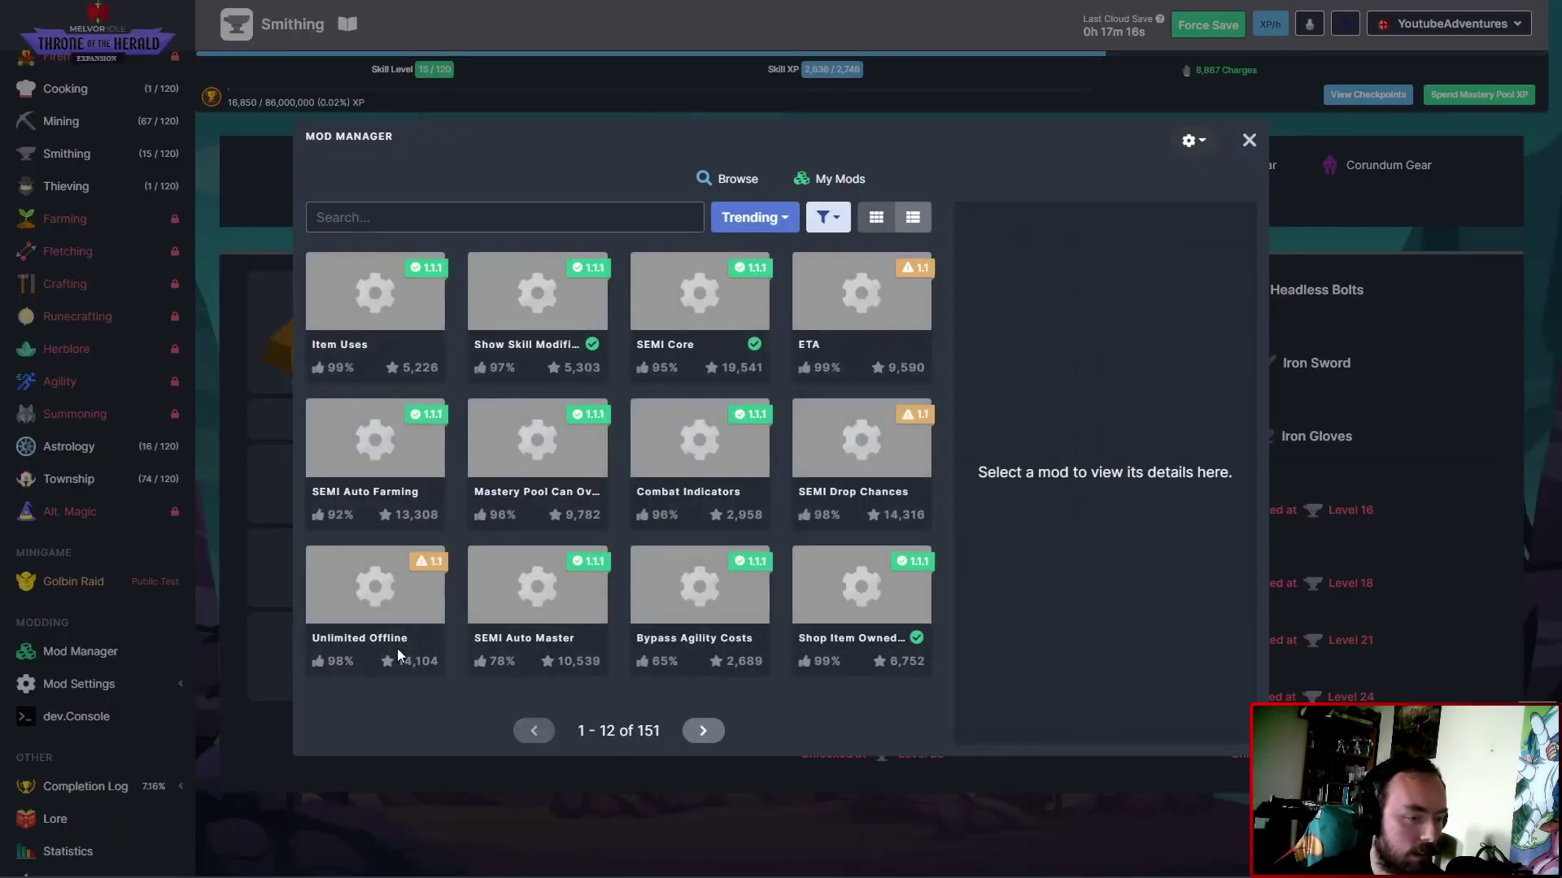
click(1252, 143)
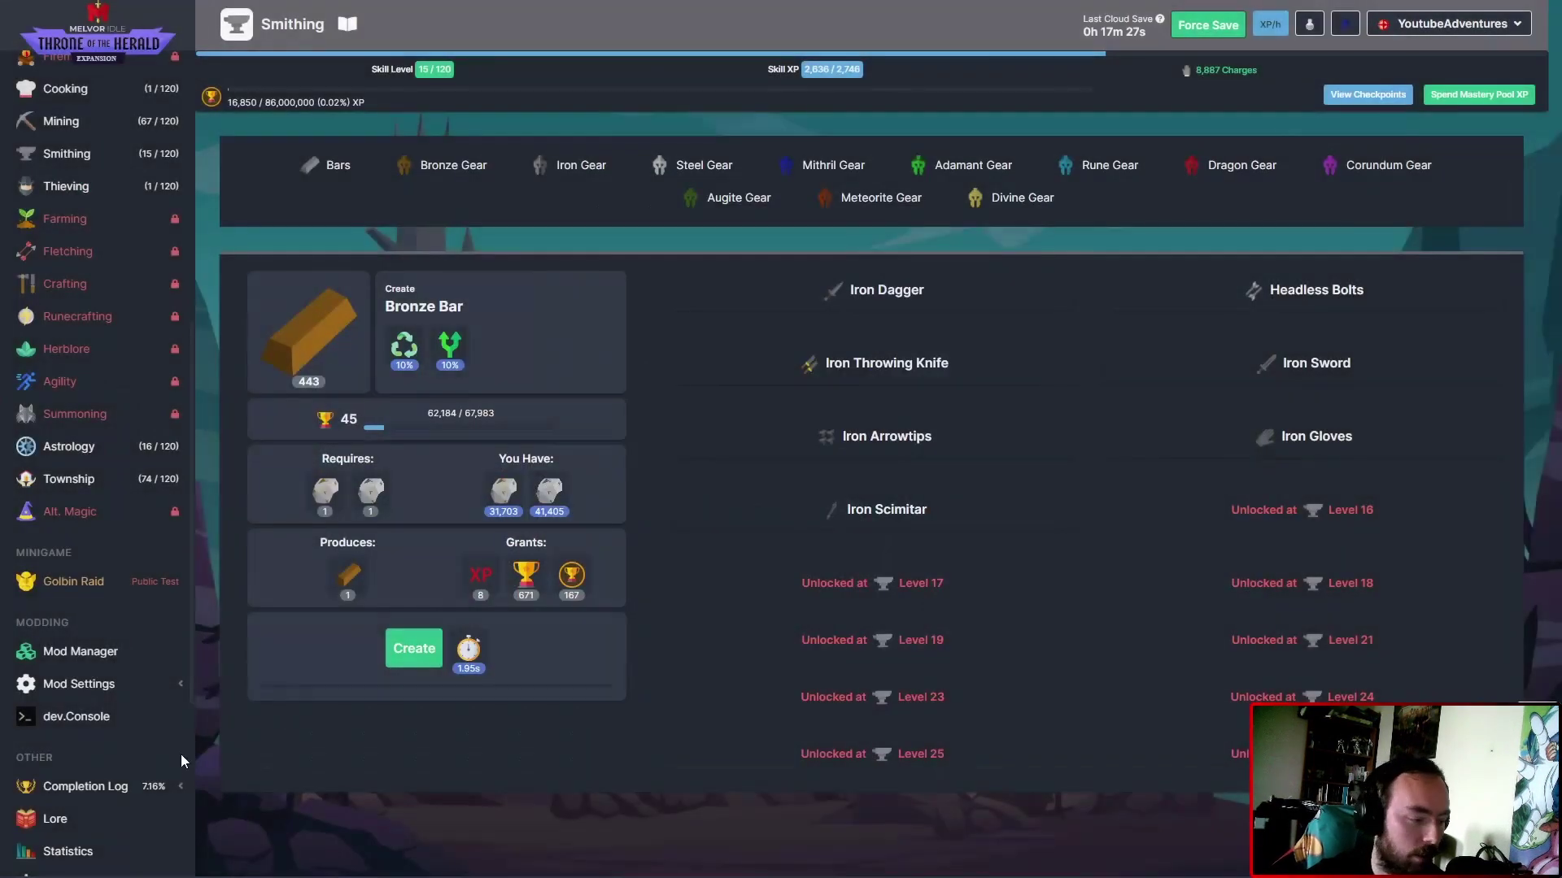
Review the Attack skill level unlocks in the Completion Log.
click(86, 785)
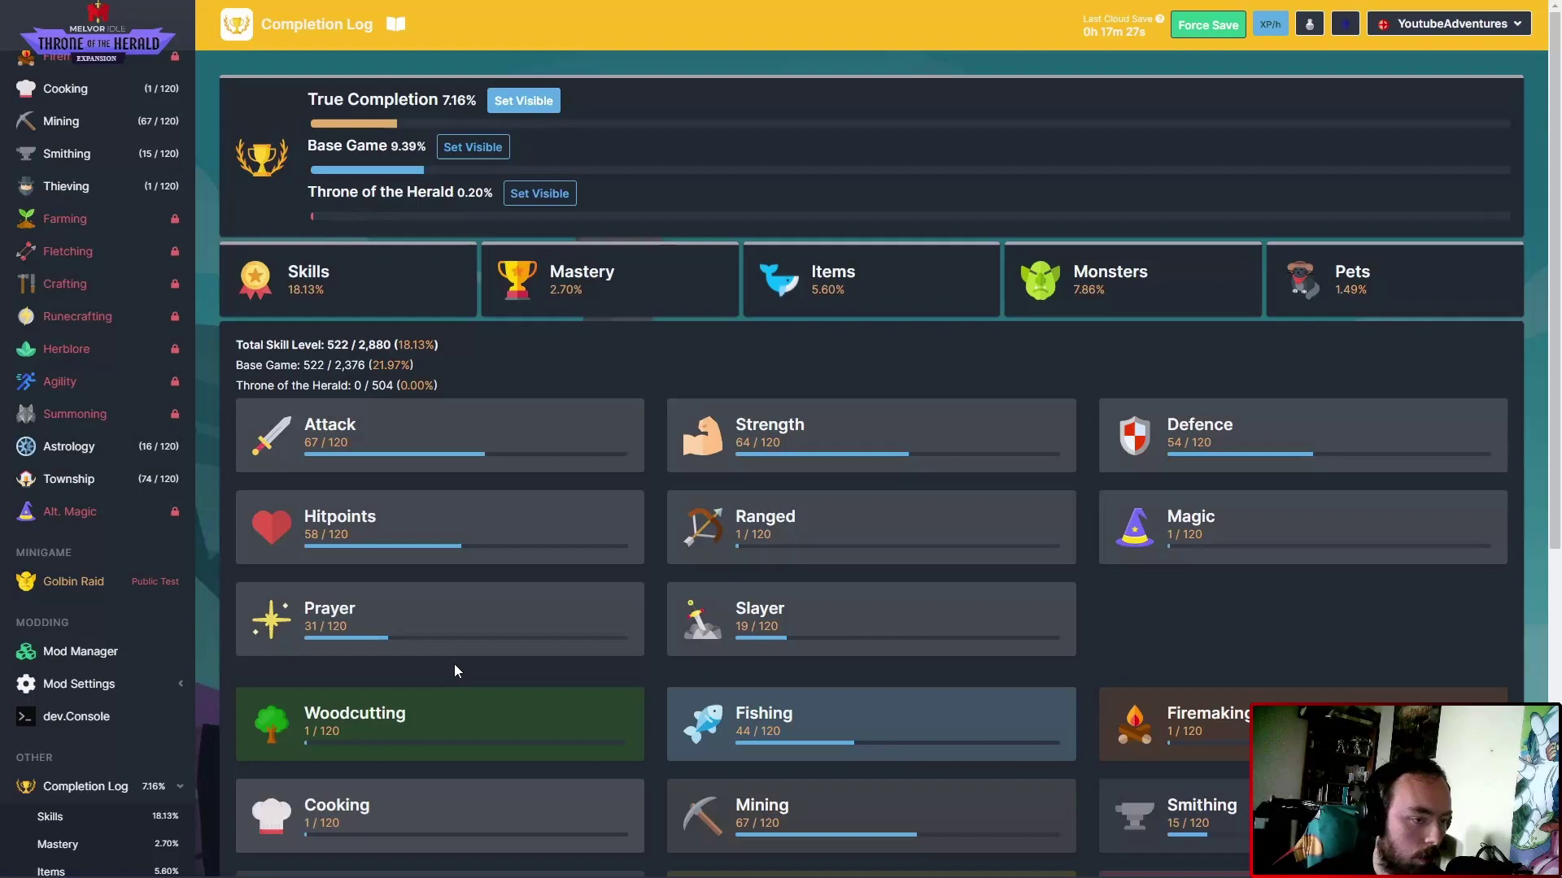
click(603, 455)
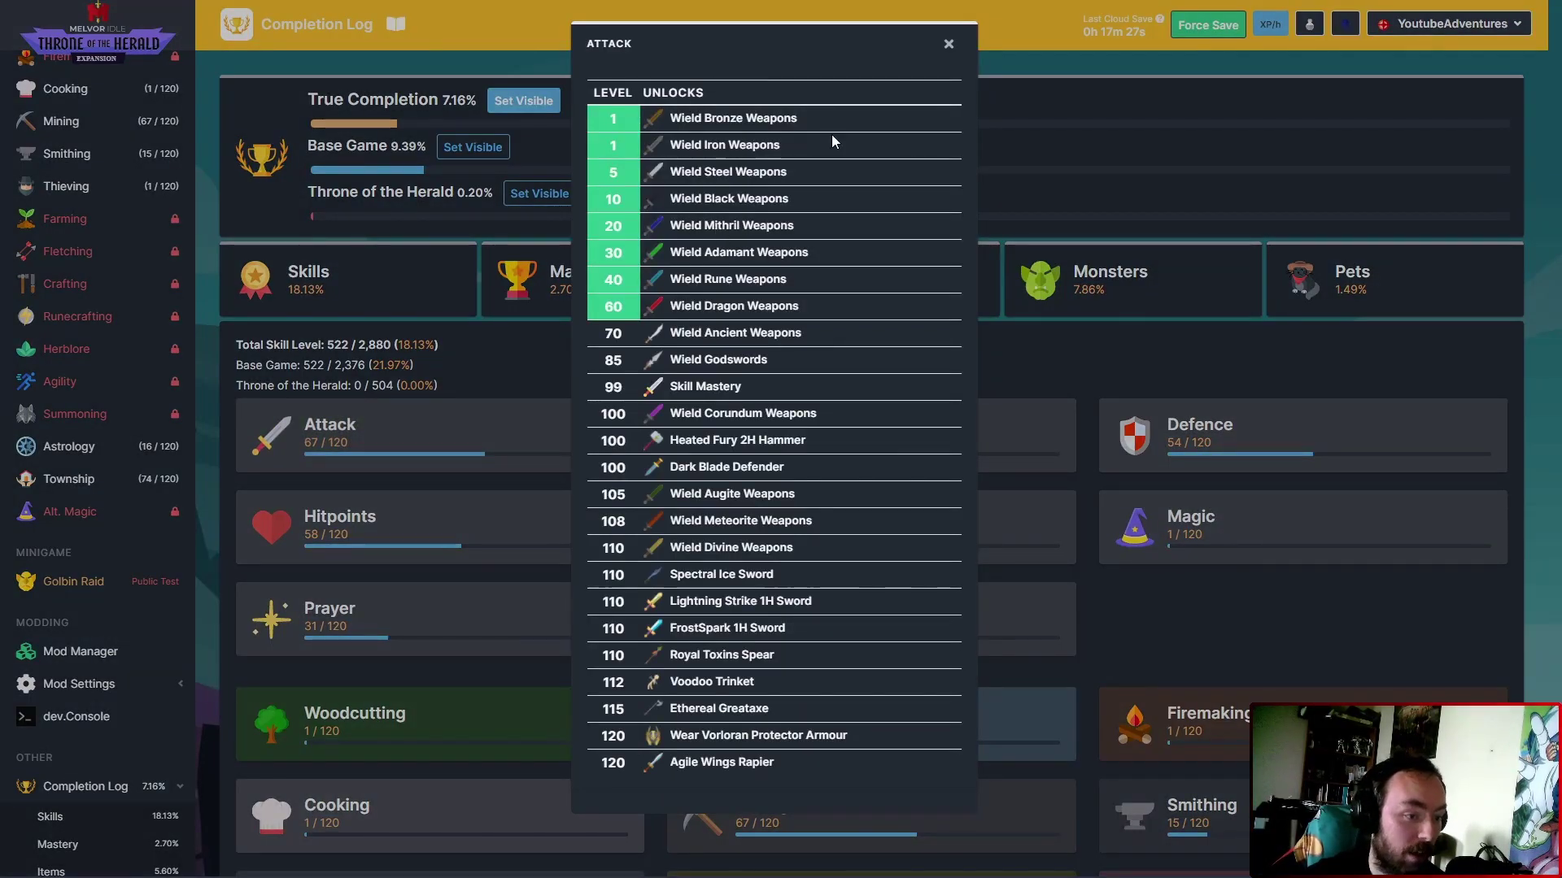
click(955, 52)
scroll(82, 195, up, 5)
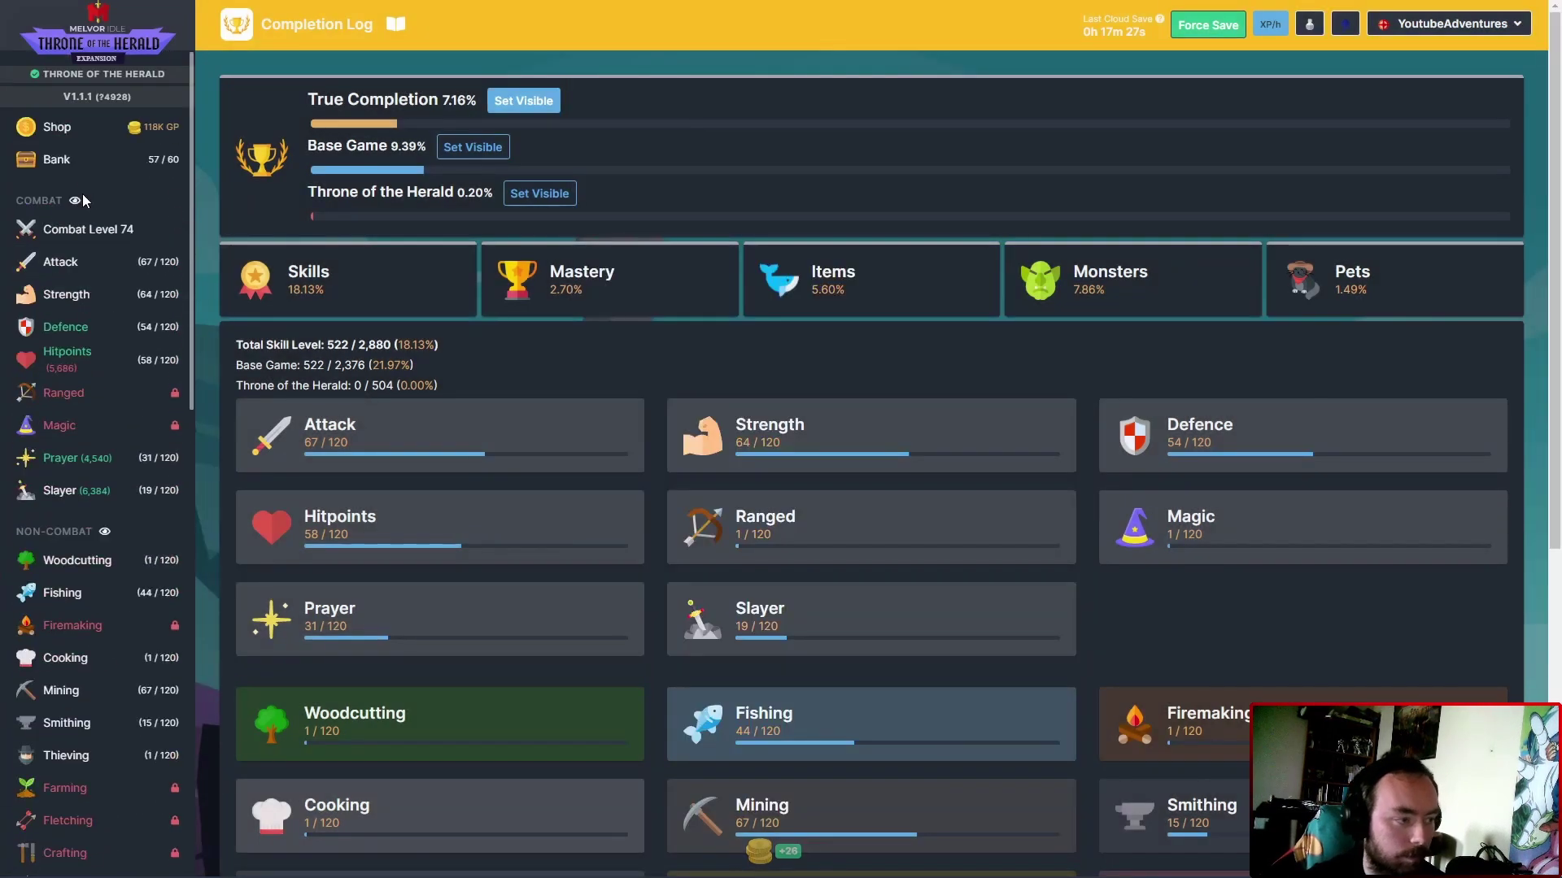
click(113, 162)
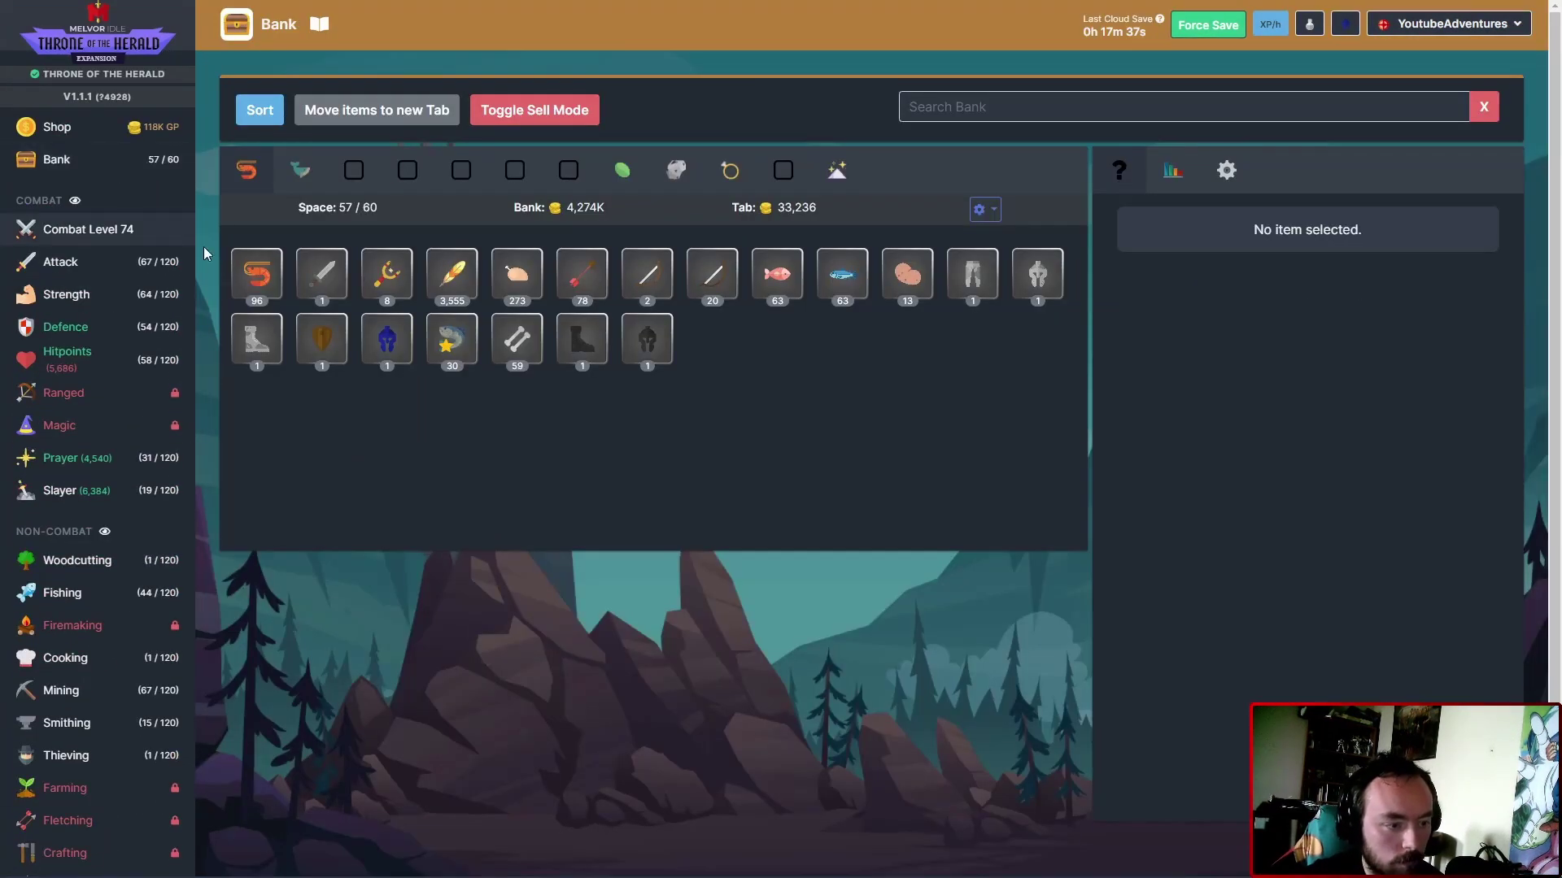
click(100, 238)
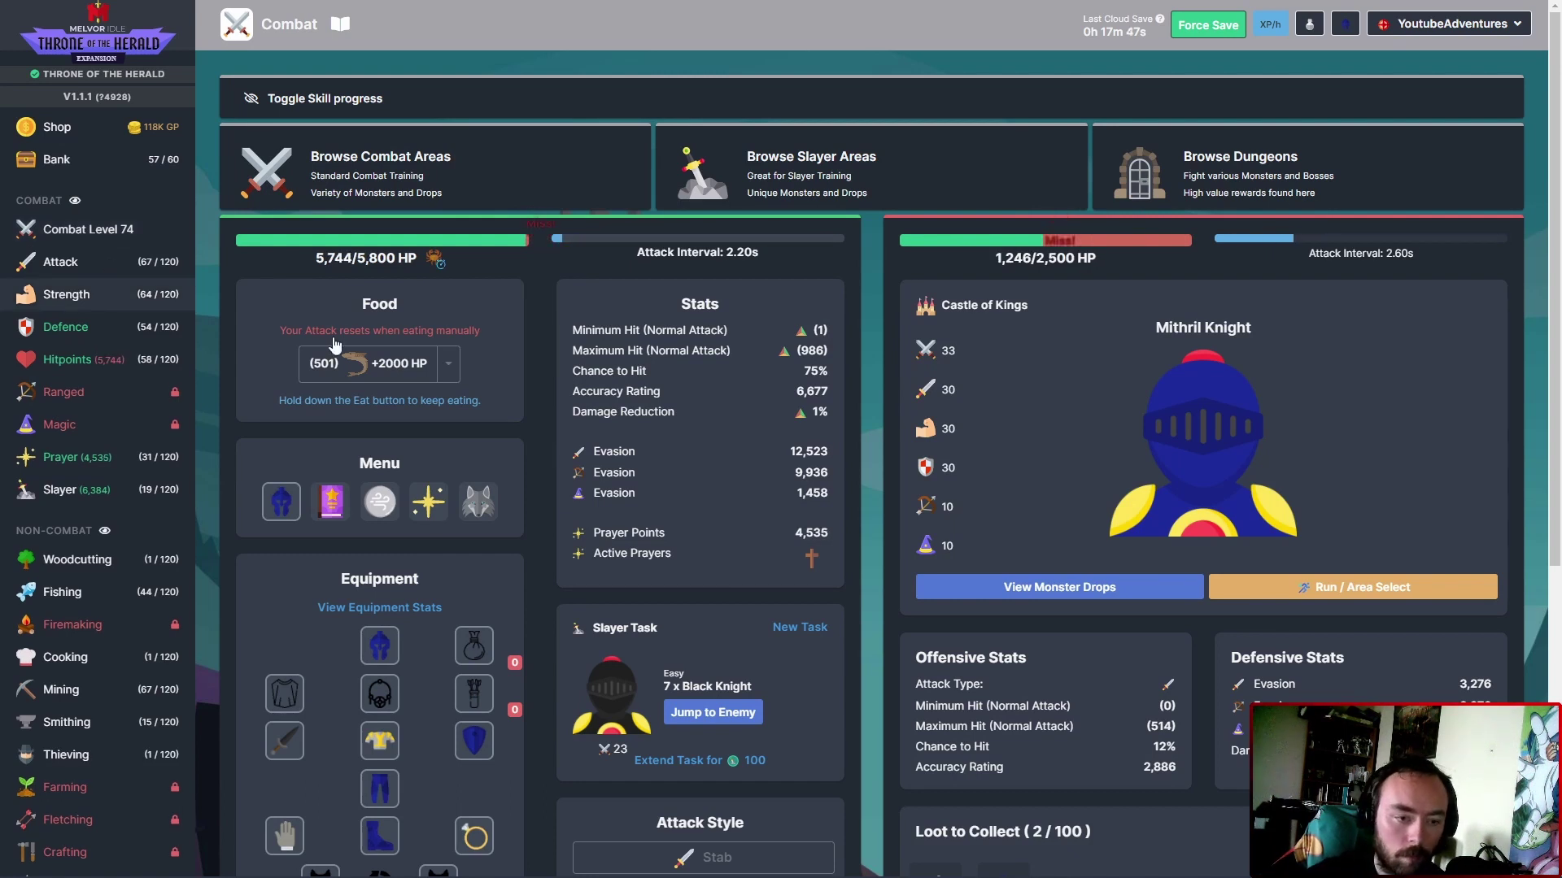
scroll(575, 369, down, 3)
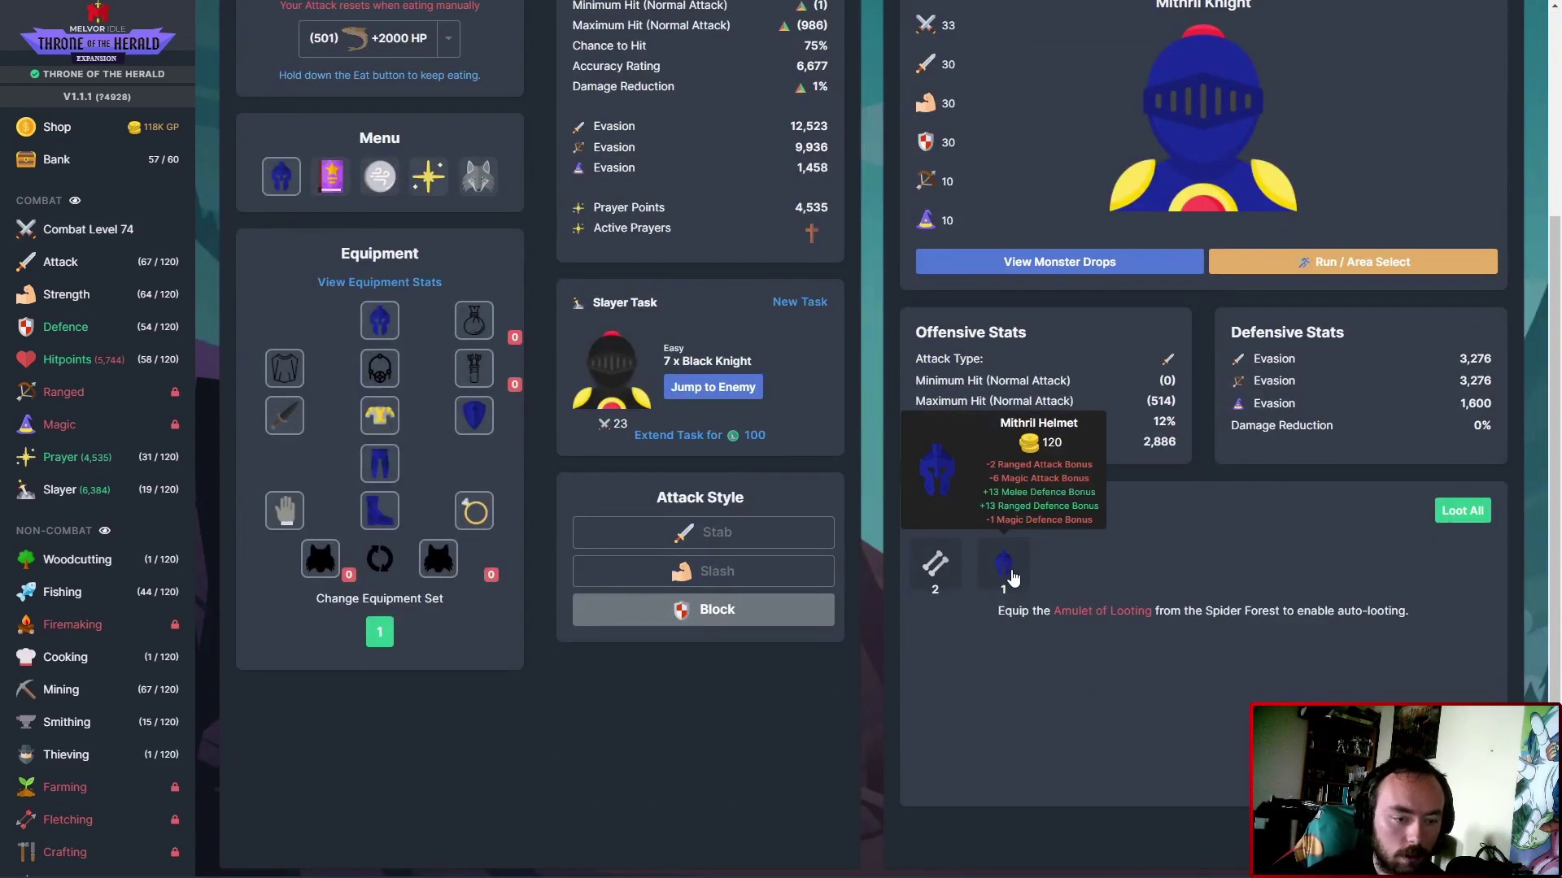
scroll(123, 659, down, 5)
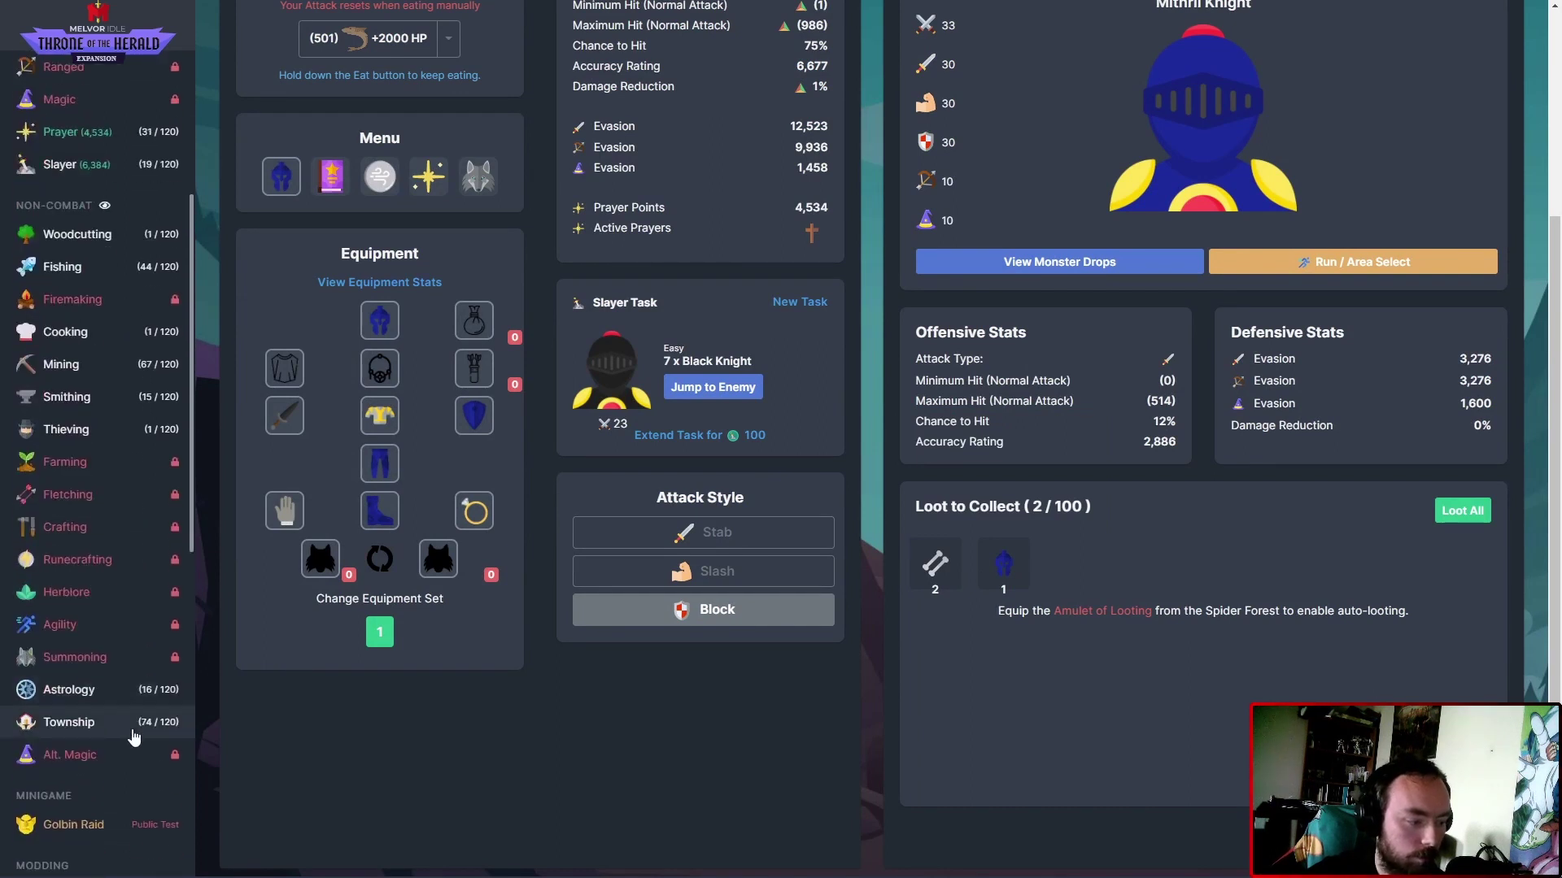
Demolish the Herbalist in the Township's Mountains biome and refresh its building list.
click(69, 721)
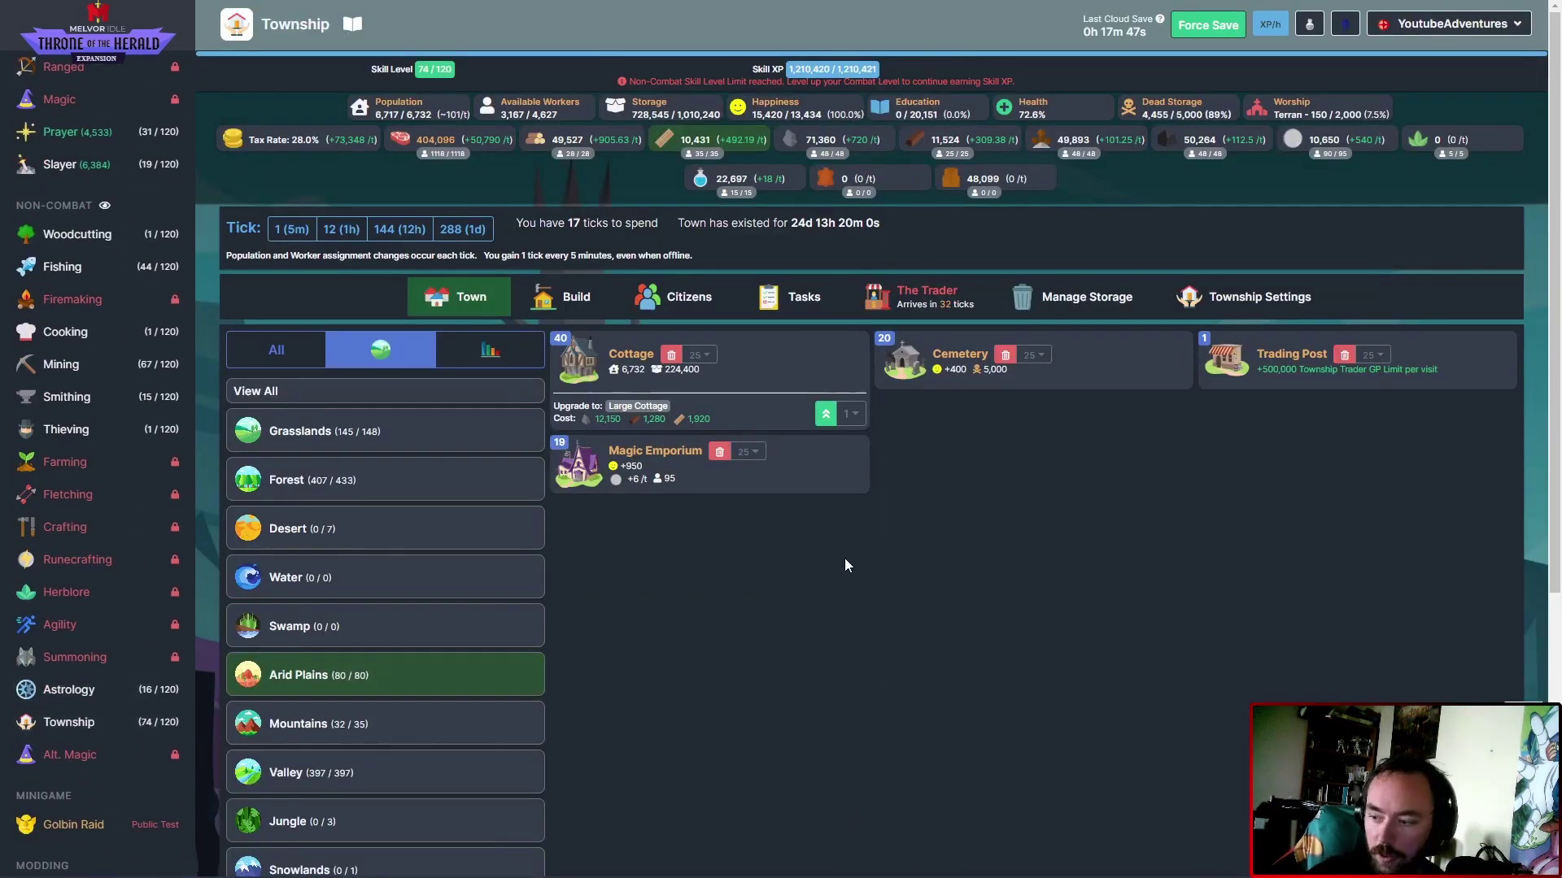
click(408, 723)
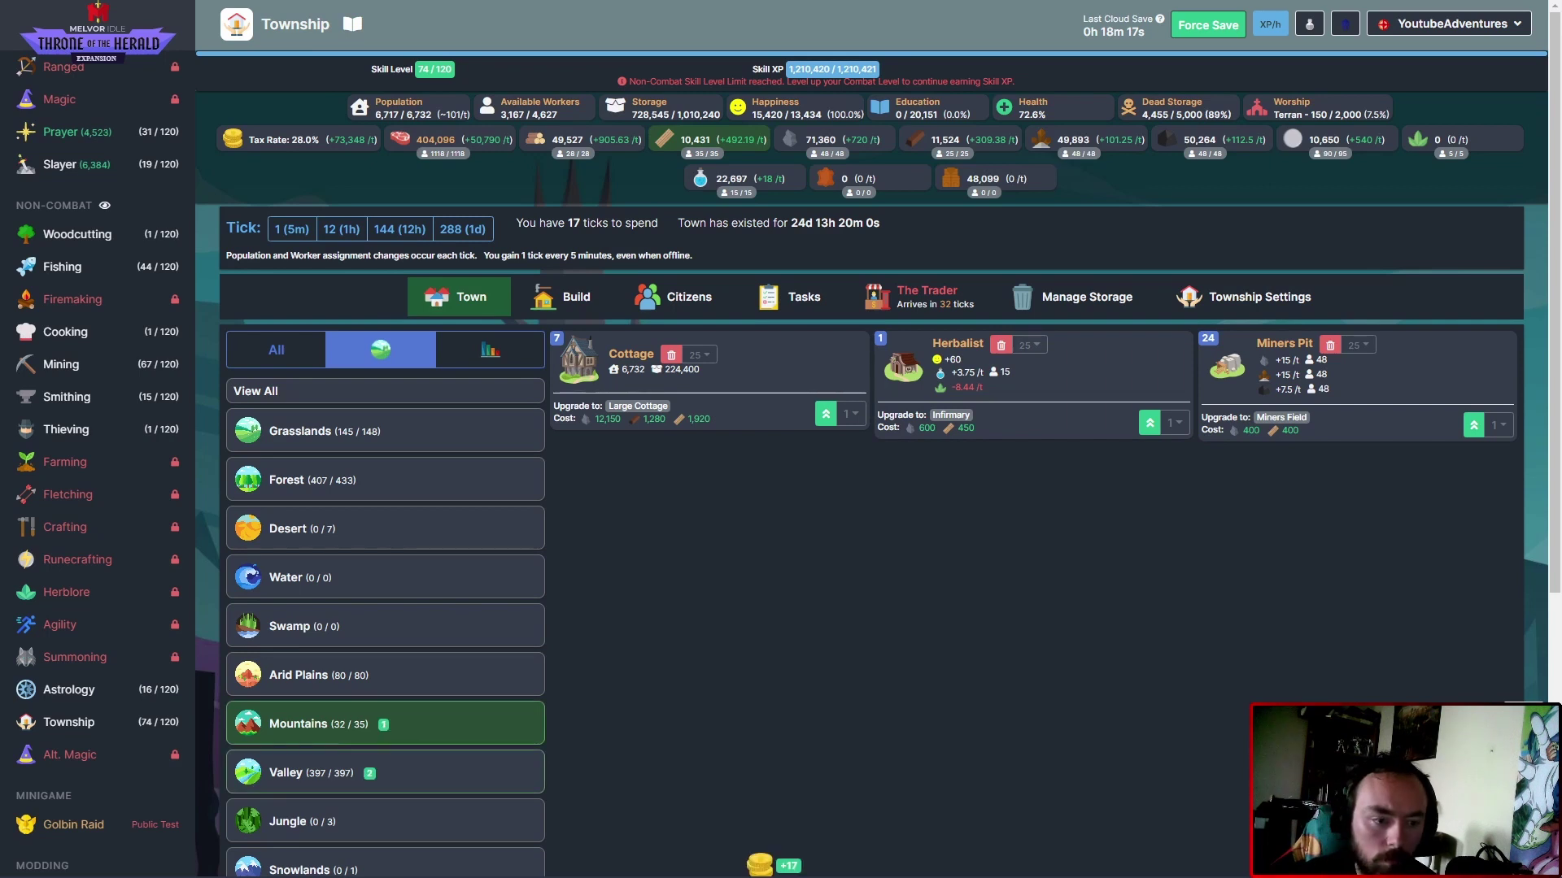
click(1002, 357)
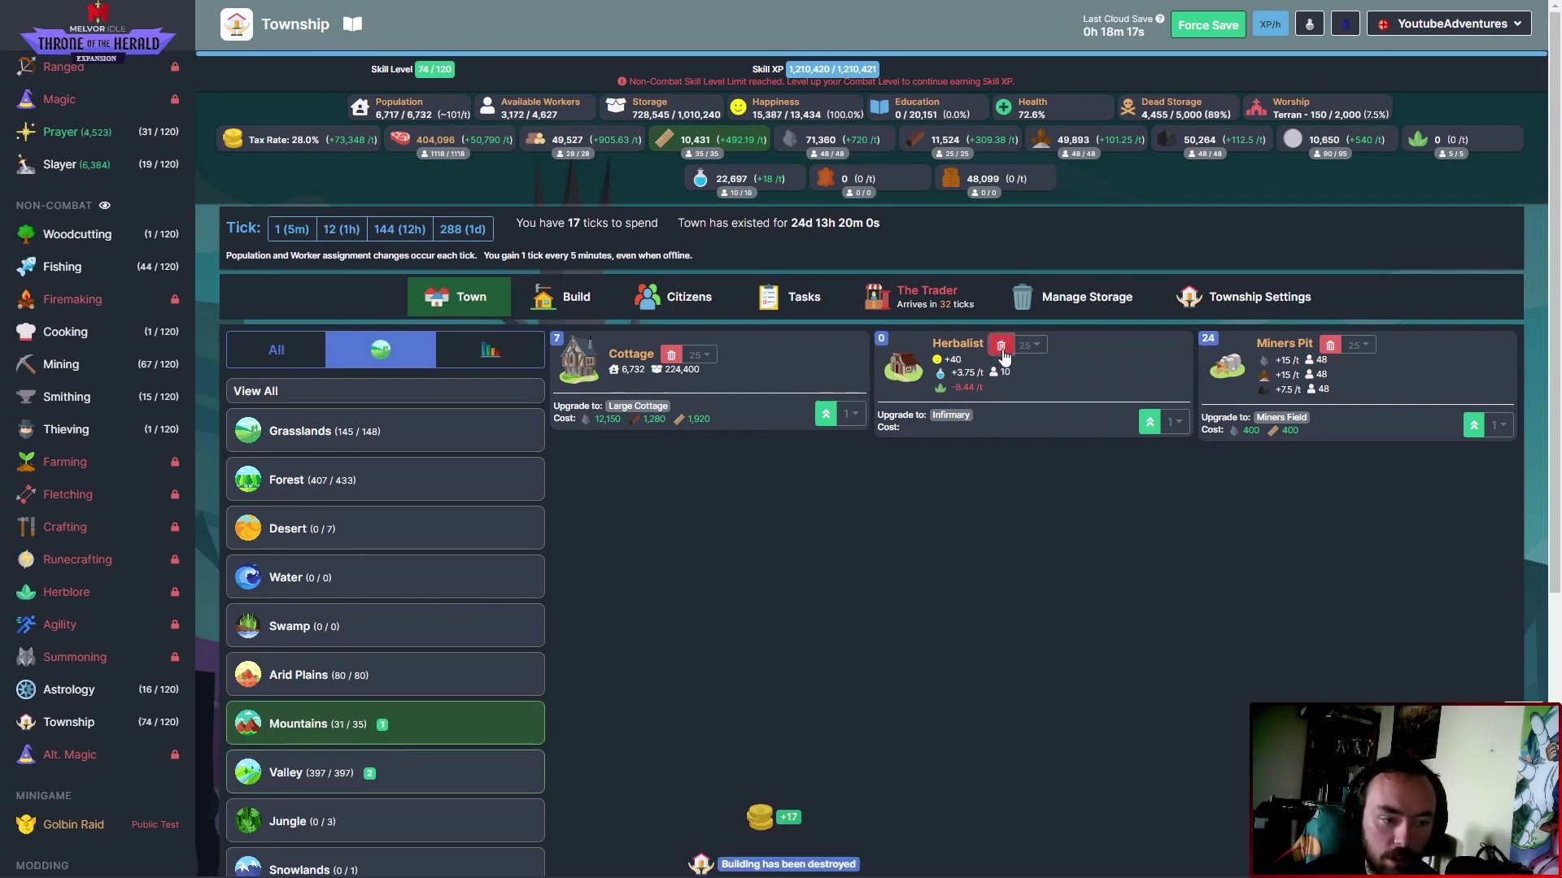
click(486, 675)
click(487, 724)
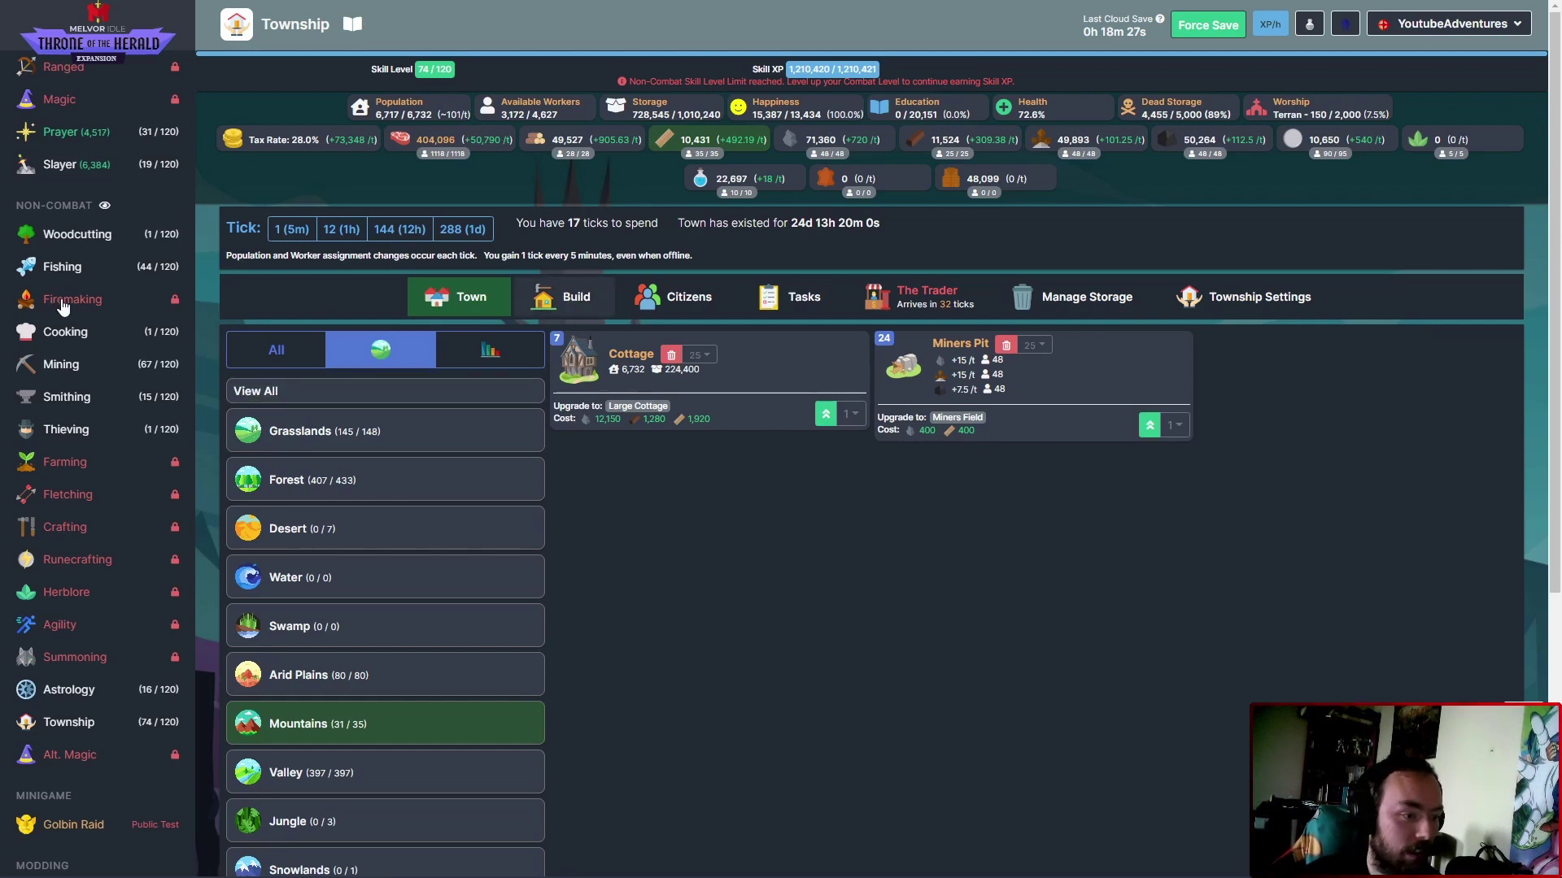
scroll(61, 305, up, 5)
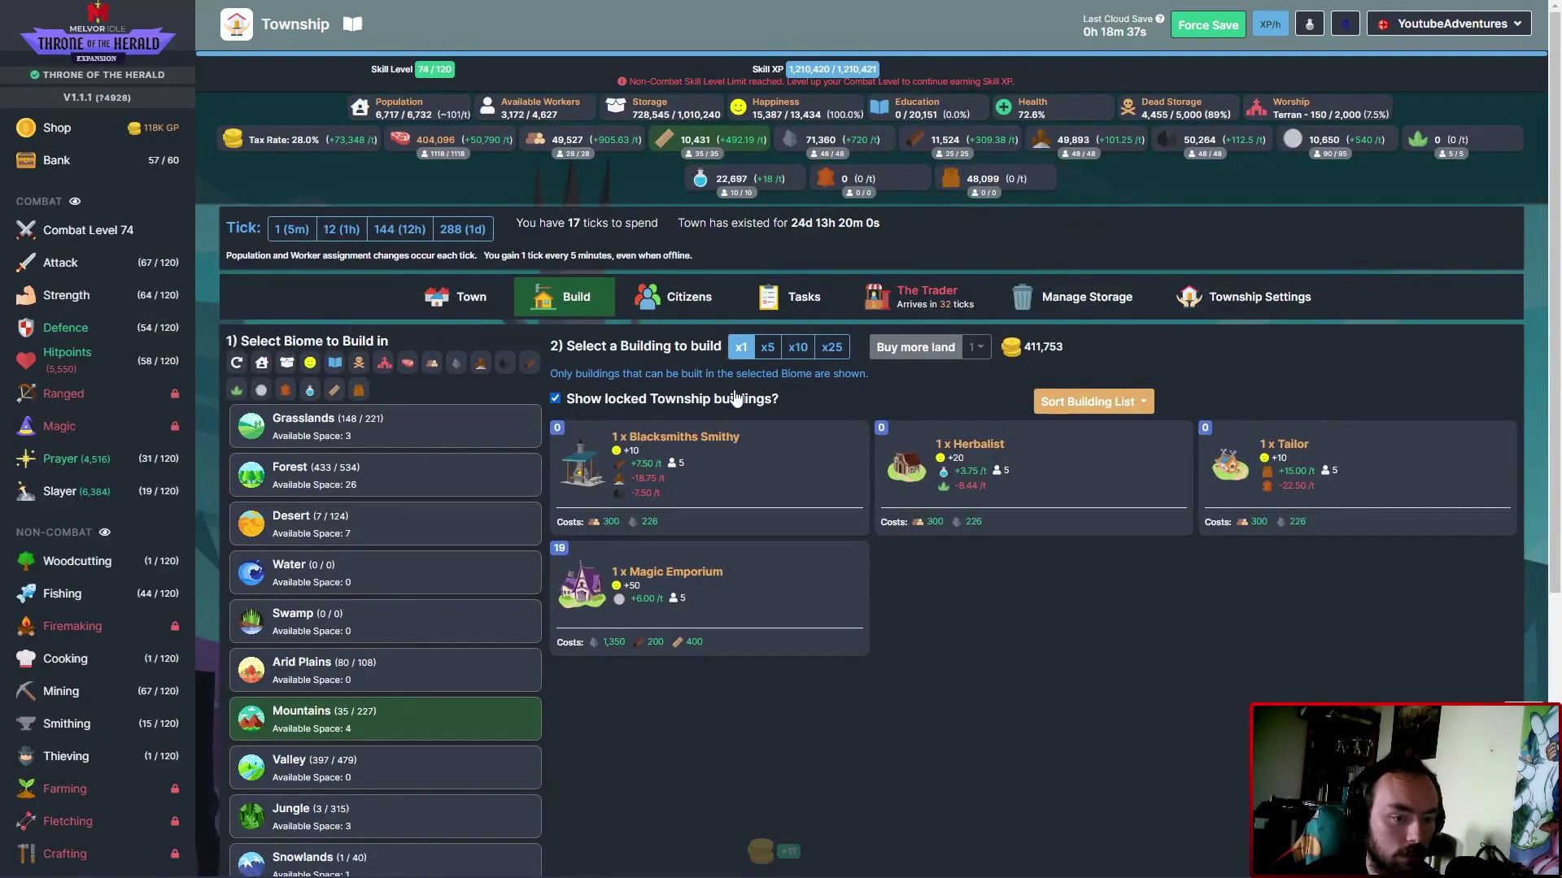
Spend the stored township ticks and buy two more sections of Mountains land.
click(293, 229)
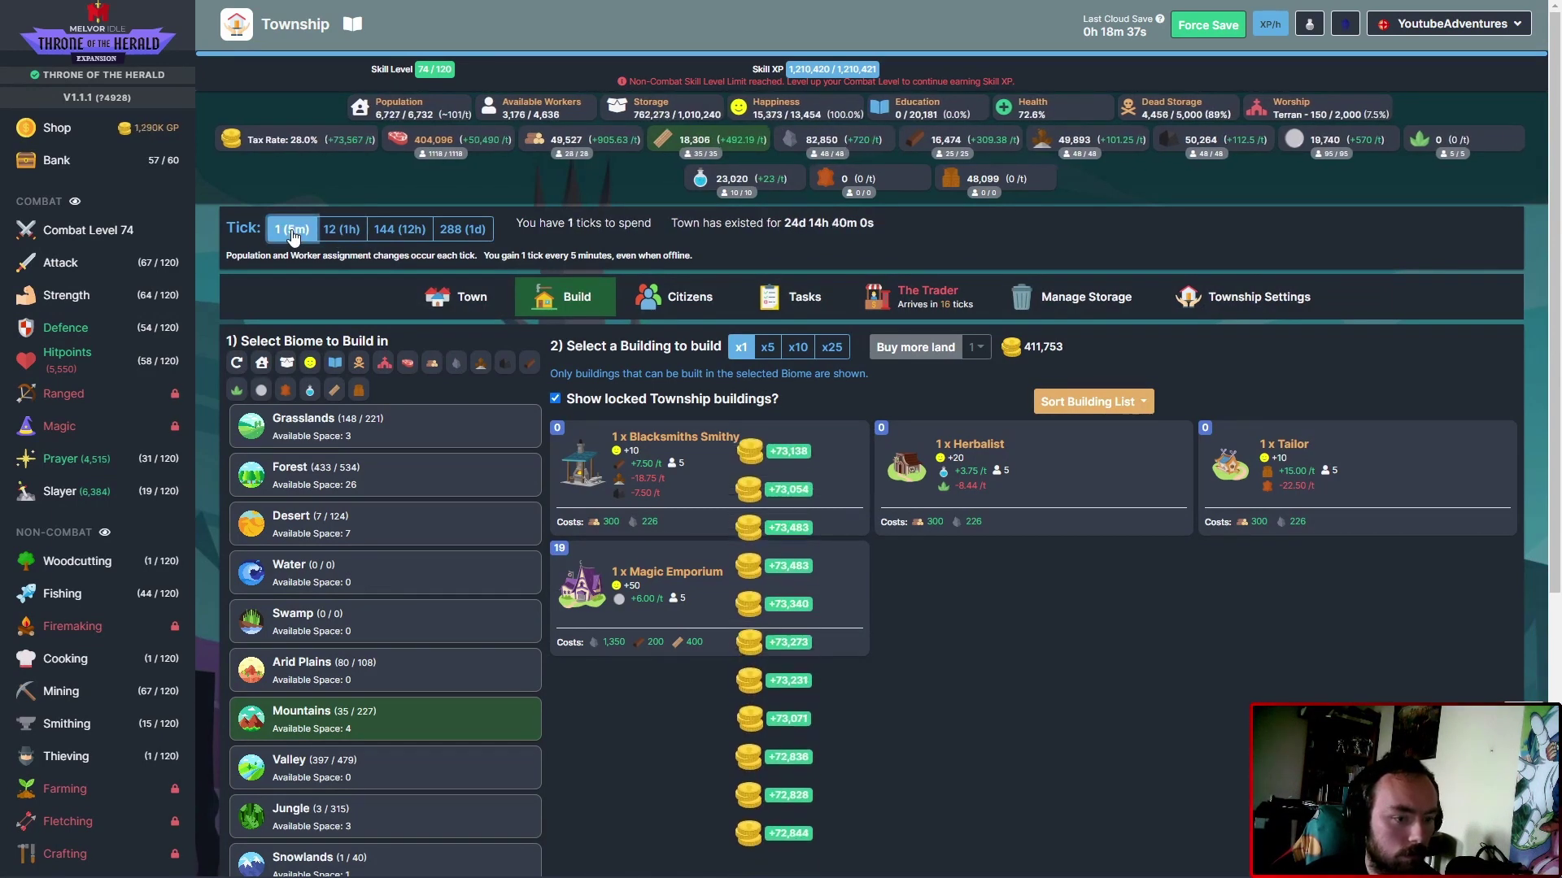
click(292, 230)
click(292, 229)
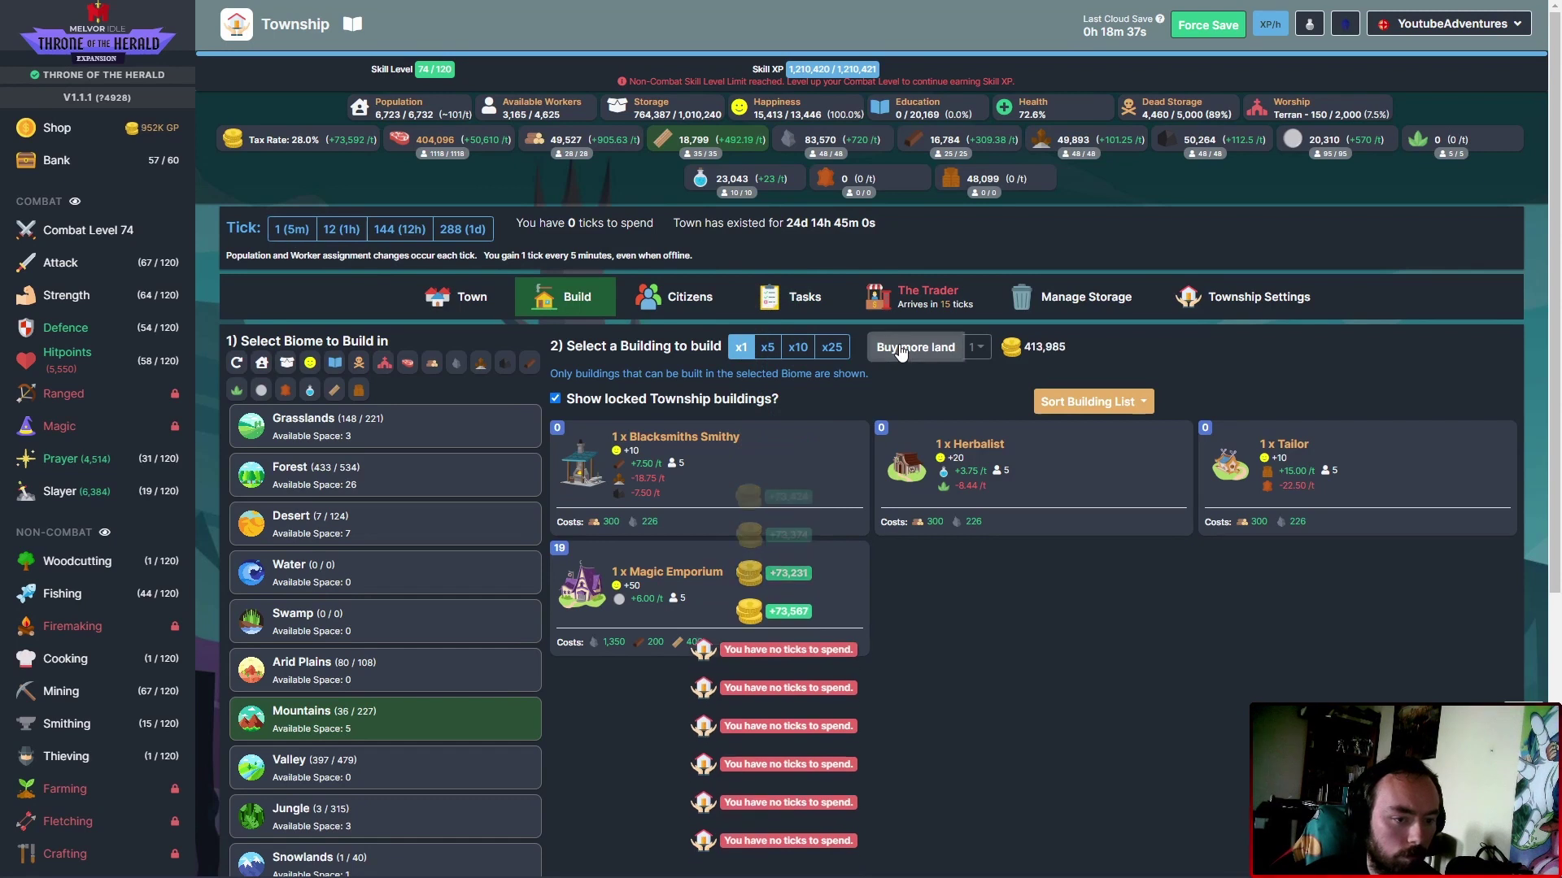
click(901, 352)
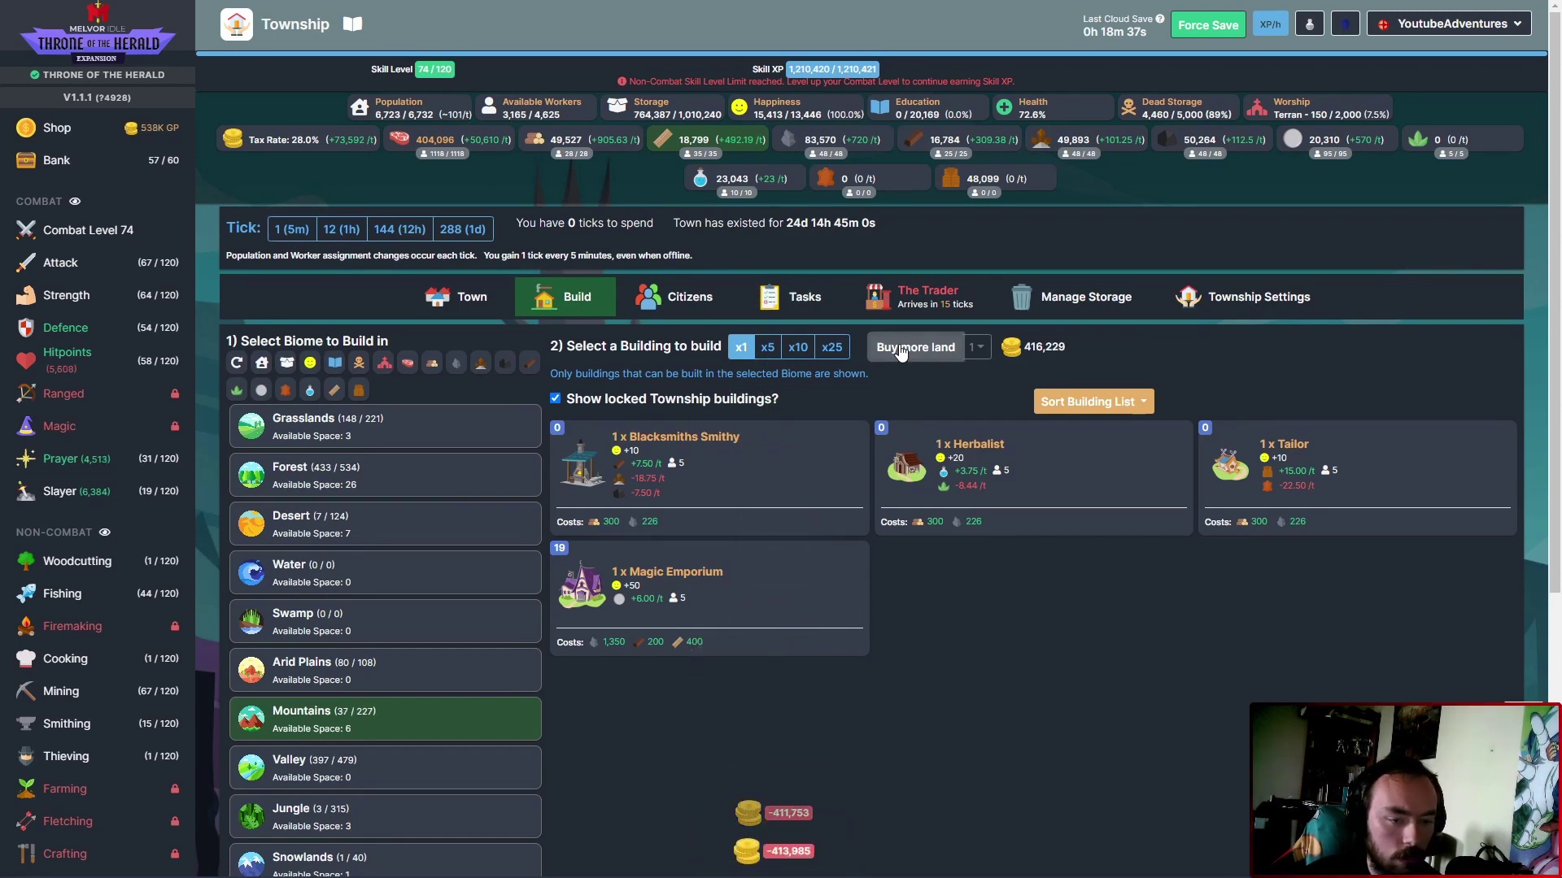
click(900, 352)
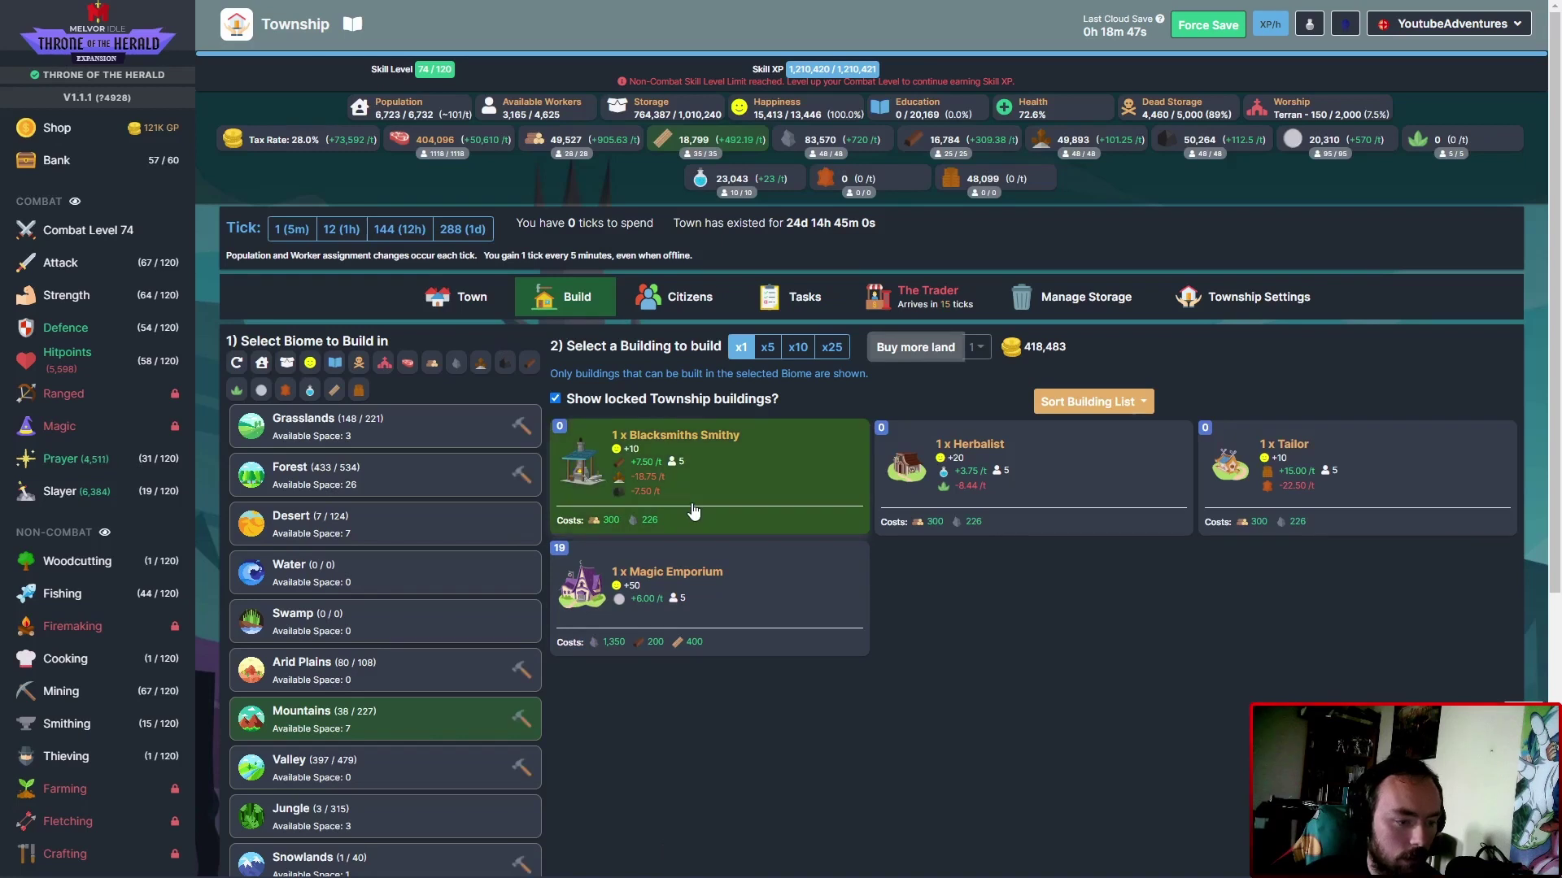
Set the building list filter to Show All and return to the town overview.
click(1091, 402)
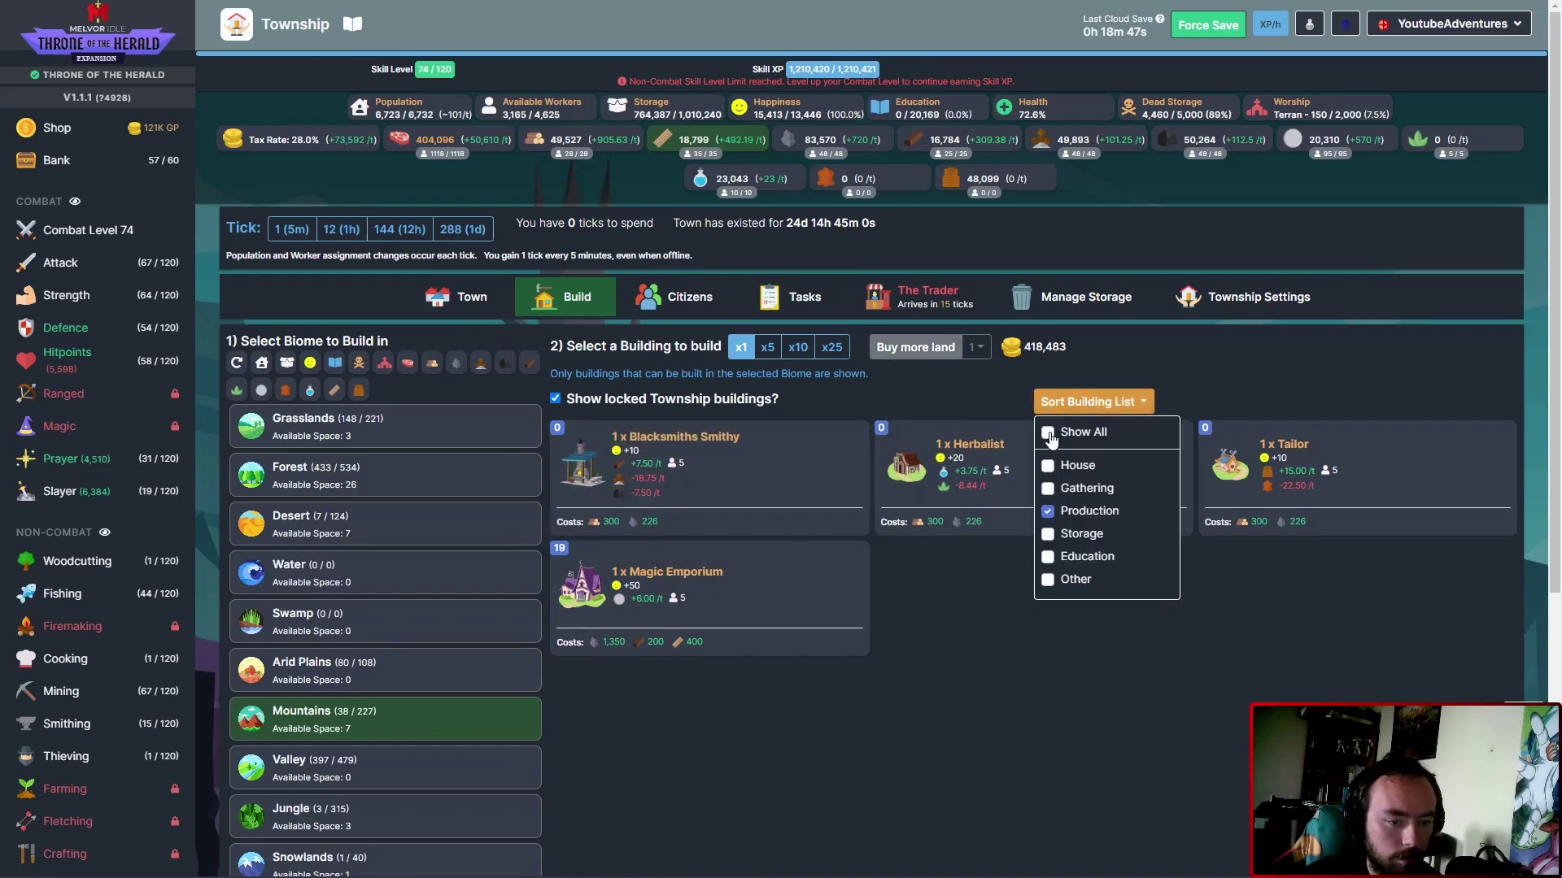
click(1047, 432)
click(1235, 369)
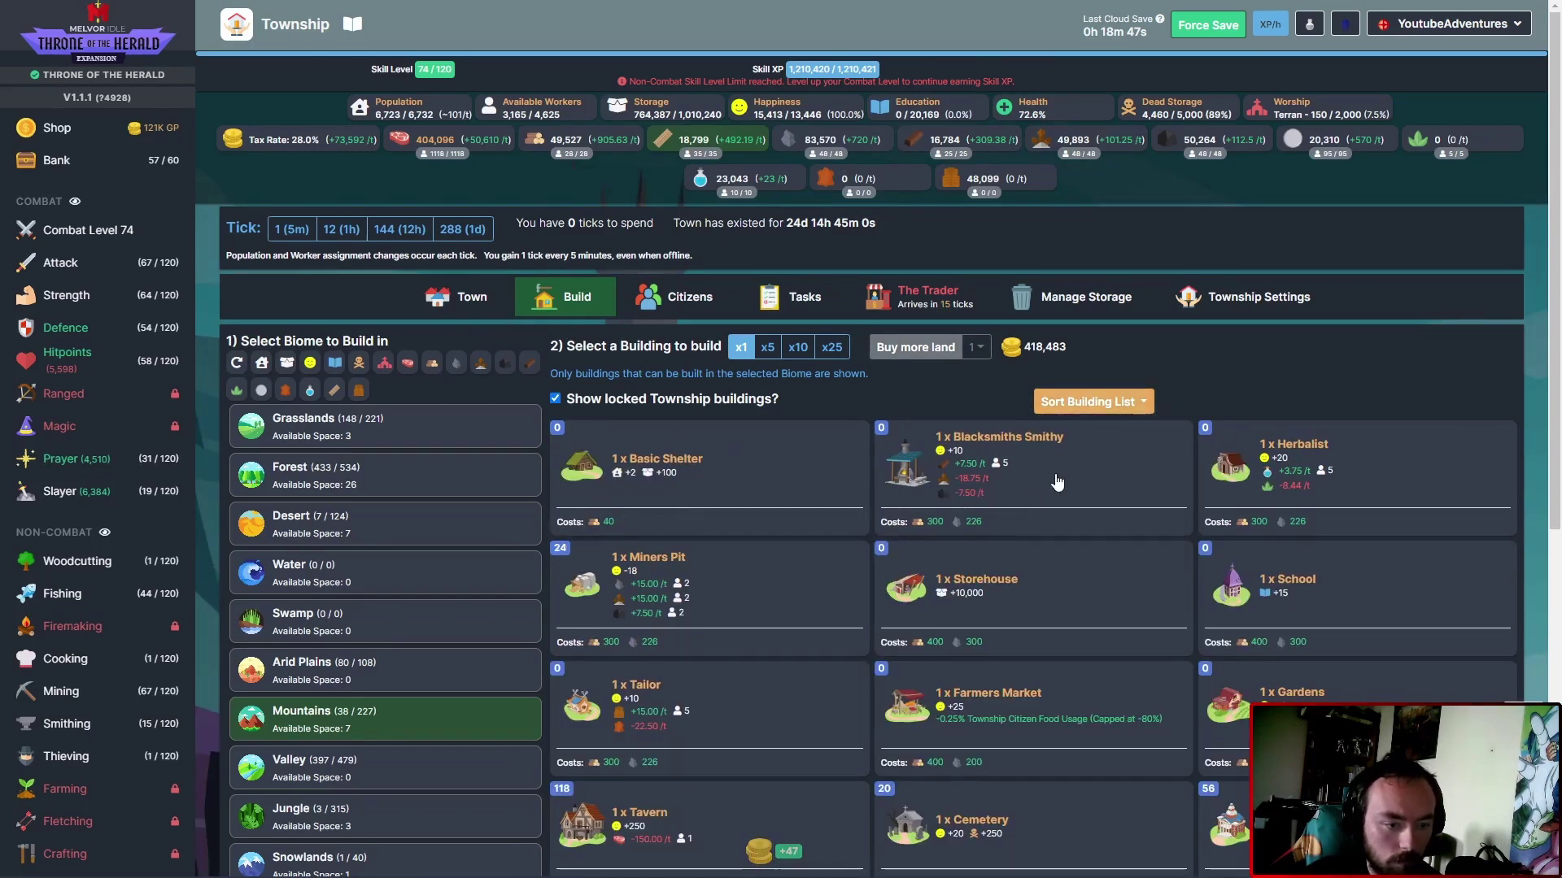
click(466, 302)
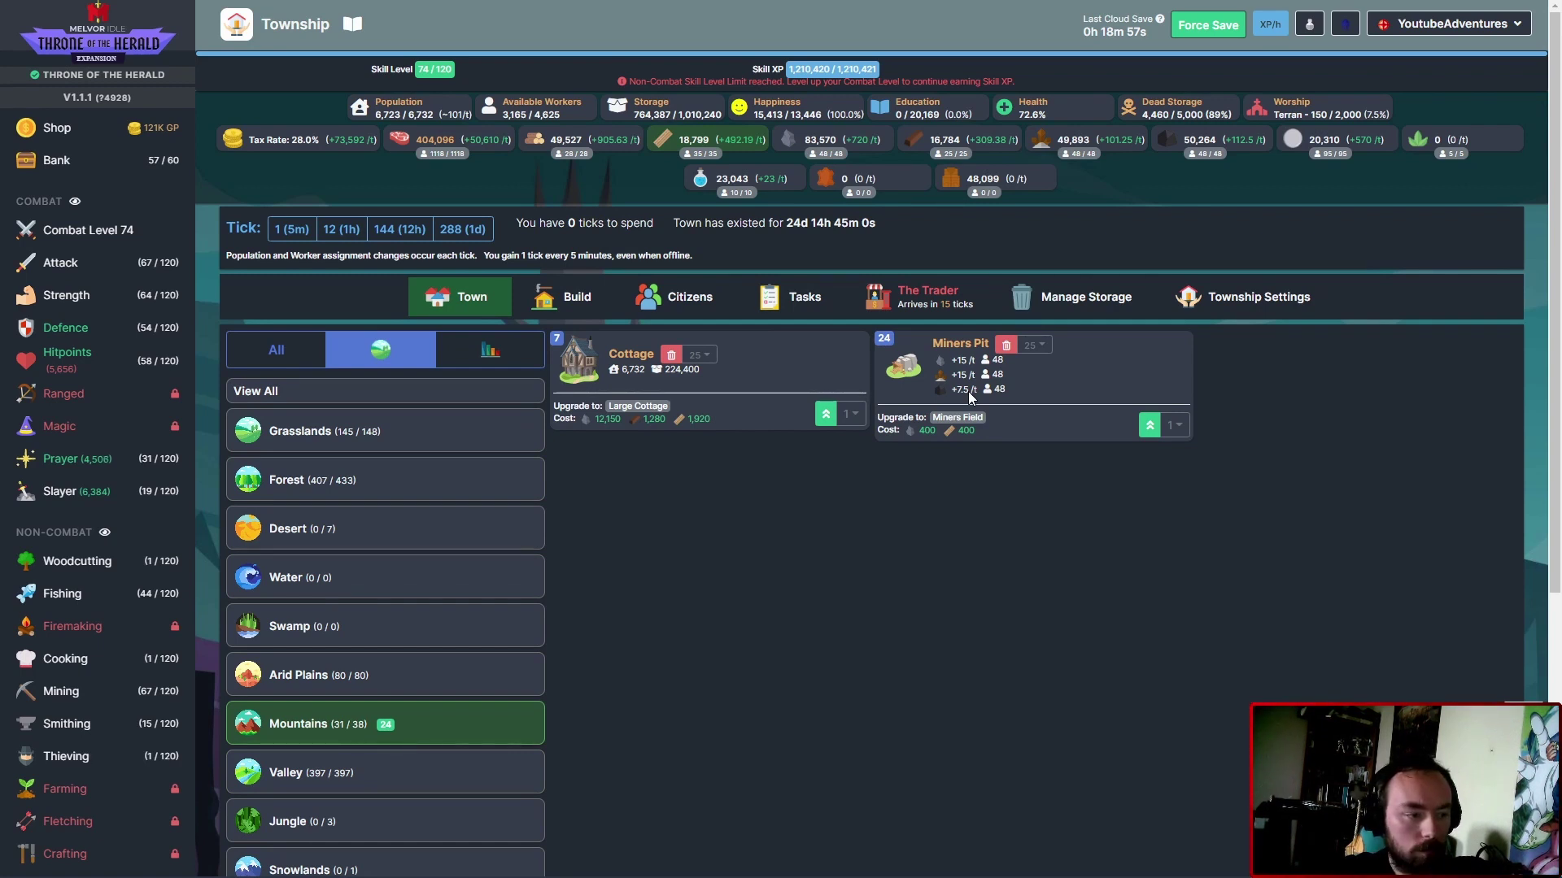
Build Town Halls in Mountains until the land is full.
click(578, 303)
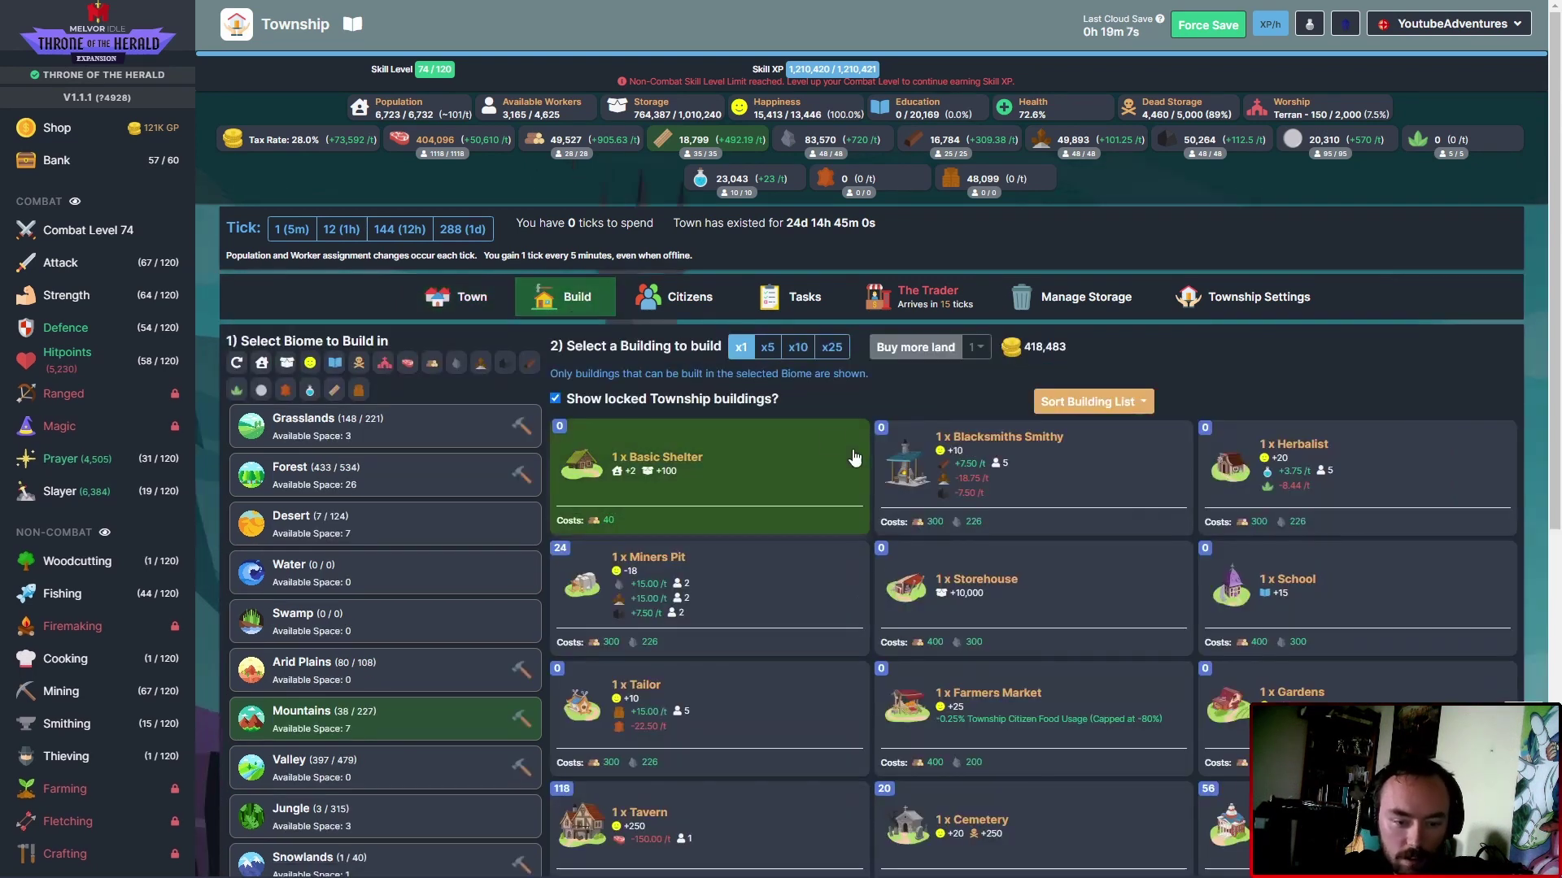
scroll(1038, 550, down, 1)
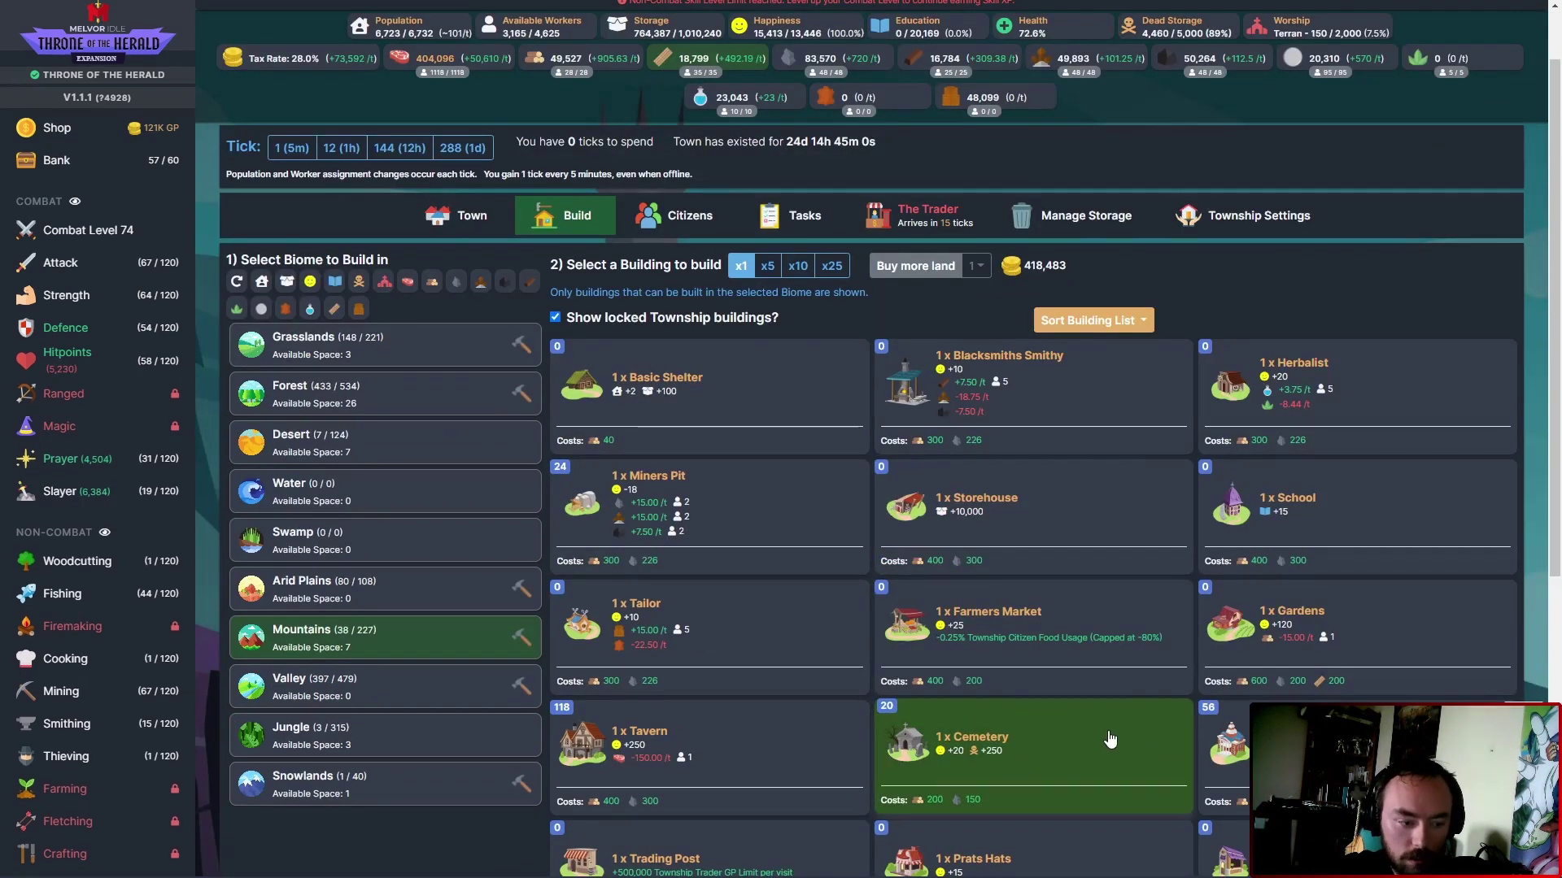
scroll(1103, 738, down, 1)
scroll(1103, 738, down, 1)
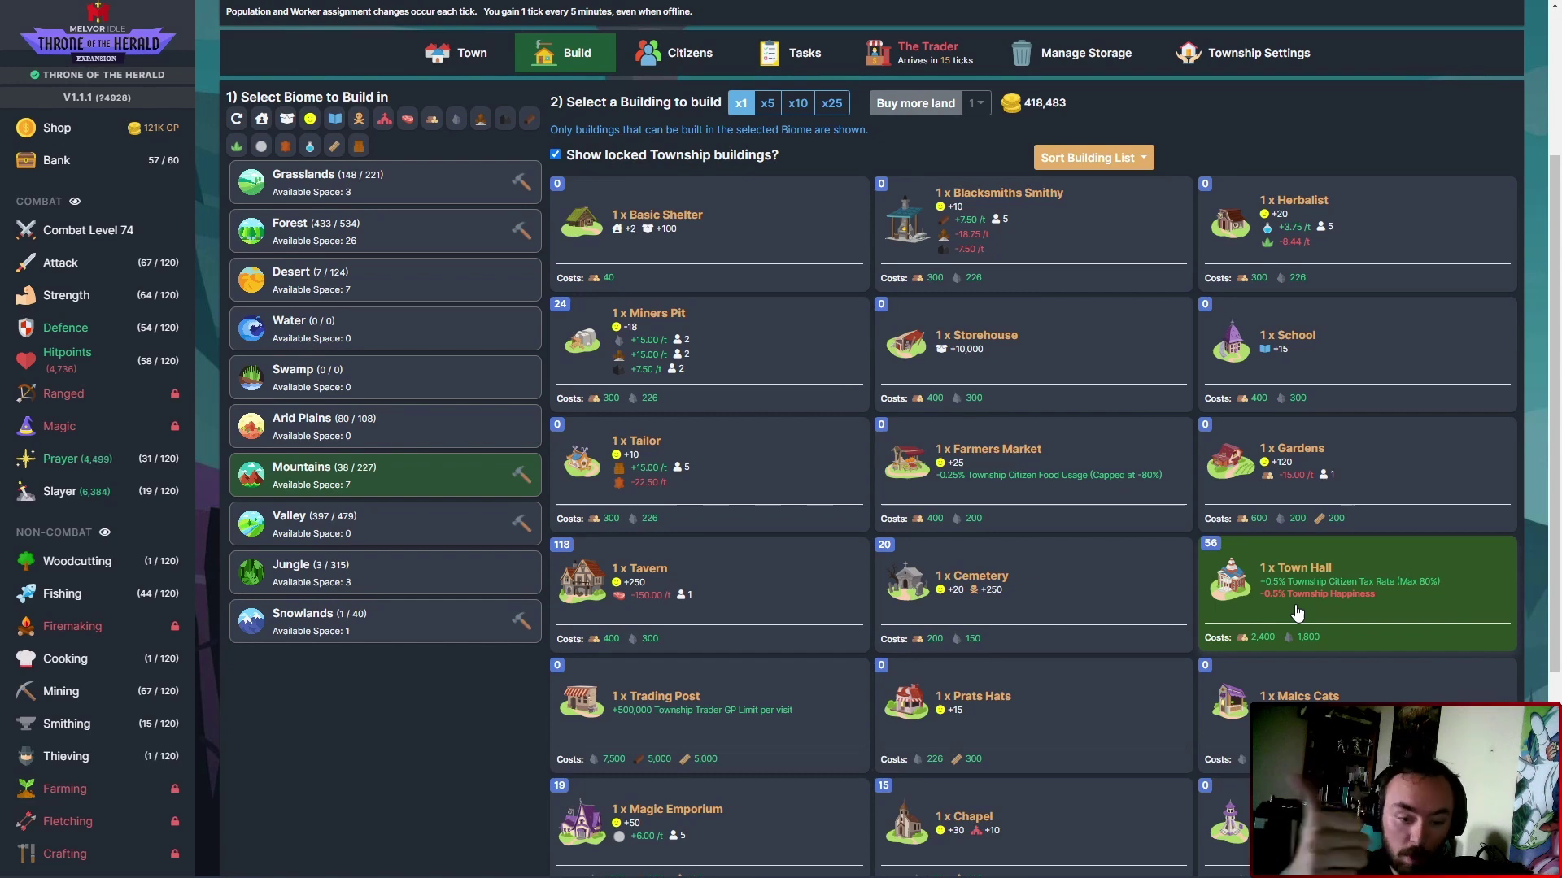
scroll(1012, 549, up, 2)
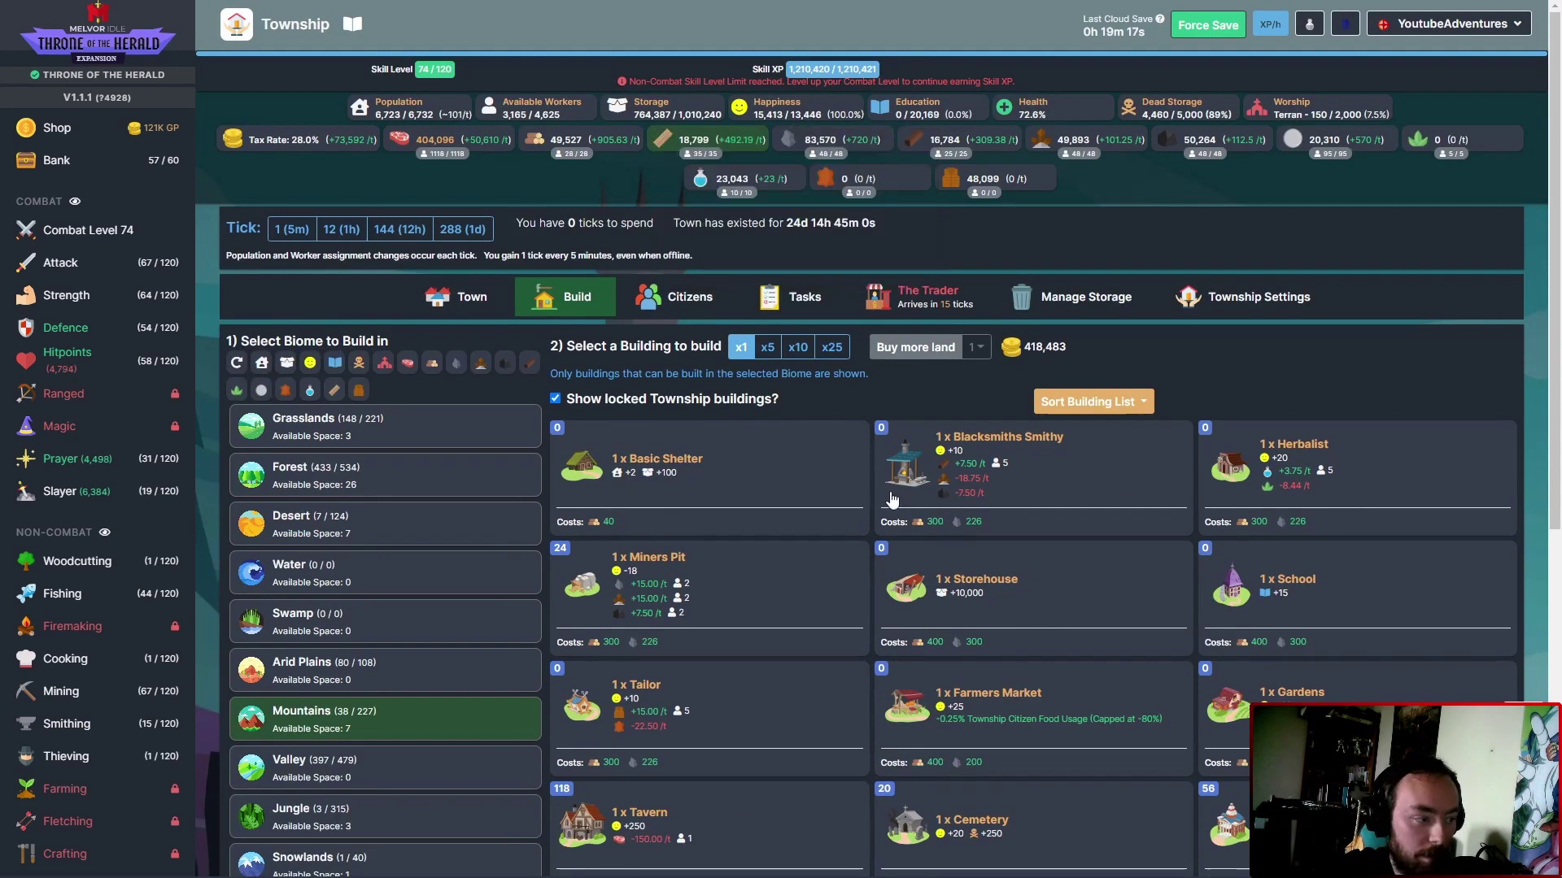
scroll(939, 549, down, 1)
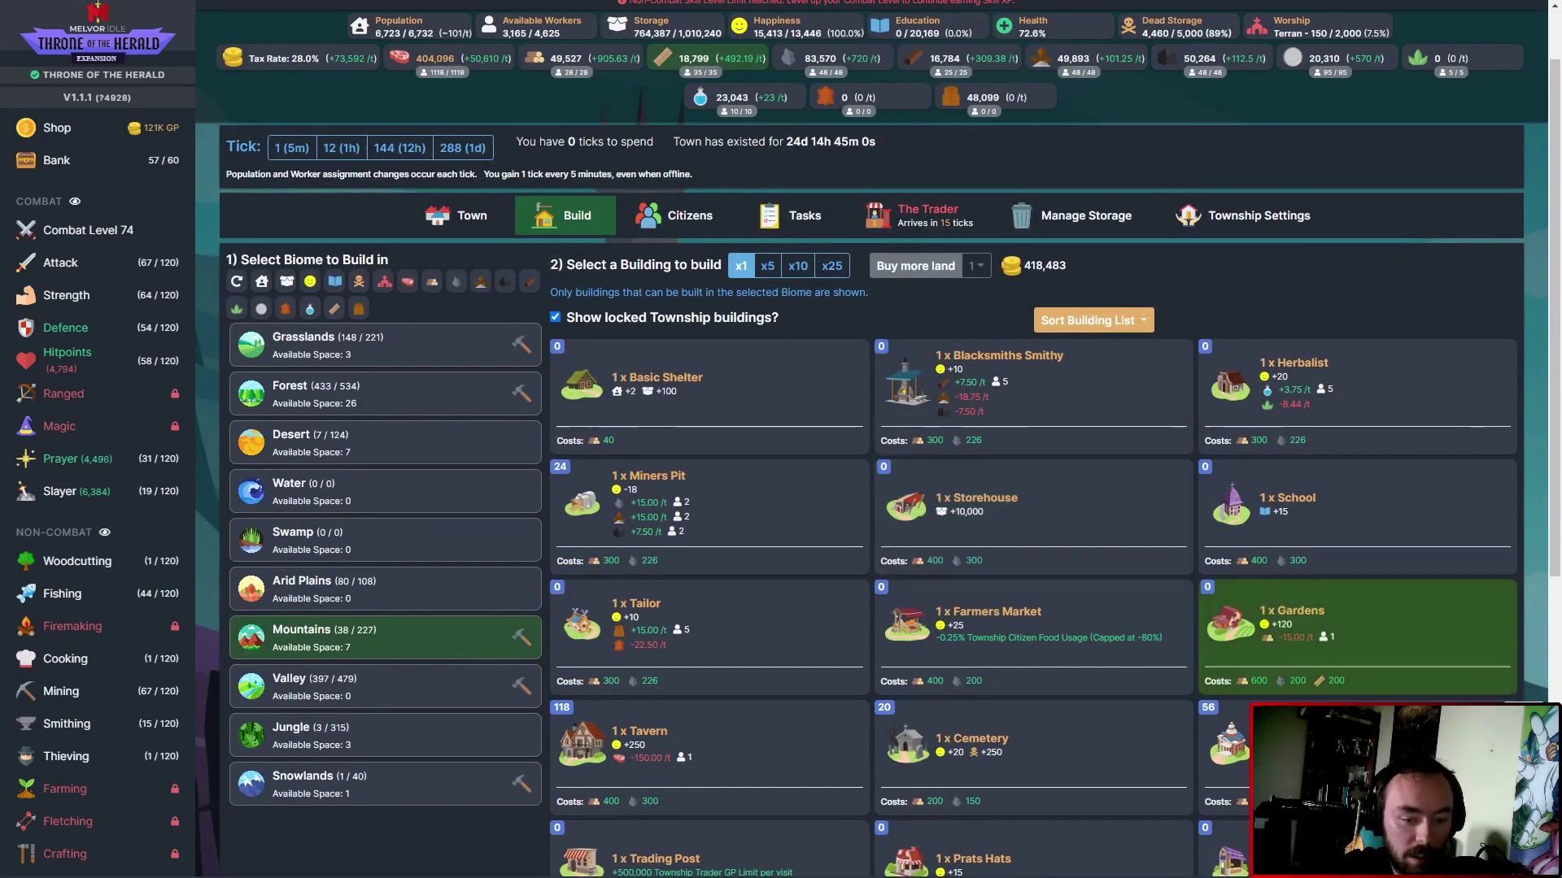
click(1220, 733)
click(1220, 732)
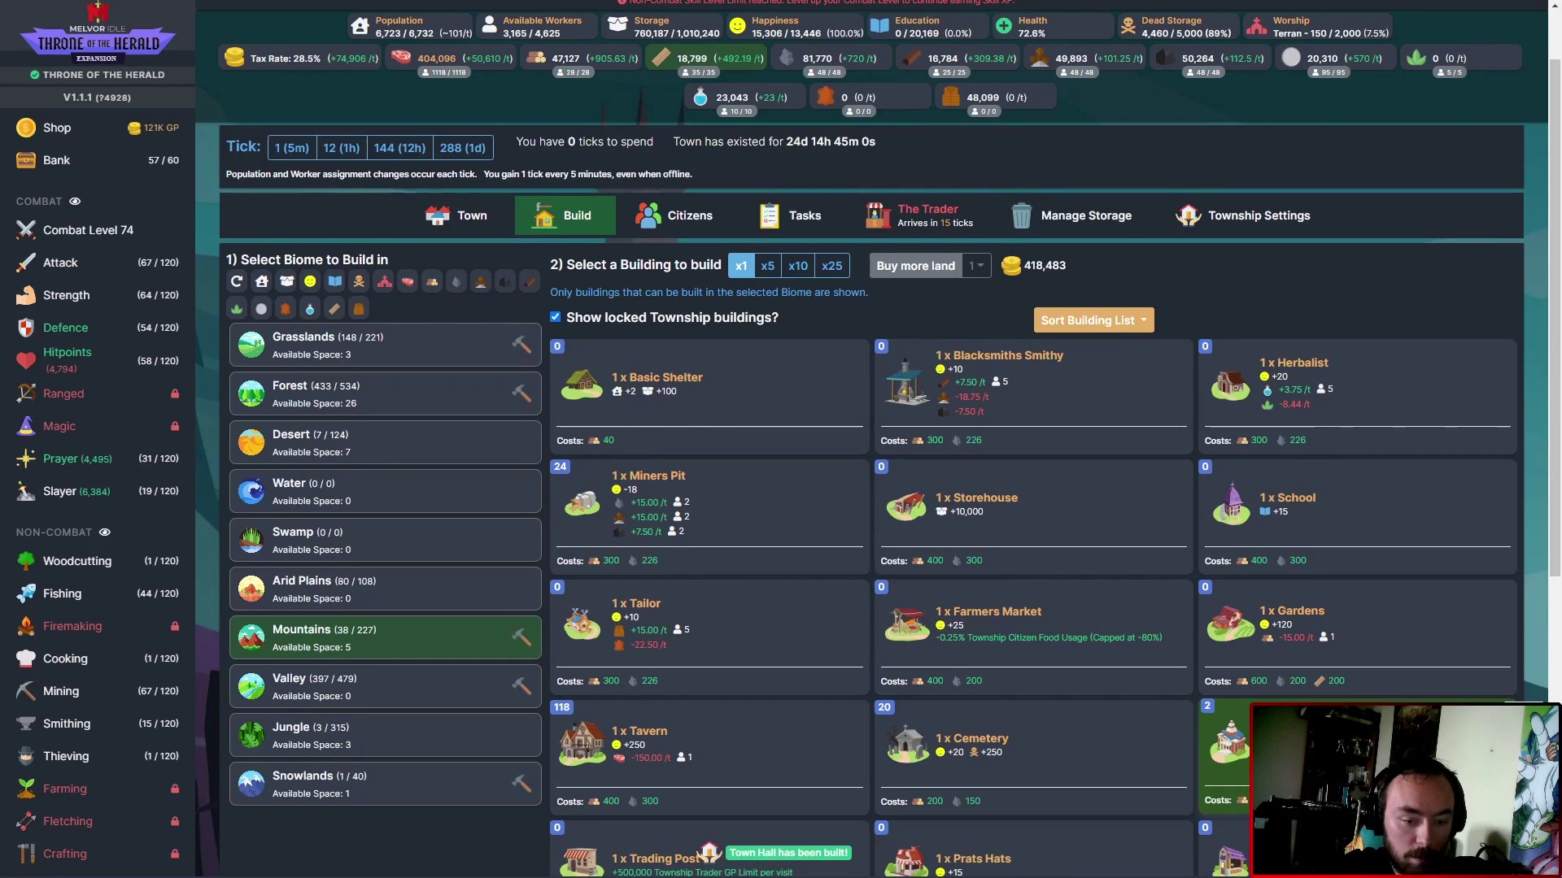
click(1220, 733)
click(1220, 732)
click(1219, 733)
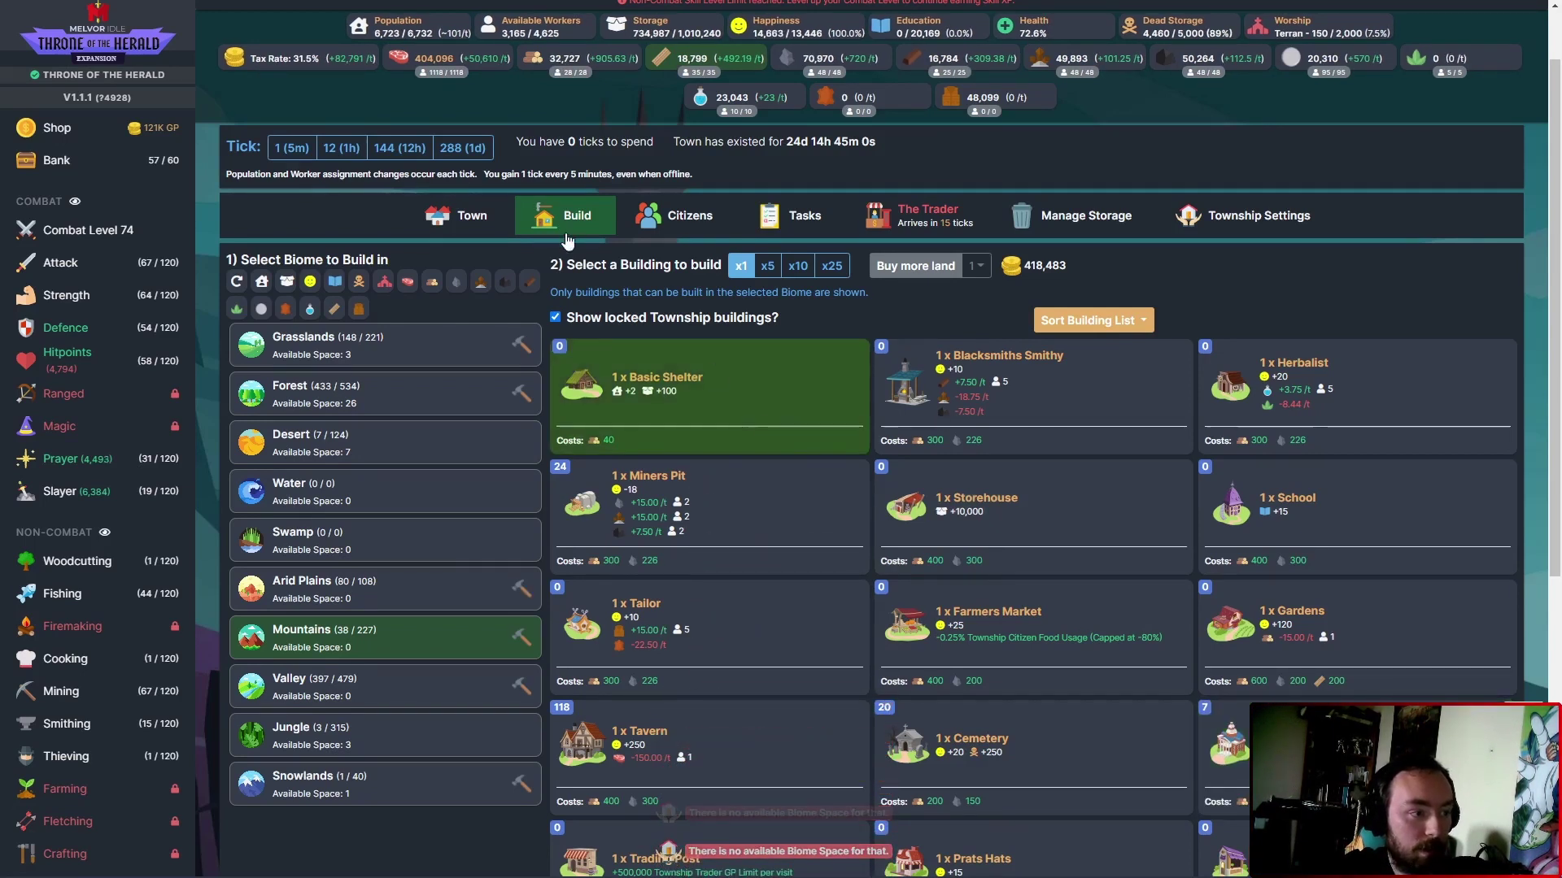
mouse_move(293, 58)
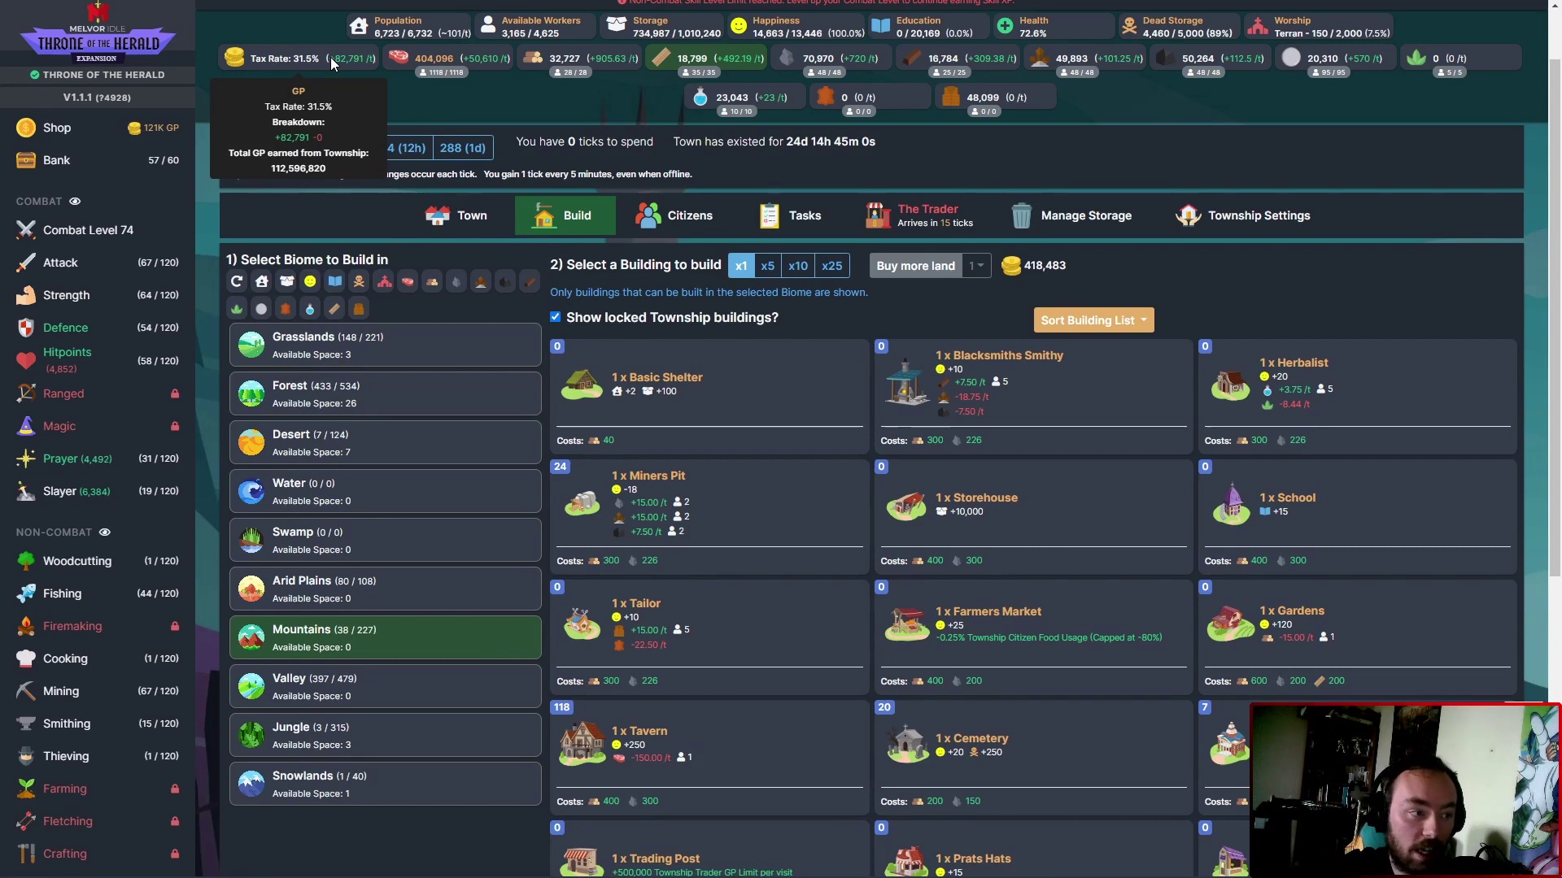
Upgrade Mountains Cottages into Large Cottages, leaving 2 Cottages and 5 Large Cottages.
click(472, 217)
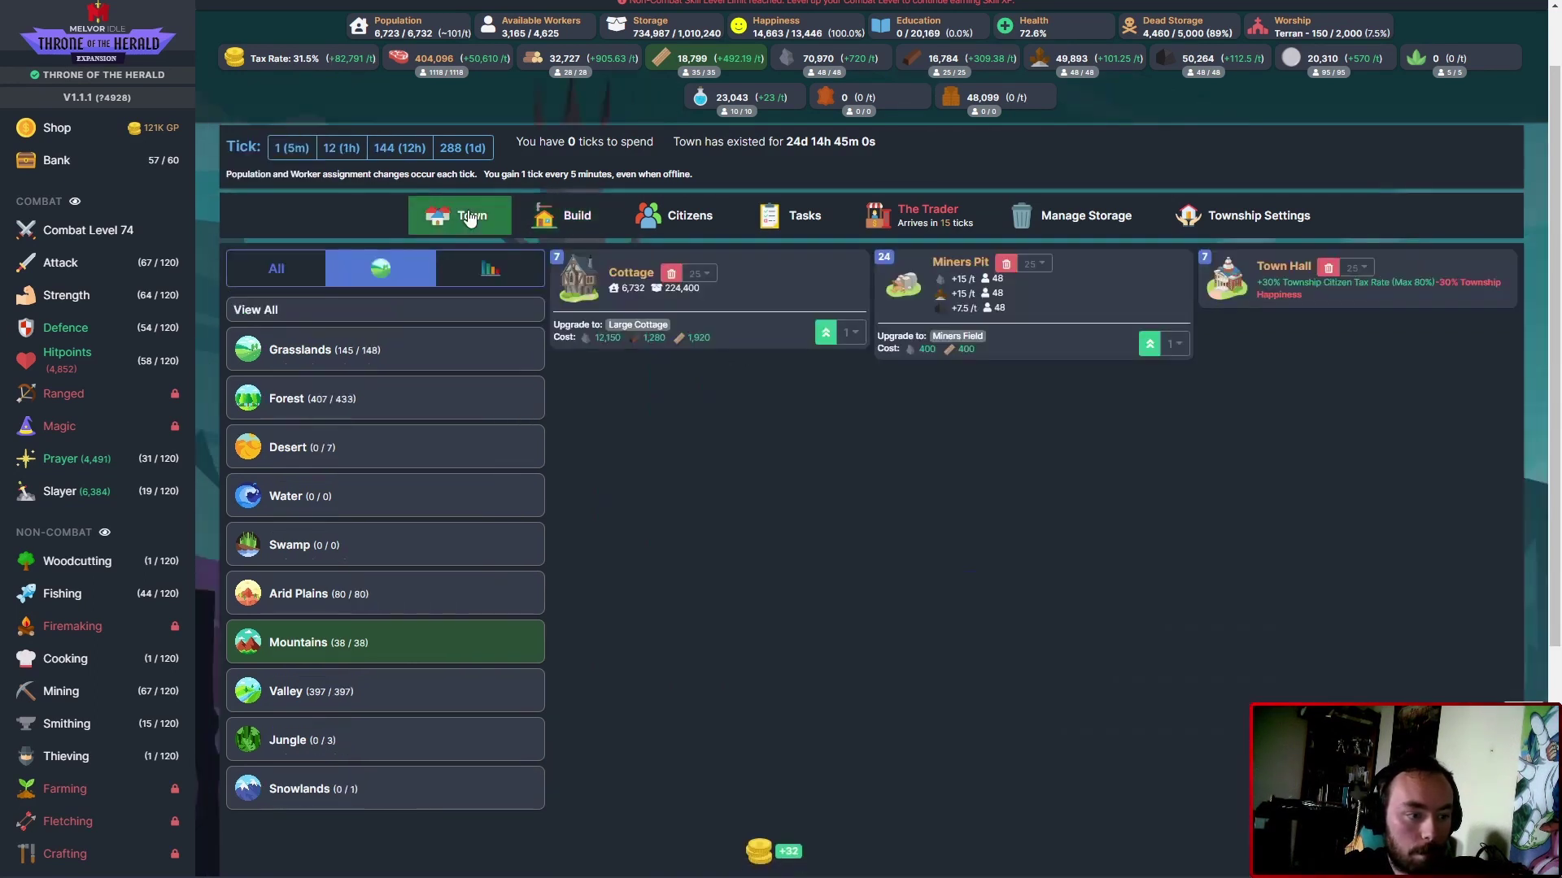
click(454, 399)
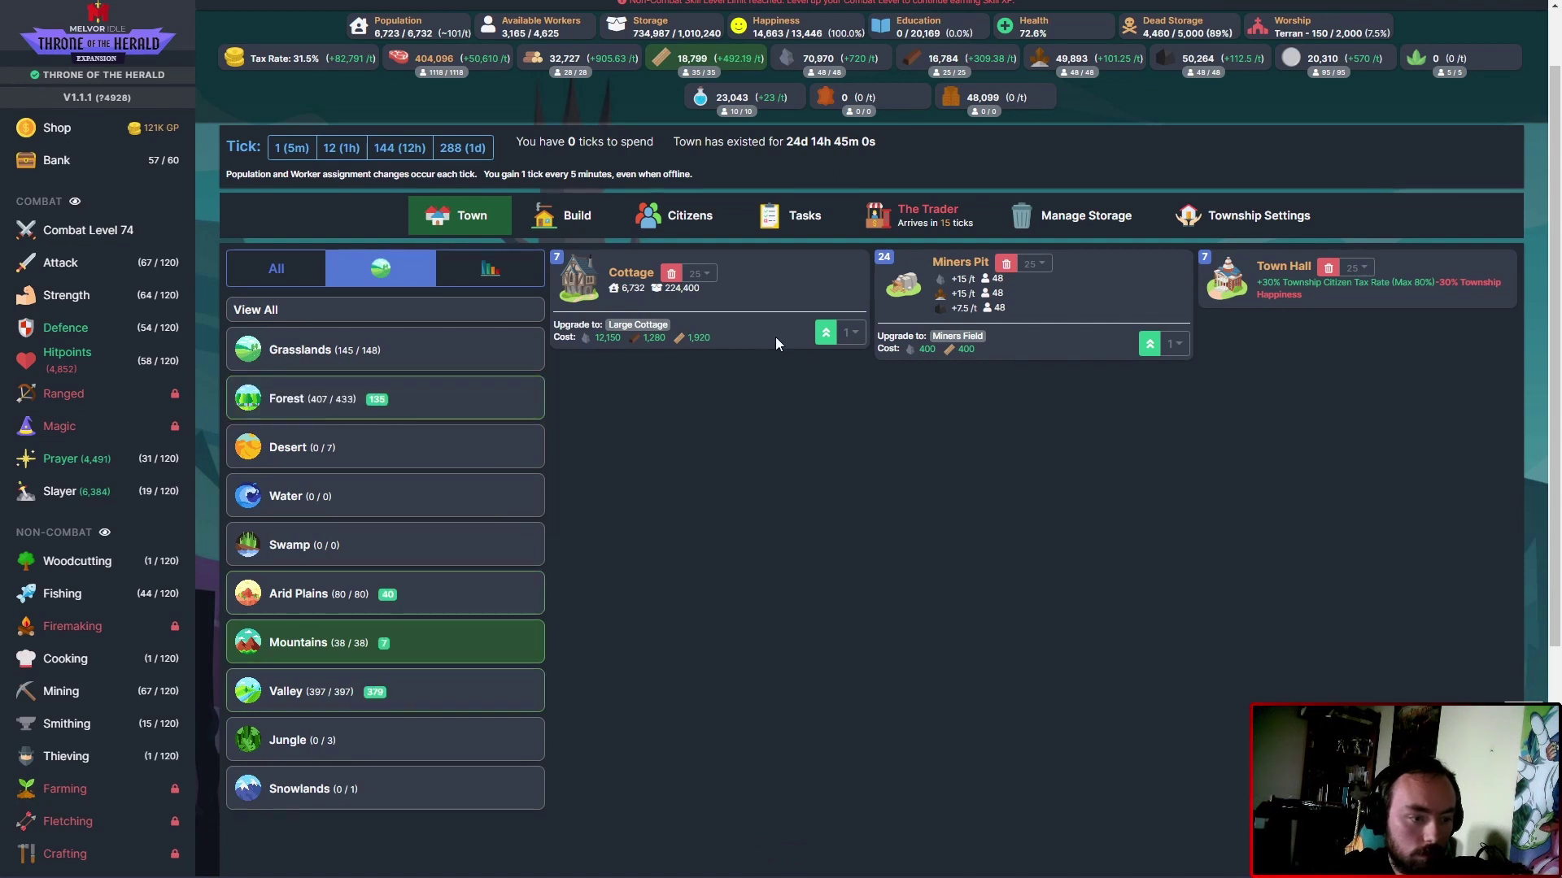
click(825, 331)
click(825, 334)
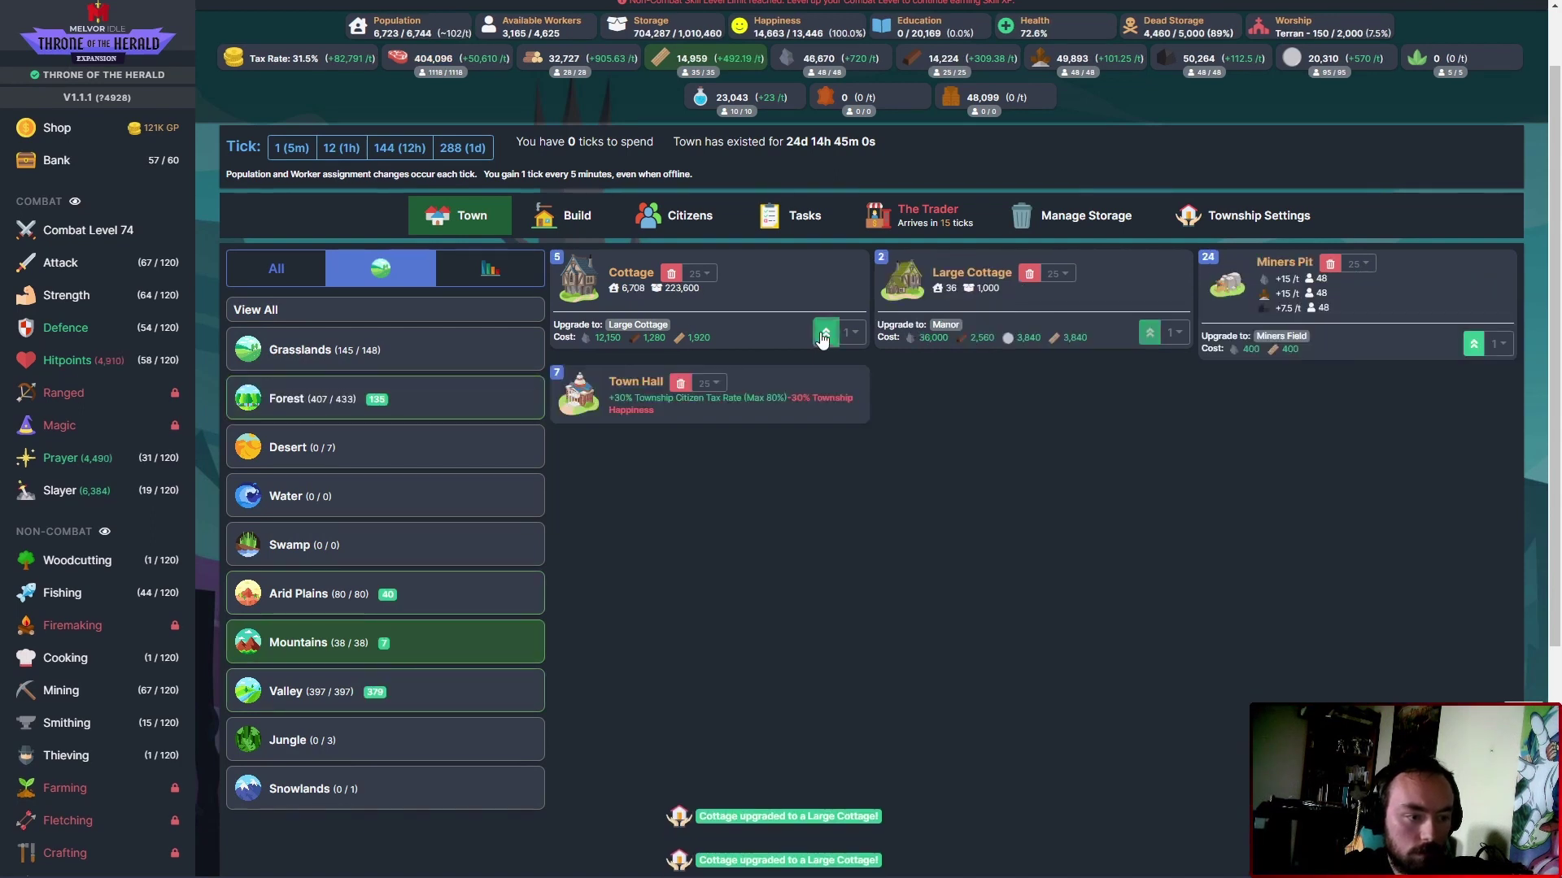
click(825, 334)
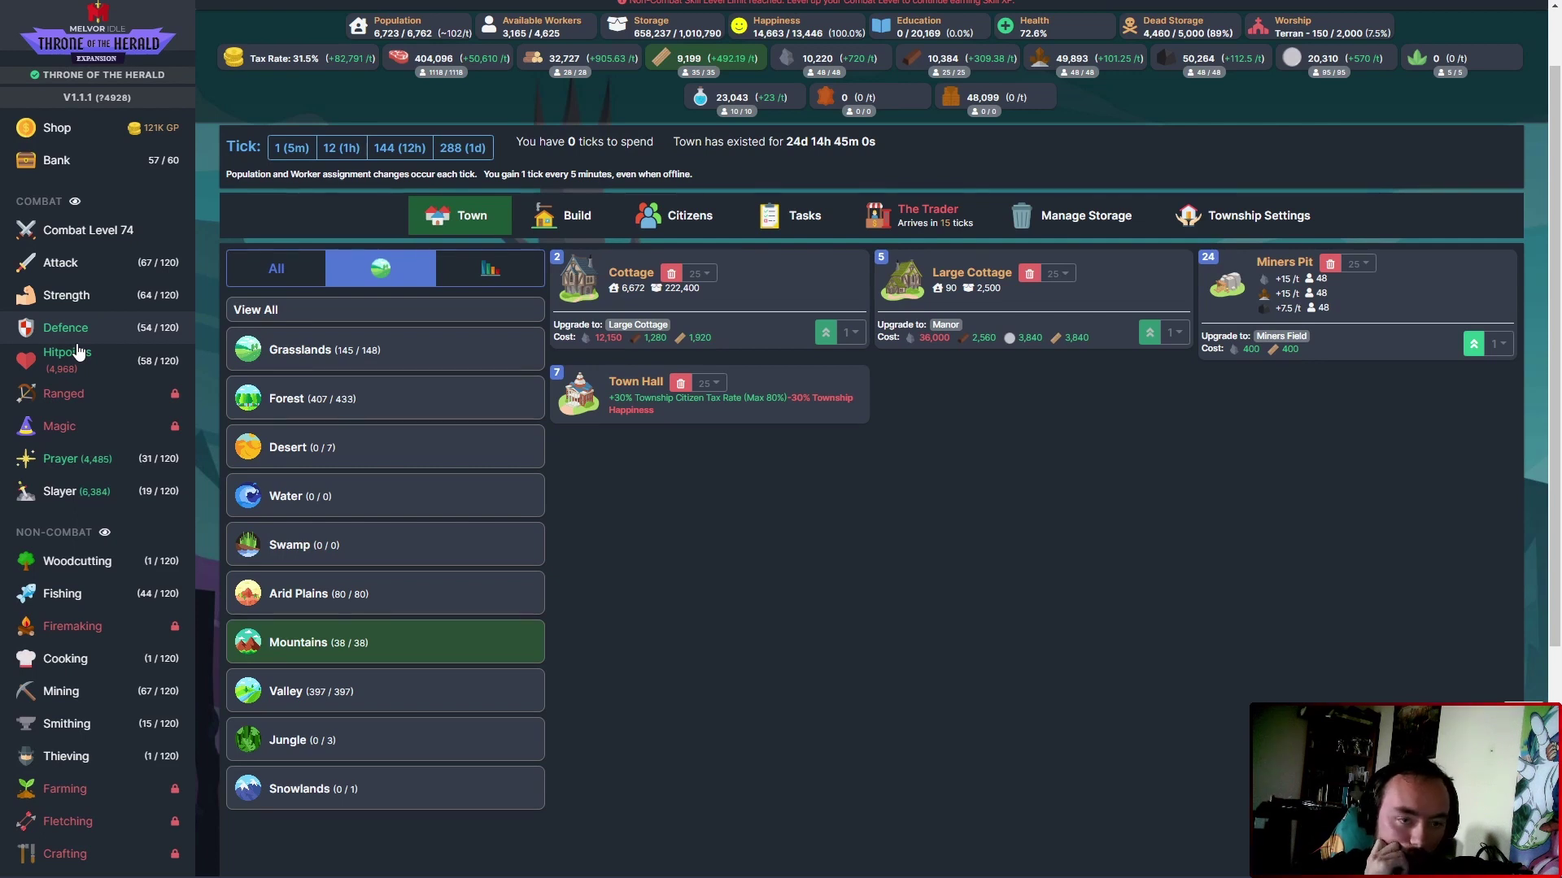
Select the Forest biome in the Township's town view.
click(341, 310)
click(364, 348)
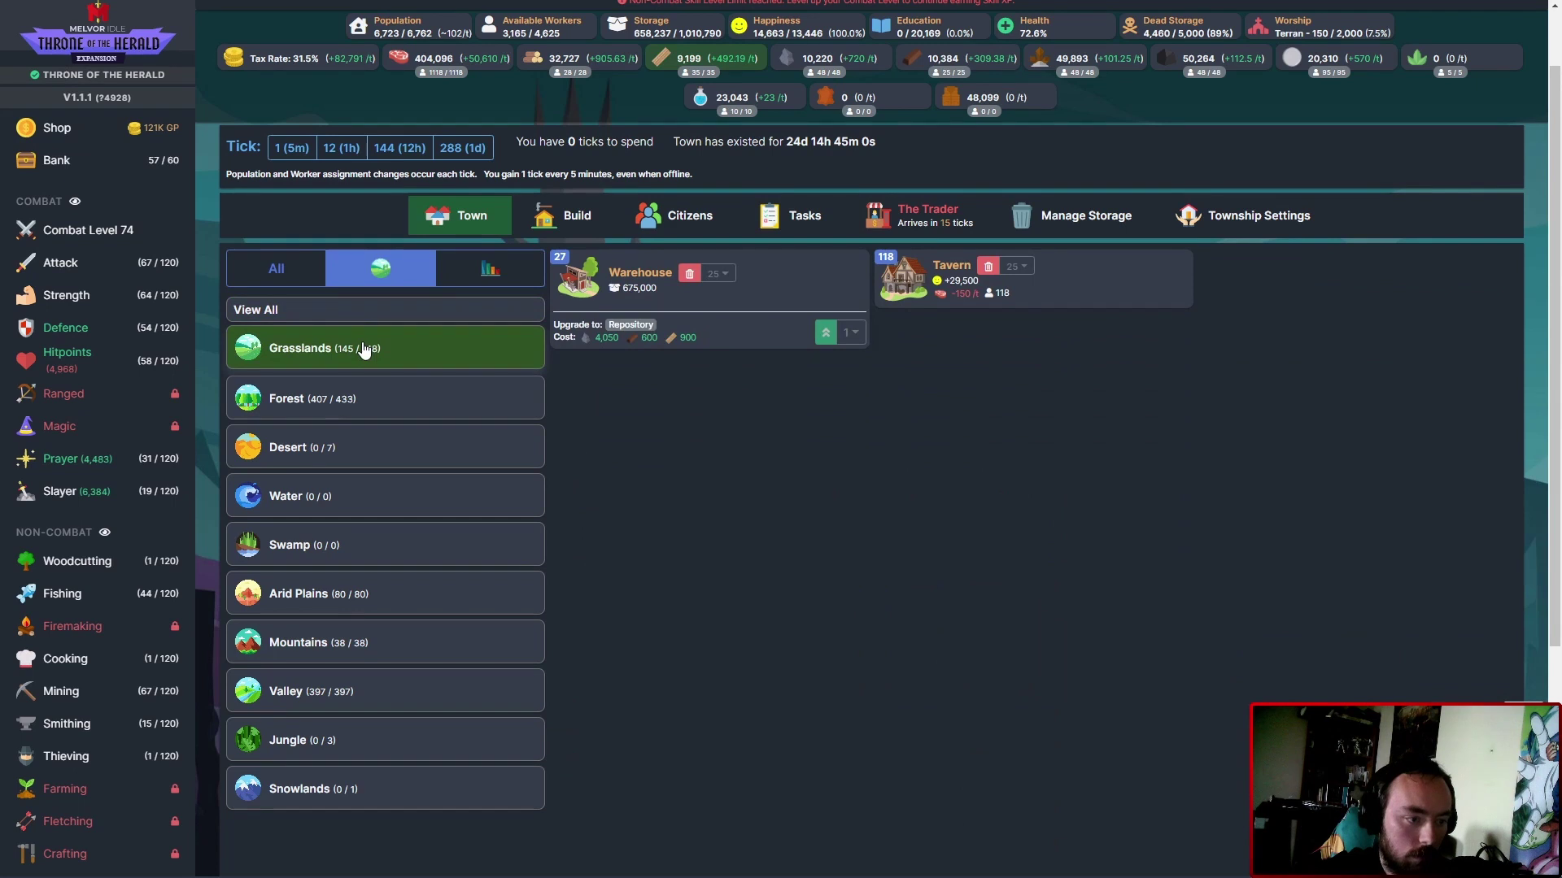
click(373, 398)
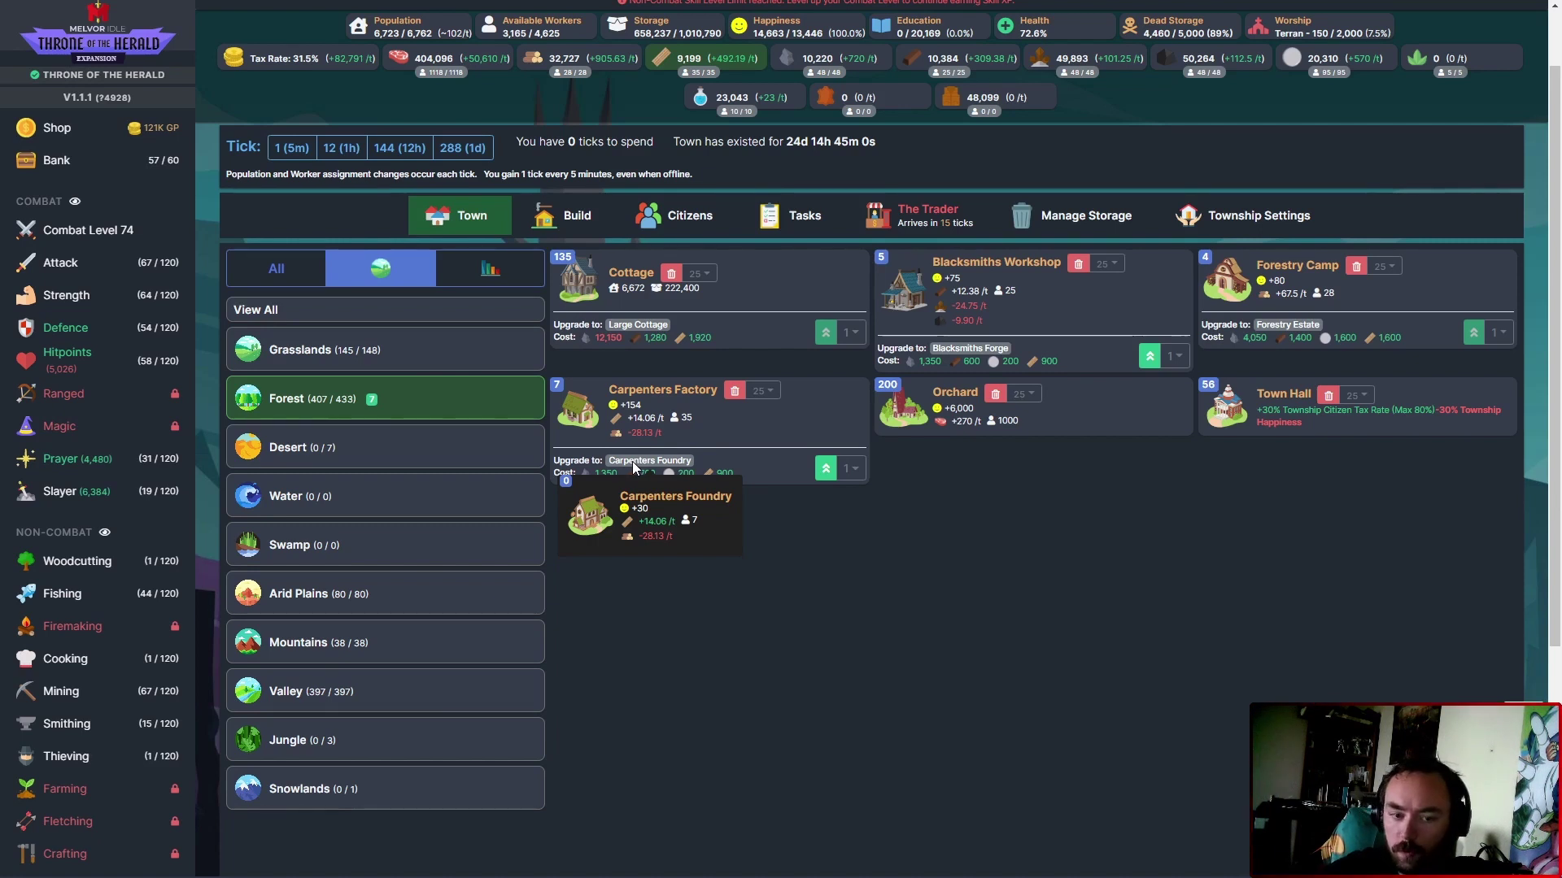
mouse_move(726, 59)
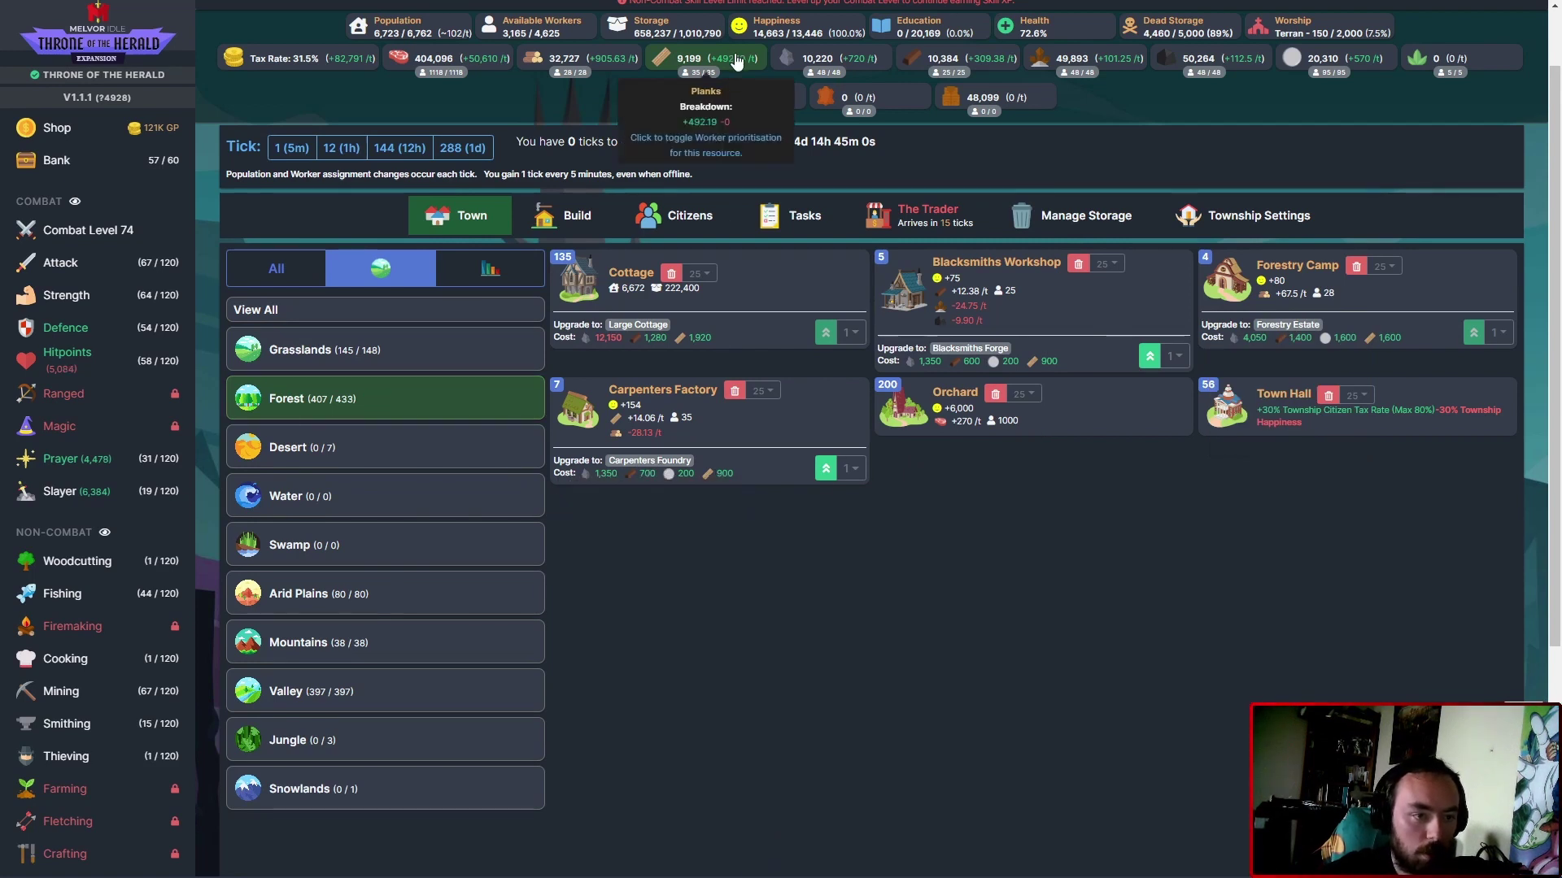
Turn all seven Carpenters Factories into Foundries and go back to combat.
click(825, 470)
click(827, 470)
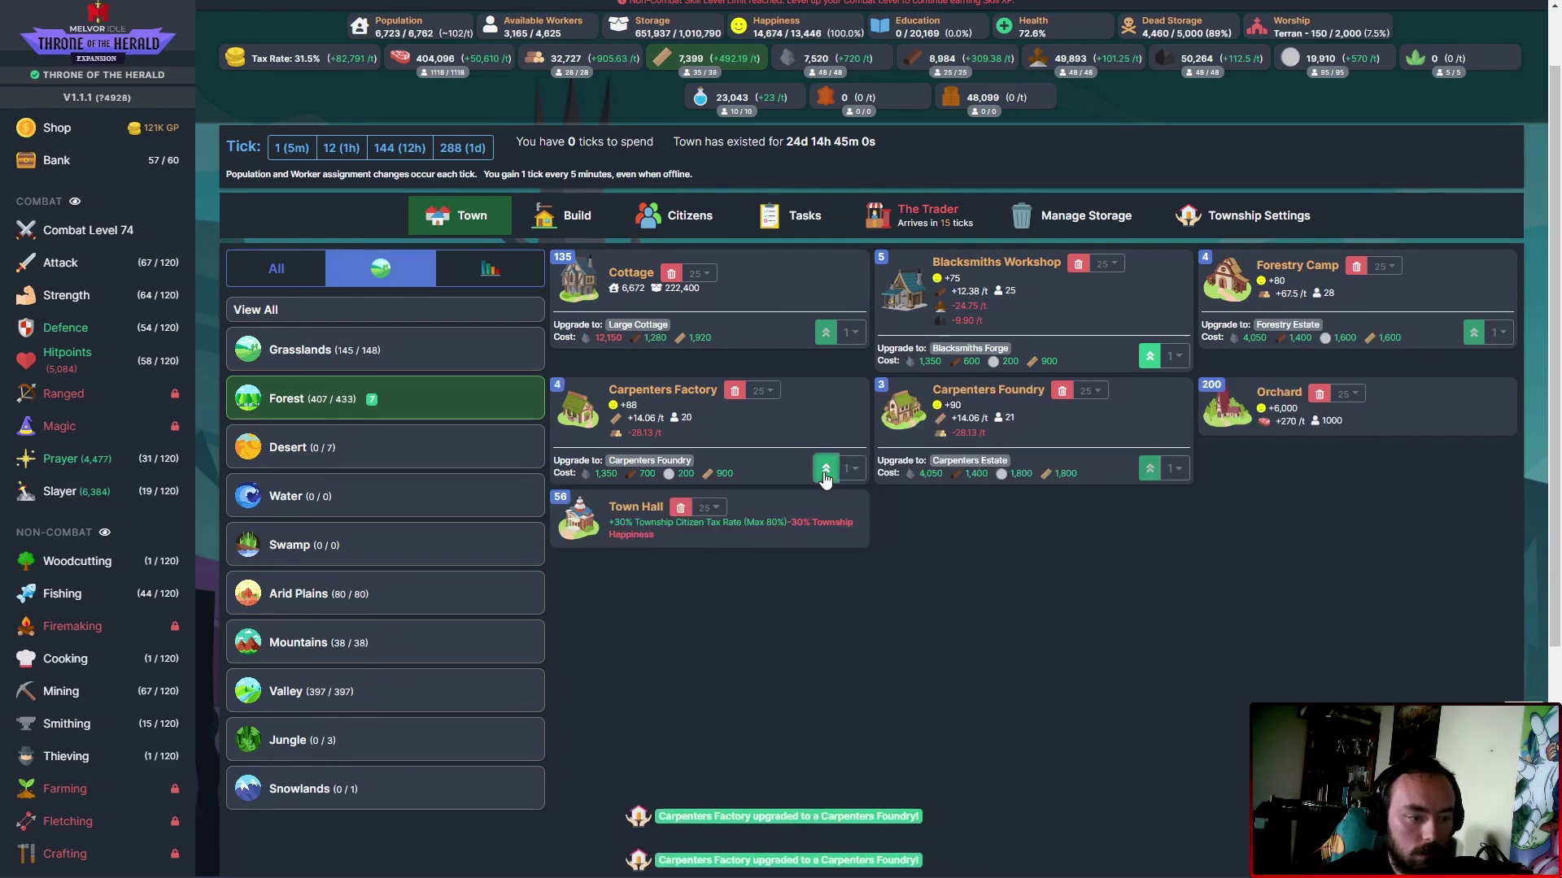
click(826, 470)
click(825, 470)
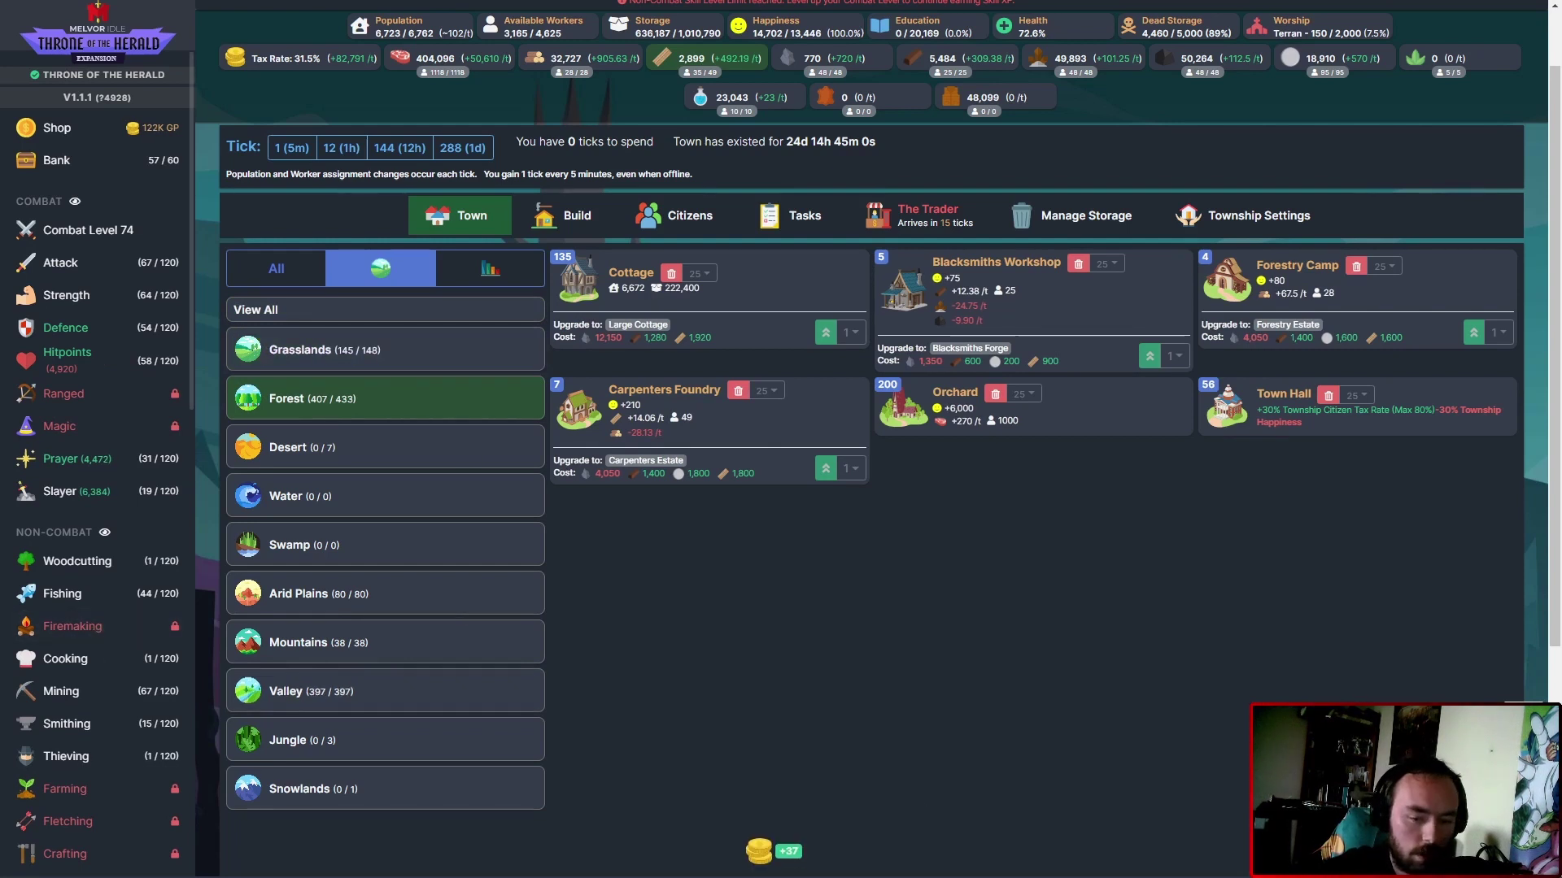
click(60, 263)
scroll(869, 657, down, 5)
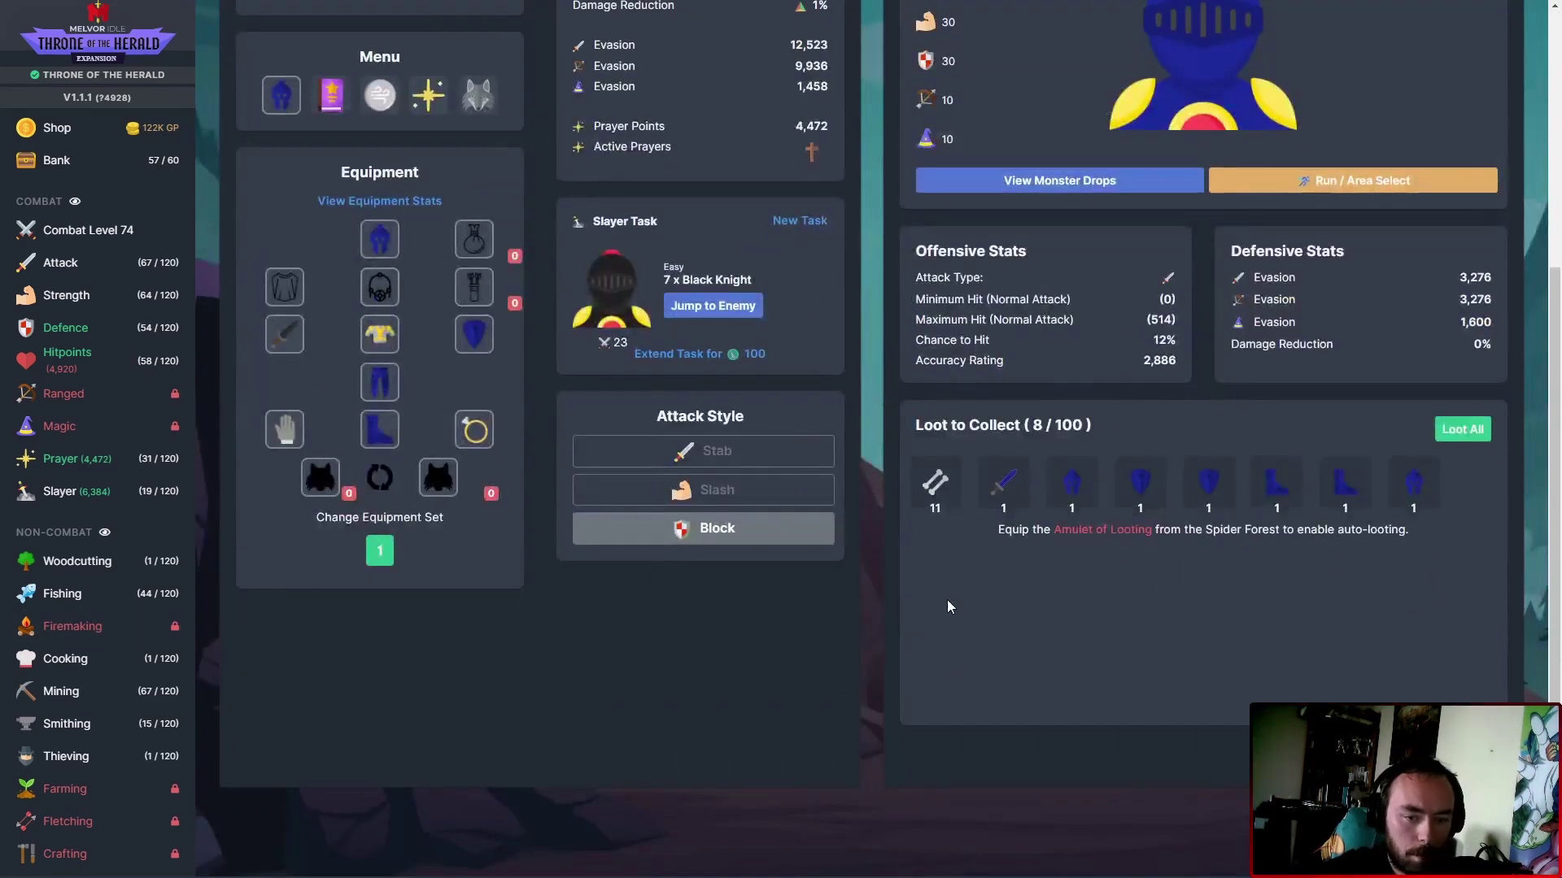
Loot all monster drops and equip the Mithril Sword from the bank.
click(1462, 428)
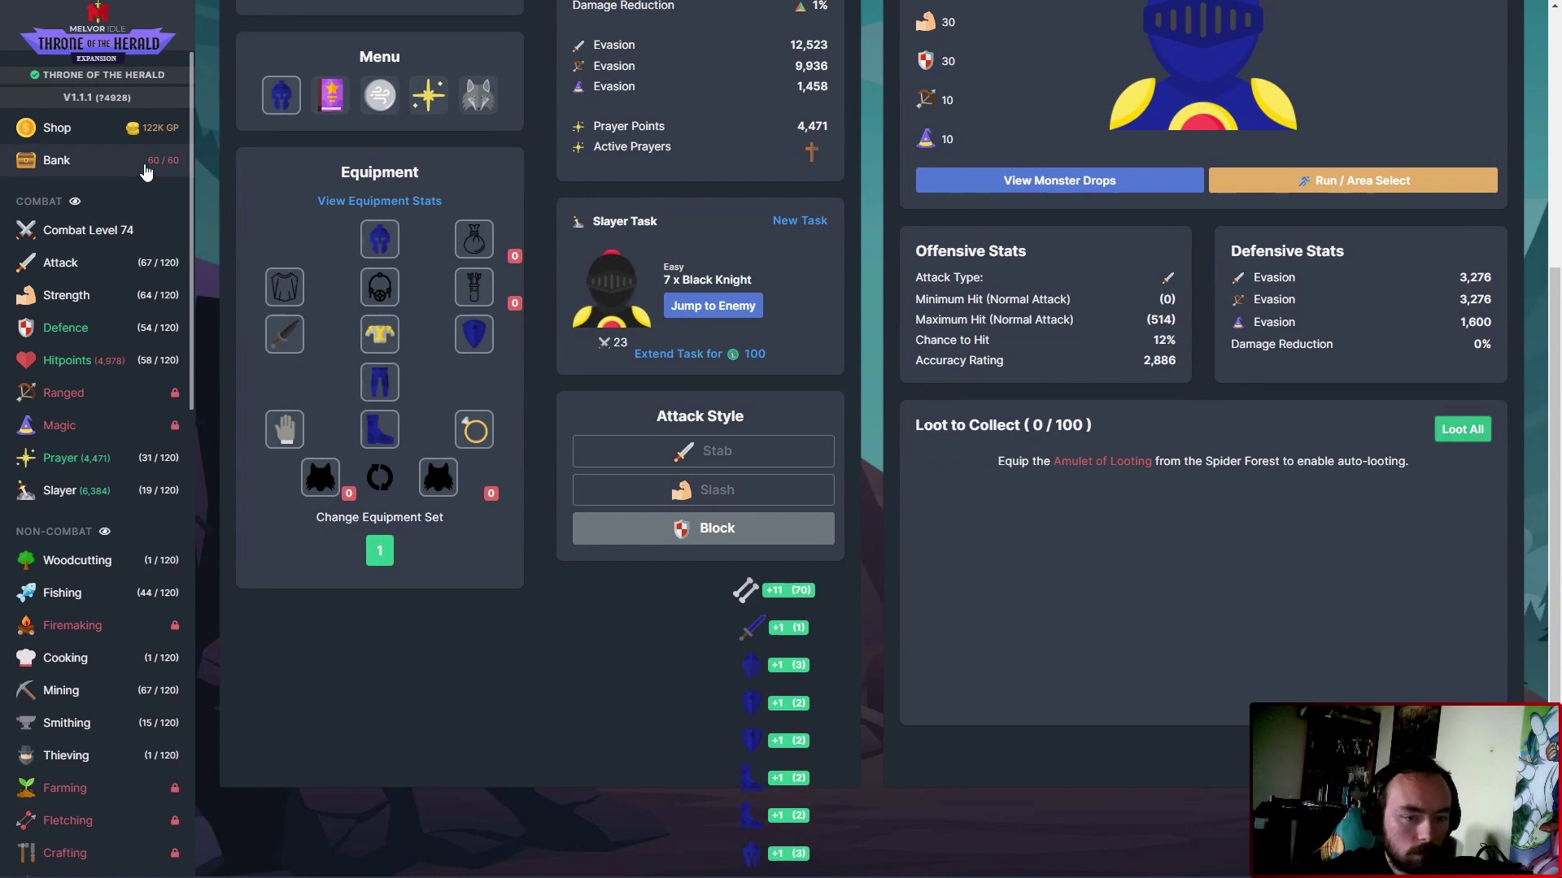
click(57, 160)
click(713, 342)
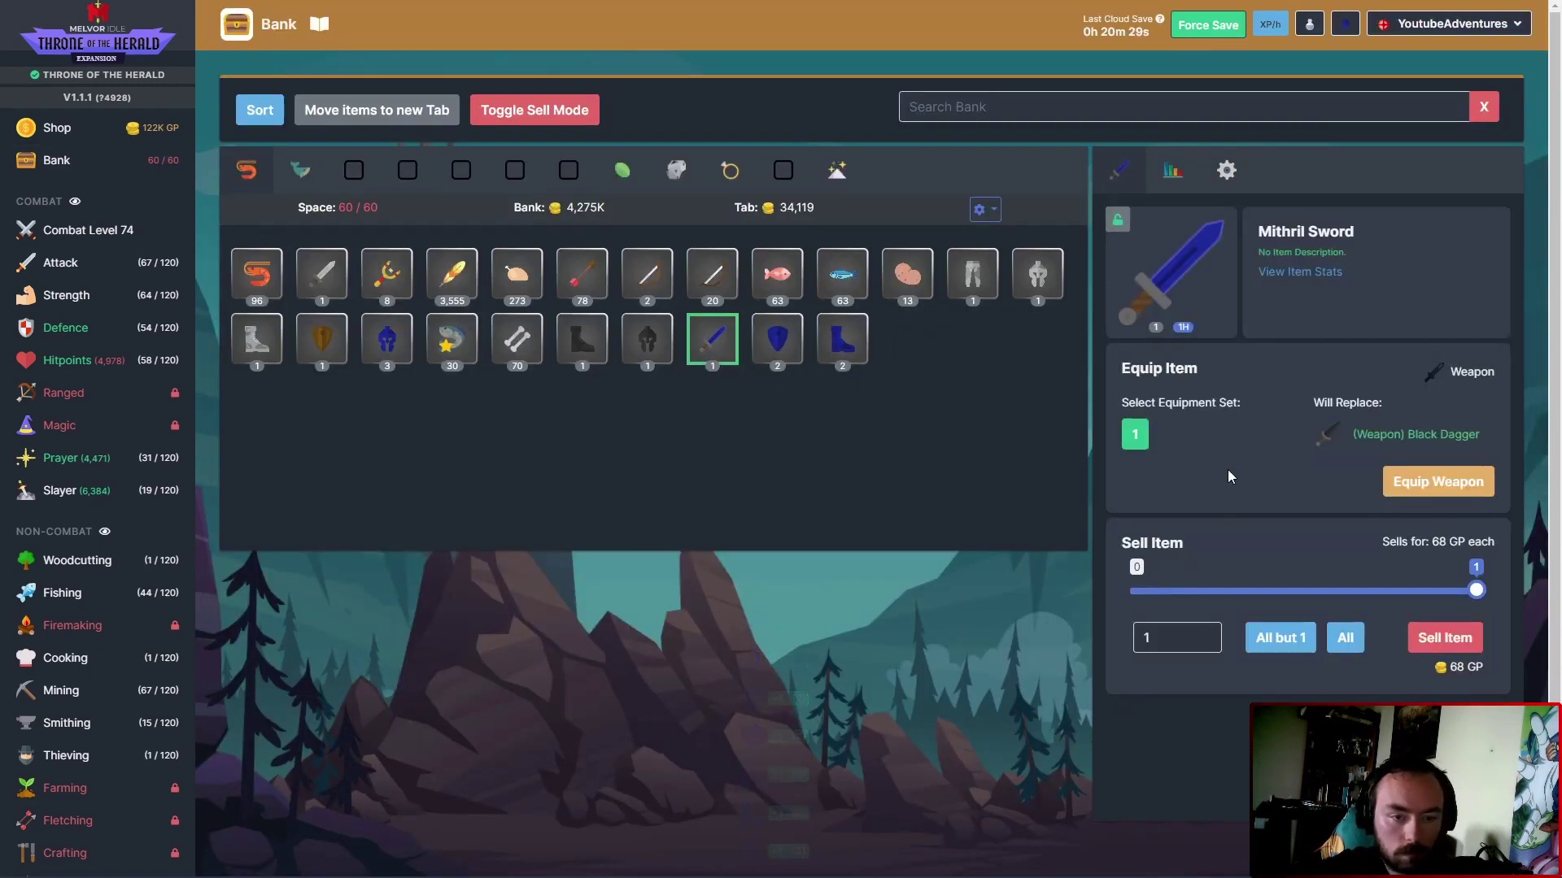
click(1437, 480)
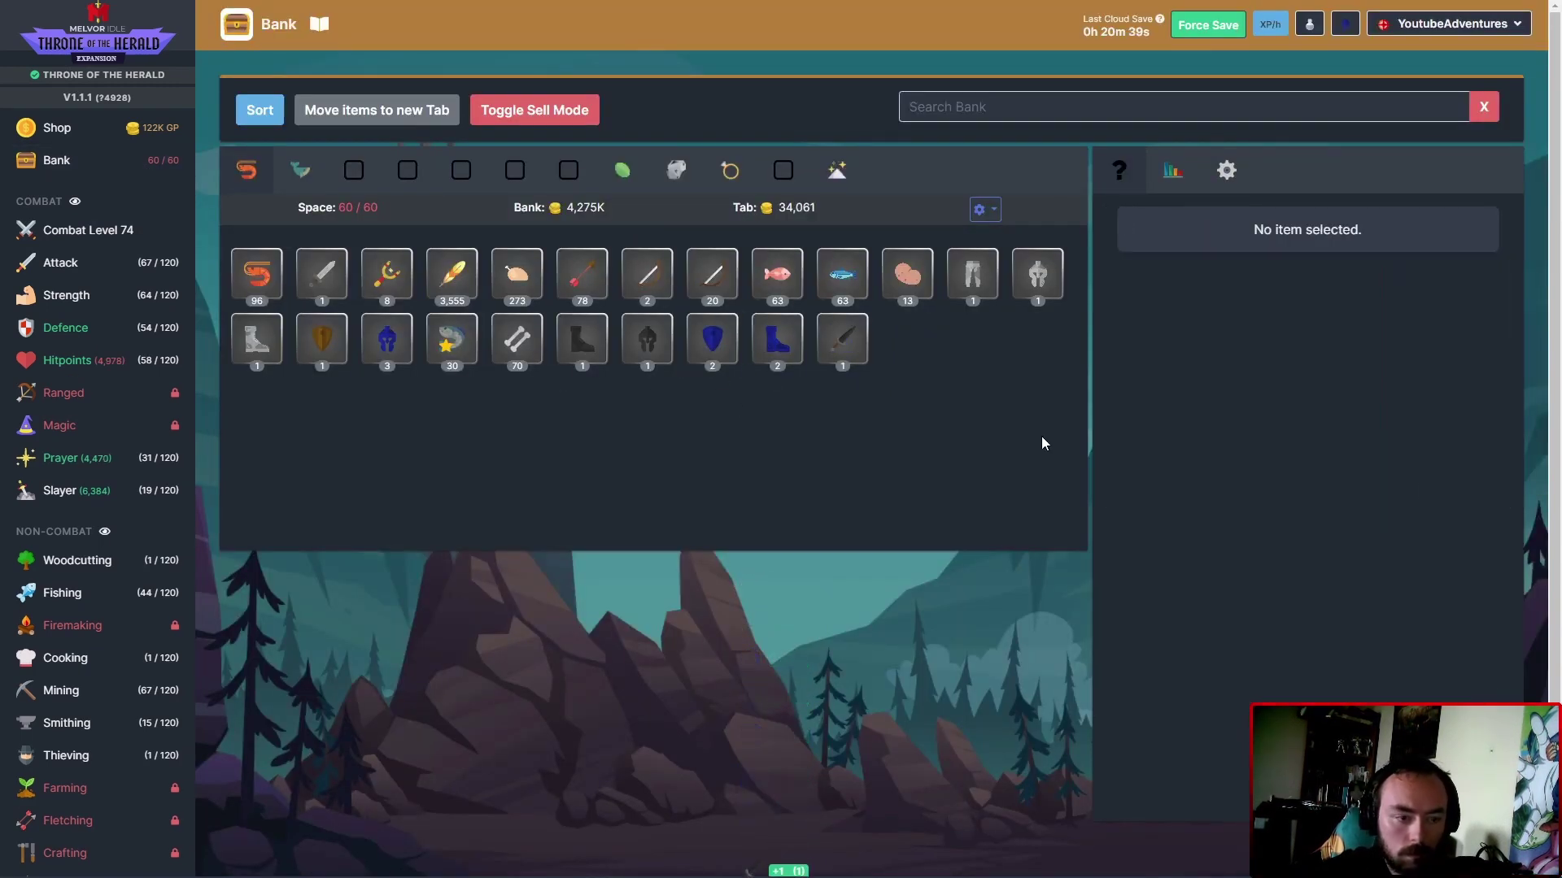
Inspect the replaced Black Dagger's stats, then return to the combat page.
click(842, 341)
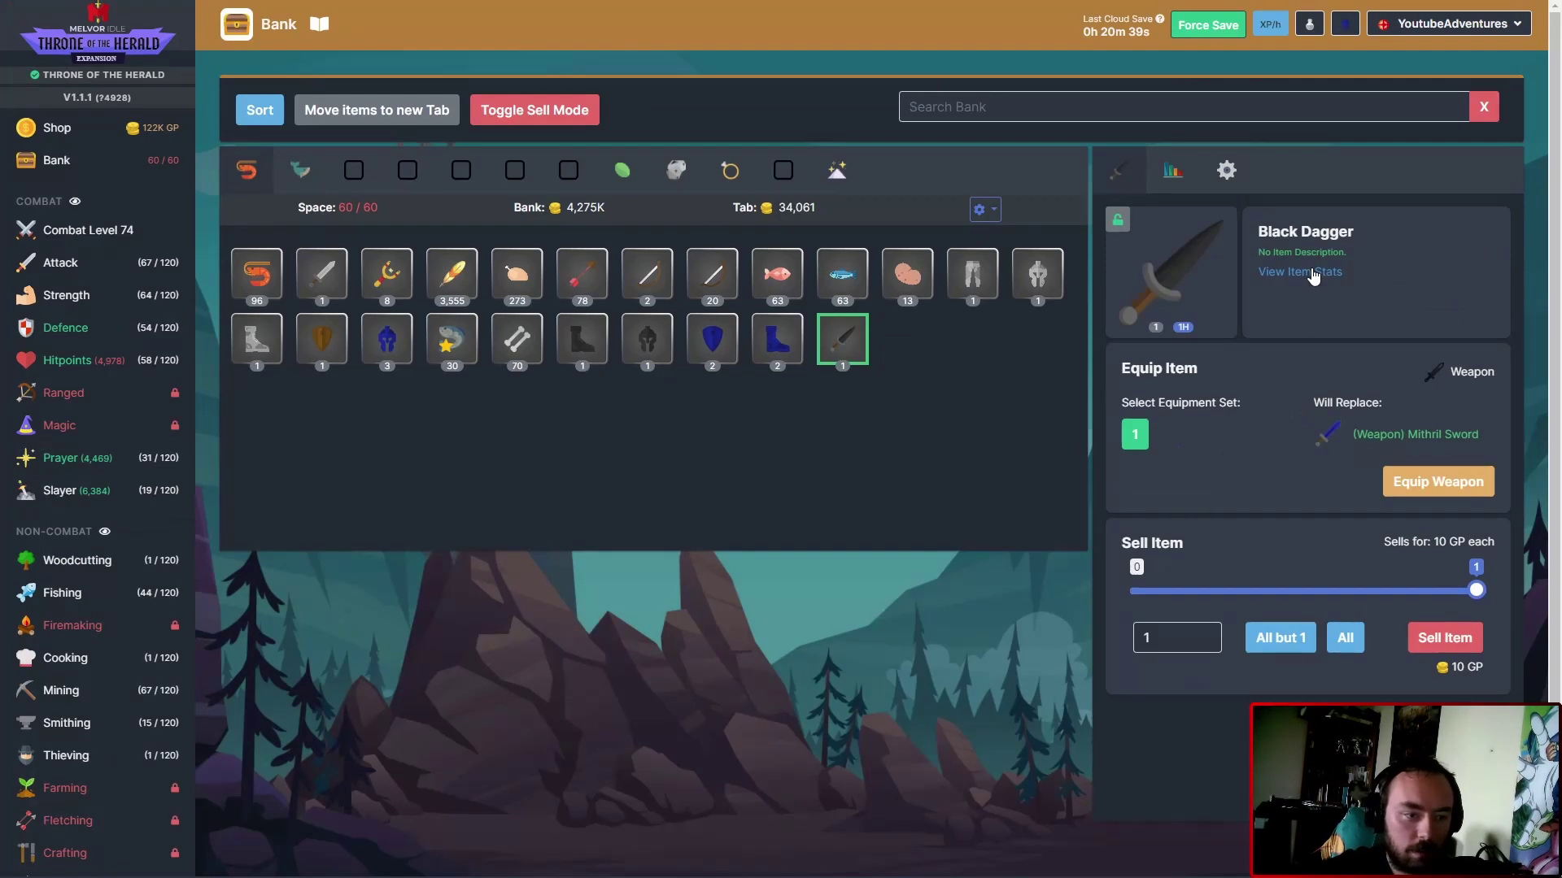
click(1312, 272)
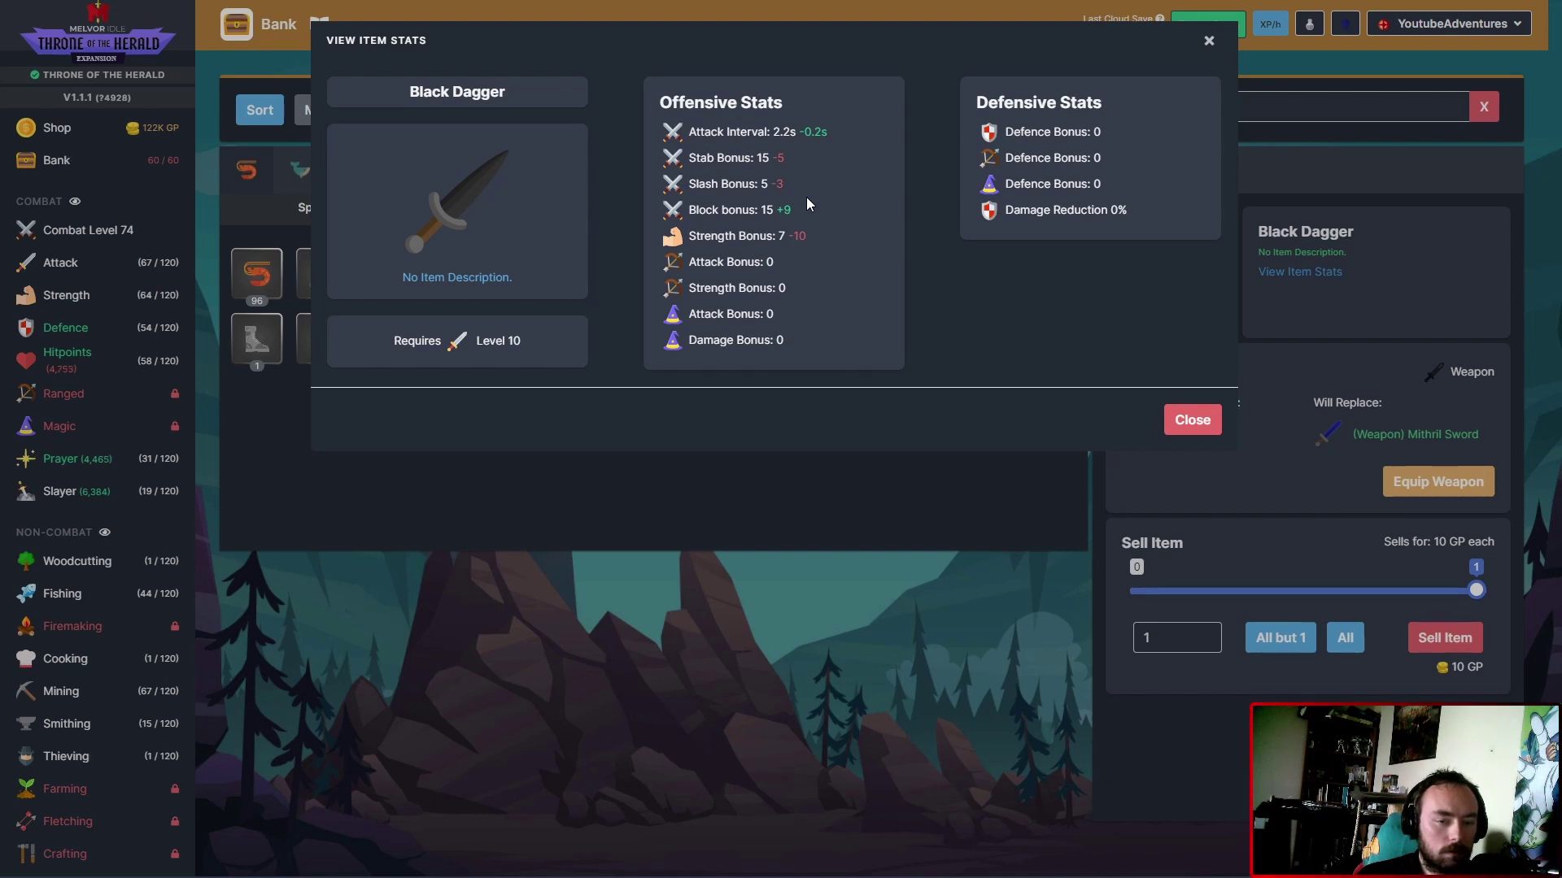
click(1192, 420)
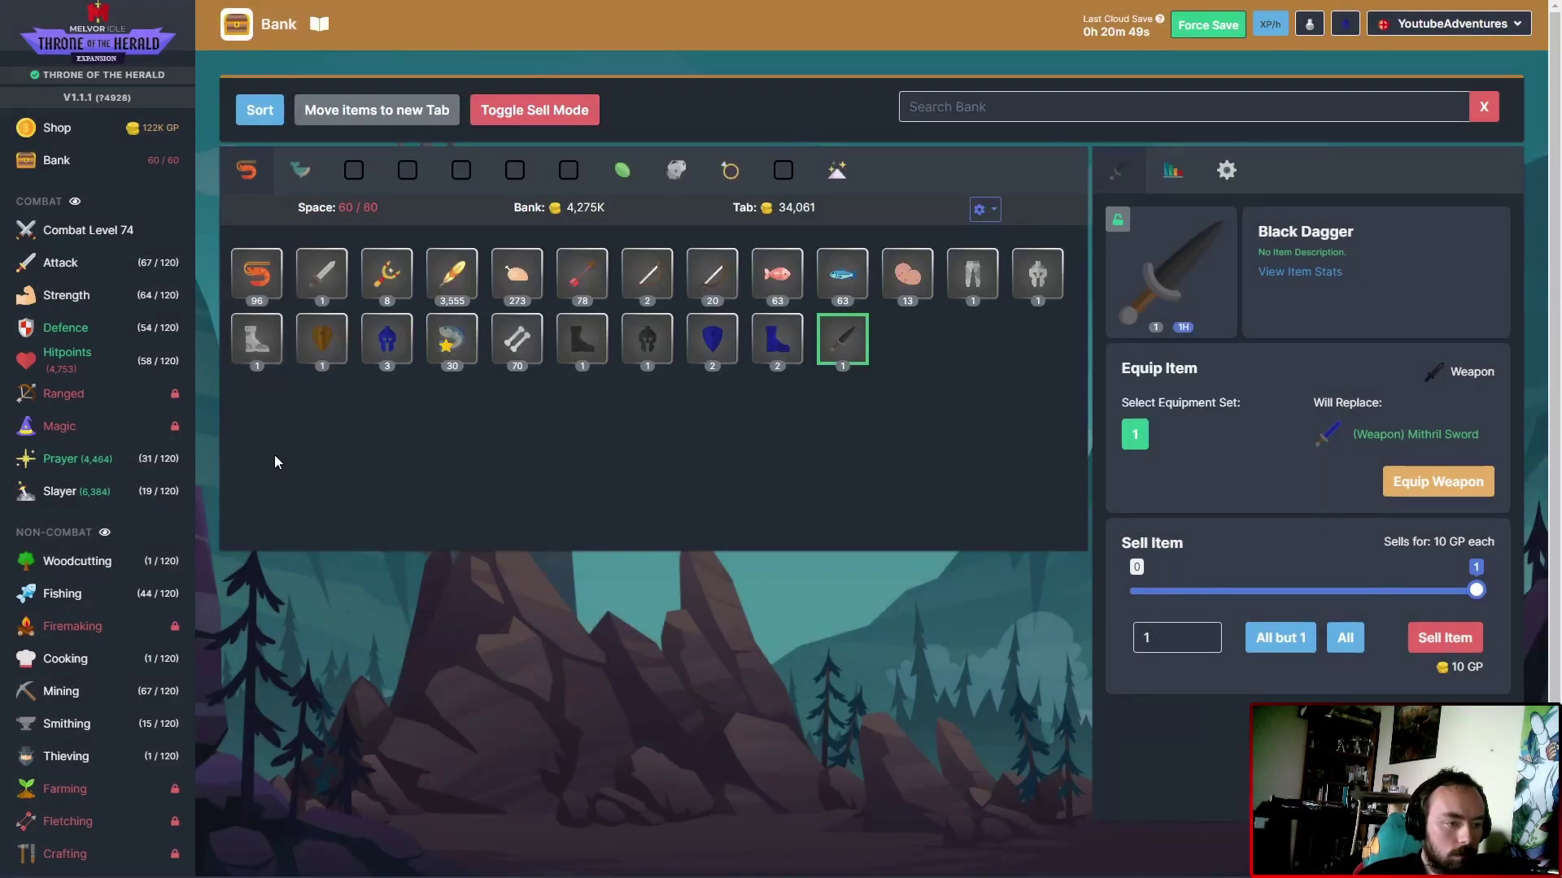
click(88, 230)
scroll(592, 542, down, 5)
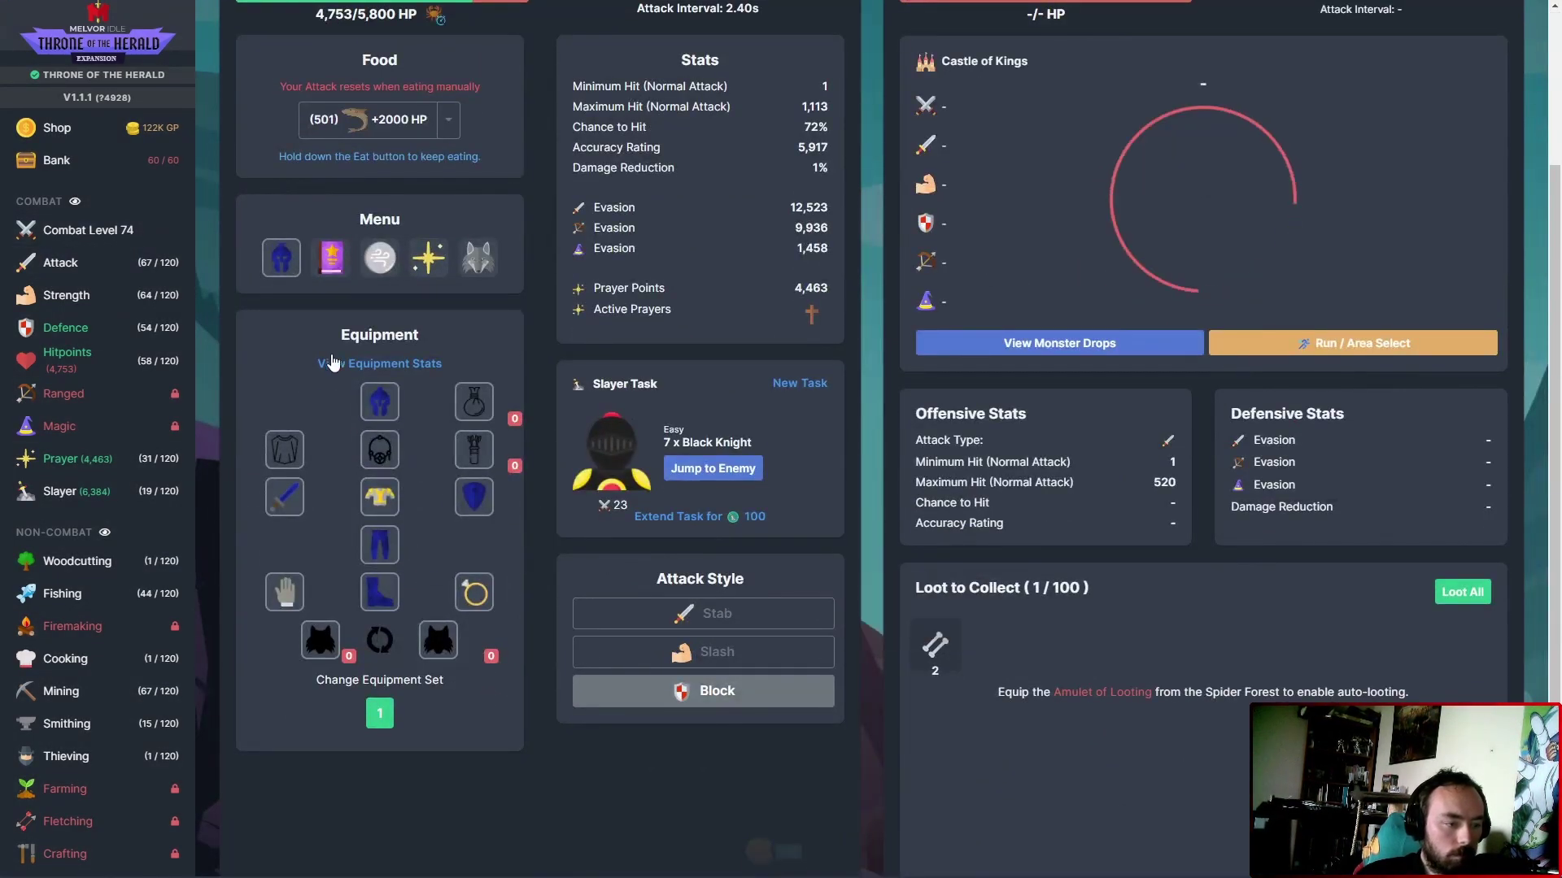
Check the equipped gear stats, recheck the Black Dagger's stats, and select Black Boots.
click(380, 363)
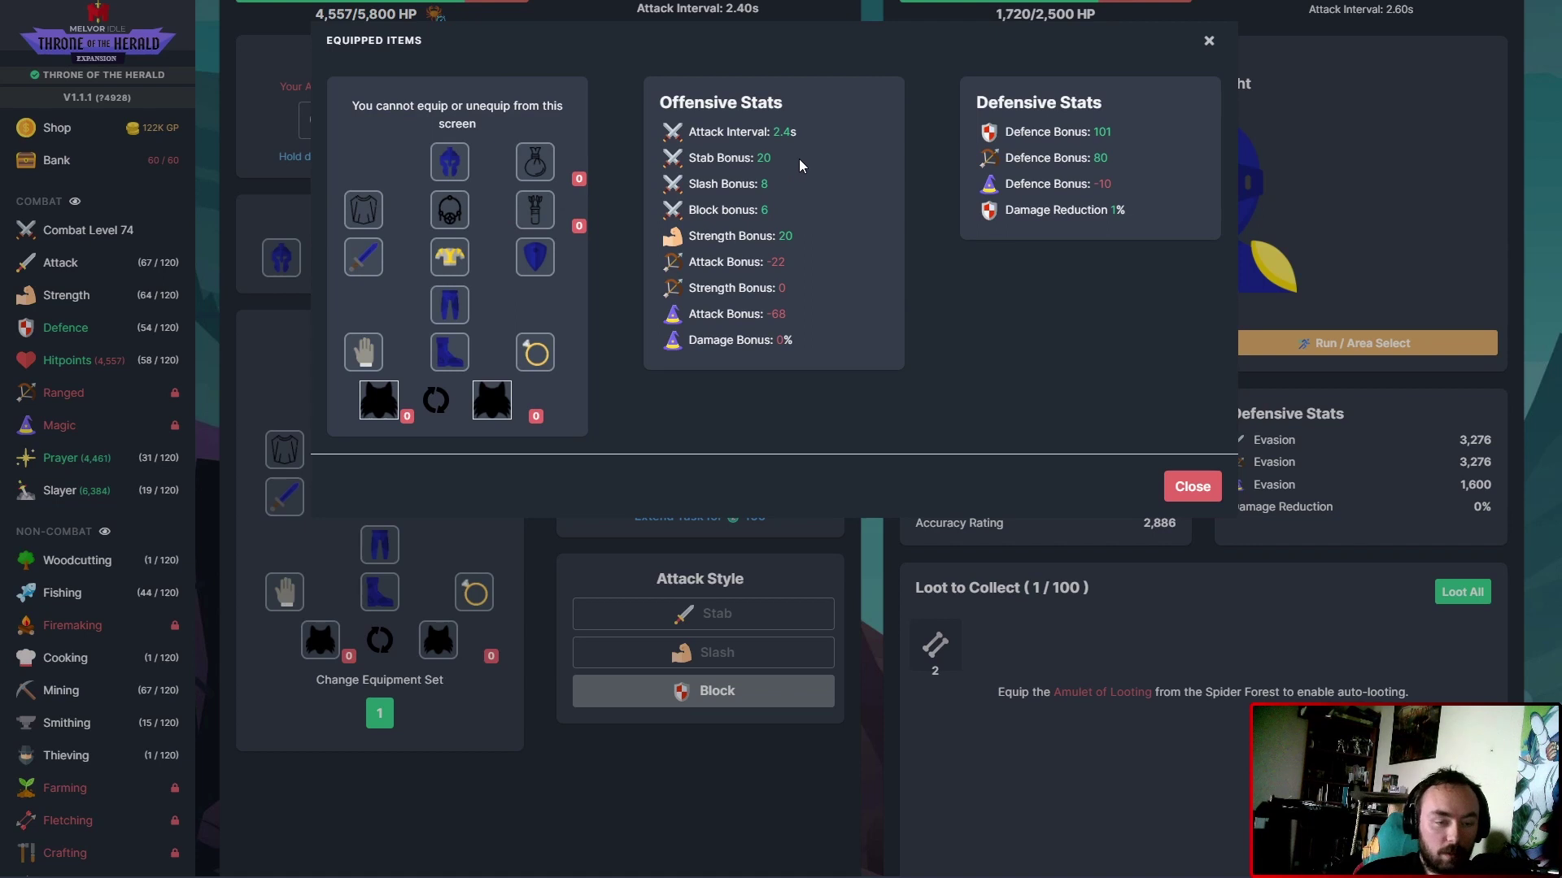
click(1191, 486)
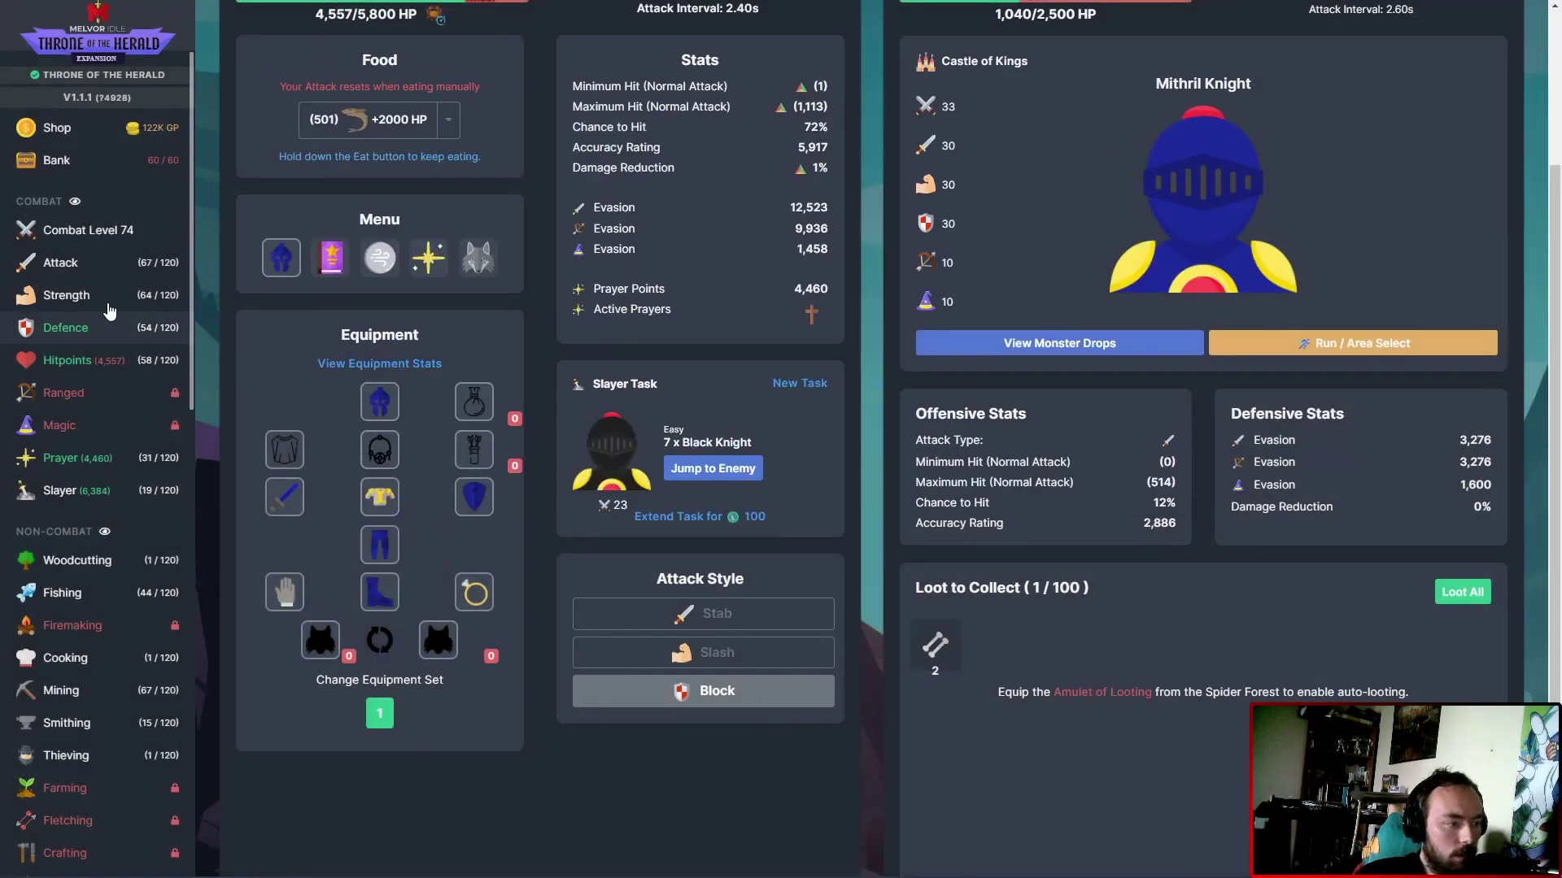
click(127, 170)
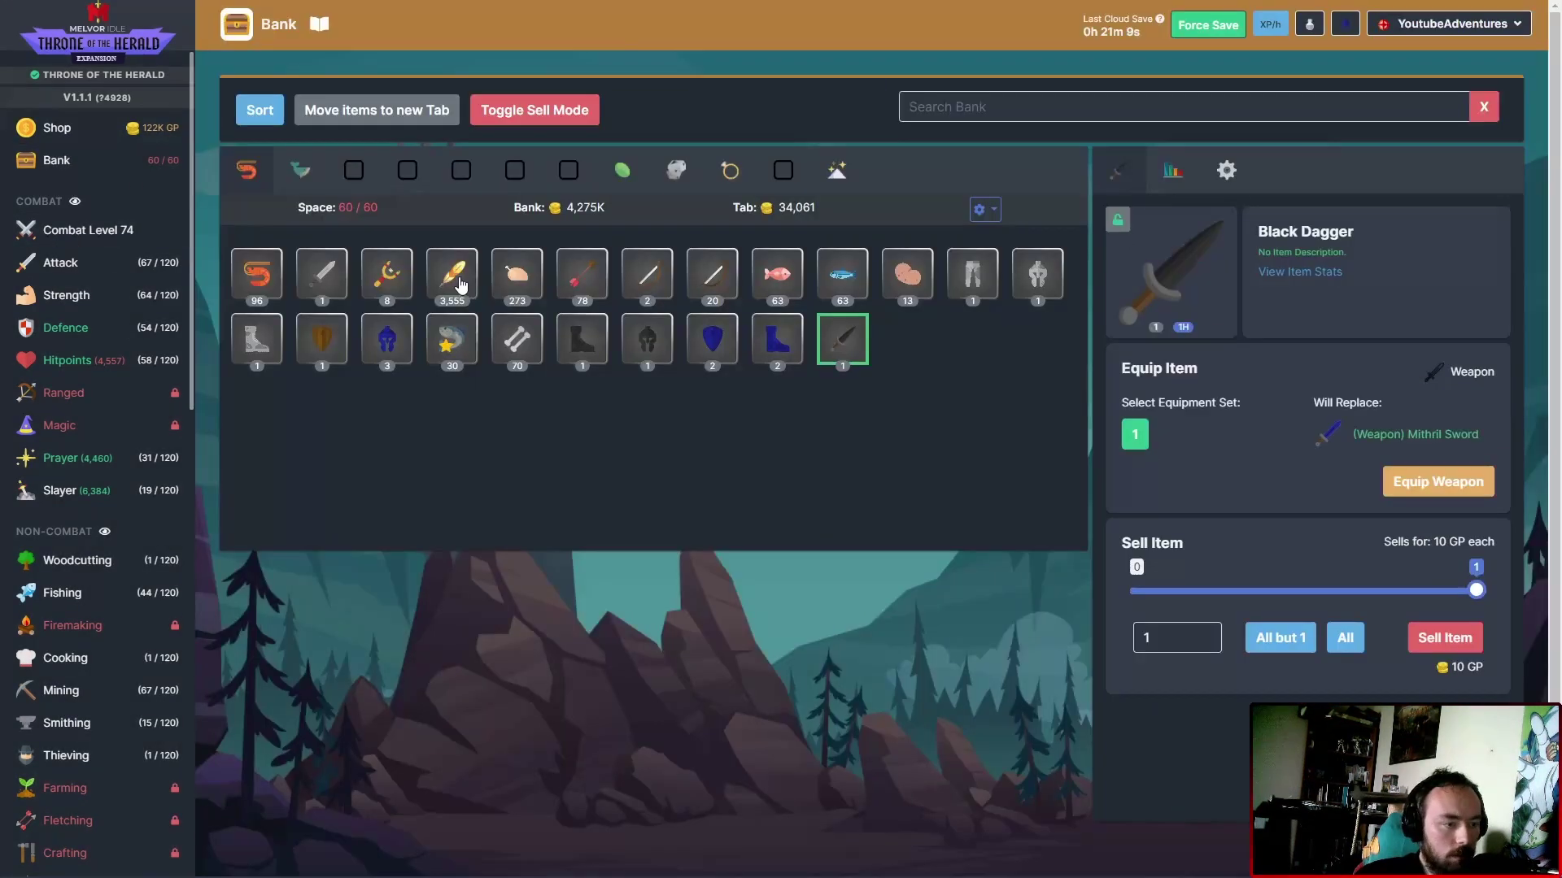
click(1330, 273)
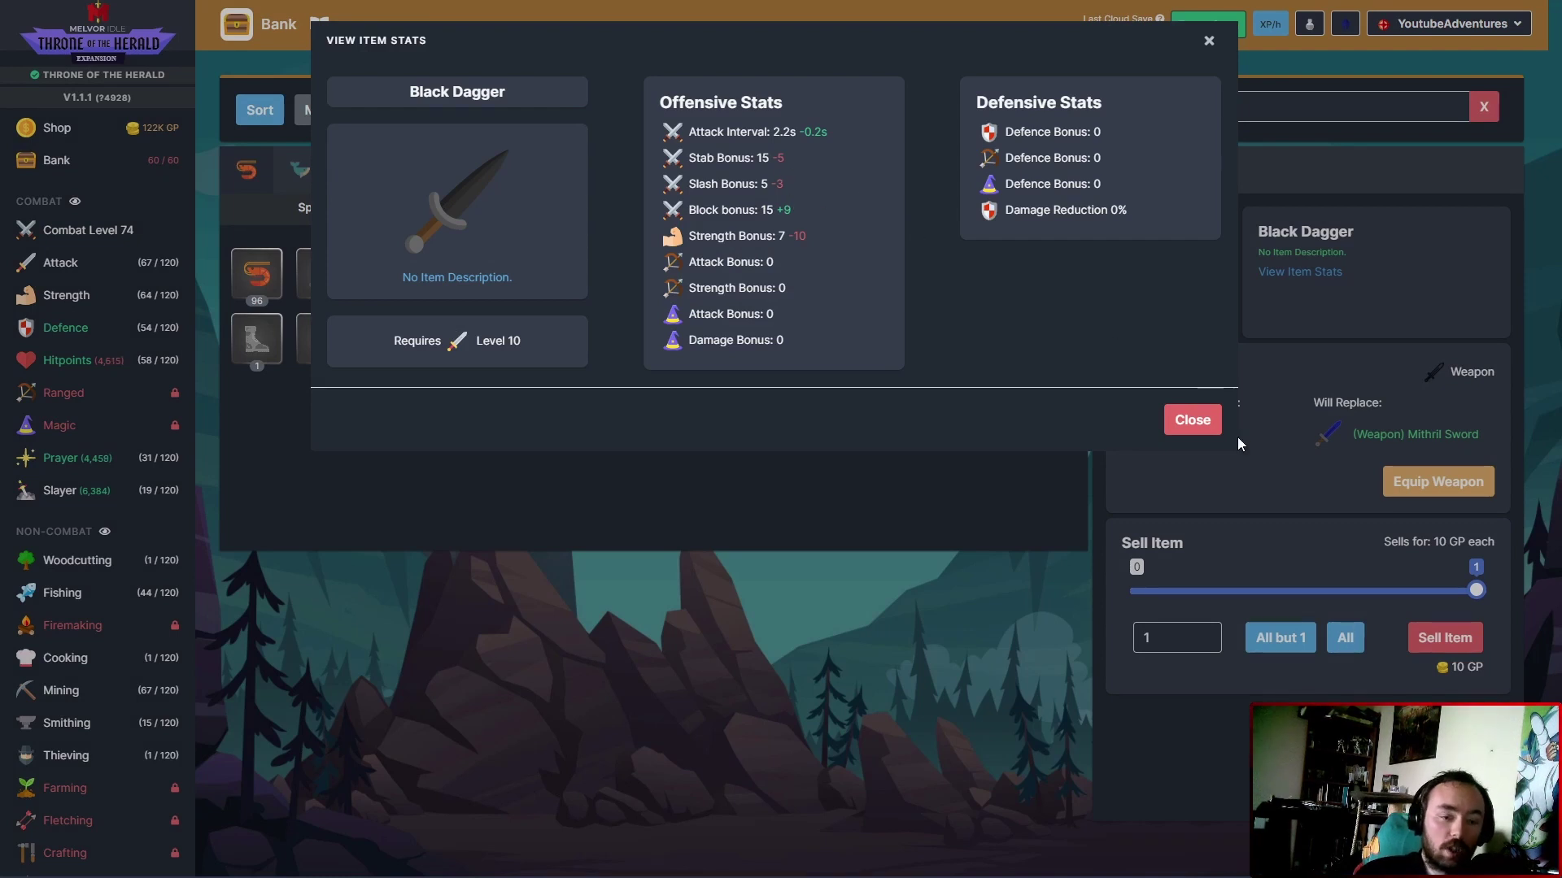
click(1191, 420)
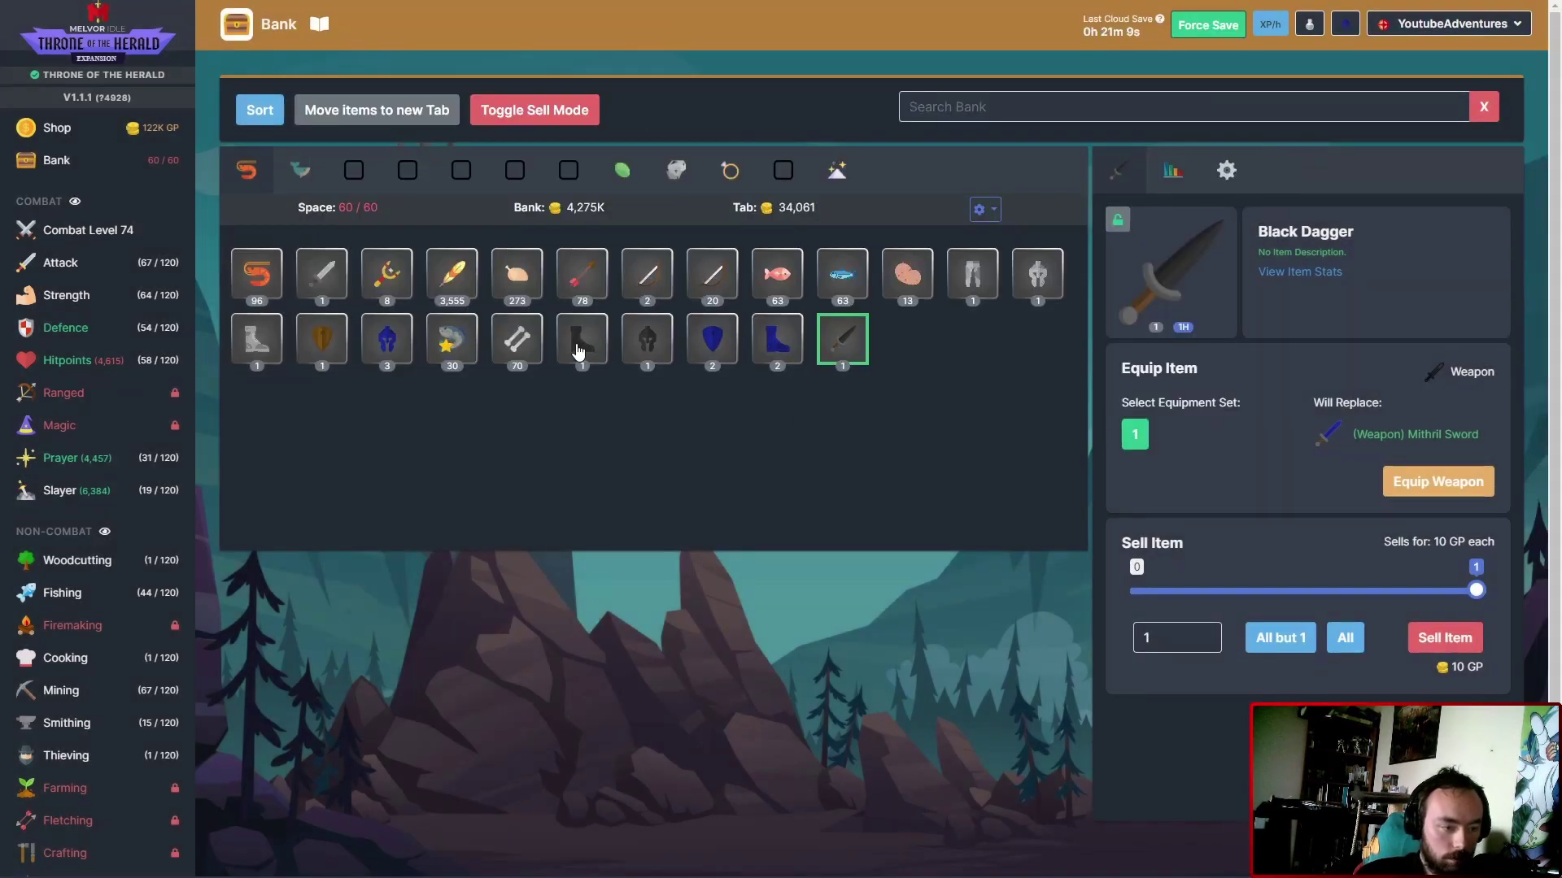
click(582, 346)
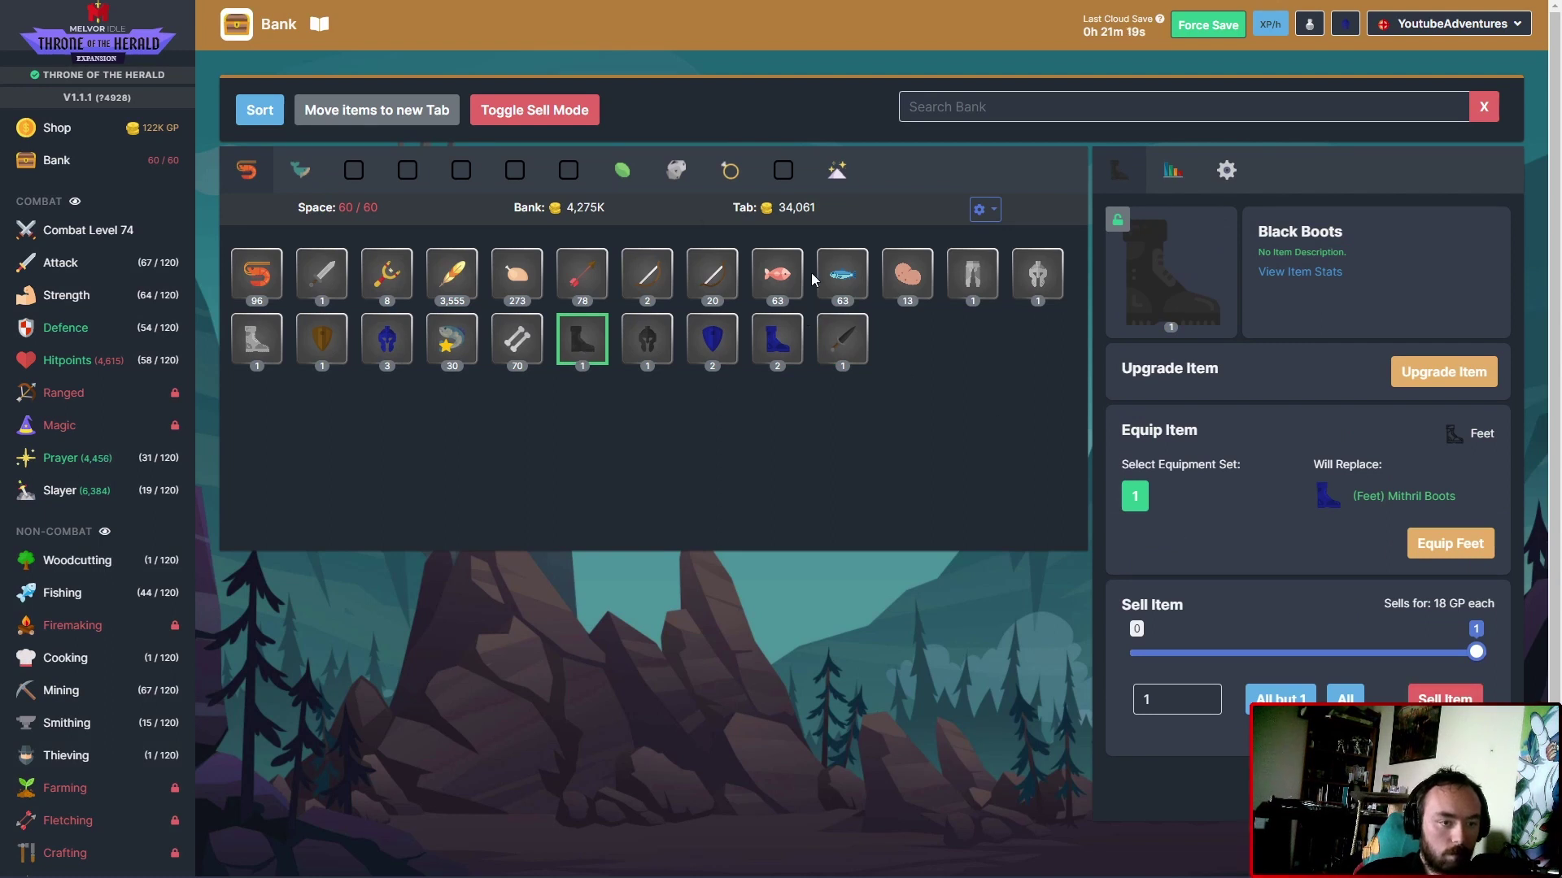
Bulk-sell the Black Boots, helmet, leg armour, platebody and other surplus gear.
click(534, 110)
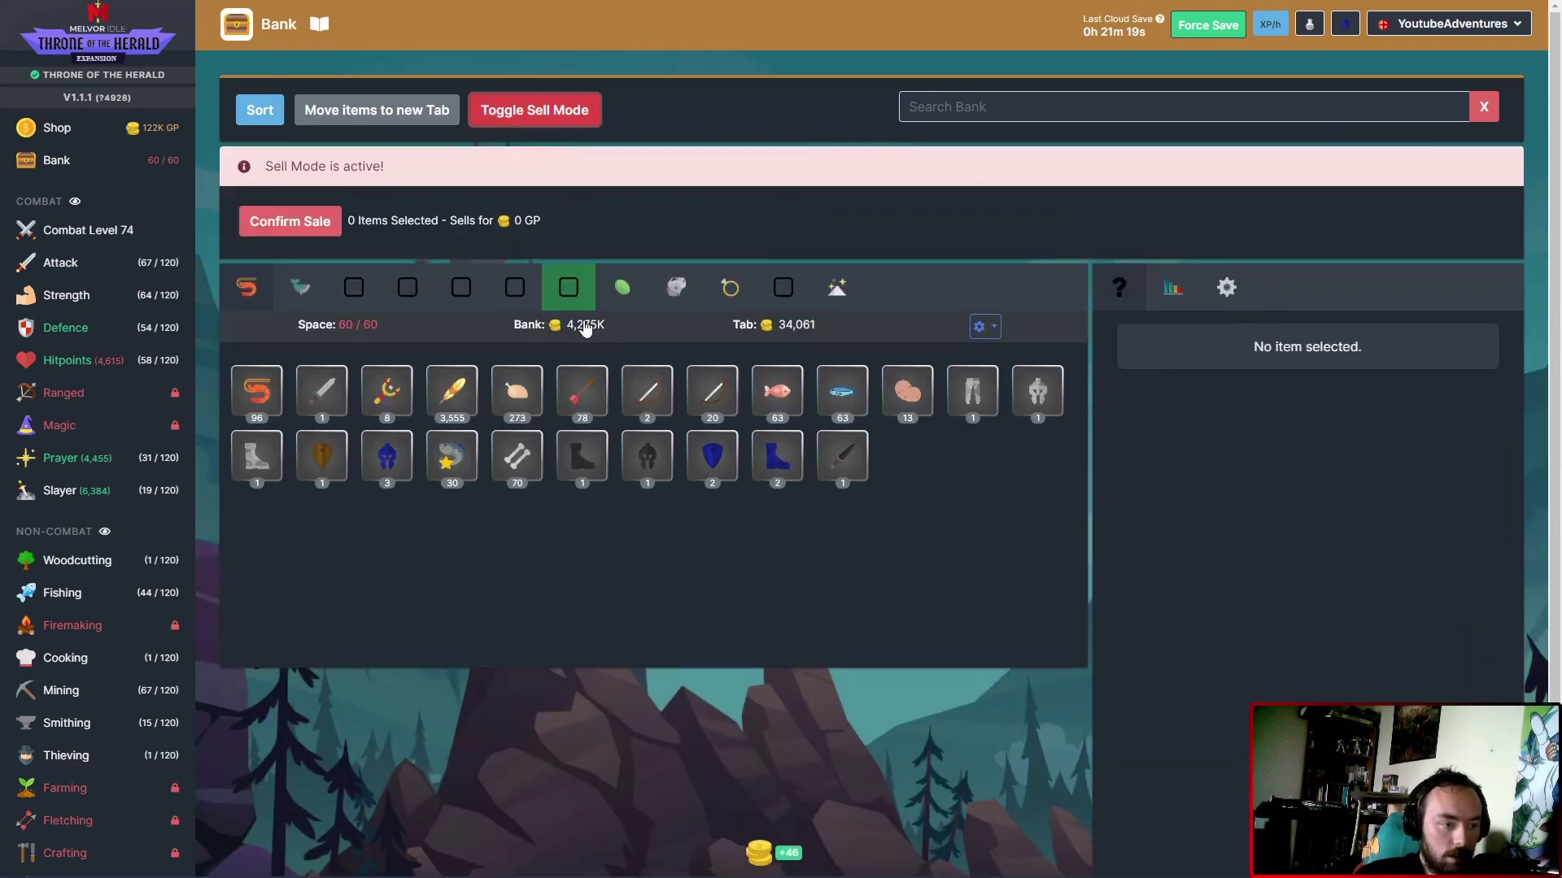
click(580, 457)
click(647, 457)
click(710, 457)
click(777, 458)
click(843, 458)
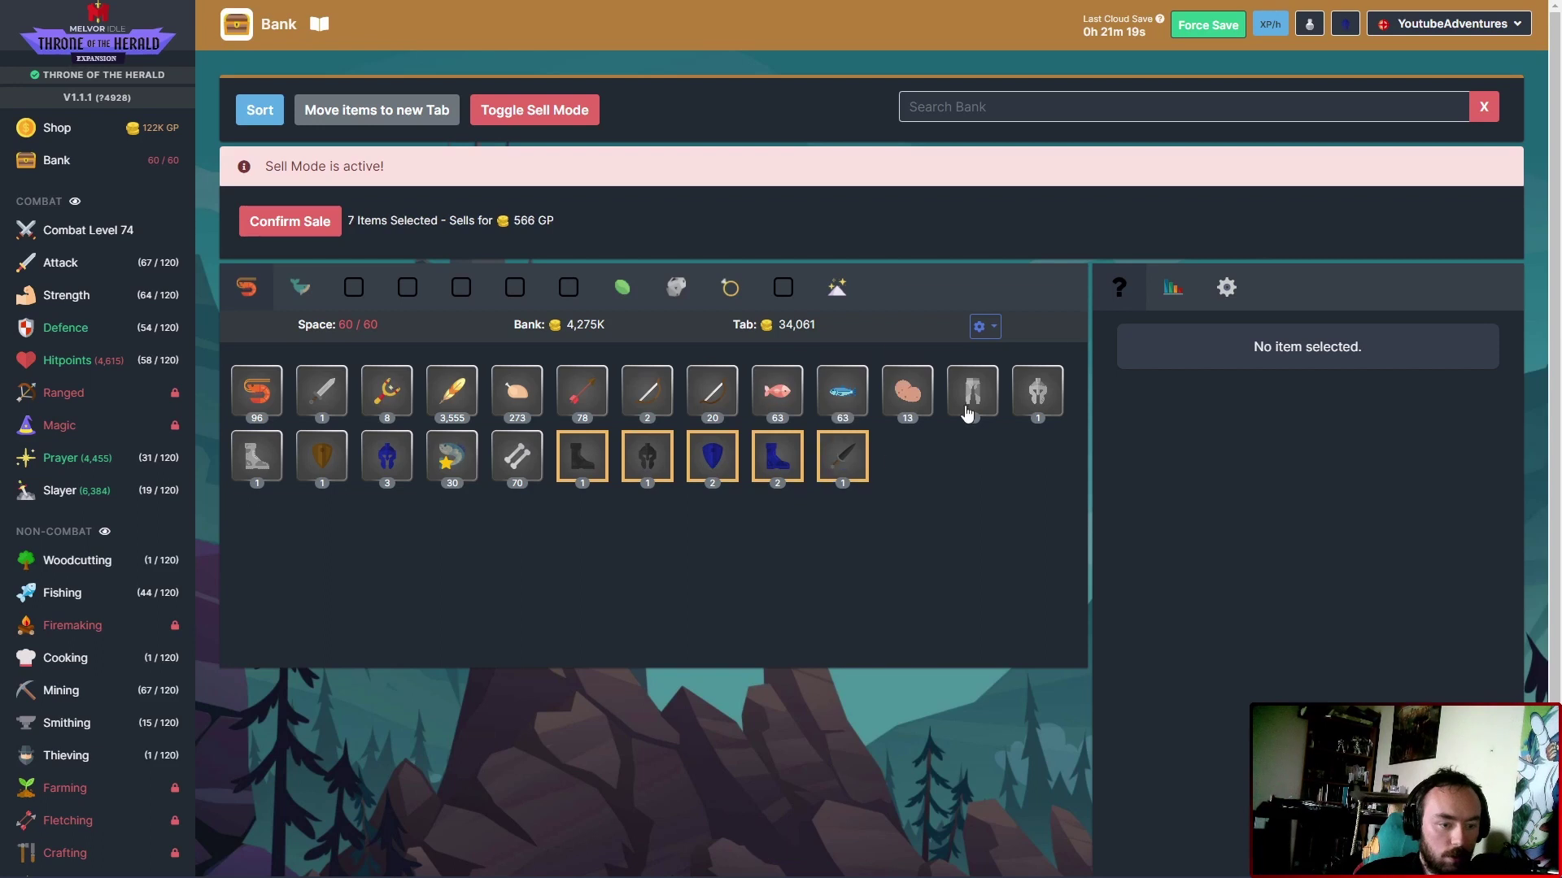
click(973, 391)
click(1037, 391)
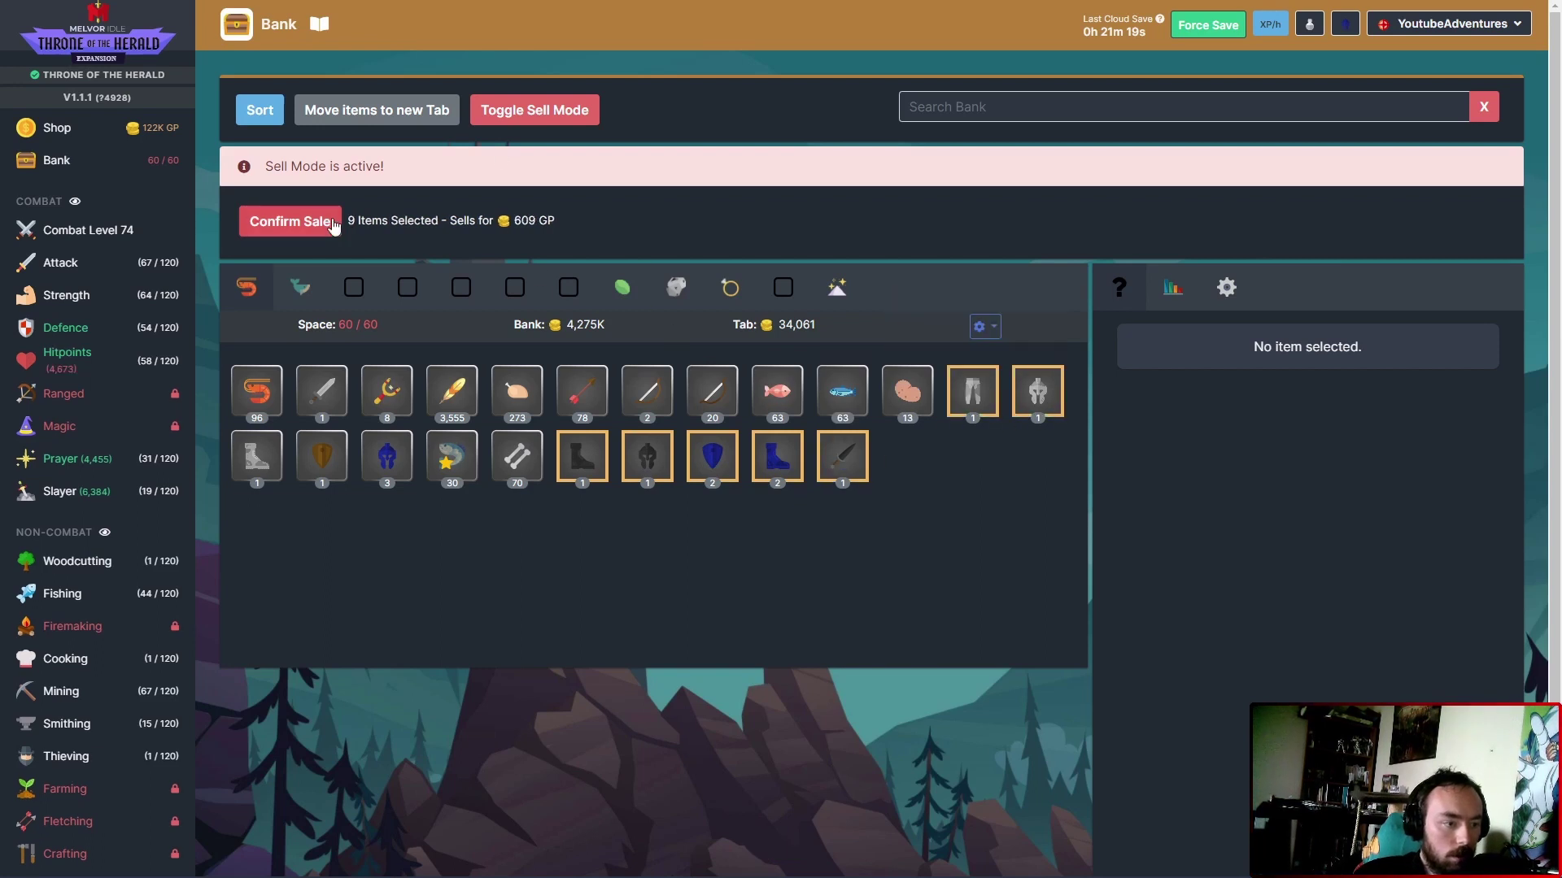
click(290, 220)
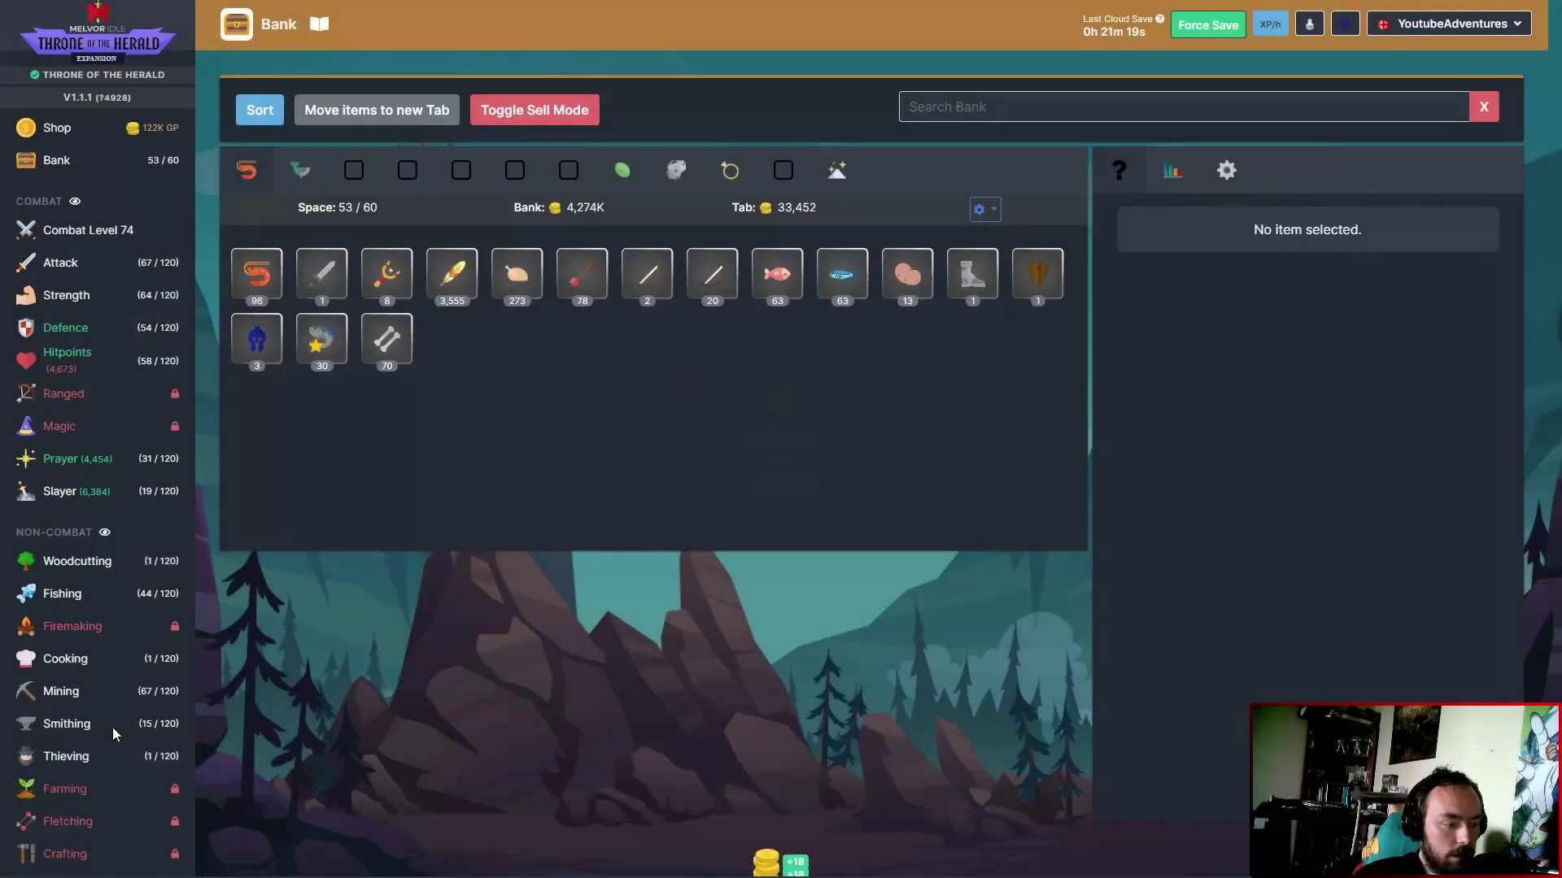
click(113, 725)
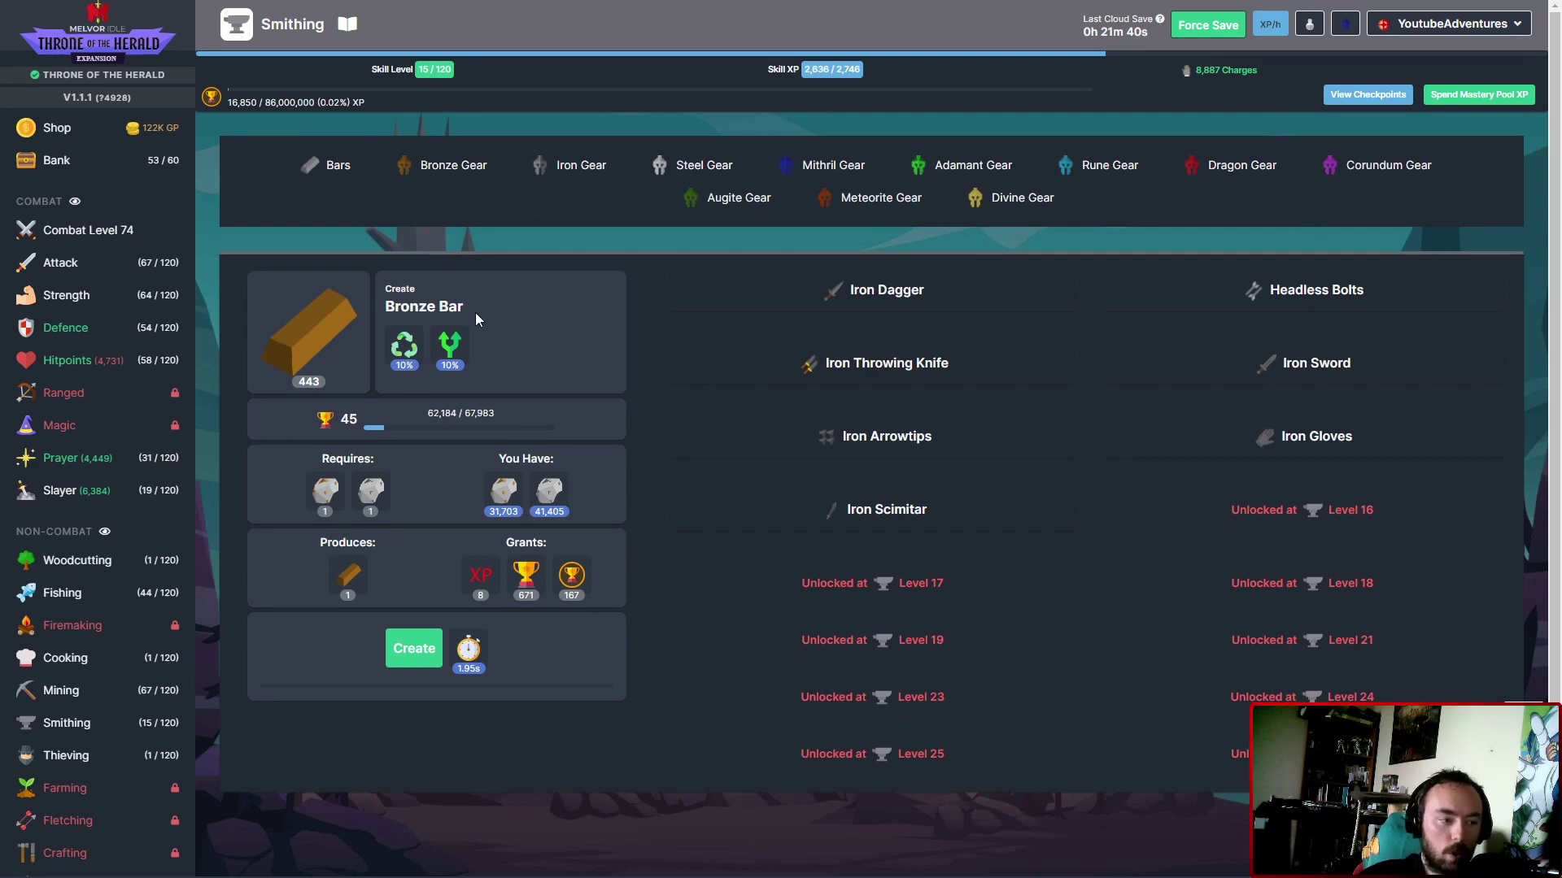
Pick the Iron Bar recipe after comparing it with Bronze Bar, and begin creating Iron Bars.
click(336, 164)
click(1304, 290)
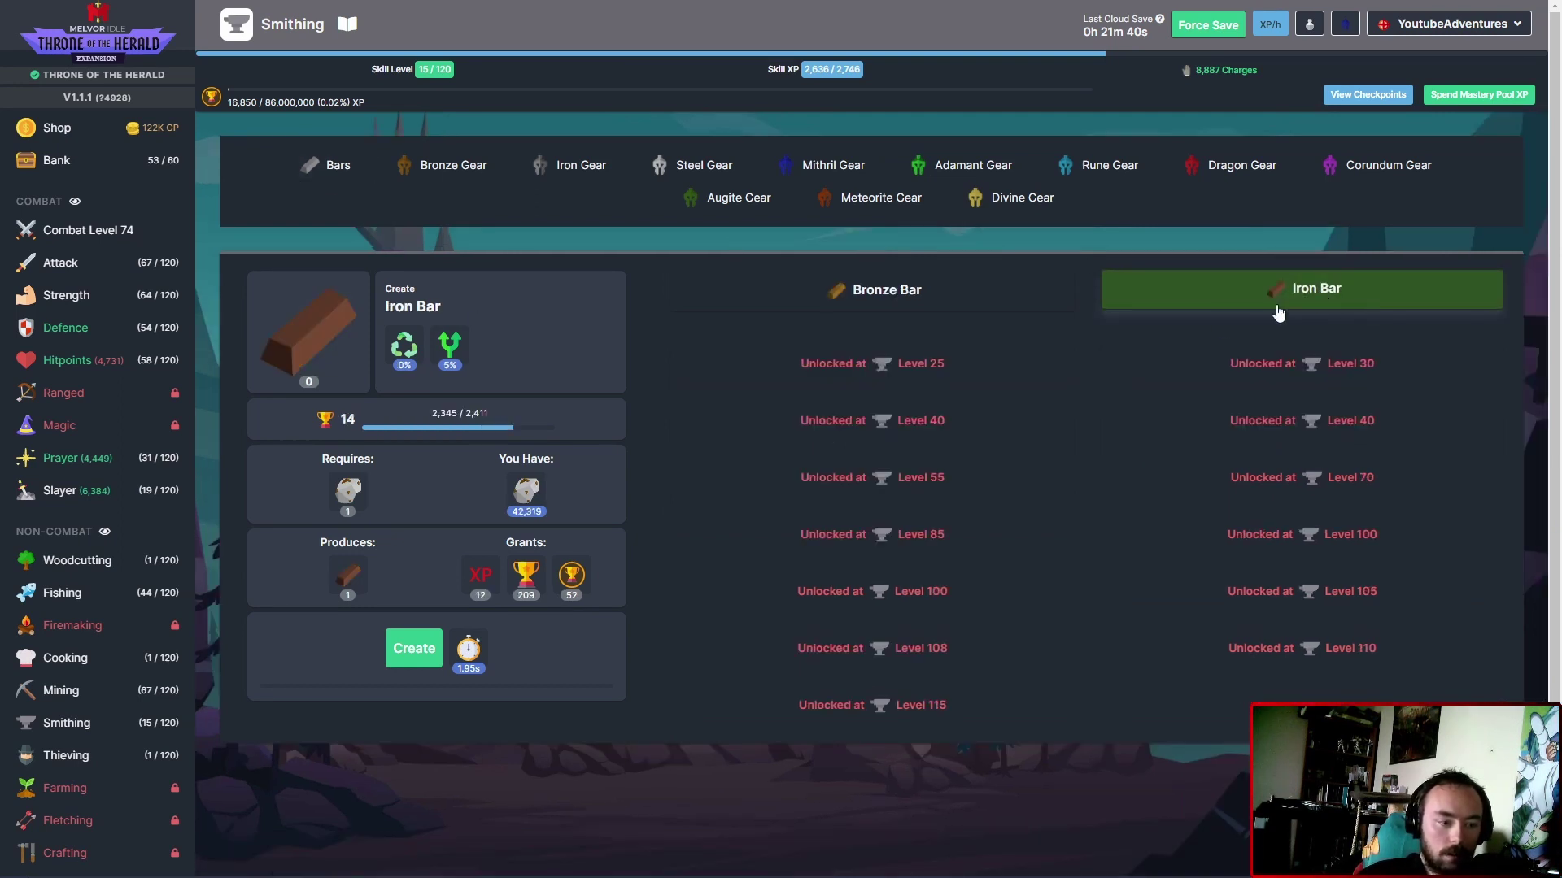
click(887, 288)
click(1270, 290)
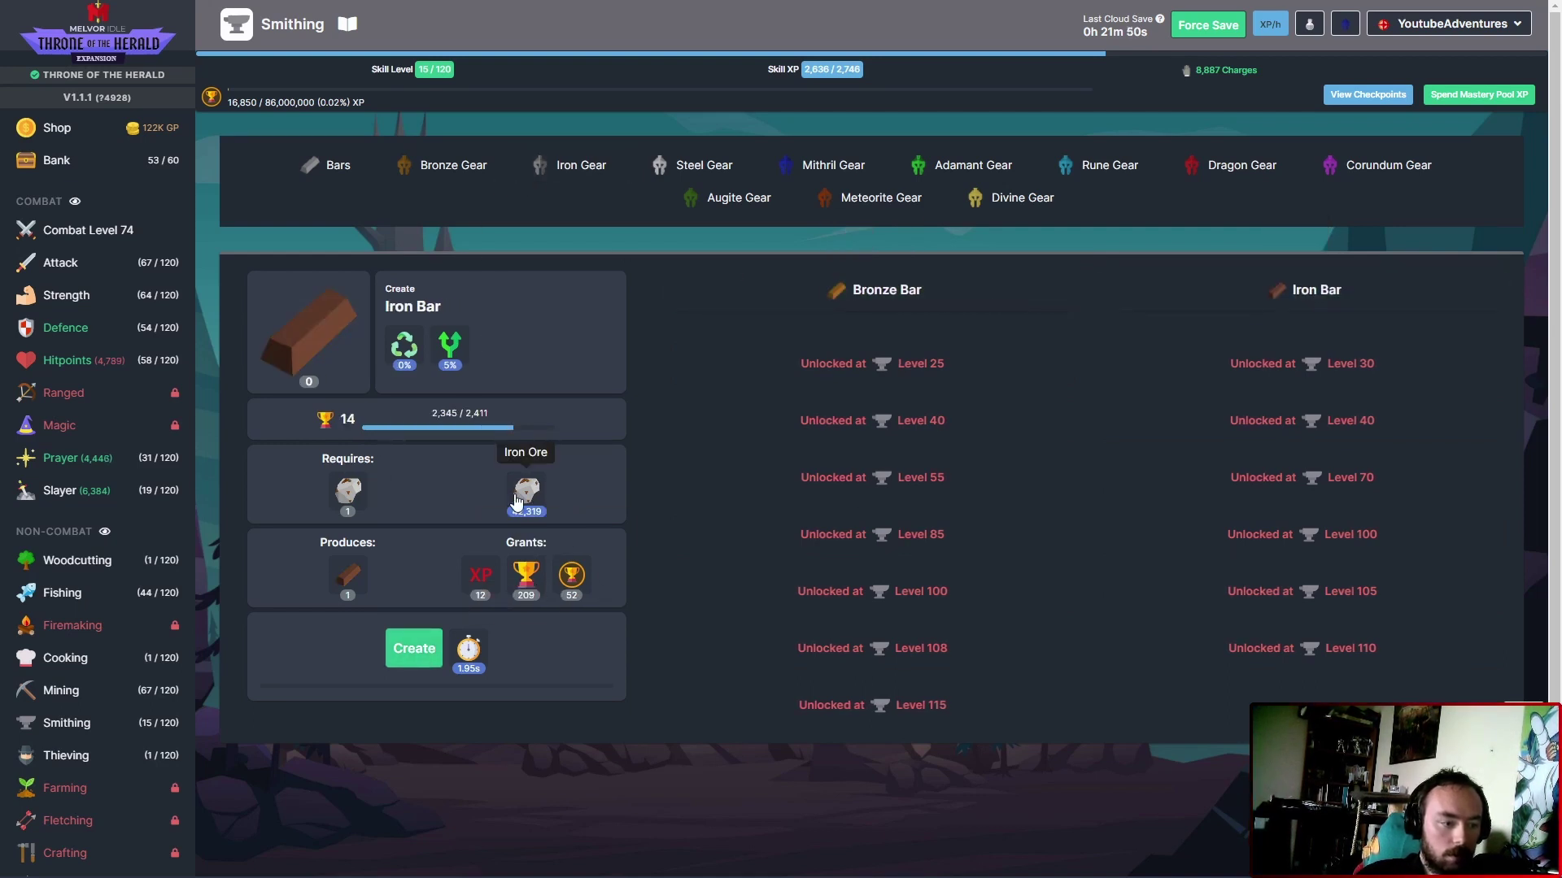
click(888, 290)
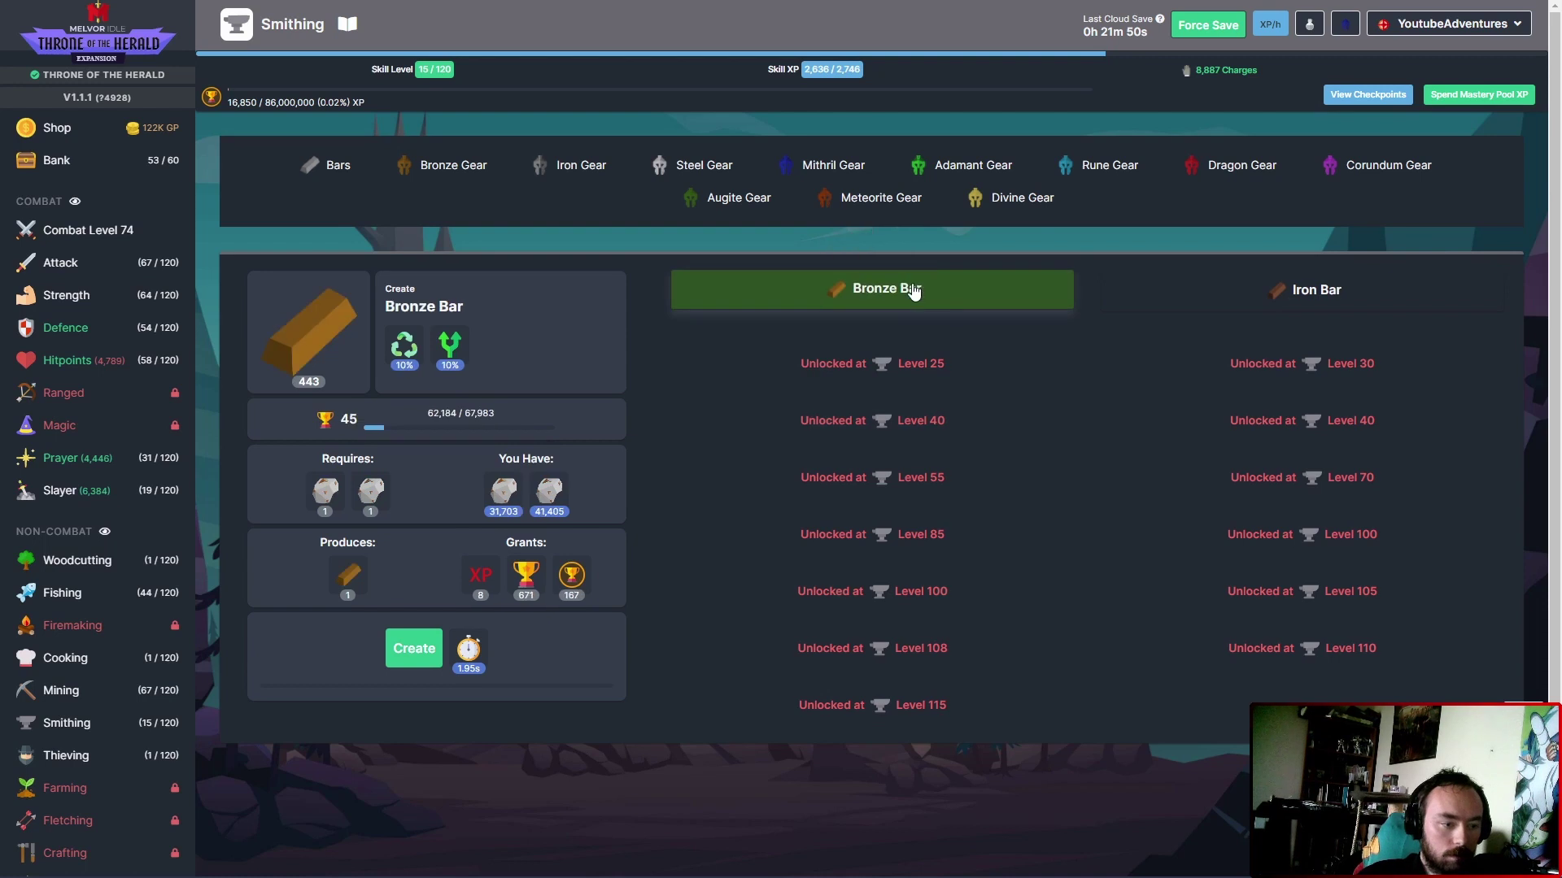
click(1281, 291)
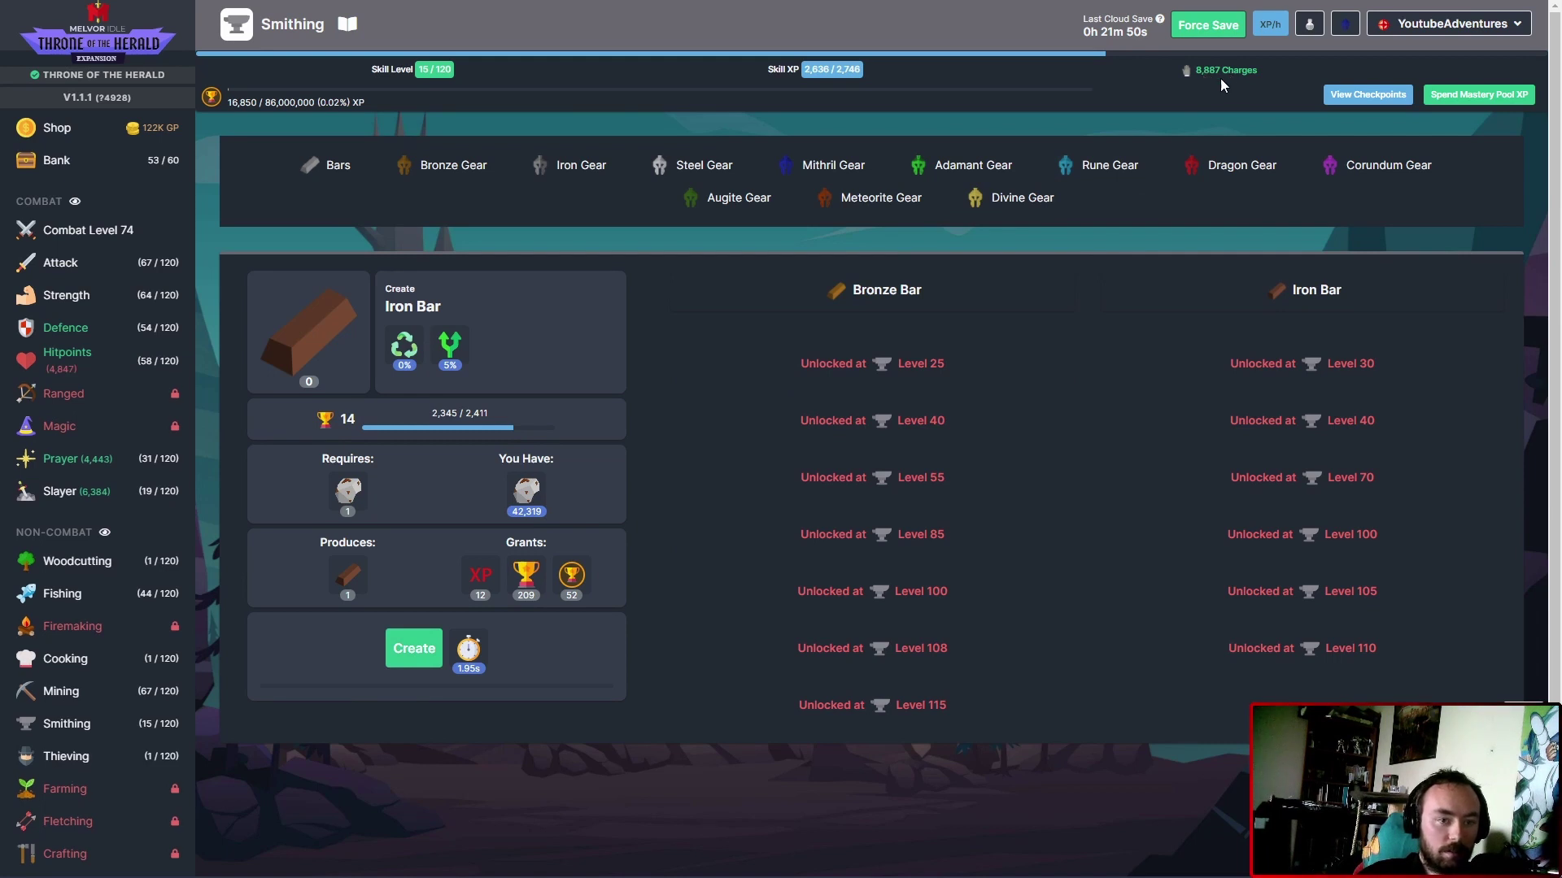
click(413, 648)
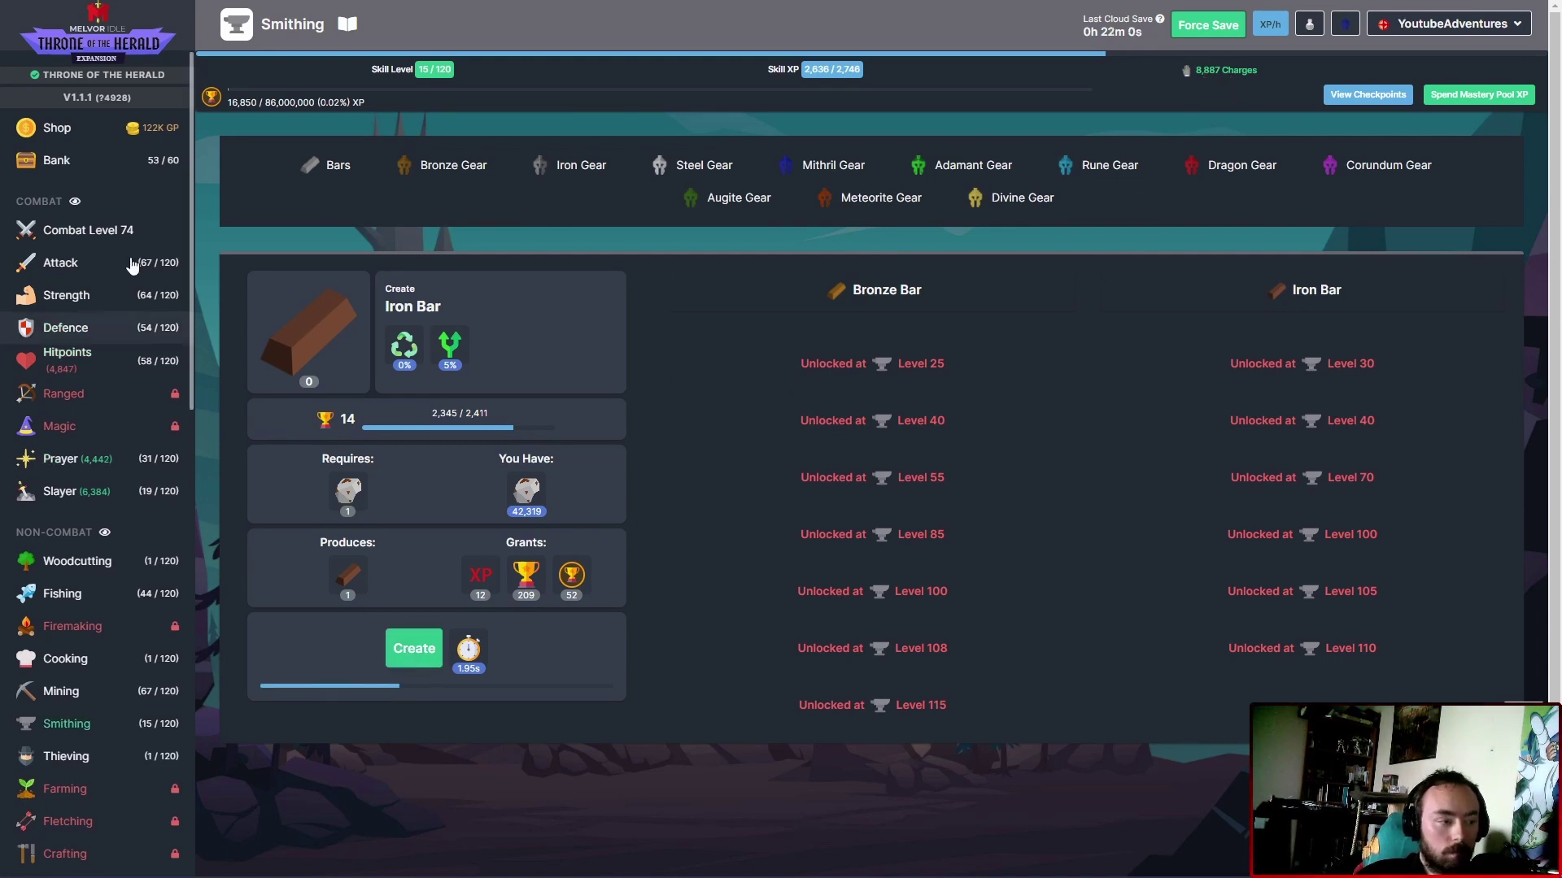
Return to combat, open the bank and check the newly made Iron Bars.
click(88, 229)
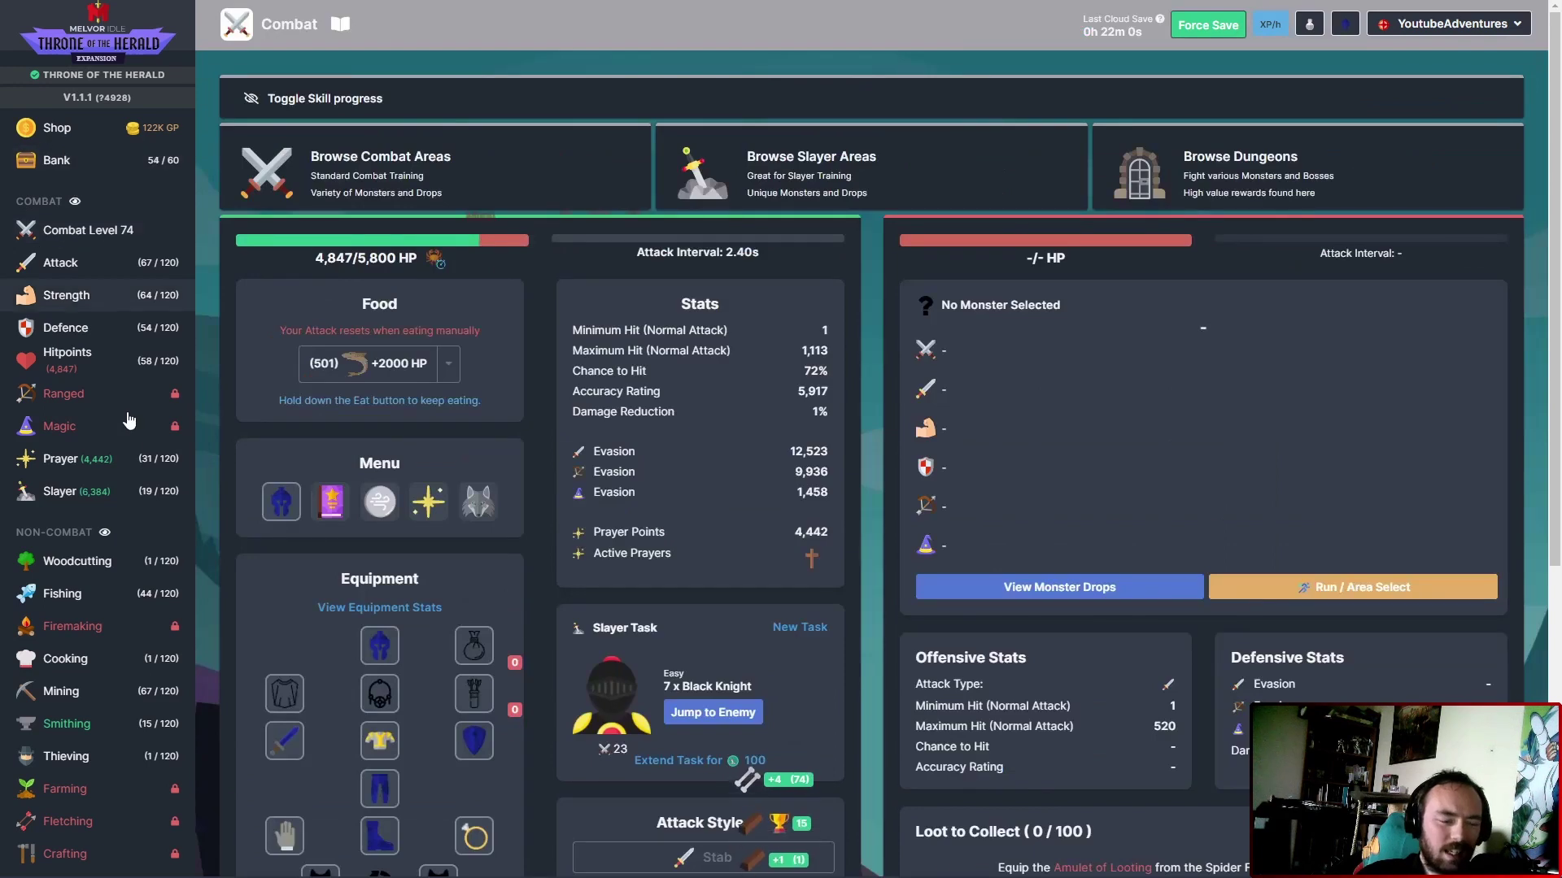
click(128, 160)
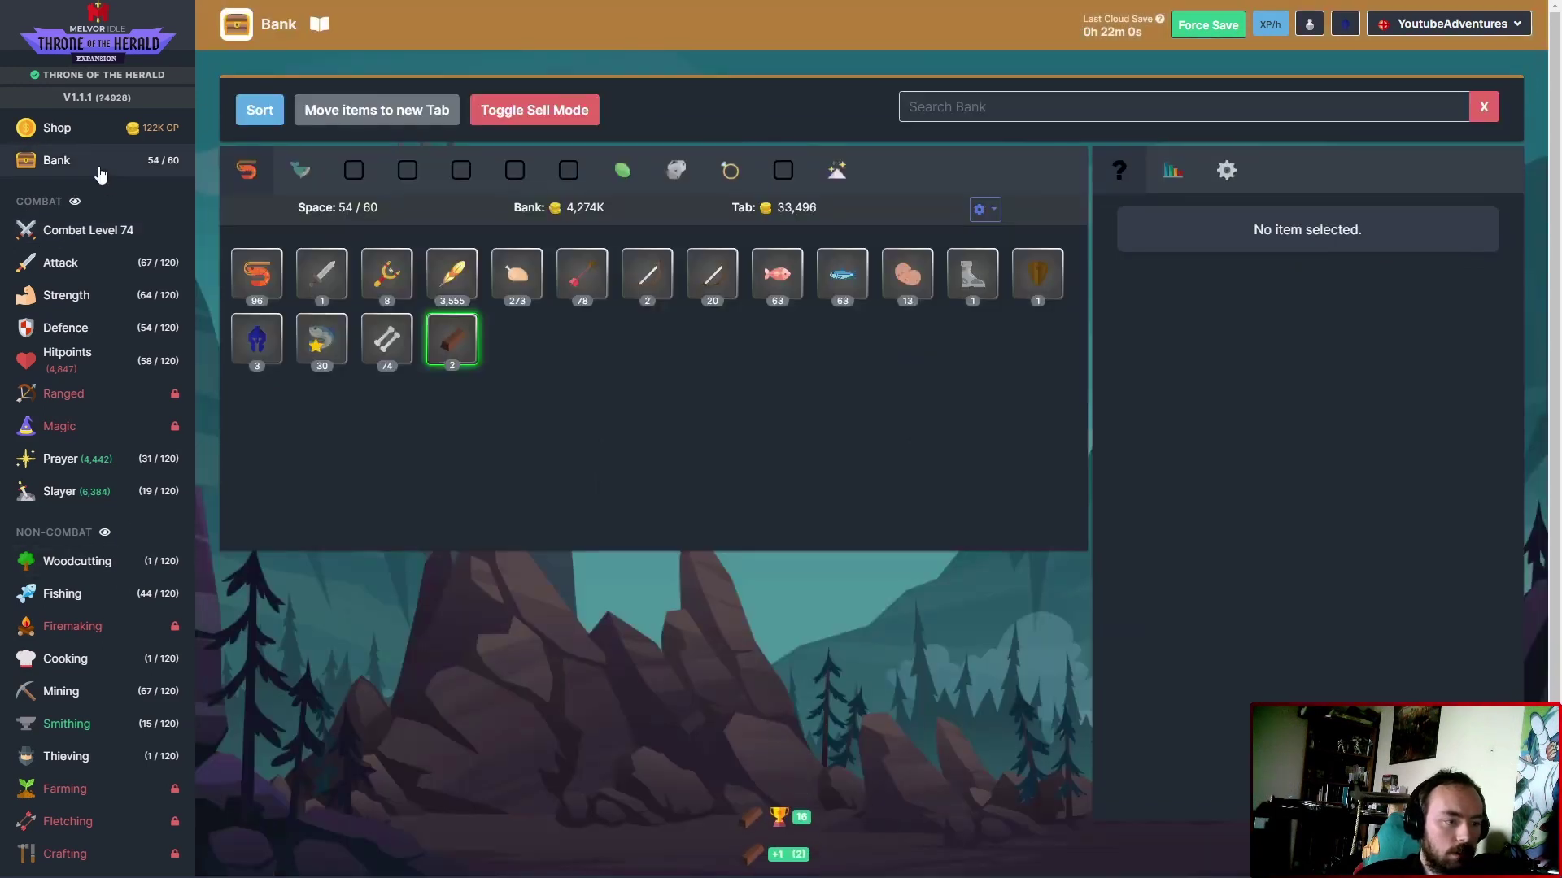
click(451, 340)
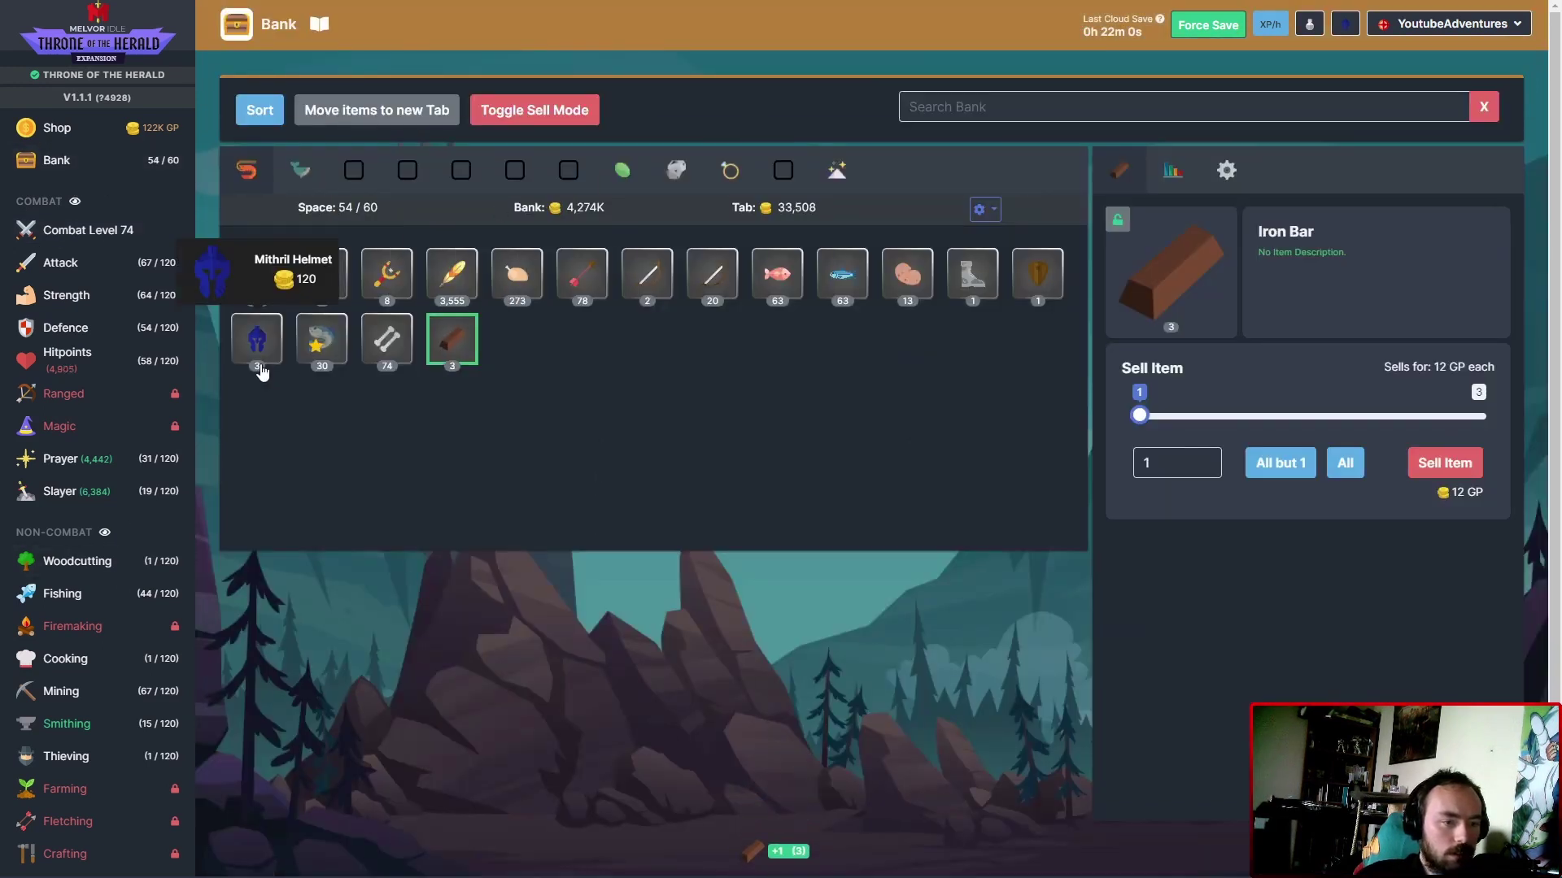
Sell one Mithril Helmet, then sell all the remaining Mithril Helmets.
click(257, 340)
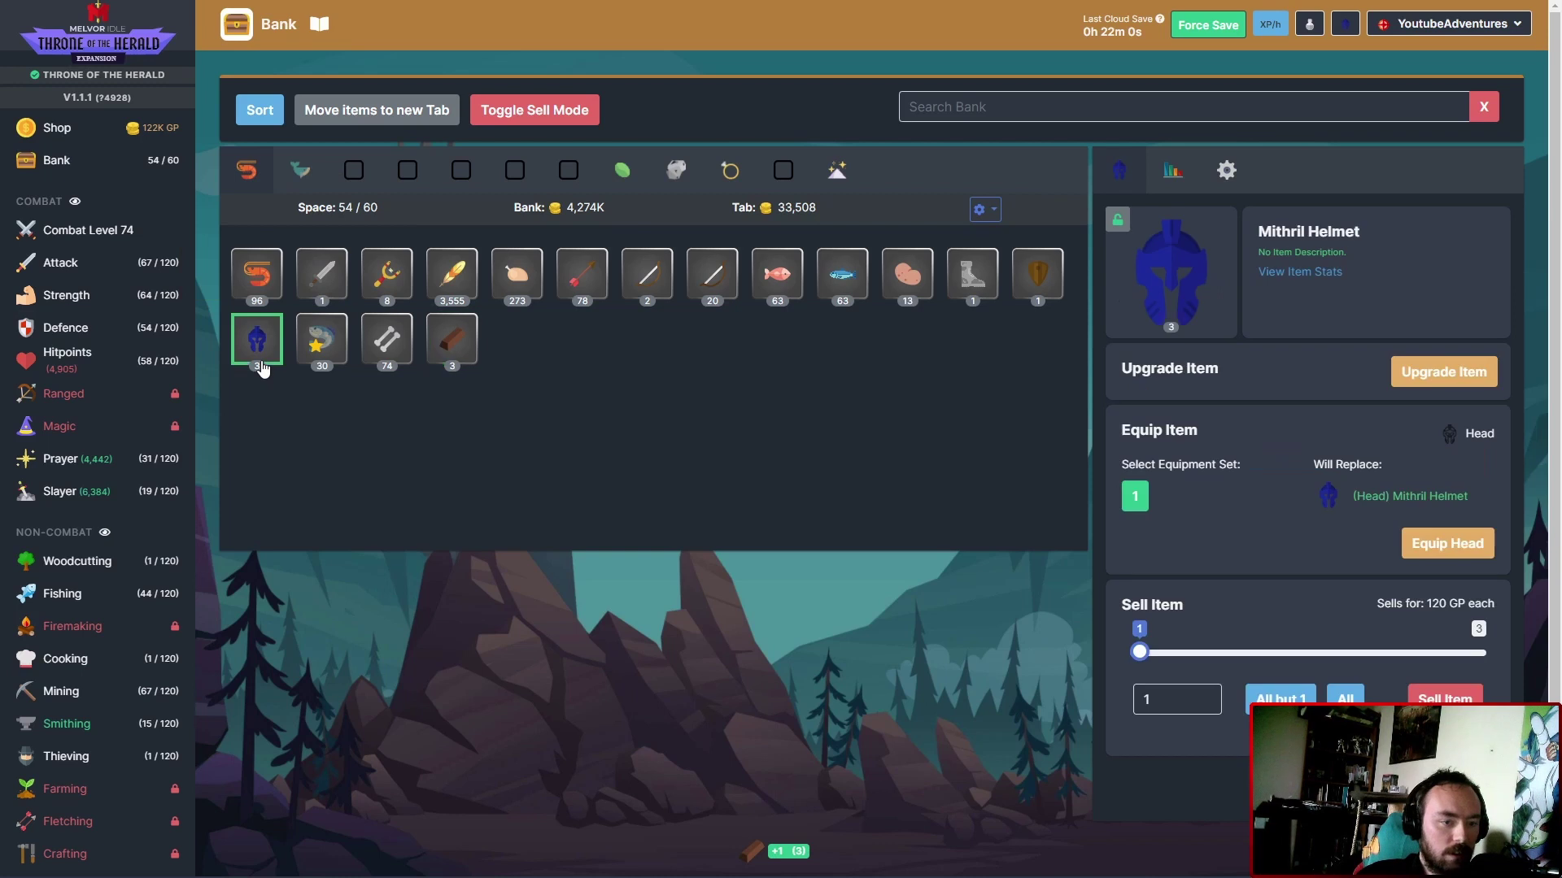
click(1445, 699)
click(744, 538)
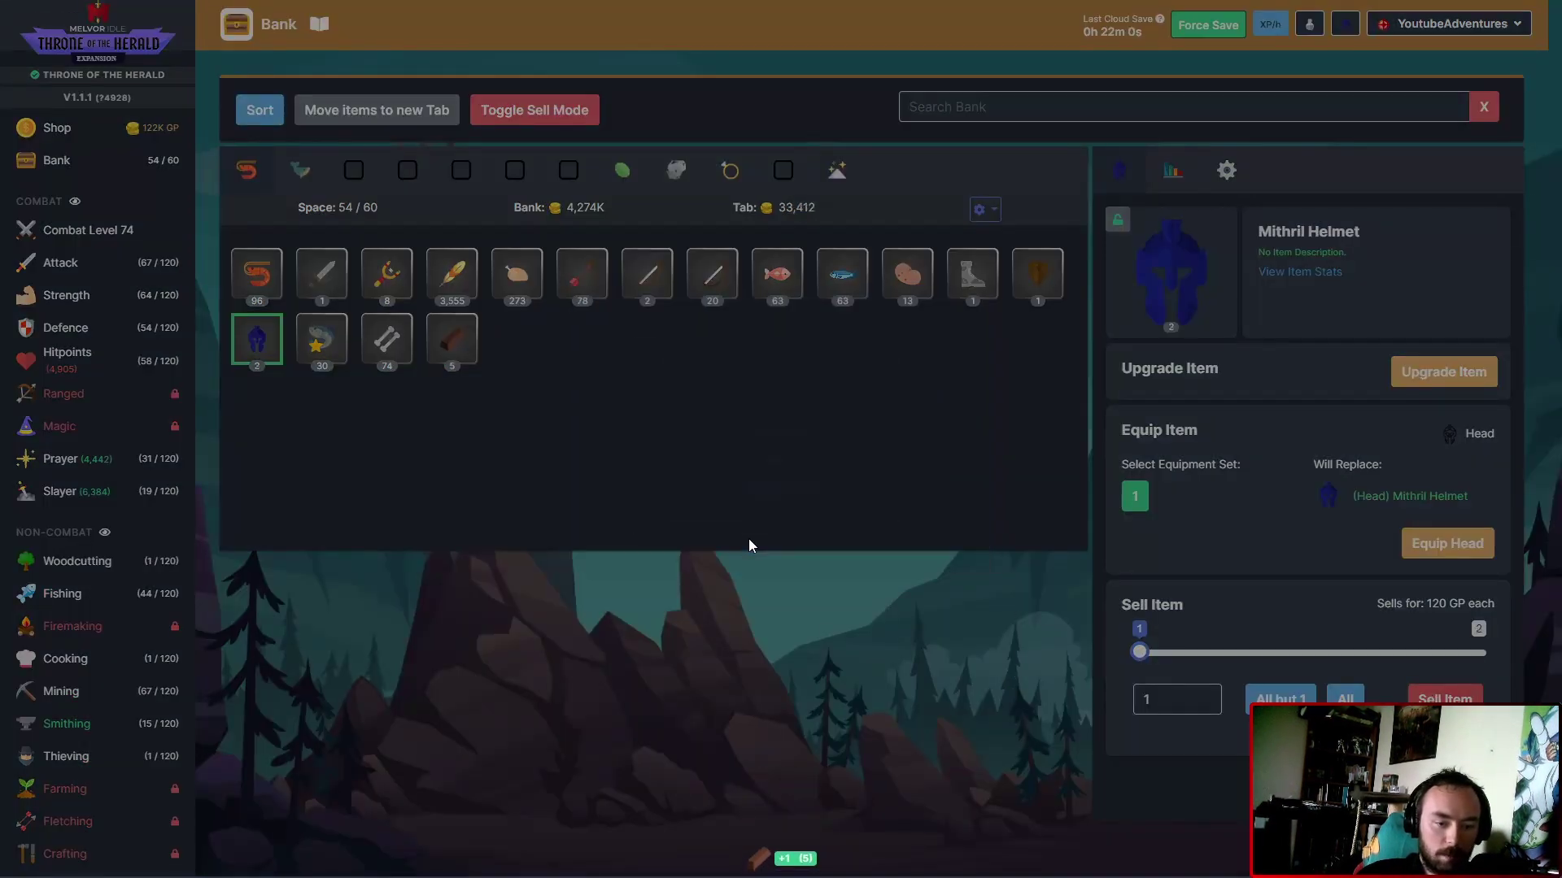
click(1344, 700)
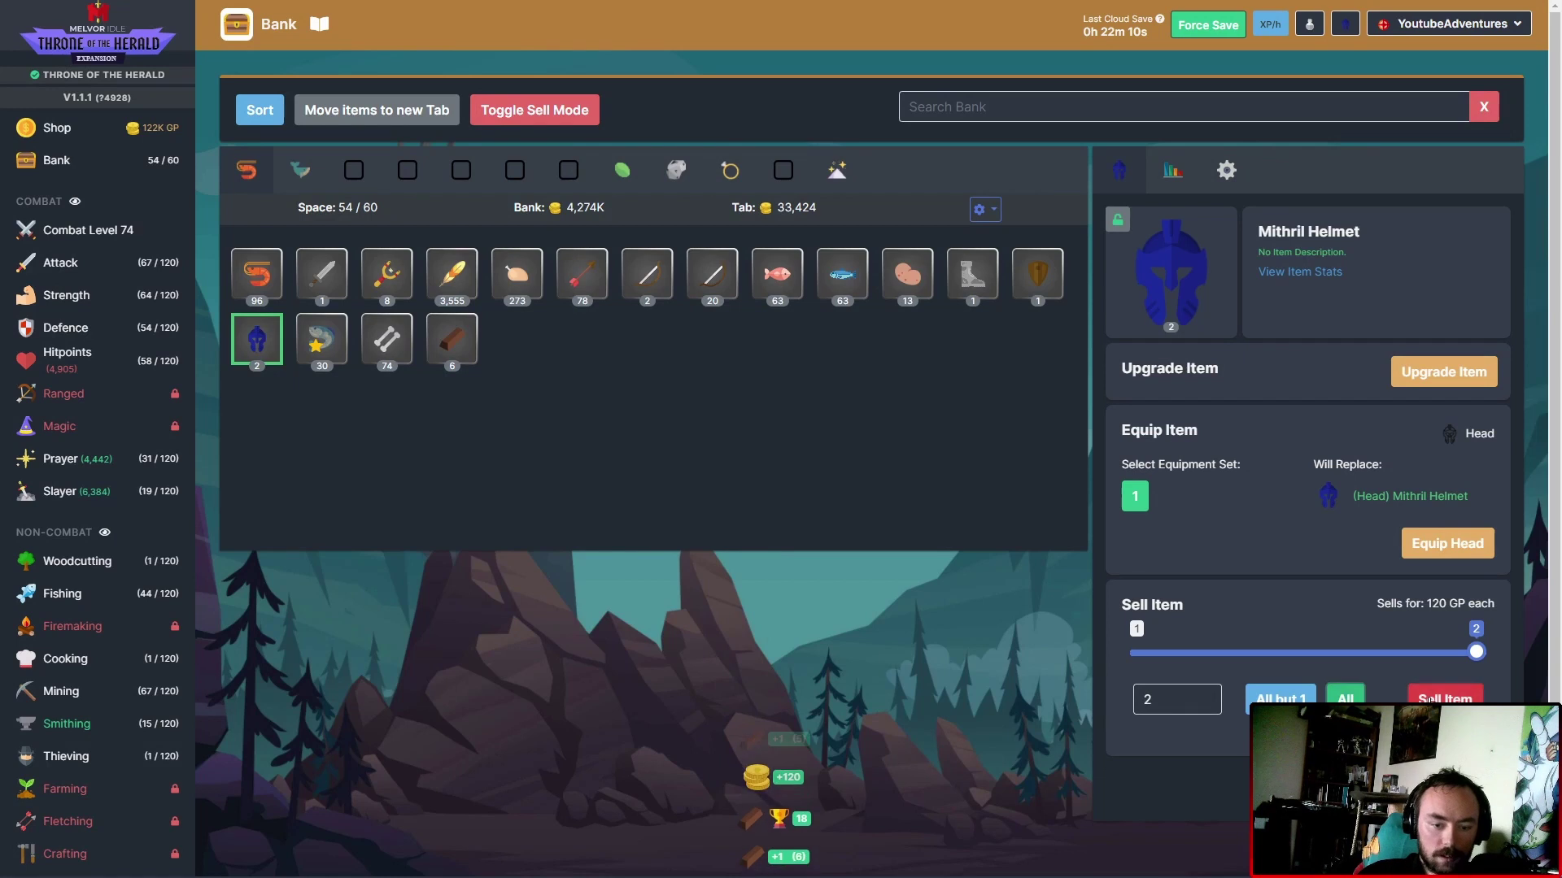
click(1444, 700)
click(744, 538)
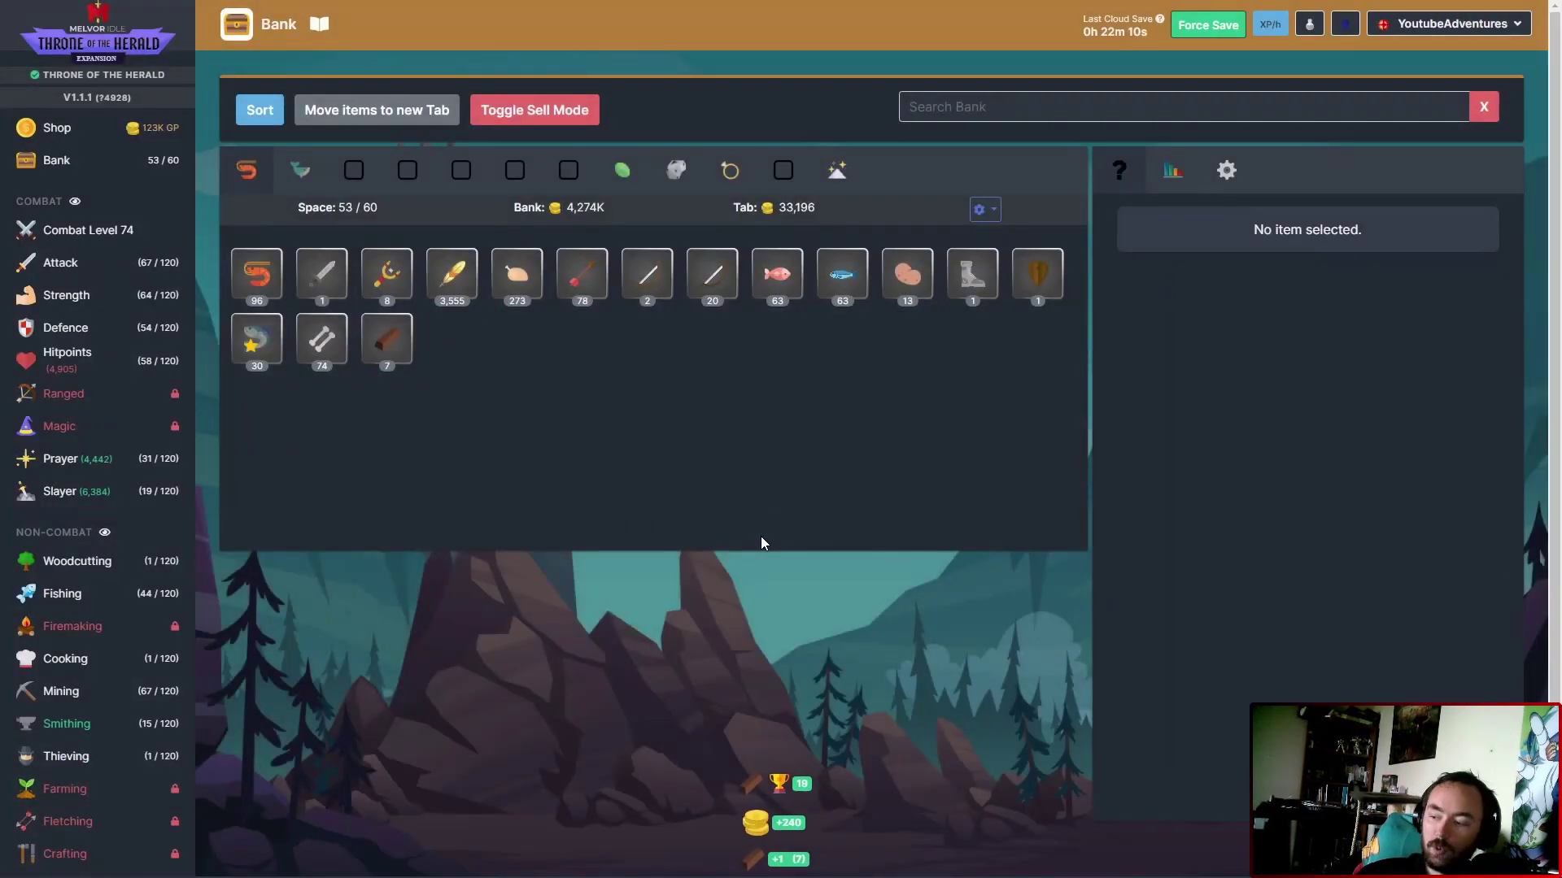